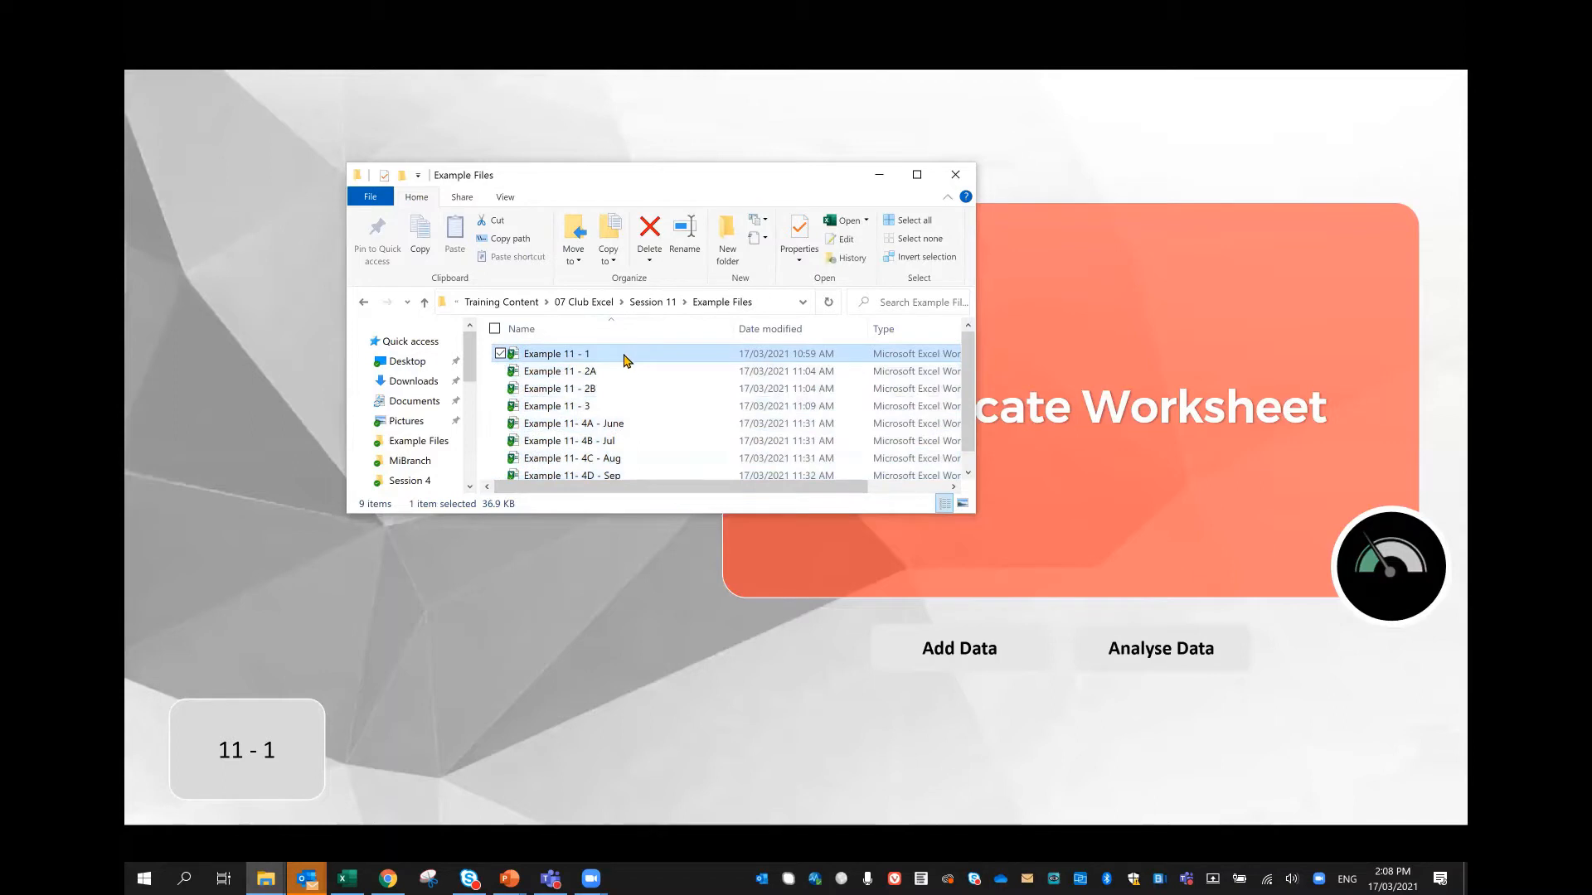
Step: Open the workbook Example 11 - 1 and look through the parts data on the Data 3 sheet
double_click(613, 358)
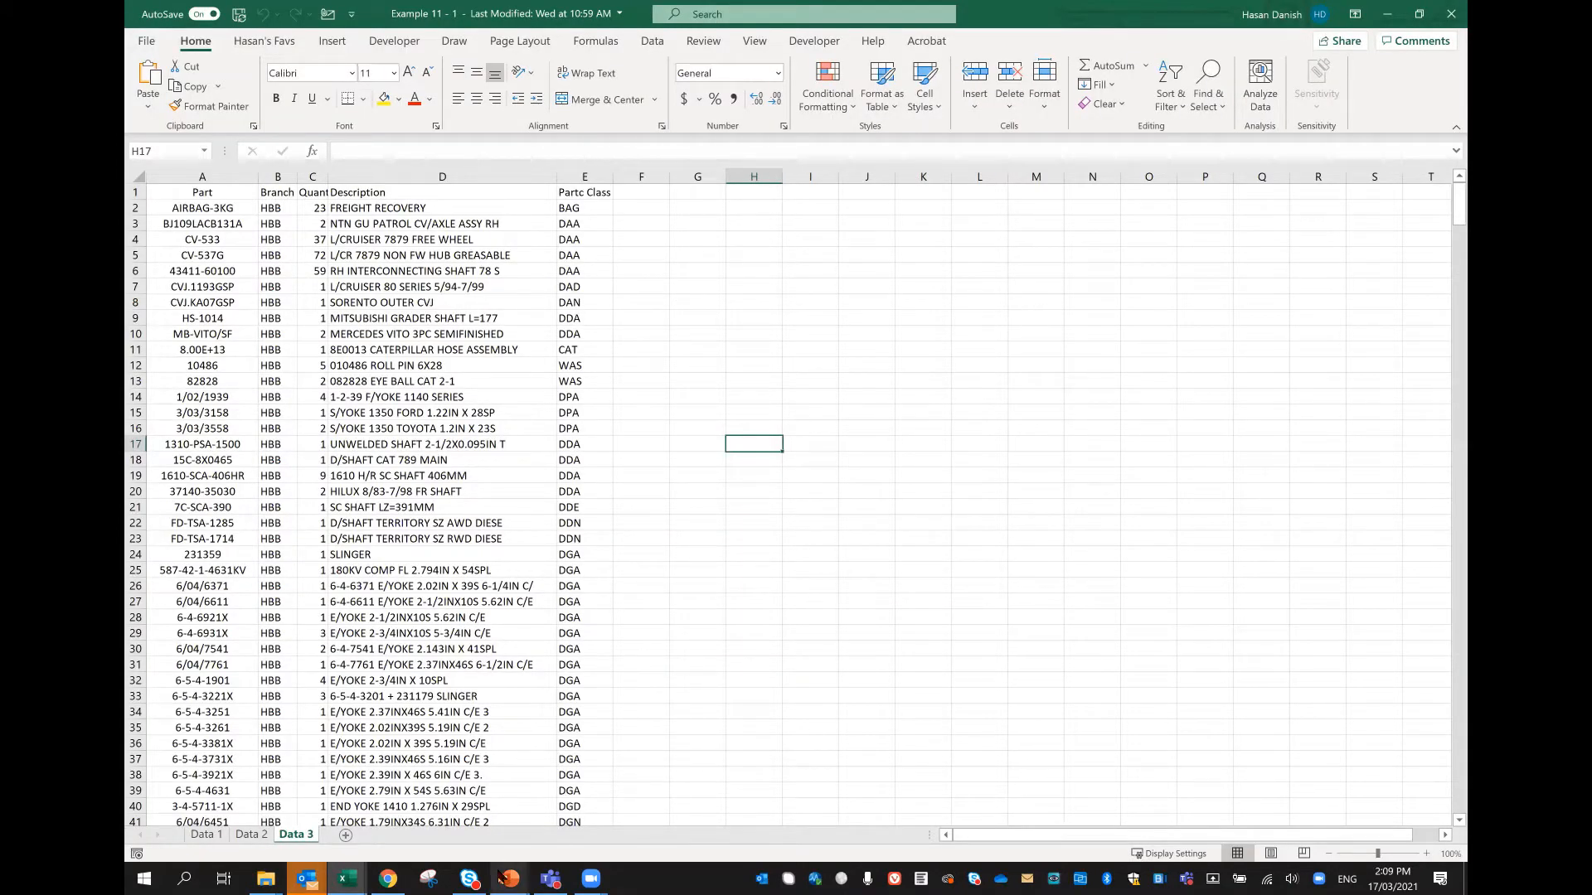
mouse_move(505, 878)
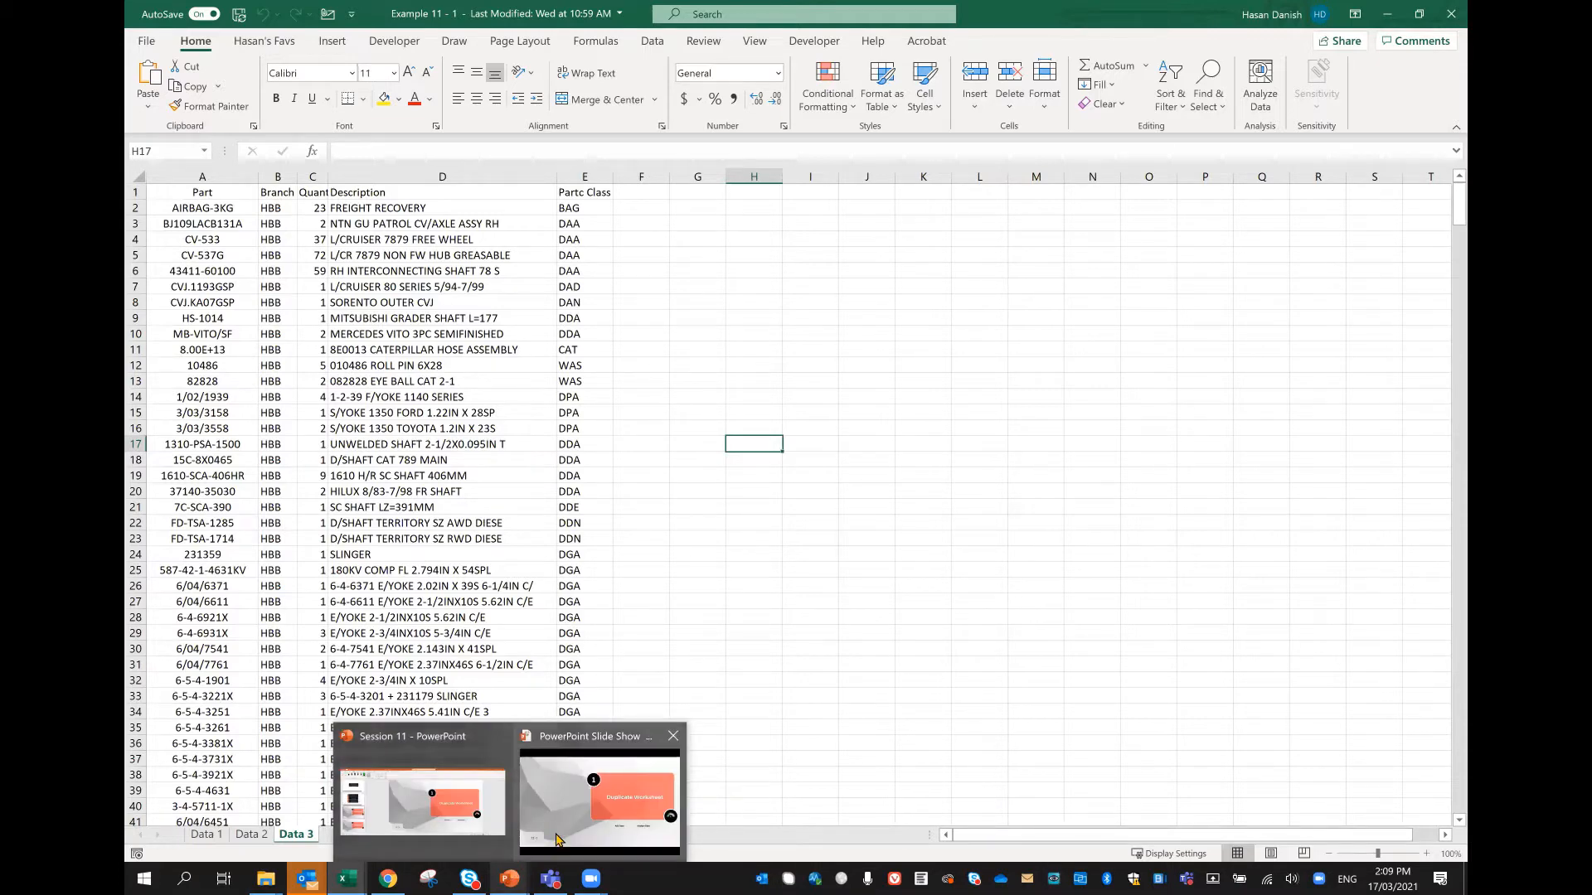
mouse_move(554, 845)
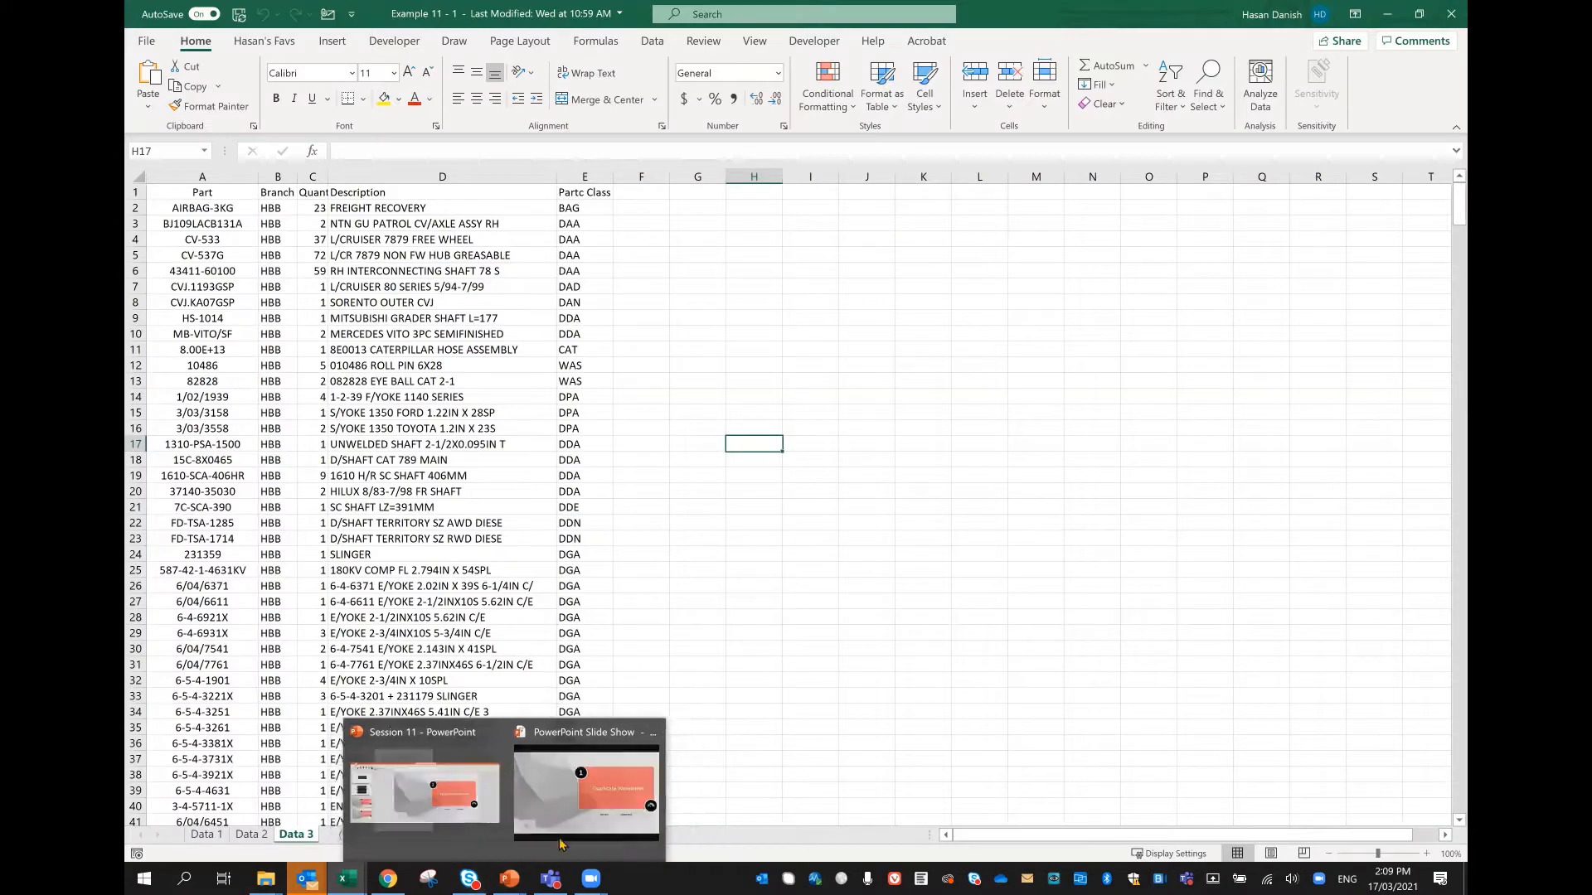
left_click(570, 829)
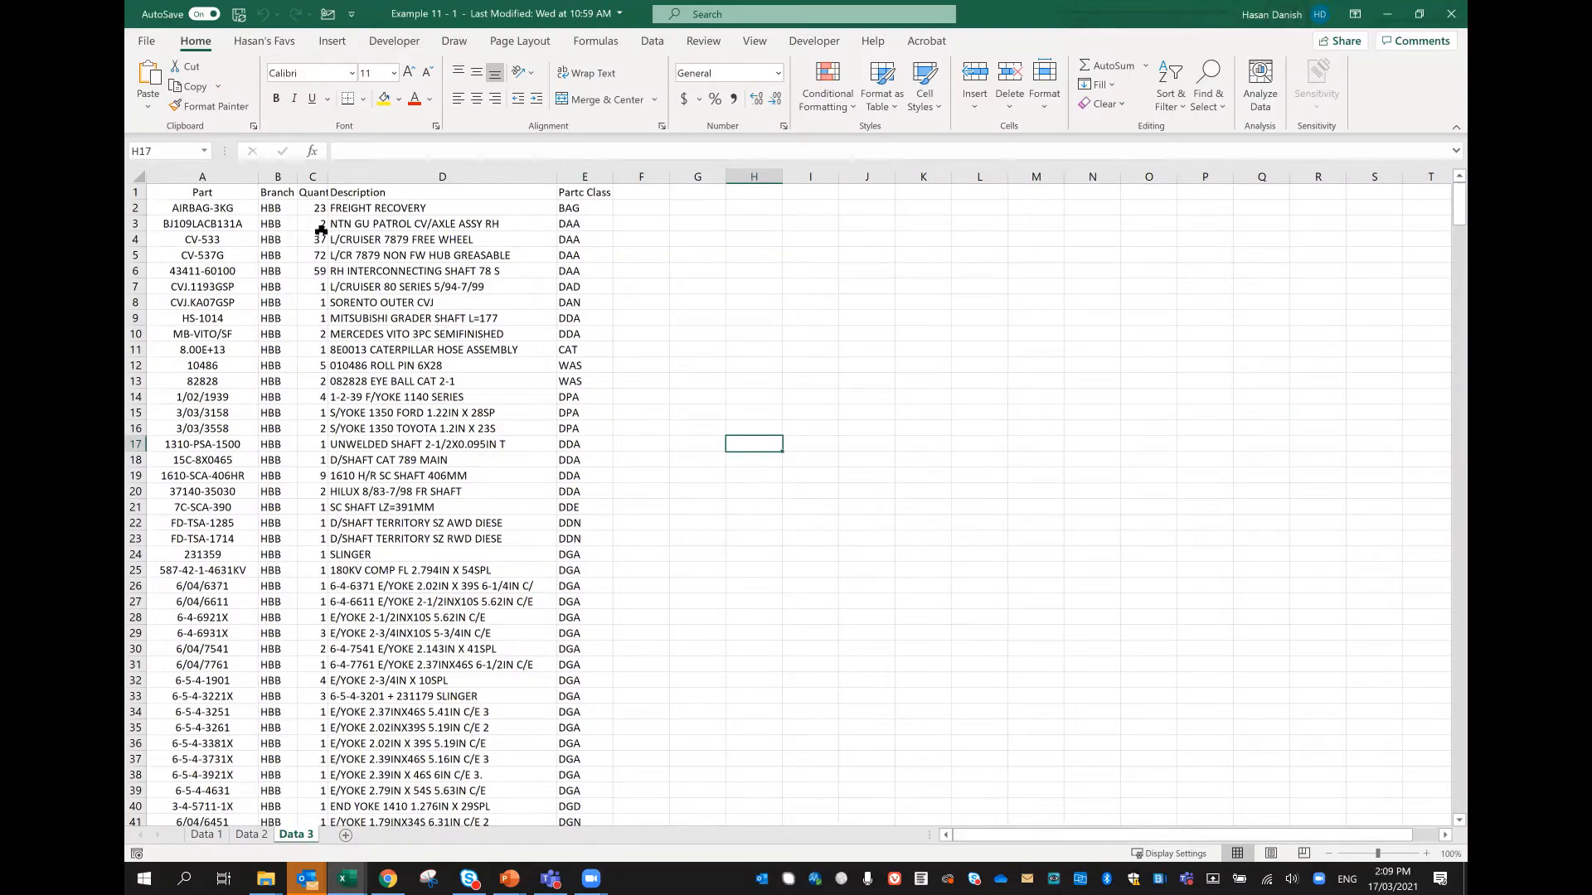
scroll(343, 338, "down", 20)
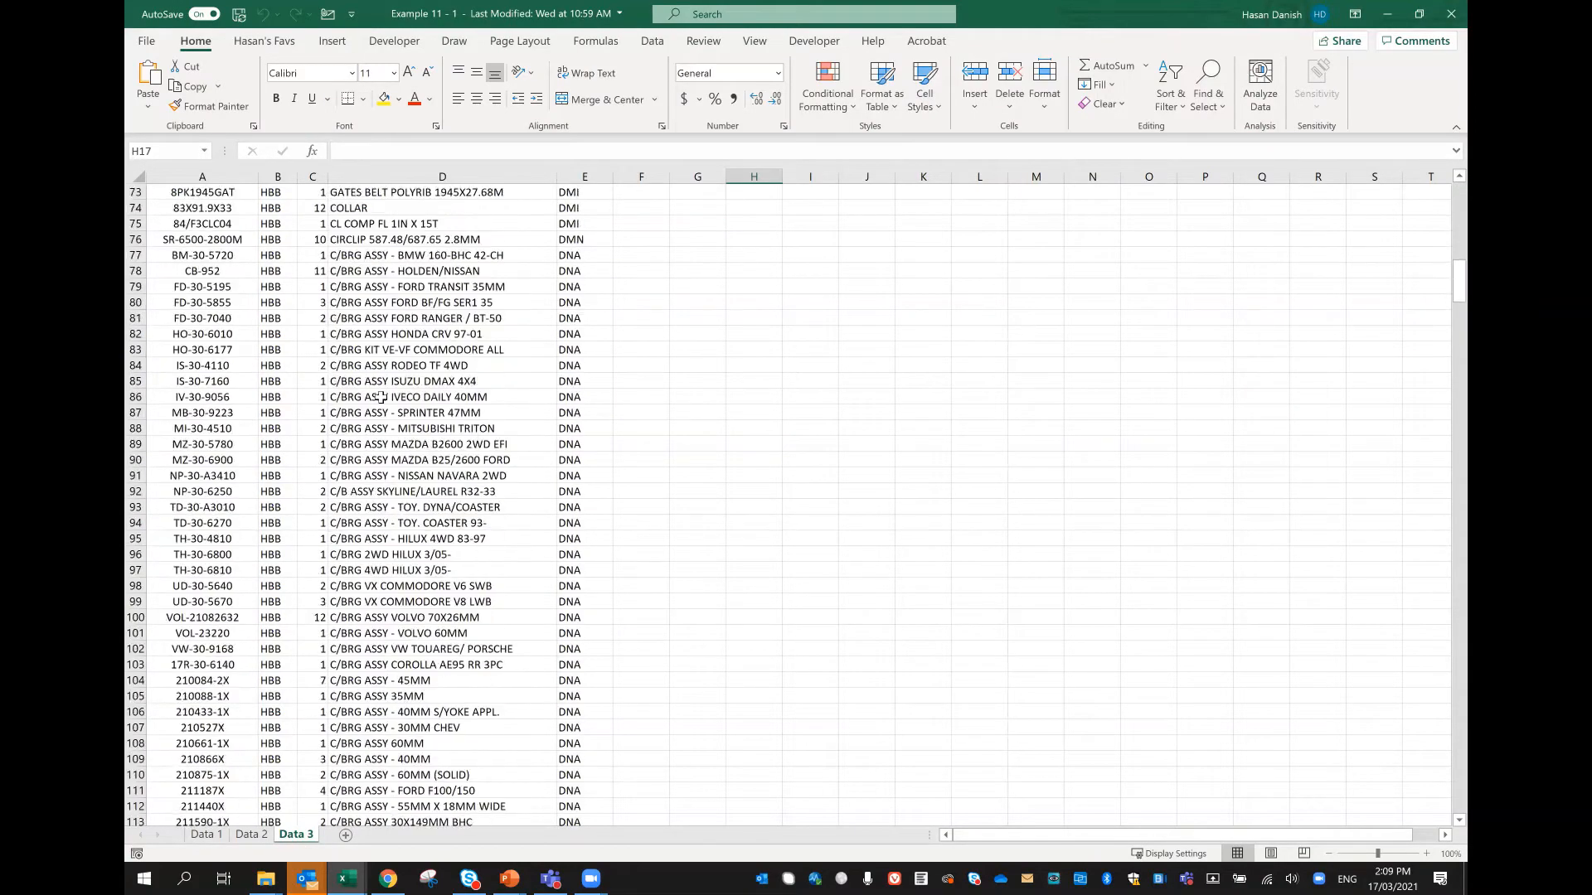
scroll(380, 395, "up", 20)
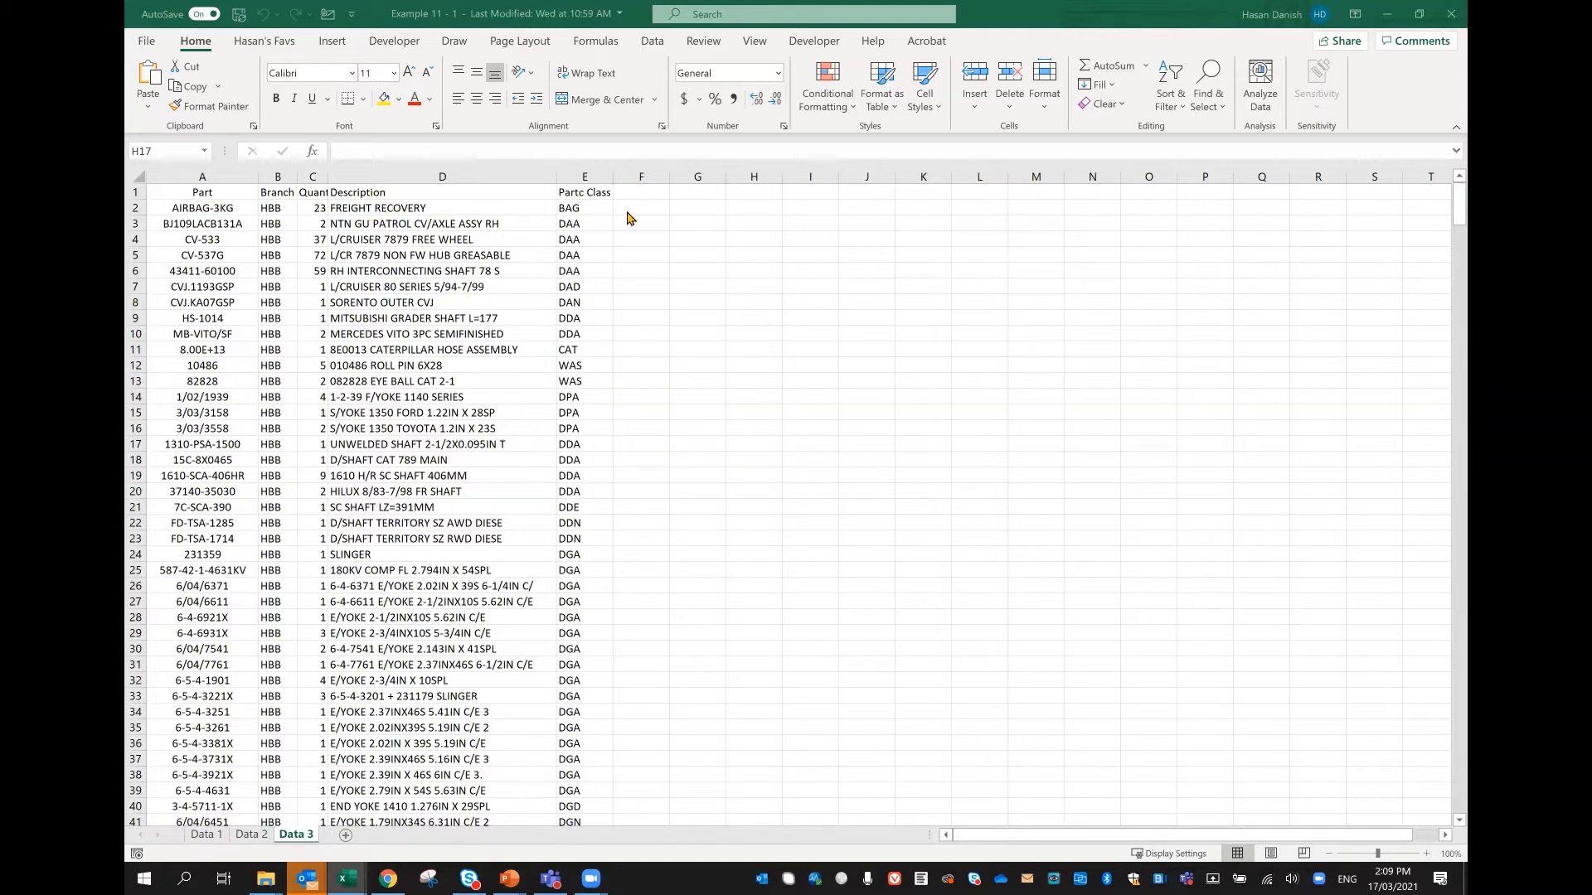
left_click(641, 191)
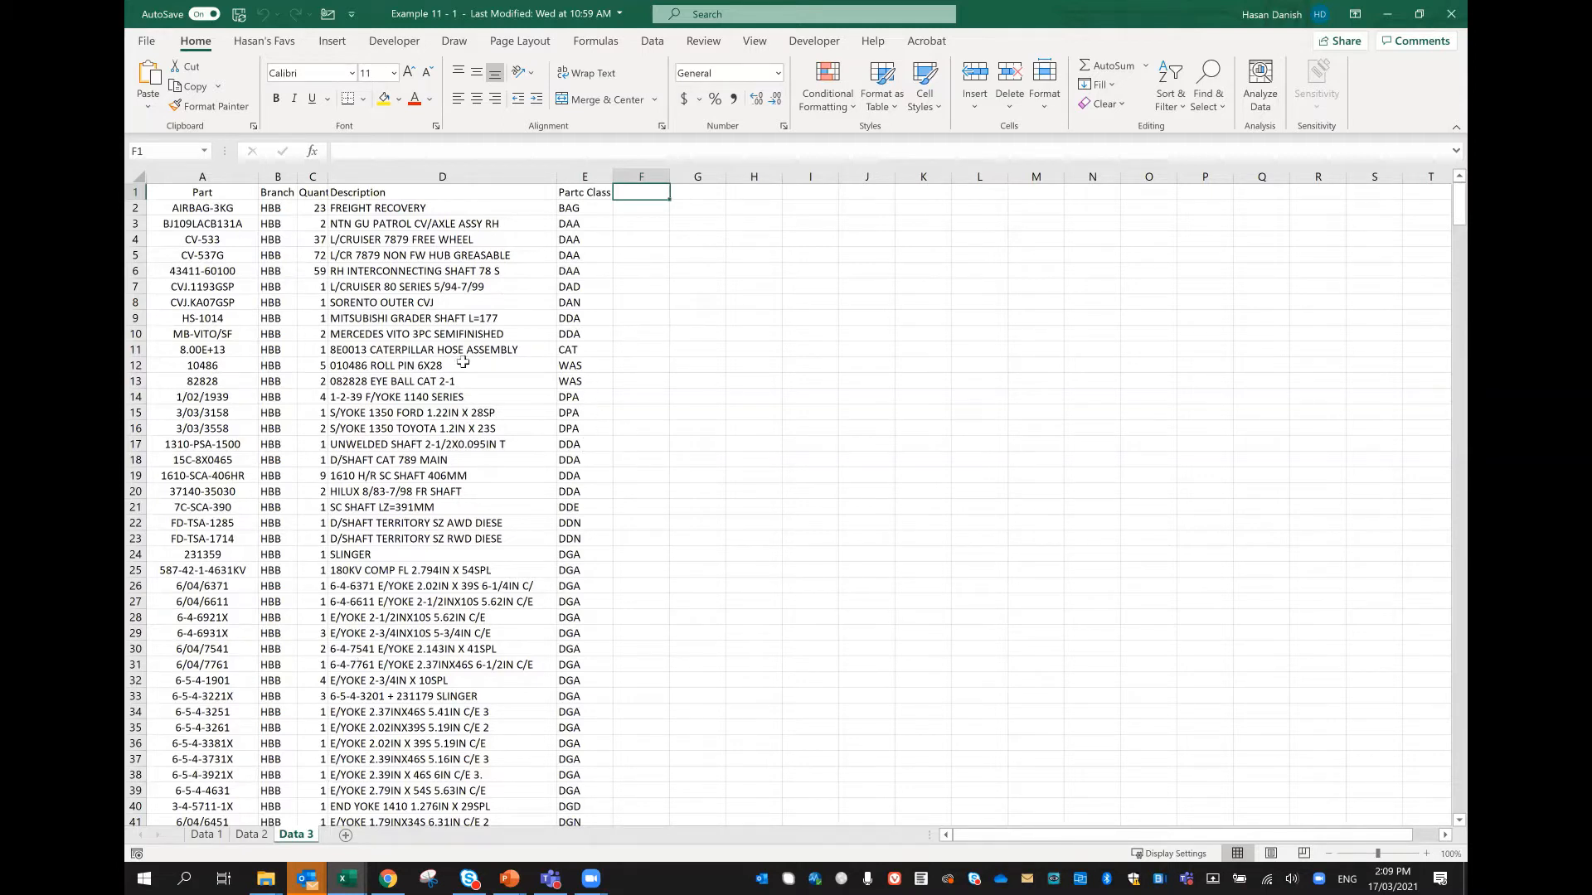
left_click(180, 190)
left_click_drag(180, 190, 580, 507)
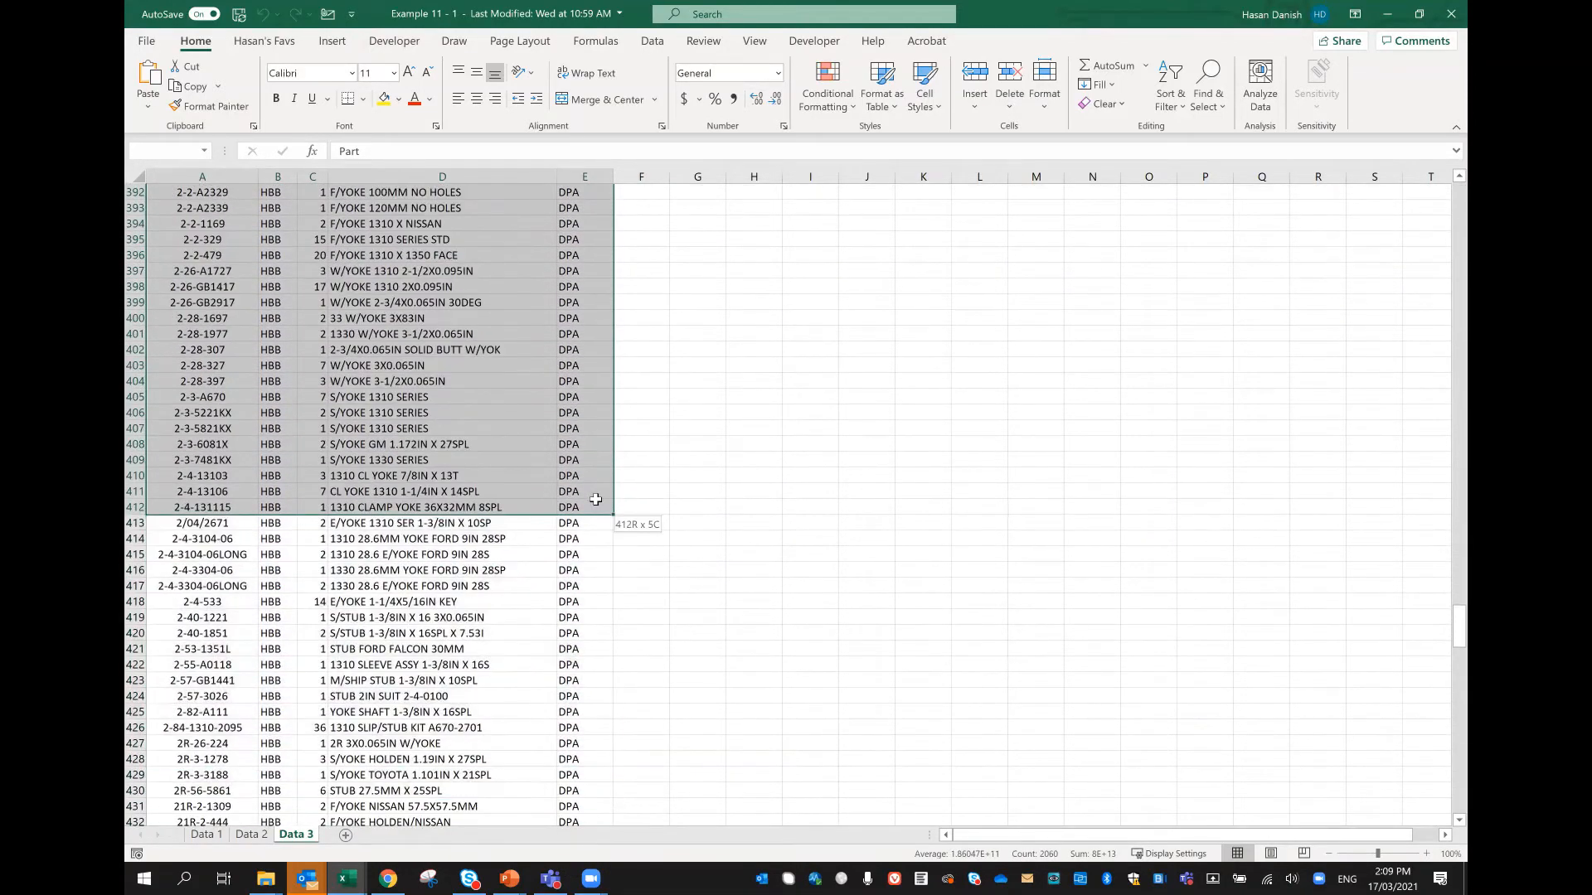
left_click(477, 643)
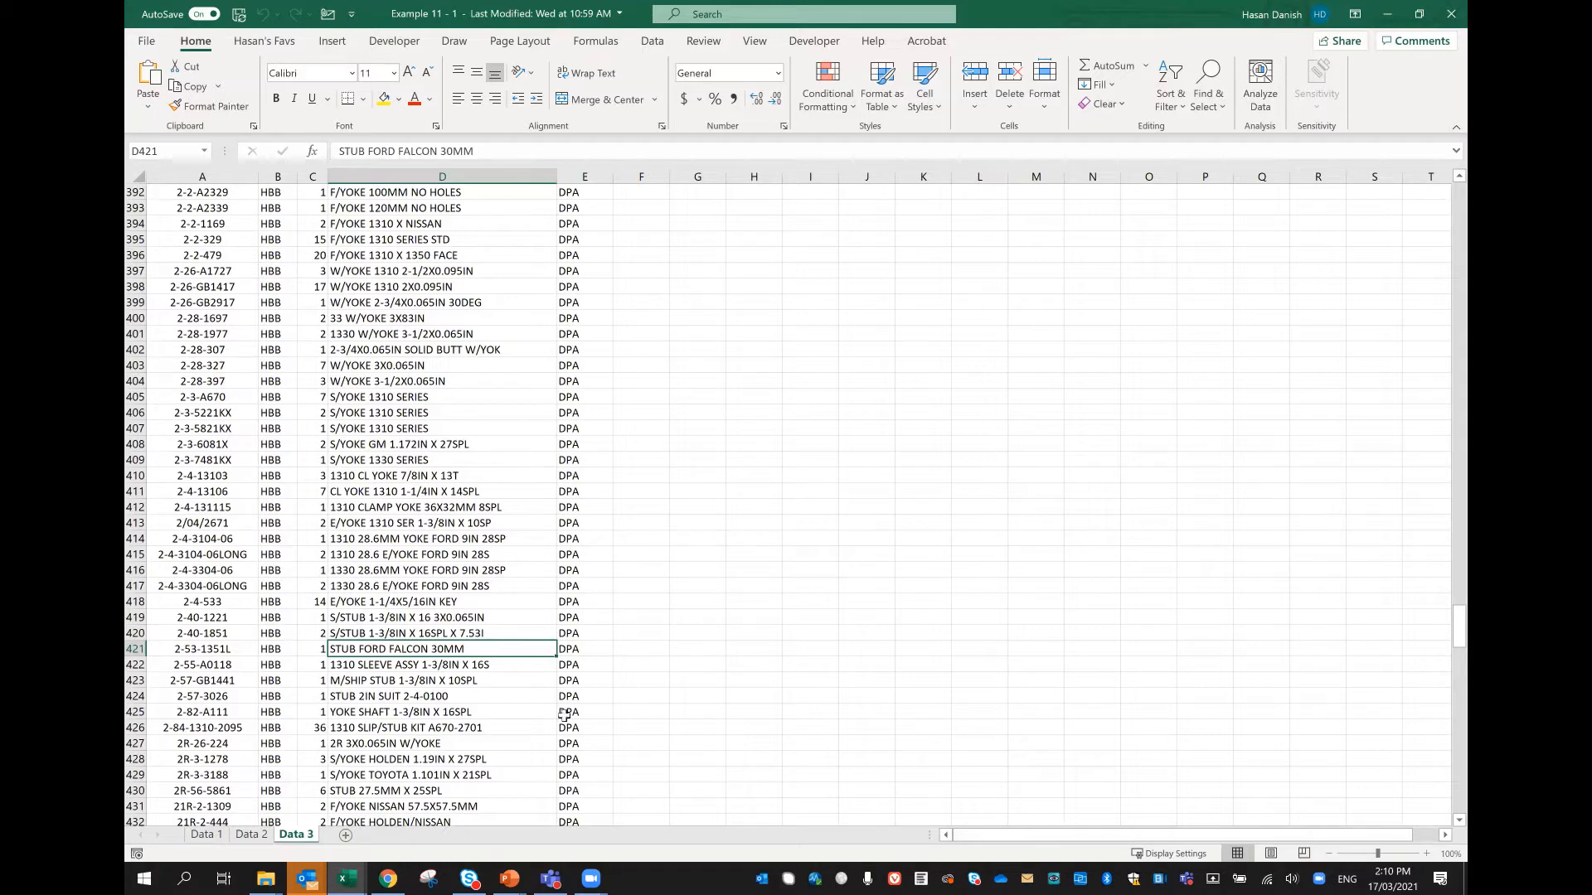
Step: Create a copy of the Data 3 worksheet within the same workbook, placed before Data 3
right_click(286, 841)
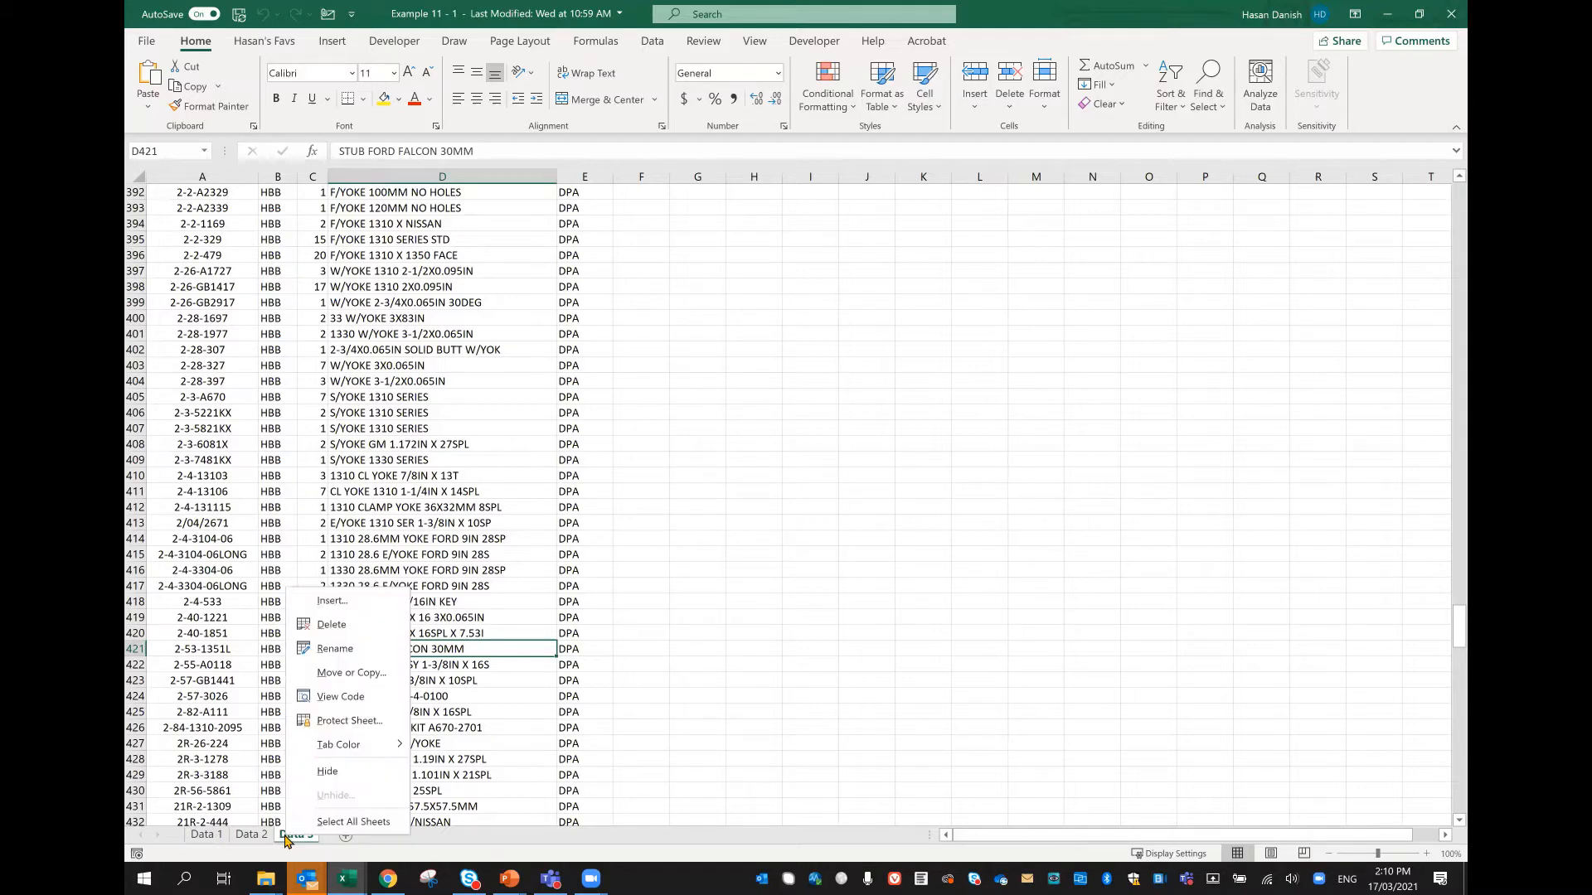
left_click(350, 673)
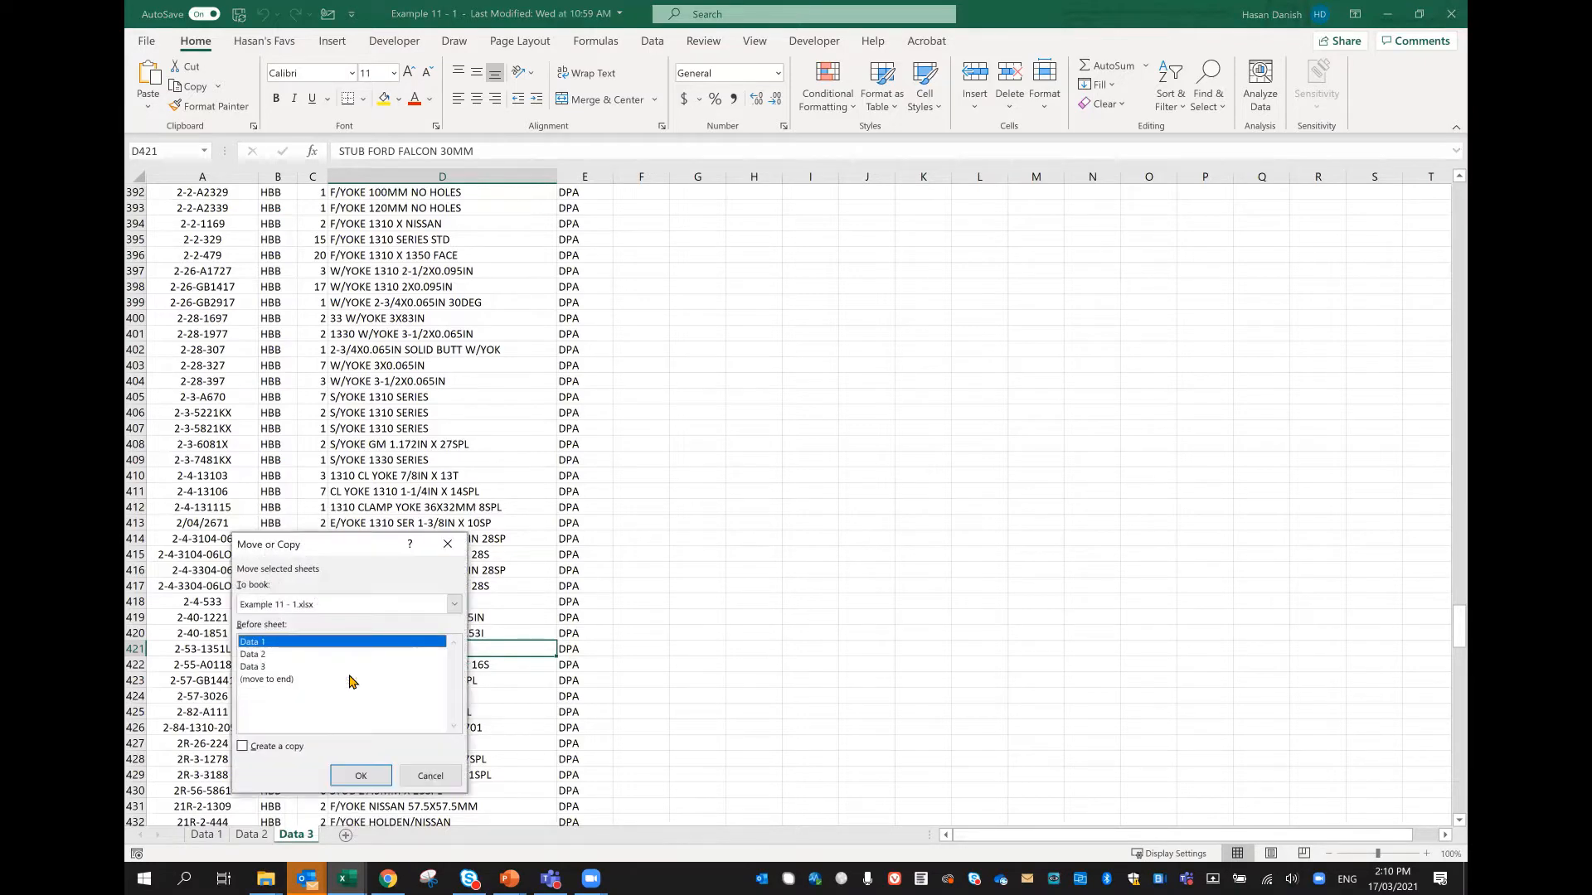
left_click(247, 668)
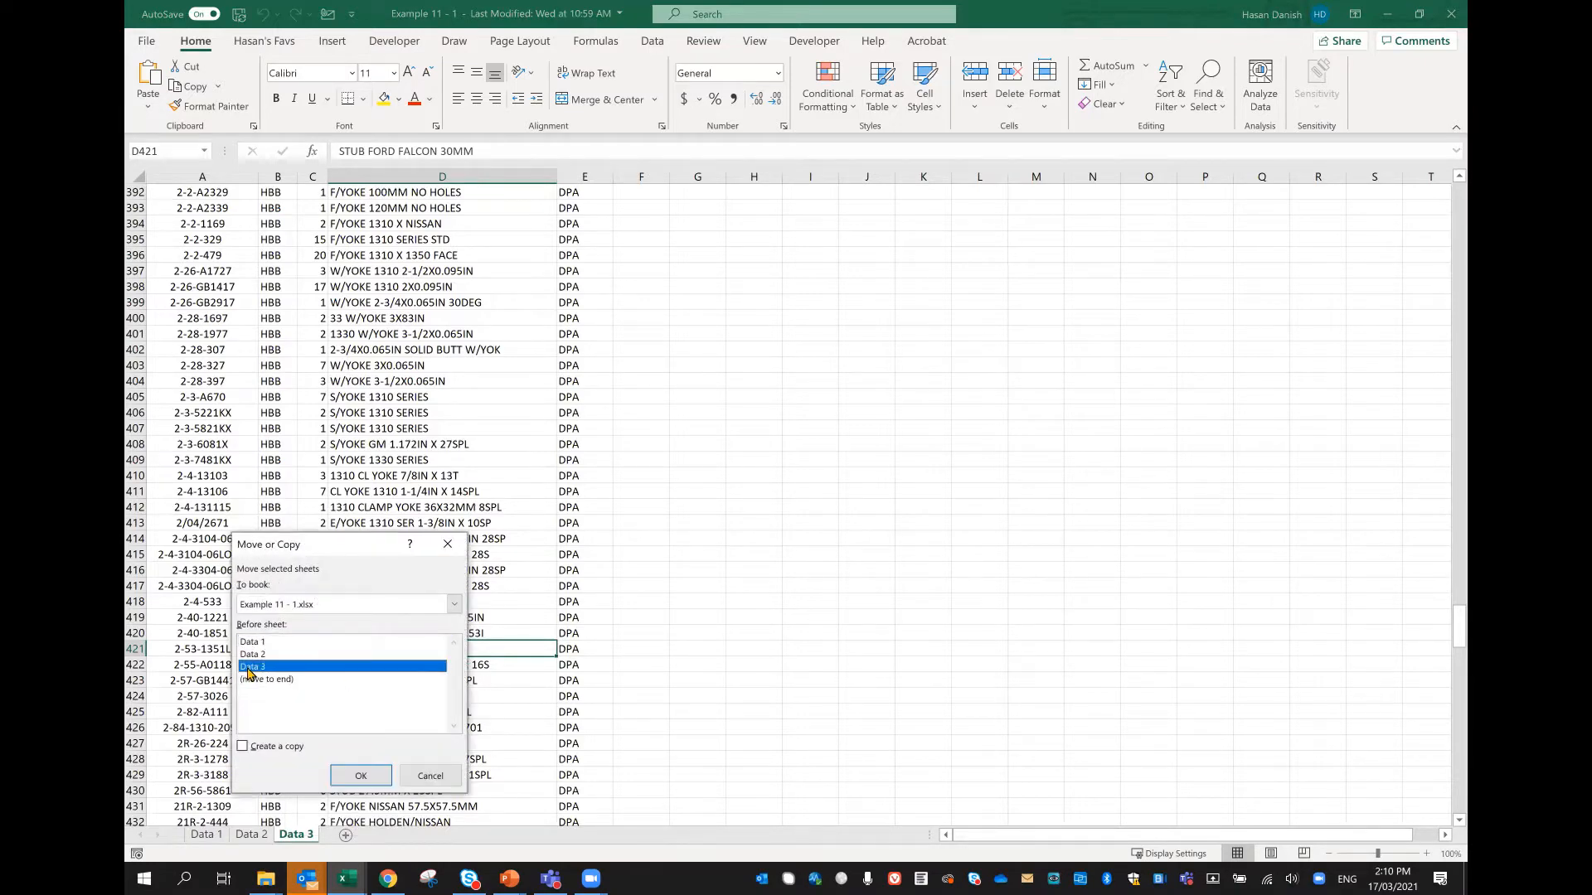
left_click(257, 752)
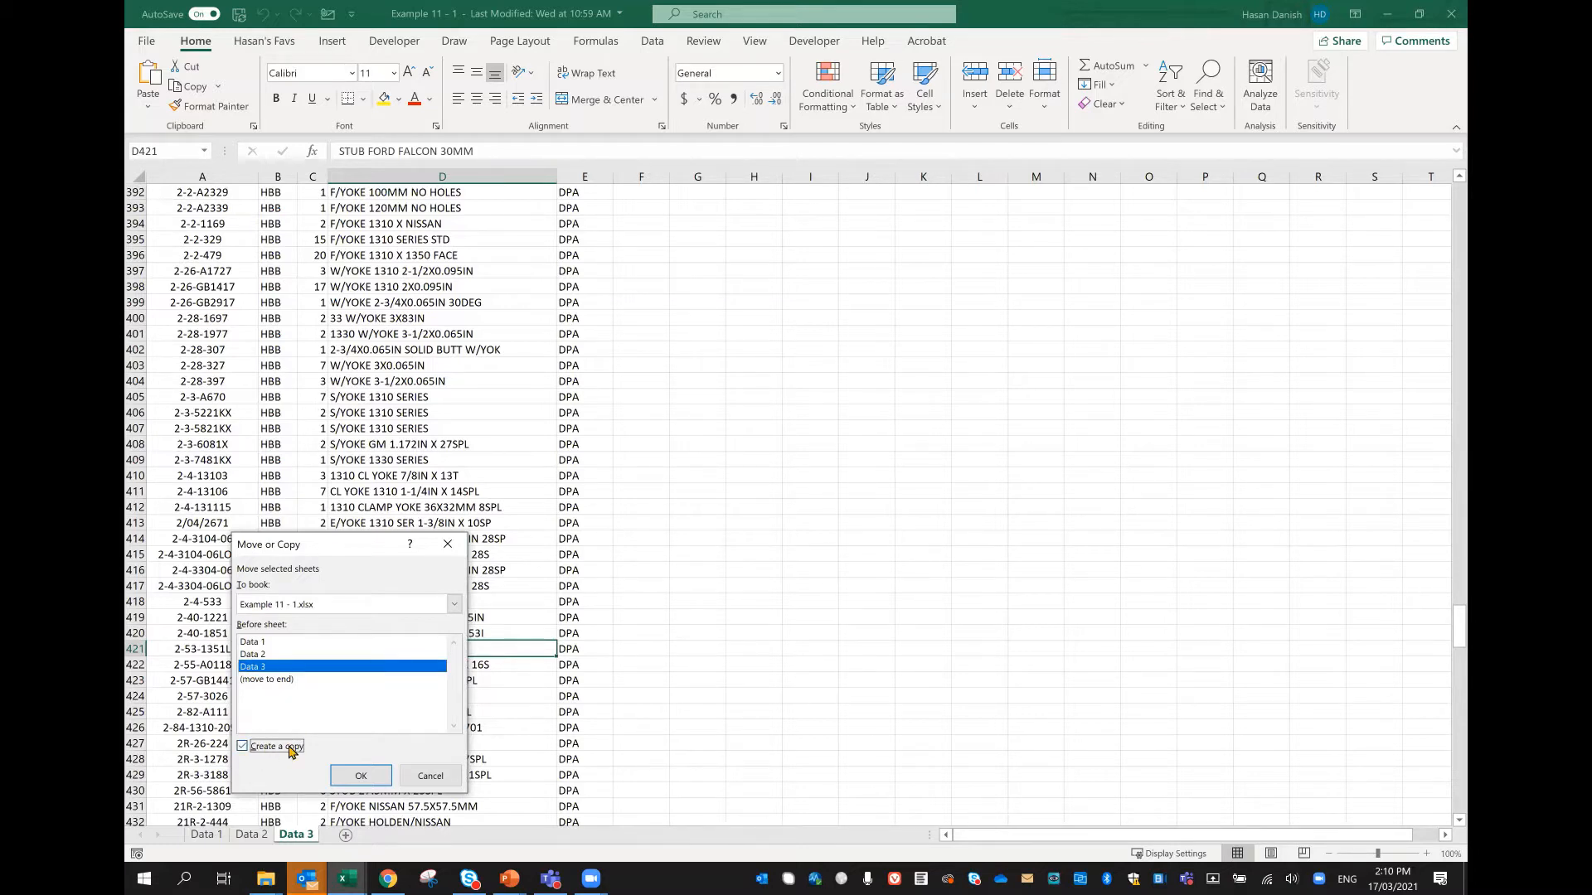
left_click(375, 780)
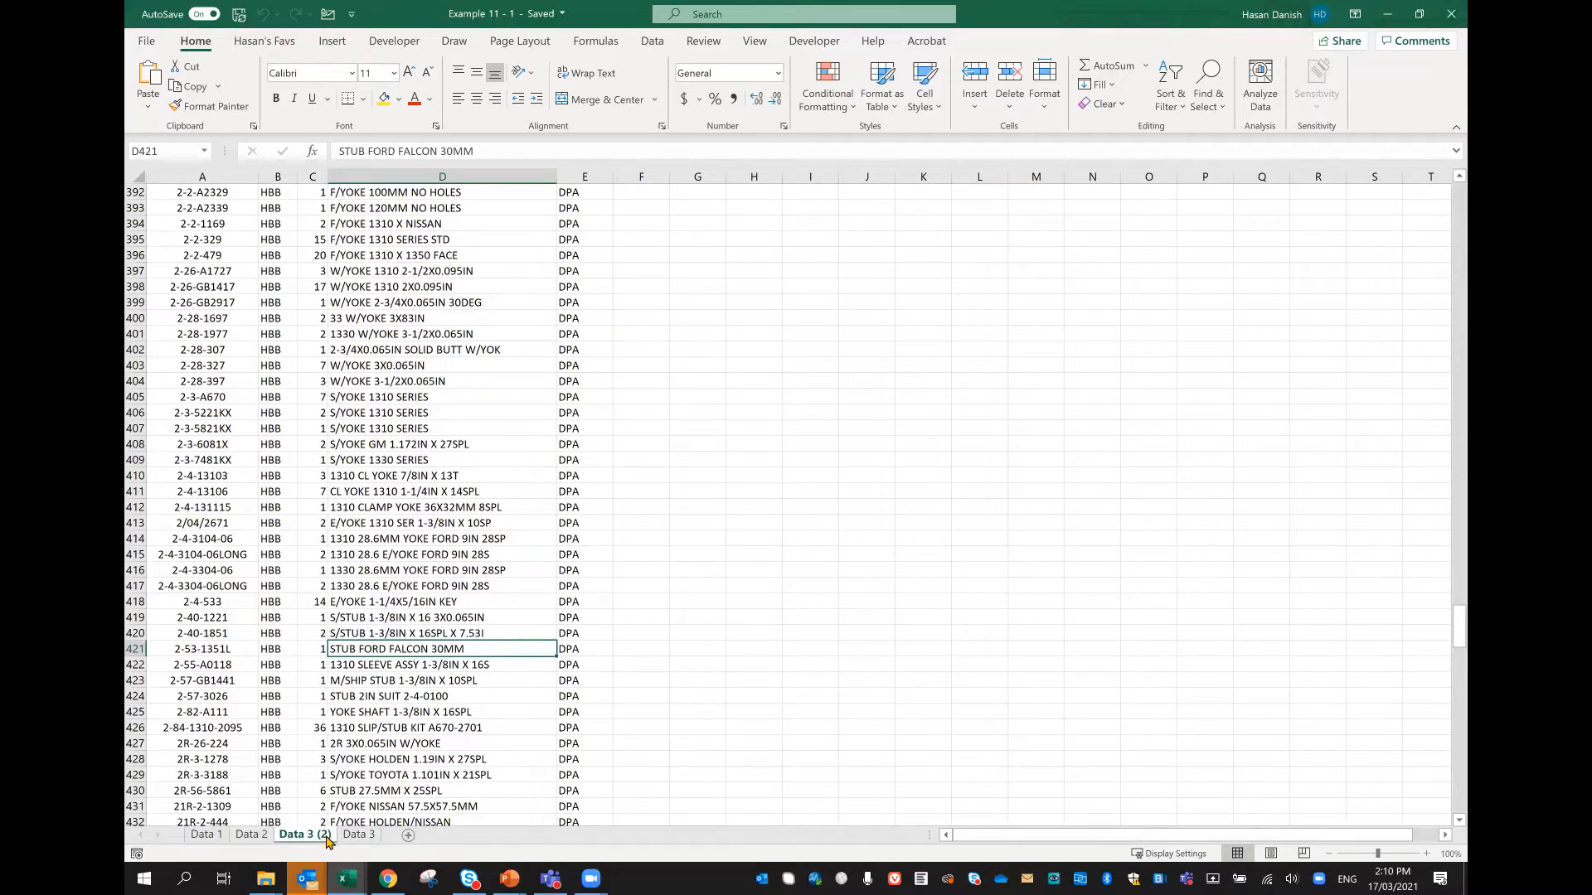
Step: Duplicate the original Data 3 worksheet a second time, placing the new copy directly before Data 3
left_click(343, 837)
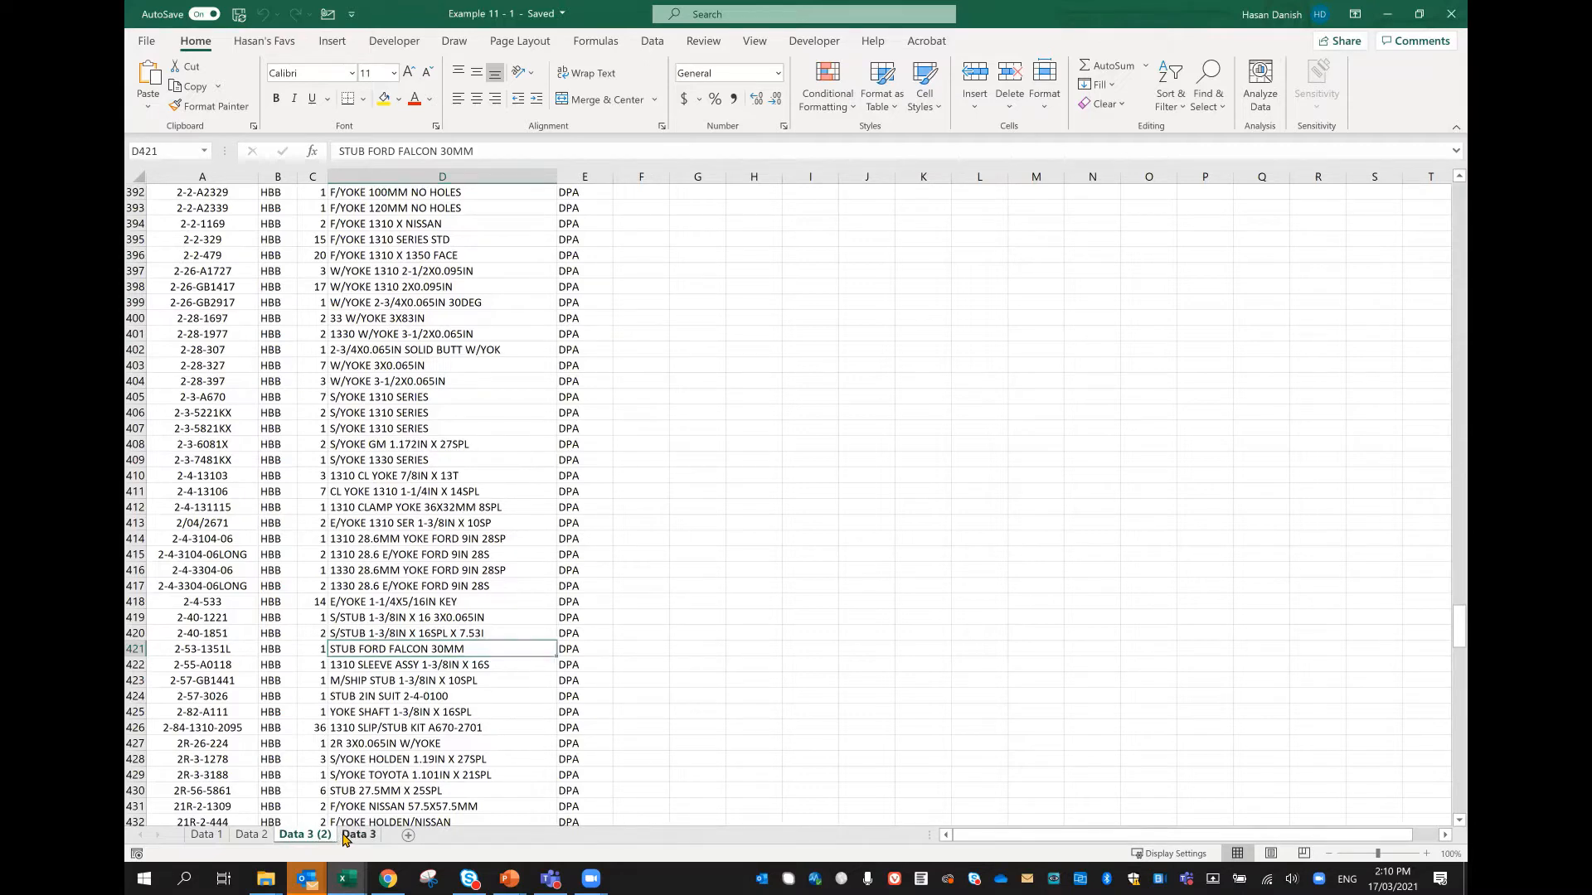
right_click(346, 838)
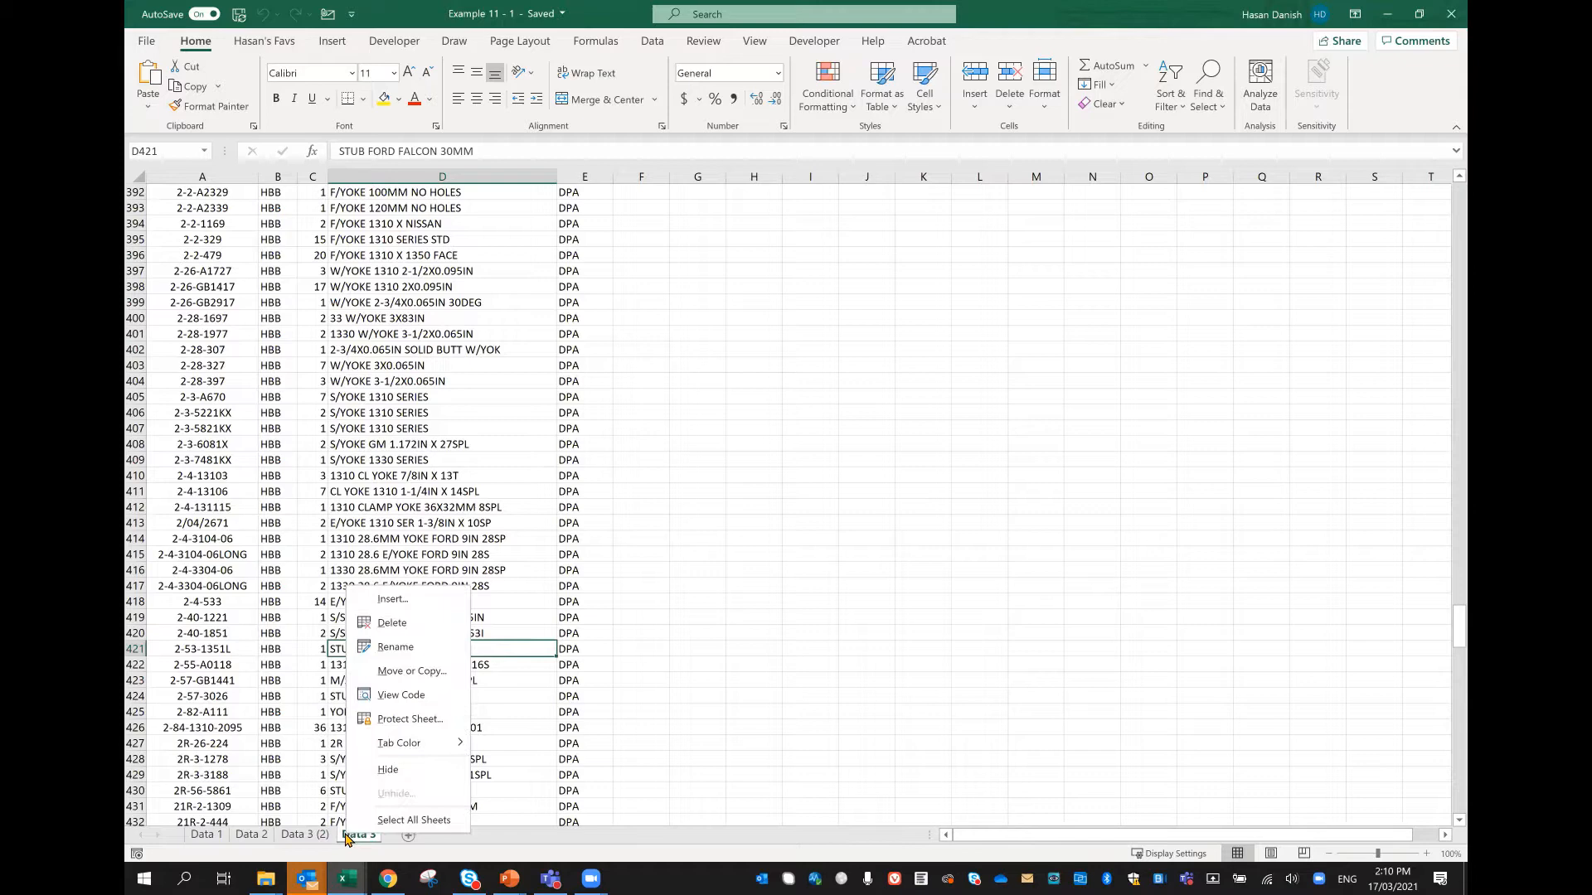
left_click(412, 672)
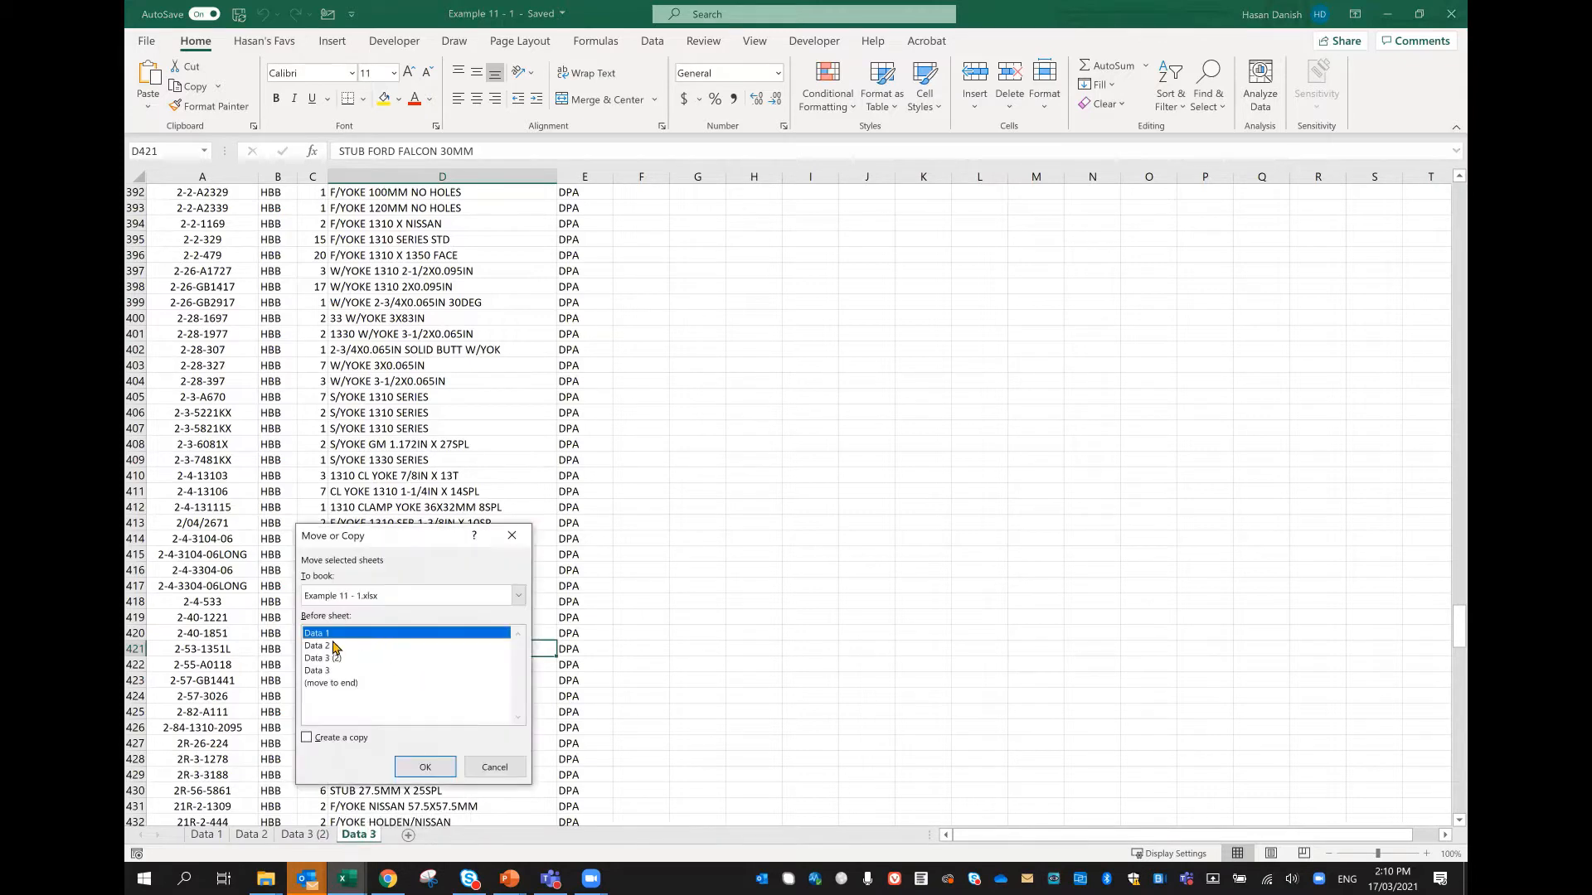
left_click(329, 670)
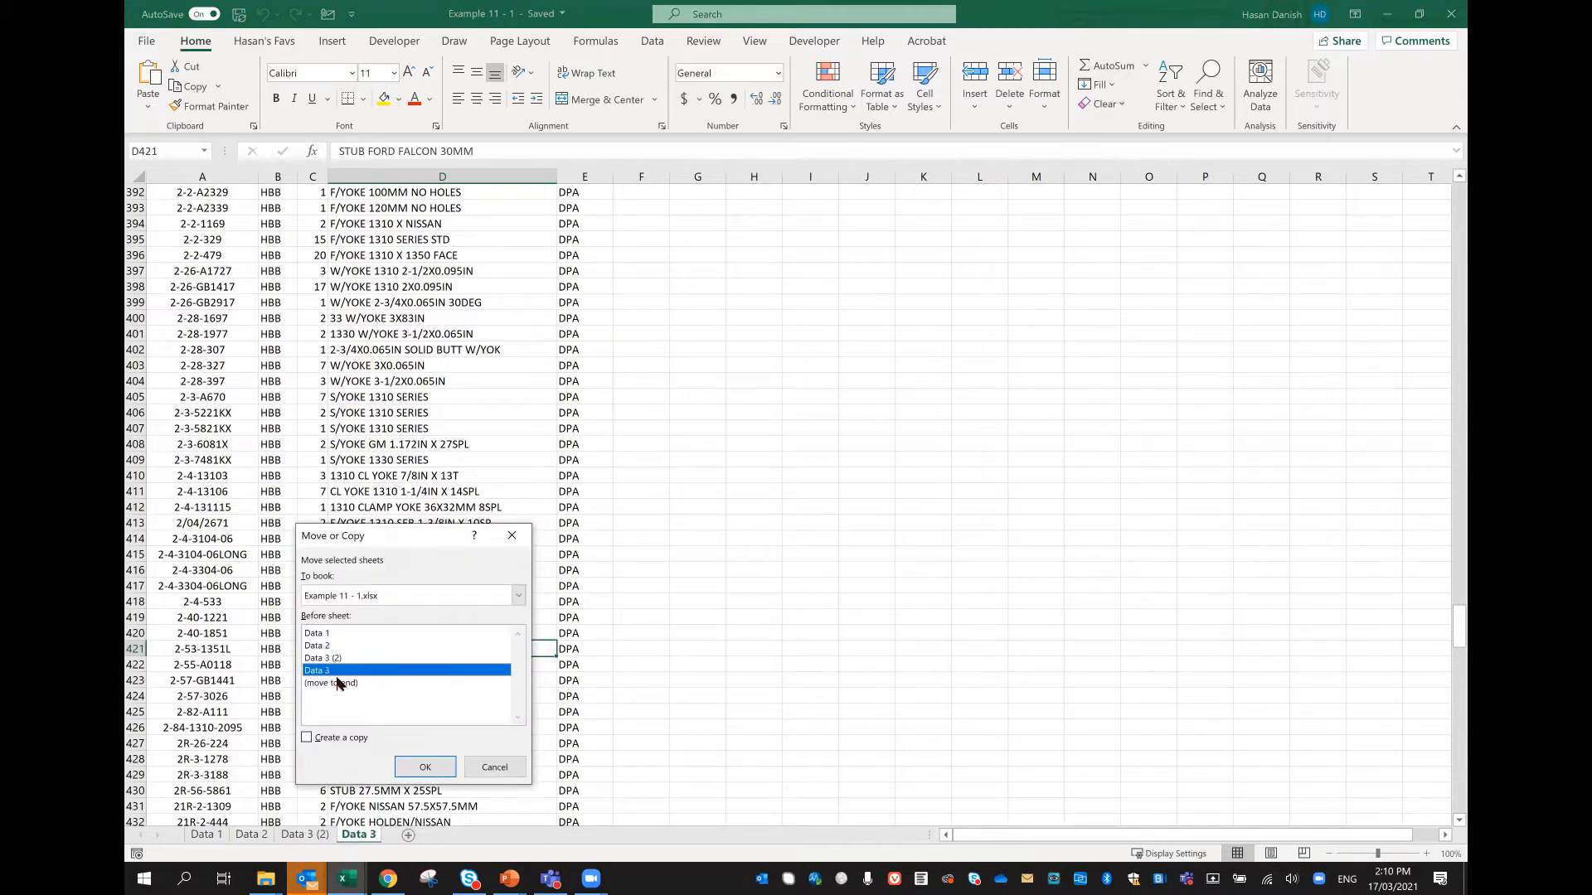
left_click(329, 740)
left_click(408, 774)
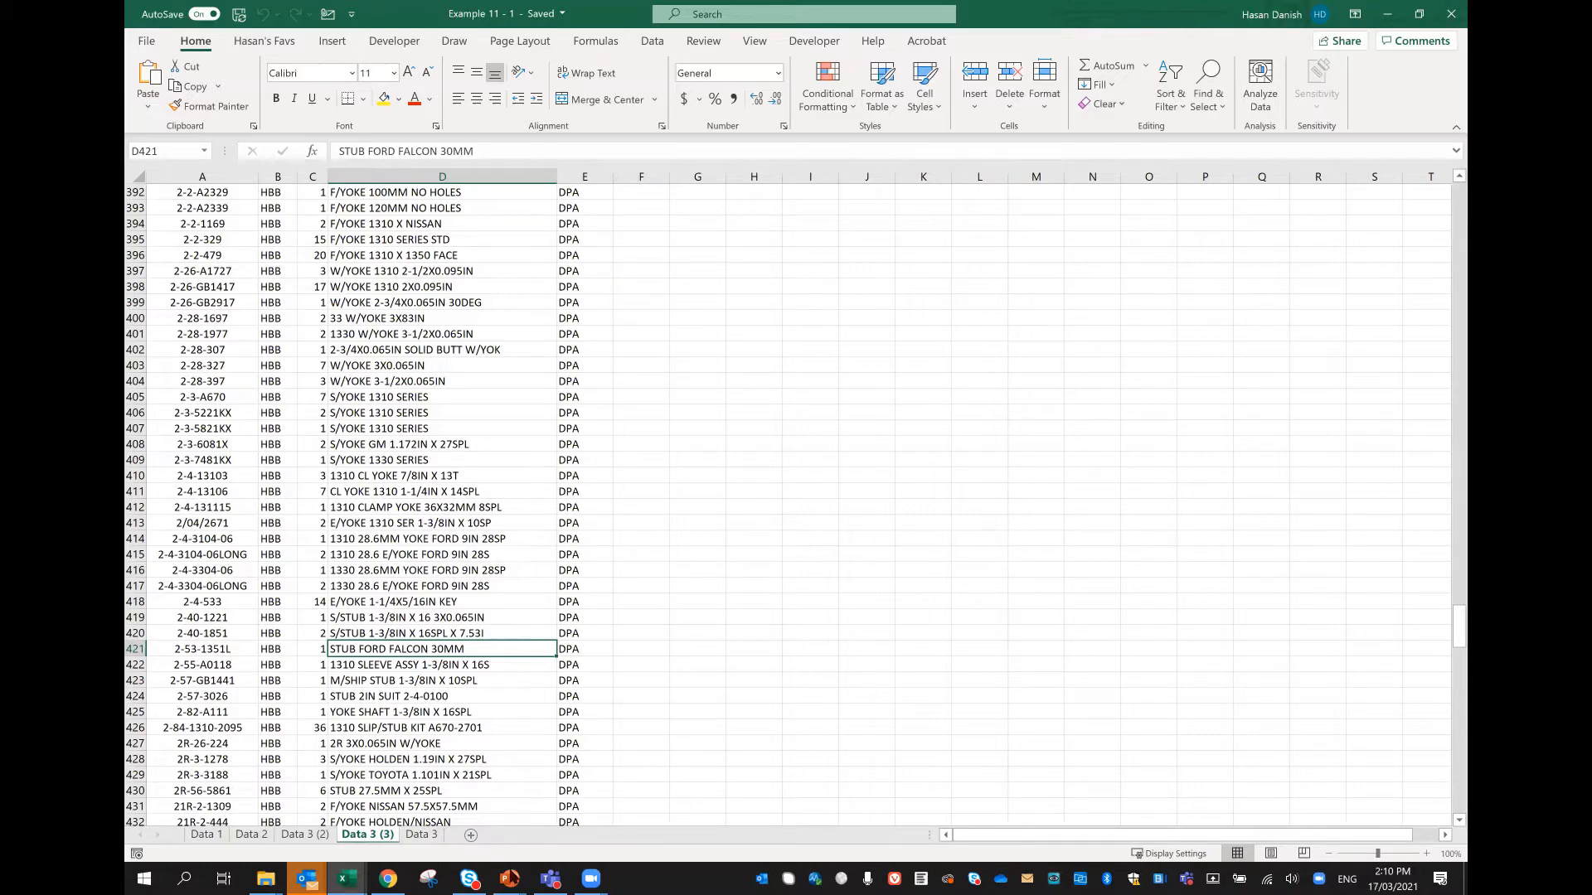
Step: Switch to the PowerPoint slide show and advance to the slide on moving or copying a worksheet from File A to File B
mouse_move(510, 879)
left_click(591, 798)
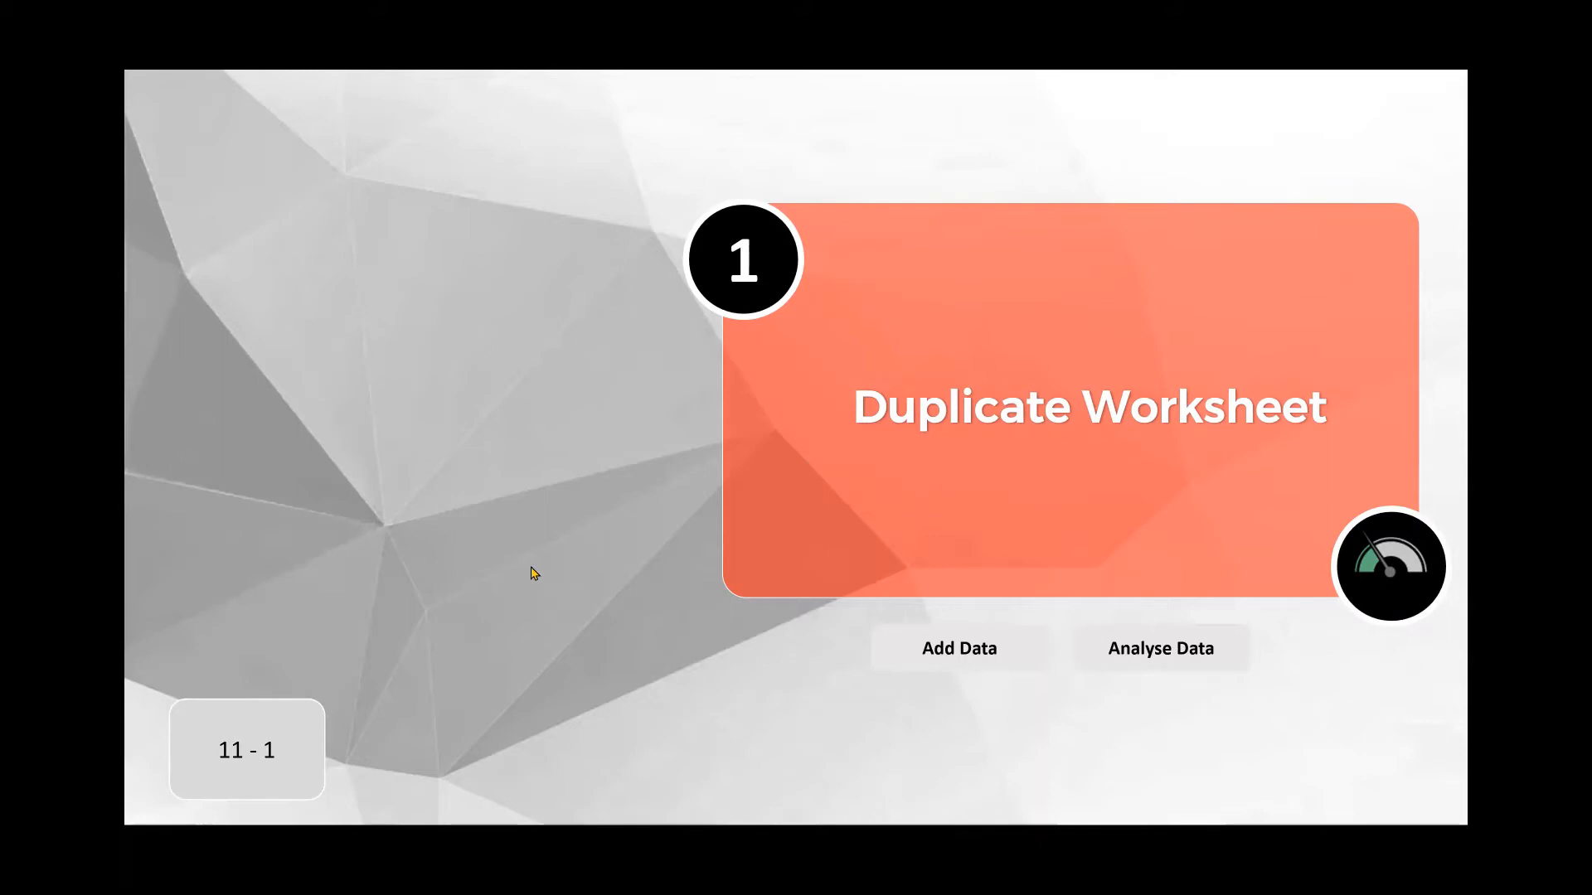
left_click(556, 526)
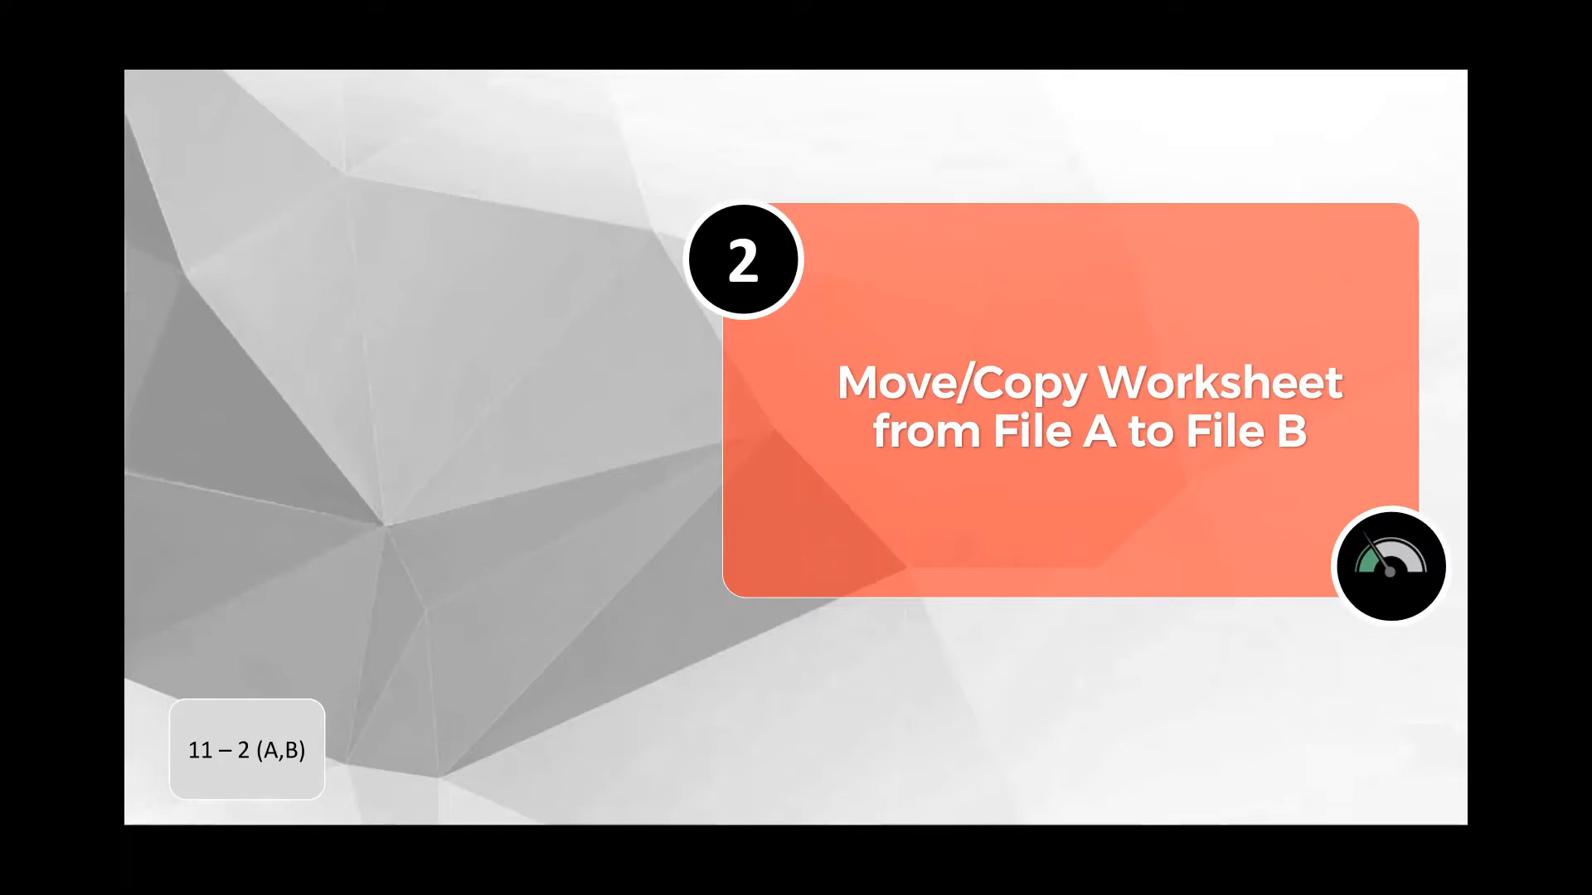
Step: Switch to the Example Files folder in File Explorer, enlarge its window and open the workbook Example 11 - 2A
key("alt+Tab")
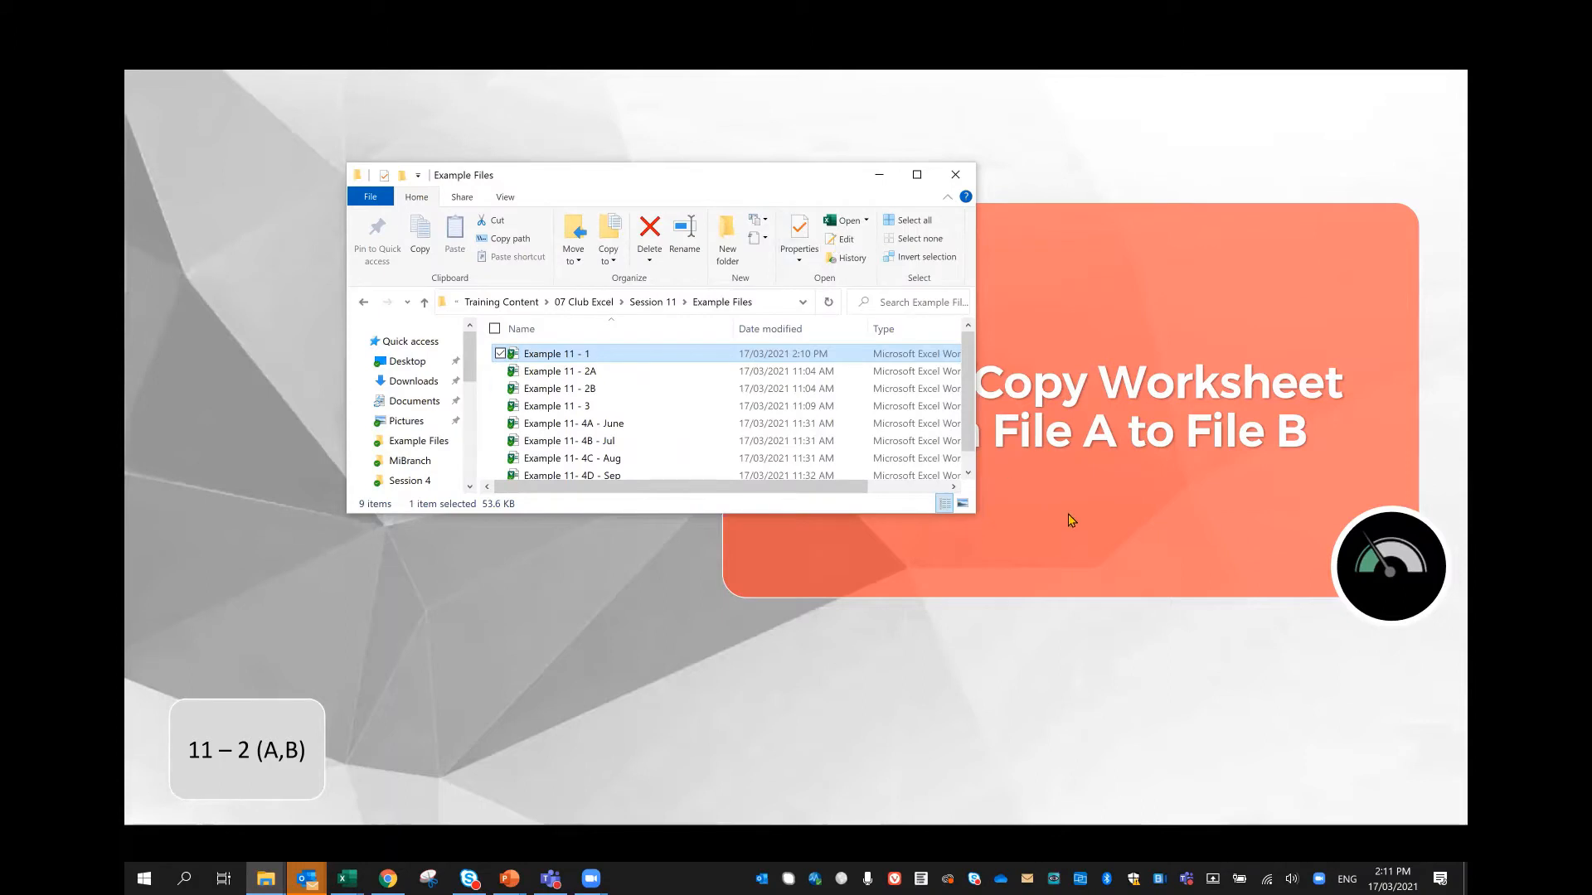
left_click_drag(970, 516, 1261, 696)
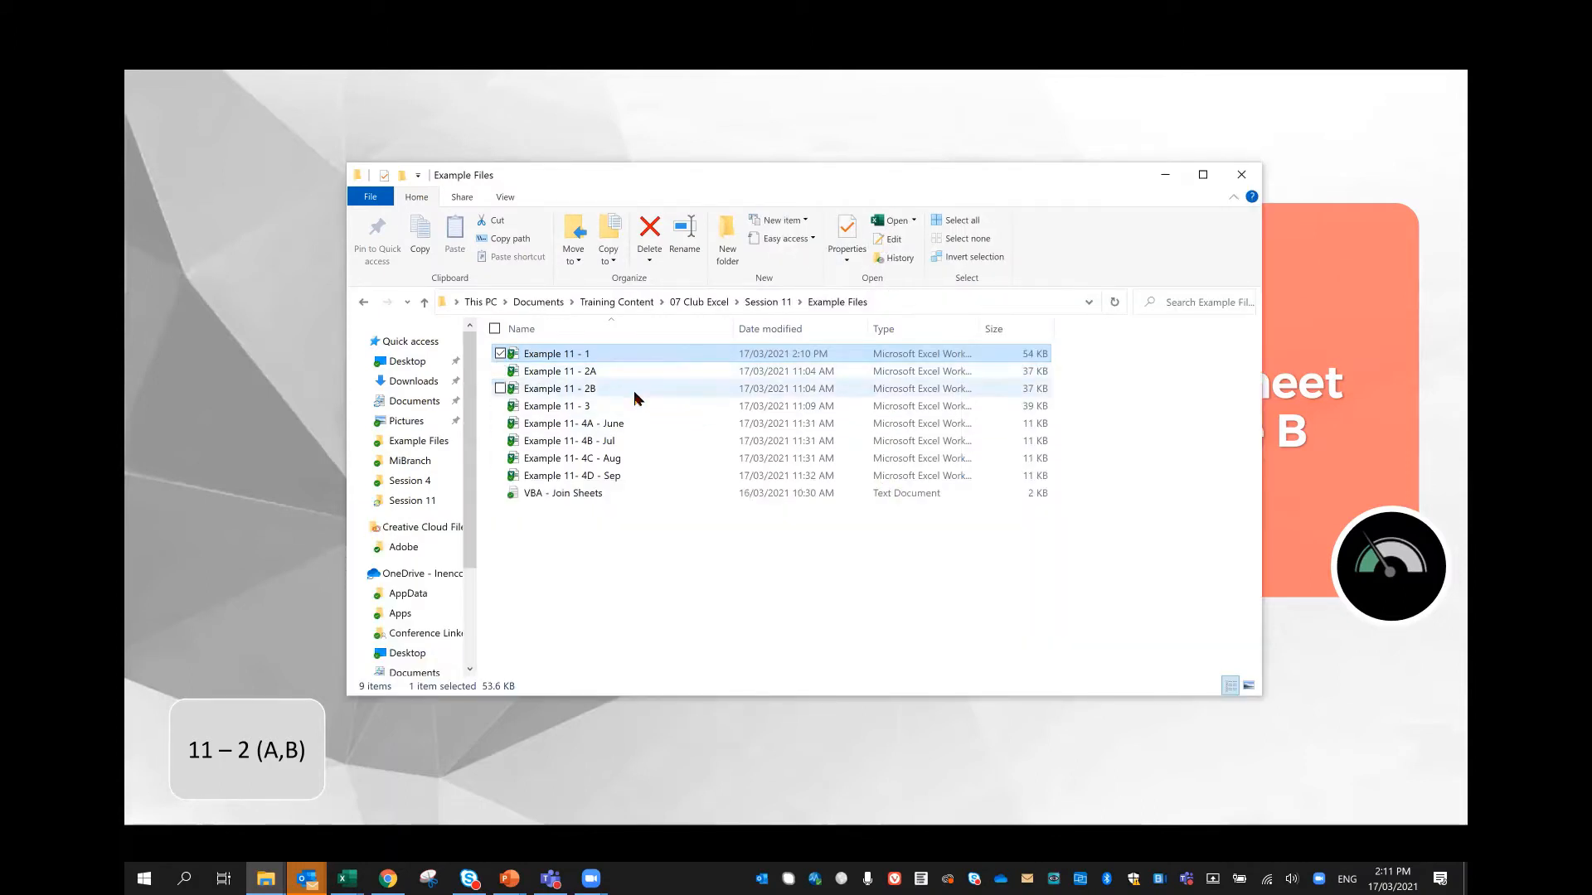
left_click(630, 372)
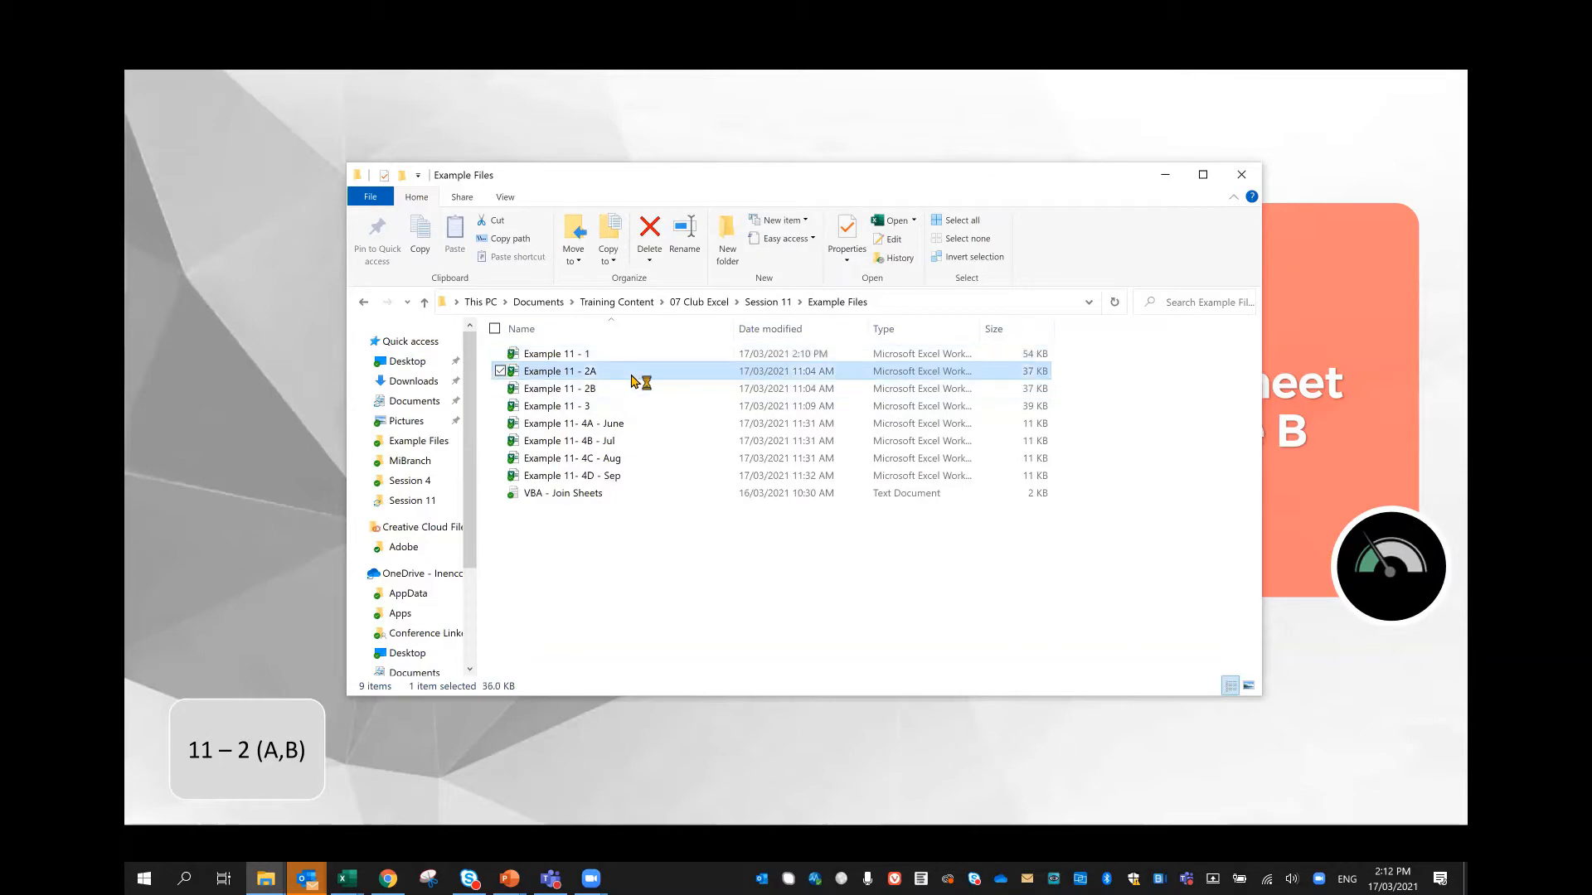
double_click(631, 376)
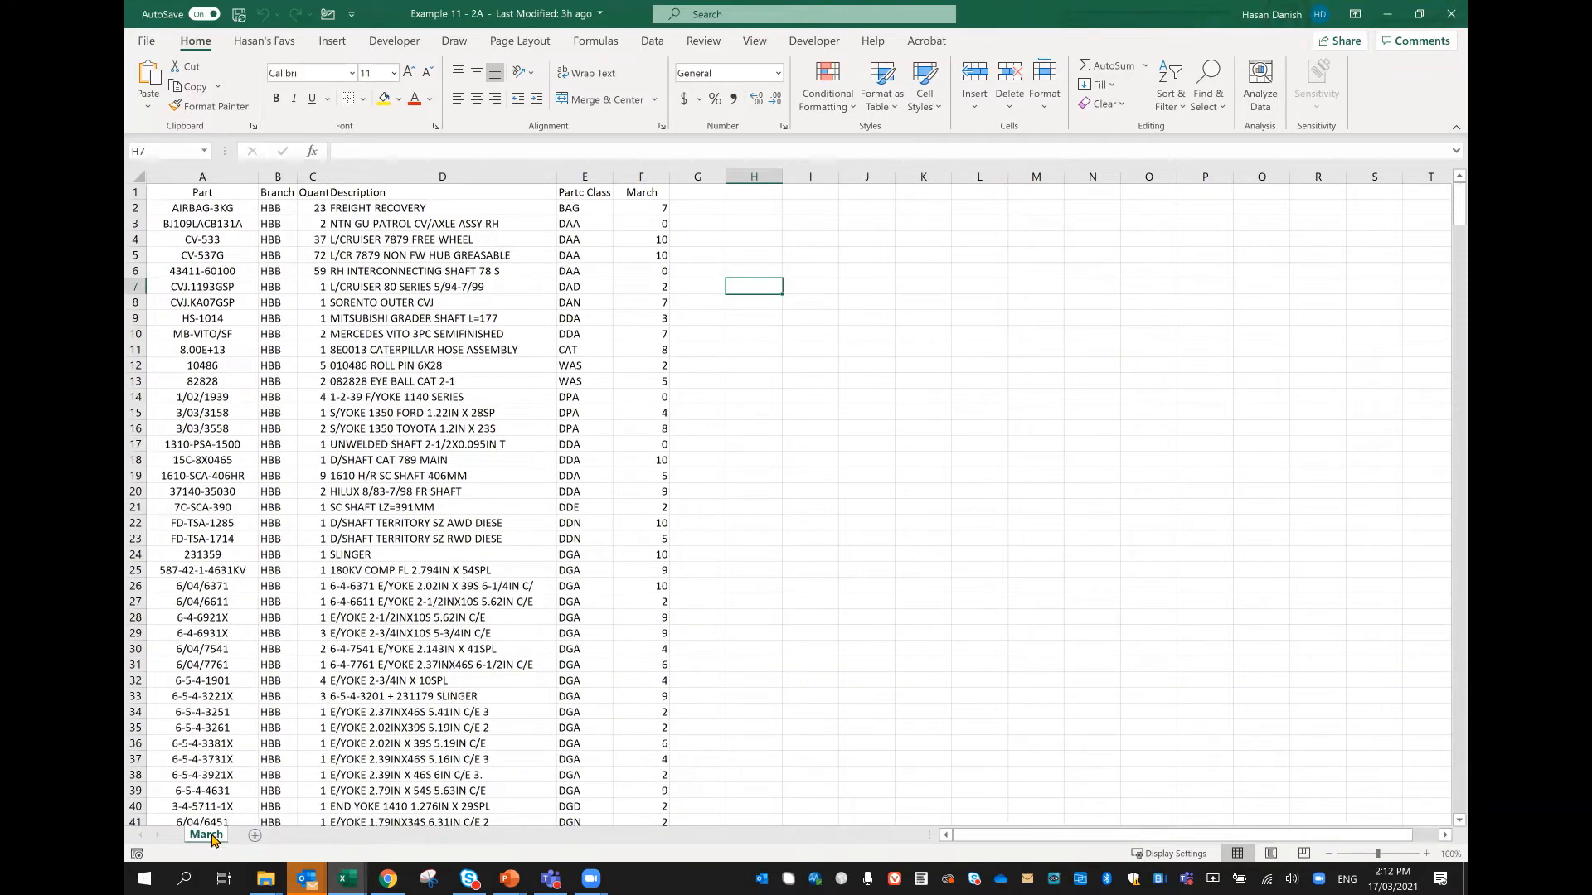
Step: Open the workbook Example 11 - 2B from the Example Files folder and arrange its window so both workbooks' sheet tabs are visible
mouse_move(265, 877)
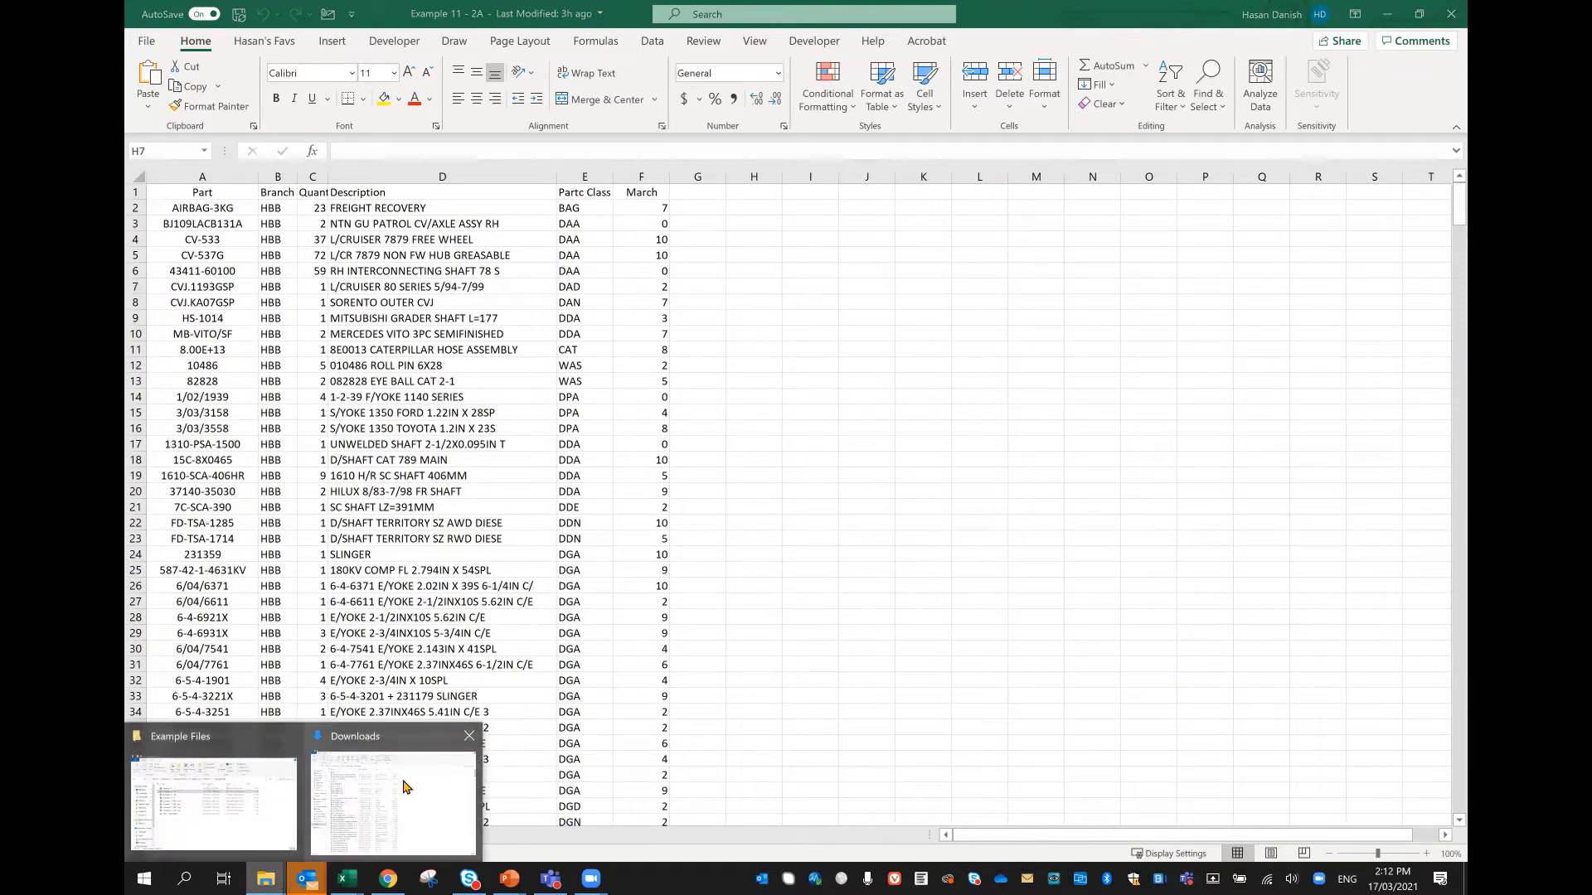
left_click(234, 794)
double_click(572, 389)
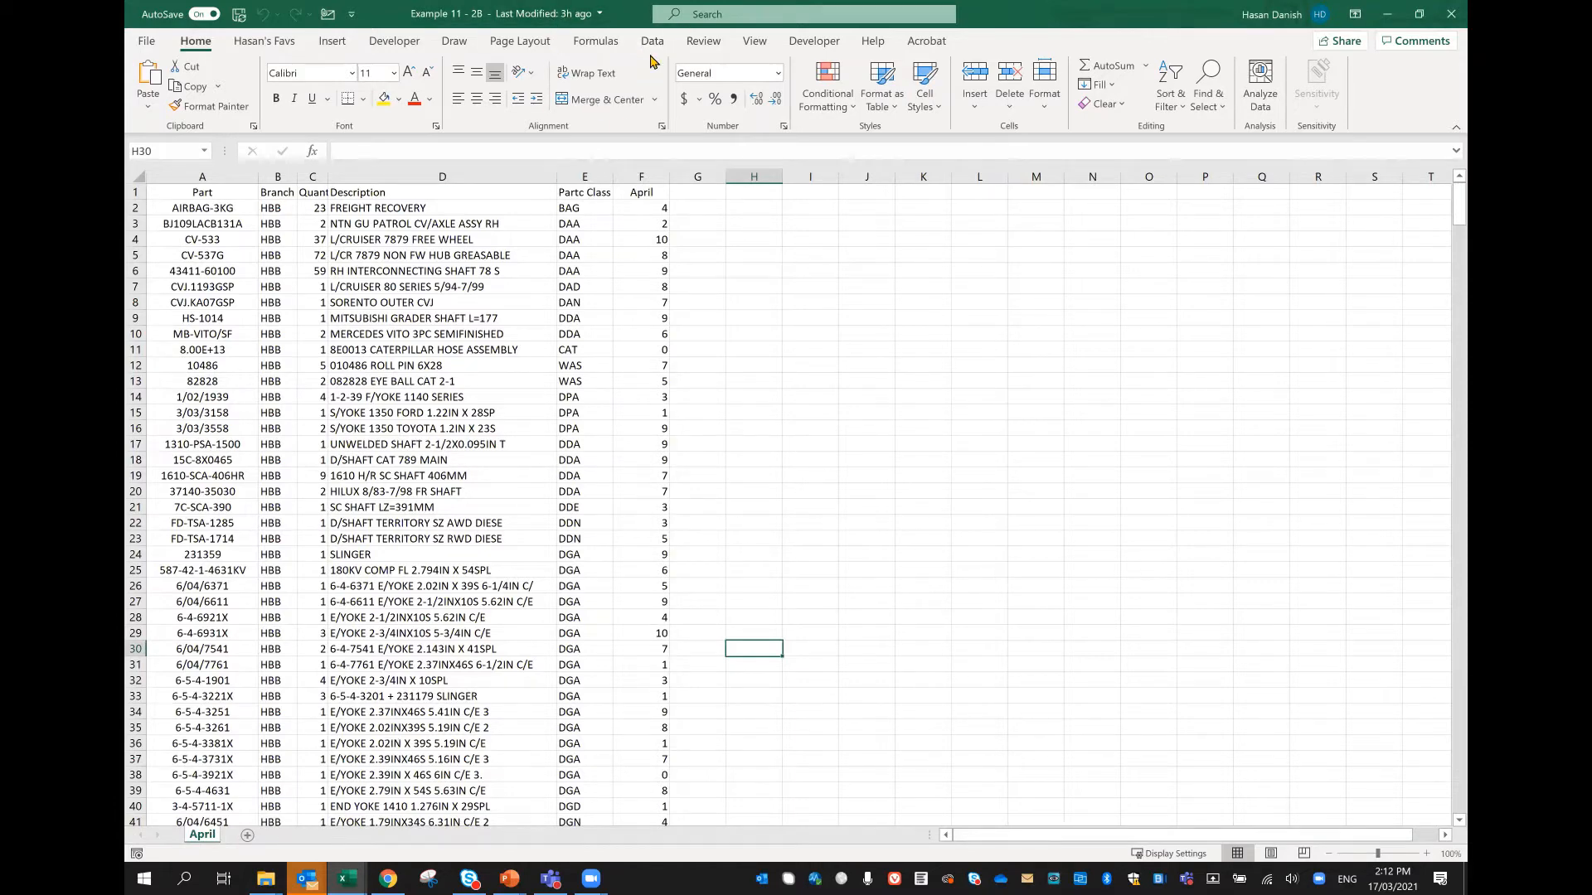
left_click_drag(651, 56, 887, 330)
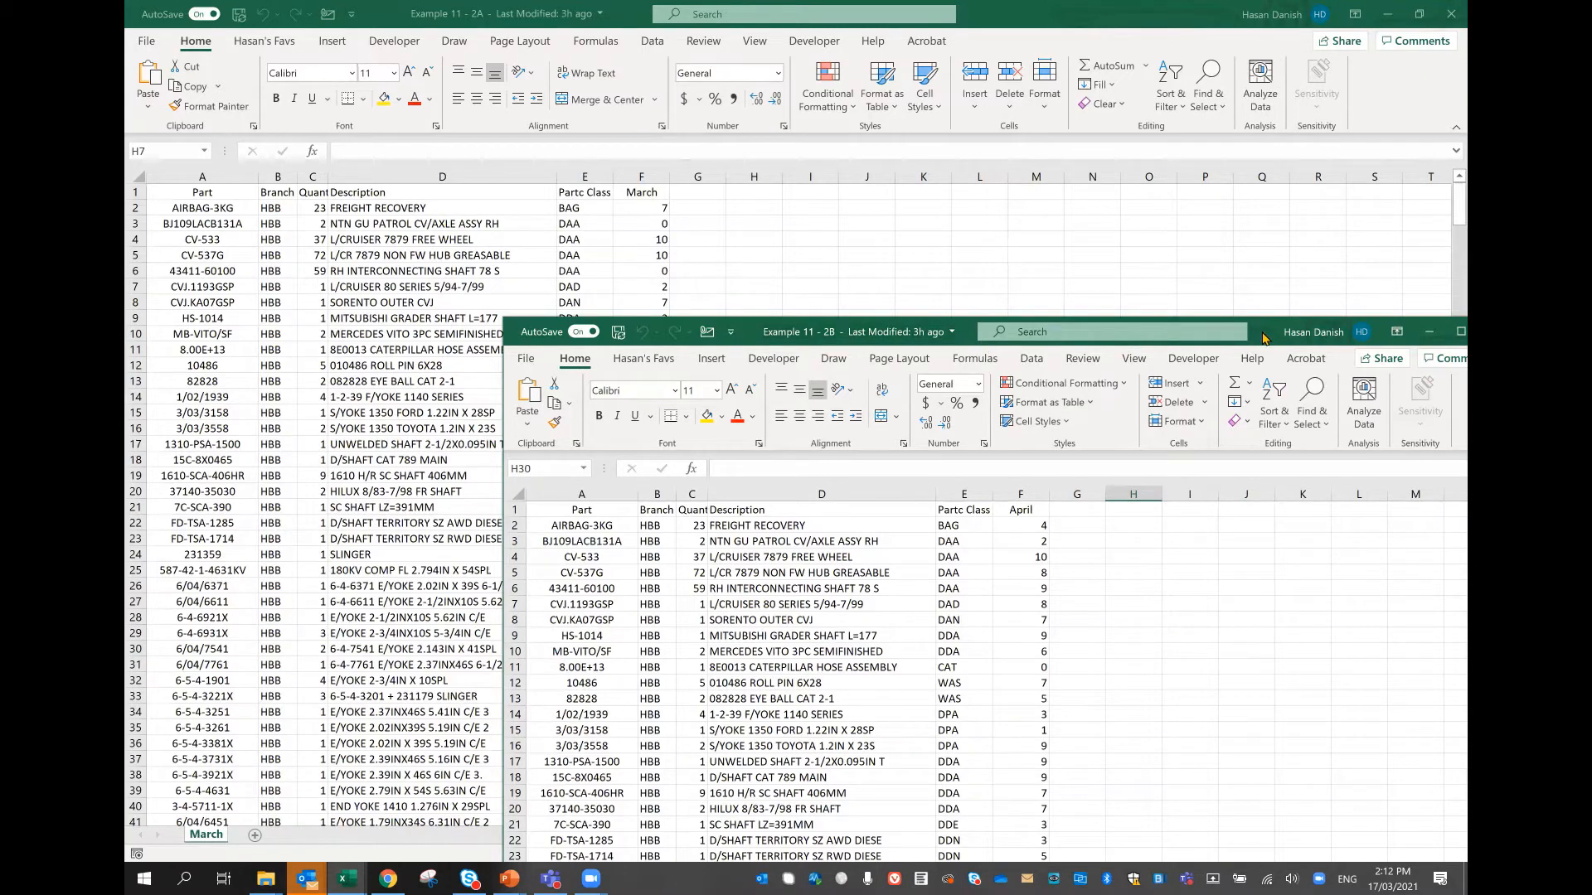
left_click_drag(1273, 325, 1290, 67)
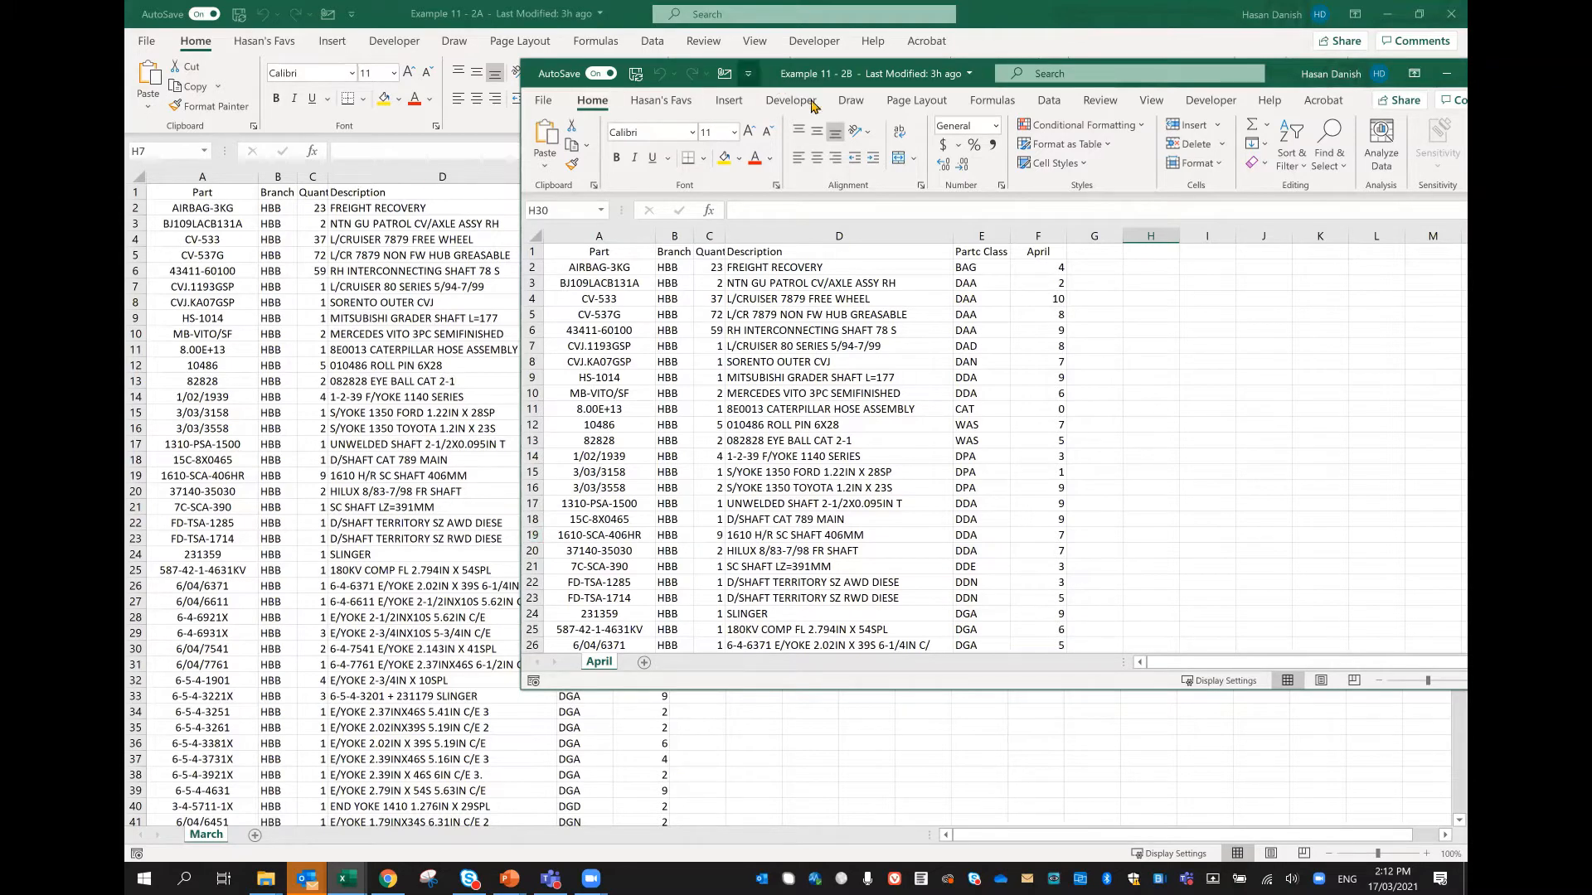
right_click(610, 670)
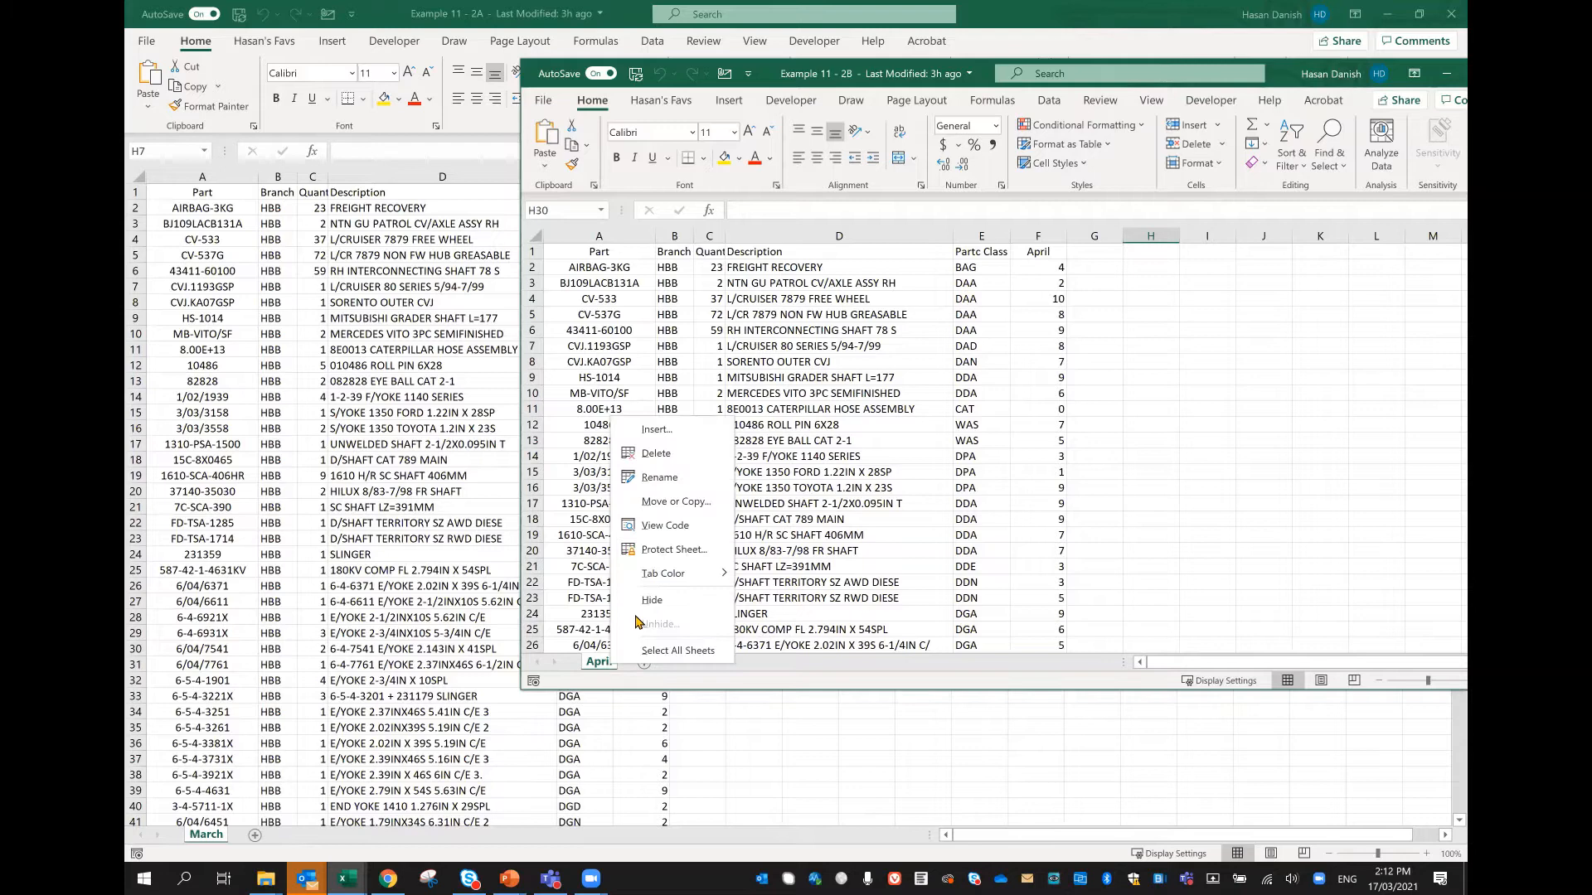
left_click(711, 508)
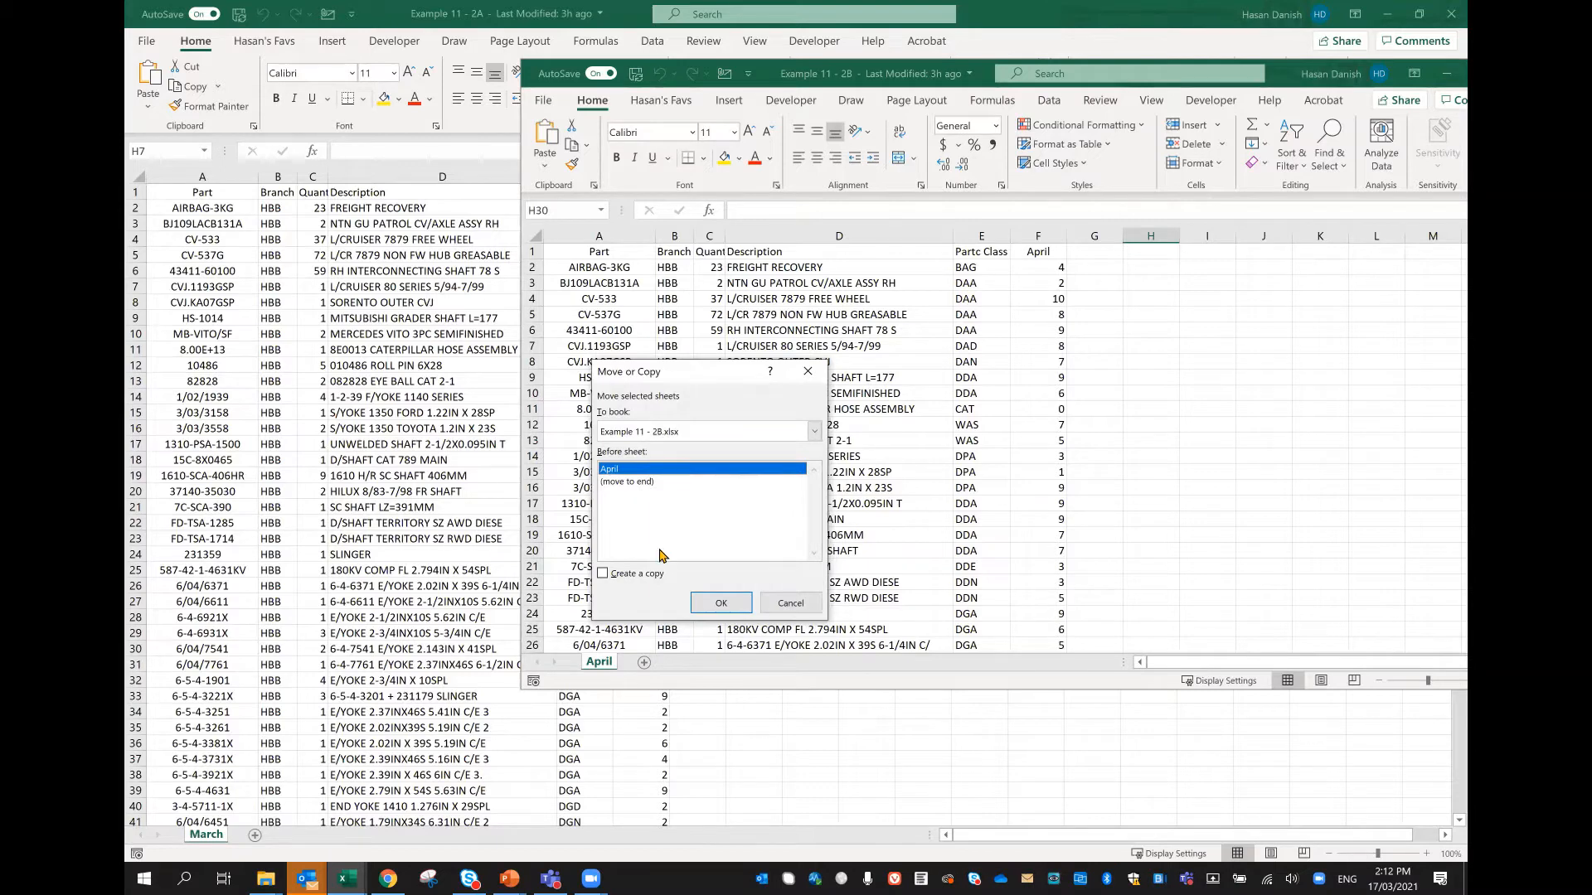
left_click(635, 573)
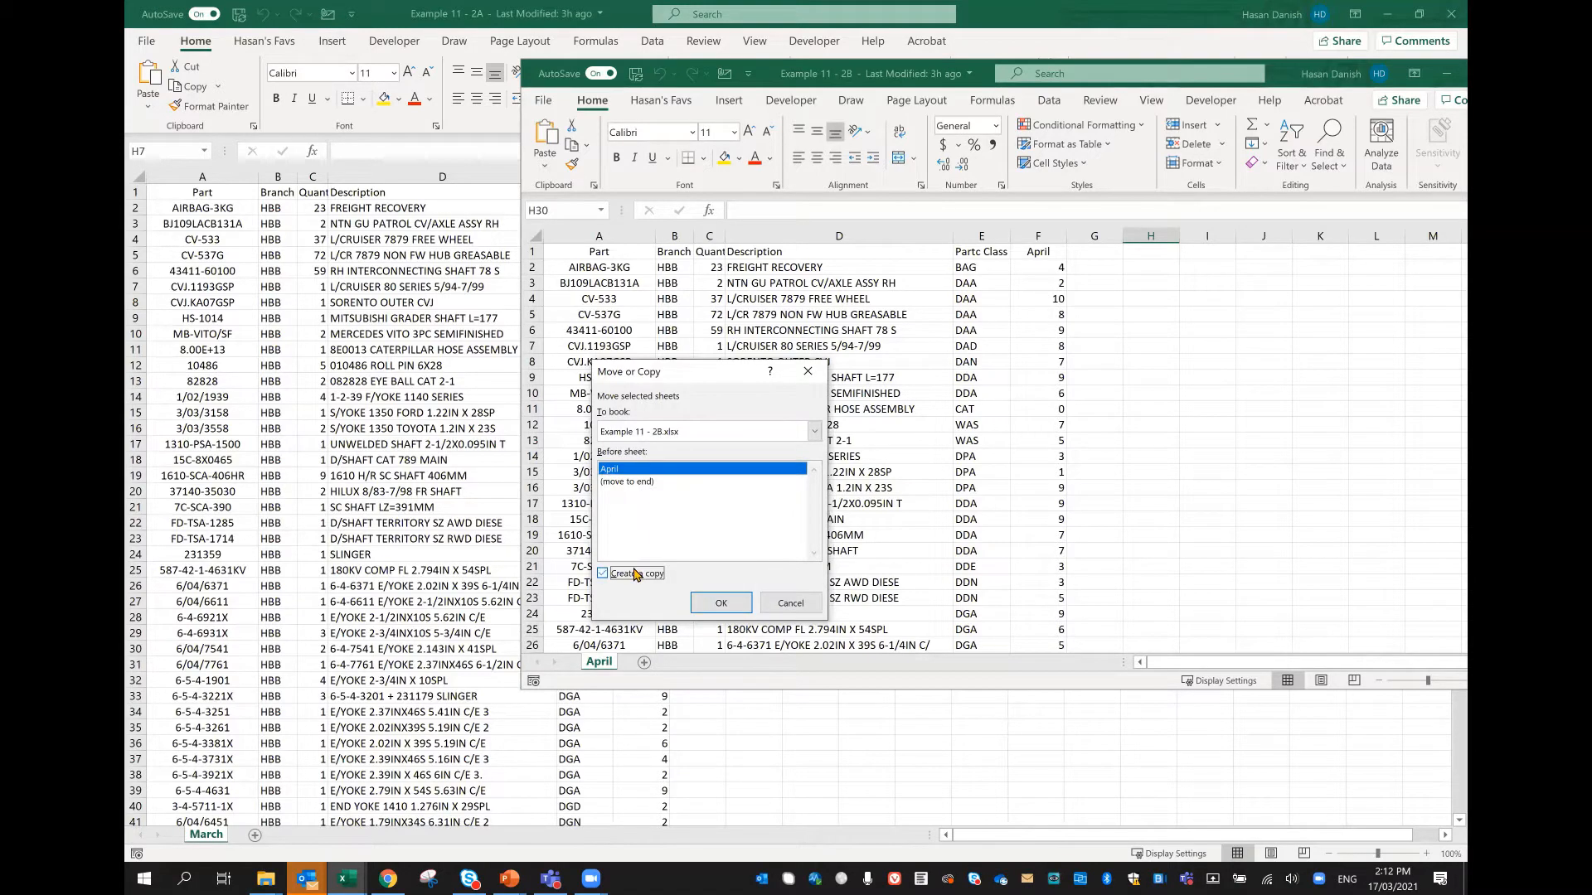
left_click(665, 433)
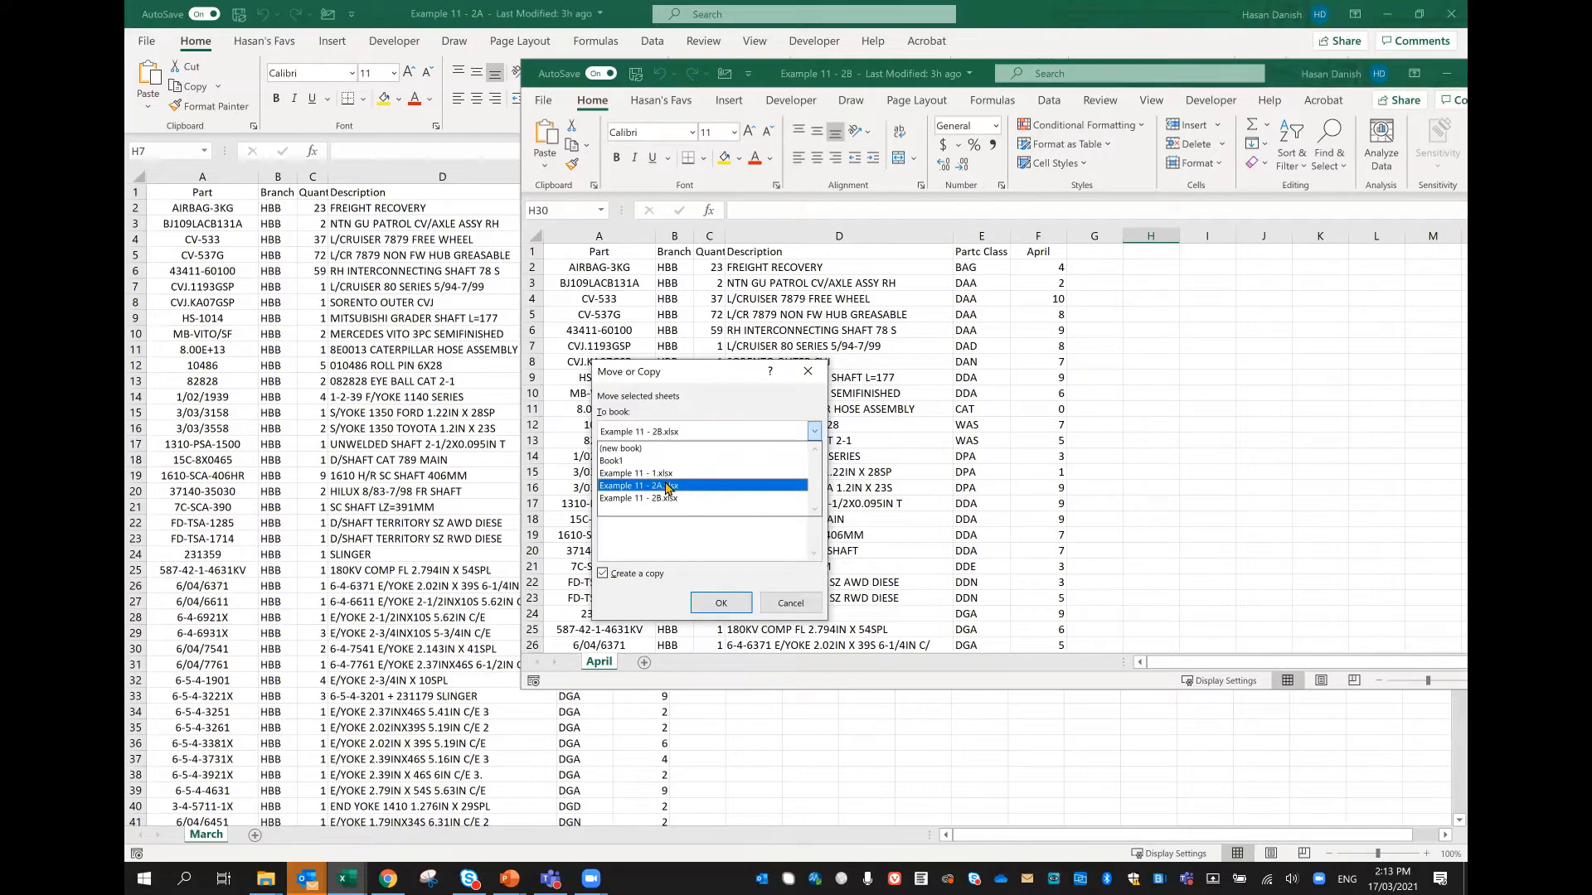
left_click(668, 488)
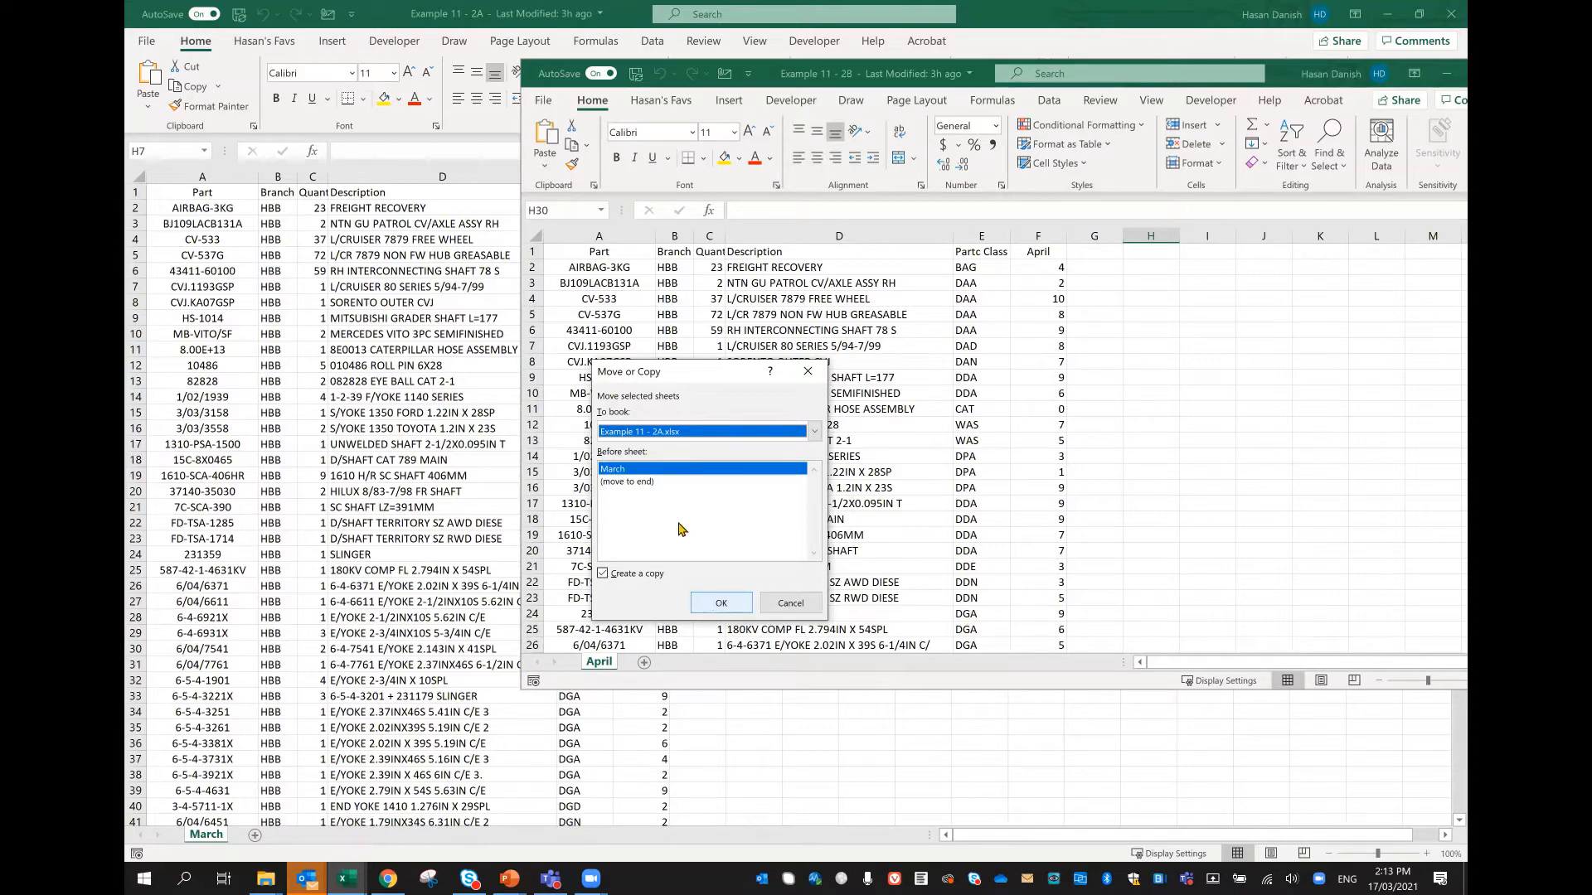
left_click(692, 434)
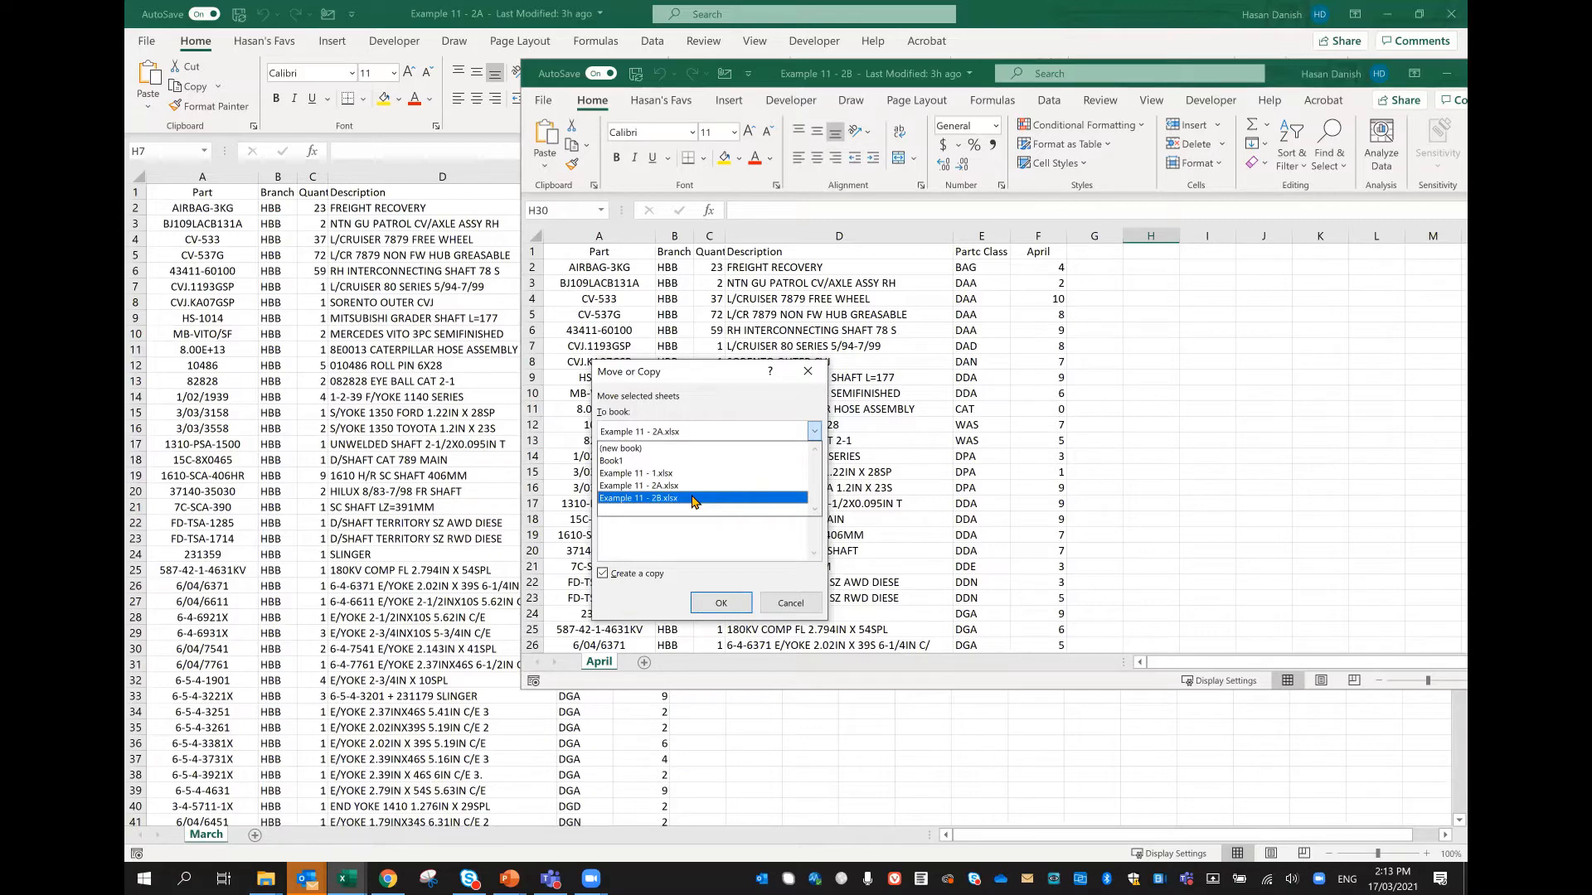
left_click(788, 603)
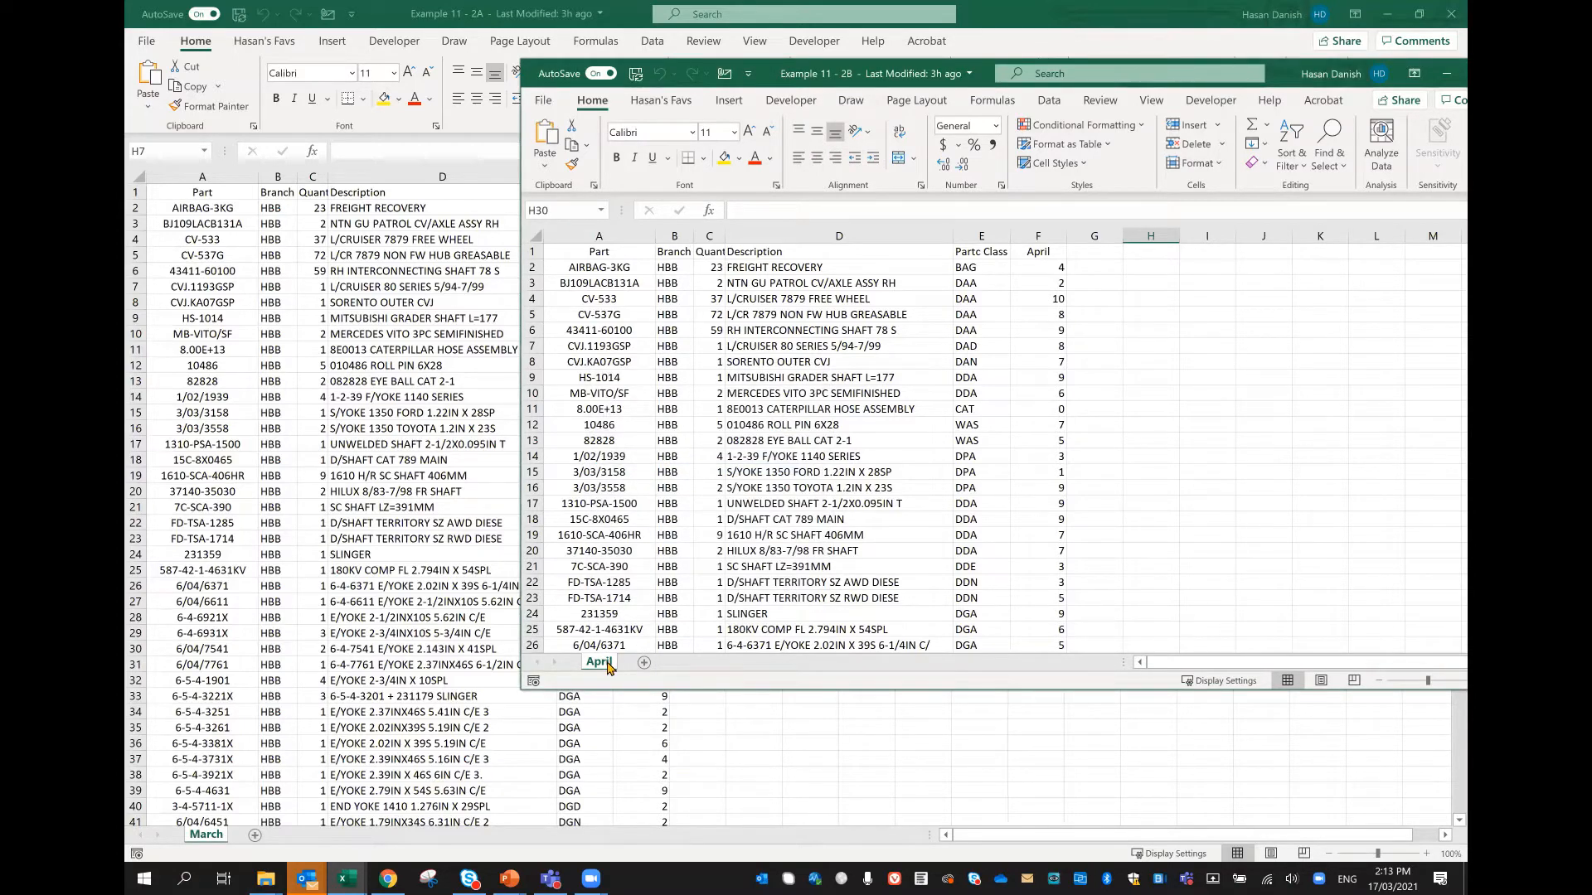
Step: Copy the April worksheet from Example 11 - 2B into Example 11 - 2A, then move March ahead of it and open April
right_click(610, 663)
left_click(673, 499)
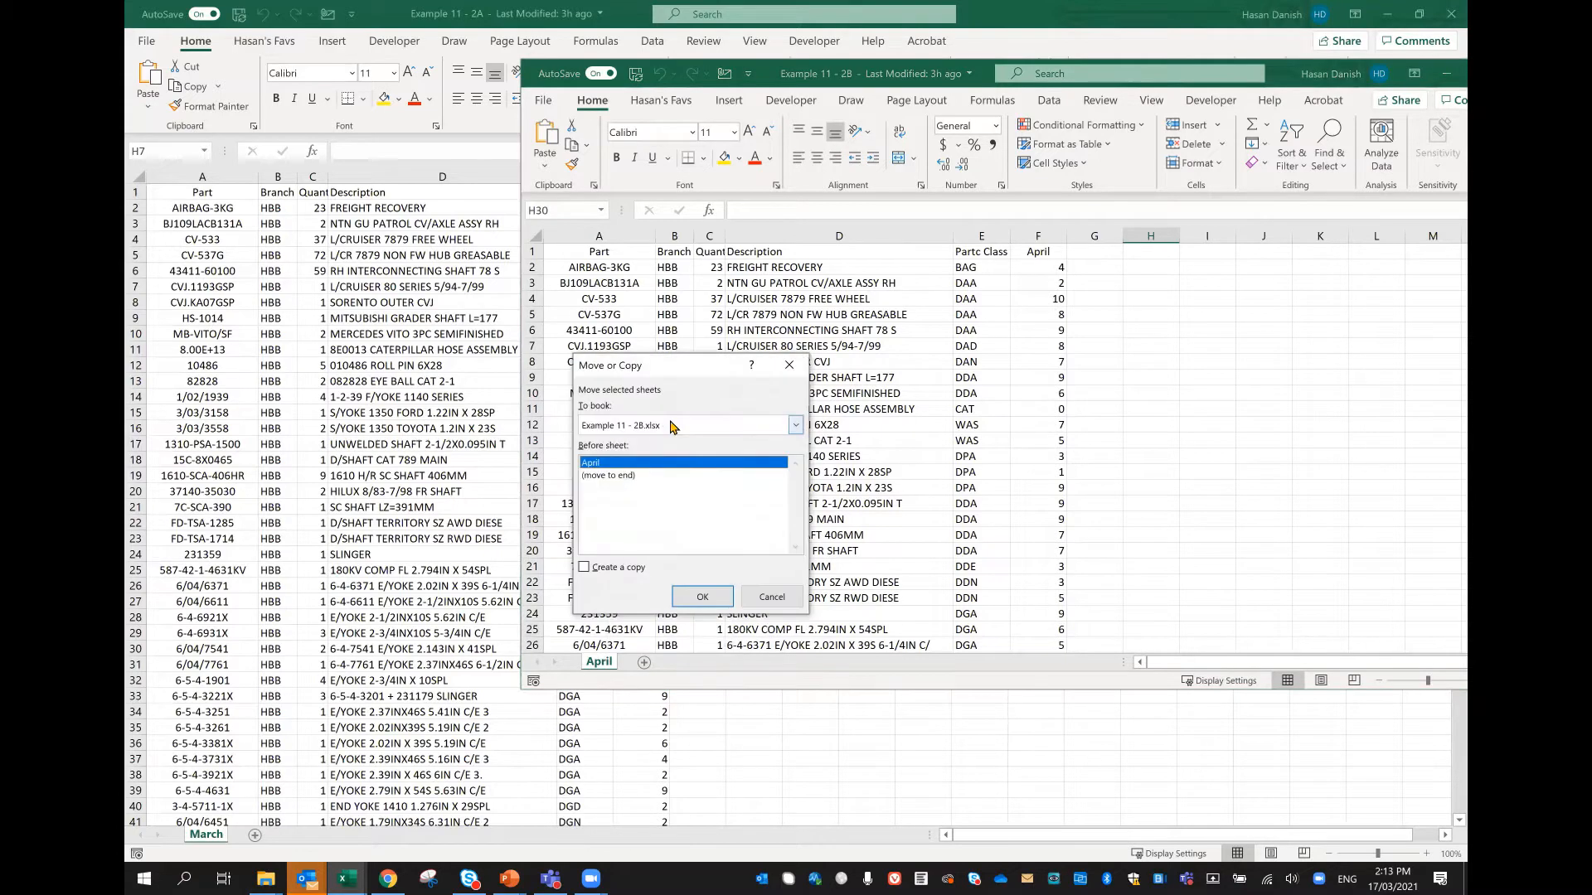
left_click(672, 426)
left_click(642, 491)
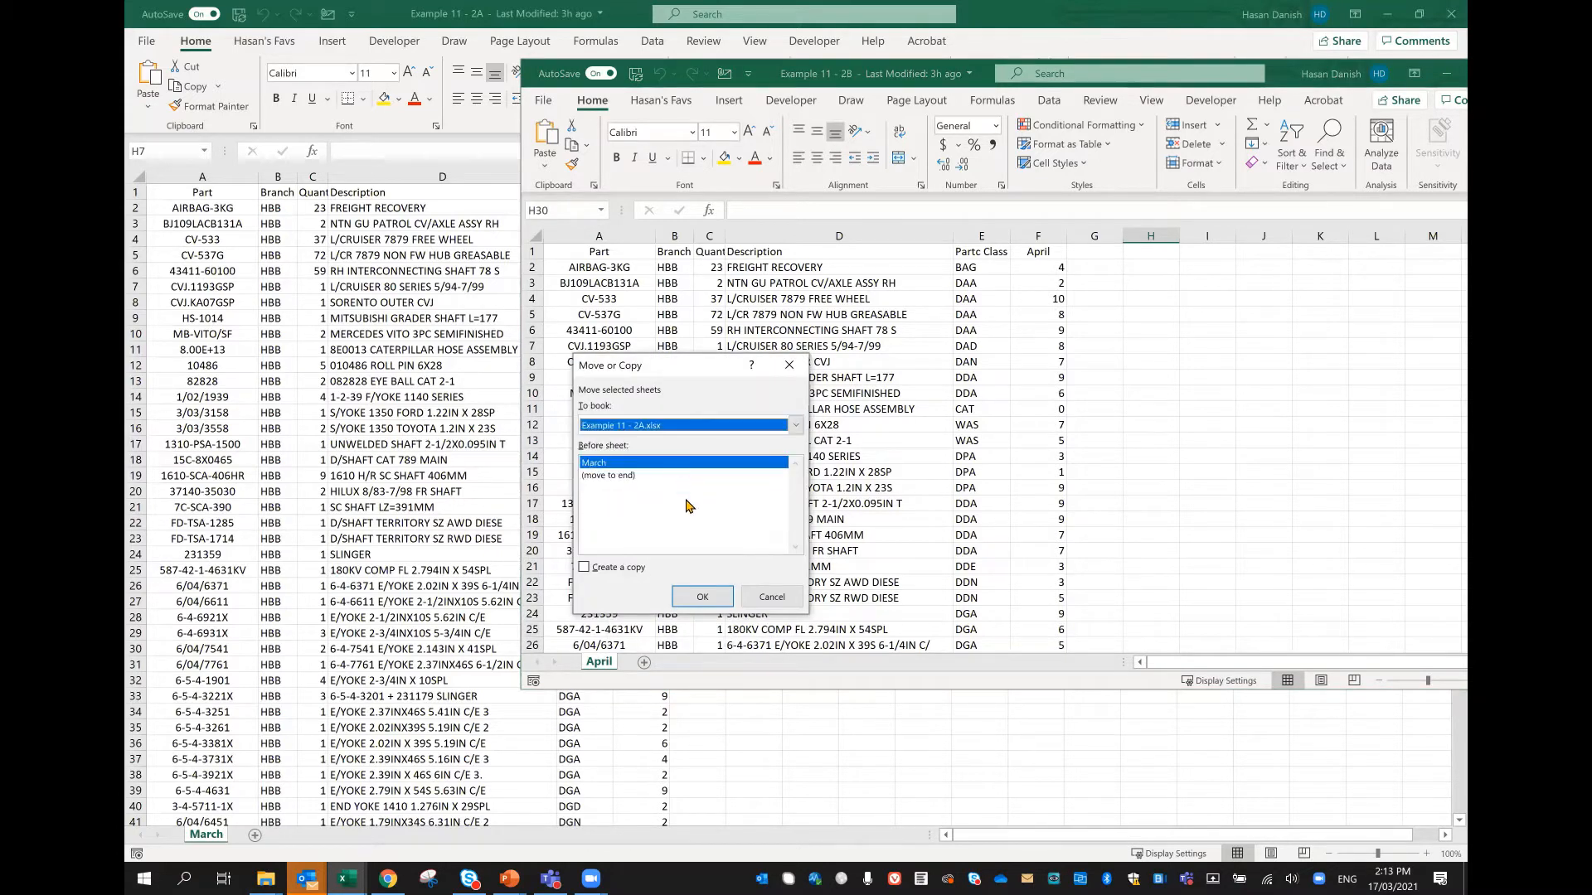
left_click(606, 569)
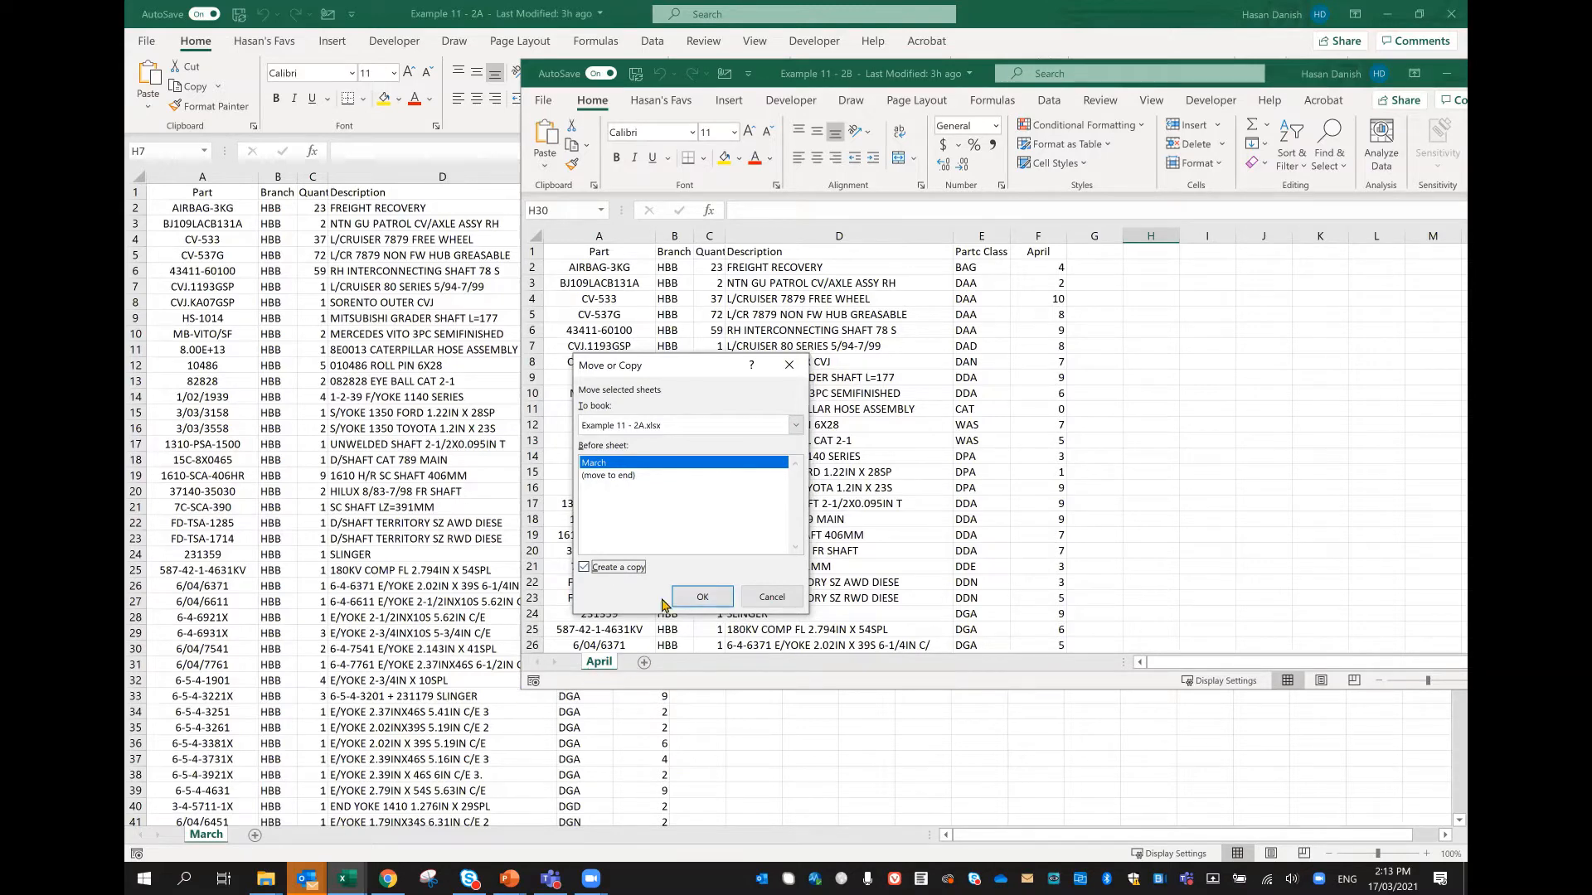
left_click(702, 597)
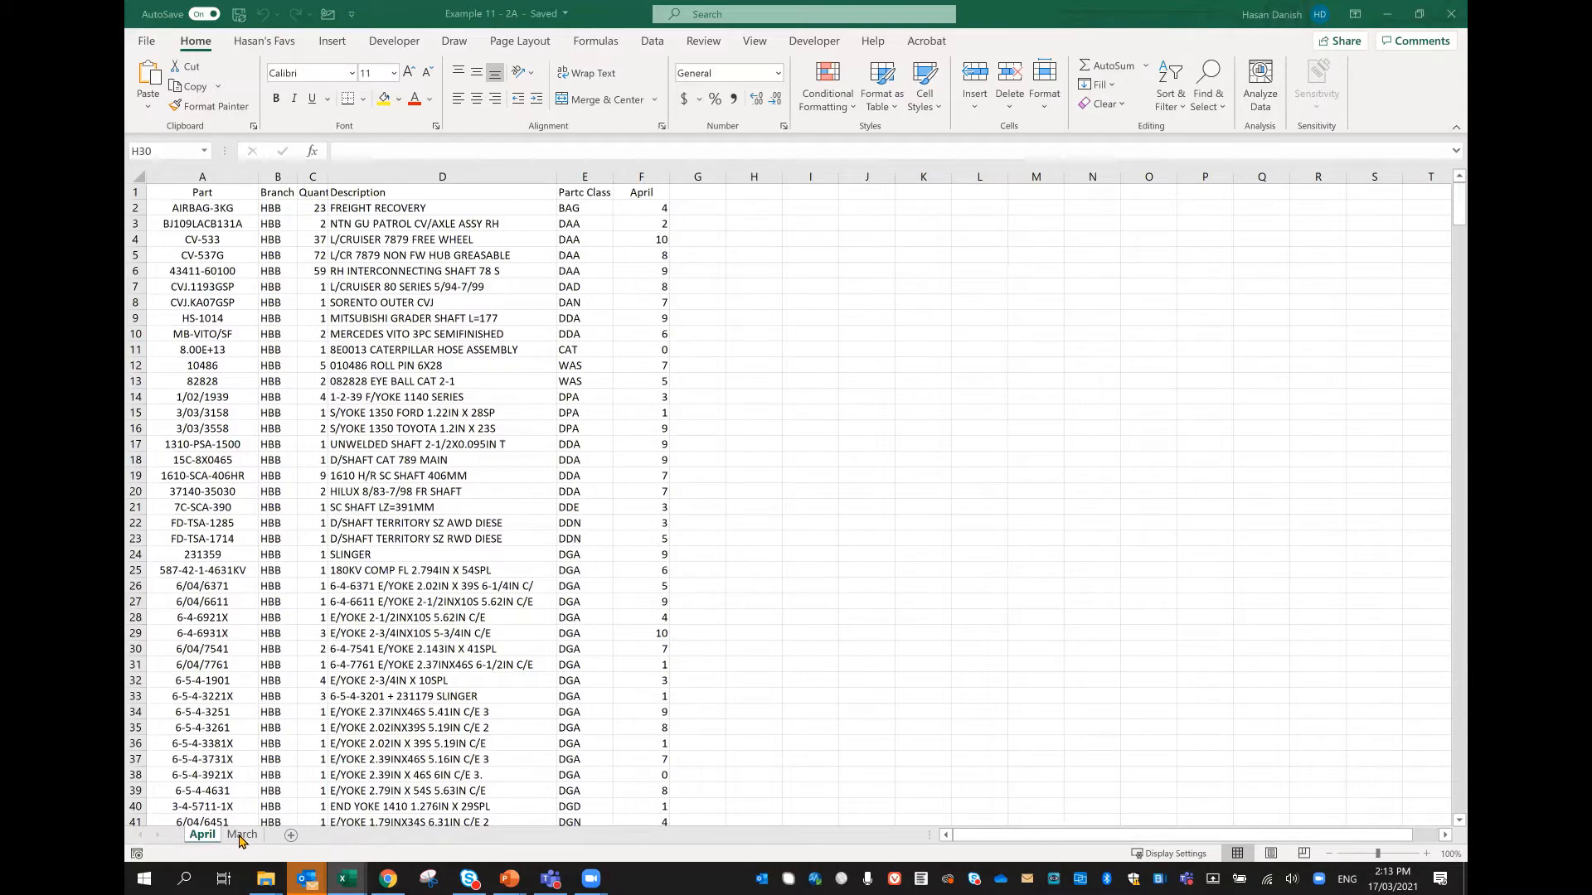
left_click_drag(245, 840, 204, 837)
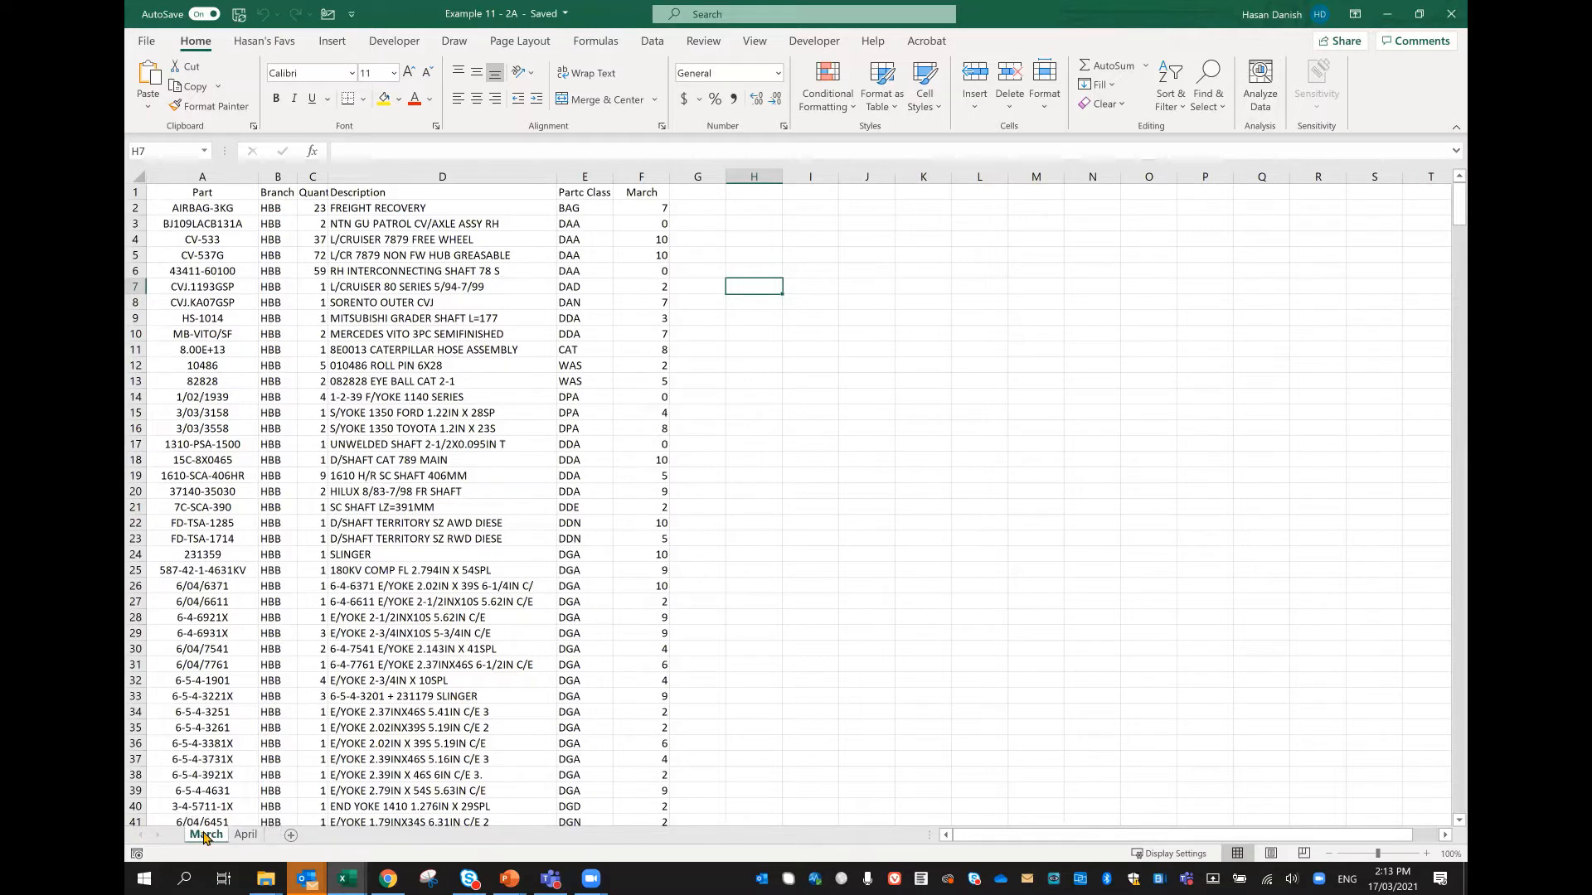
left_click(244, 839)
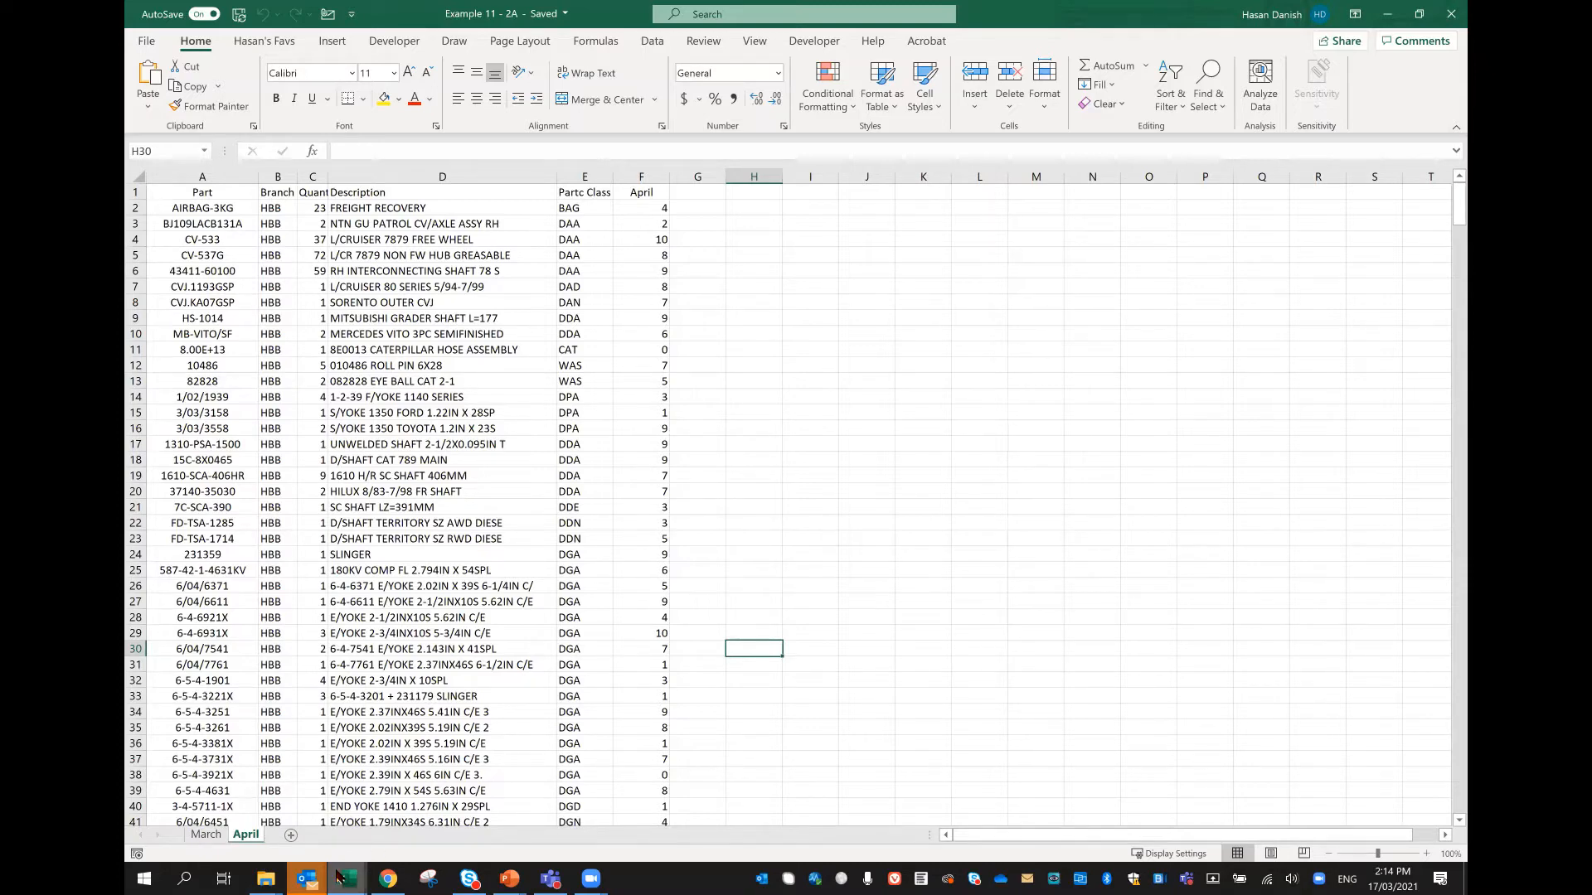
Step: Delete the copied April worksheet from the workbook Example 11 - 2A
mouse_move(348, 879)
left_click(362, 574)
left_click(453, 176)
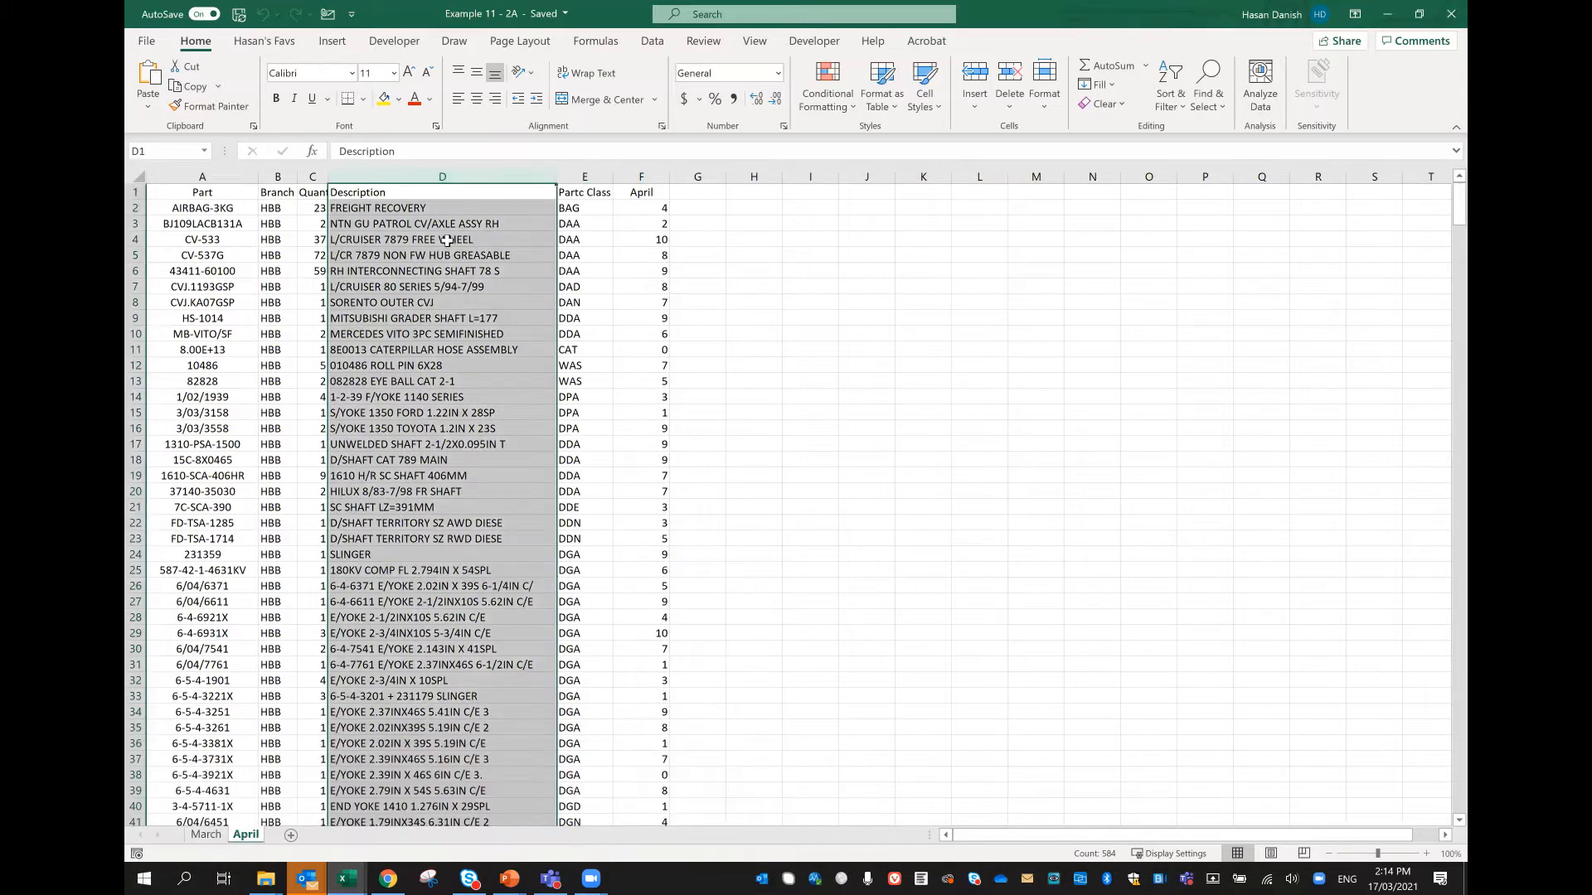
left_click(580, 350)
right_click(248, 836)
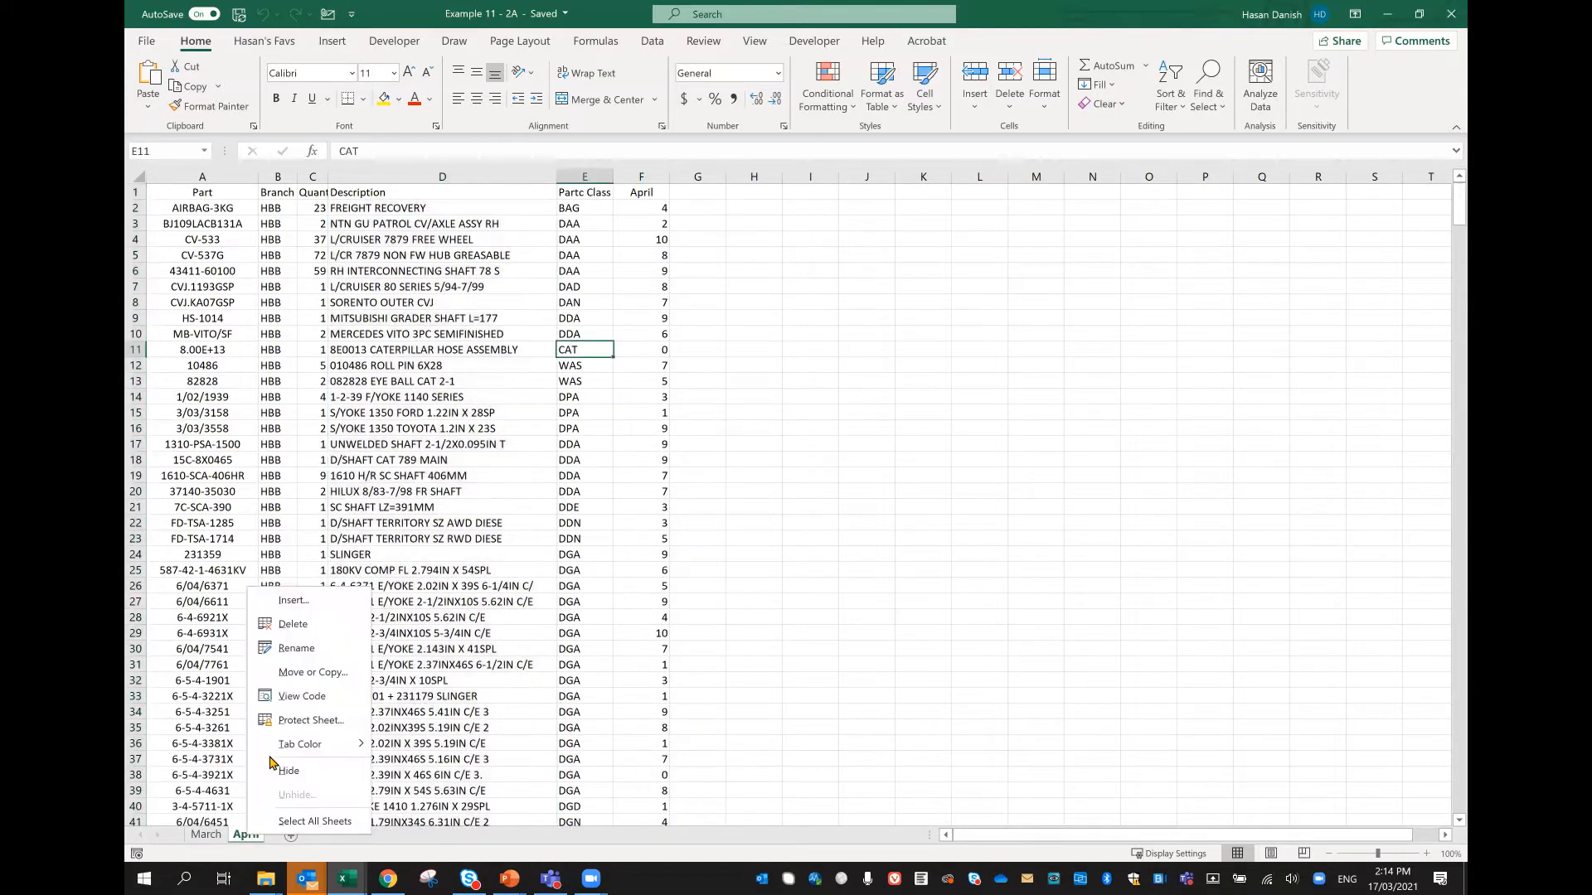
left_click(336, 636)
left_click(769, 487)
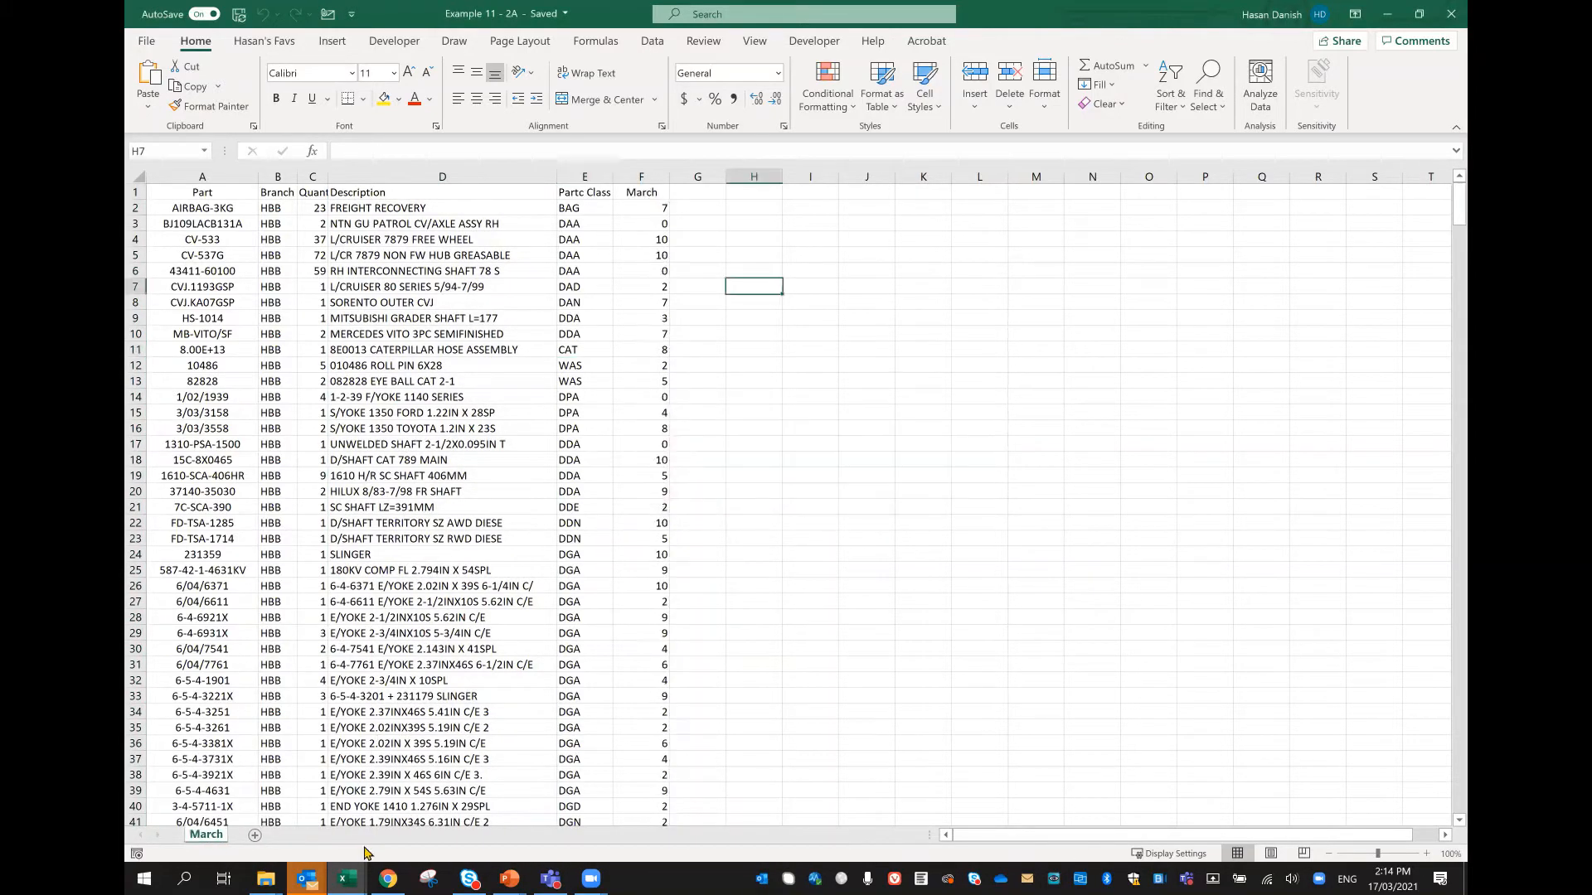
Step: Switch to Example 11 - 2B and copy its April worksheet into Example 11 - 2A.xlsx, placing the copy before March
mouse_move(347, 879)
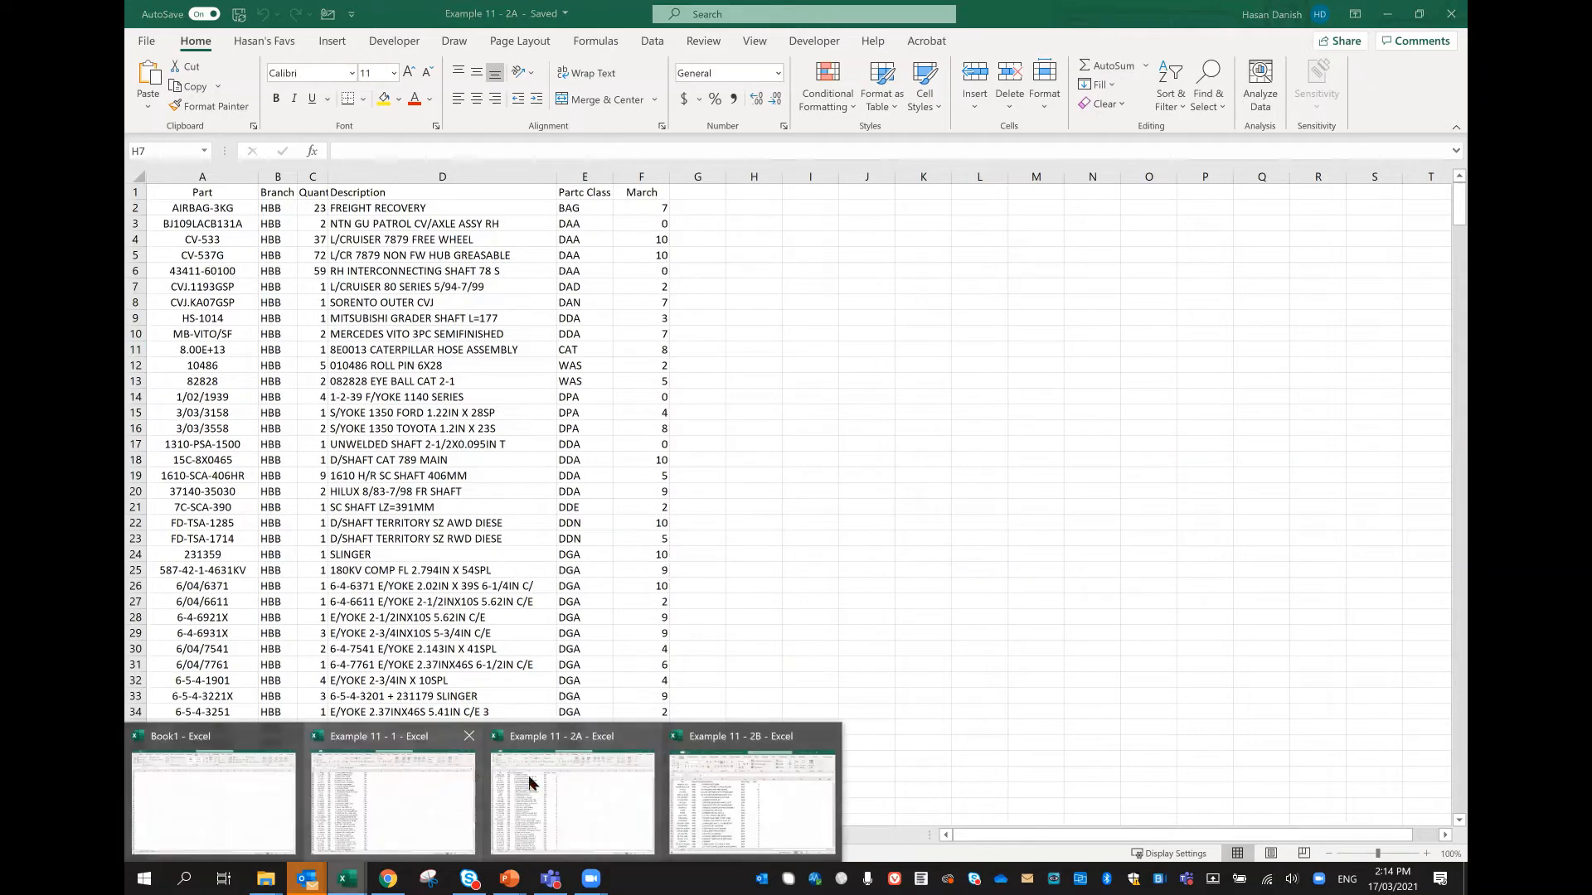
left_click(737, 776)
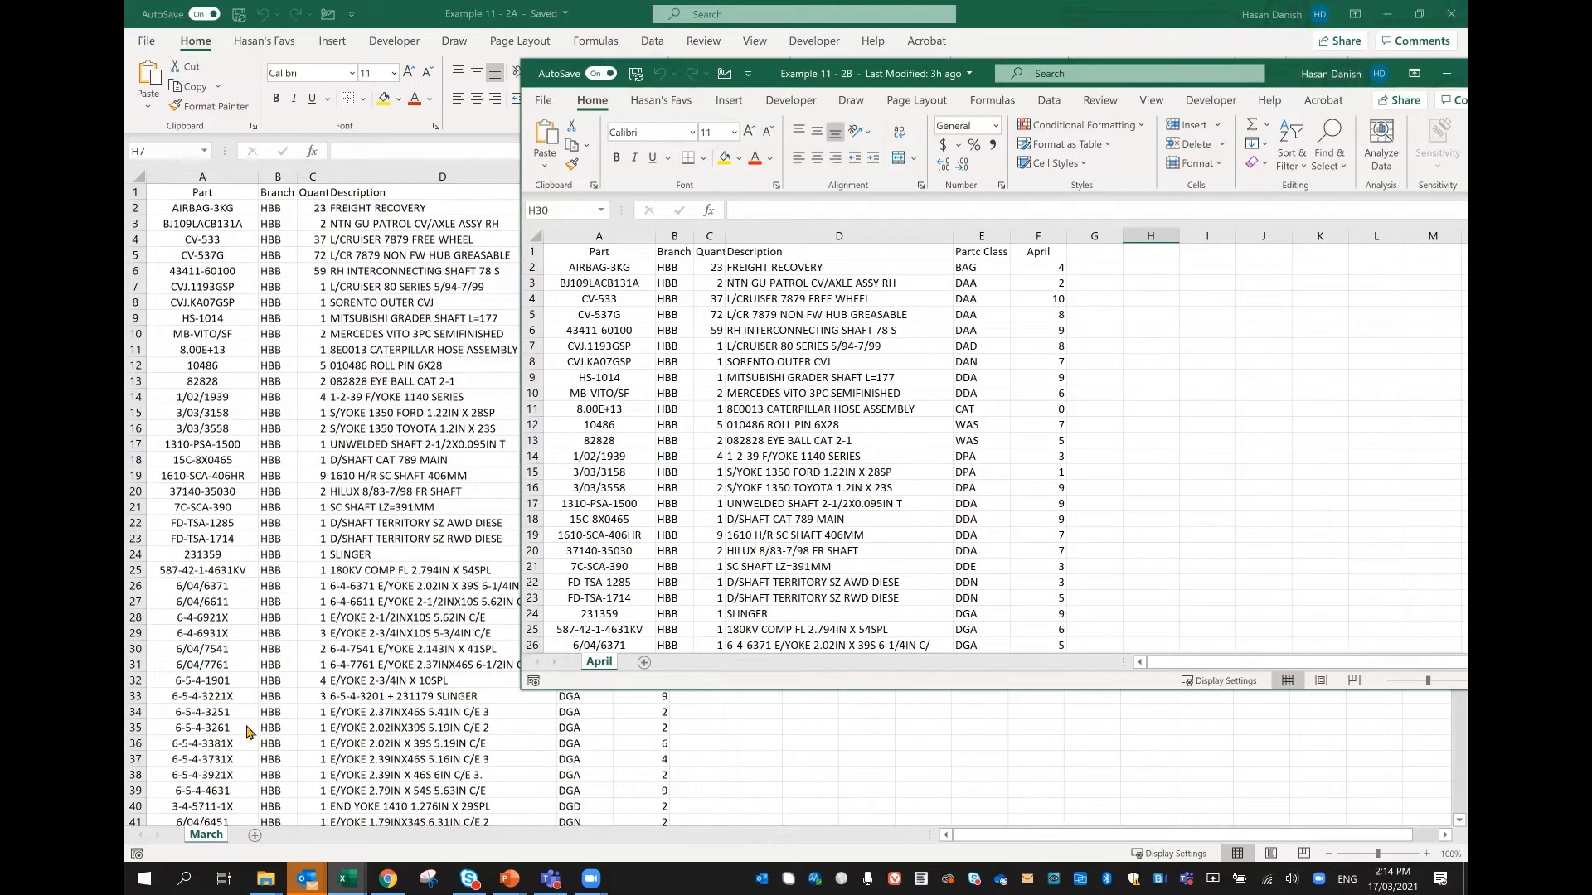
right_click(600, 662)
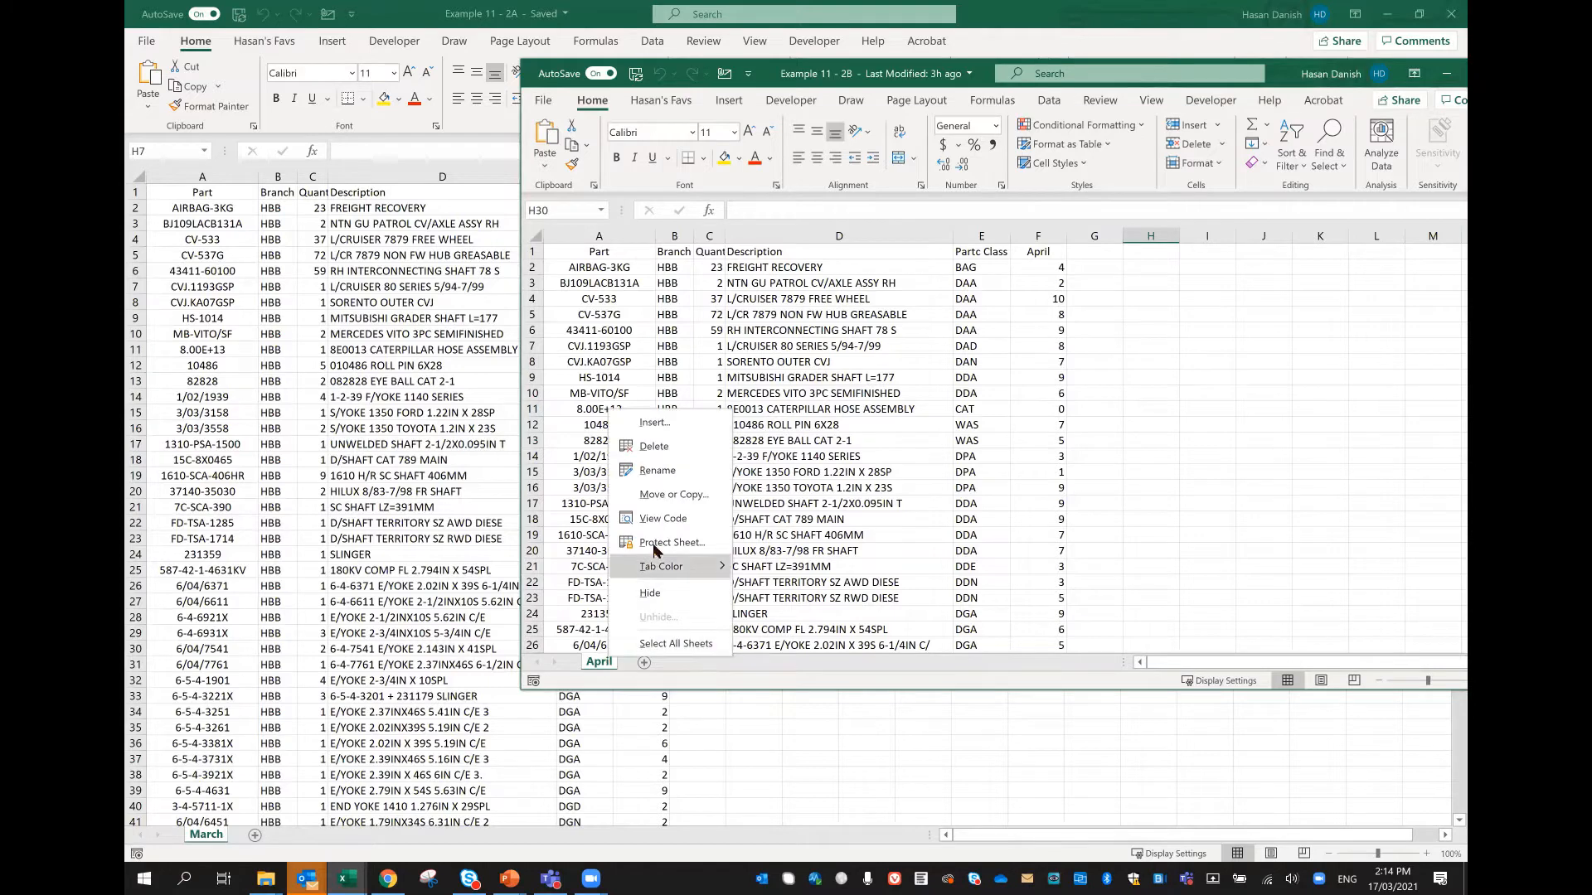
left_click(680, 502)
left_click(678, 431)
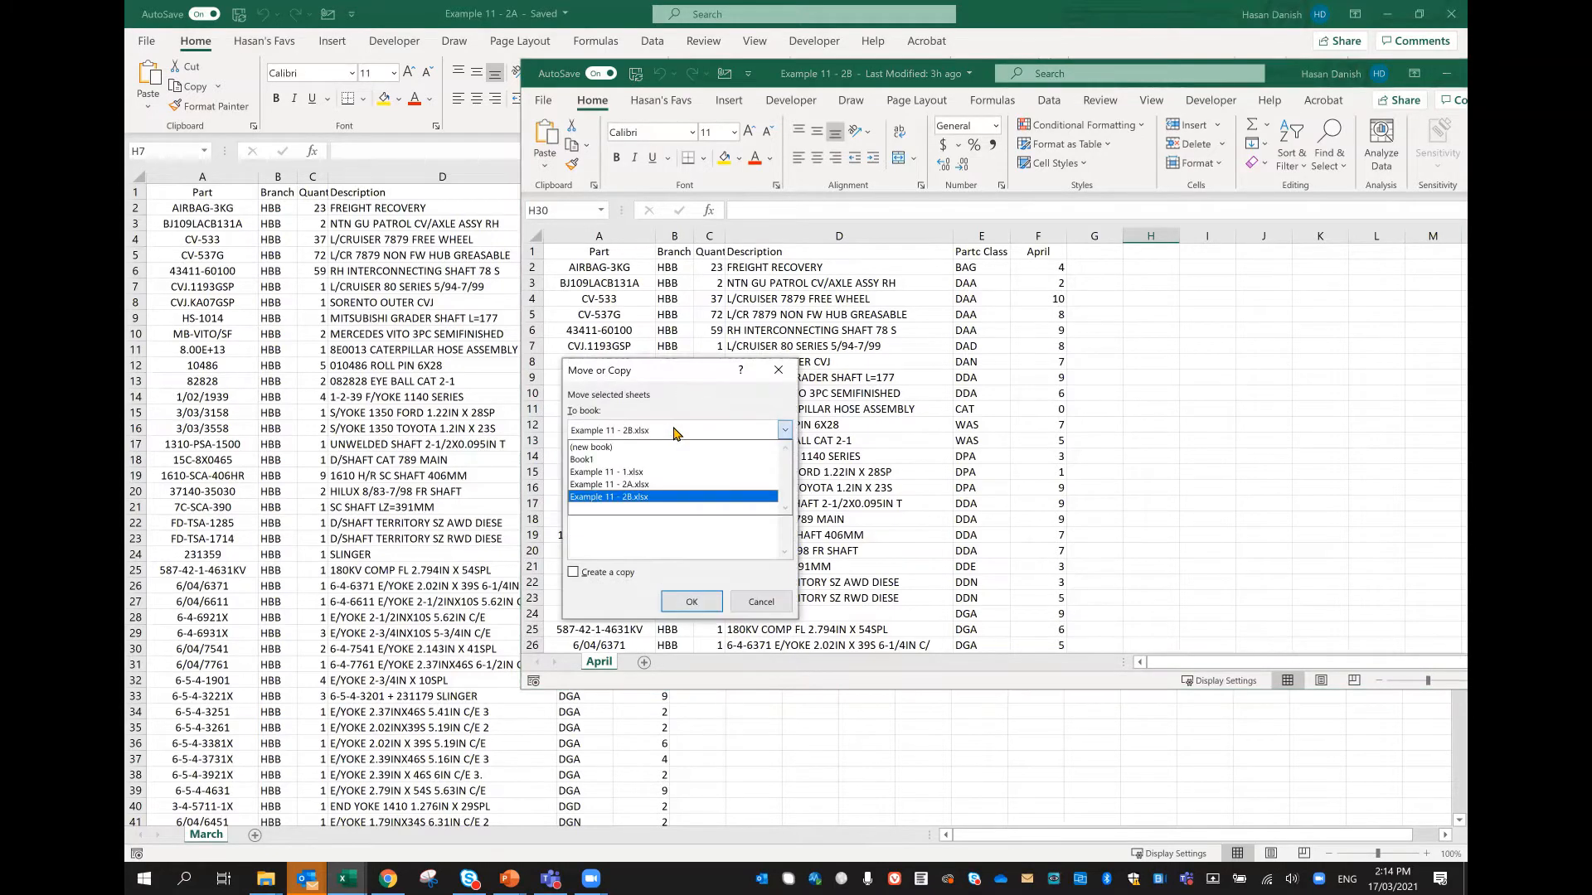
left_click(677, 484)
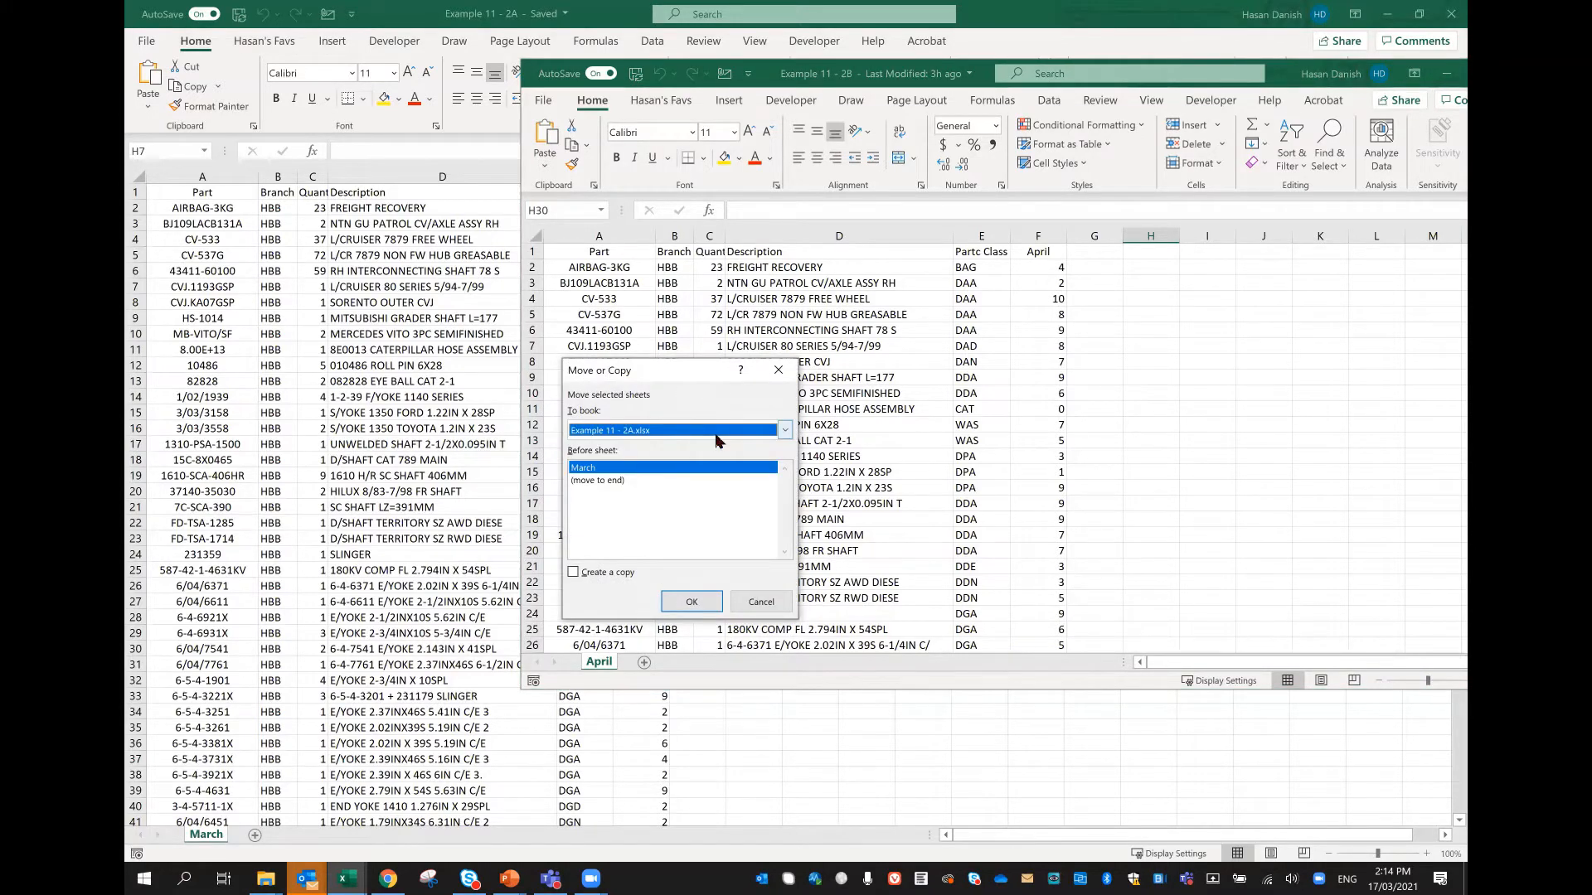
left_click(615, 580)
left_click(692, 602)
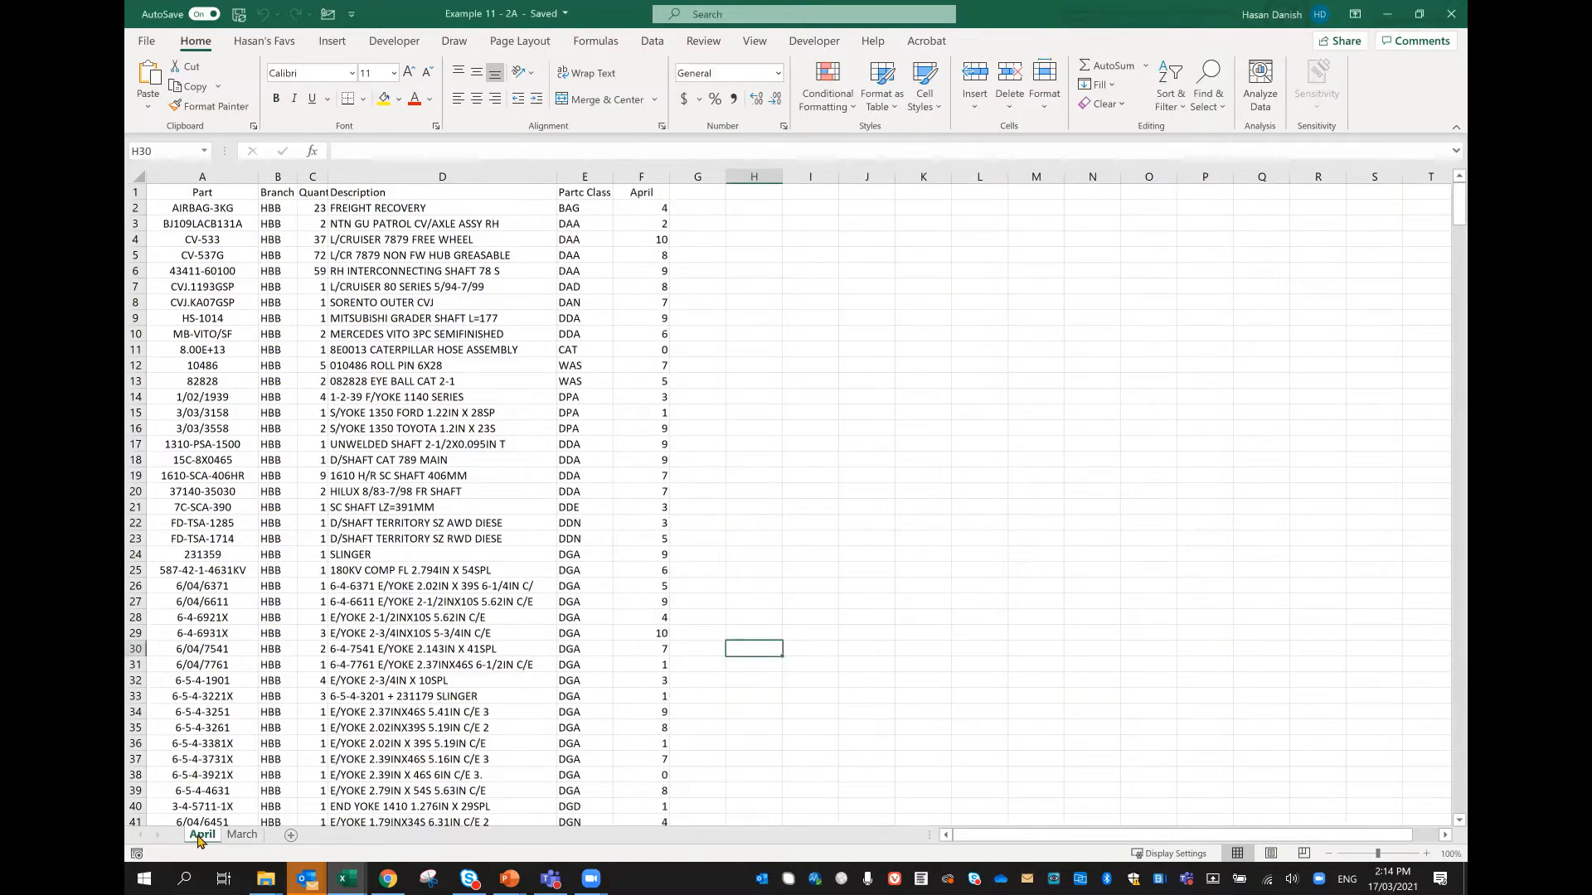
Step: View the March and April worksheets in Example 11 - 2A and move April after March
left_click(242, 835)
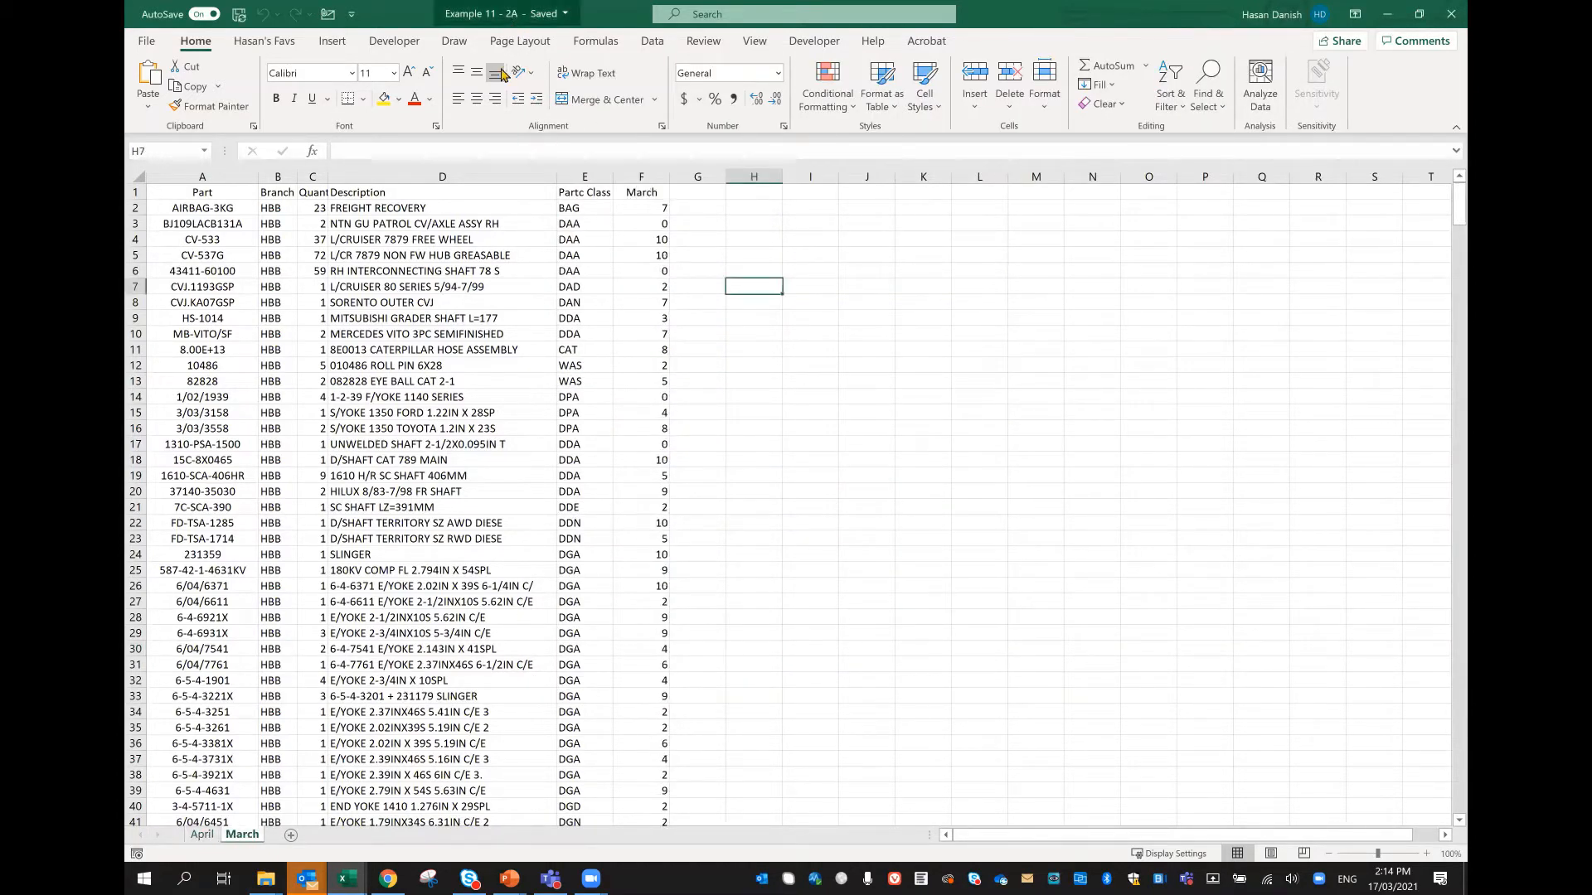
left_click(202, 835)
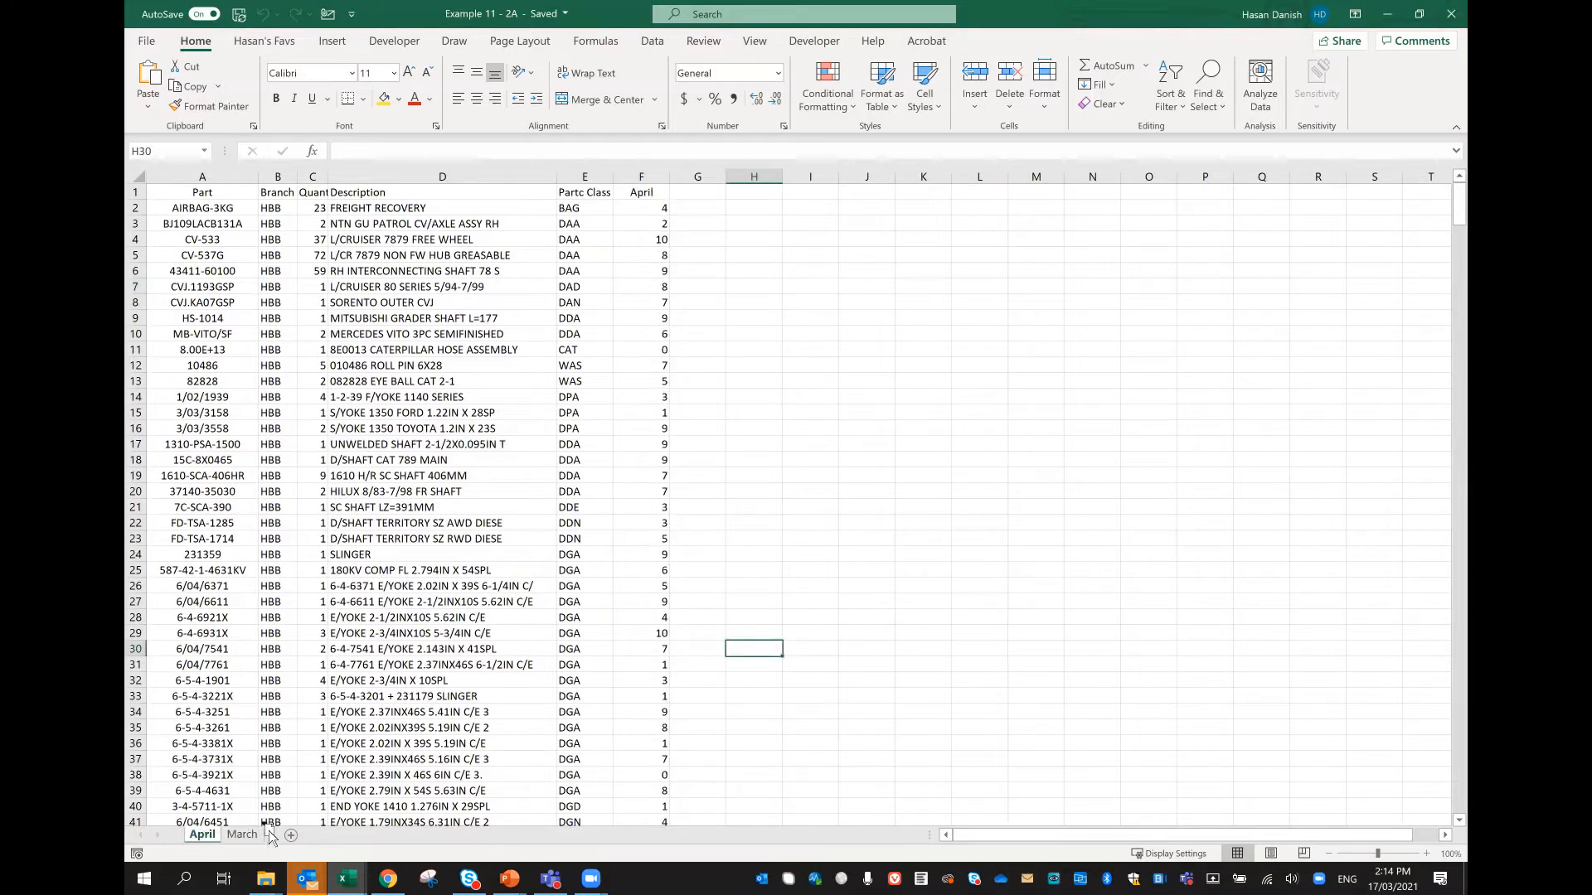
left_click_drag(269, 836, 270, 837)
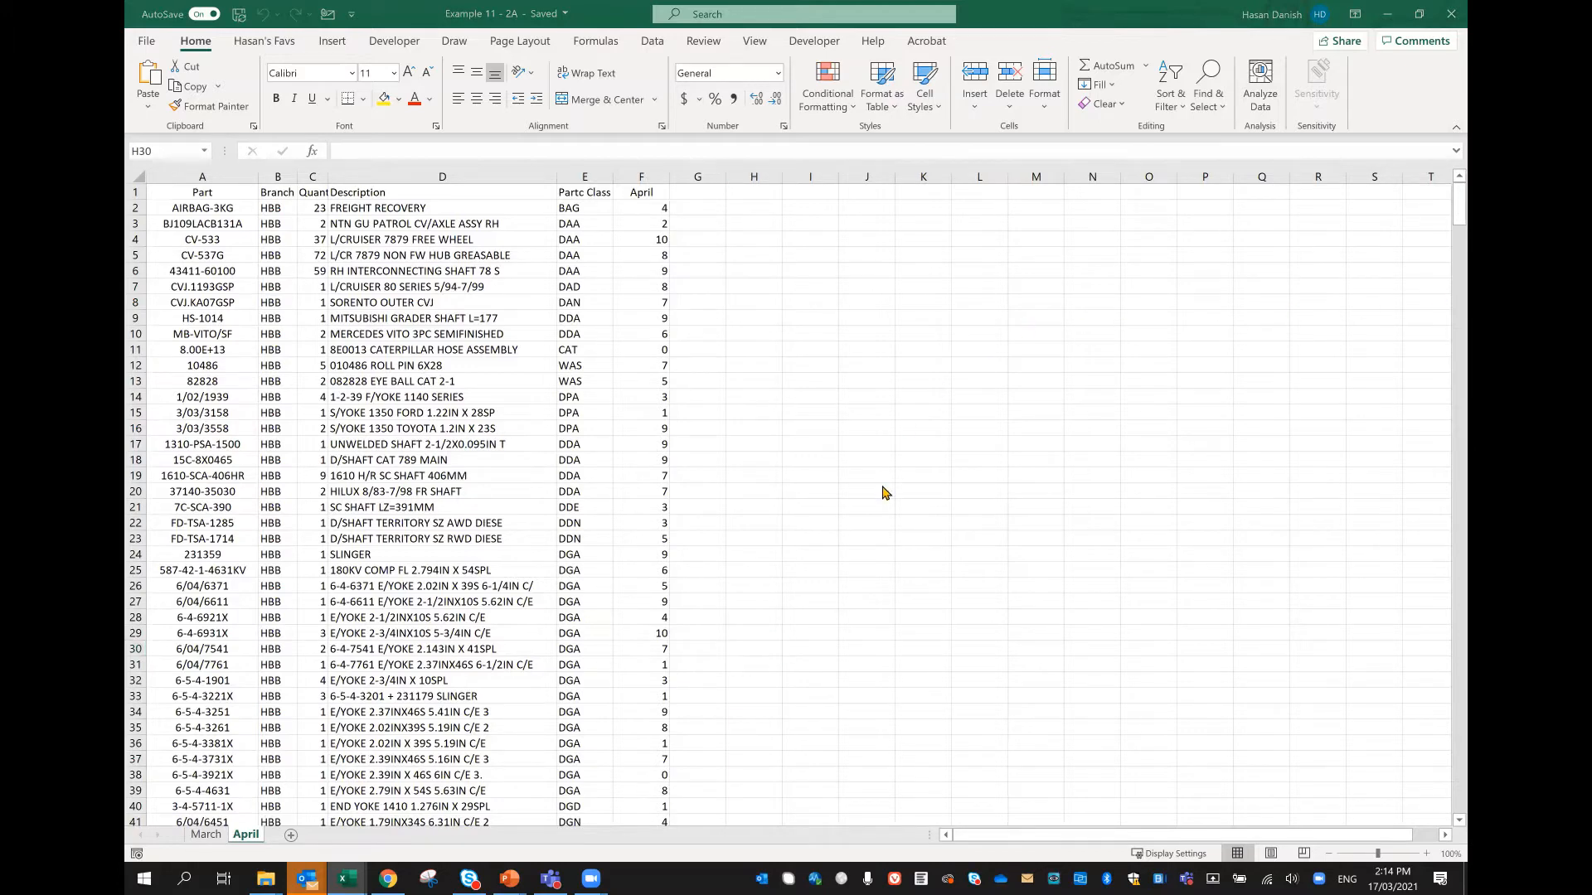
Step: Advance the PowerPoint slide show to Copy Data Using Paste Special, and open the workbook Example 11 - 3 from the Example Files folder
mouse_move(509, 879)
left_click(583, 776)
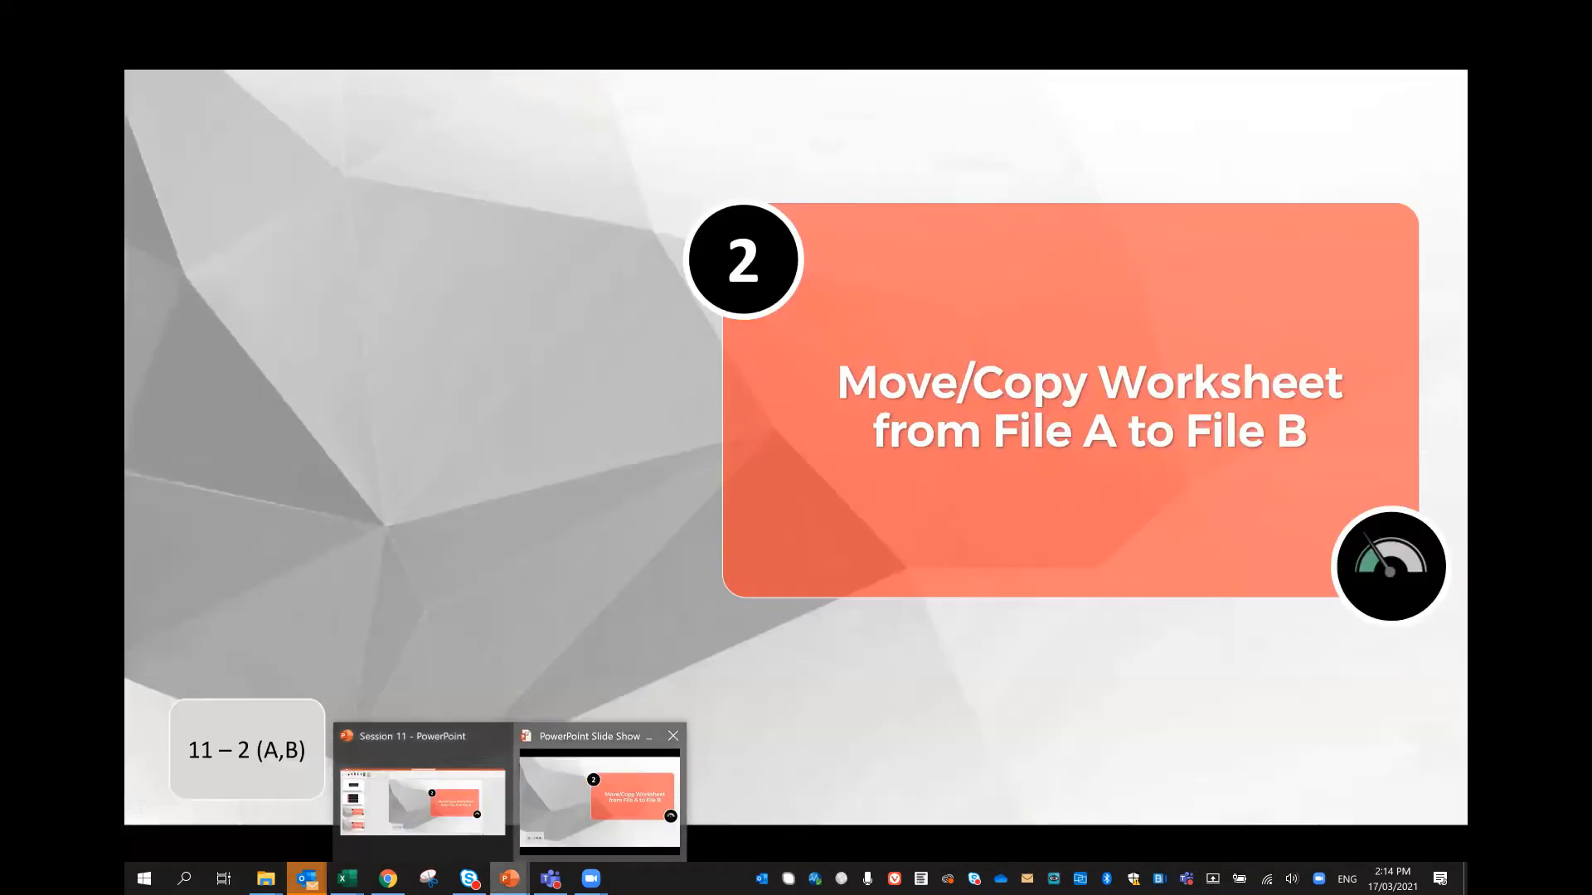
left_click(946, 658)
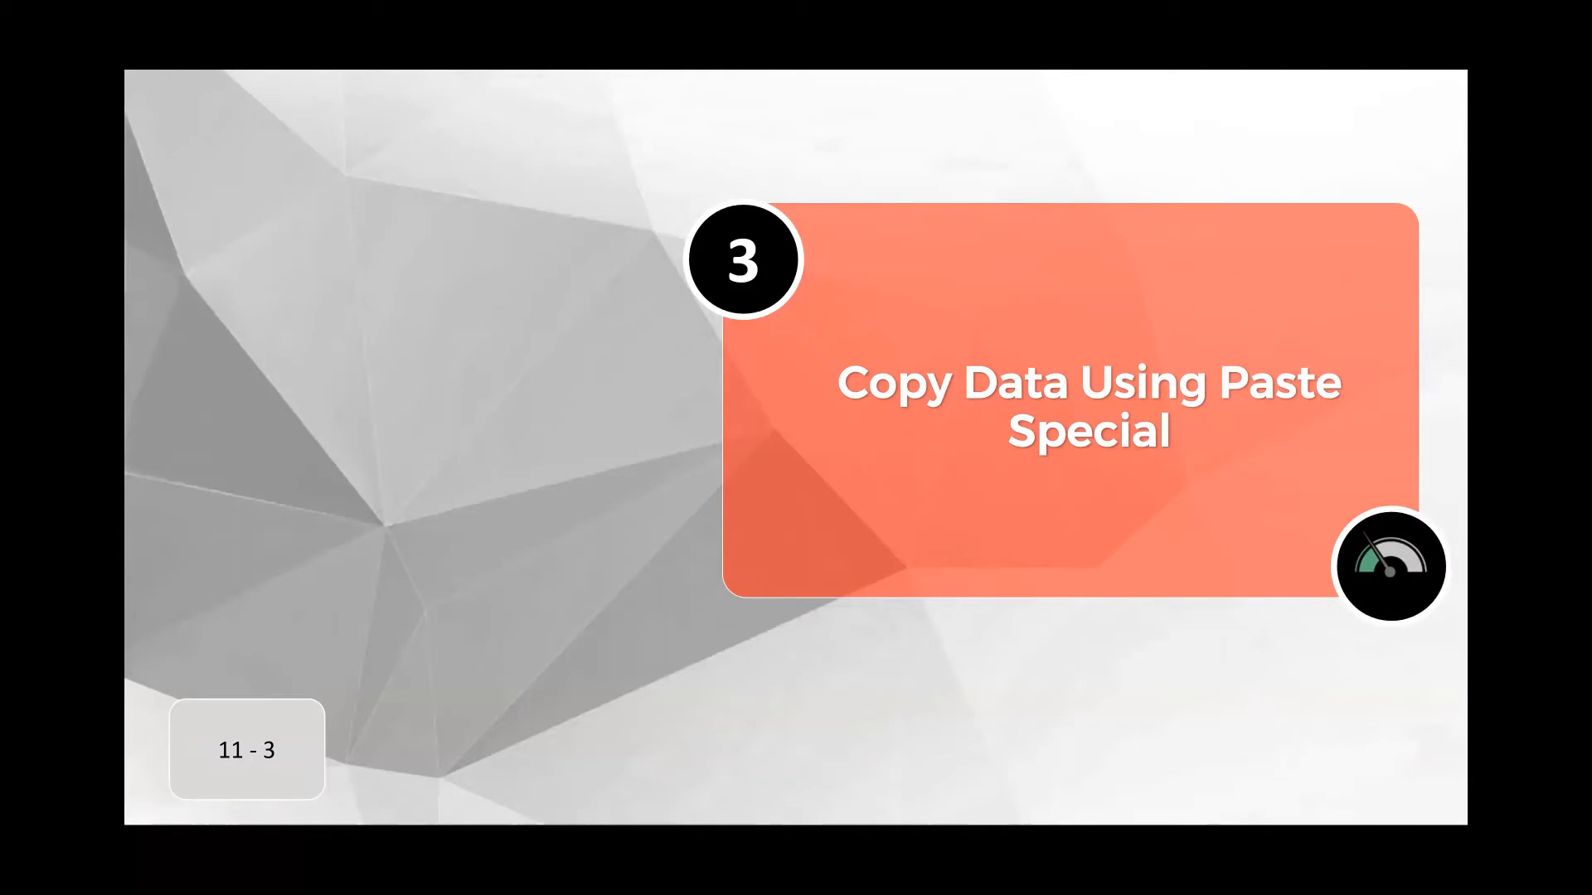
key("alt+Tab")
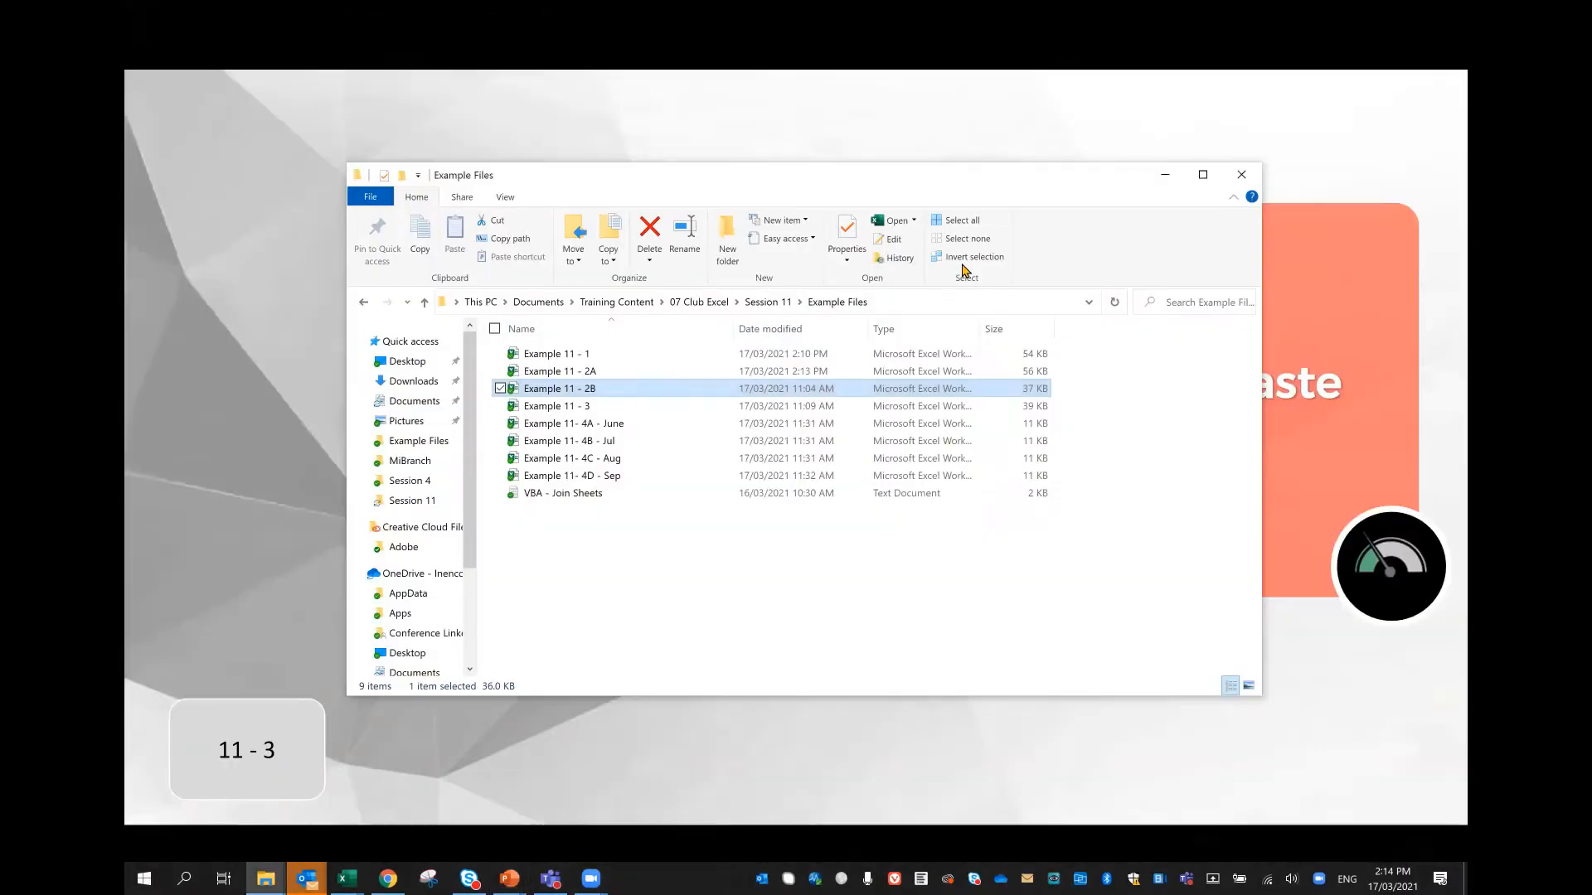
double_click(624, 406)
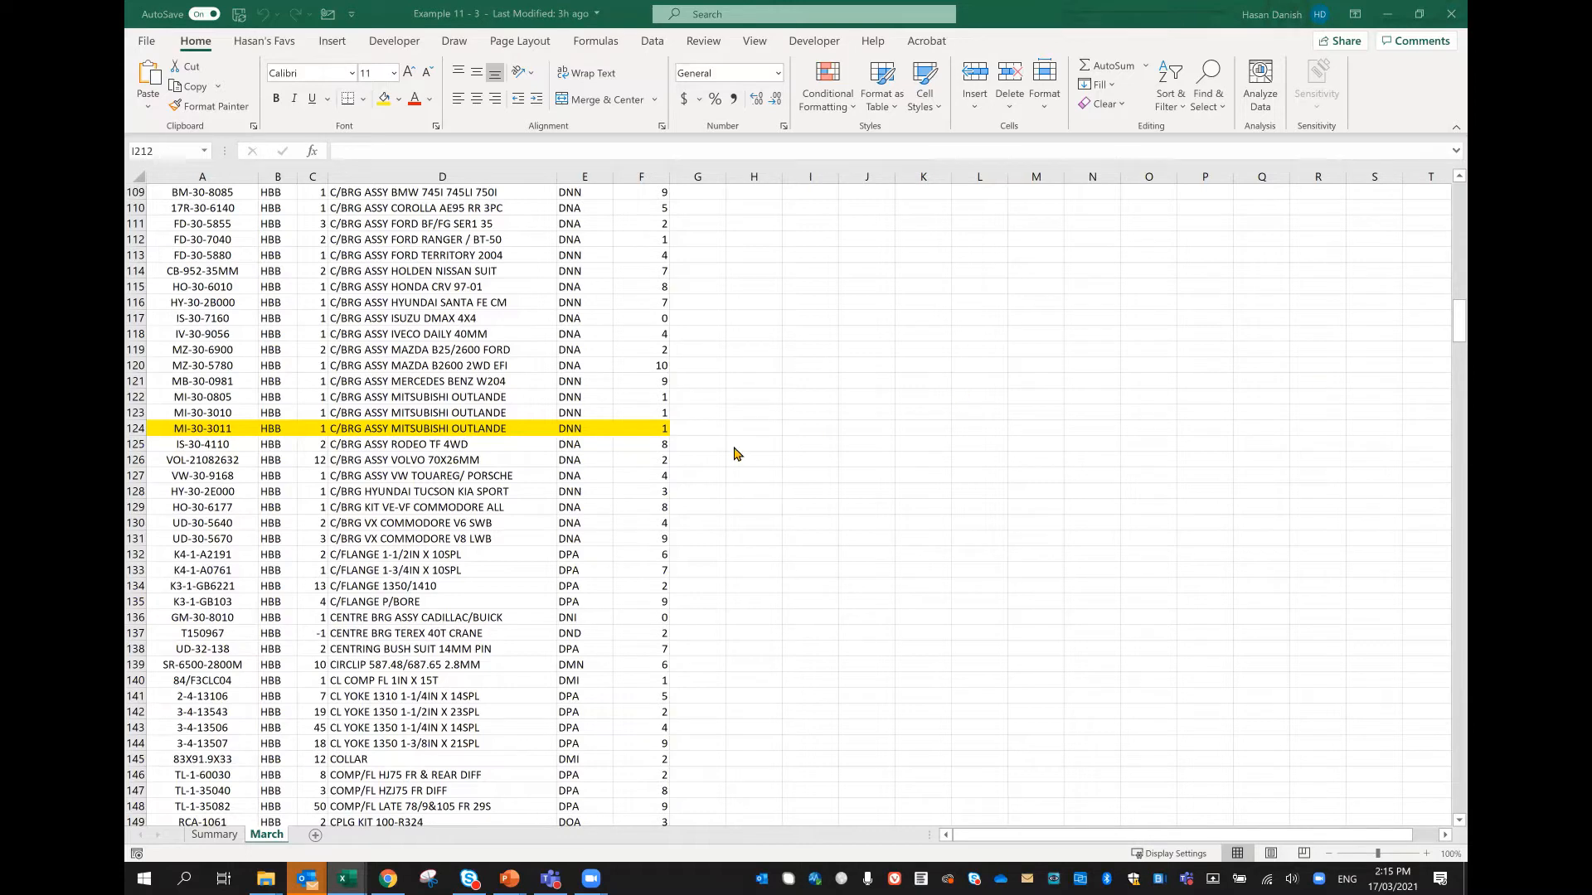
Step: Examine the yellow-highlighted rows in the March worksheet, then view the Summary worksheet
scroll(688, 460, "up", 20)
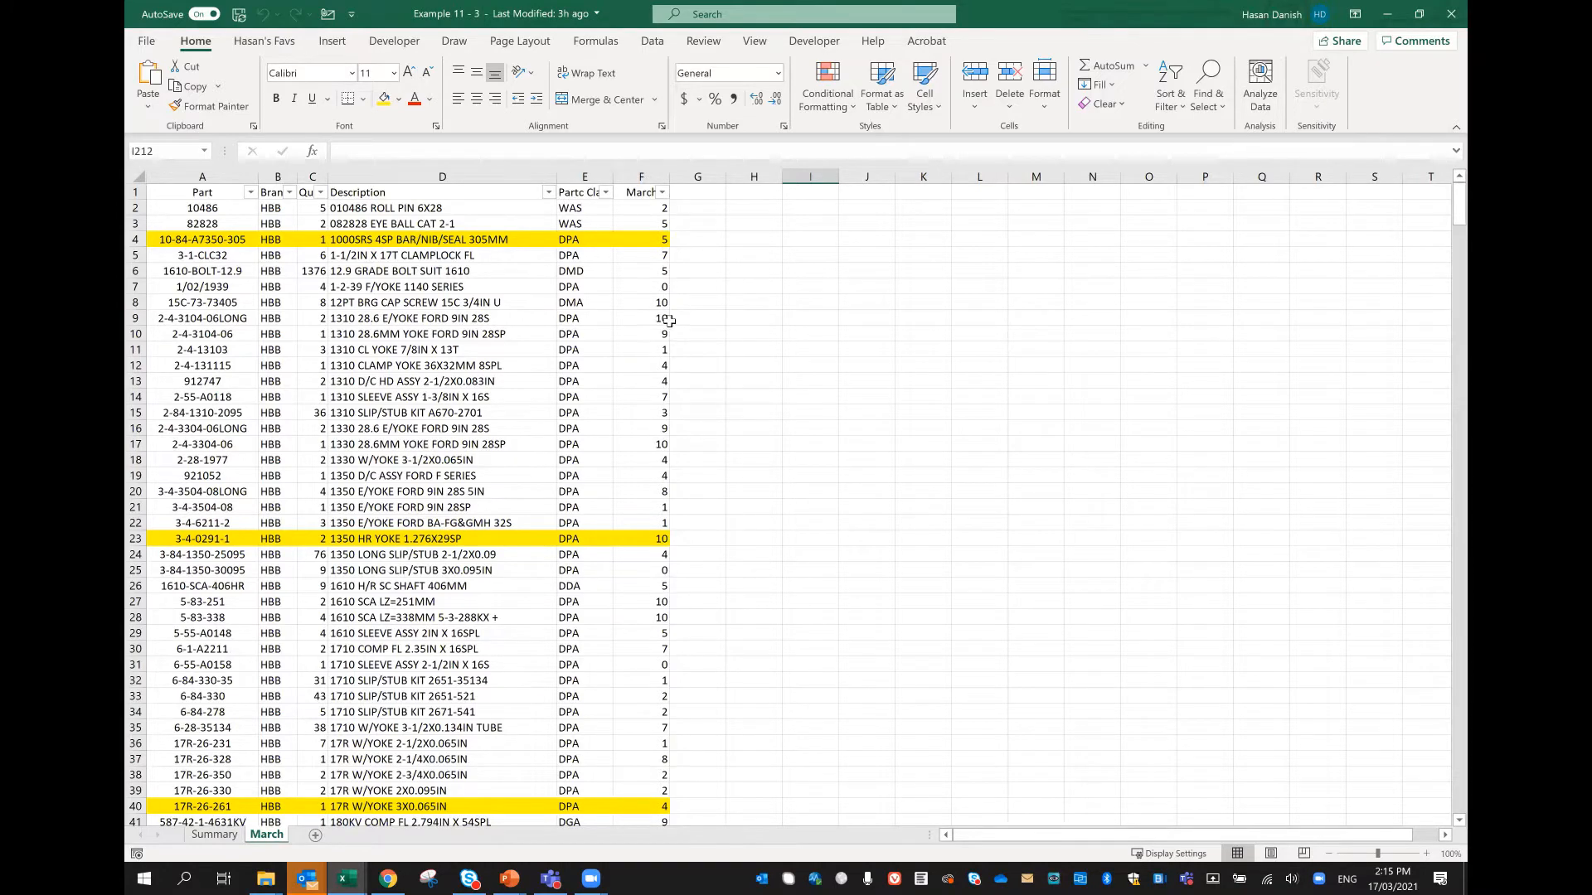
scroll(455, 308, "down", 9)
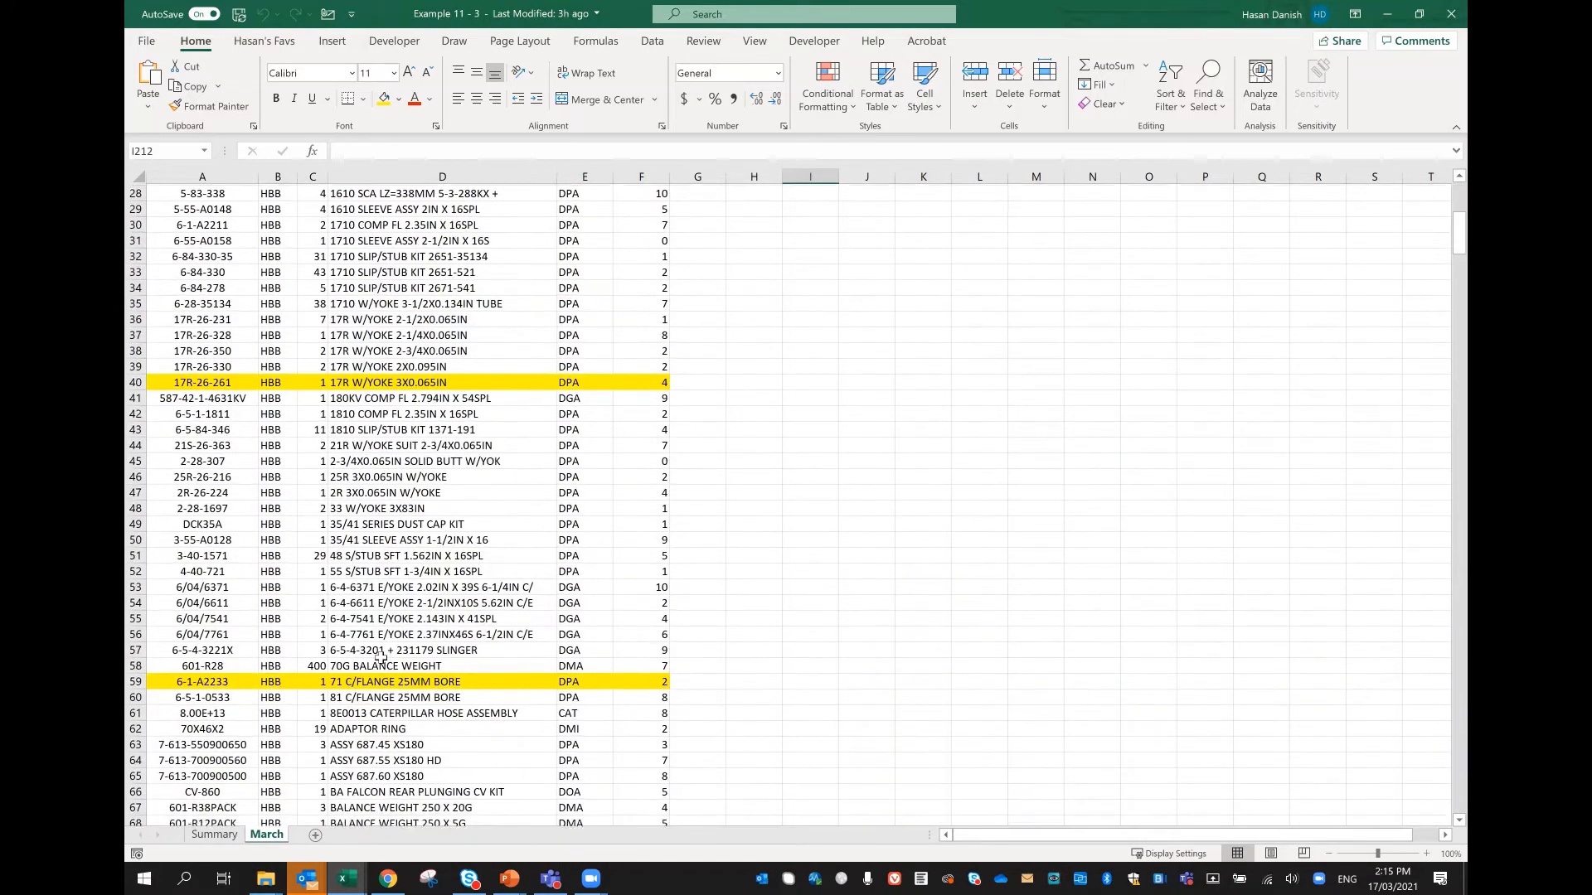
scroll(381, 657, "down", 4)
scroll(396, 624, "up", 8)
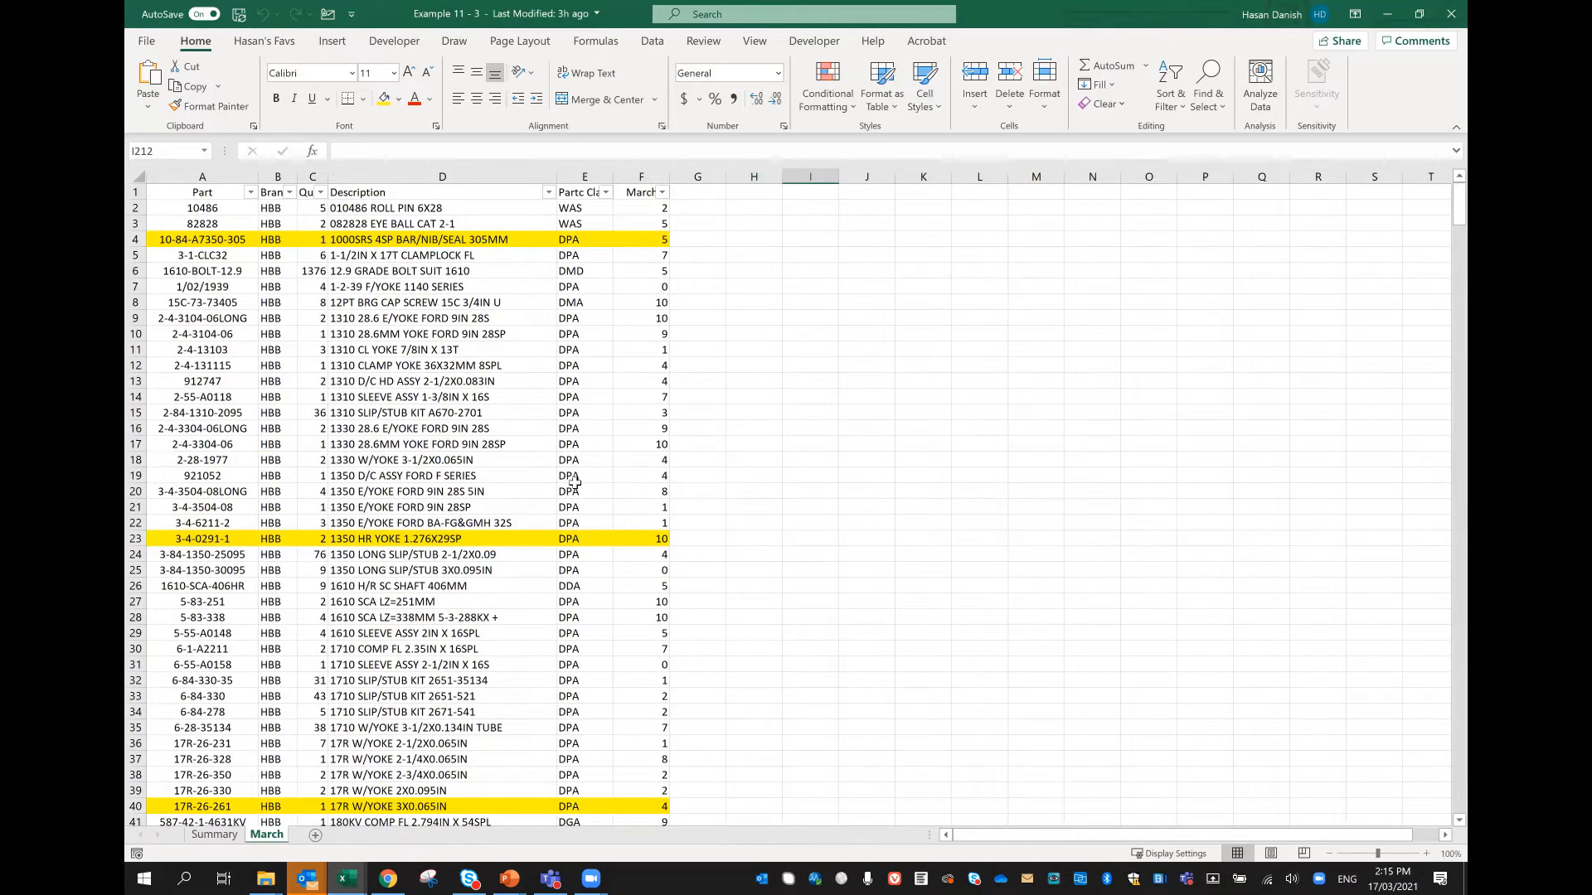
left_click(237, 240)
left_click(199, 539)
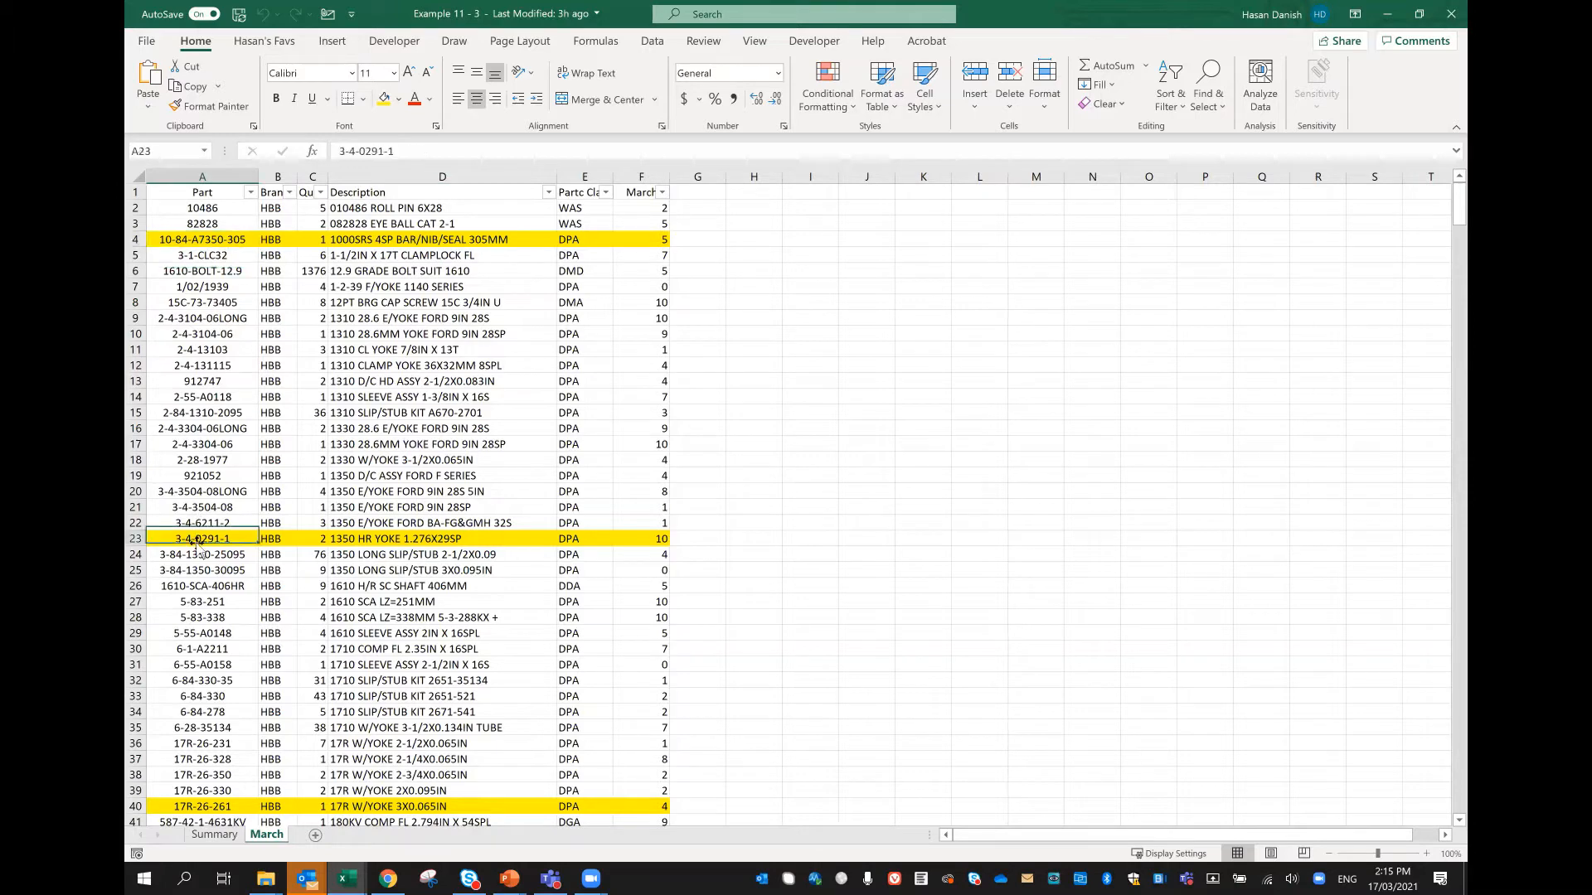
left_click(209, 806)
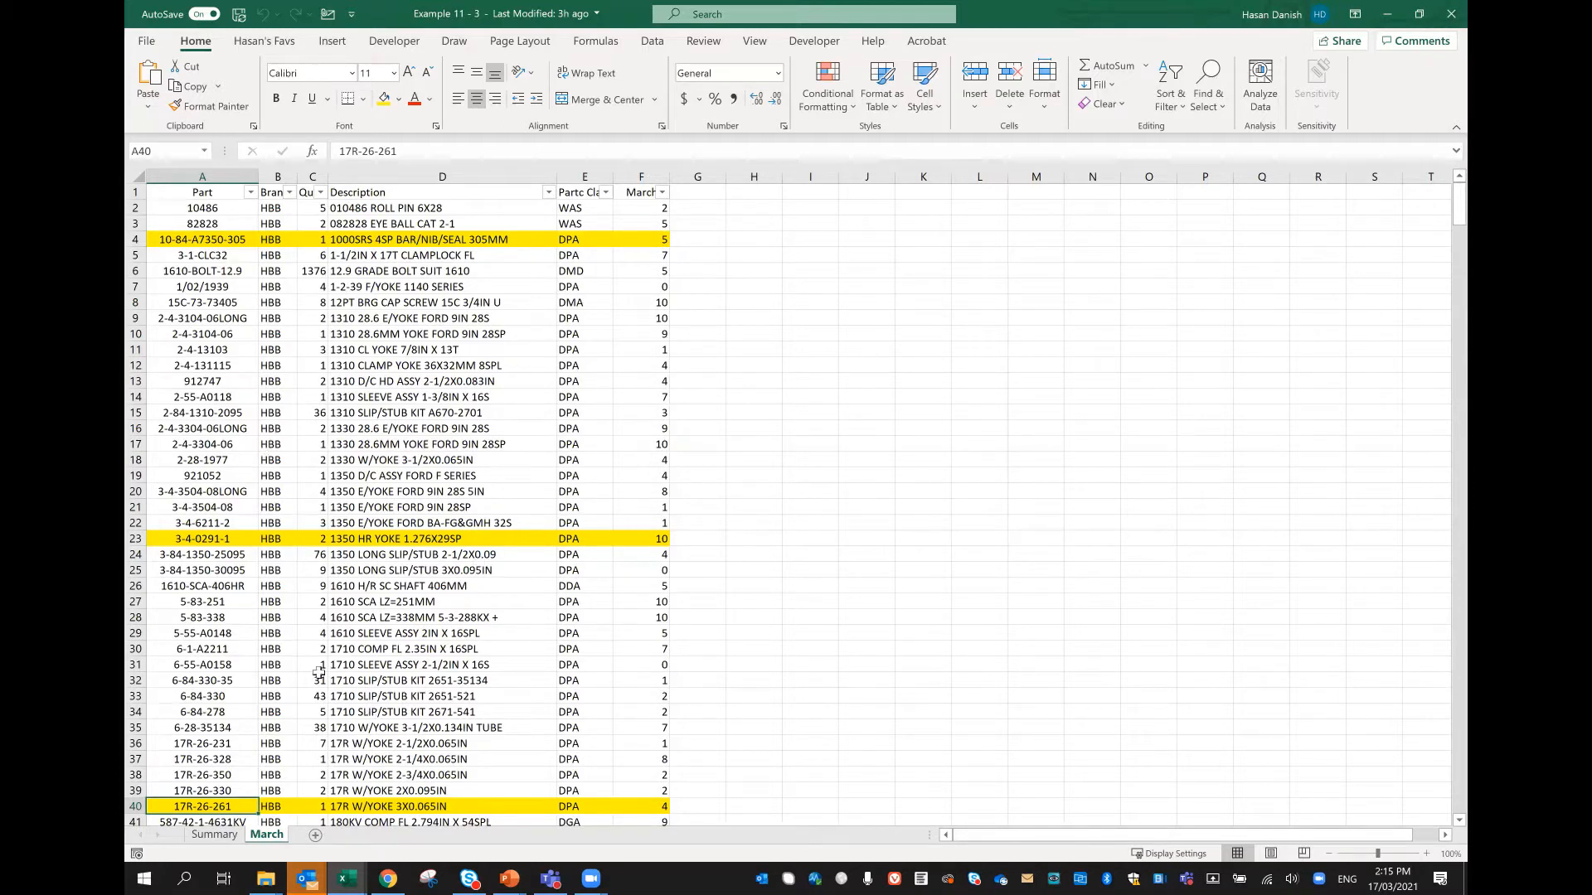
left_click(214, 835)
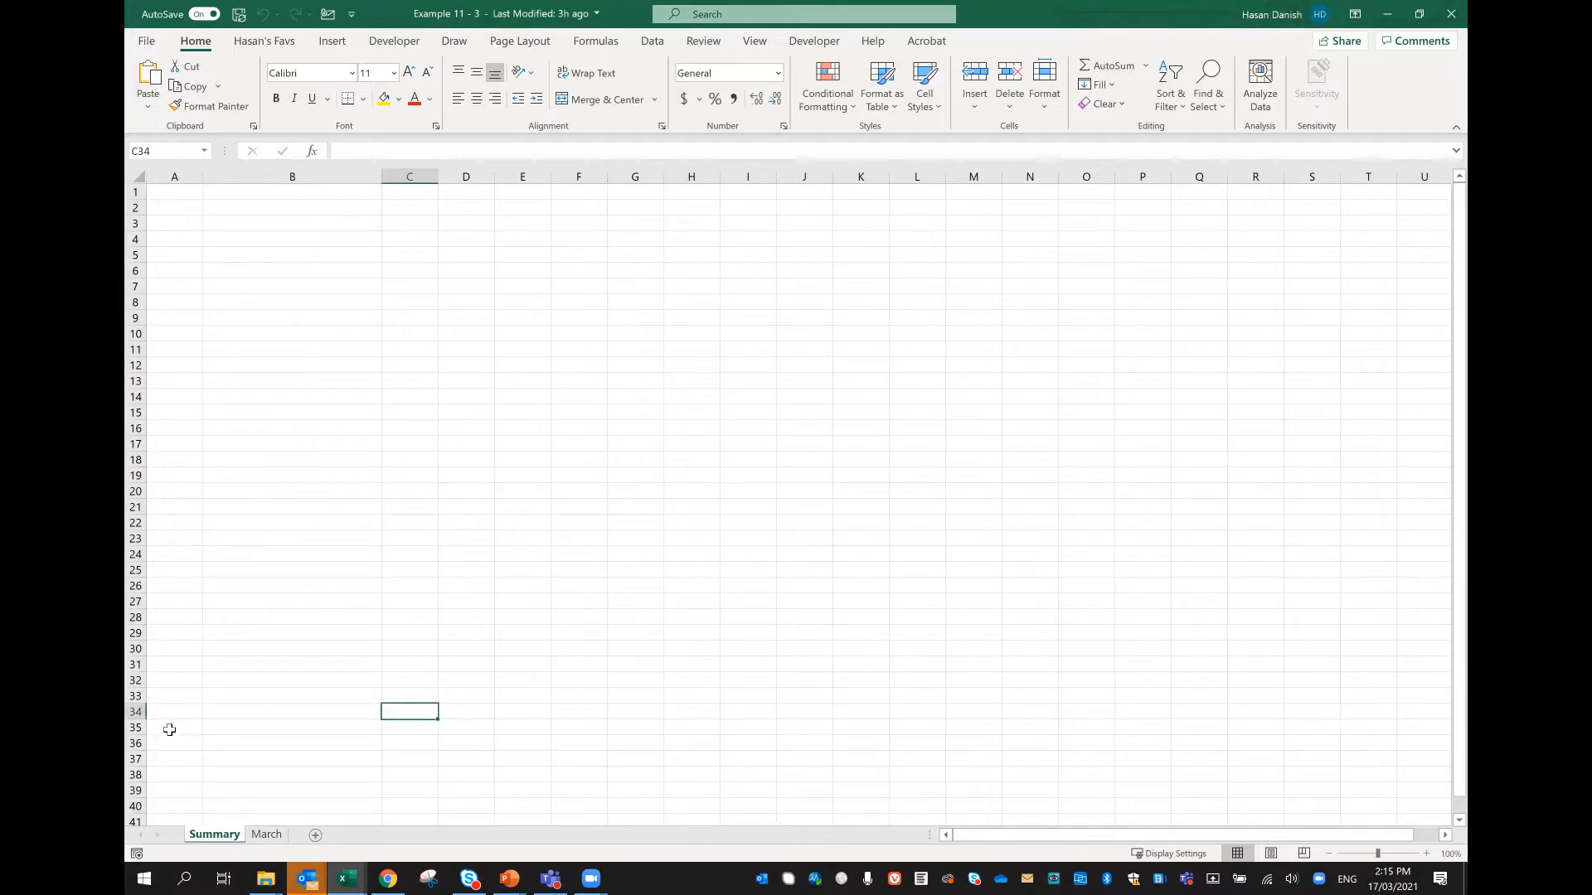
Step: Enter a formula in cell B3 of the Summary worksheet that links to cell A4 of the March worksheet
left_click(266, 835)
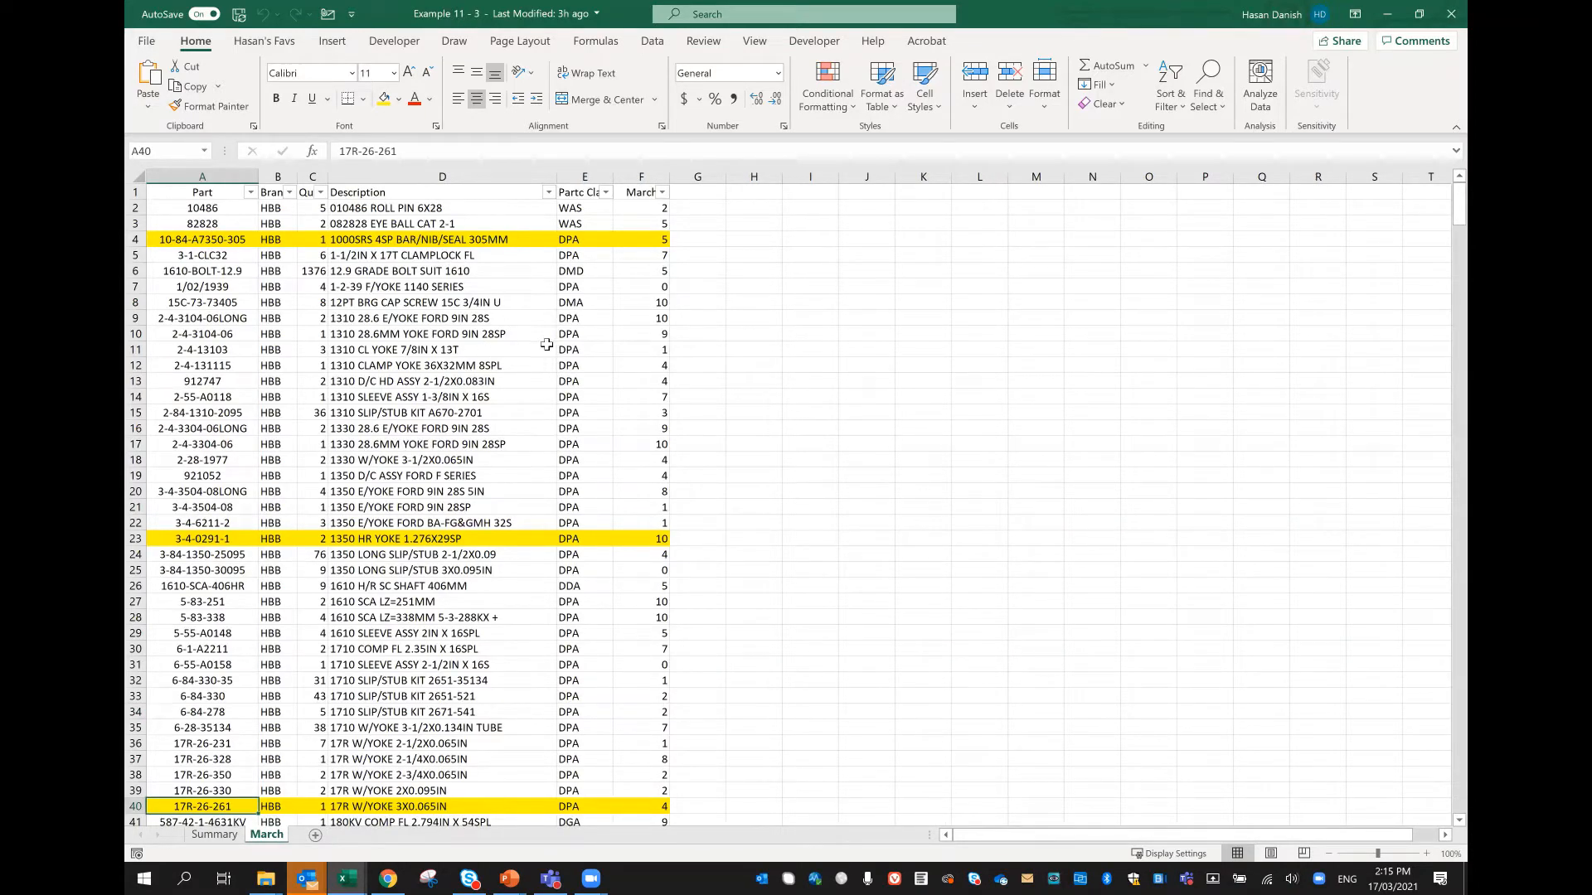
left_click(636, 241)
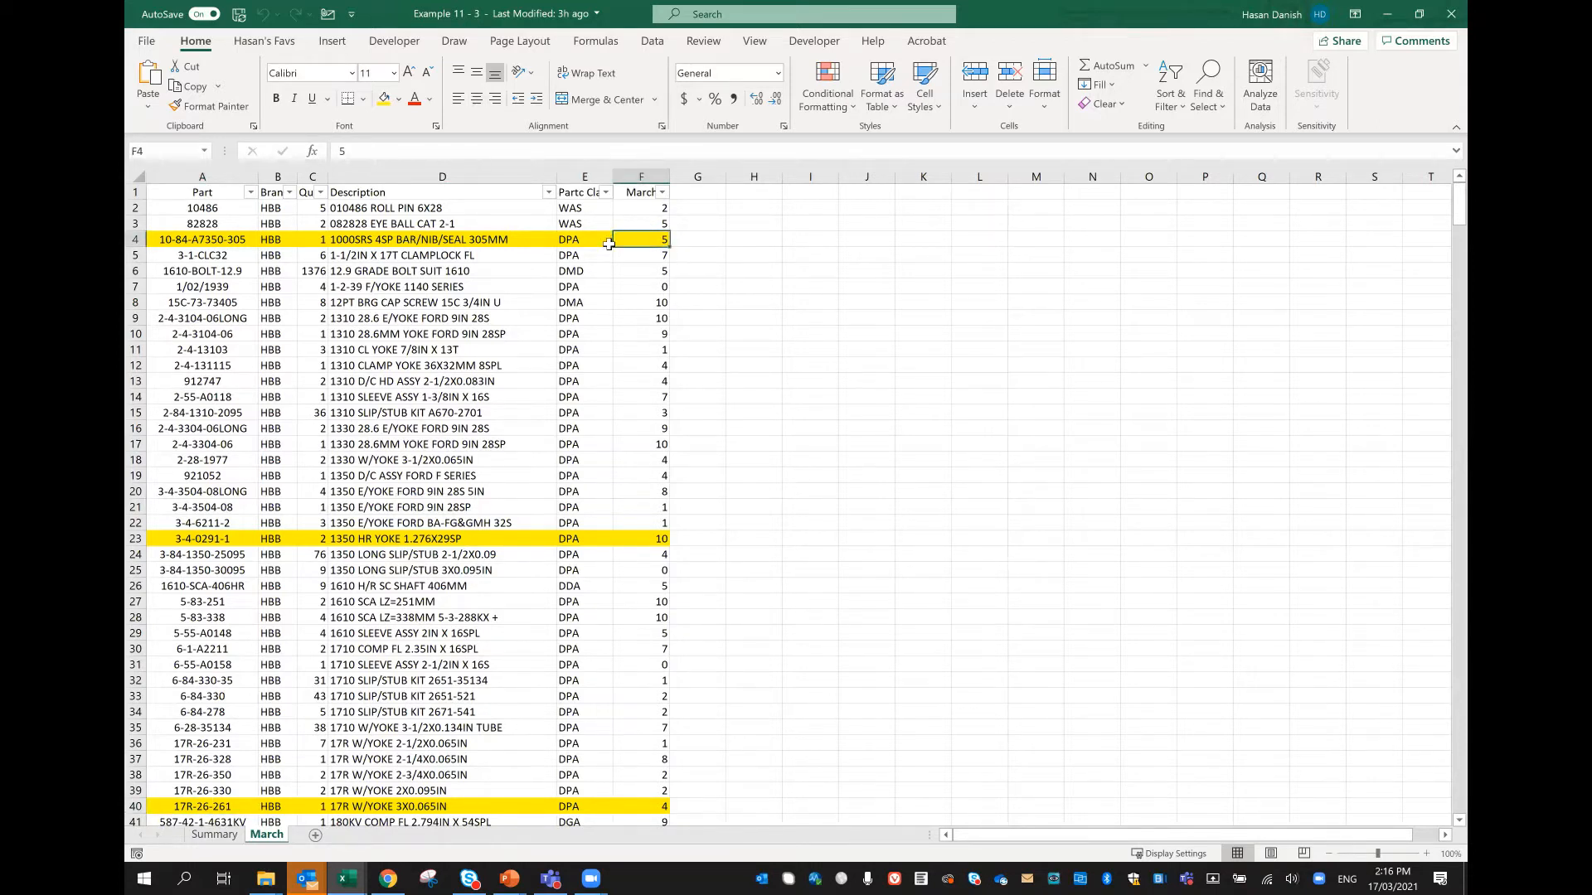
left_click(214, 834)
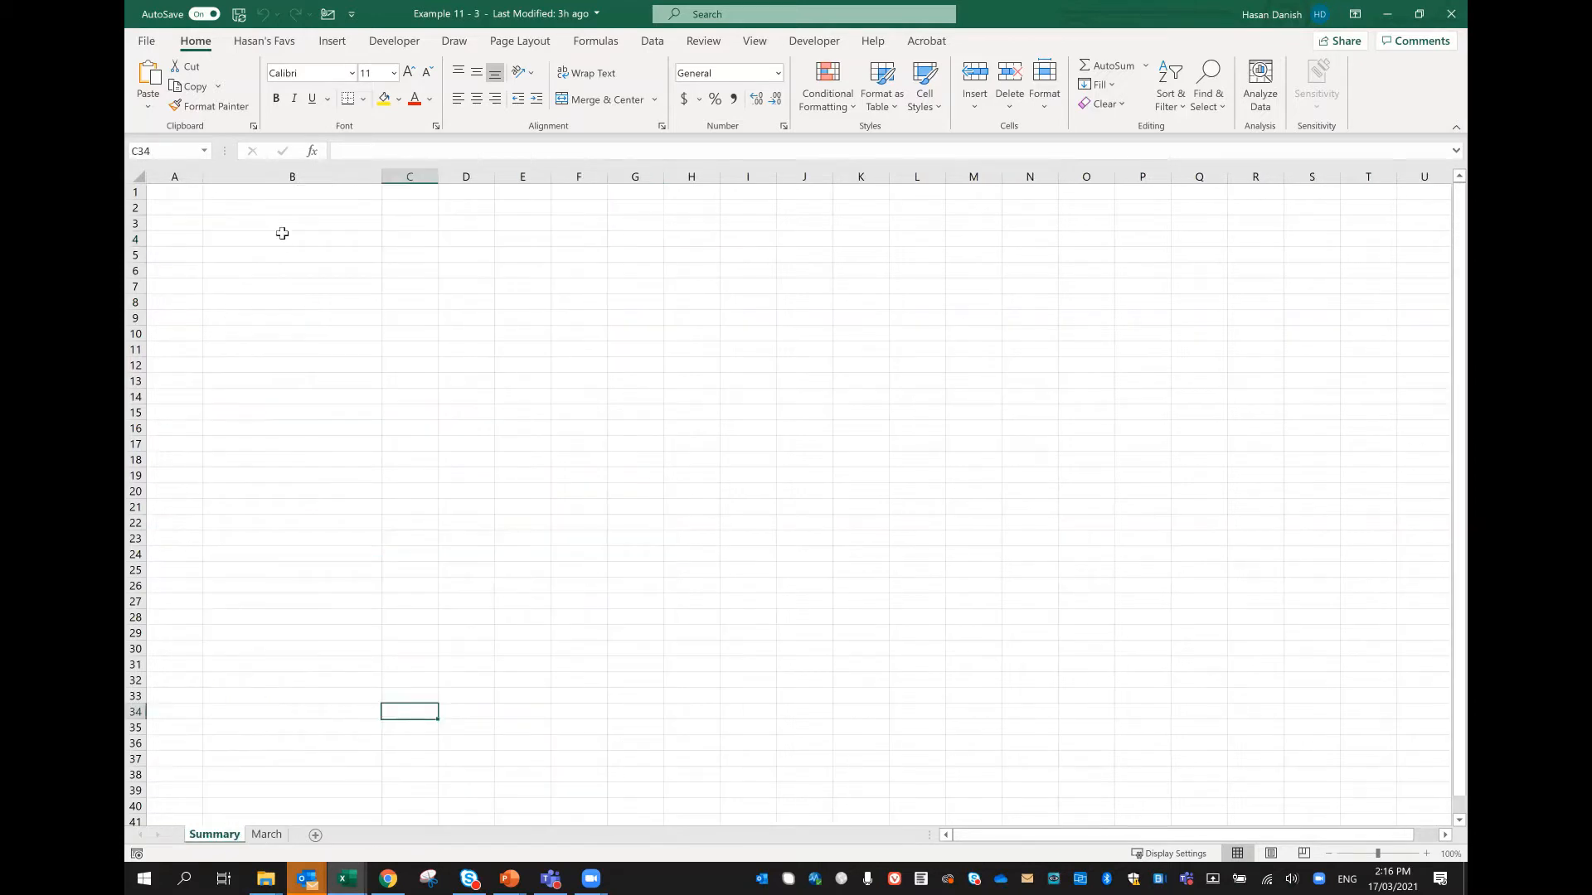
left_click(285, 224)
type("=")
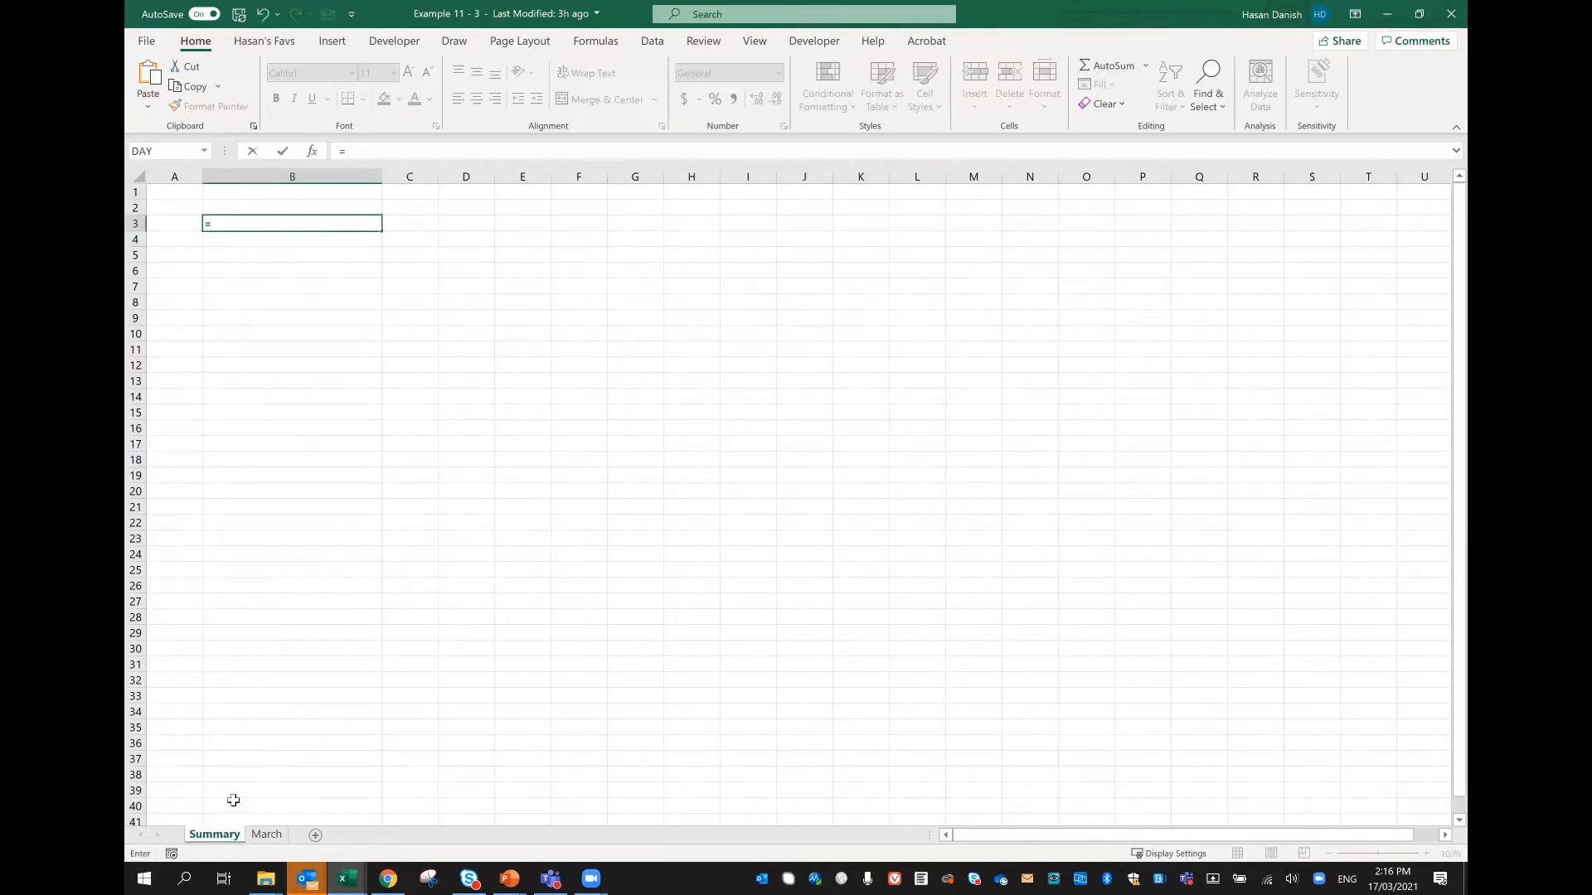
left_click(266, 835)
left_click(240, 240)
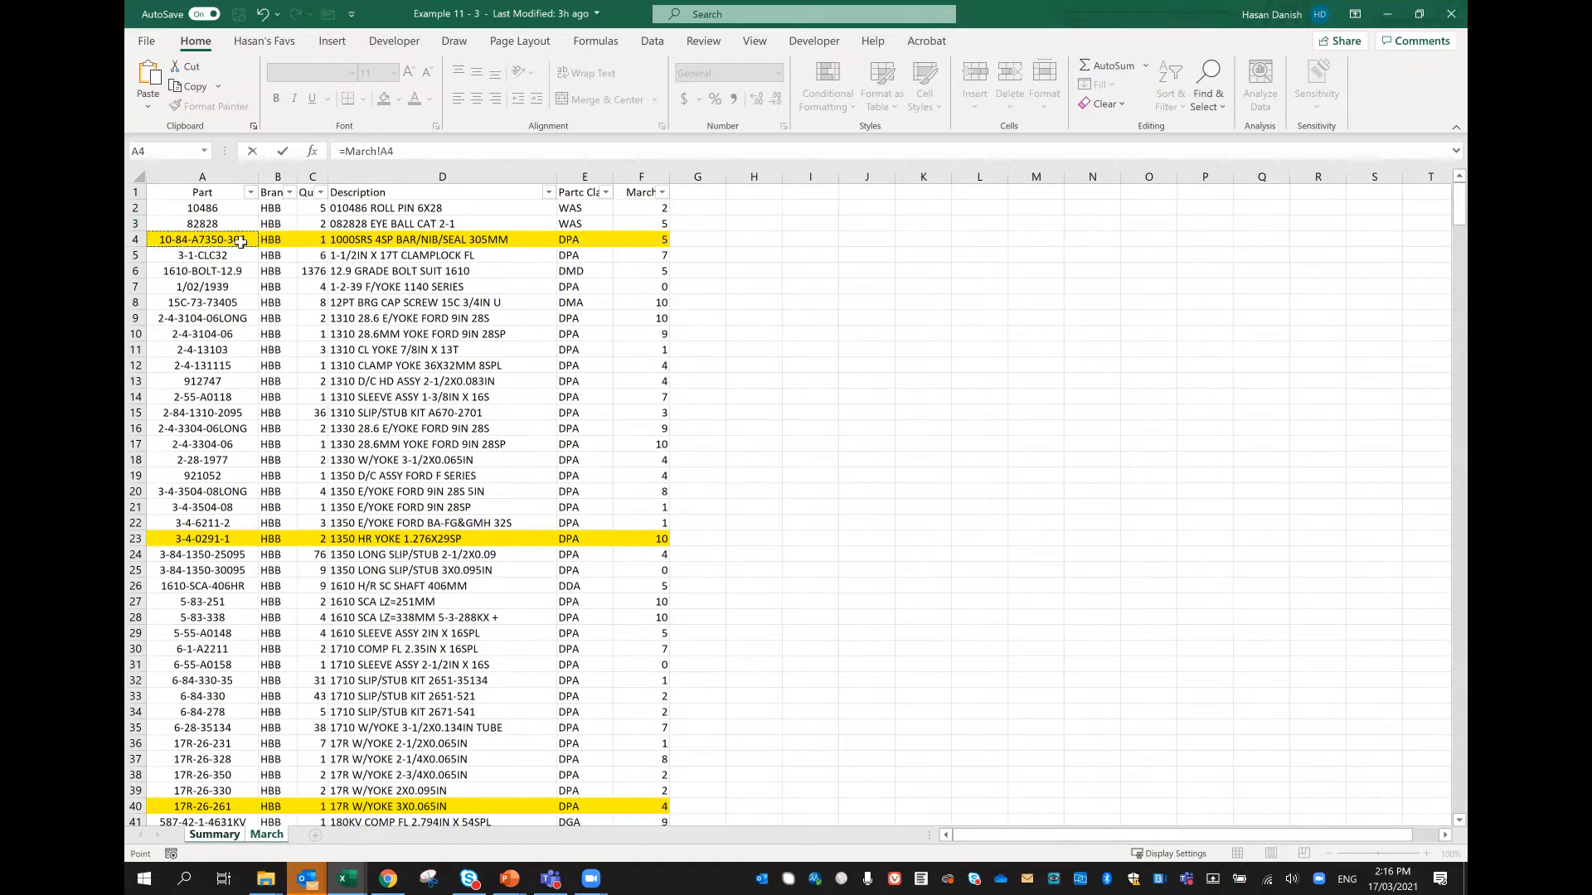
key("Return")
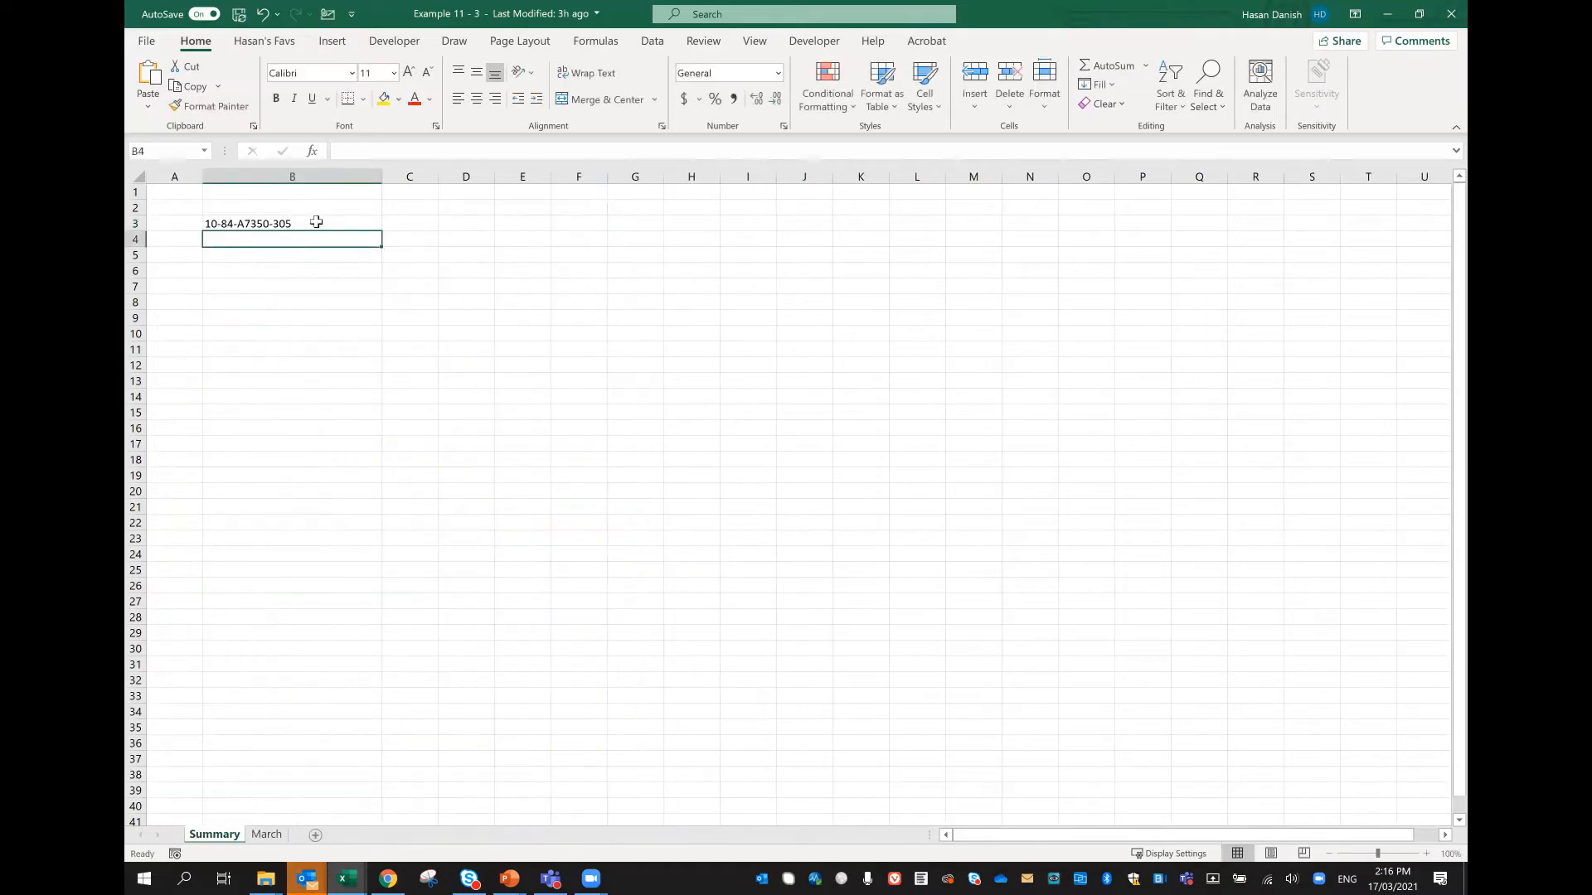
Step: Try filling the B3 link formula across row 3 to column F, undo the fill, and clear the range B3:F4
left_click(316, 222)
left_click_drag(382, 231, 608, 230)
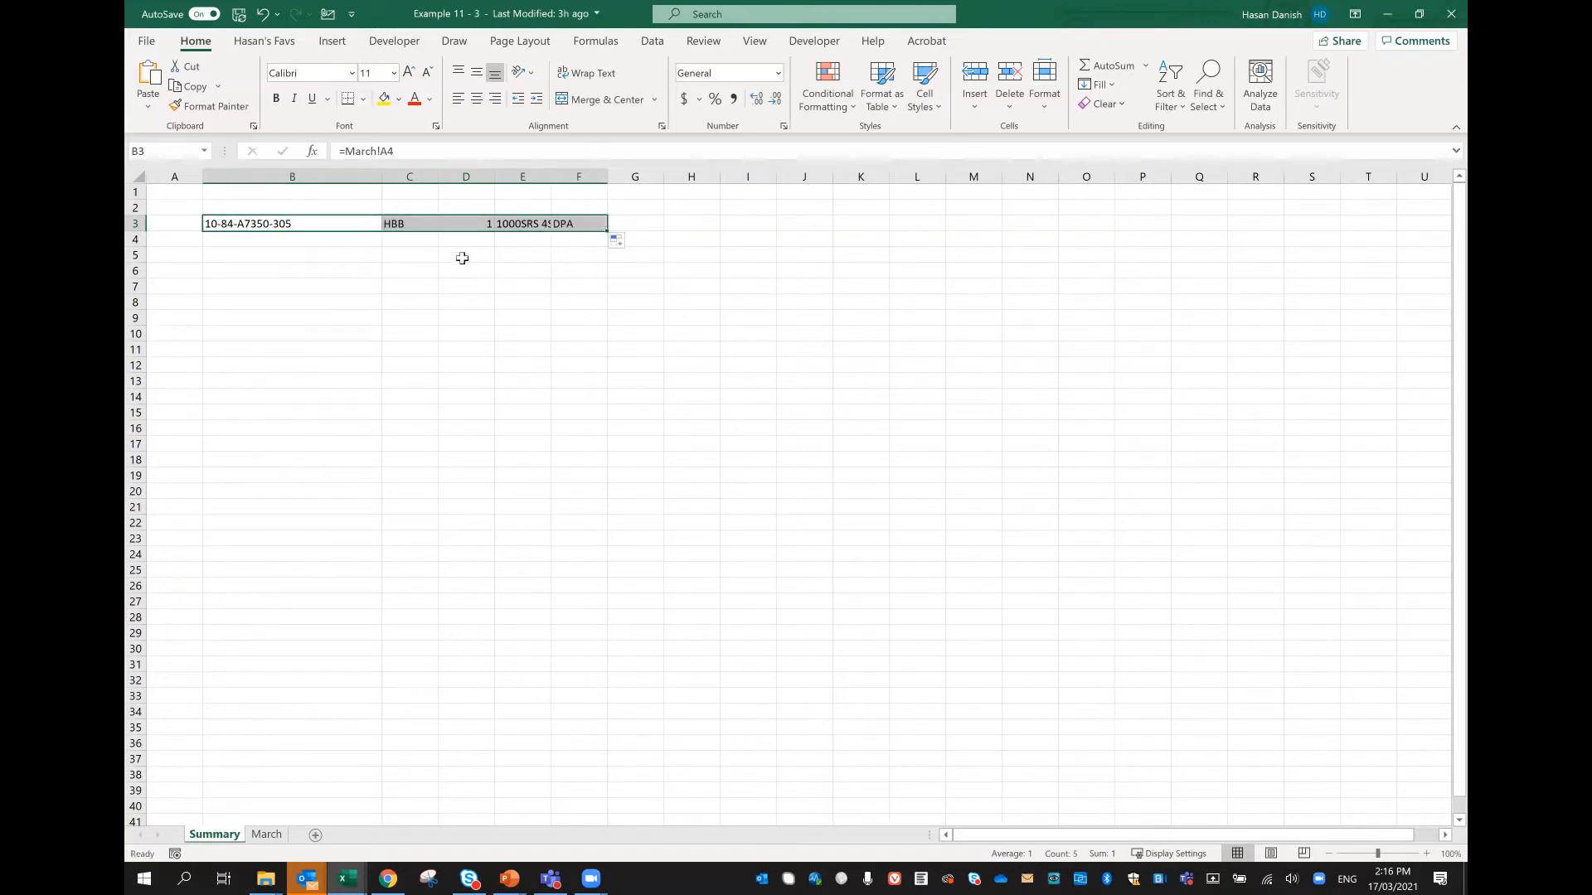
key("ctrl+z")
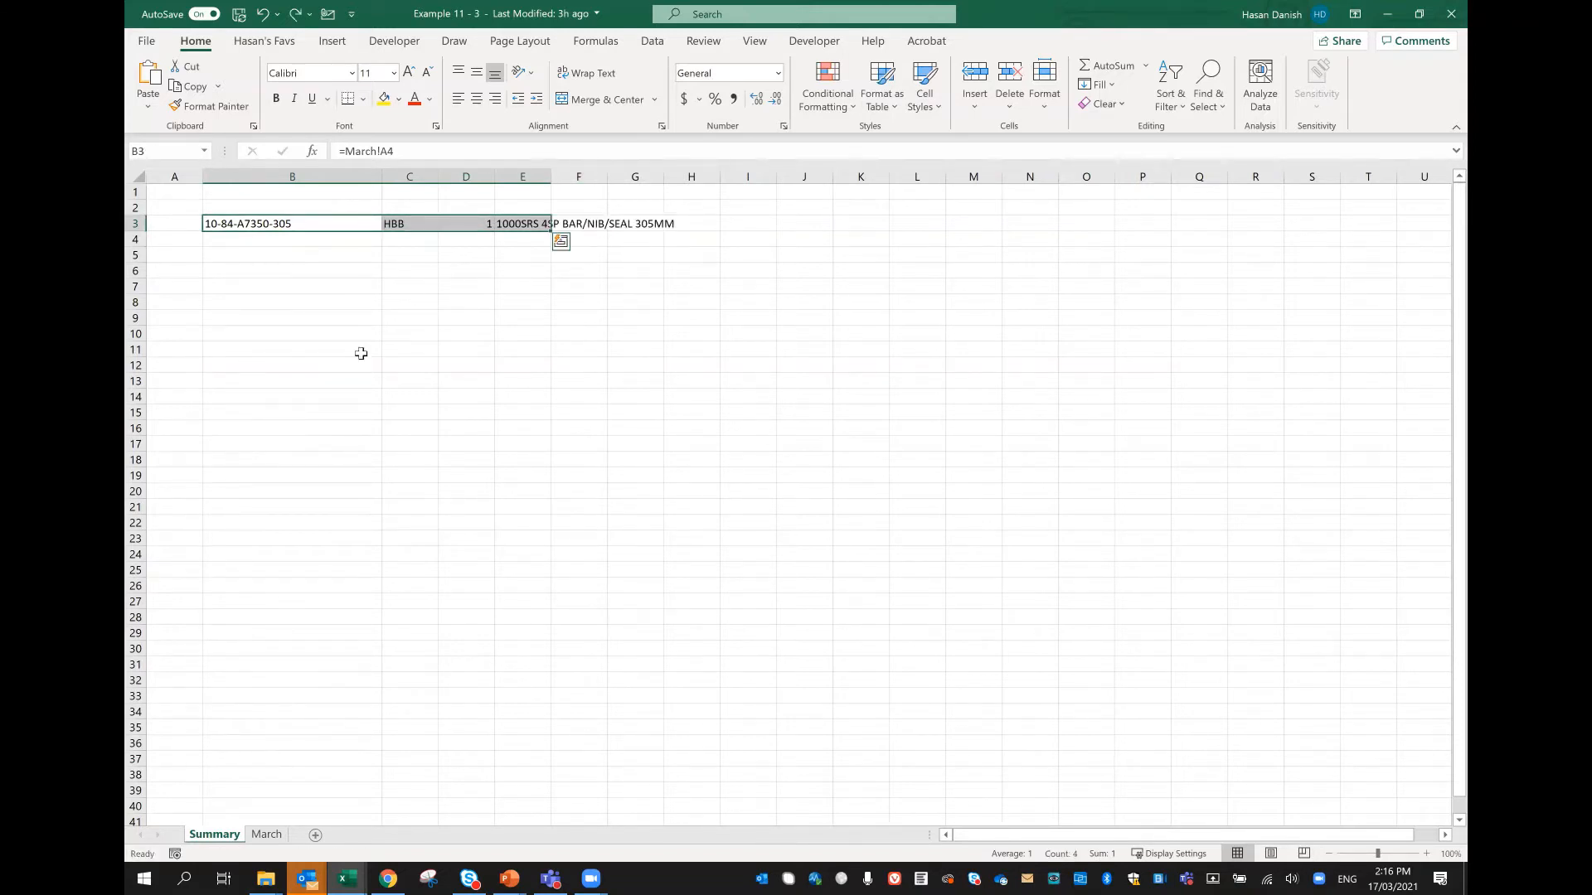
left_click(324, 239)
left_click_drag(321, 226, 611, 246)
key("Delete")
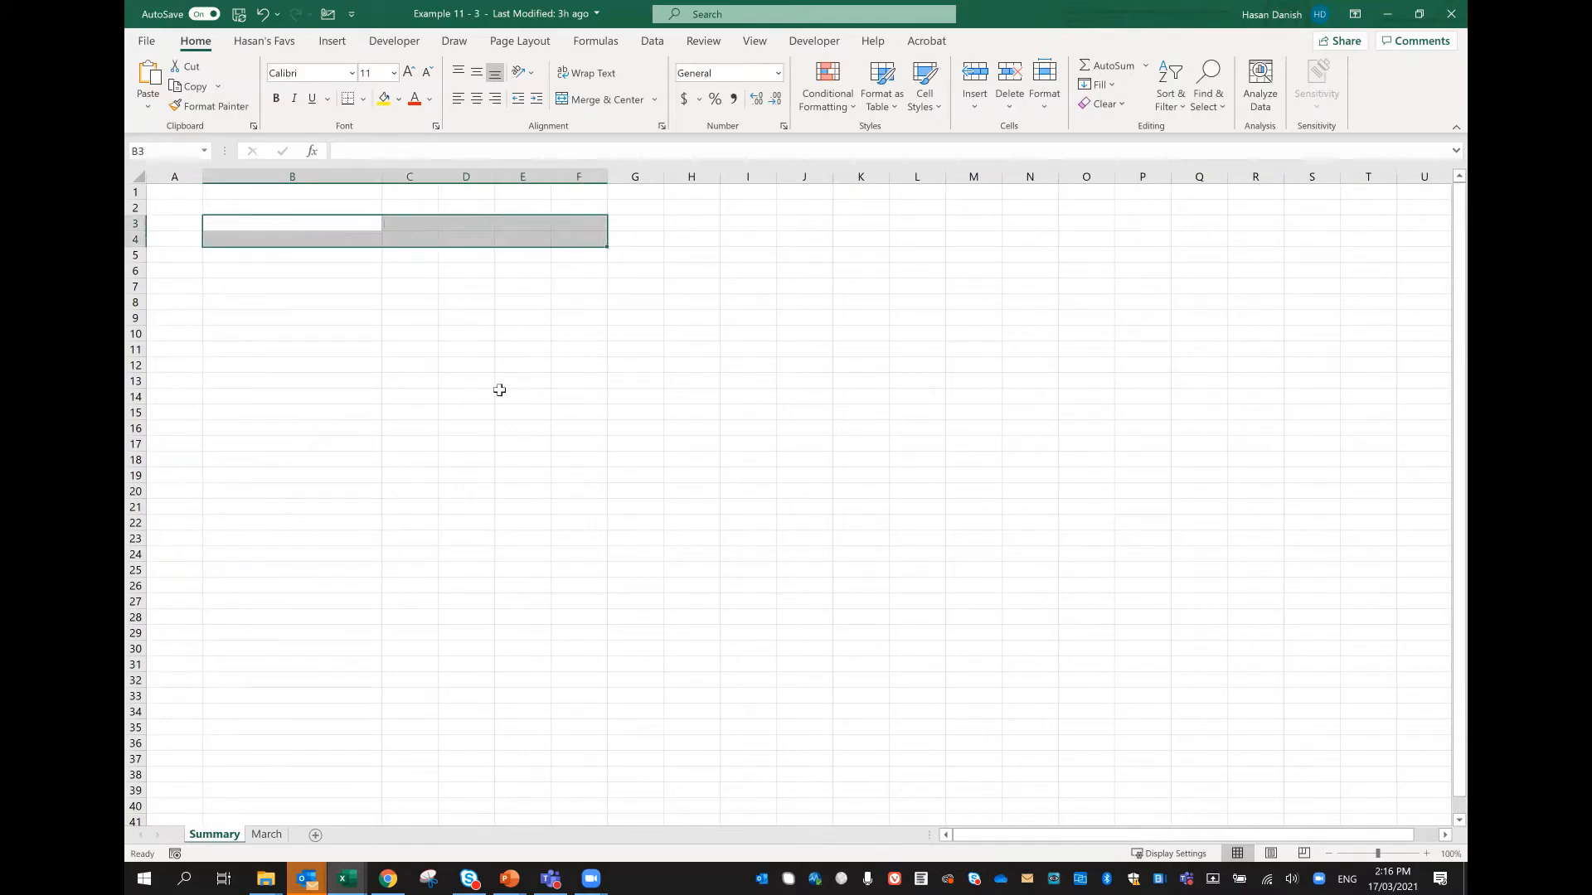
Step: Copy the yellow-highlighted rows 4, 23, 40 and 59 of the March worksheet together, columns A to F
left_click(265, 834)
left_click_drag(202, 238, 640, 240)
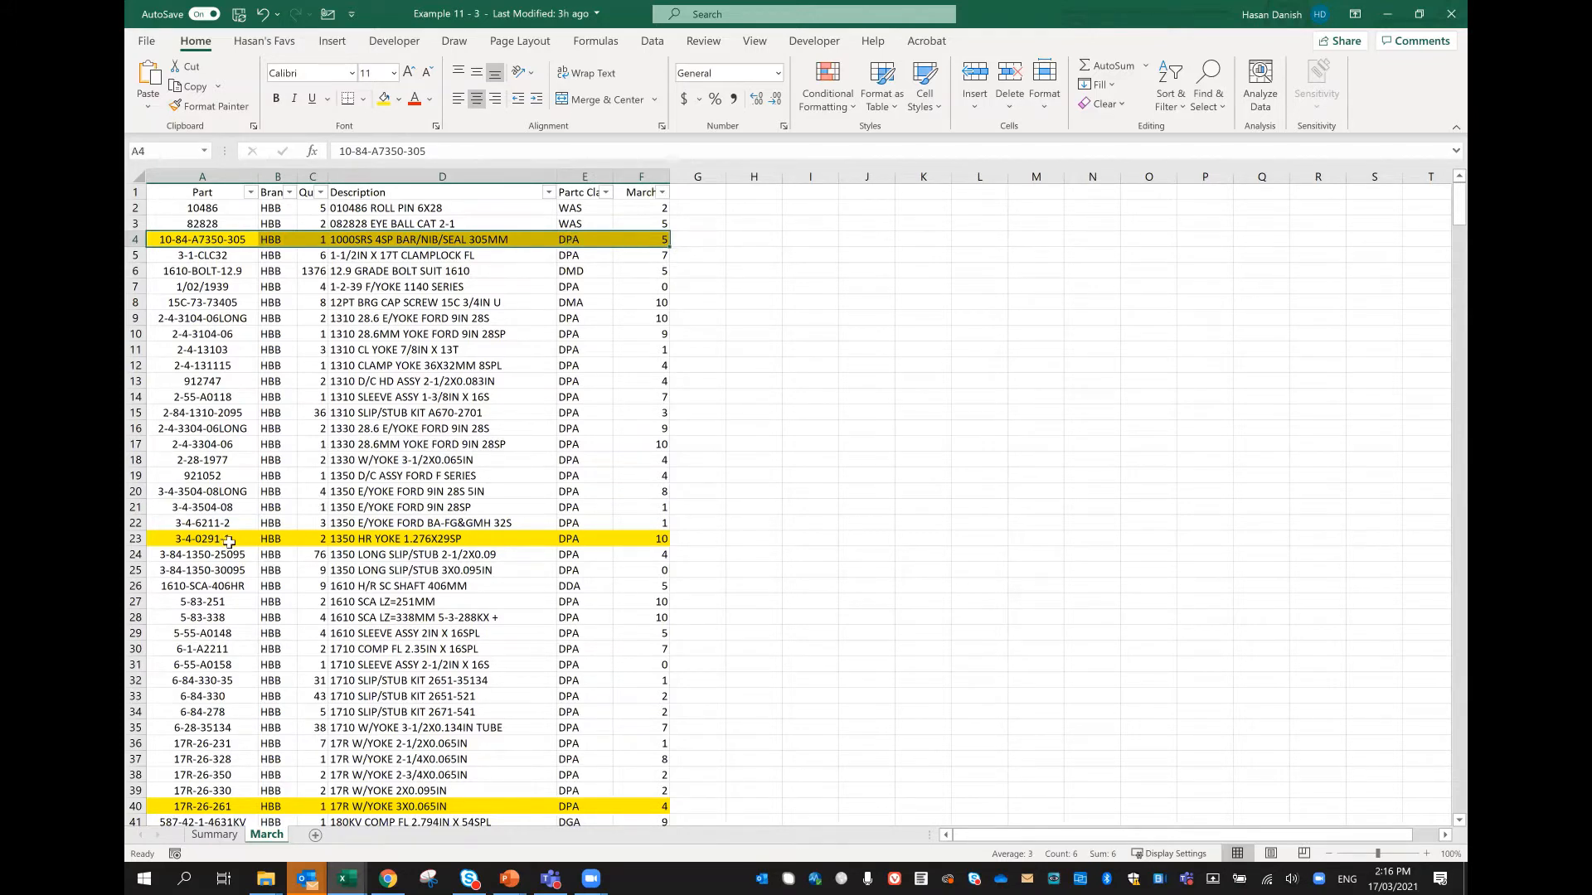
left_click_drag(229, 541, 632, 543)
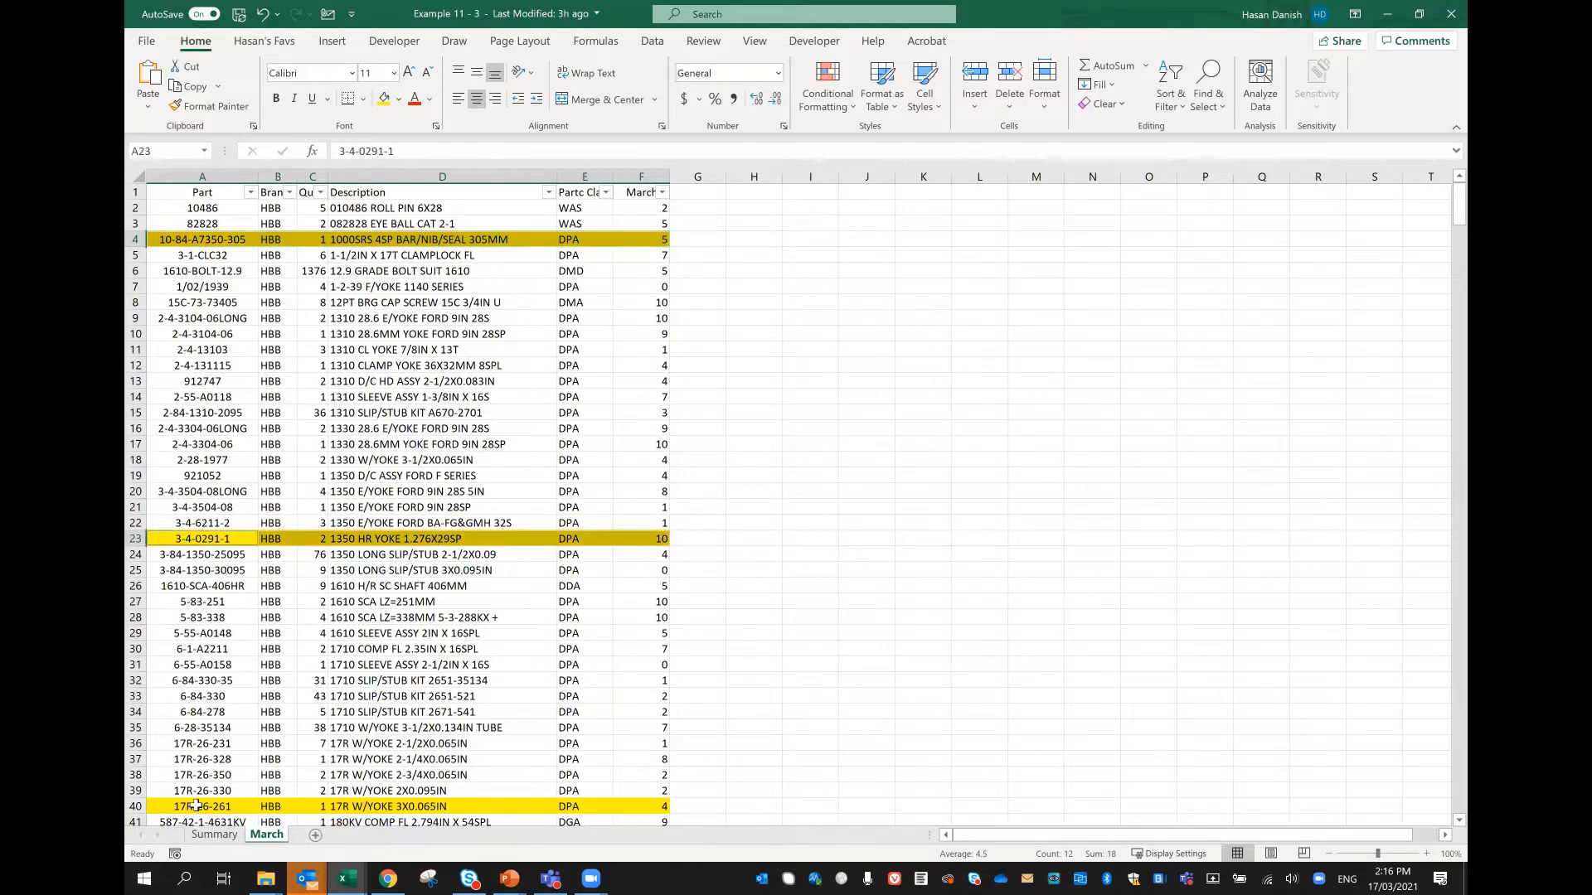
left_click_drag(196, 806, 639, 803)
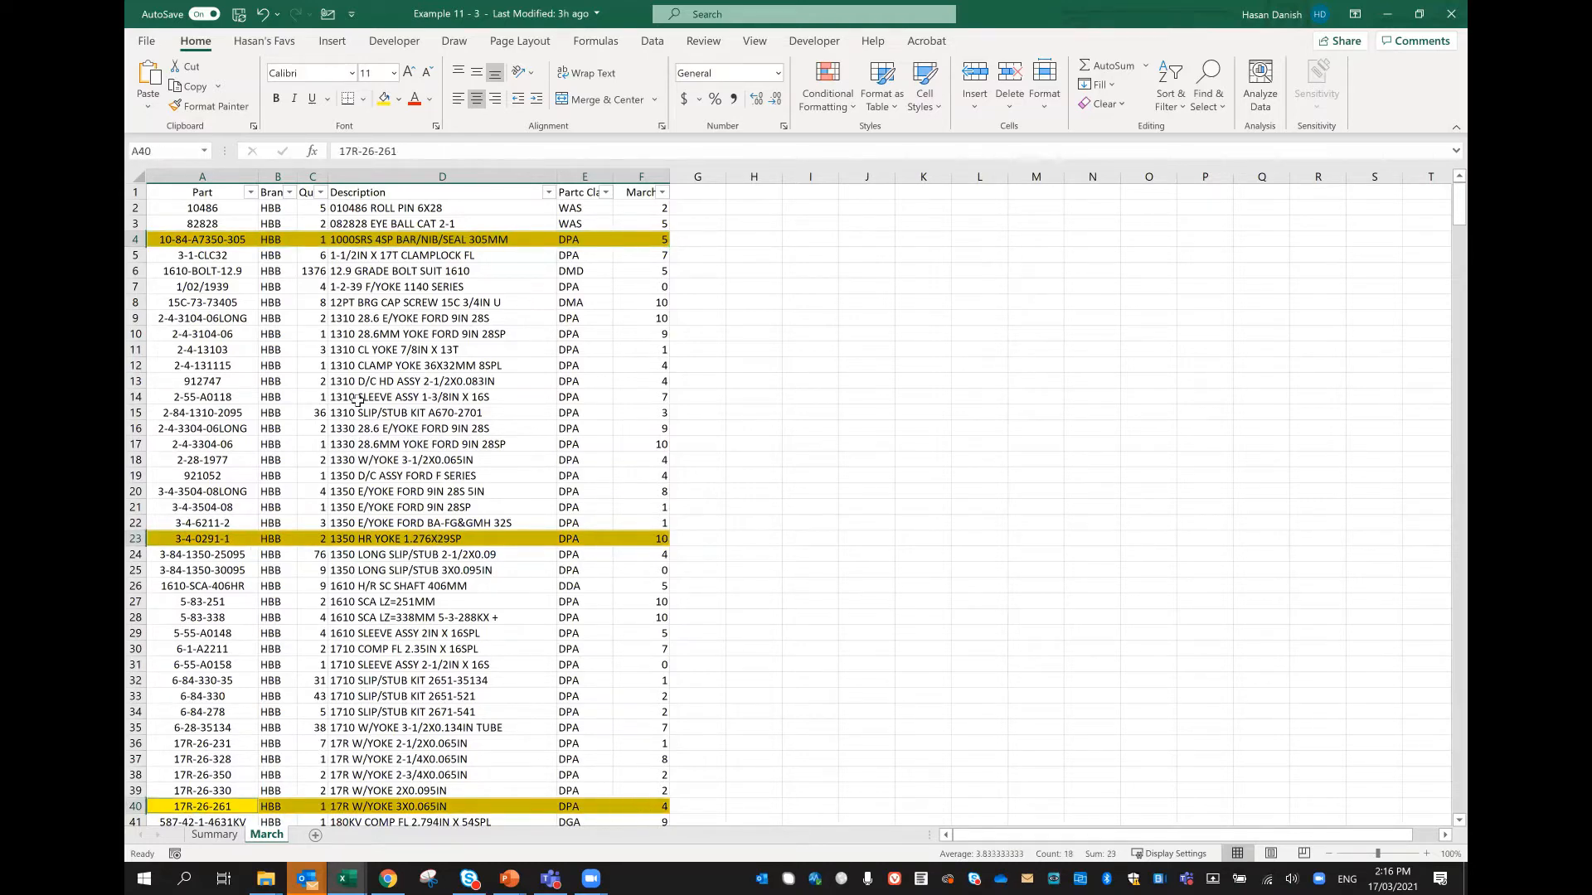
scroll(358, 401, "down", 7)
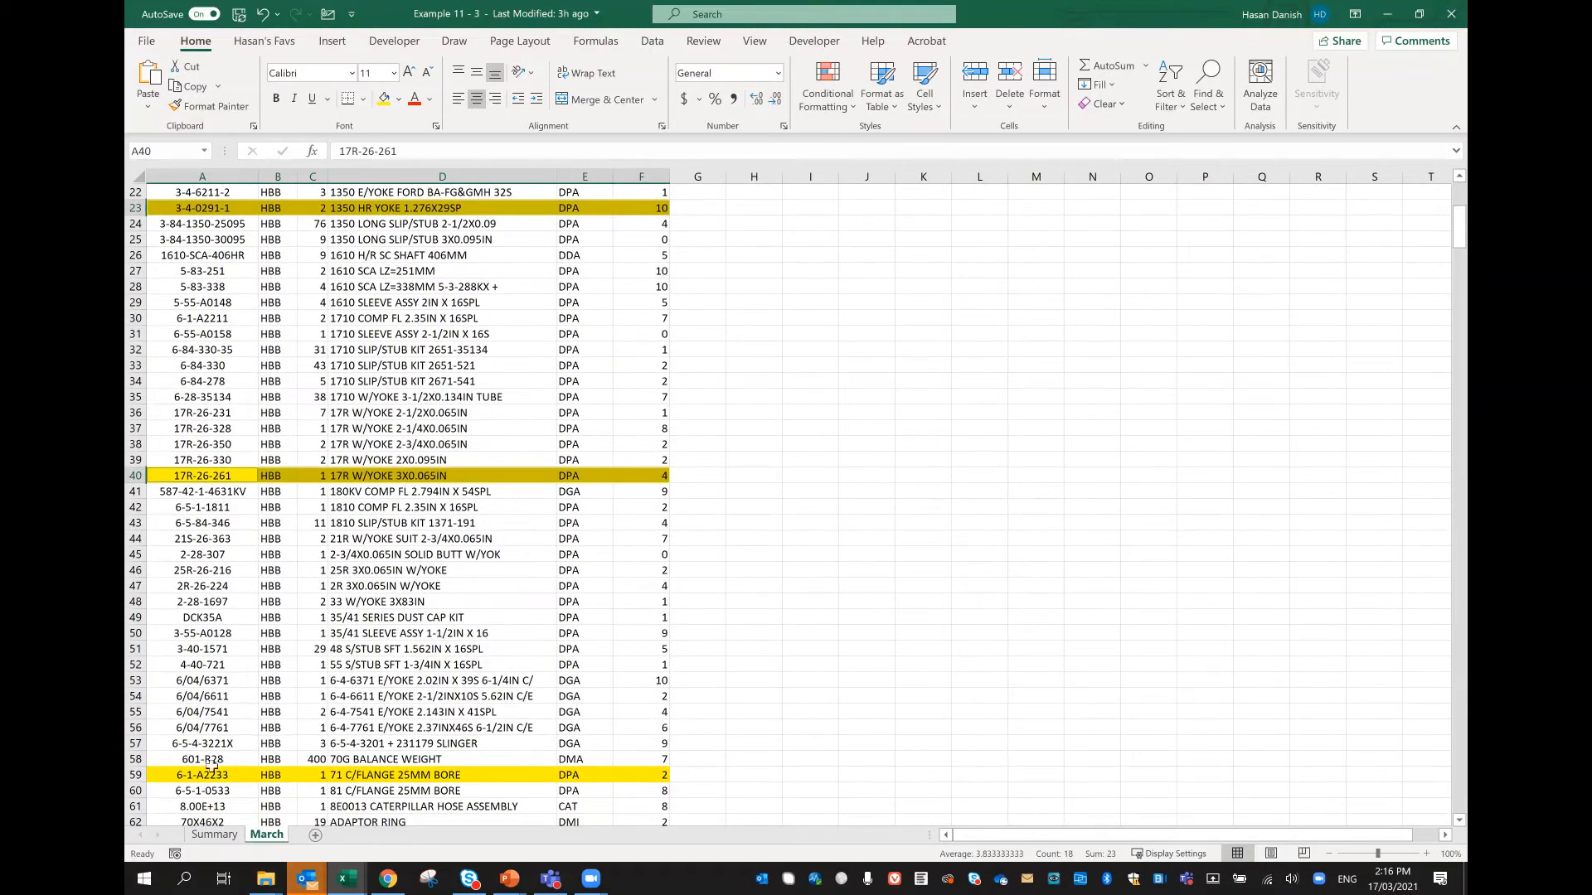
left_click_drag(211, 775, 642, 776)
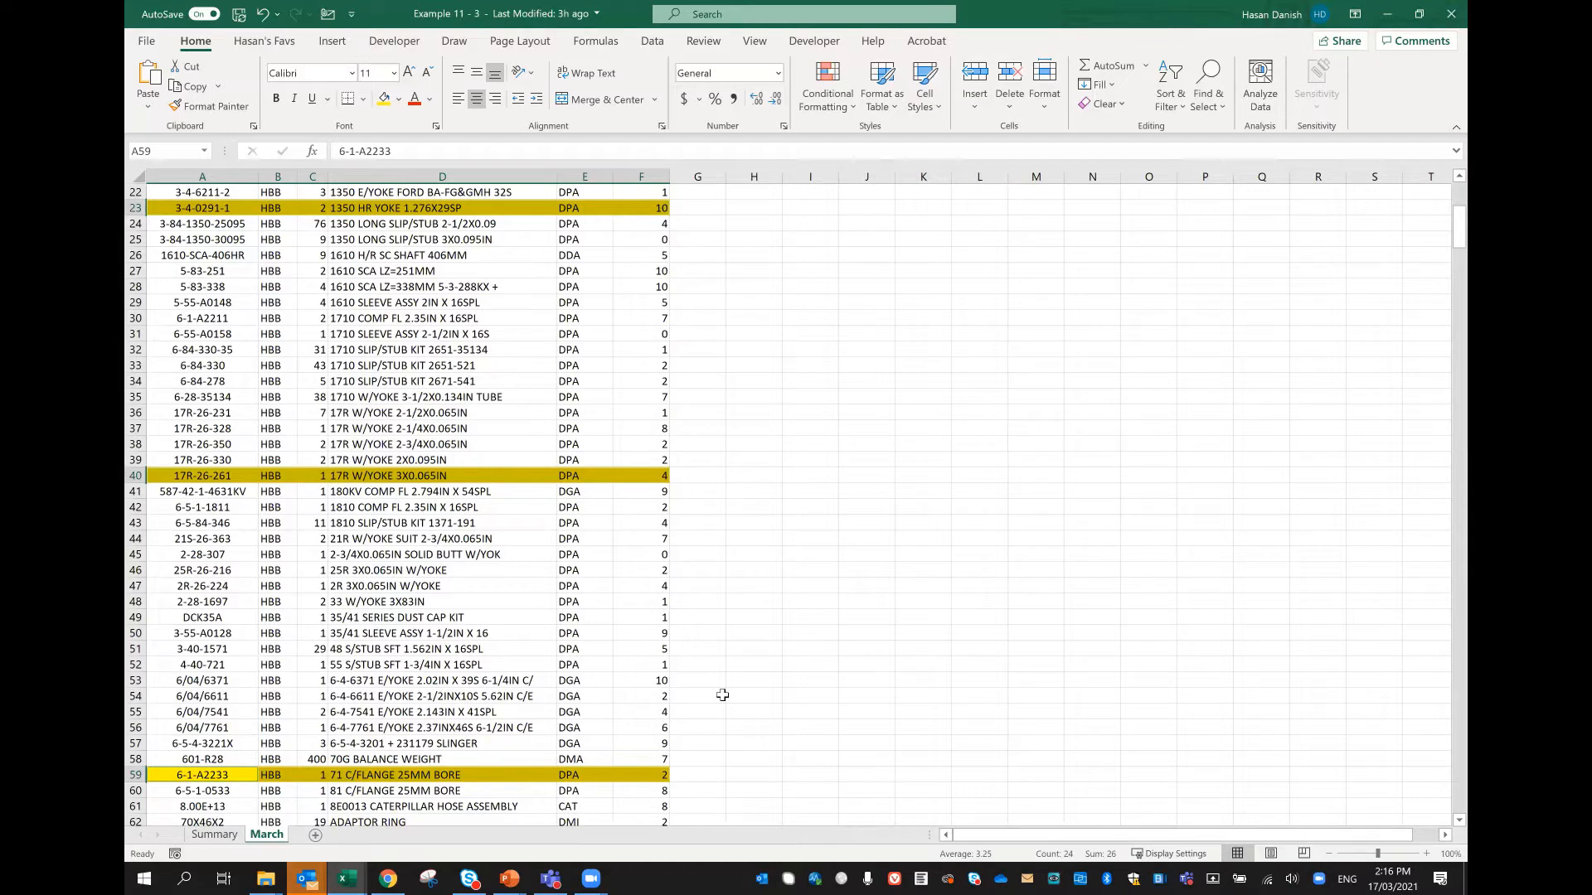
key("ctrl+c")
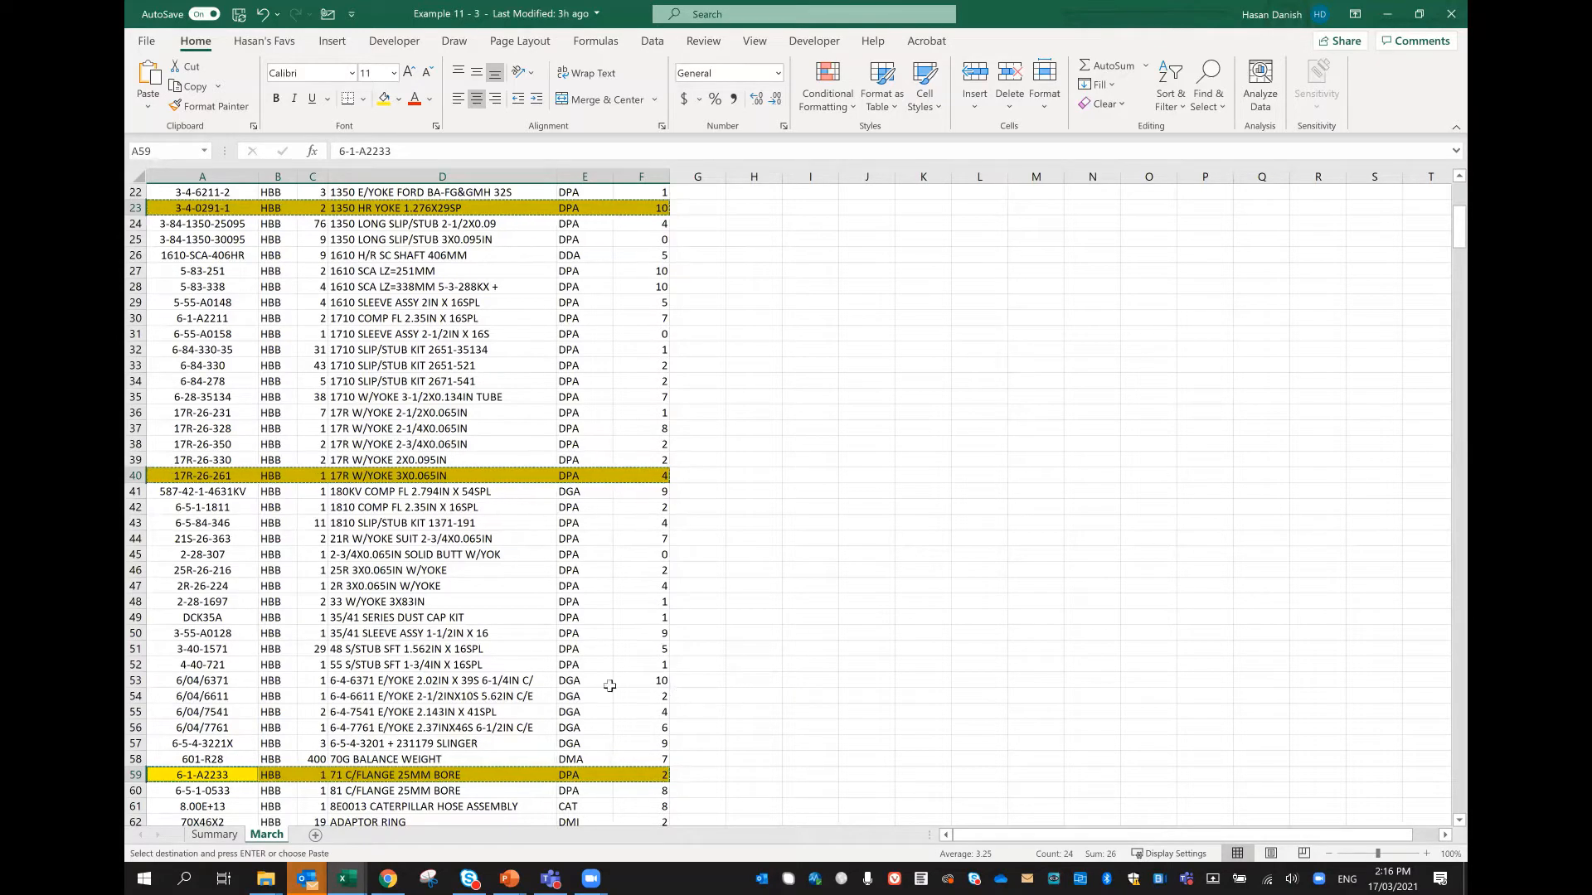
Step: Paste the copied rows as links into the Summary worksheet from cell B3 using Paste Special, and check the resulting formulas
left_click(213, 836)
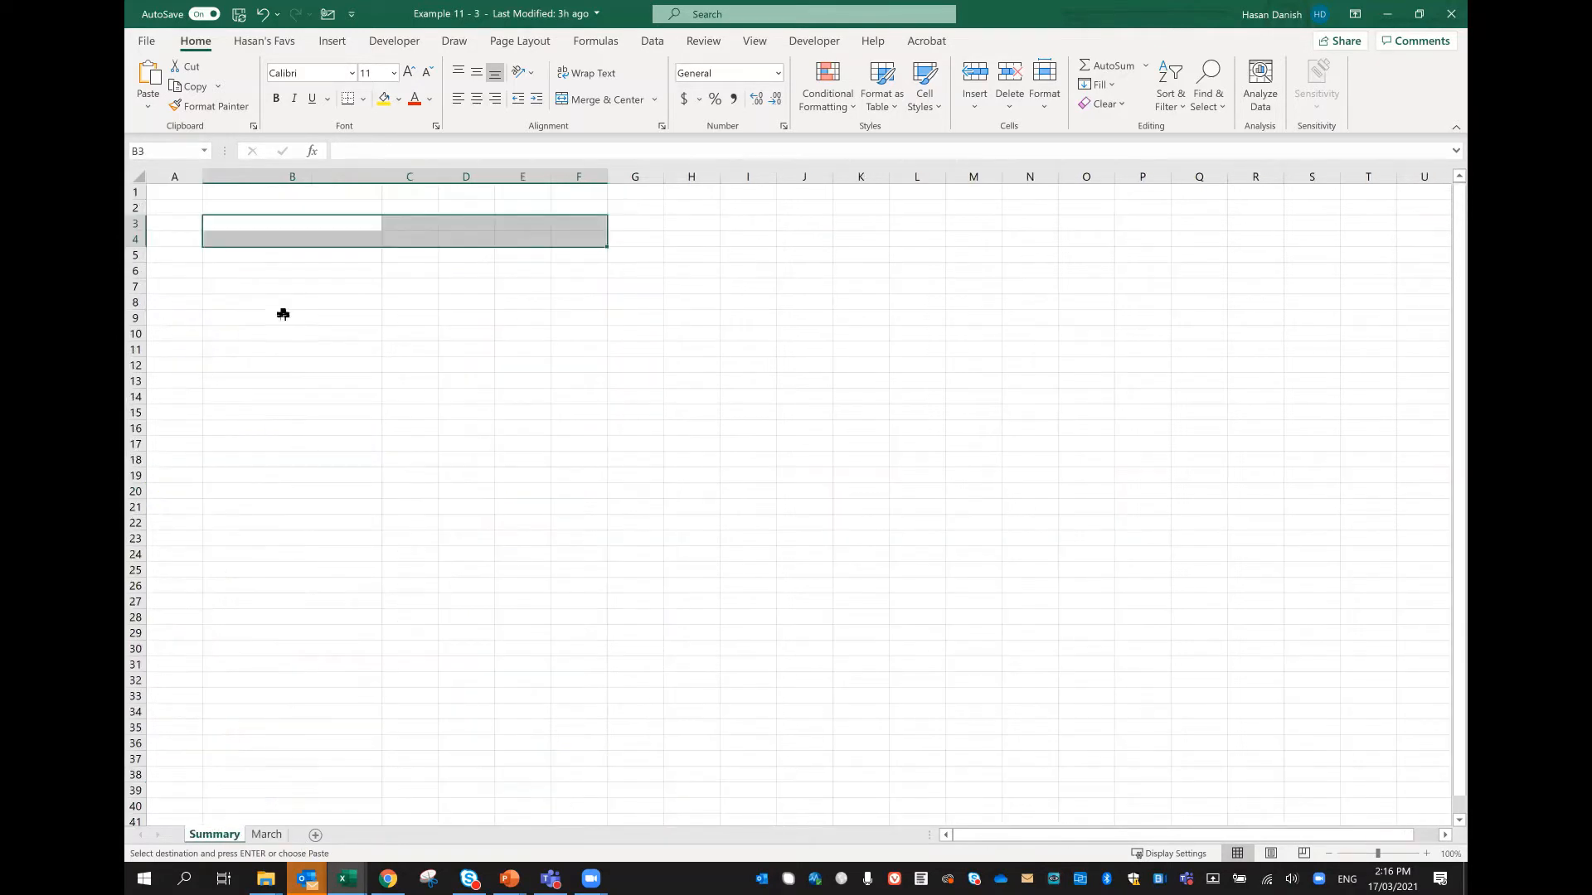
left_click(291, 224)
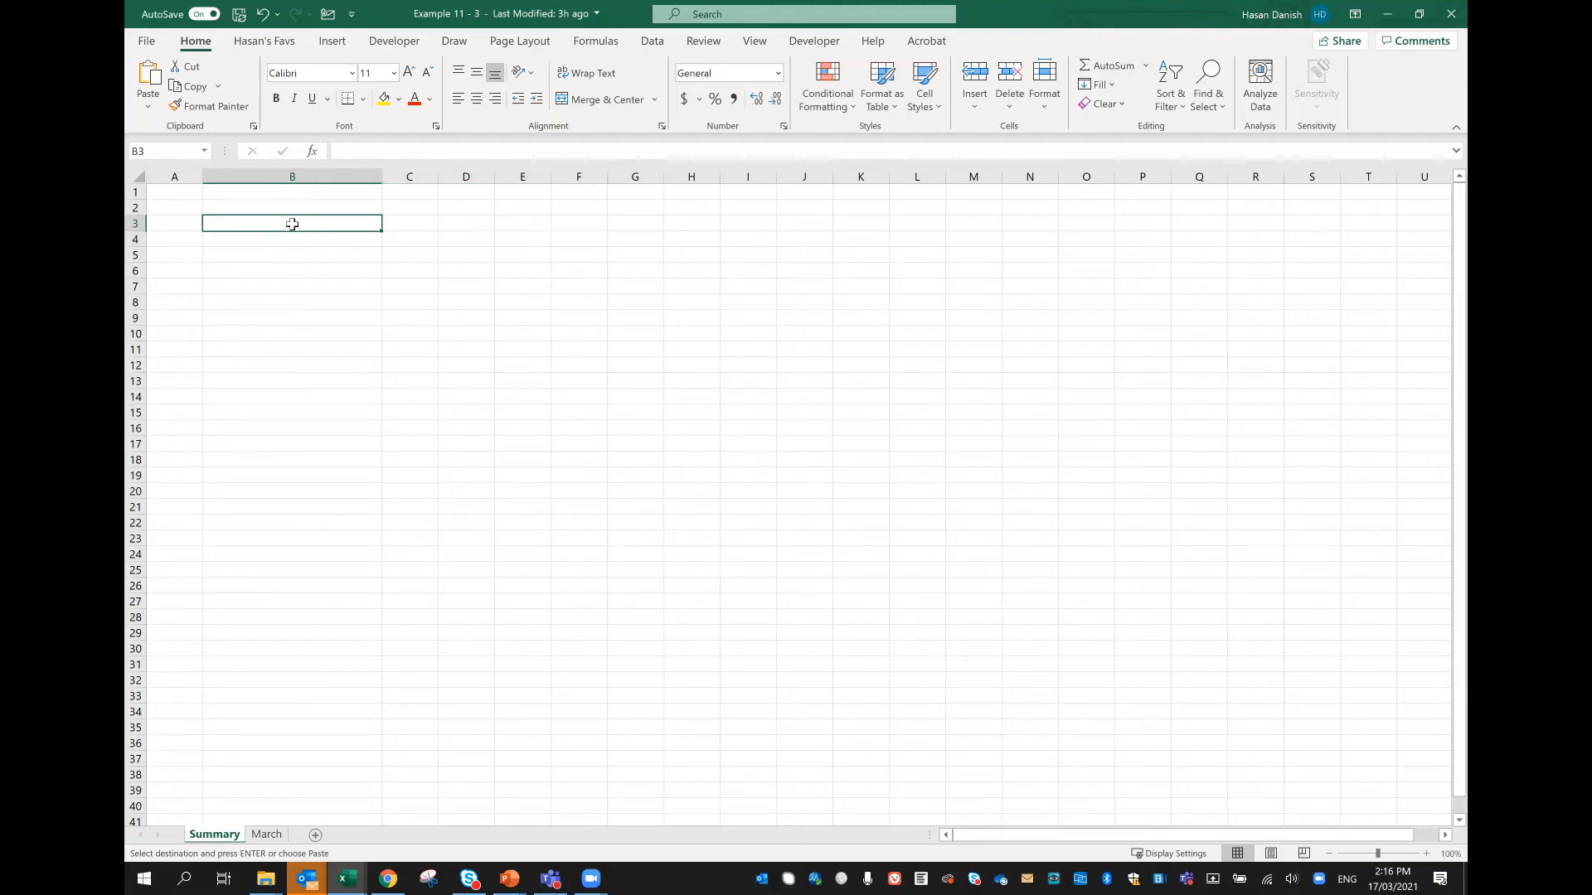
right_click(292, 226)
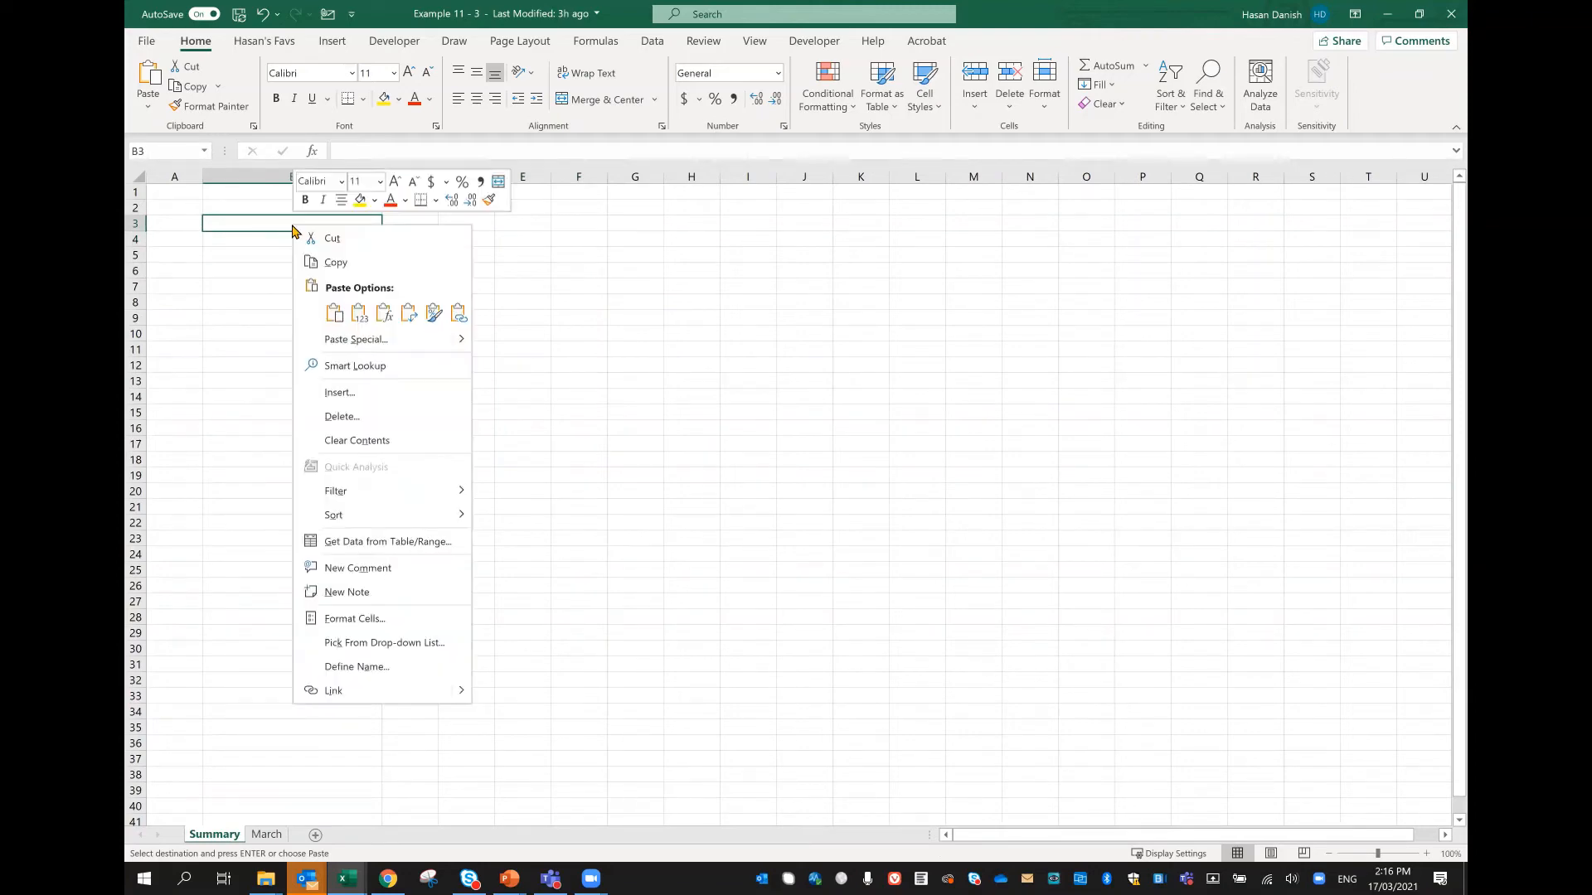
left_click(328, 342)
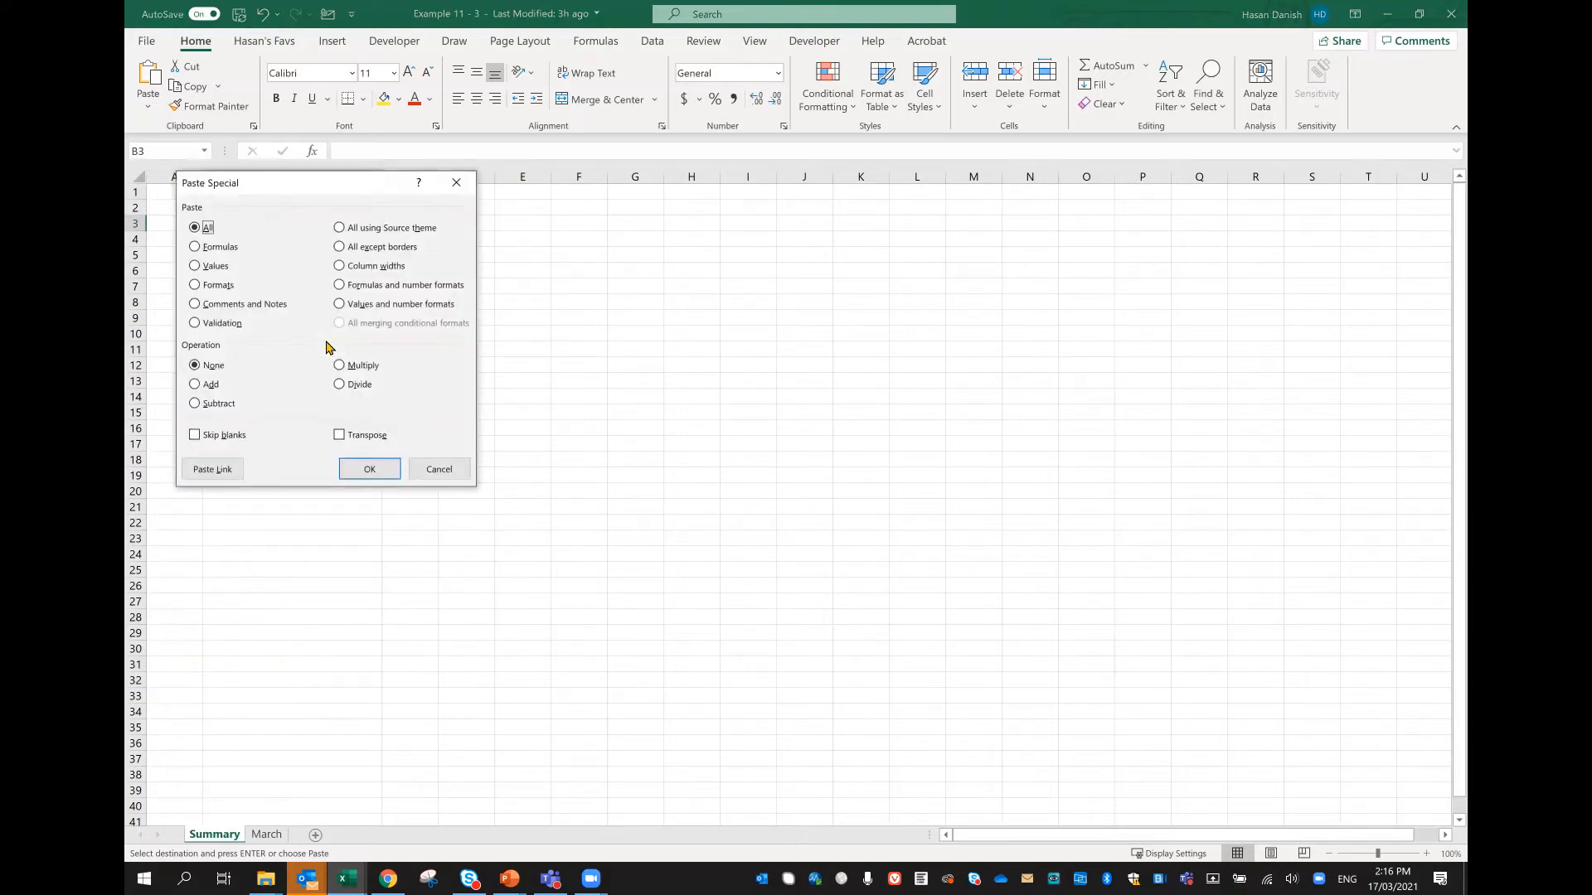
left_click(213, 470)
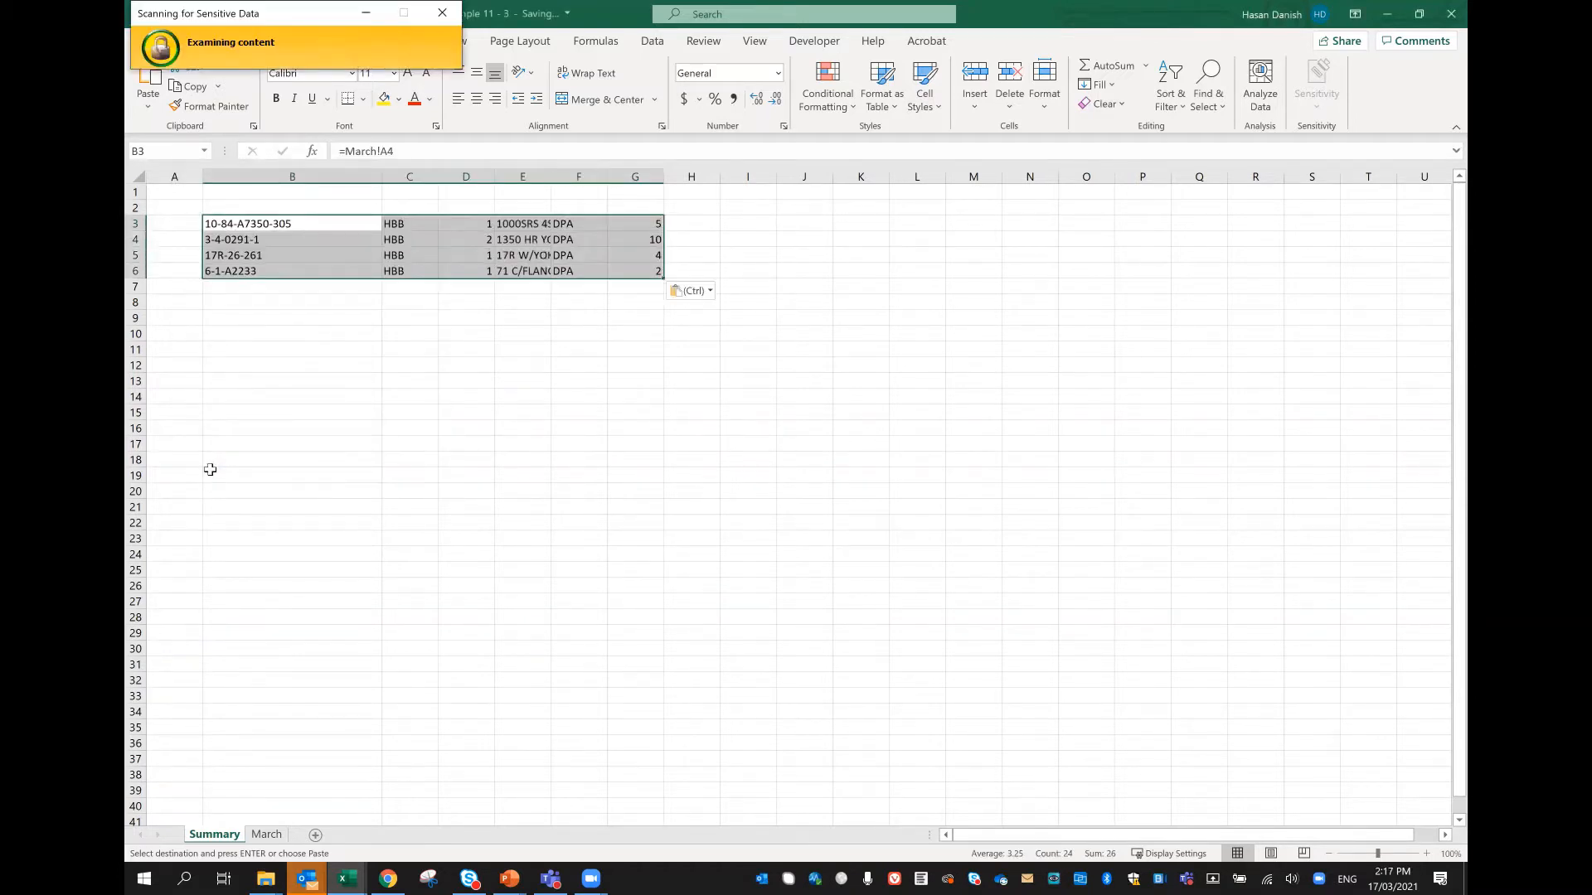
left_click(361, 246)
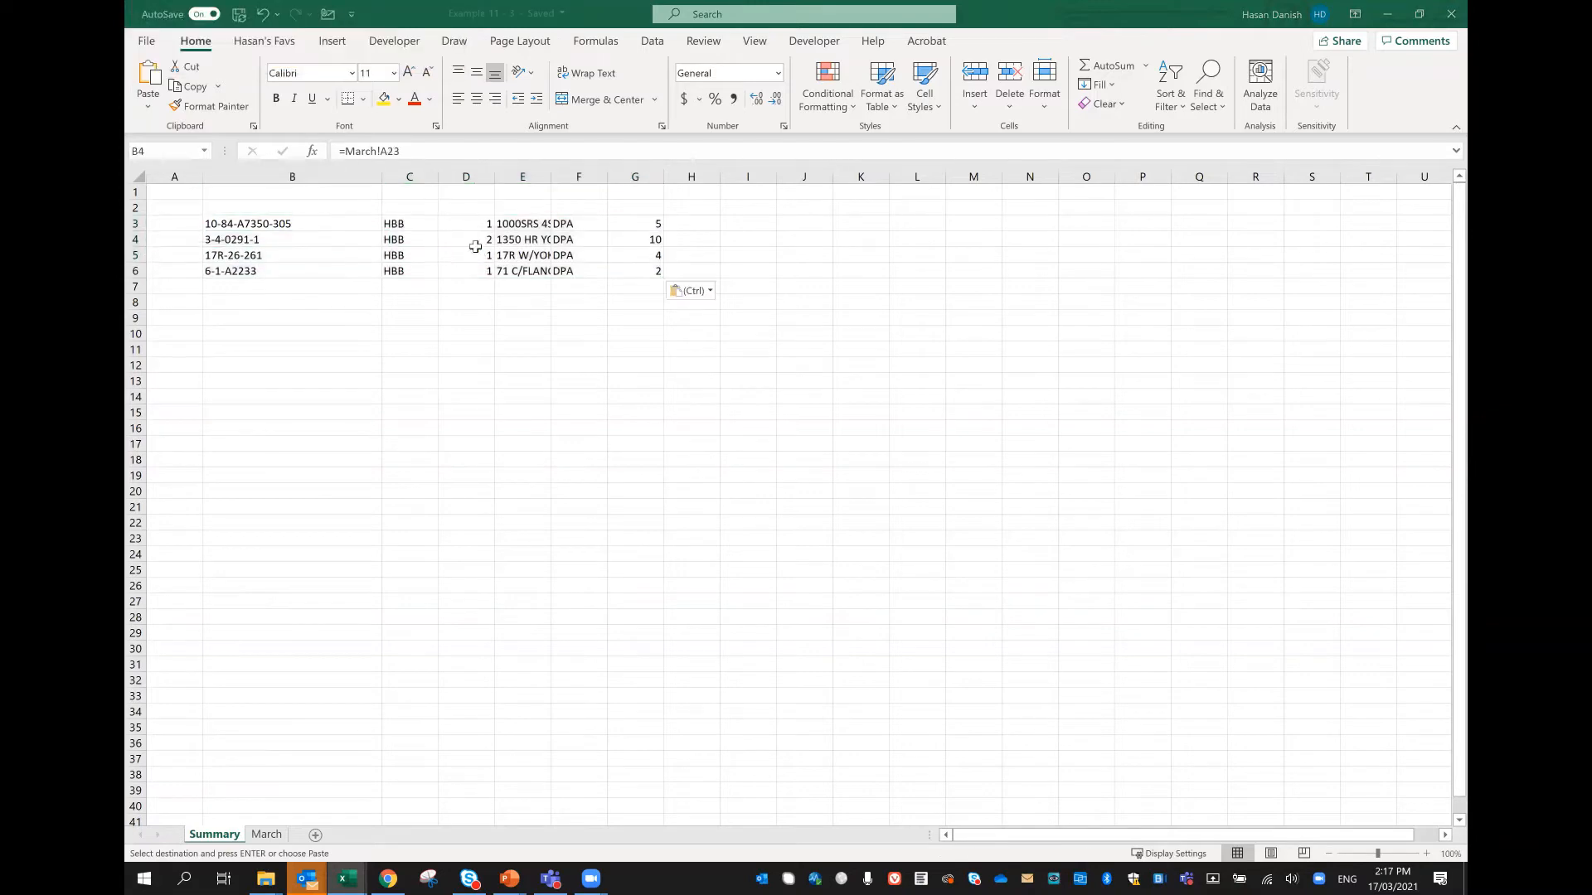
left_click(593, 254)
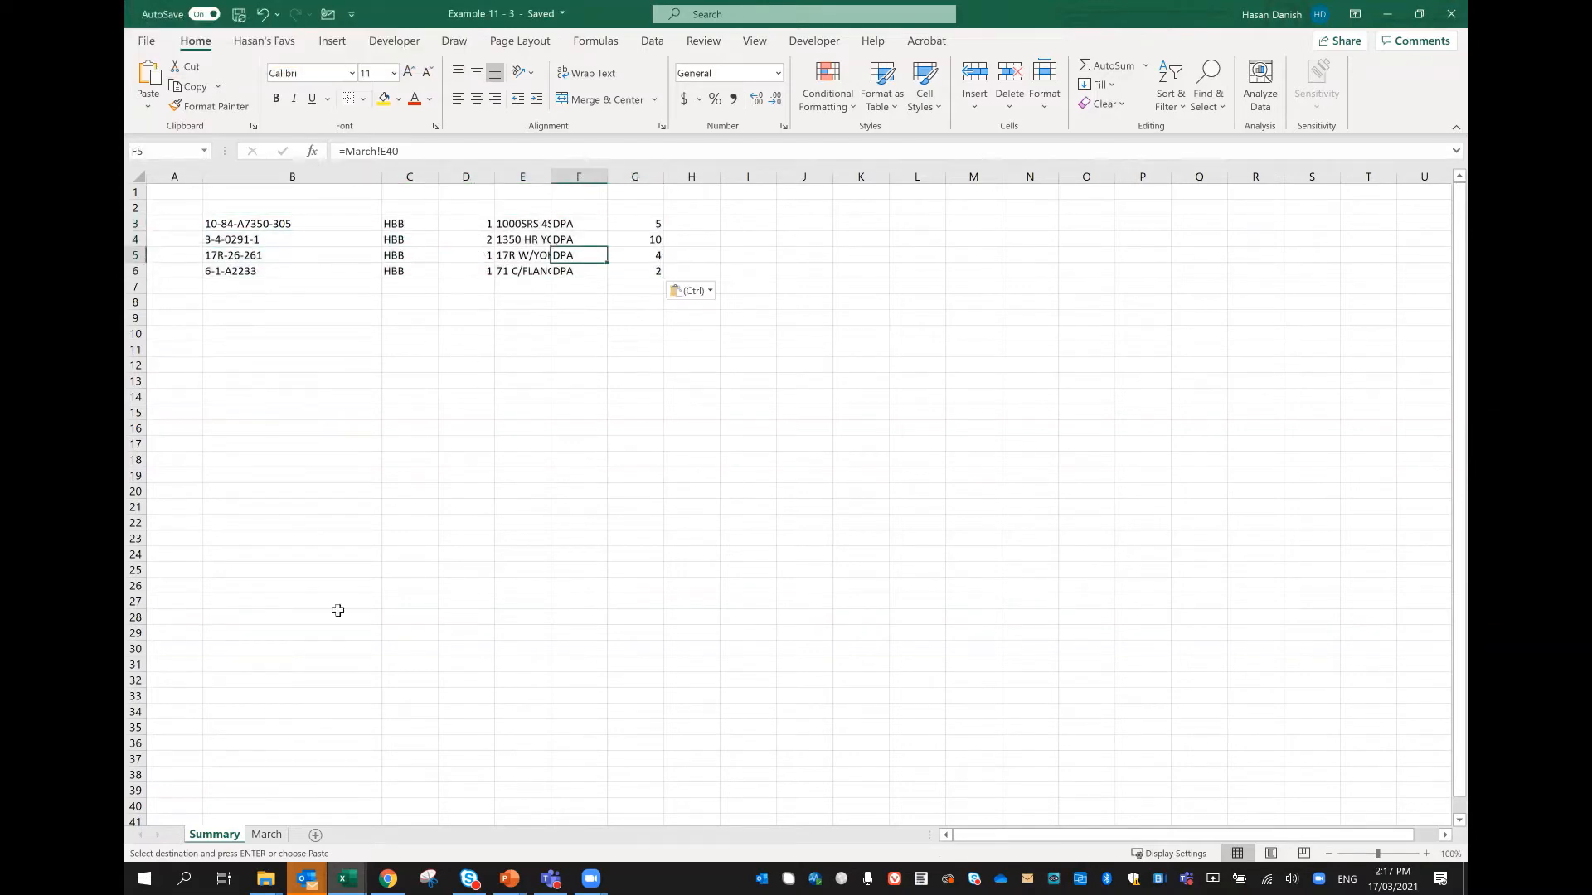
Step: Replace the description in cell D40 of the March worksheet with a person's full name
left_click(266, 834)
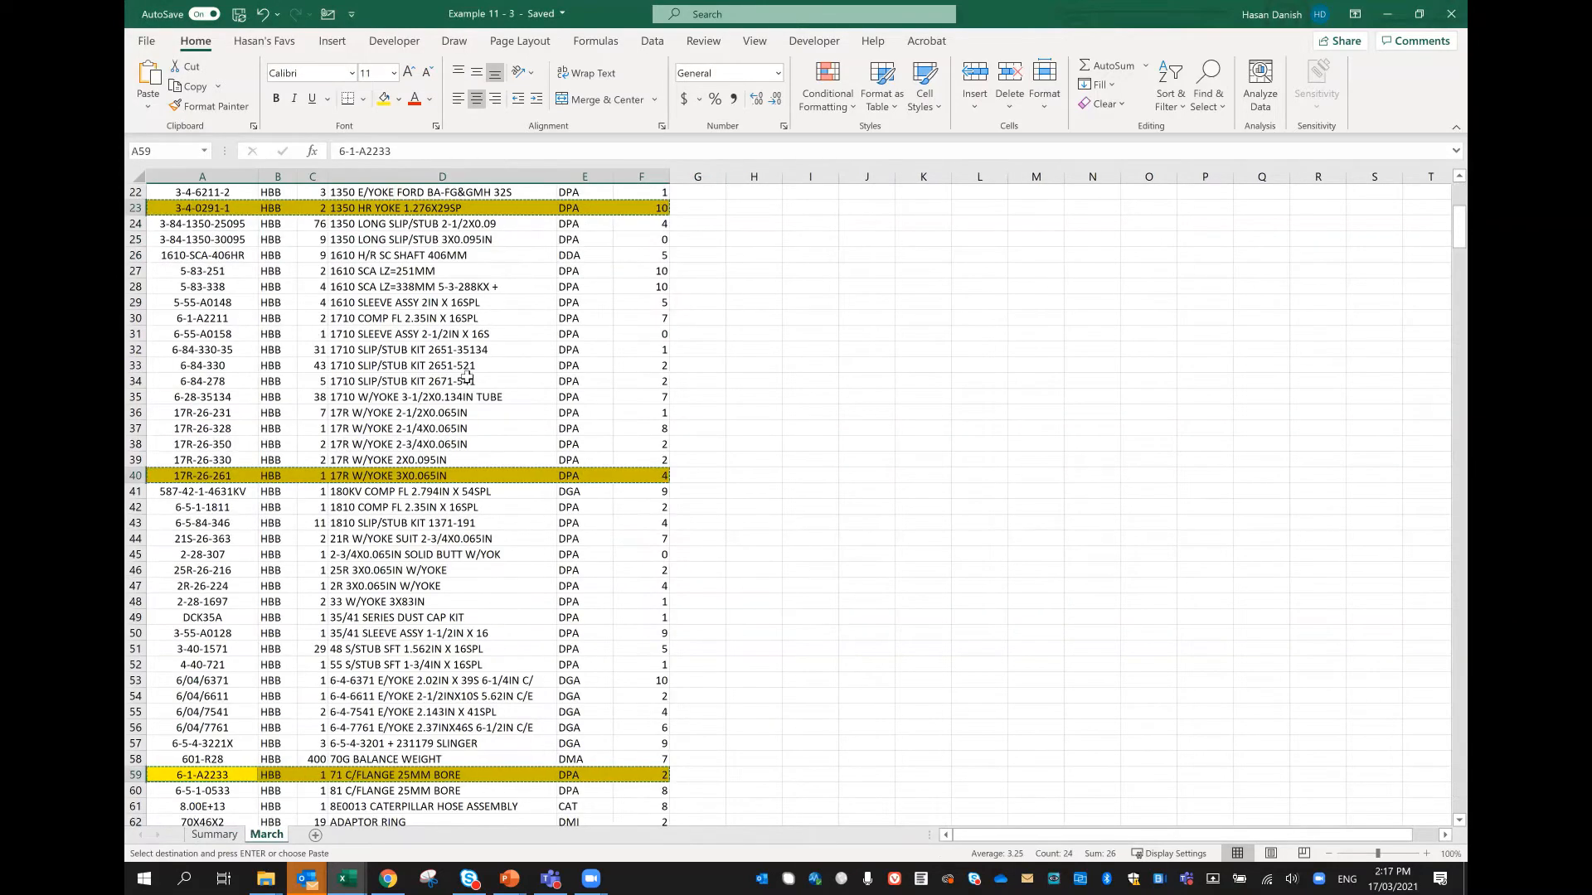
left_click(368, 479)
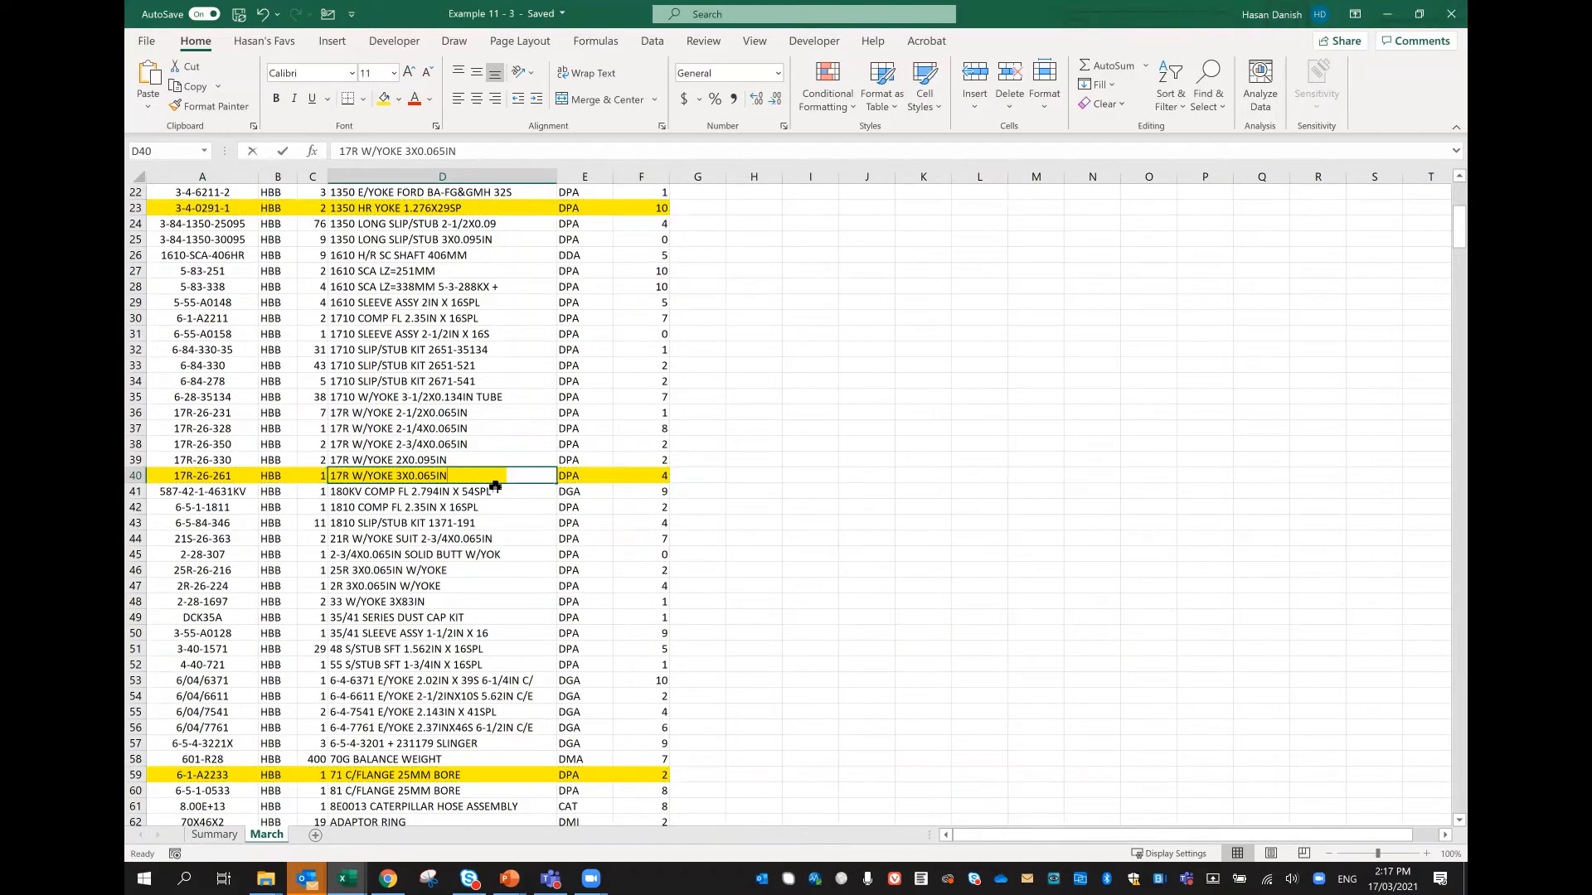
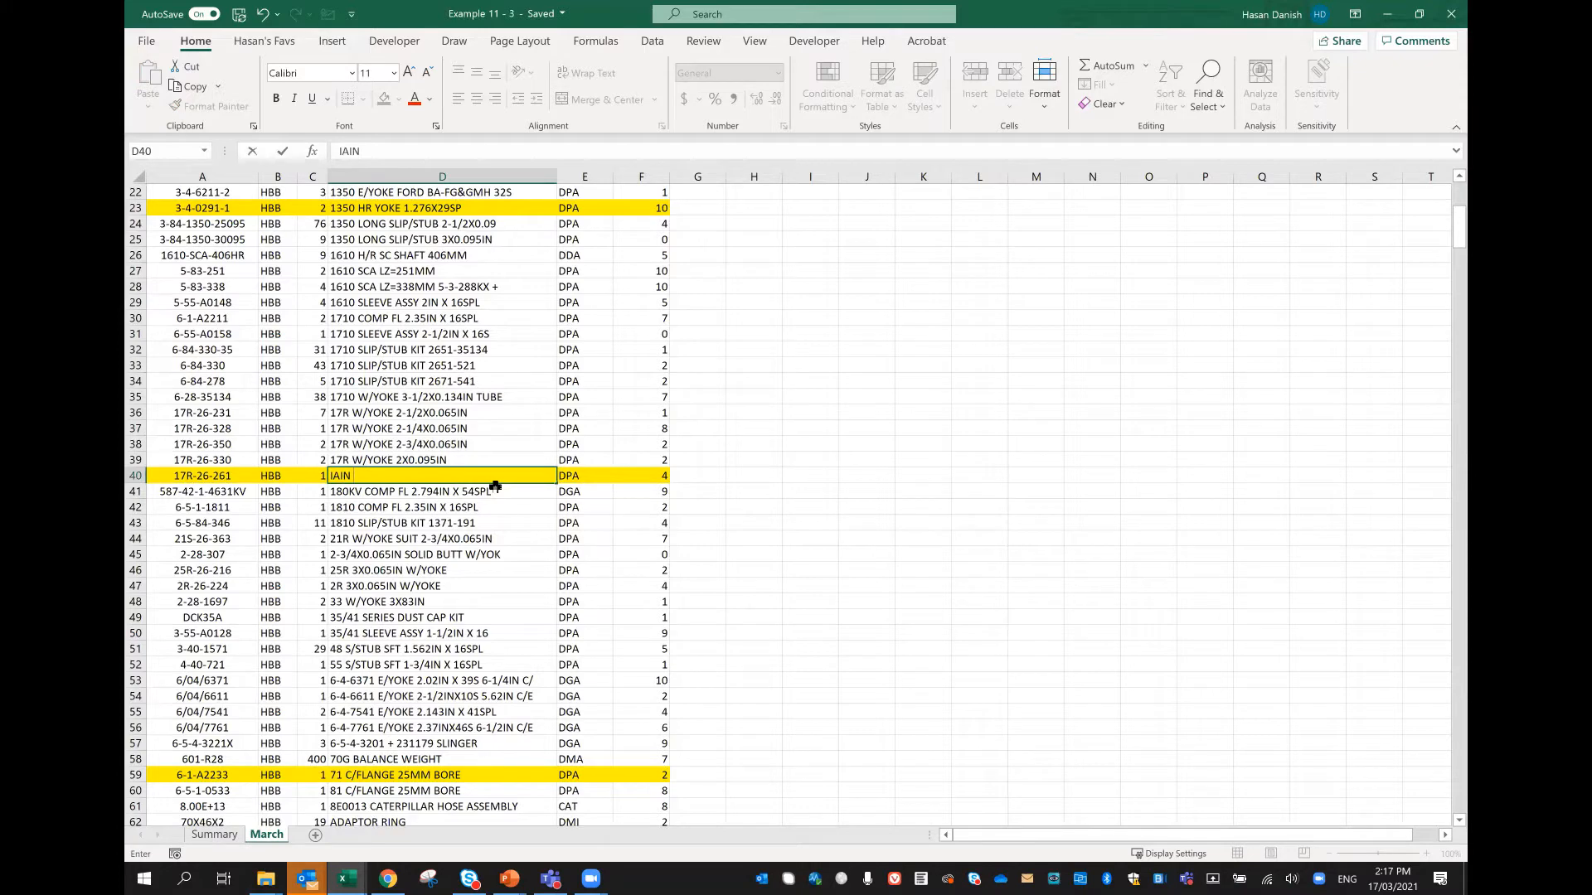
key("Return")
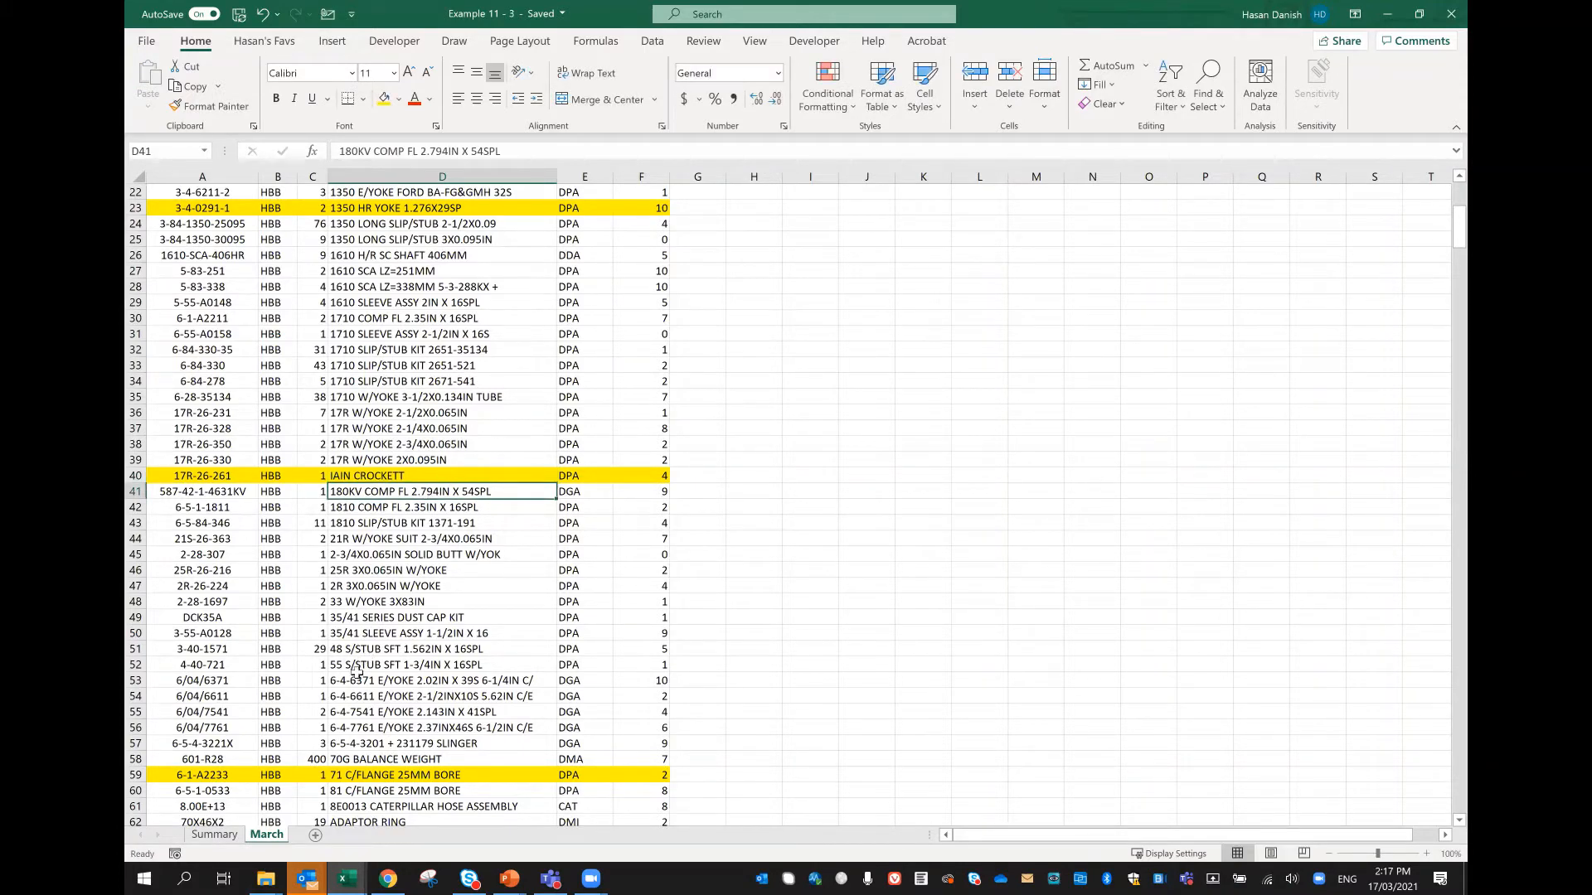
Step: AutoFit column E of the Summary worksheet and select the linked description in cell E5
left_click(215, 834)
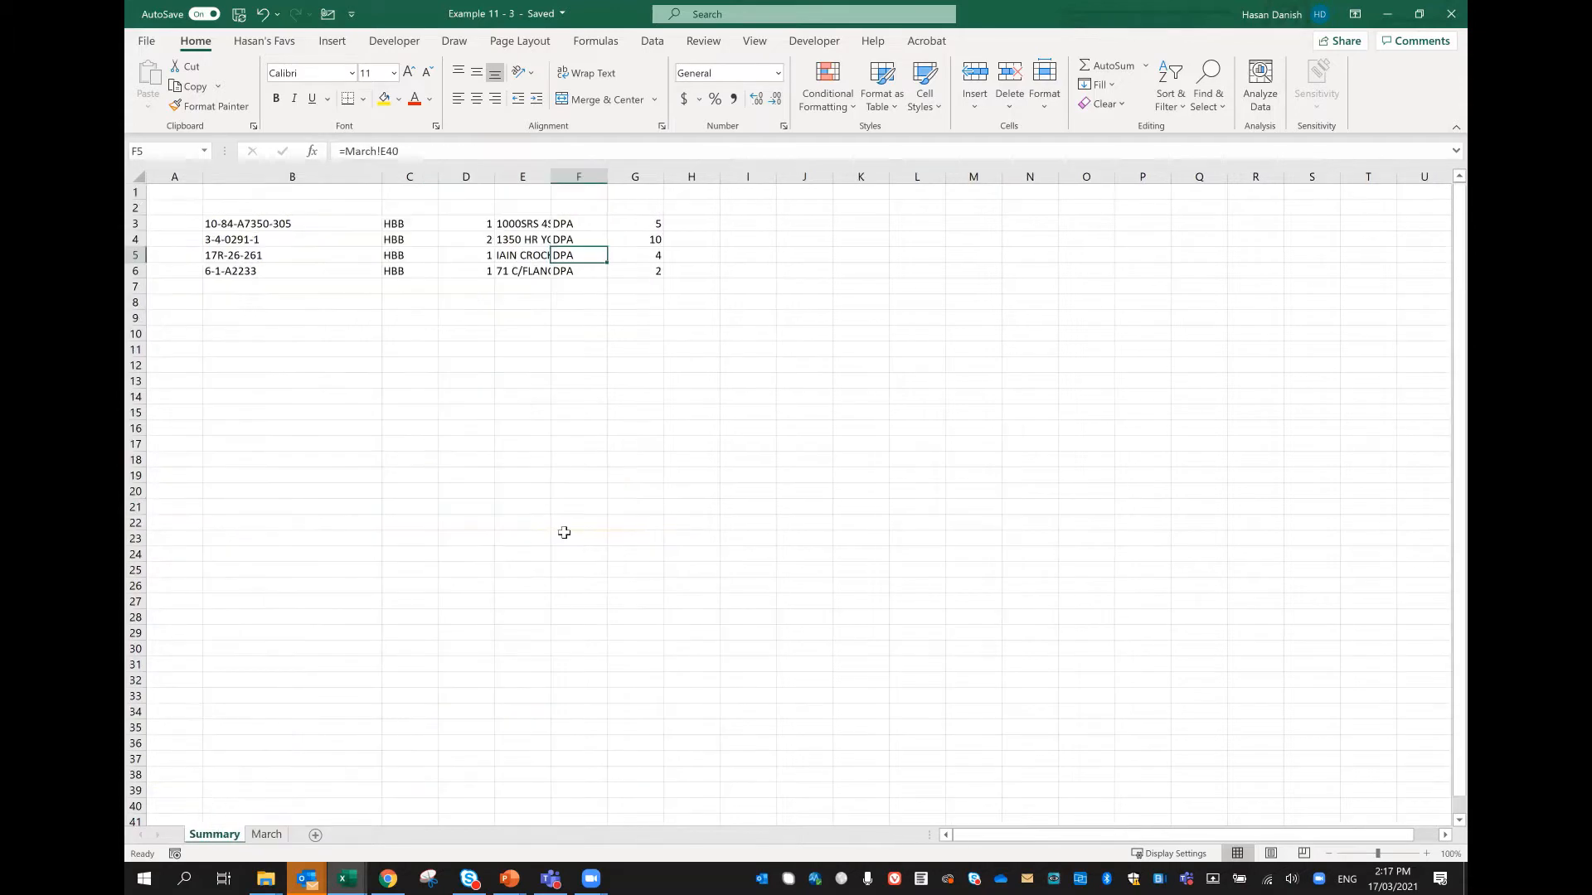
double_click(549, 179)
key("Left")
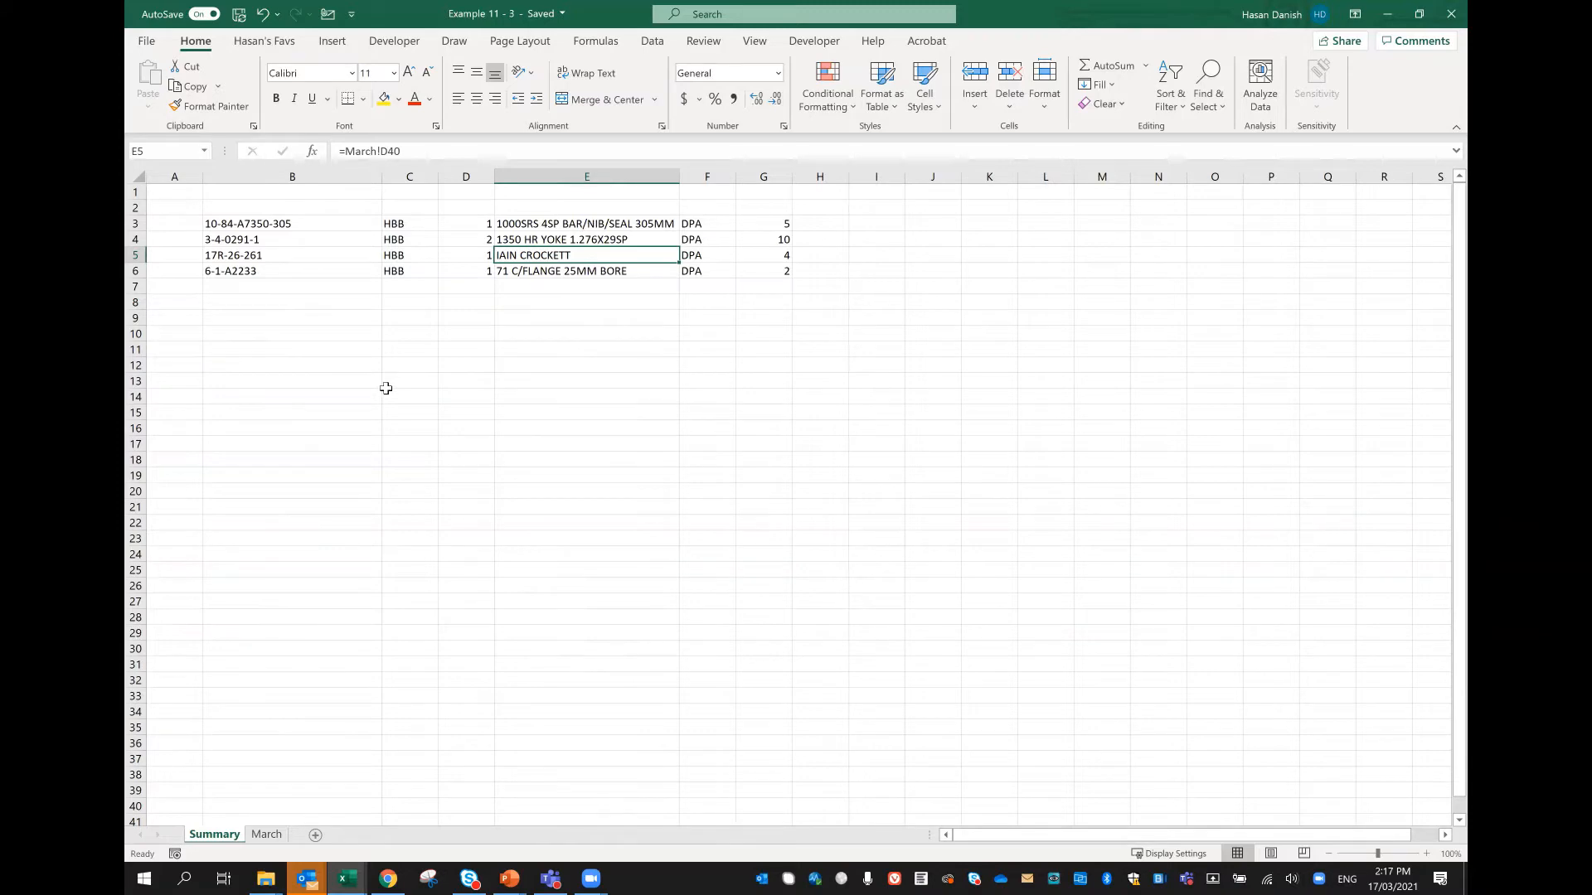
Step: Copy A23:F23 from the March worksheet and paste it as links into the Summary worksheet from cell B10 using Paste Special
left_click(266, 834)
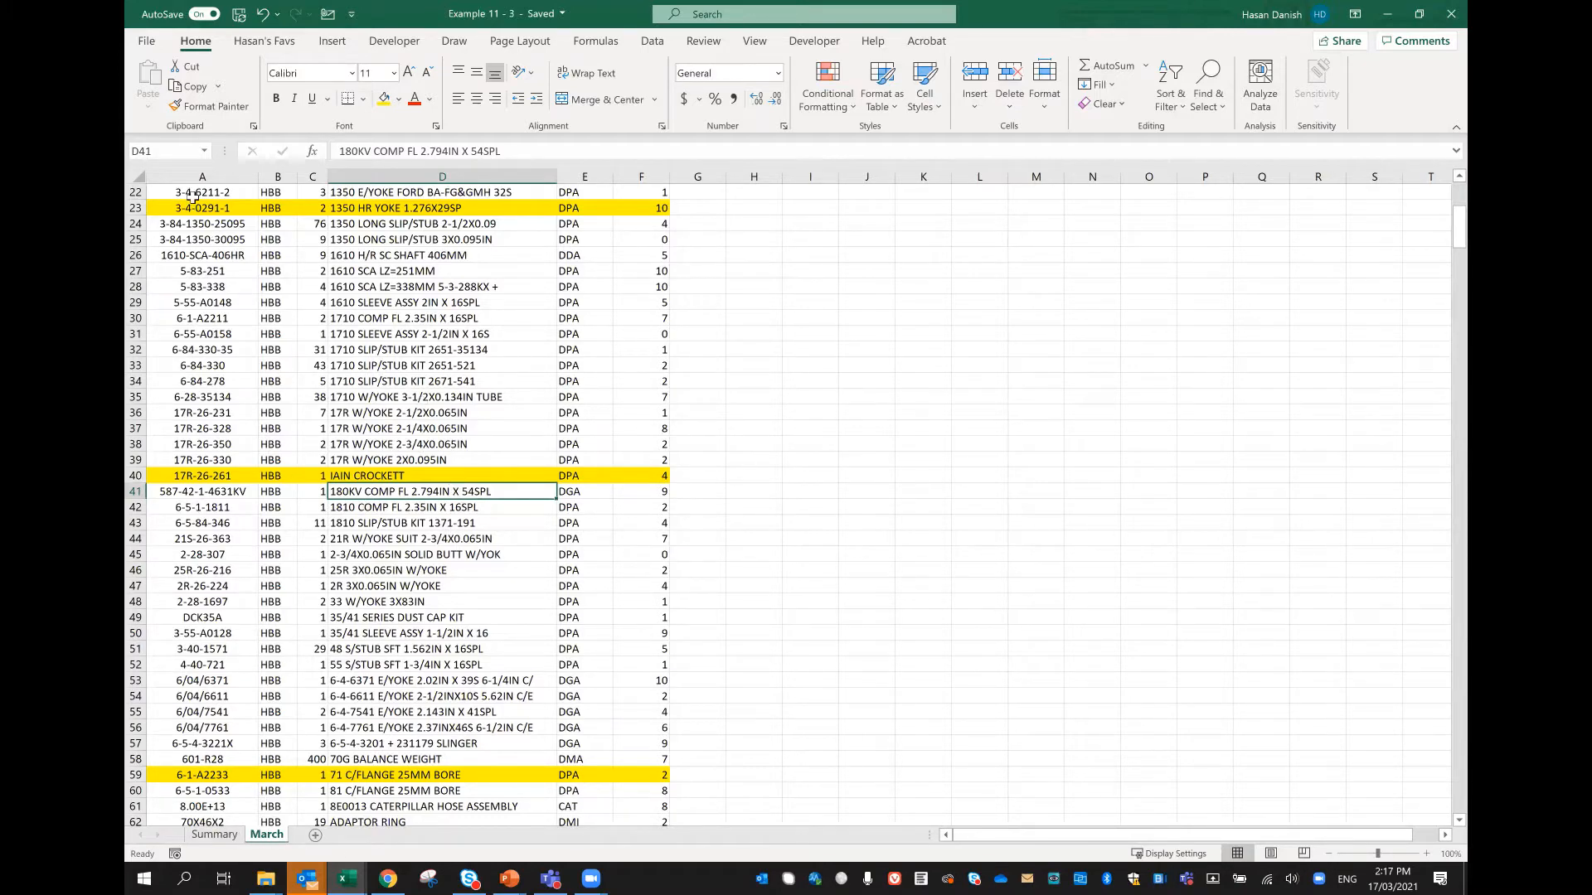
left_click_drag(203, 207, 665, 210)
key("ctrl+c")
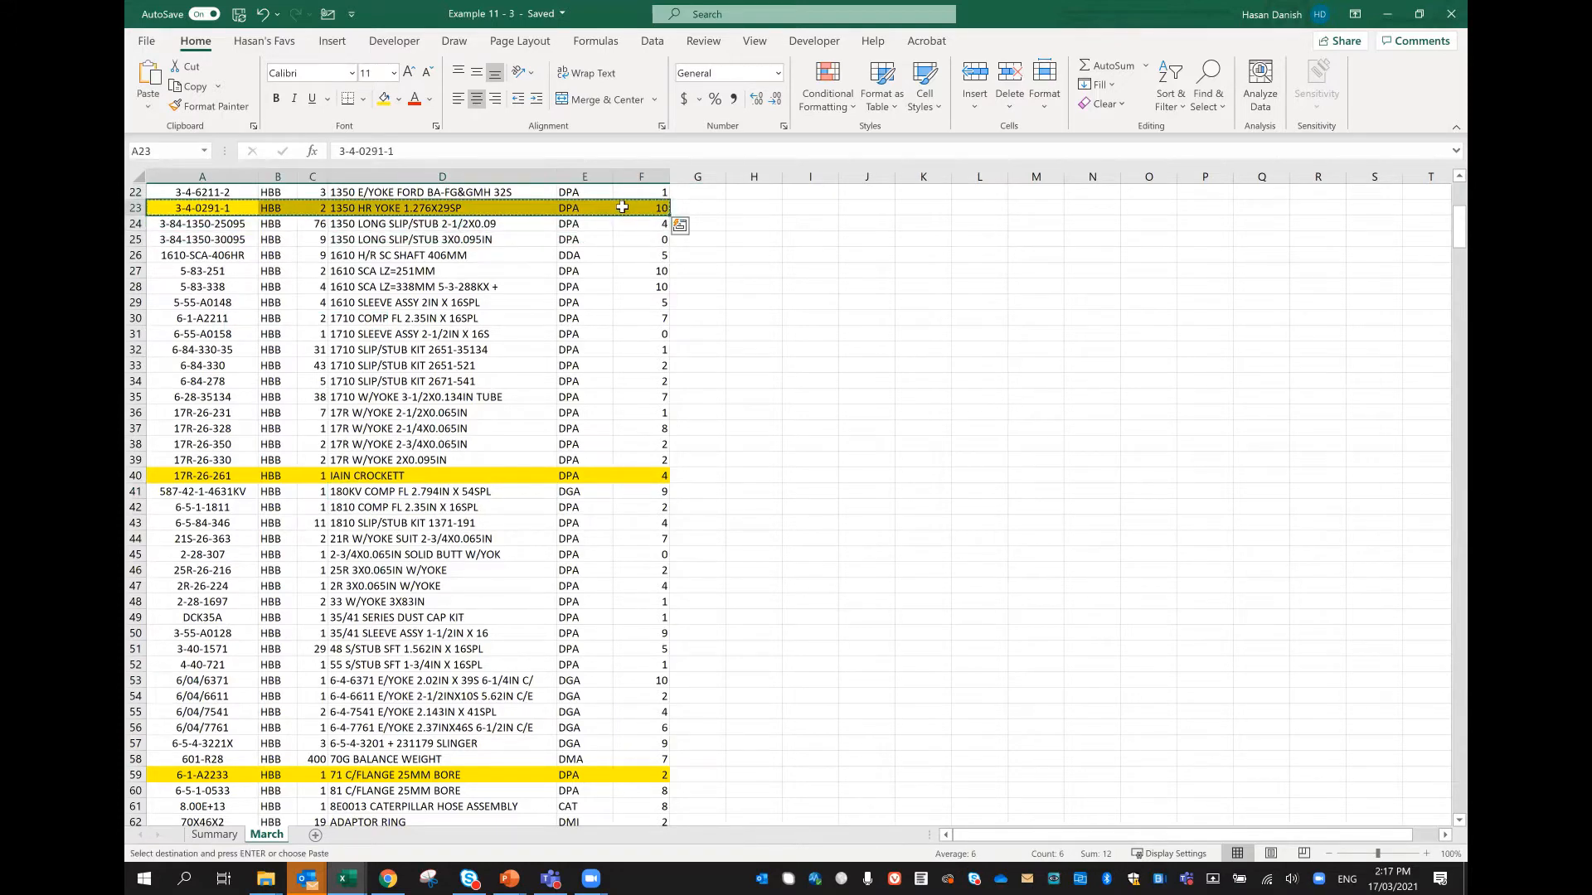
key("ctrl+Page_Up")
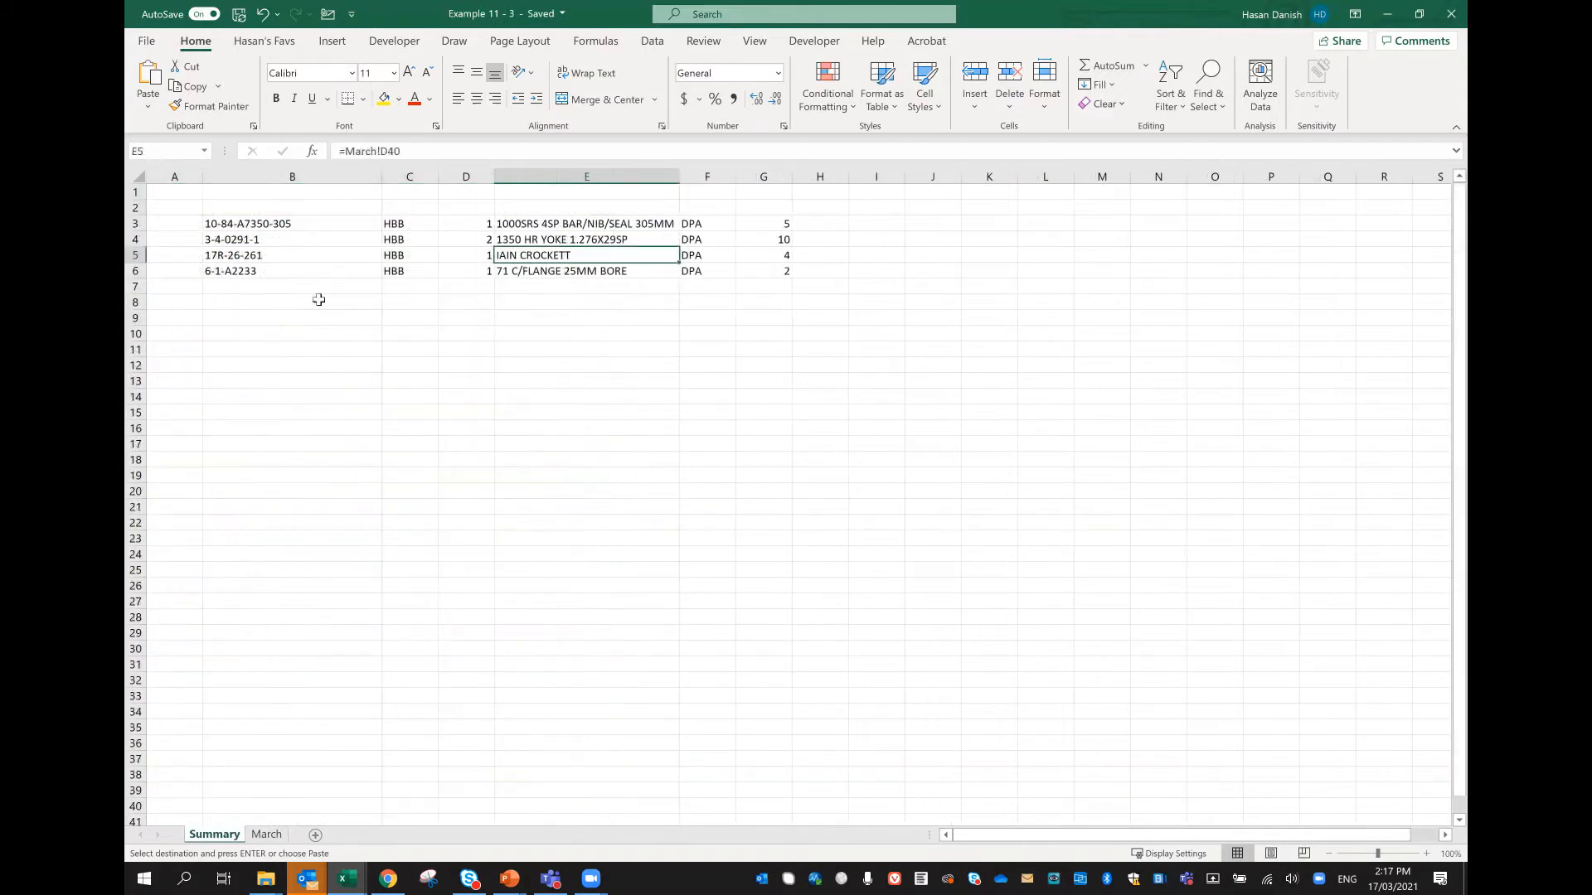
left_click(286, 335)
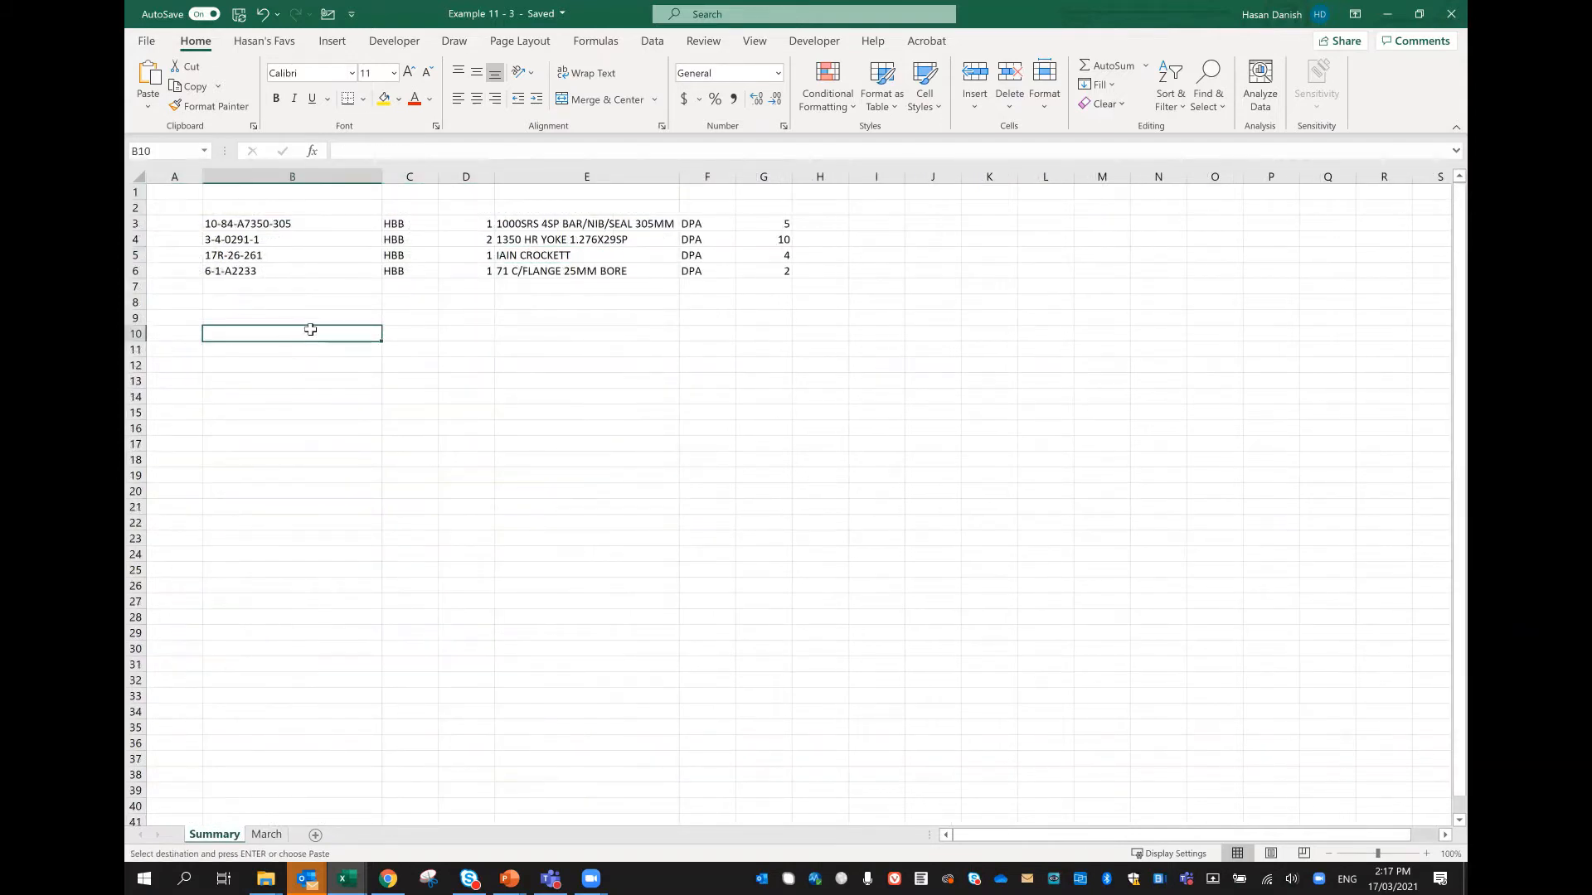
right_click(311, 330)
left_click(398, 445)
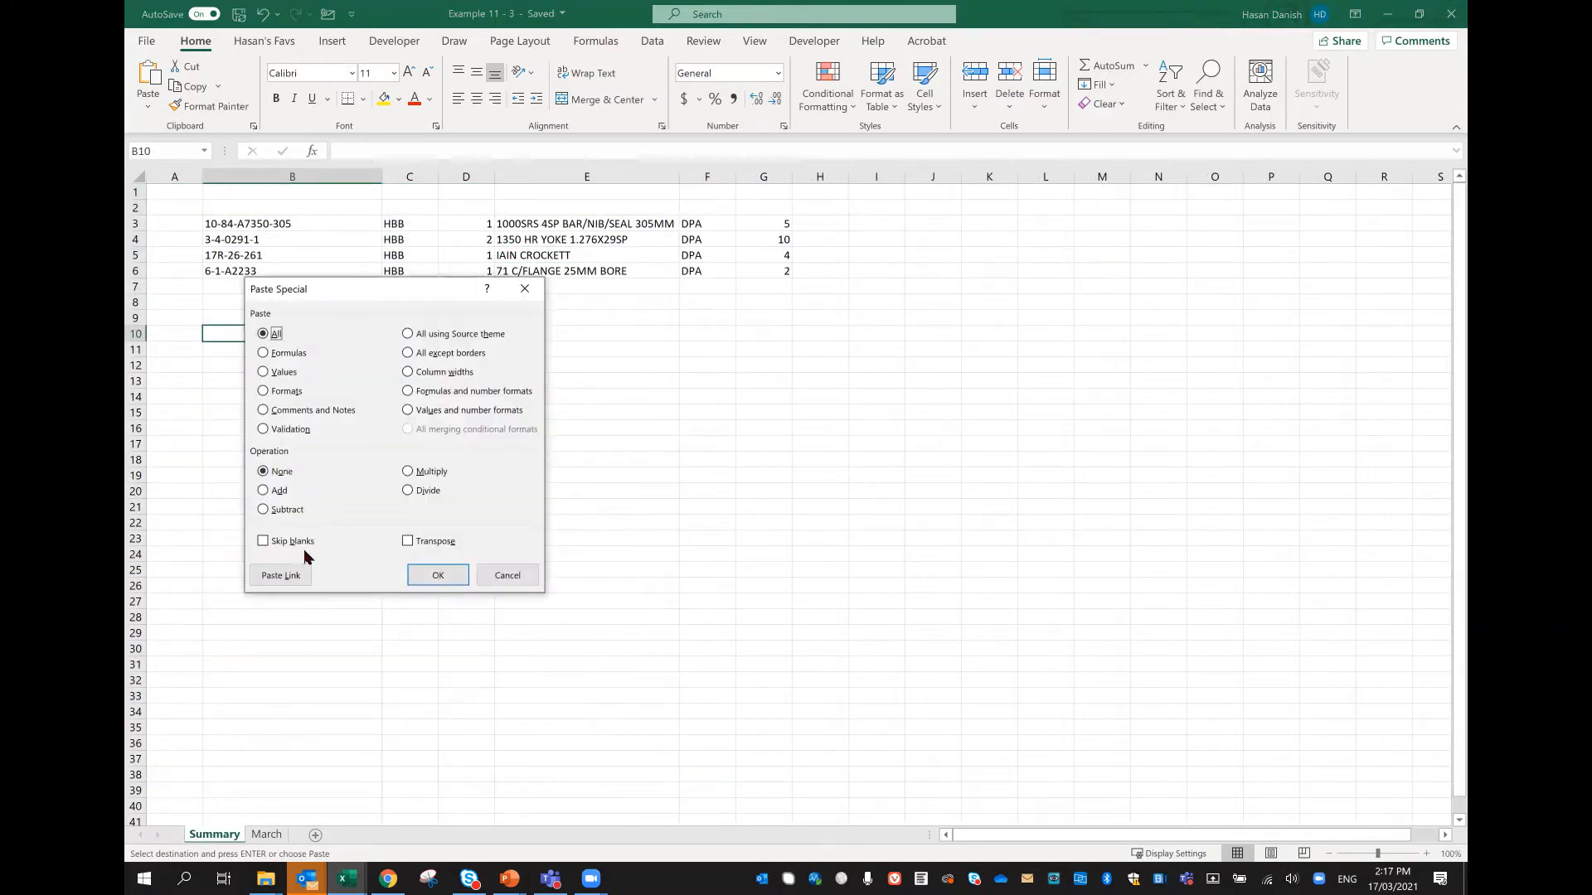
left_click(282, 576)
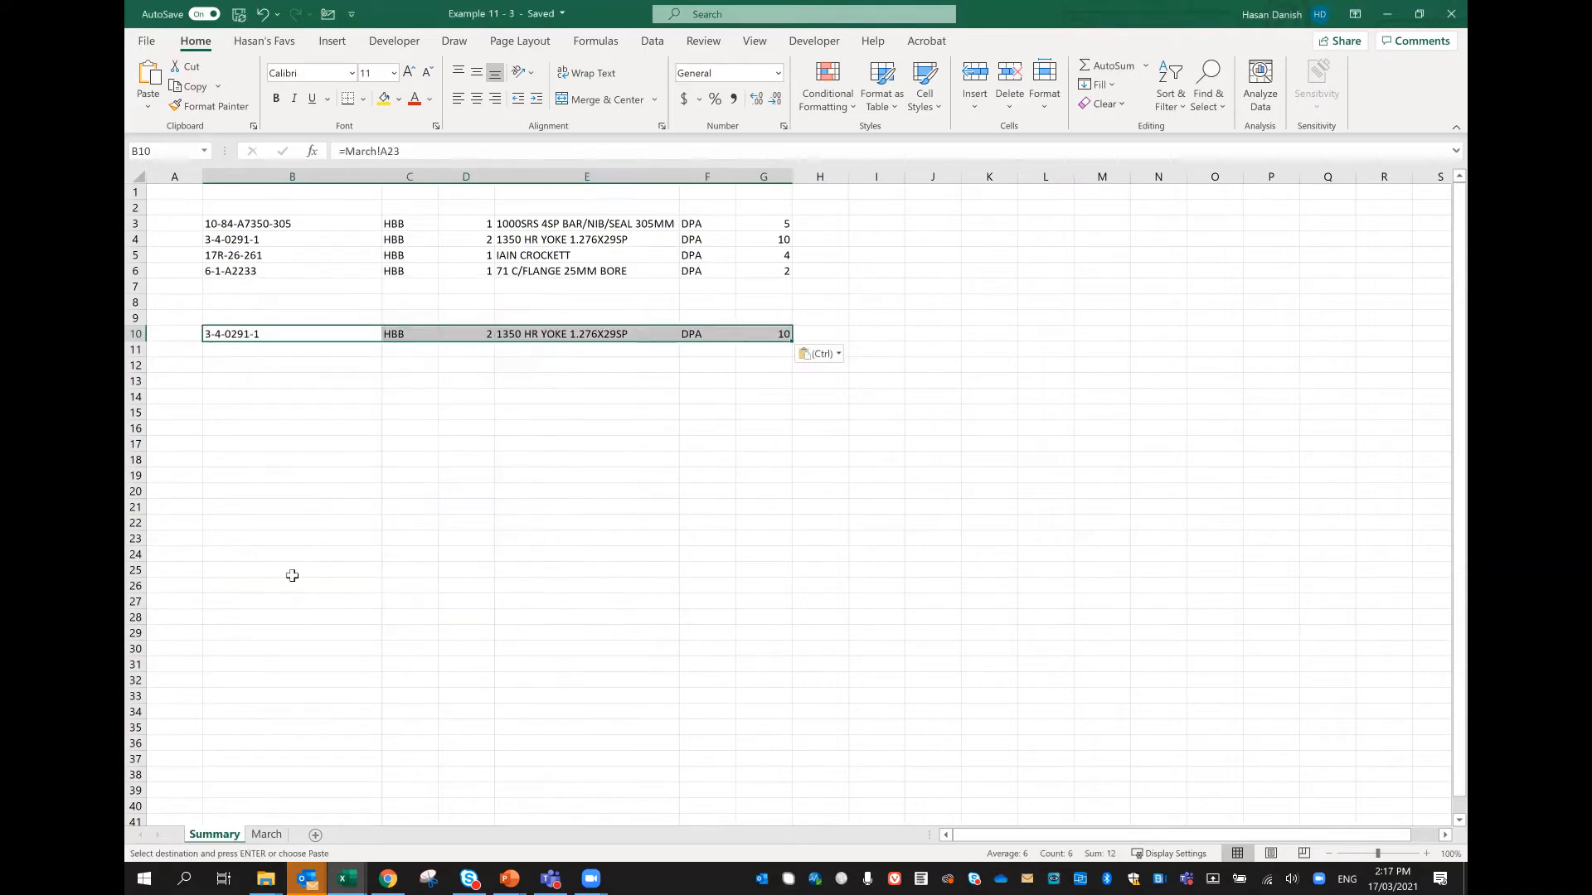
Step: Select and copy the highlighted rows 23, 40, 59 and 124, columns A to F, together in the March worksheet
left_click(272, 835)
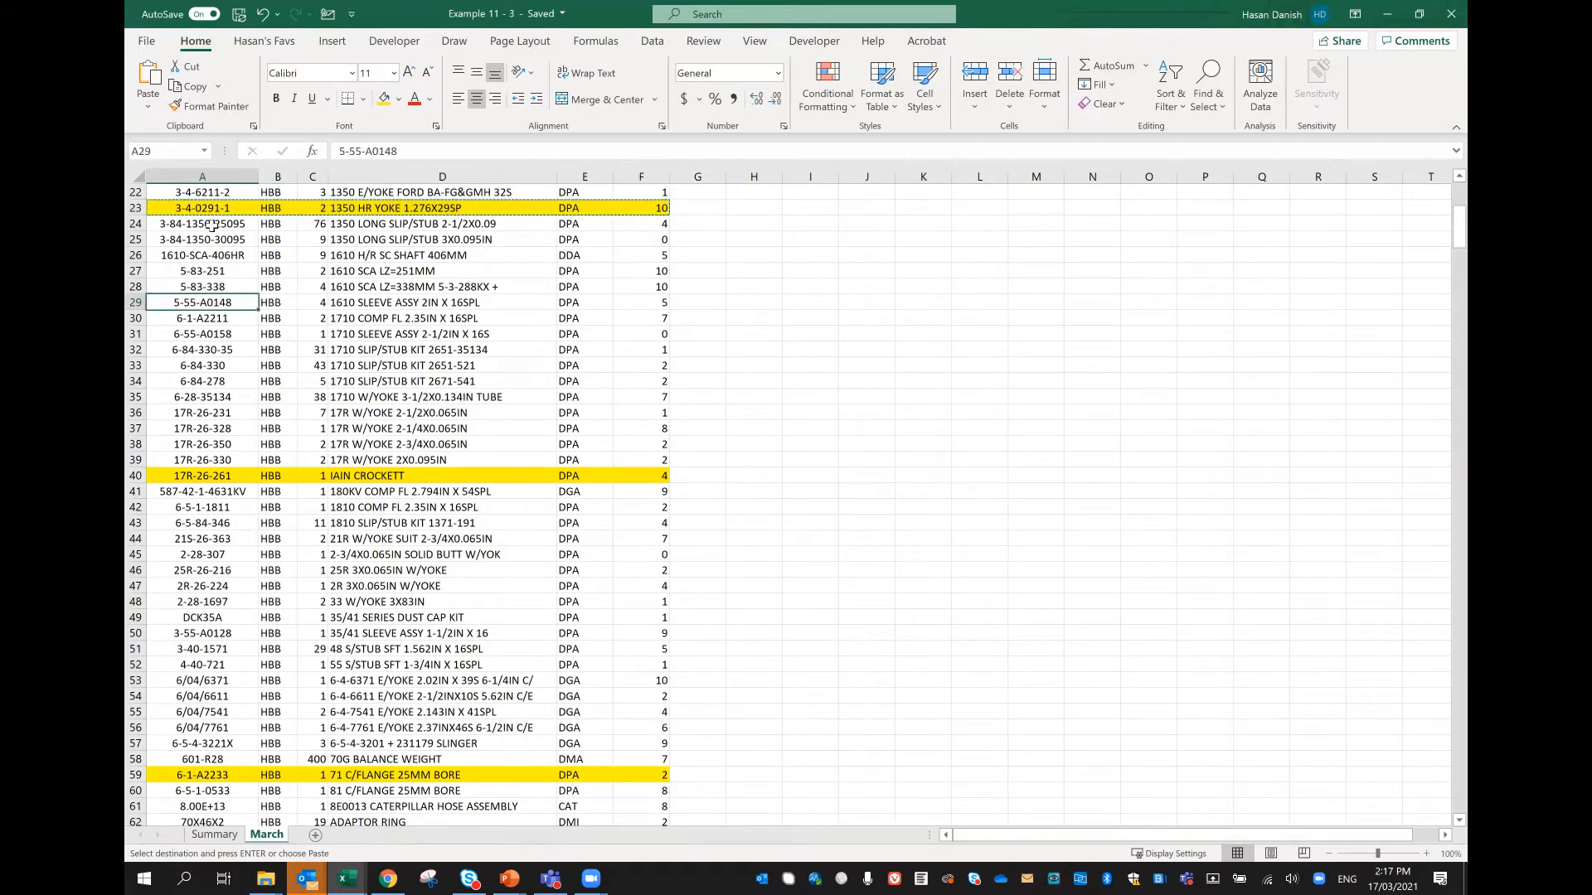
left_click_drag(214, 208, 627, 208)
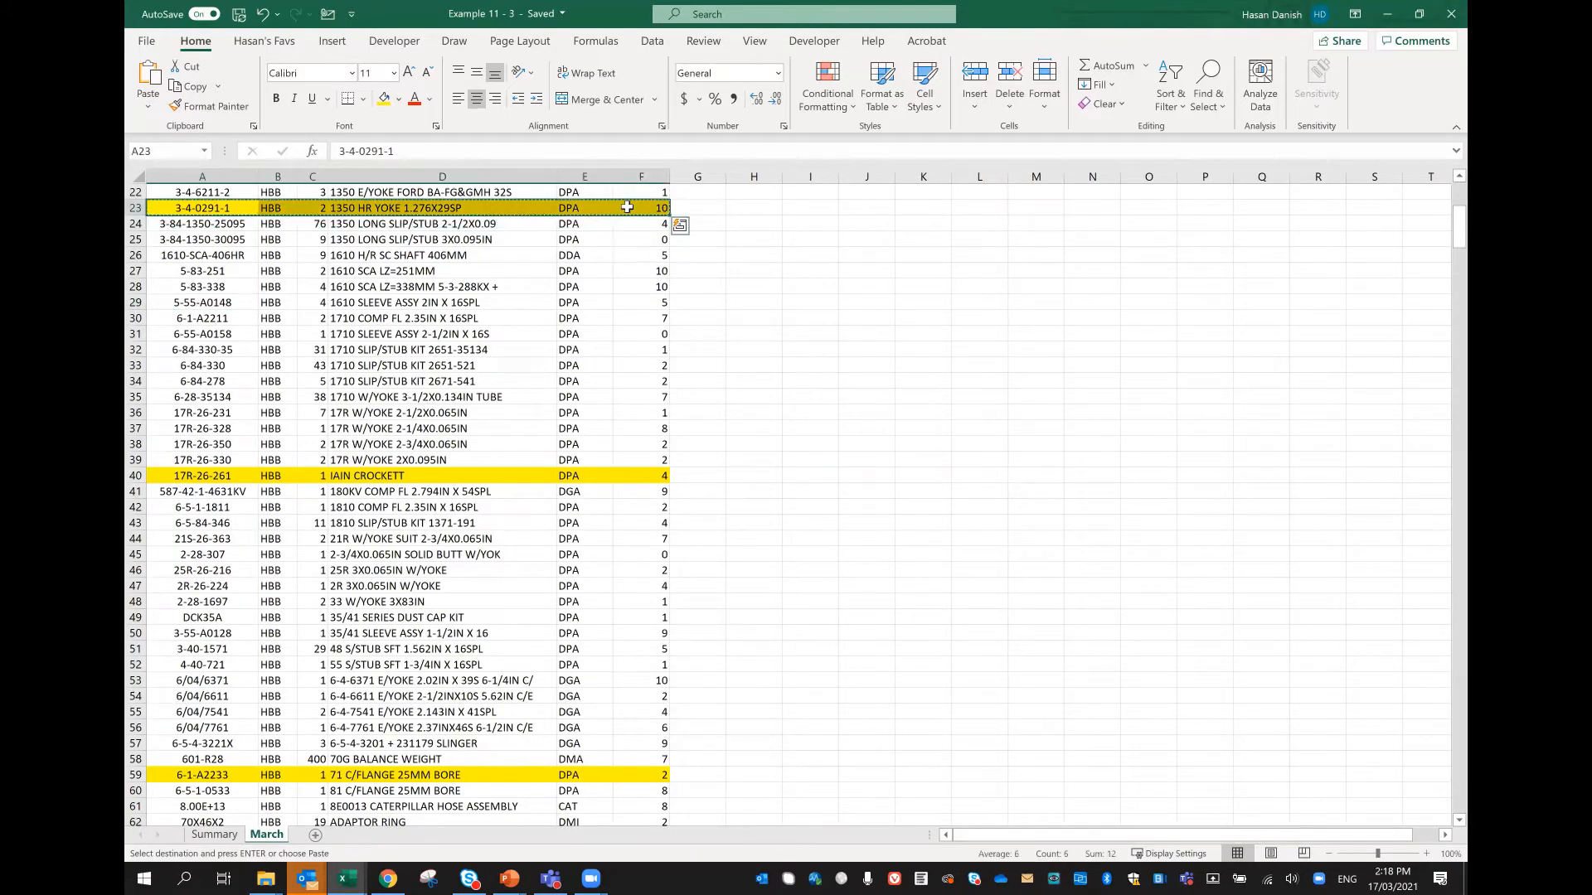
left_click_drag(187, 475, 636, 475)
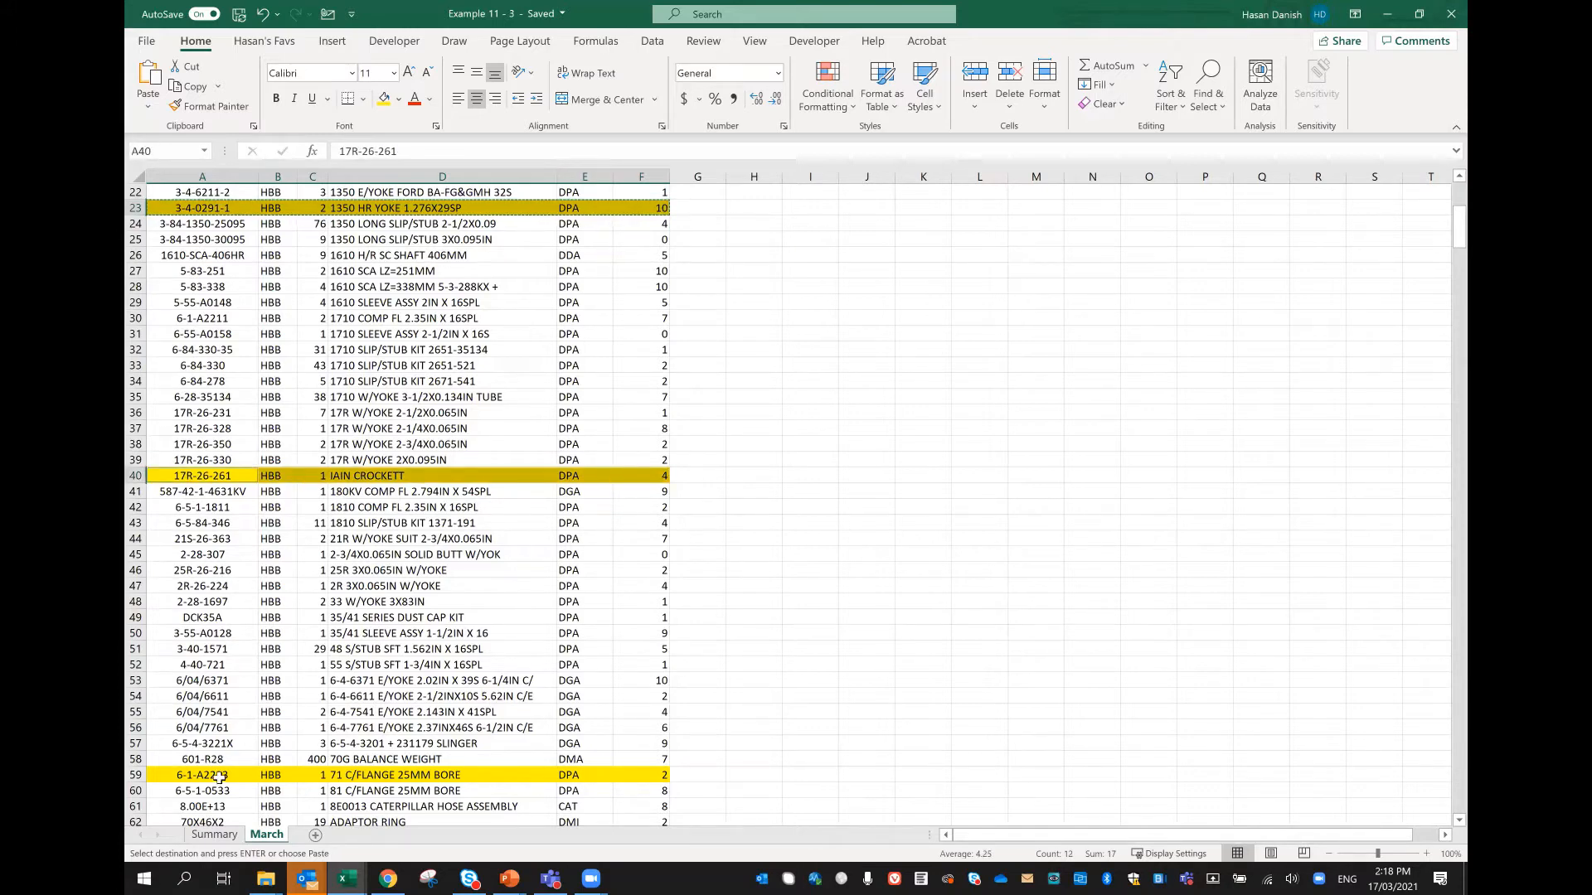
left_click_drag(220, 777, 640, 775)
scroll(449, 676, "down", 1)
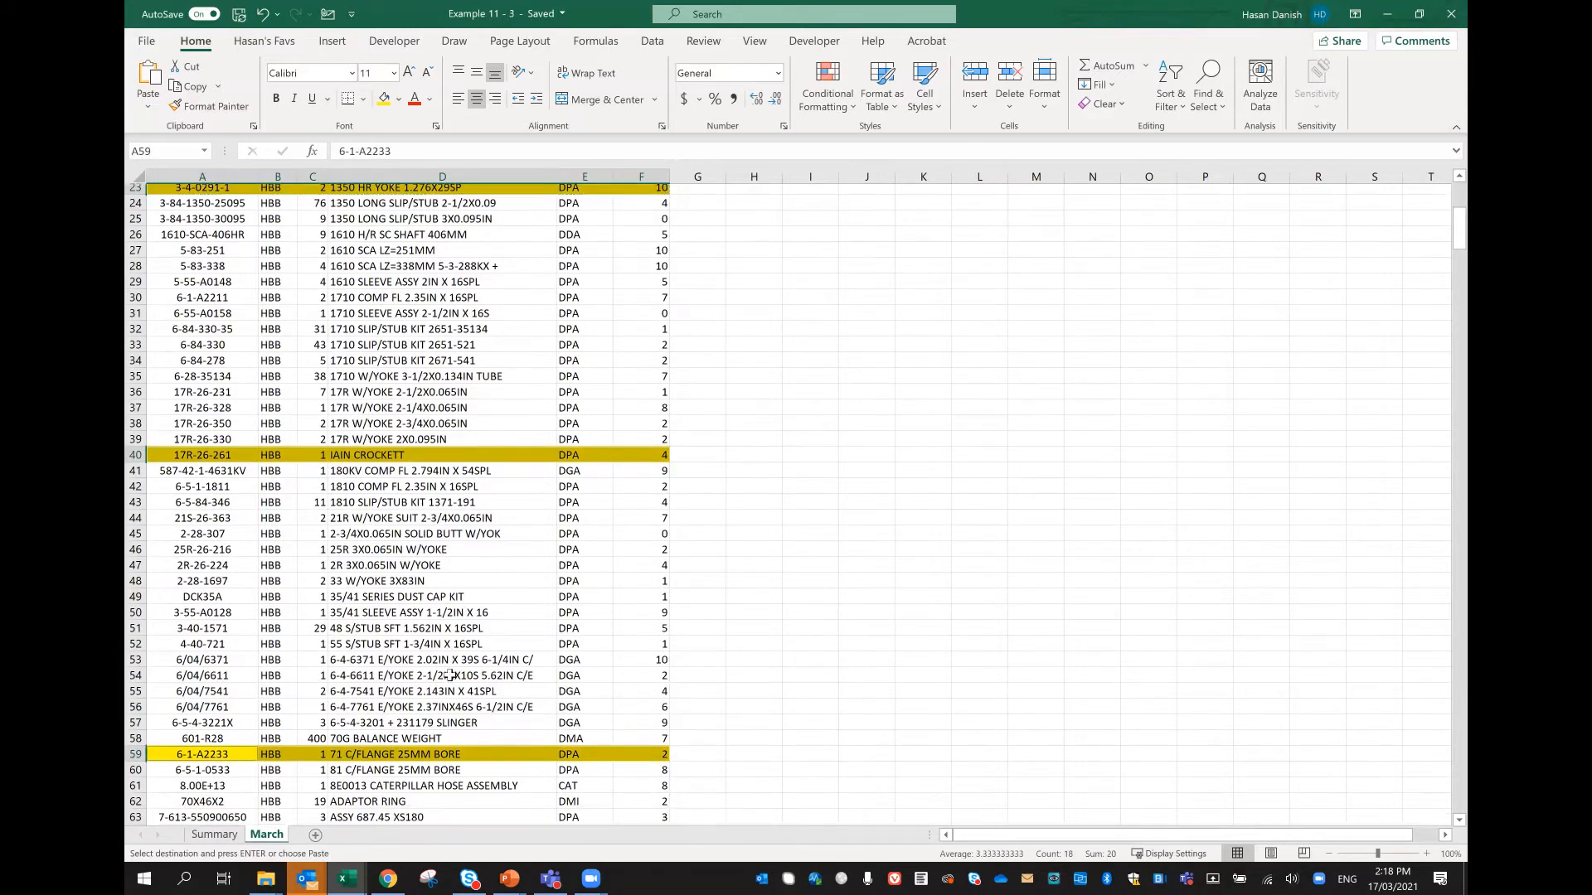
scroll(448, 675, "down", 10)
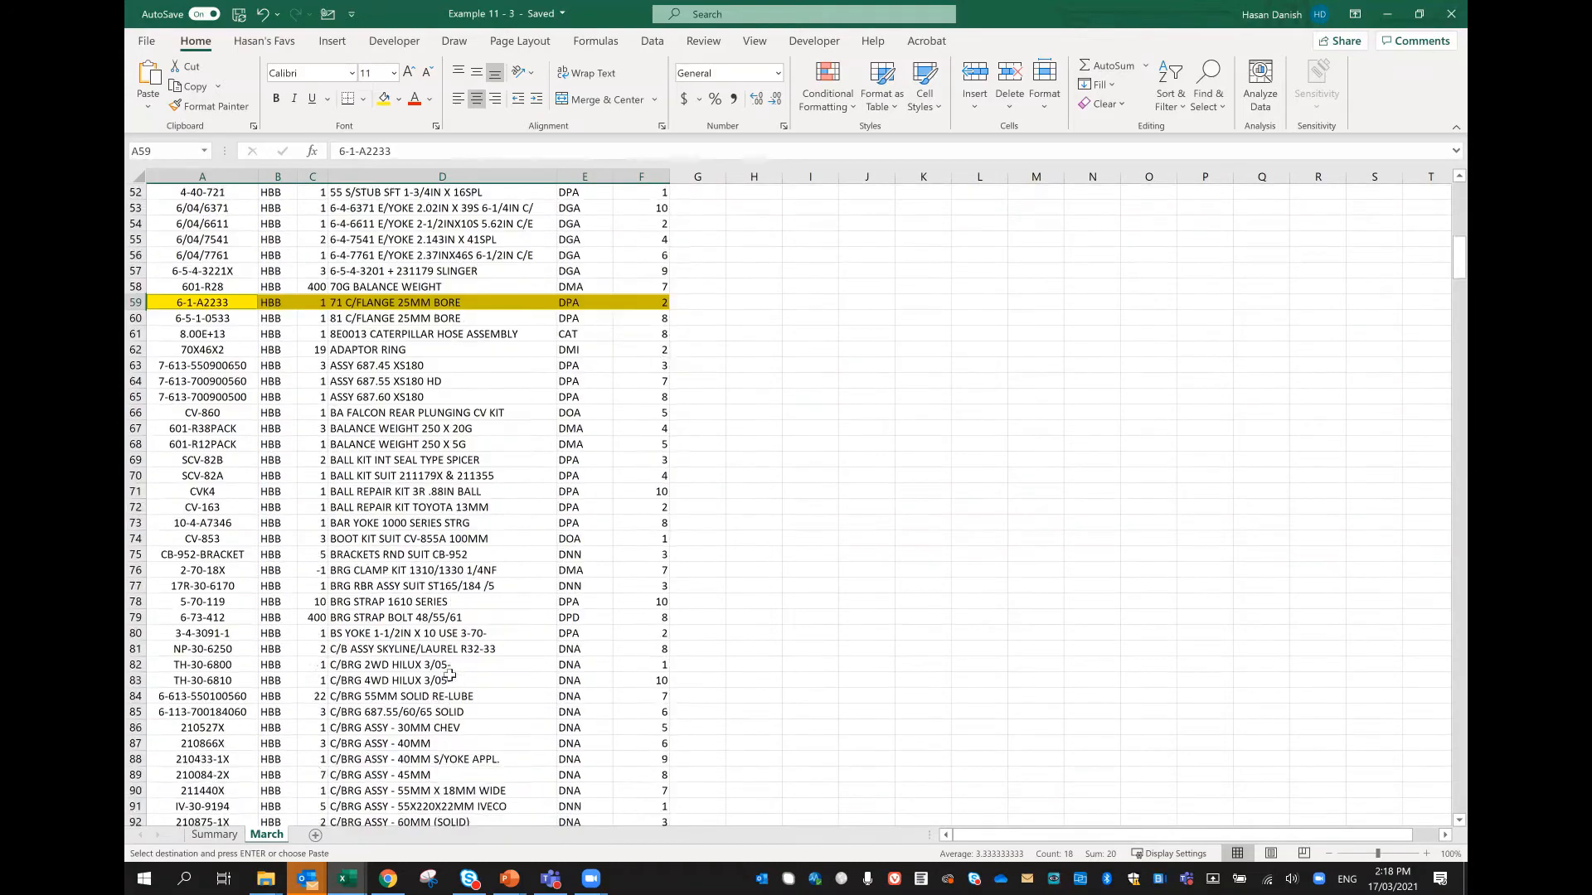
scroll(448, 676, "down", 11)
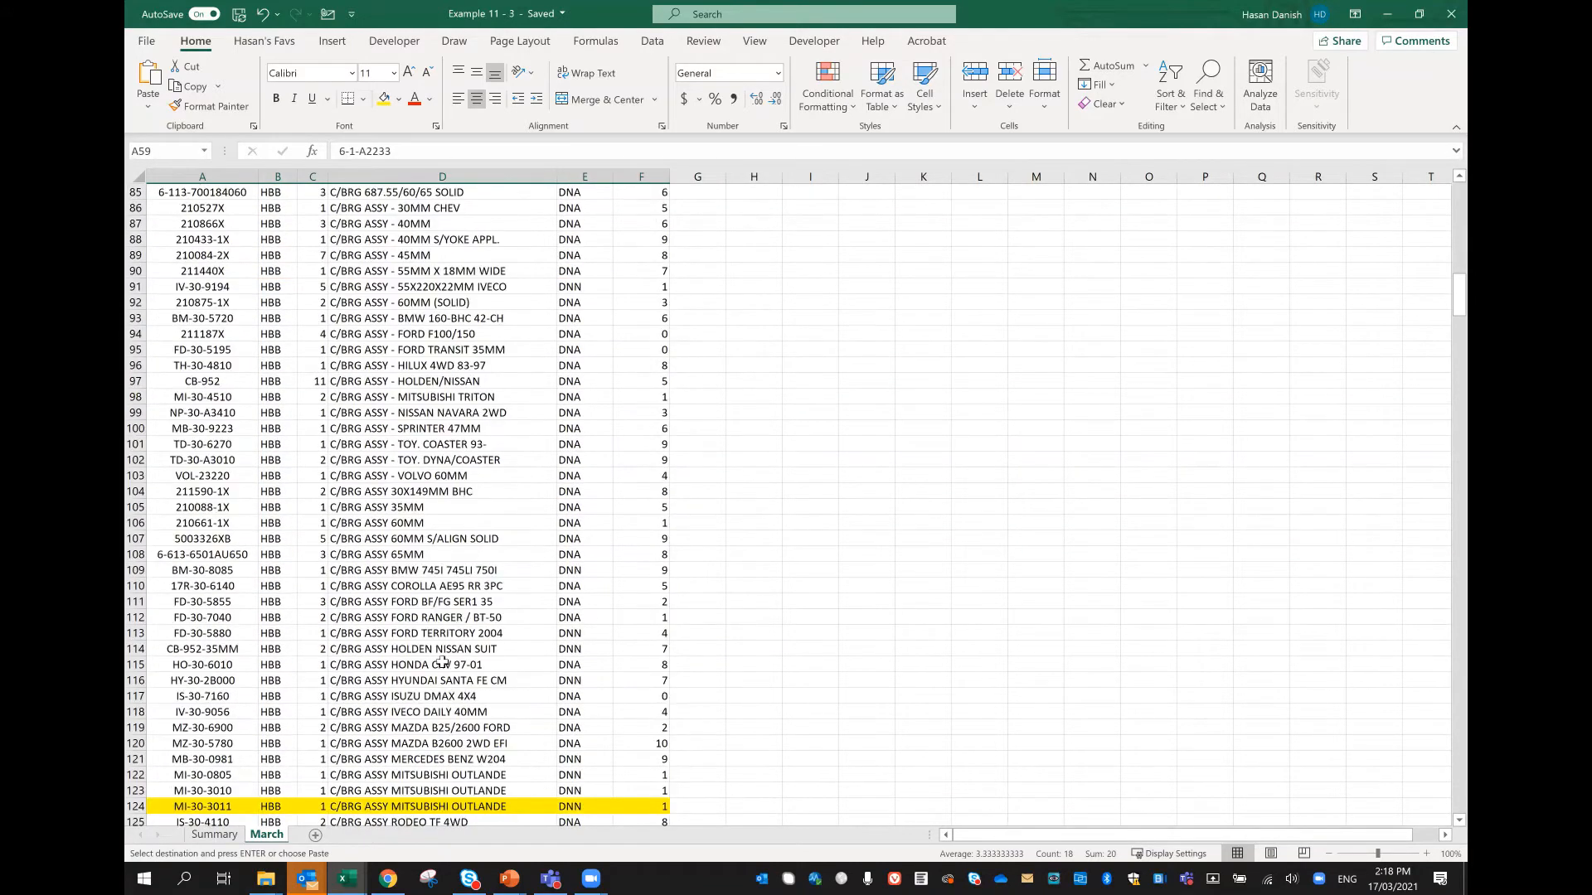
scroll(442, 662, "up", 4)
scroll(442, 662, "down", 9)
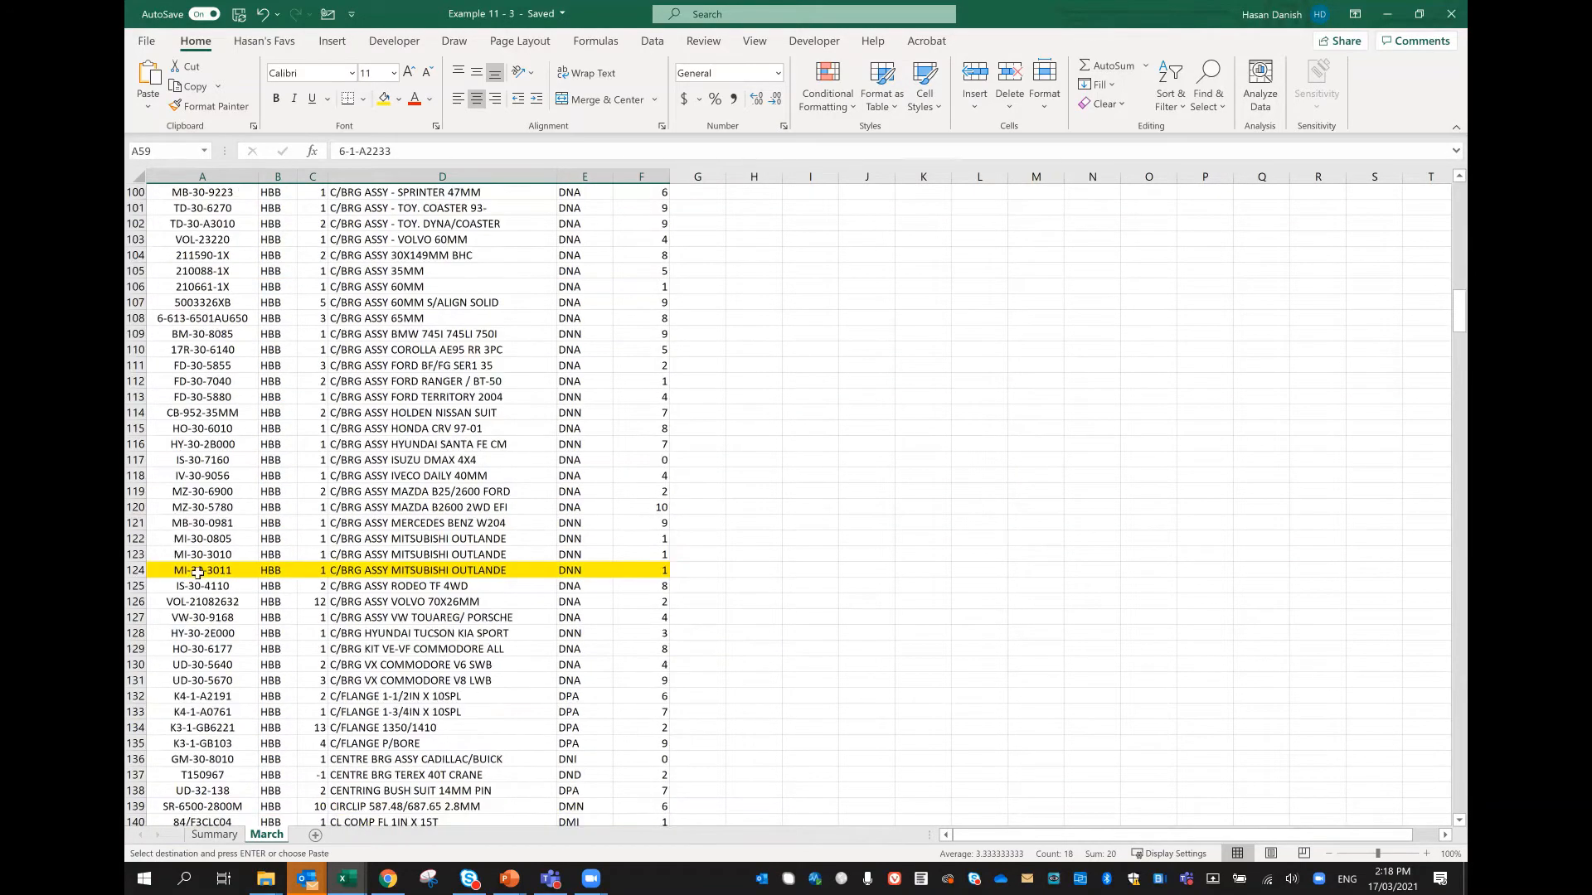
left_click_drag(198, 572, 611, 561)
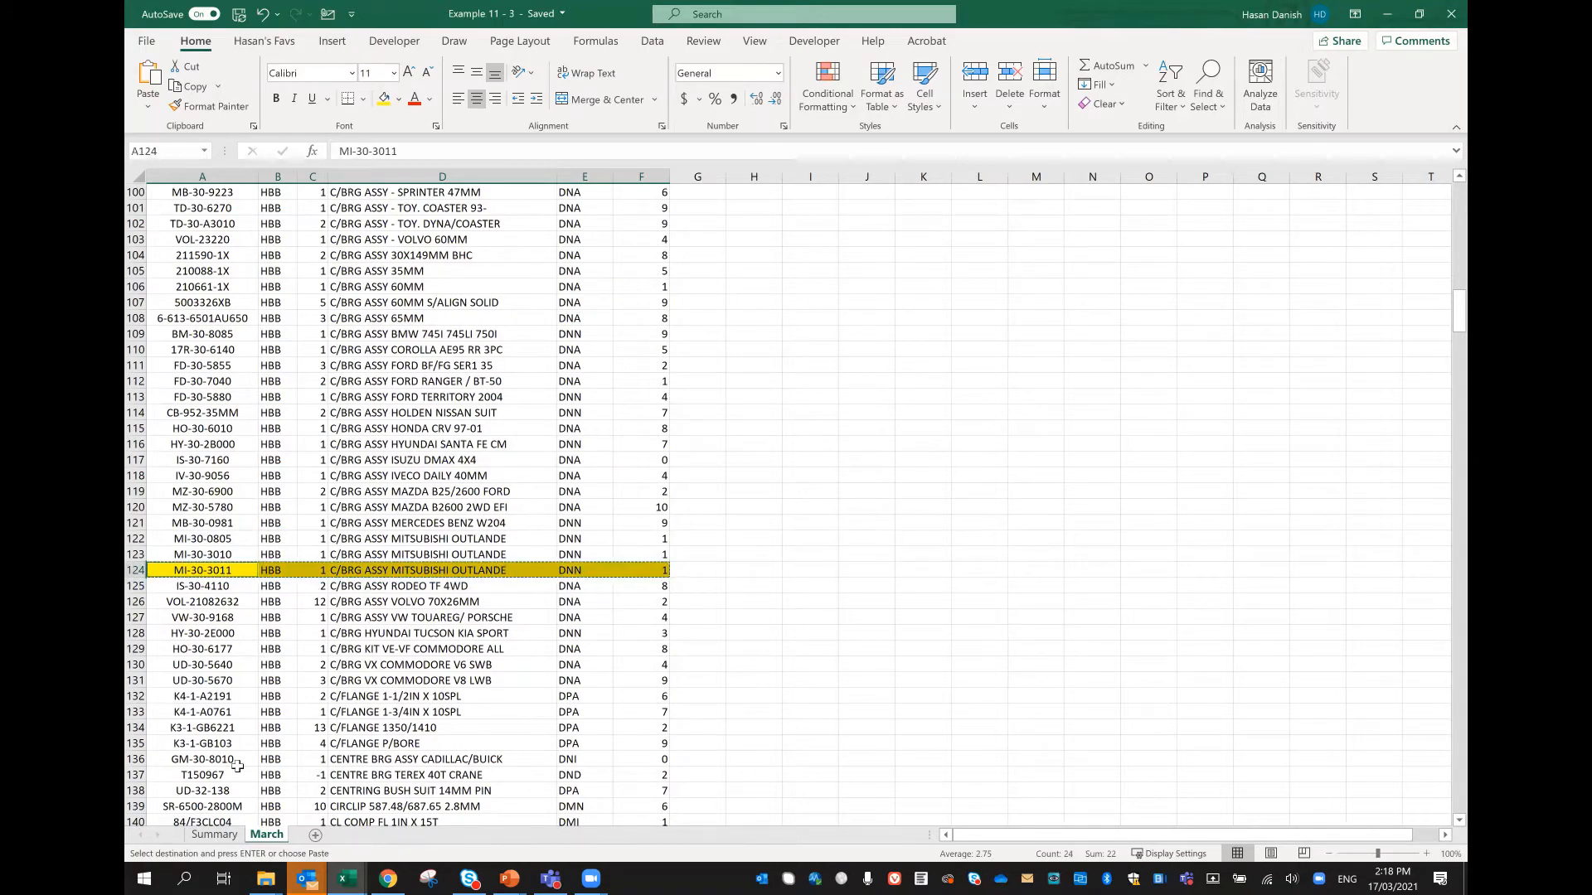
Step: Paste the copied rows as links into the Summary worksheet from cell B14 using Paste Special
left_click(214, 834)
left_click(307, 399)
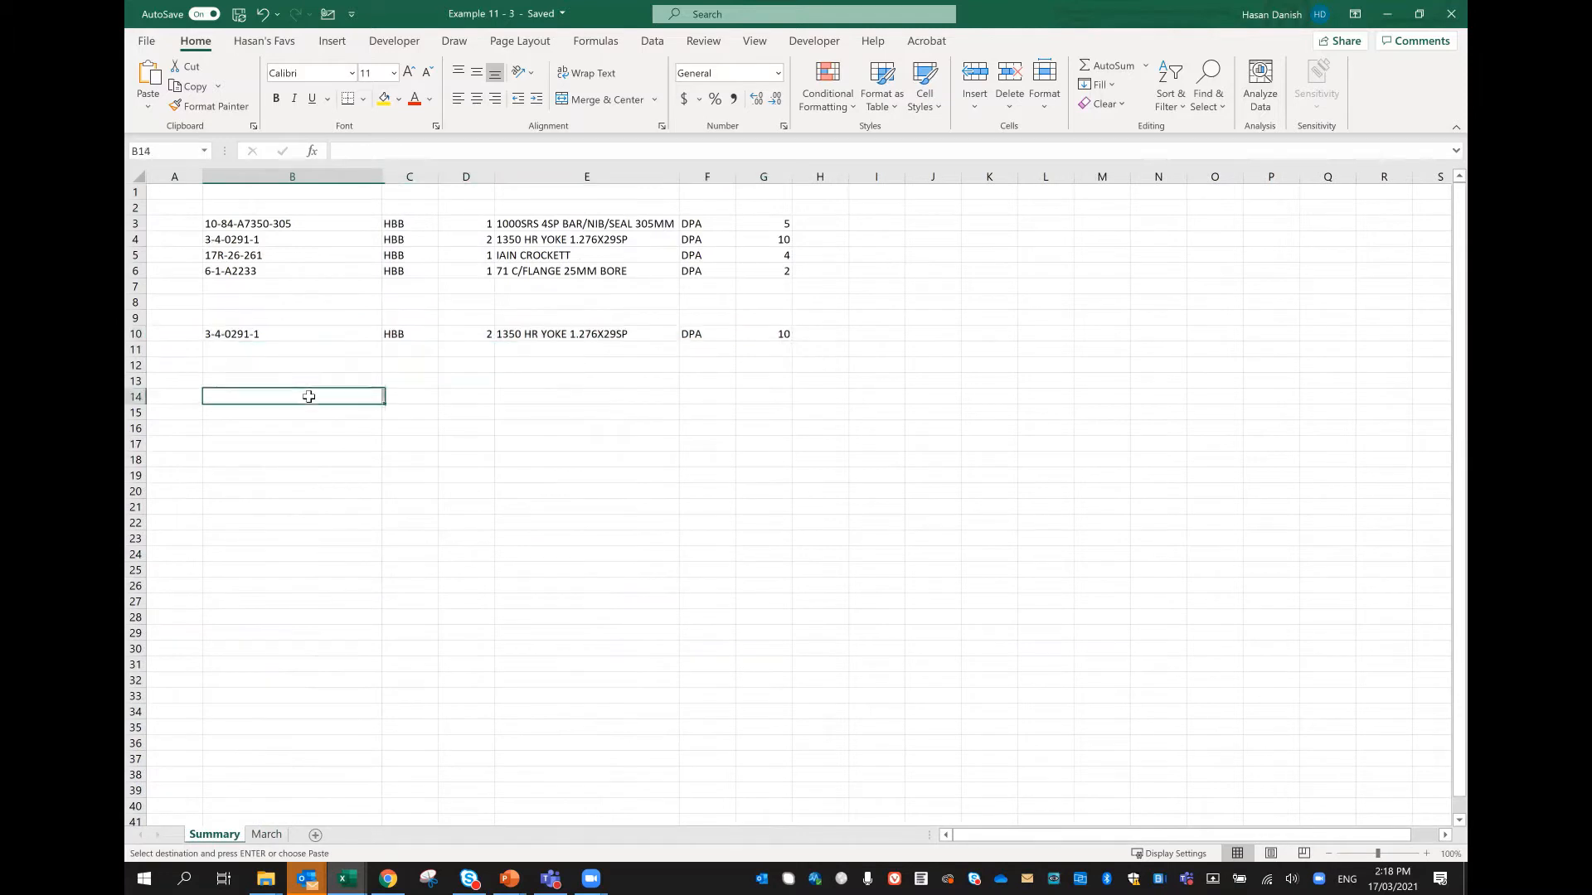
right_click(308, 399)
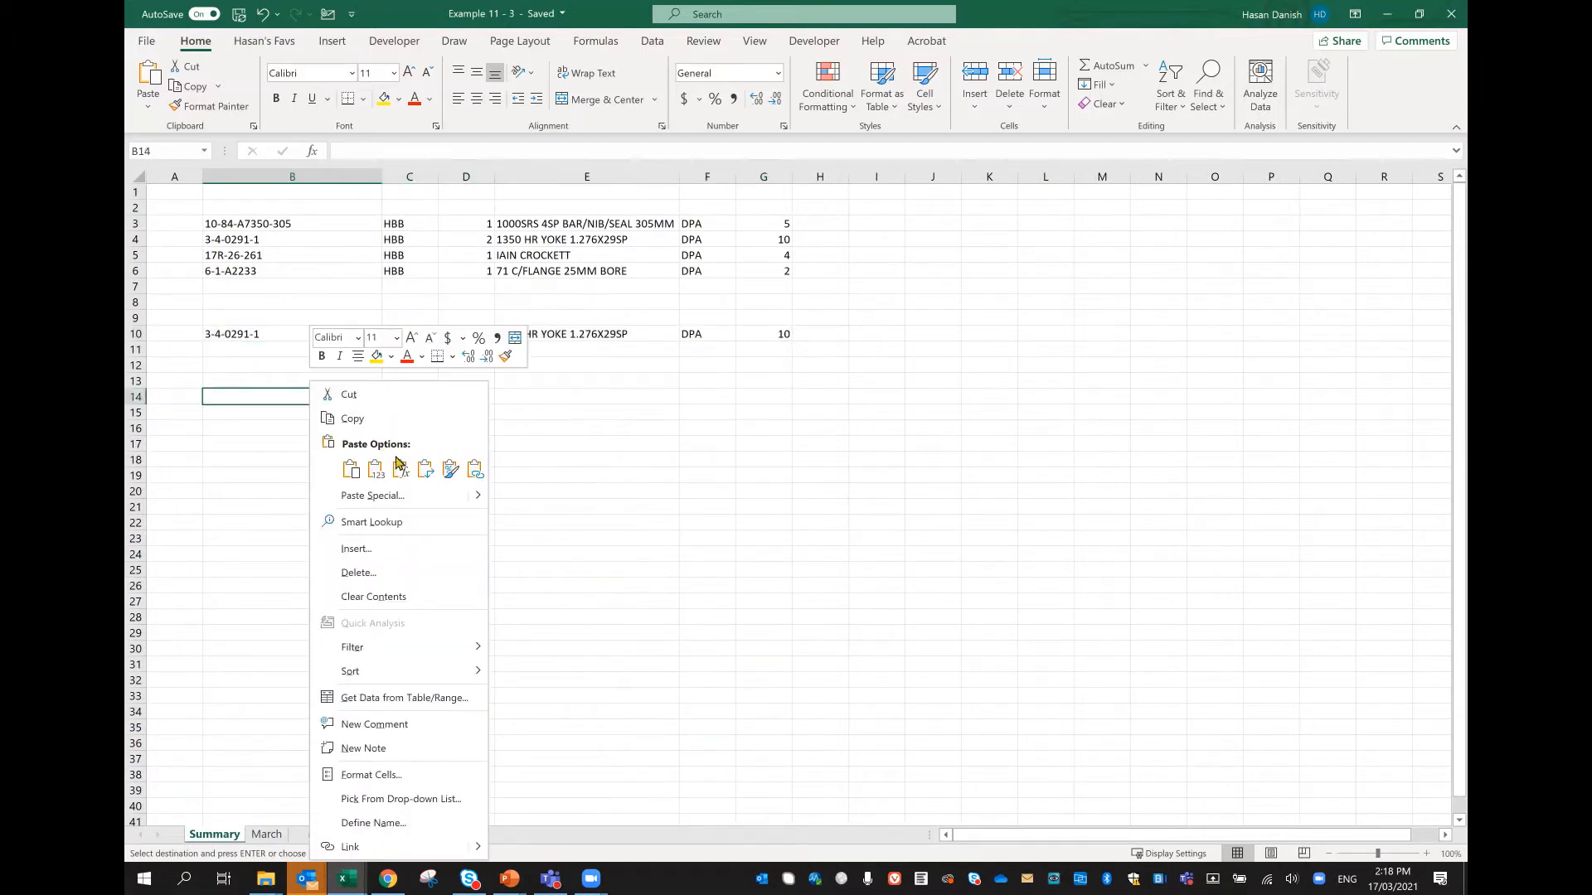
left_click(372, 495)
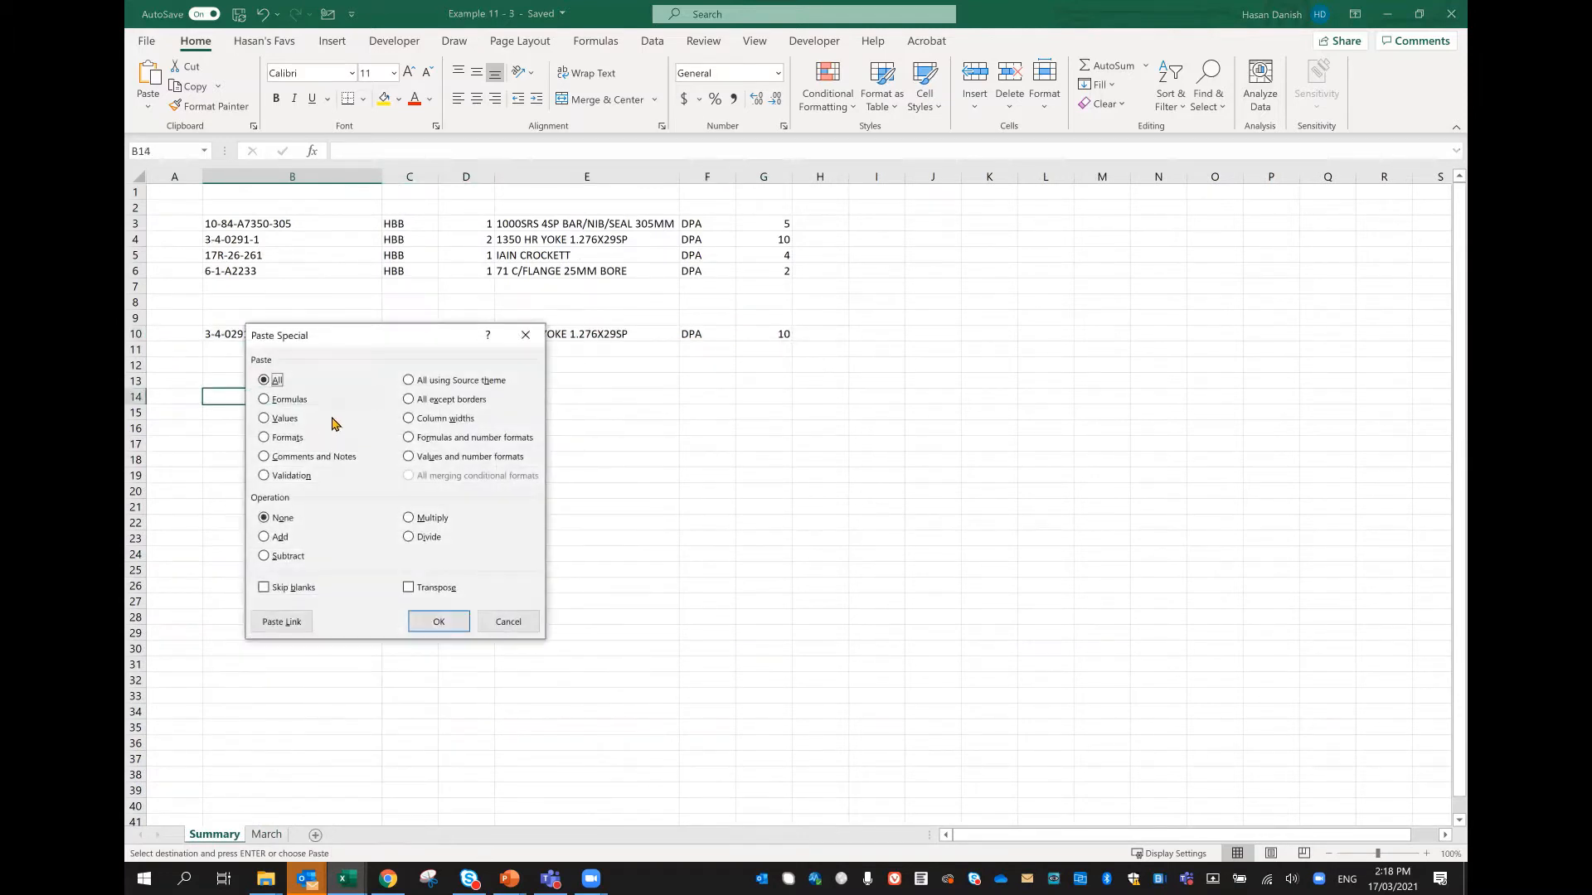
left_click(282, 622)
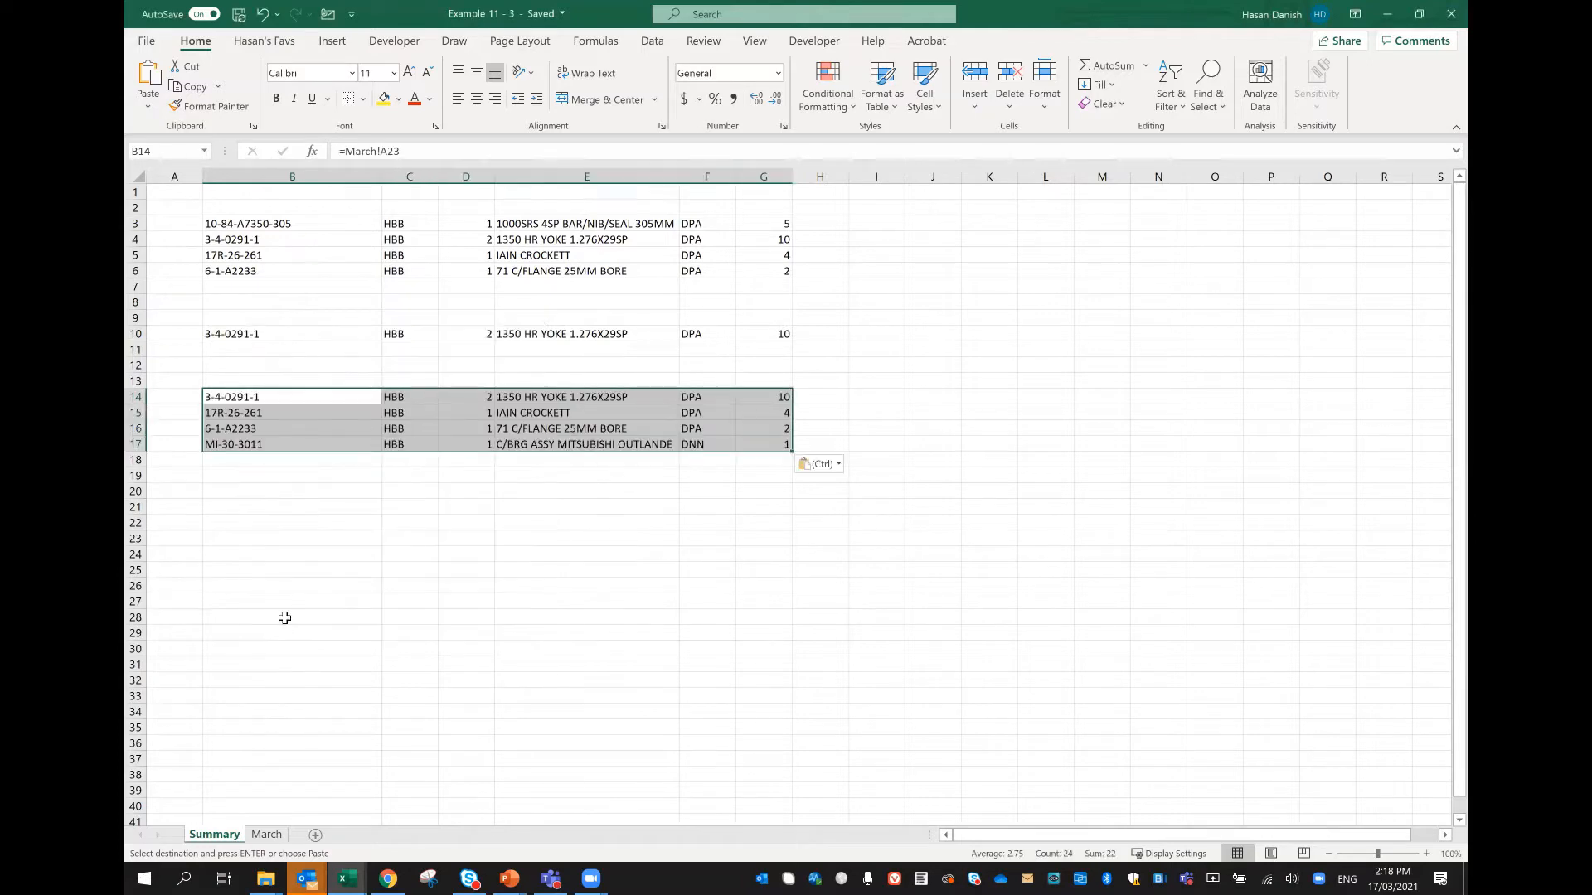
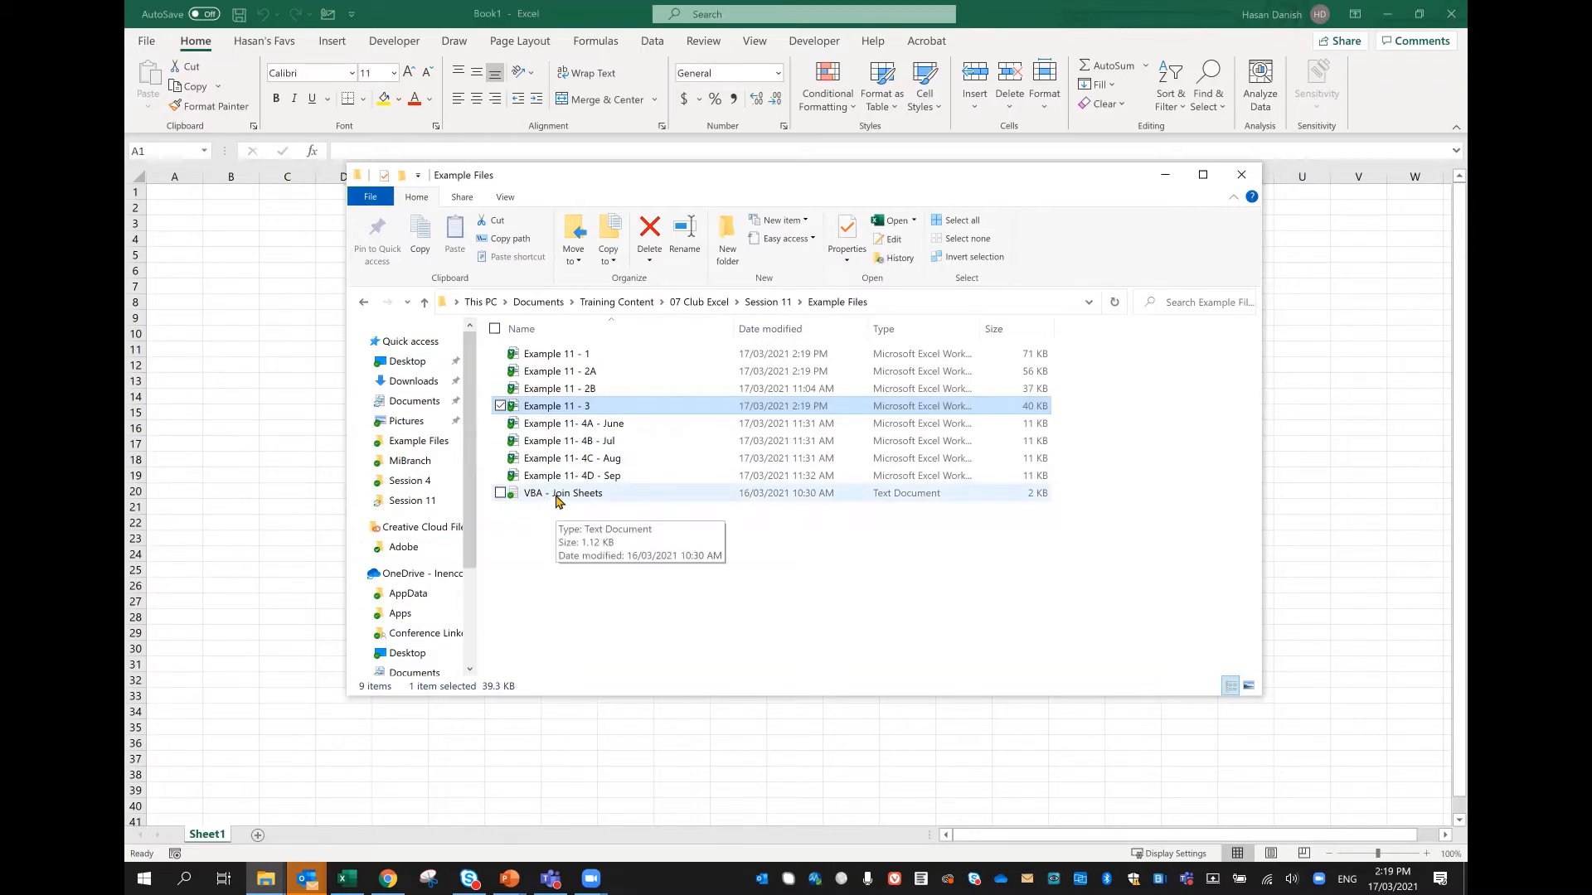
Step: Open the VBA - Join Sheets text file, copy the entire mergeFiles macro and close the file
double_click(556, 496)
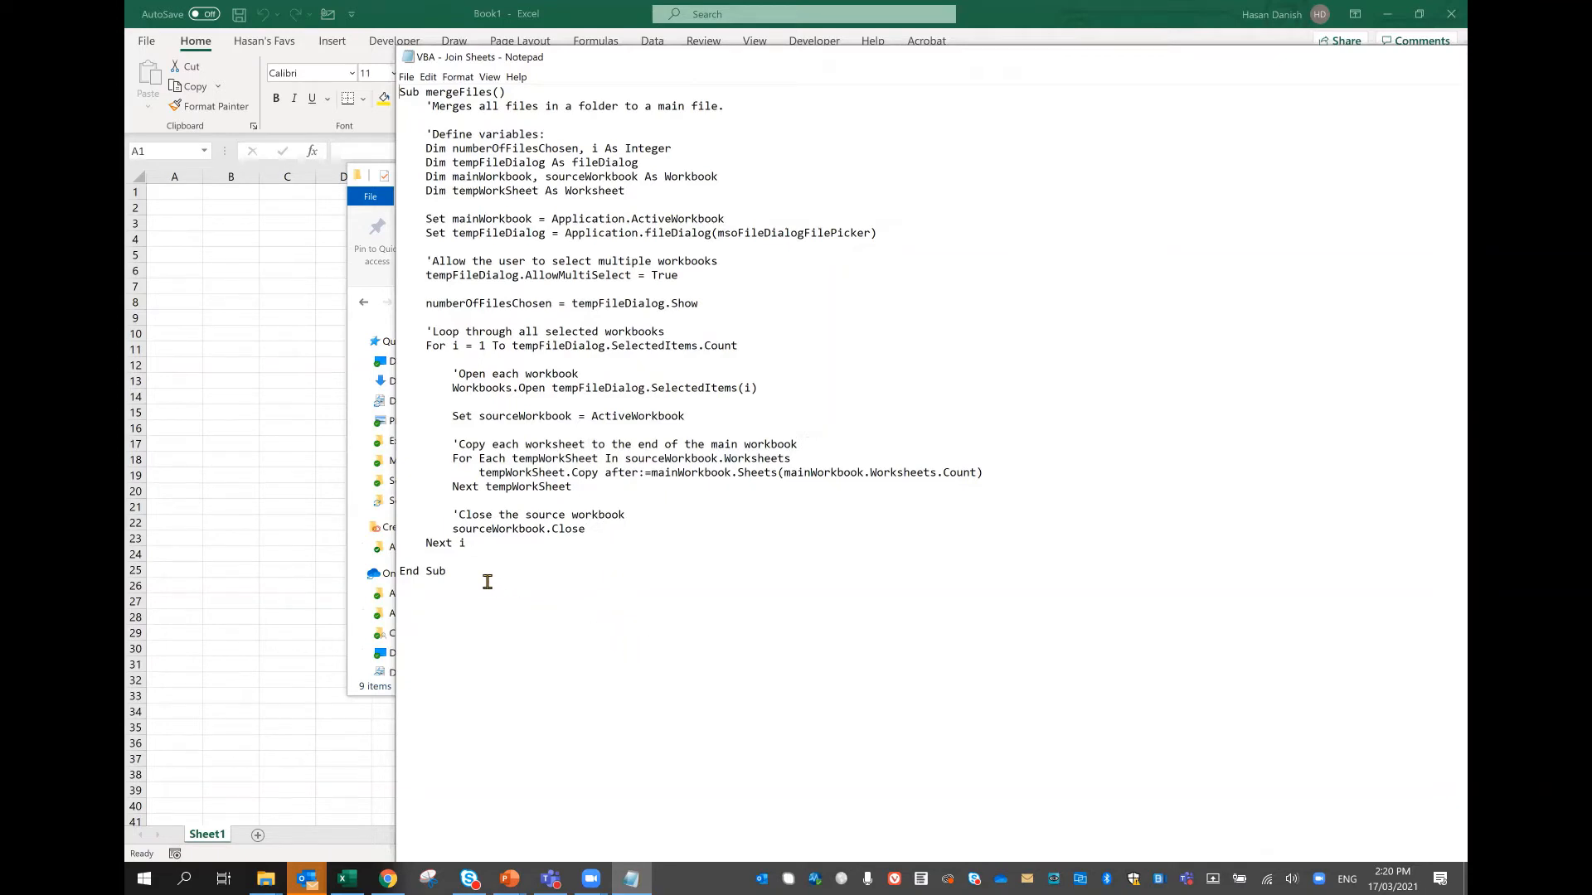
left_click_drag(488, 582, 399, 59)
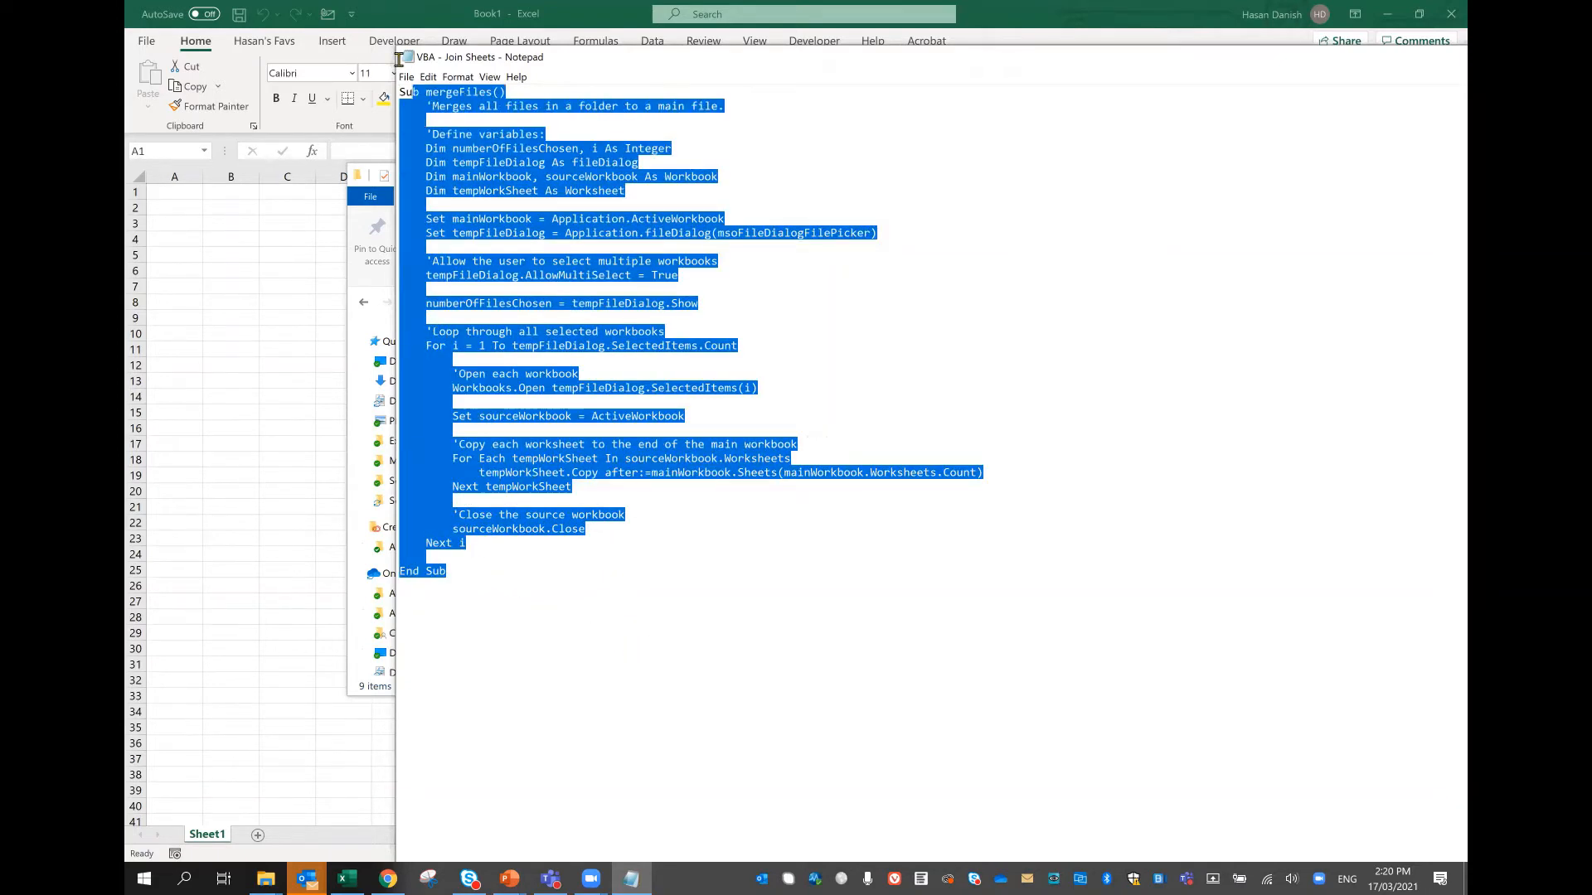
right_click(566, 221)
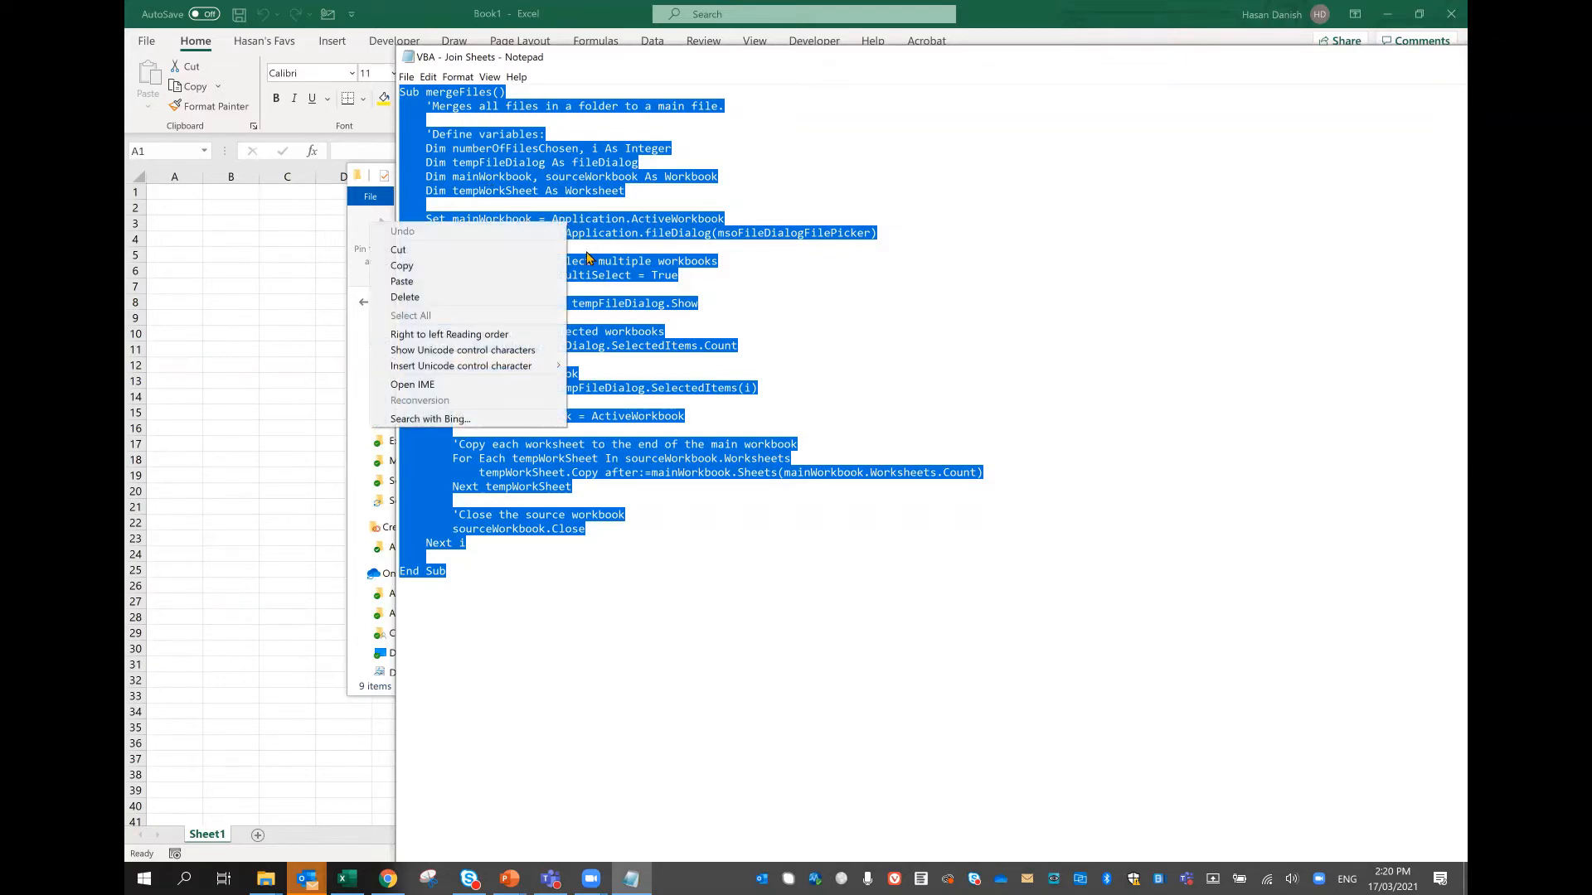
left_click(535, 265)
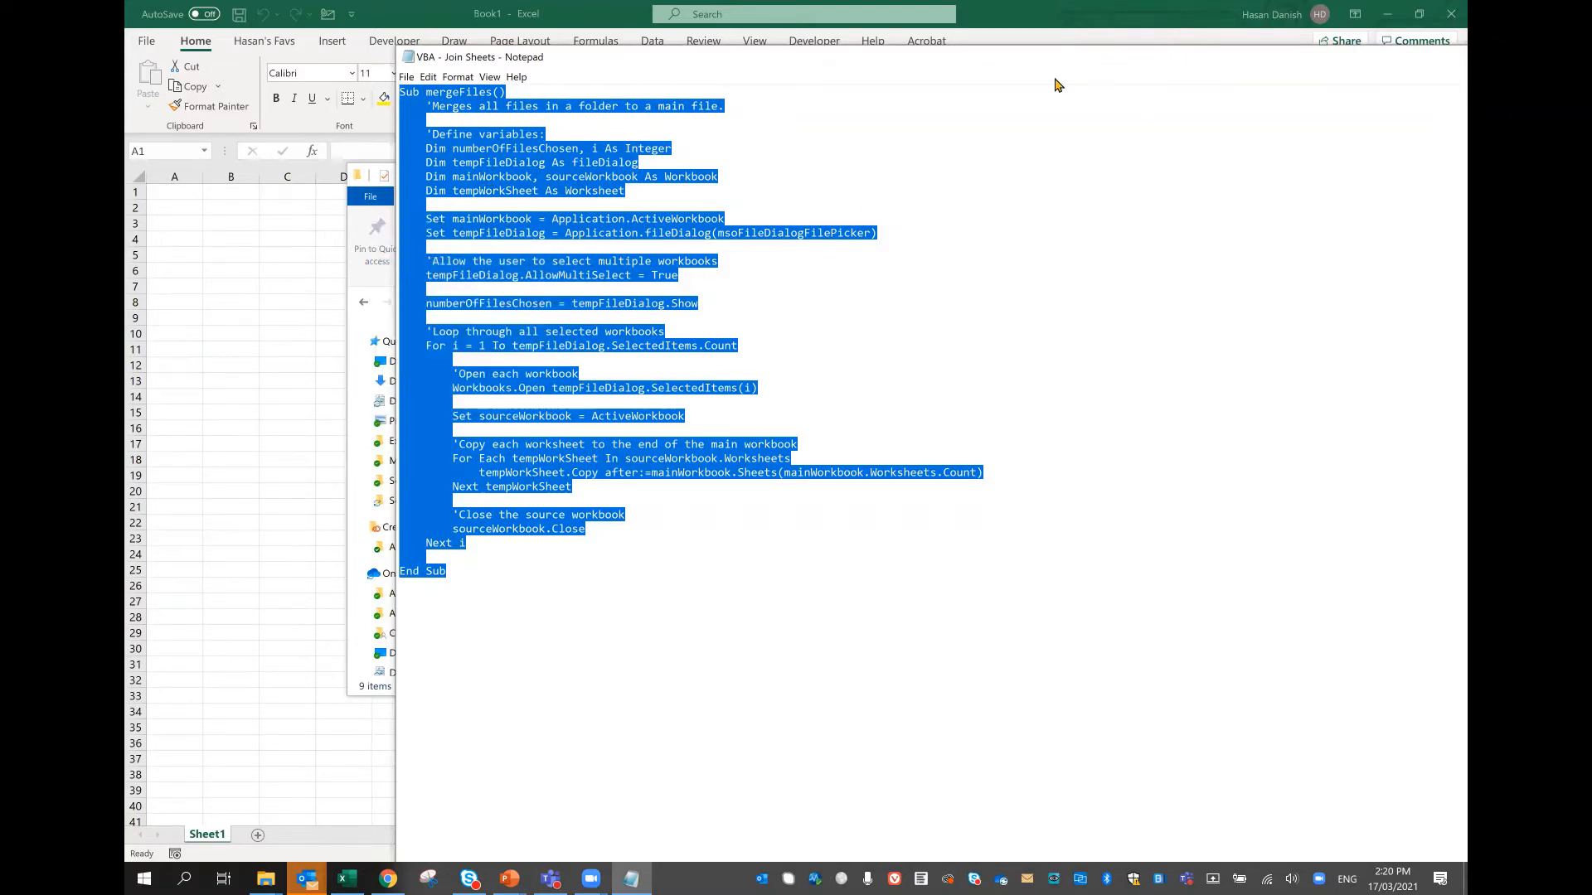
left_click_drag(1055, 80, 695, 95)
left_click_drag(979, 93, 705, 76)
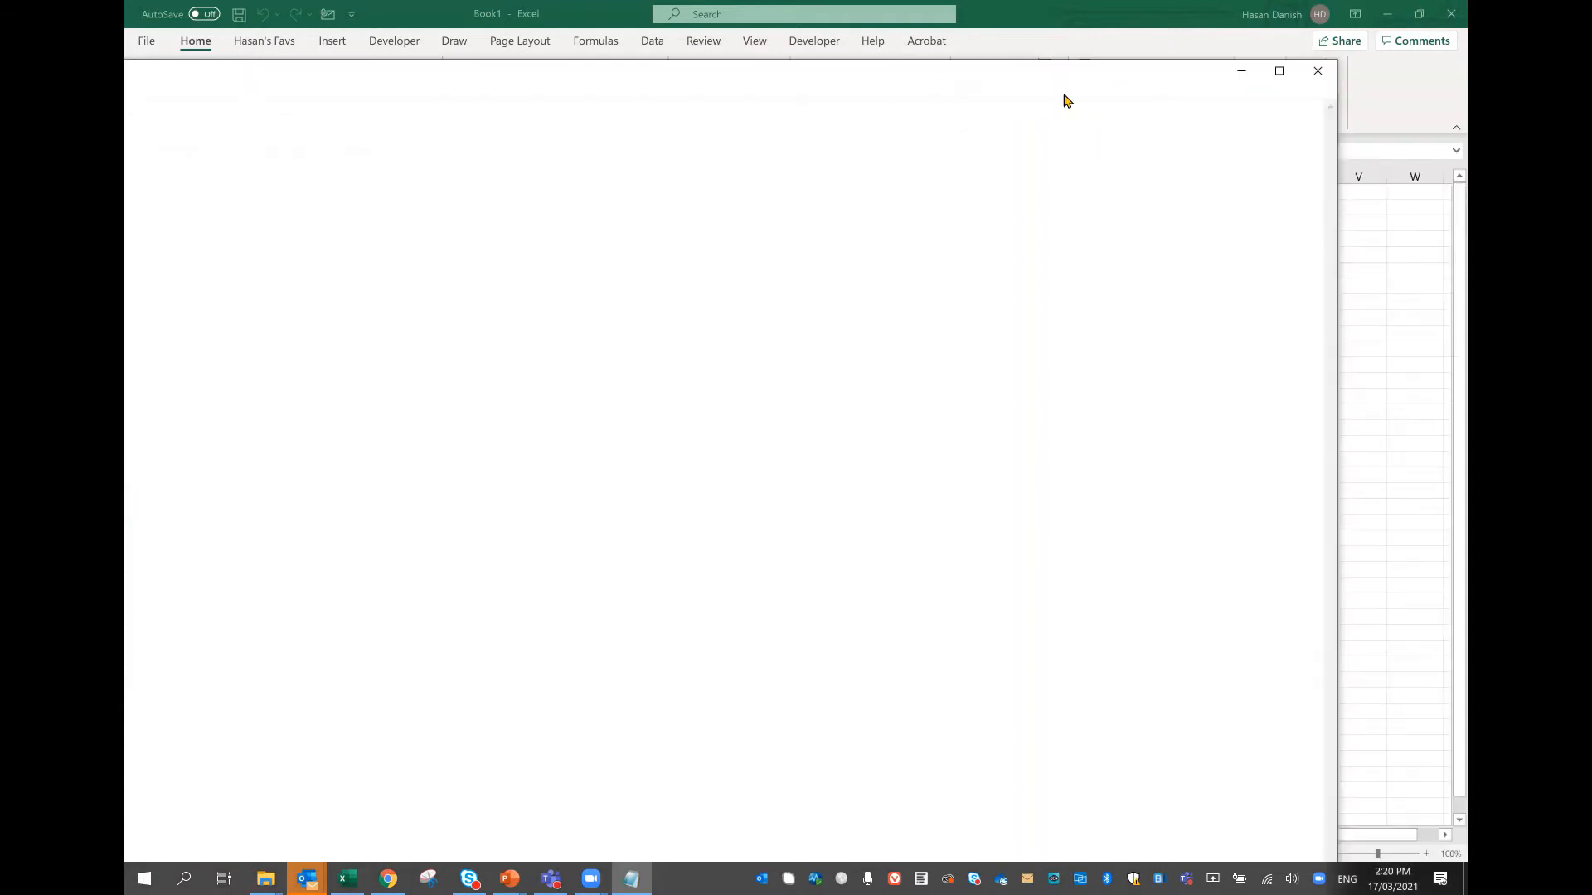
left_click(1318, 71)
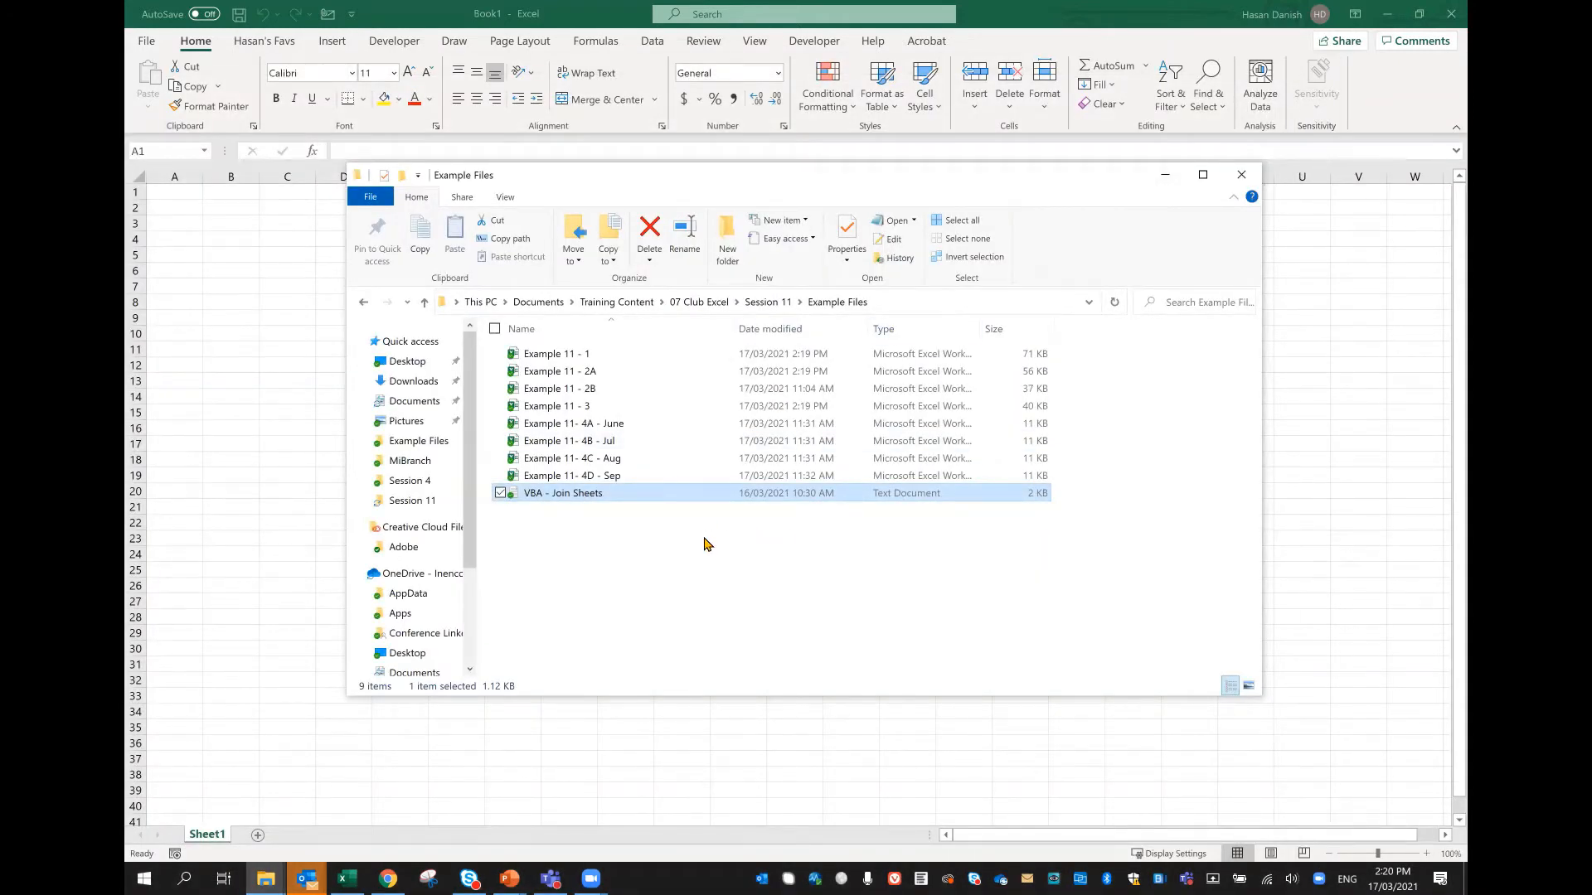
Step: Switch to the blank Book1 workbook, open its Visual Basic editor and widen the project pane
left_click(703, 731)
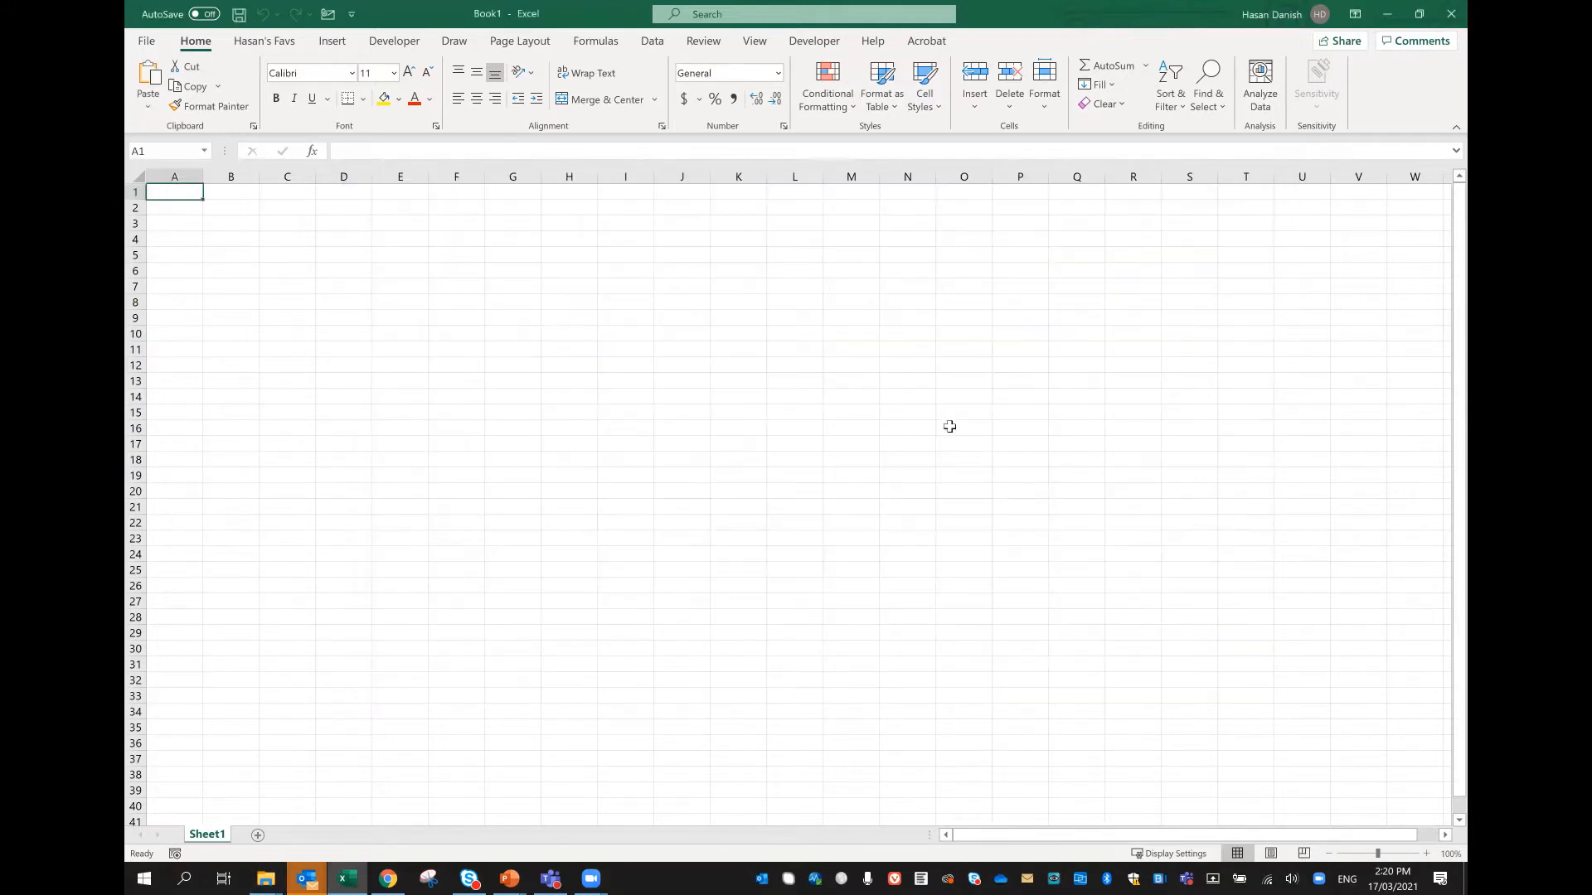
left_click(398, 44)
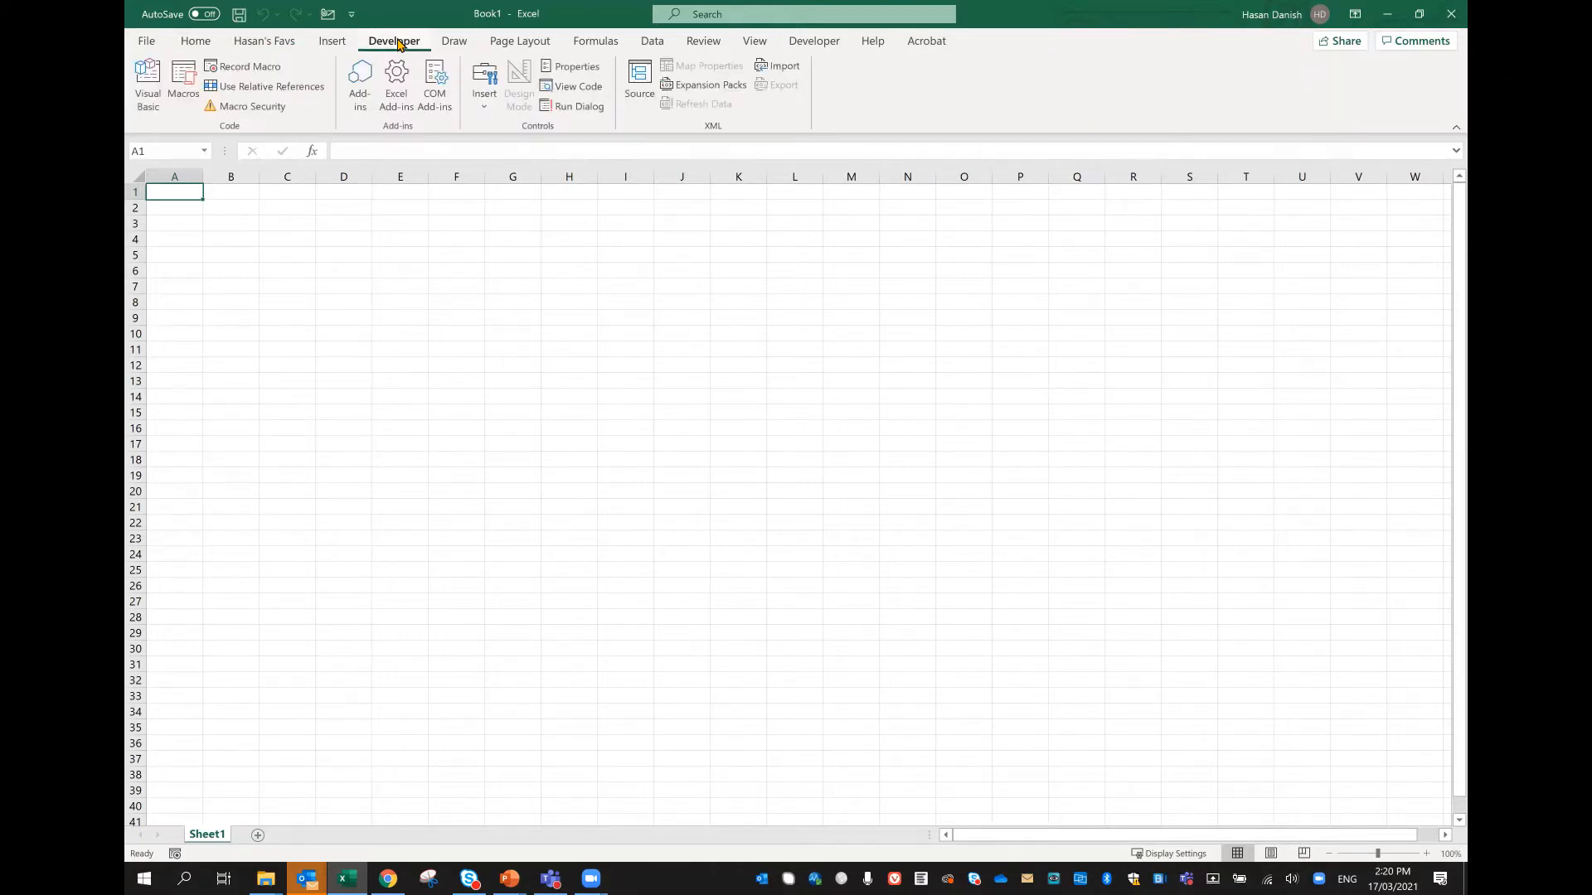
left_click(147, 102)
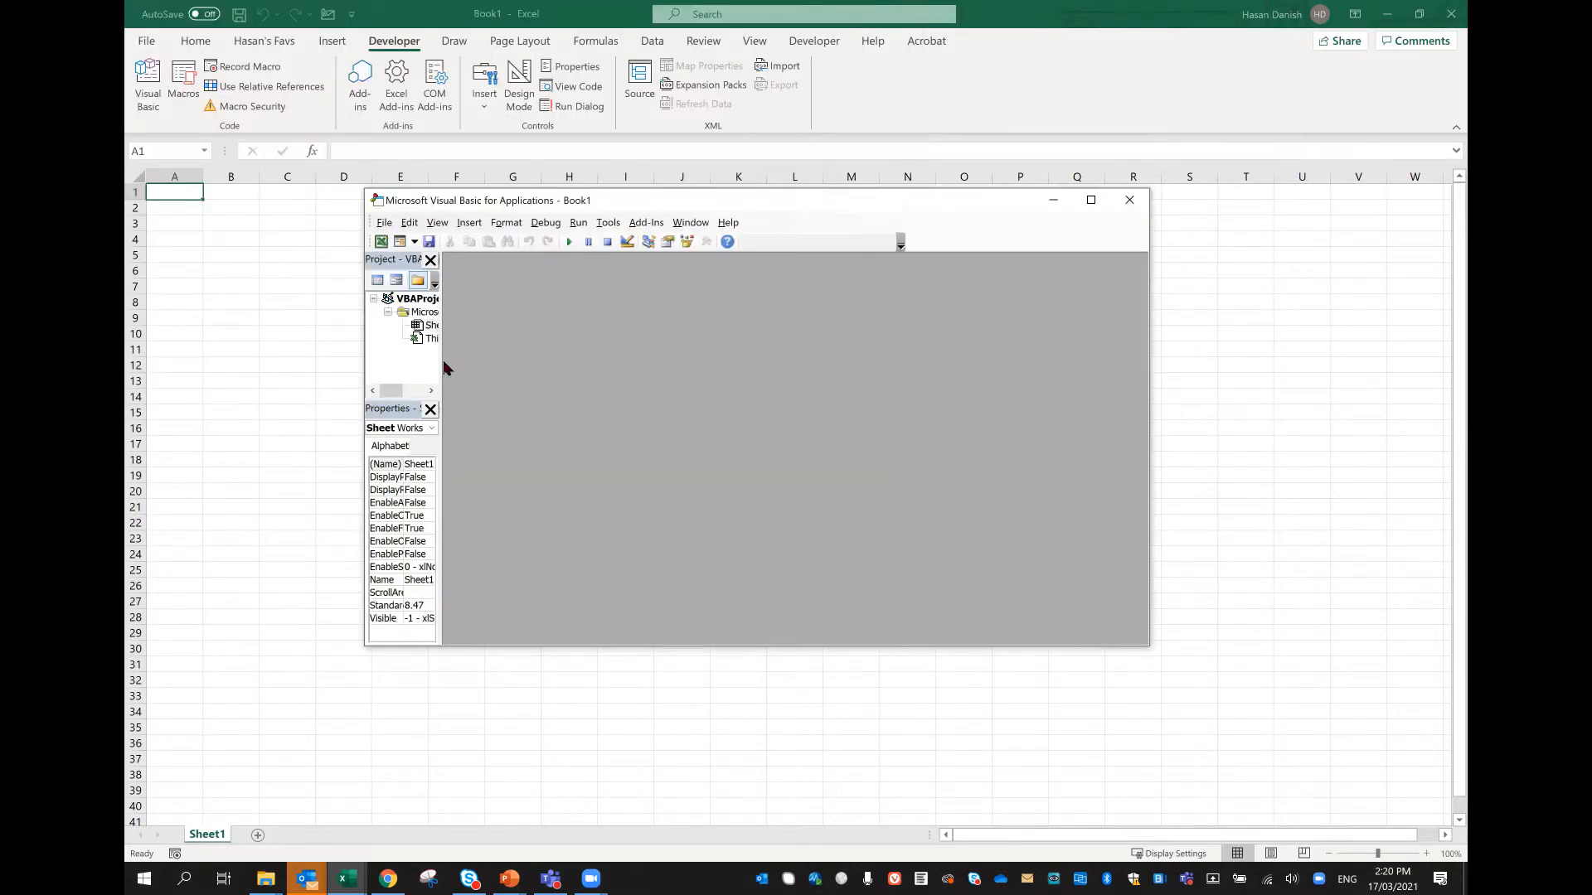
left_click_drag(444, 368, 550, 369)
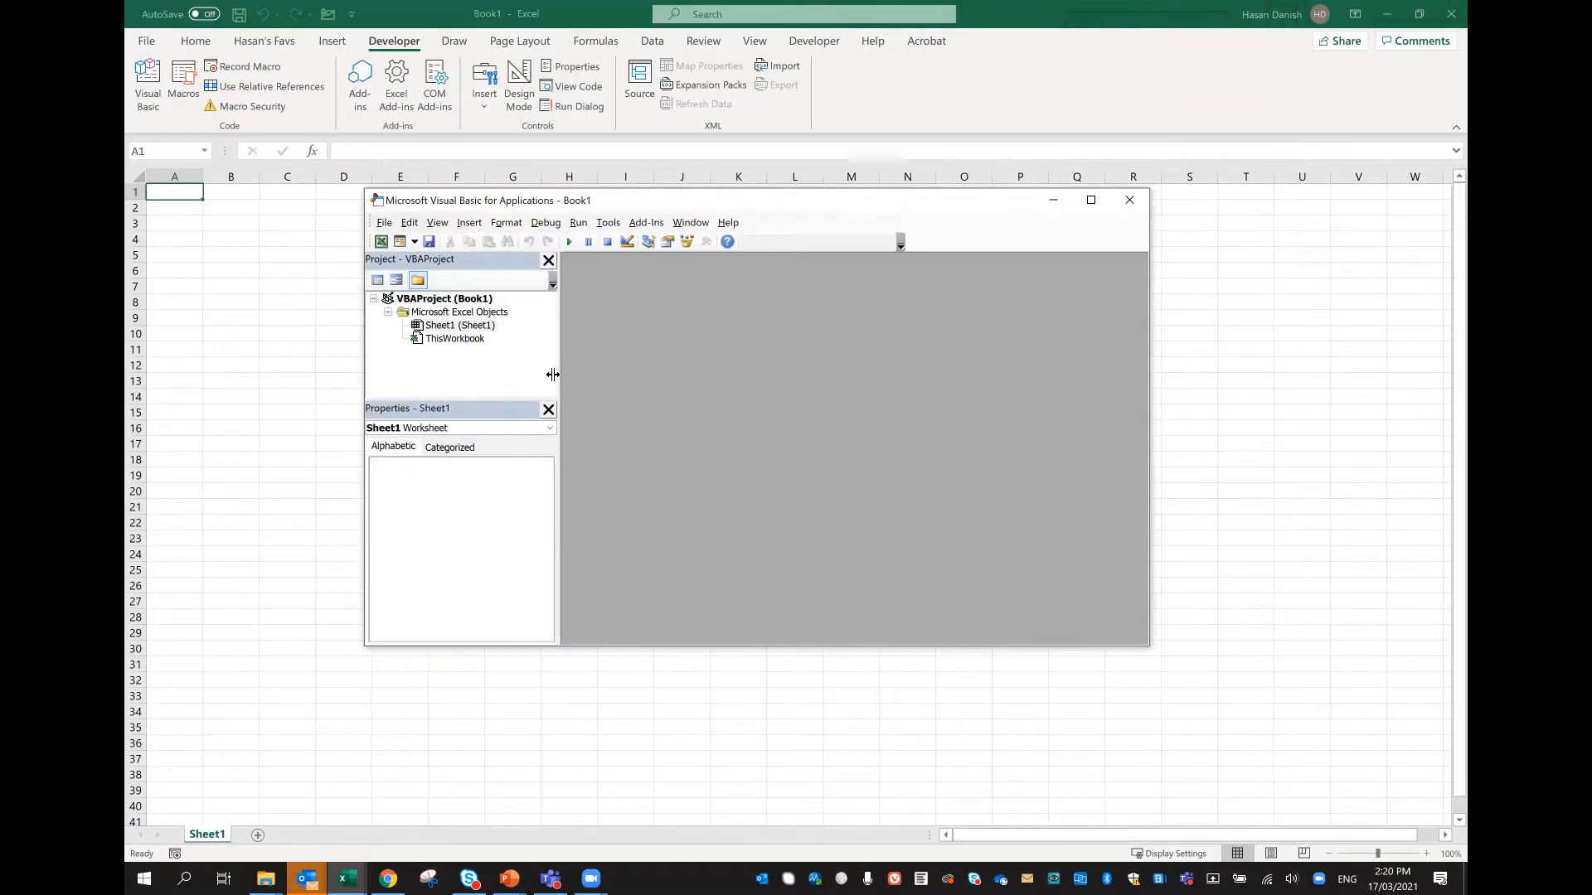
right_click(471, 344)
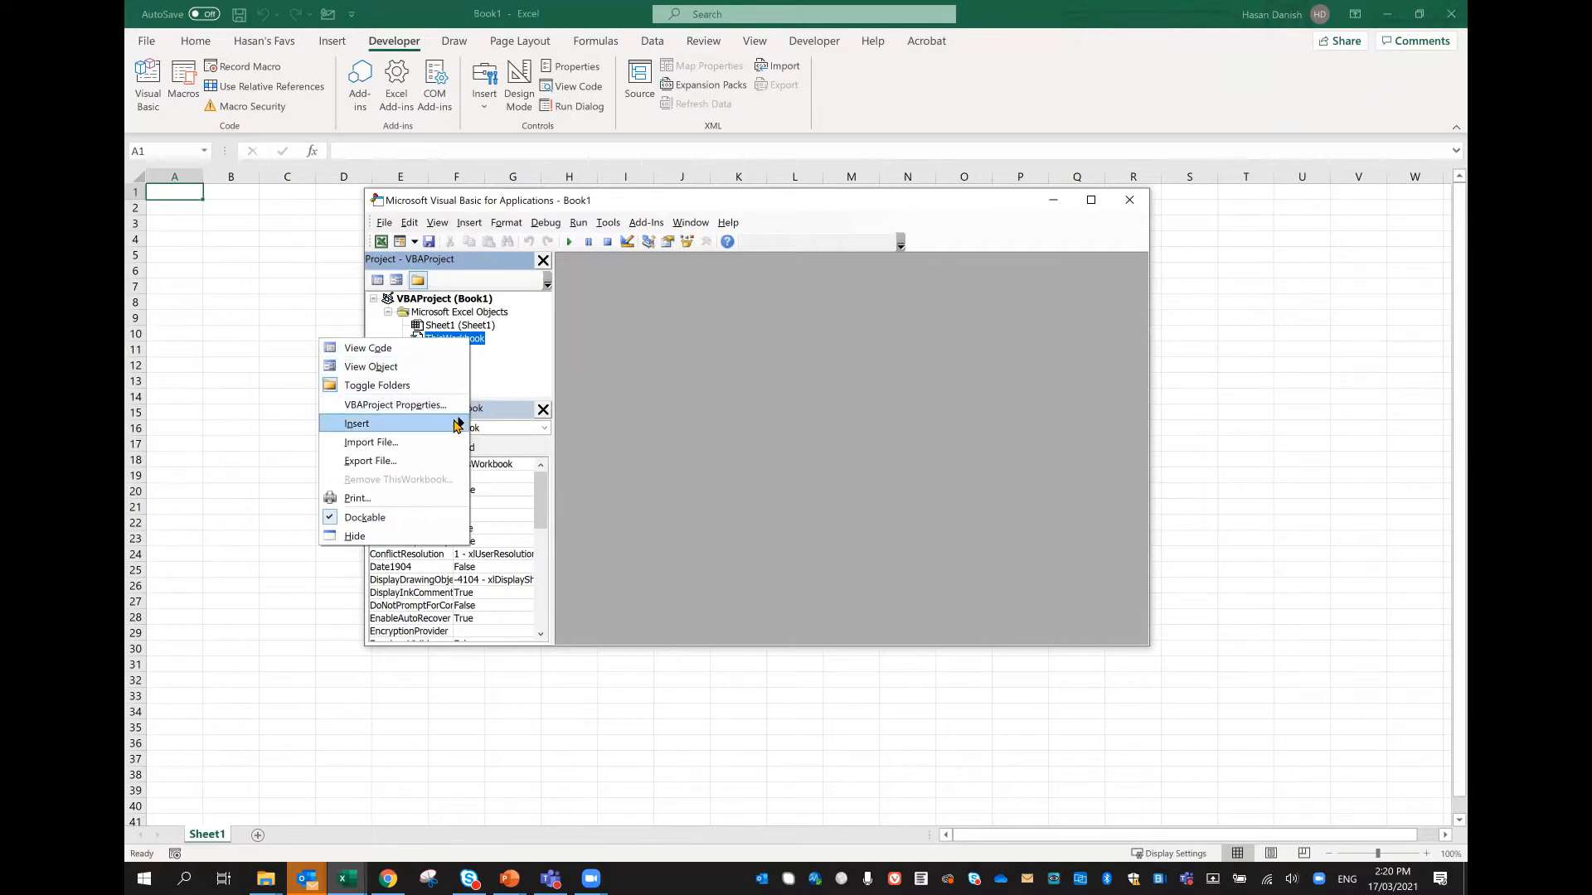
mouse_move(457, 425)
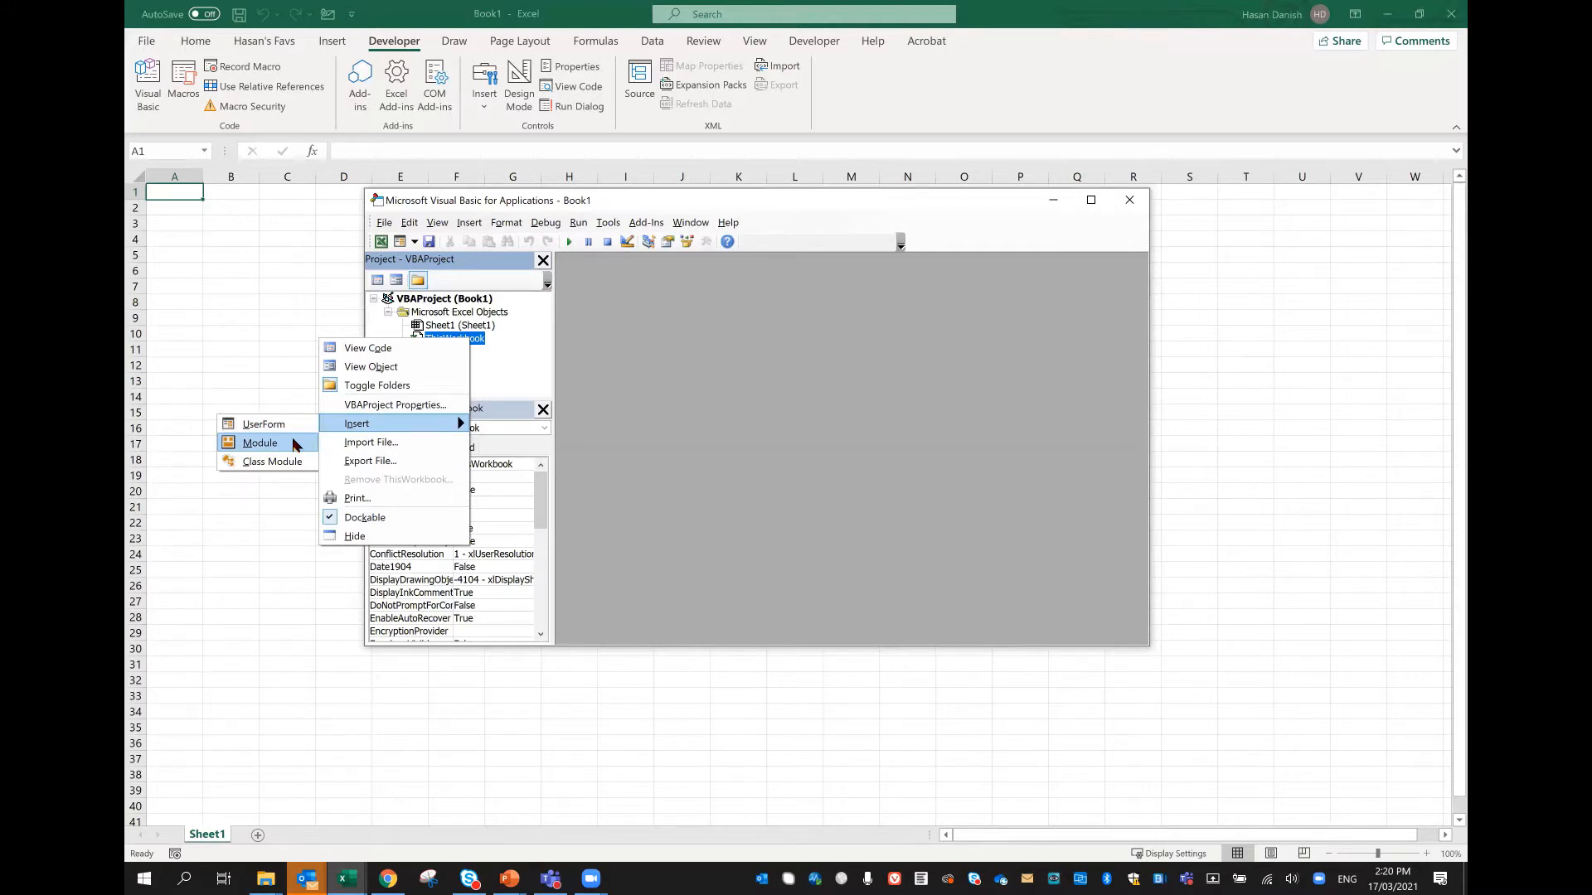
left_click(1129, 200)
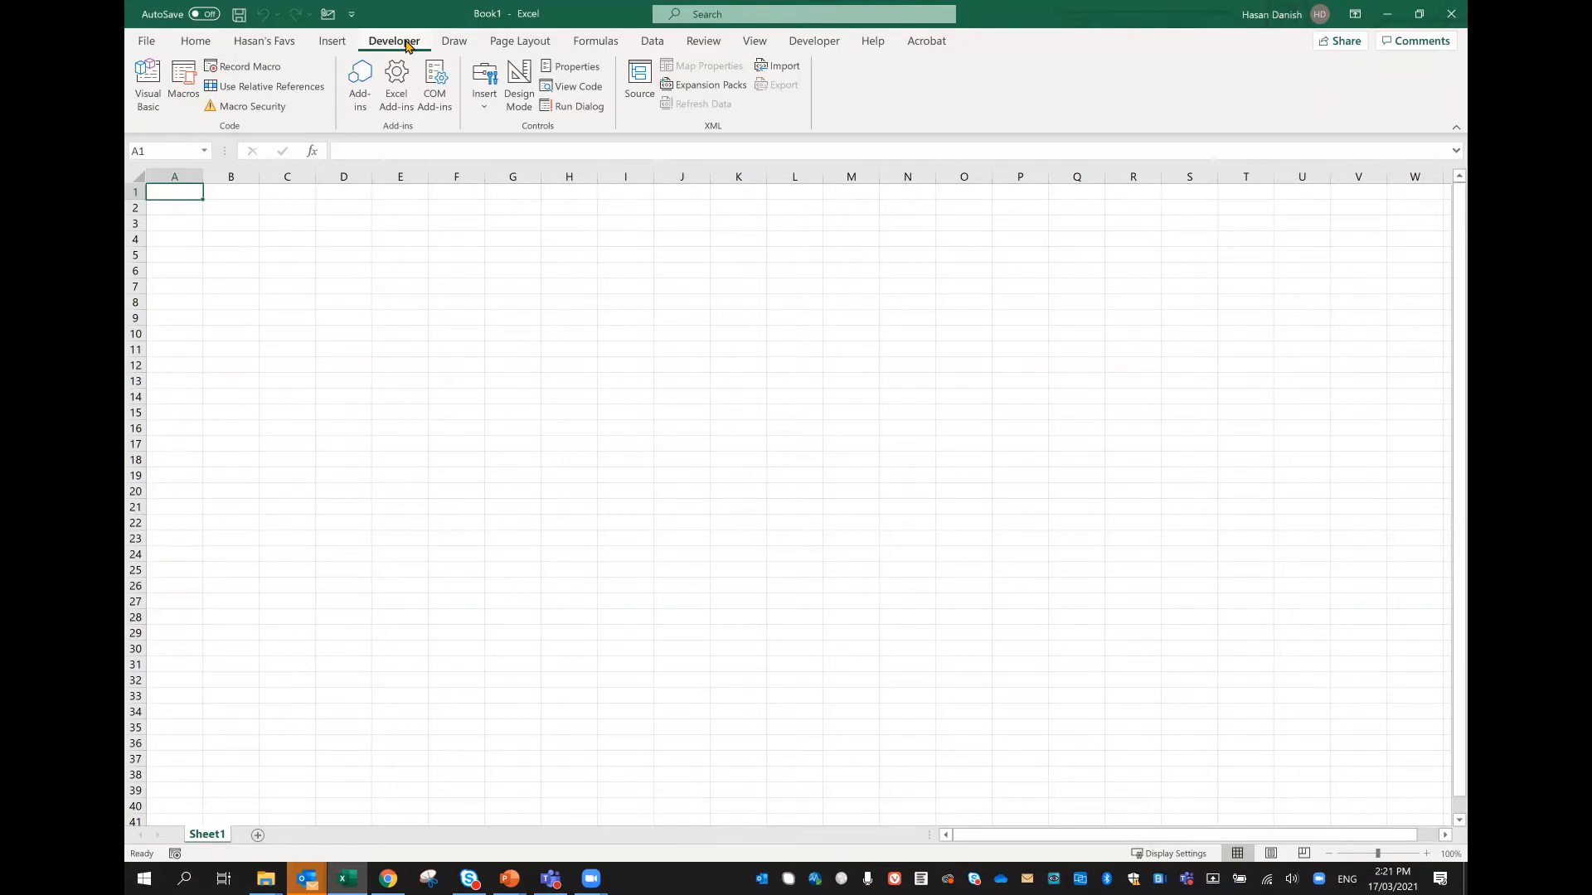
Step: Reopen the Visual Basic editor and insert a new standard module into the Book1 project from ThisWorkbook
left_click(149, 98)
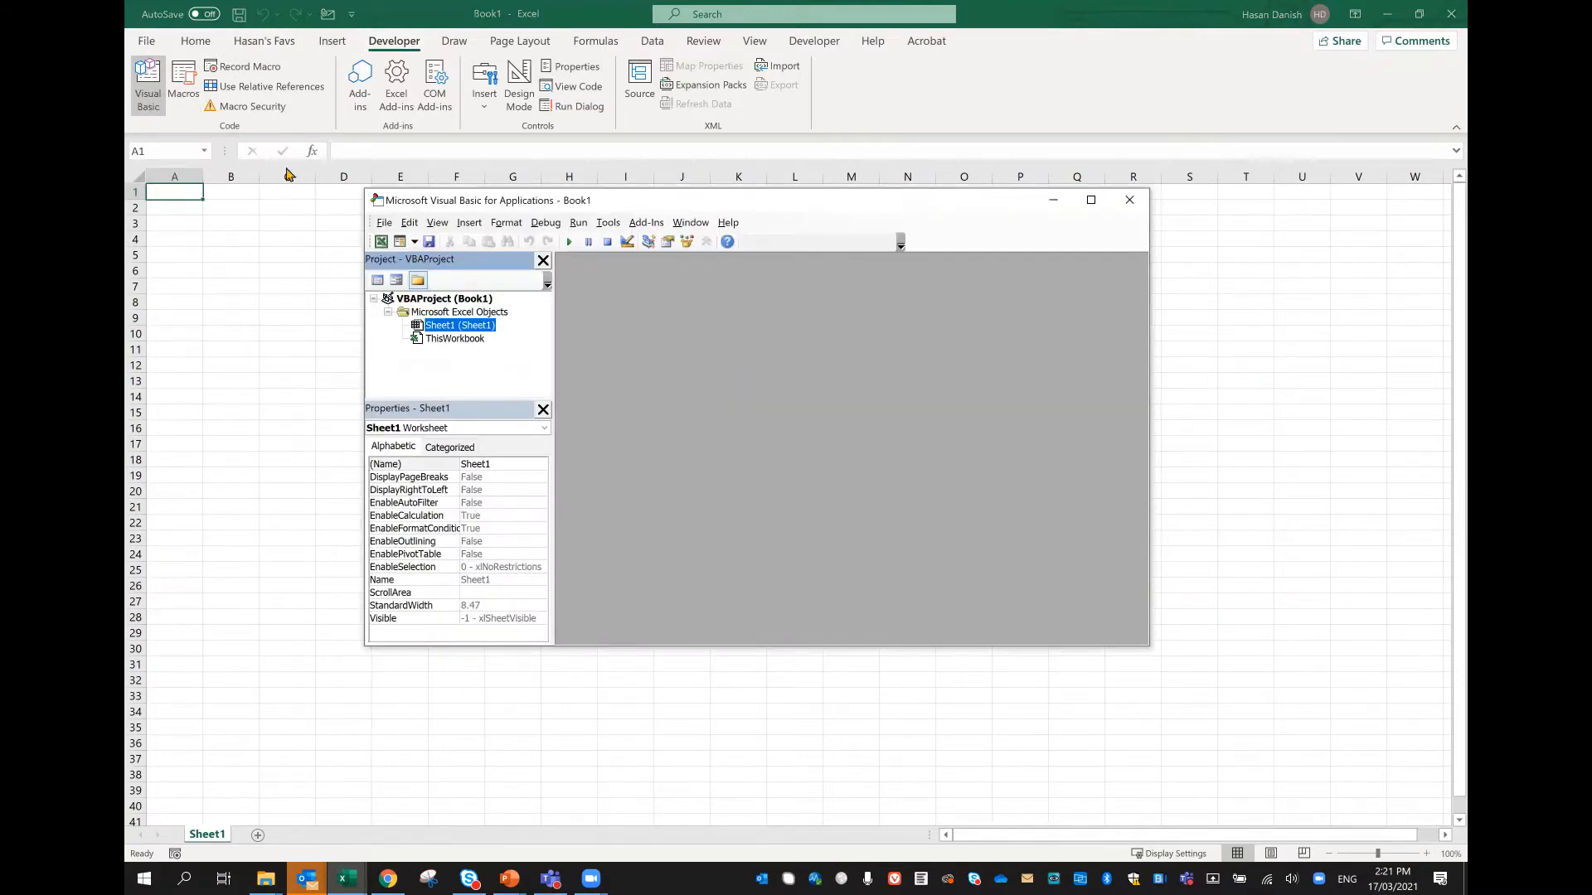
right_click(437, 341)
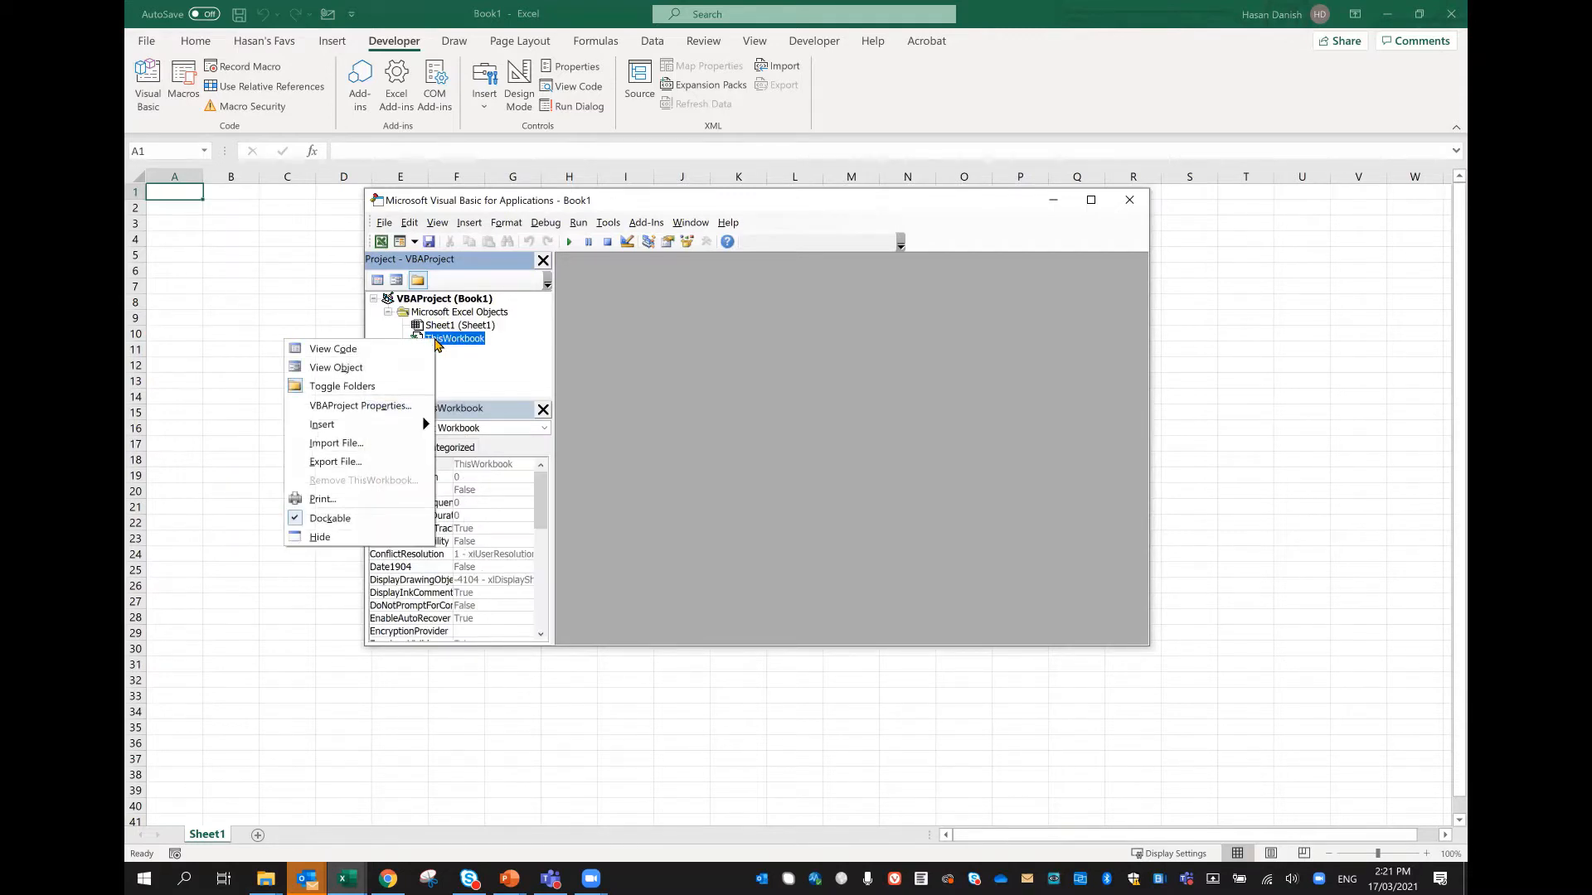
mouse_move(357, 421)
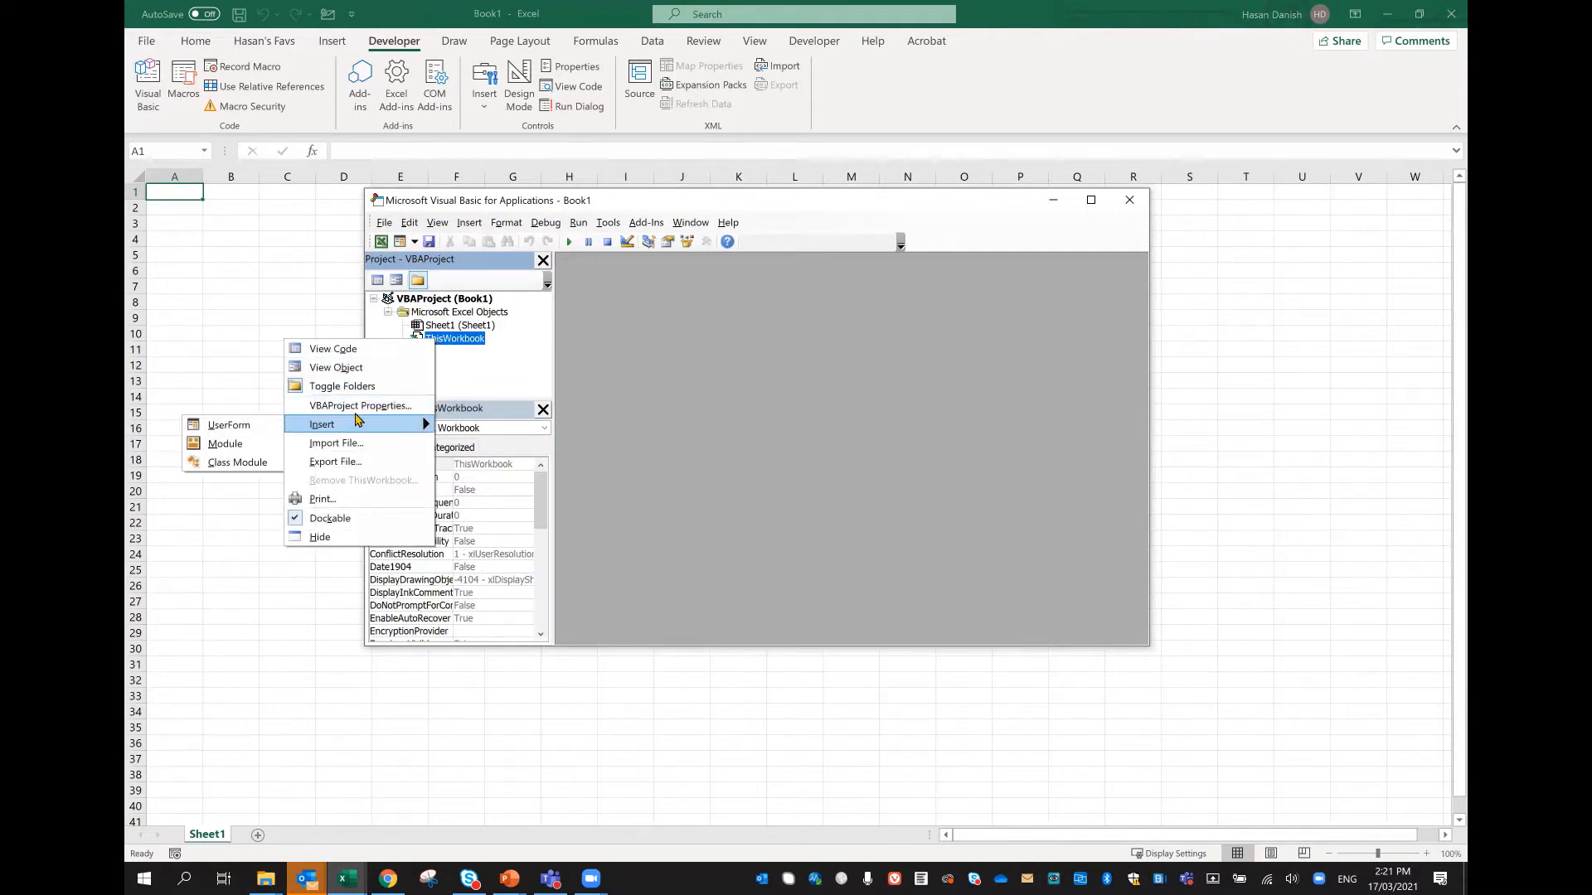
left_click(259, 456)
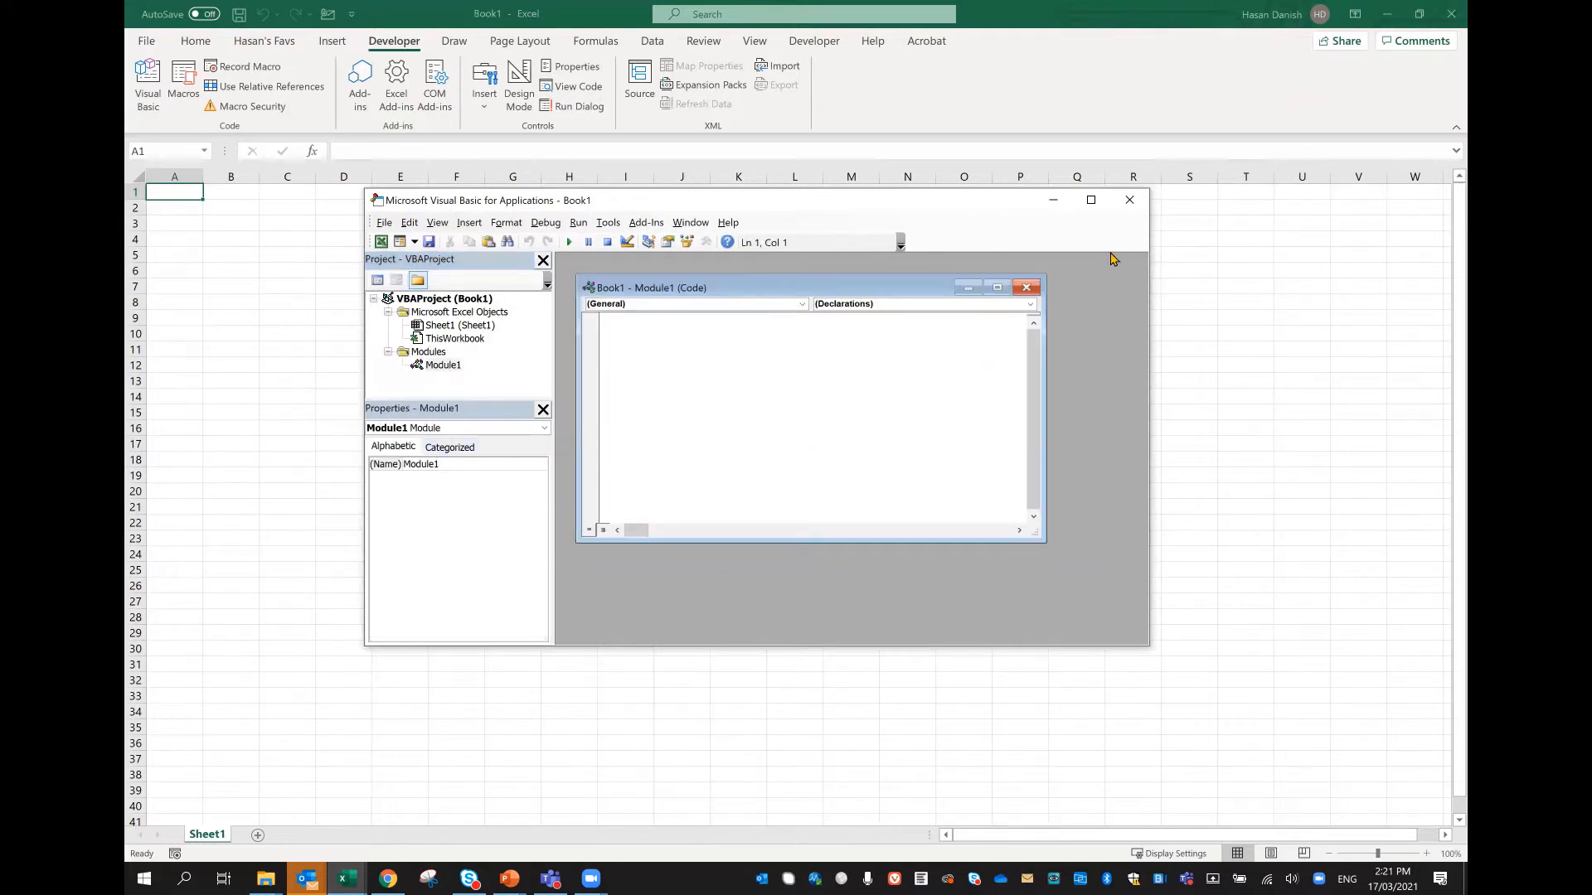
Step: Maximize the editor, enlarge the Module1 code window and paste the copied mergeFiles macro into it
left_click(1091, 200)
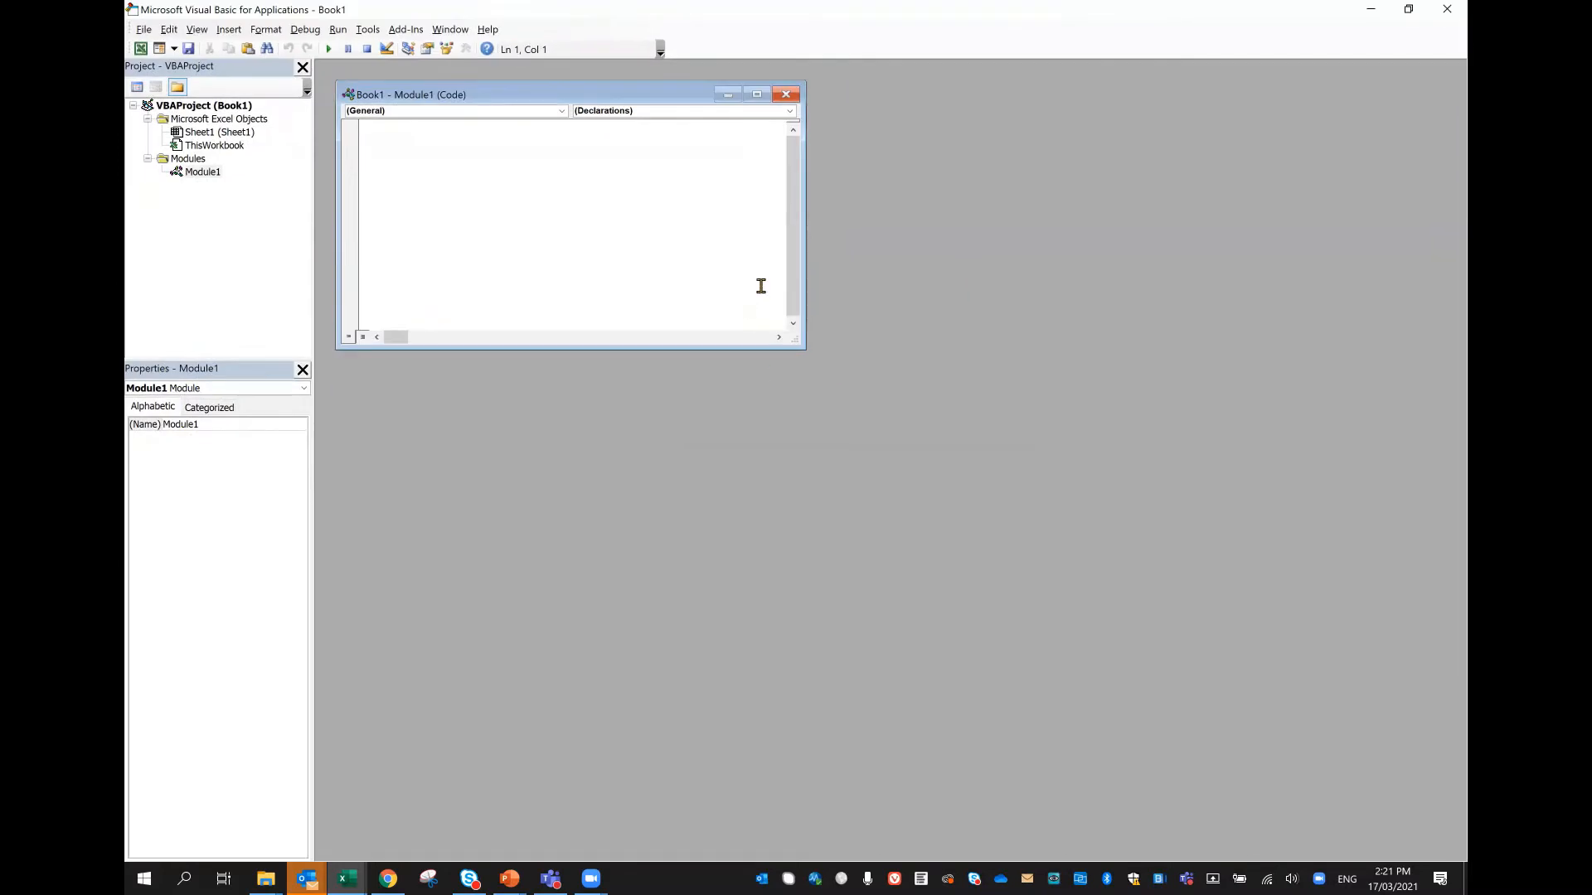
left_click_drag(804, 347, 1304, 705)
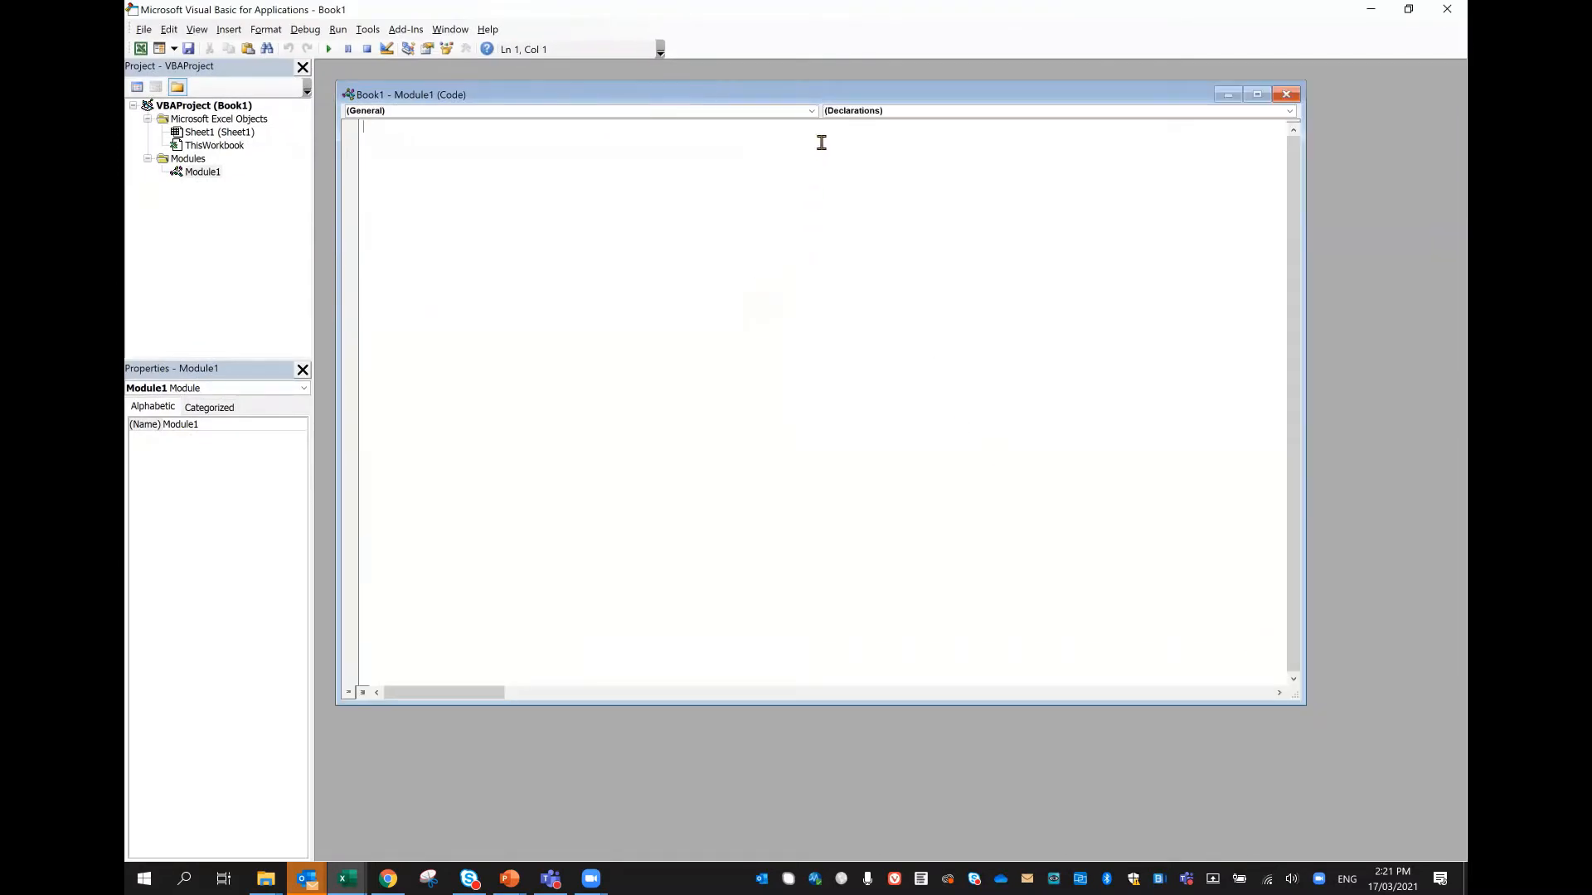
type("Sub mergeFiles()     'Merges all files in a folder to a main file.      'Define variables:     Dim numberOfFilesChosen, i As Integer     Dim tempFileDialog As FileDialog     Dim mainWorkbook, sourceWorkbook As Workbook     Dim tempWorkSheet As Worksheet      Set mainWorkbook = Application.ActiveWorkbook     Set tempFileDialog = Application.FileDialog(msoFileDialogFilePicker)      'Allow the user to select multiple workbooks     tempFileDialog.AllowMultiSelect = True      numberOfFilesChosen = tempFileDialog.Show      'Loop through all selected workbooks     For i = 1 To tempFileDialog.SelectedItems.Count          'Open each workbook         Workbooks.Open tempFileDialog.SelectedItems(i)          Set sourceWorkbook = ActiveWorkbook          'Copy each worksheet to the end of the main workbook         For Each tempWorkSheet In sourceWorkbook.Worksheets             tempWorkSheet.Copy after:=mainWorkbook.Sheets(mainWorkbook.Worksheets.Count)         Next tempWorkSheet          'Close the source workbook         sourceWorkbook.Close     Next i  End Sub")
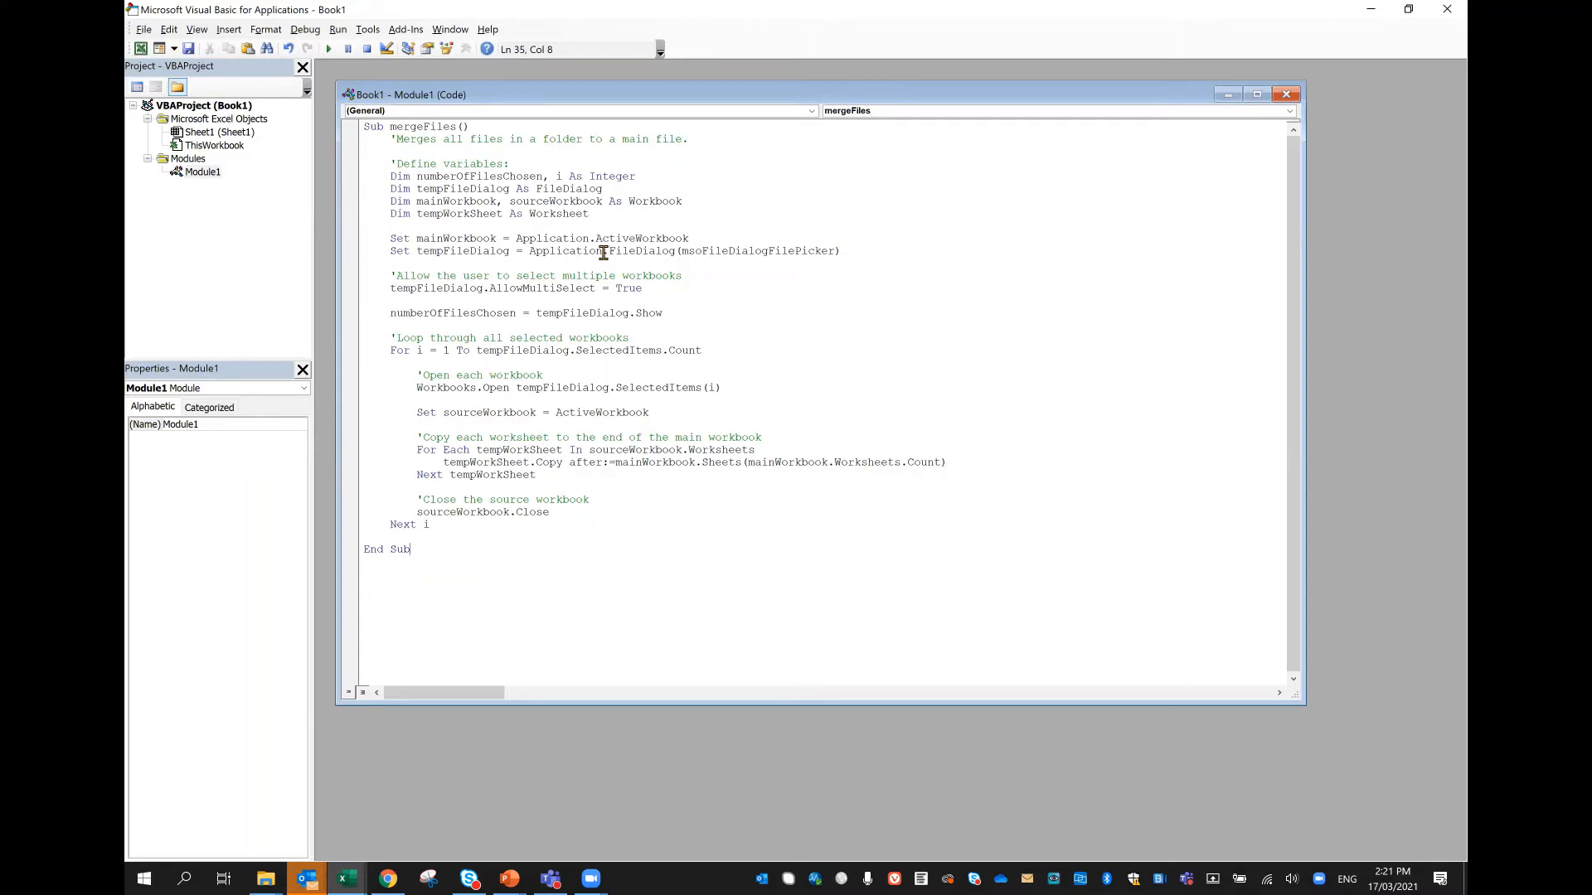
Step: Run the mergeFiles macro on the June, Jul, Aug and Sep workbooks, Example 11- 4A to 4D, in the Example Files folder
left_click(328, 53)
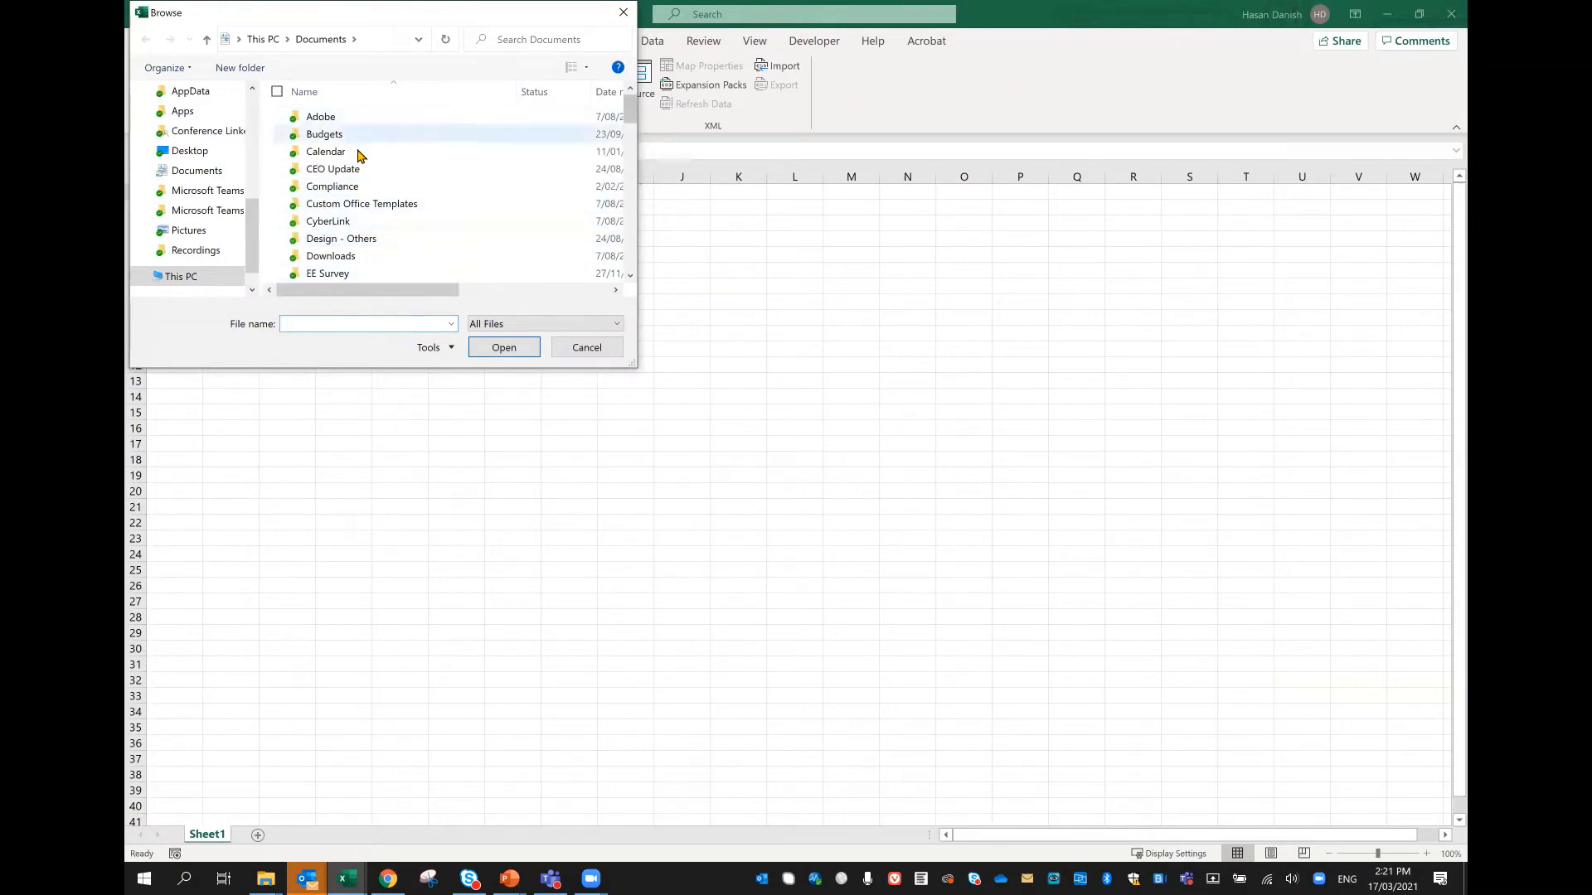
left_click_drag(254, 217, 254, 136)
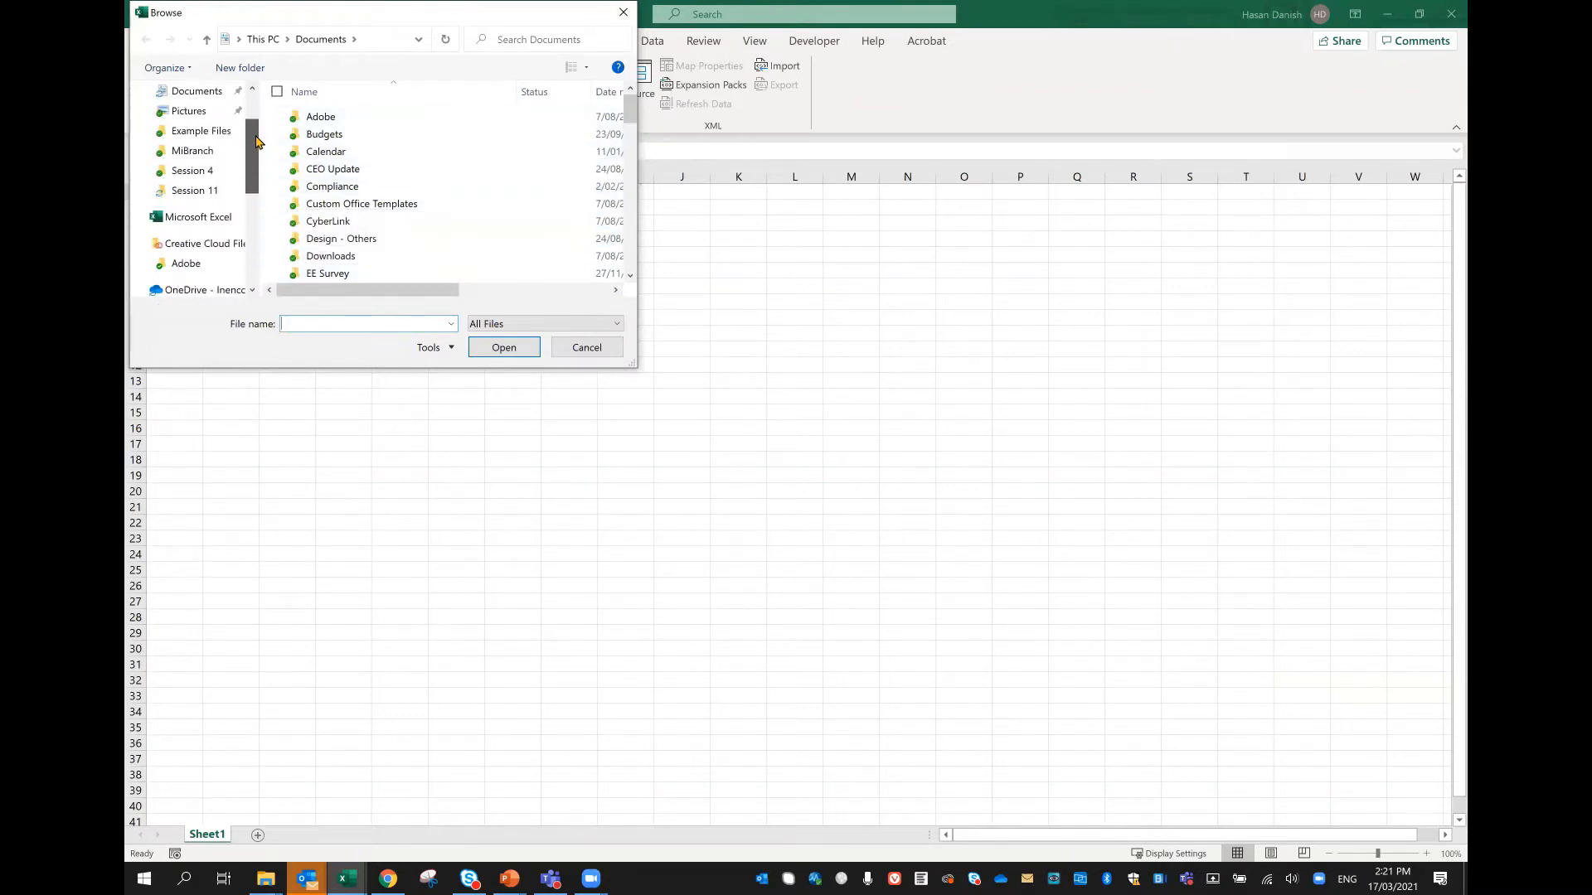
left_click(208, 132)
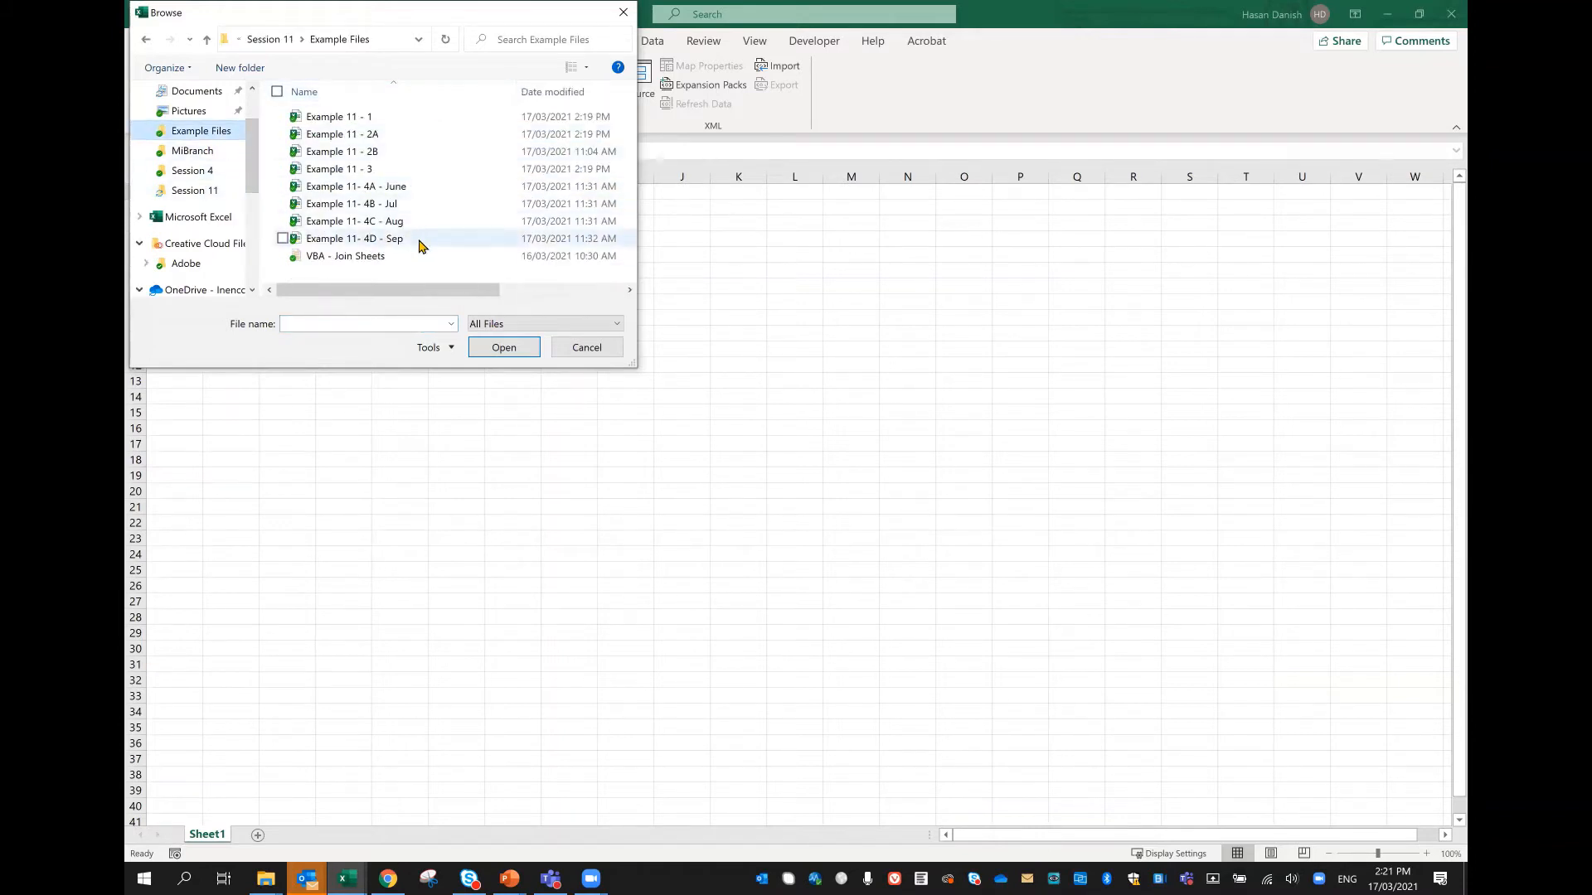
left_click(441, 187)
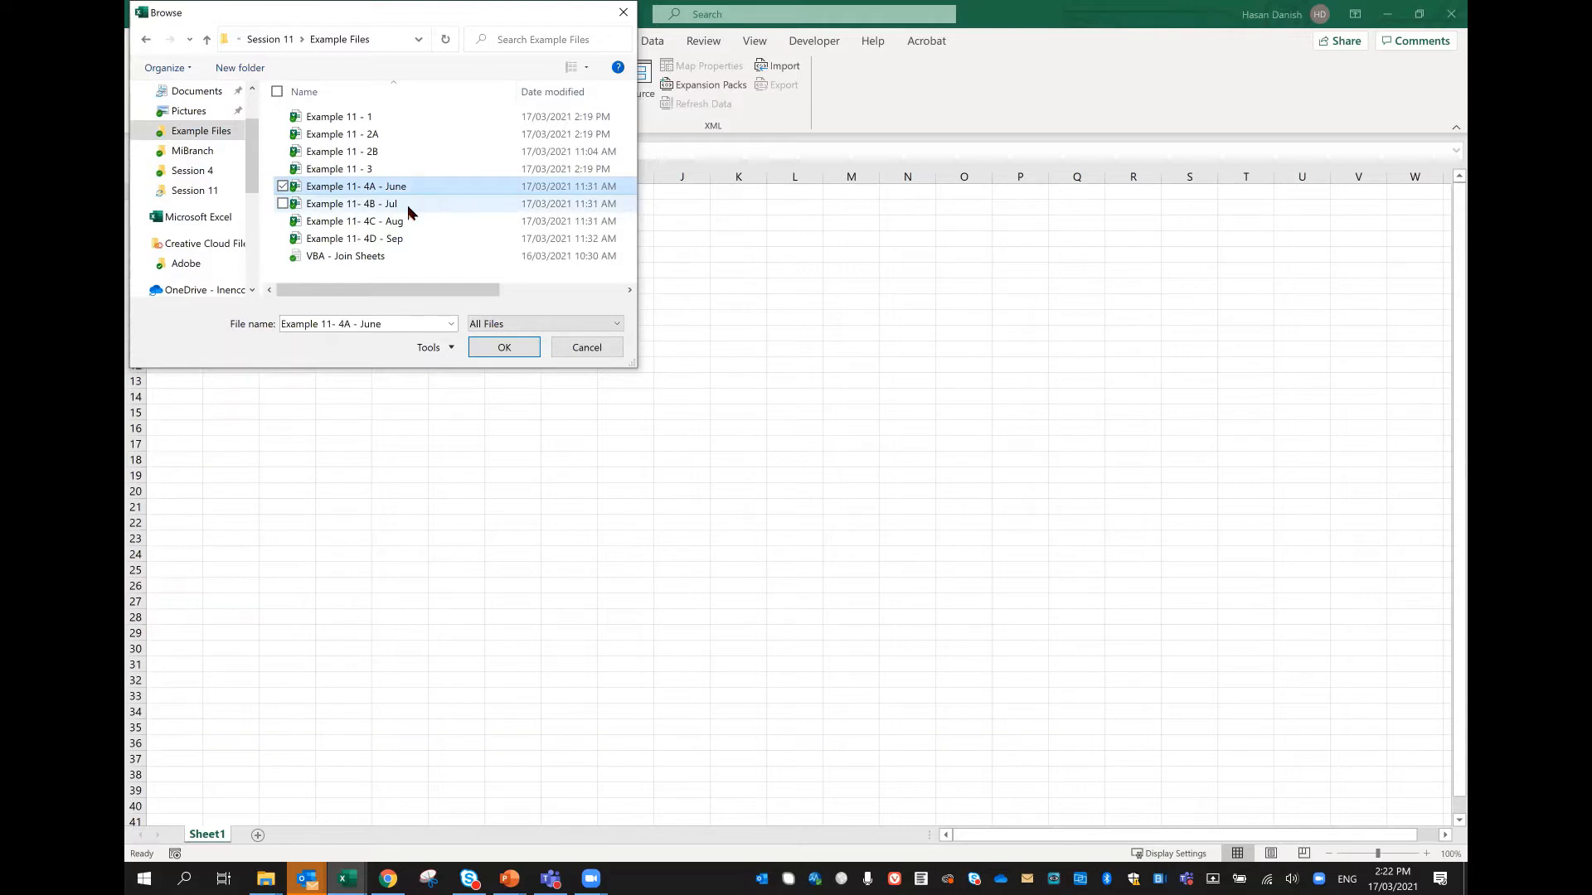
left_click(408, 209, "ctrl")
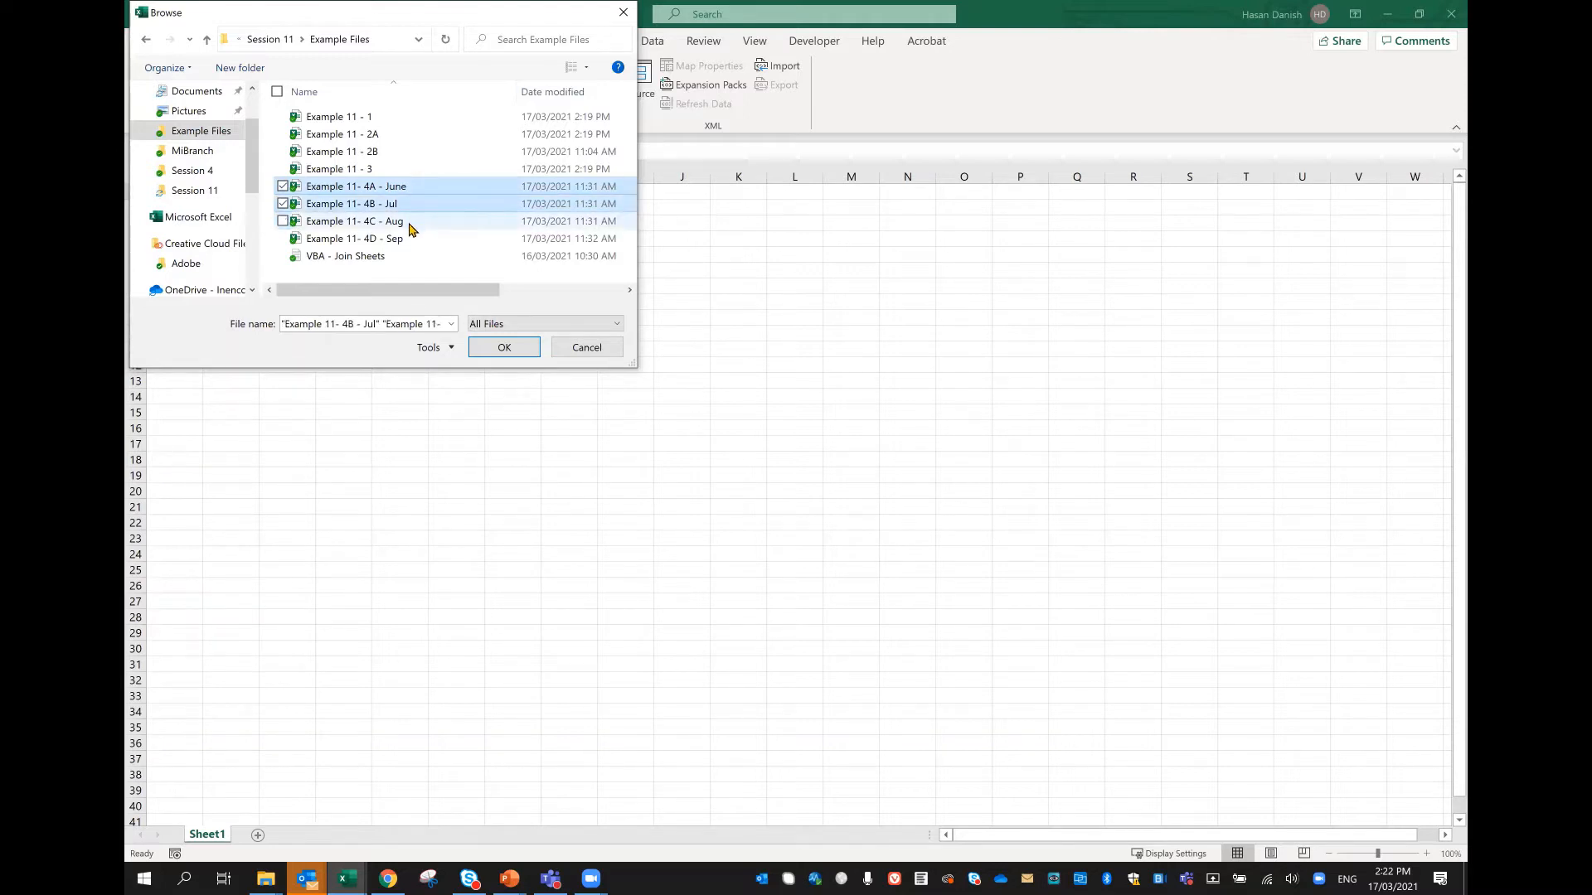
left_click(409, 224, "ctrl")
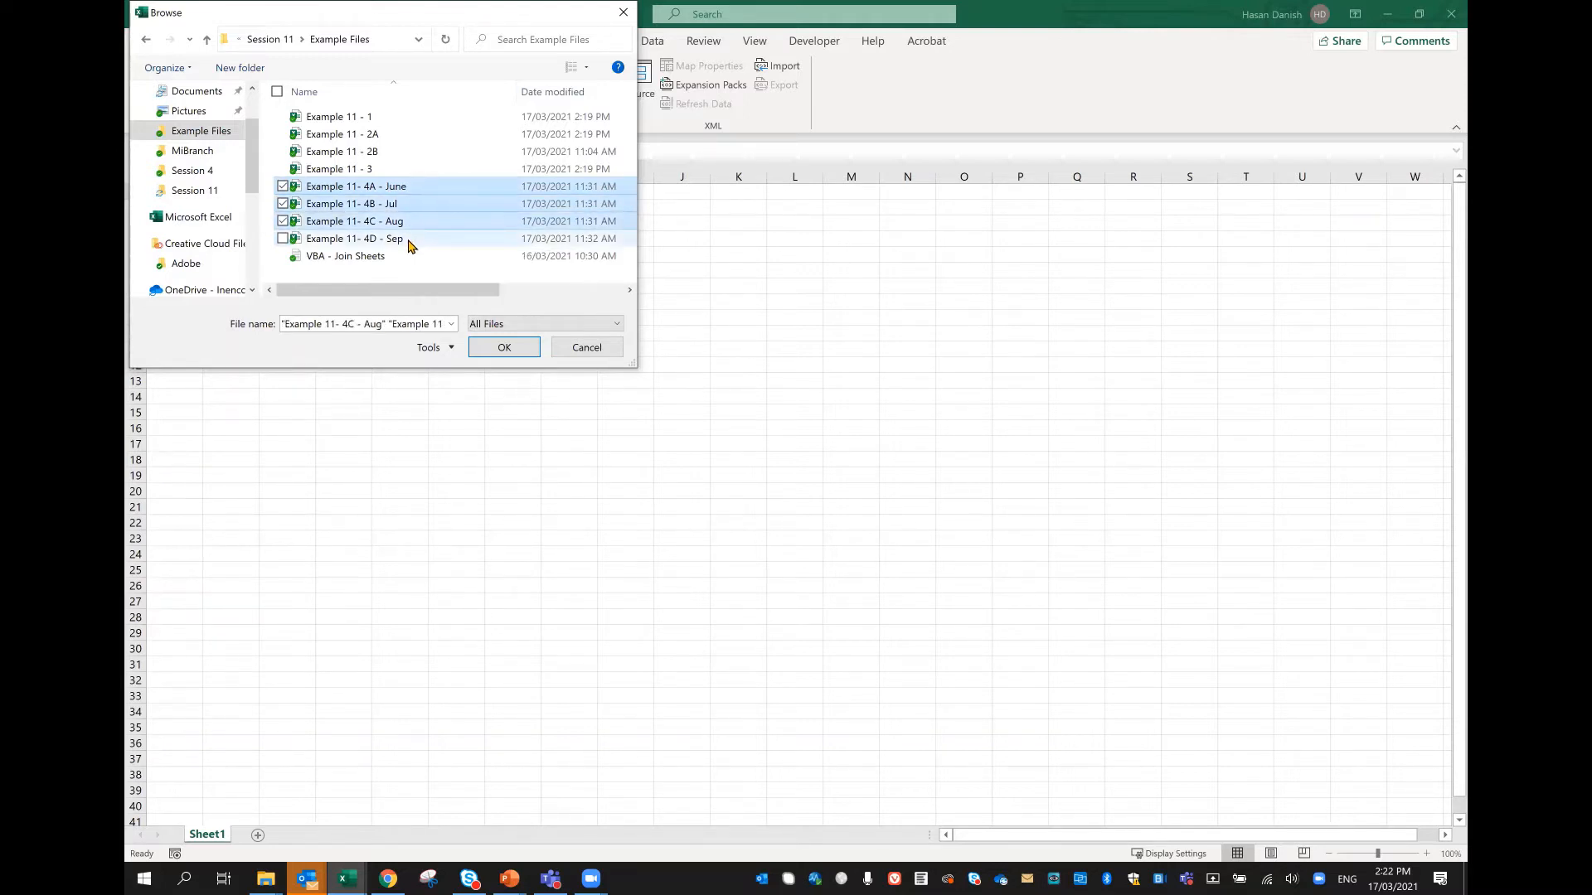
left_click(409, 243, "ctrl")
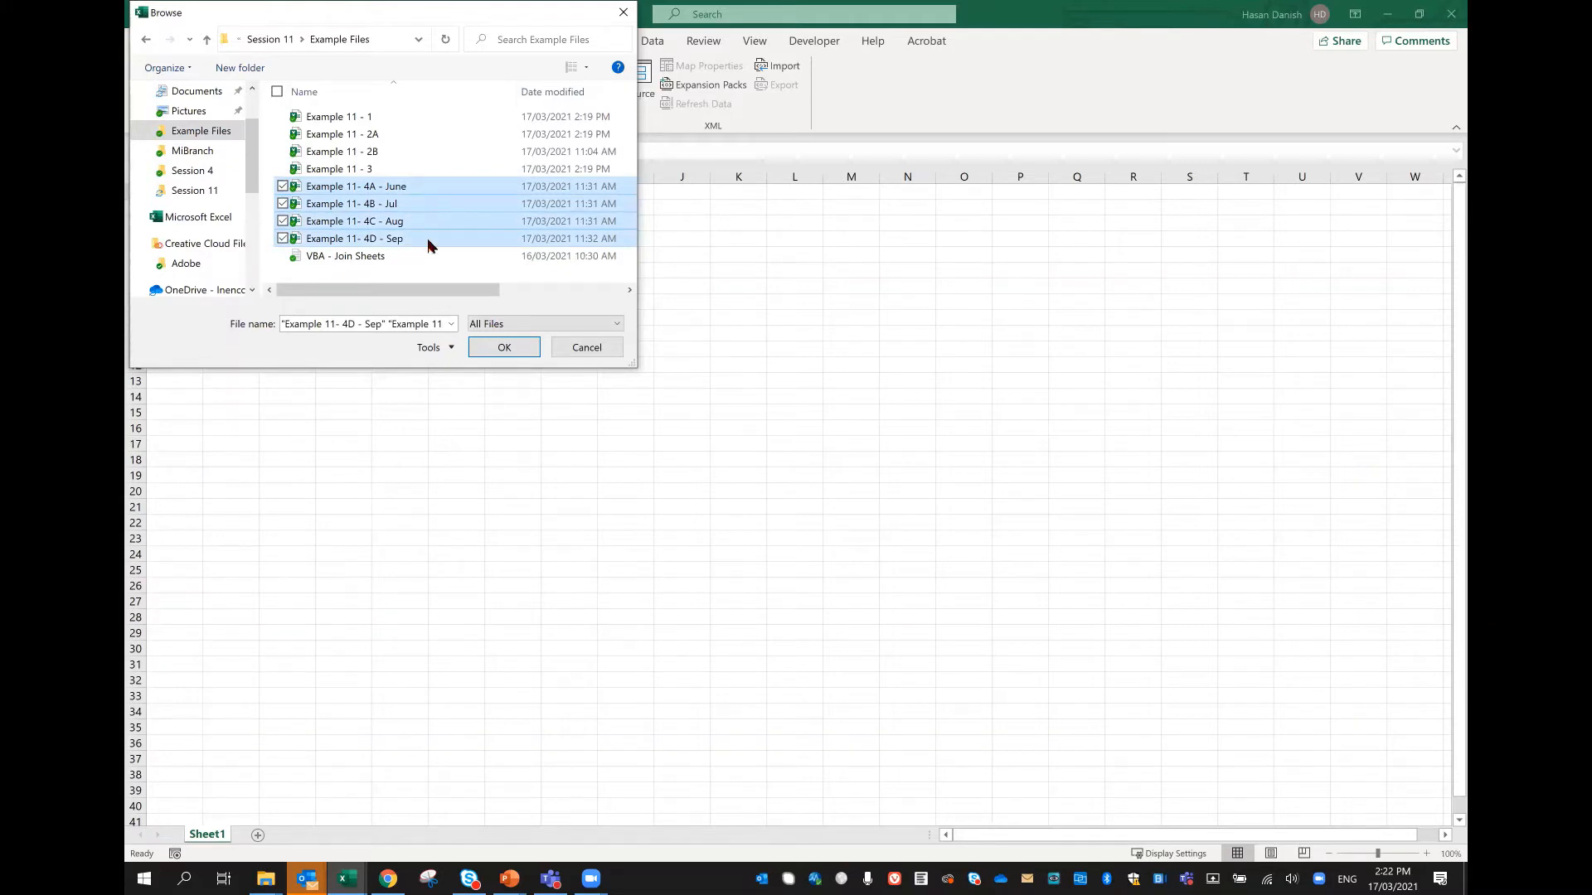
left_click(506, 348)
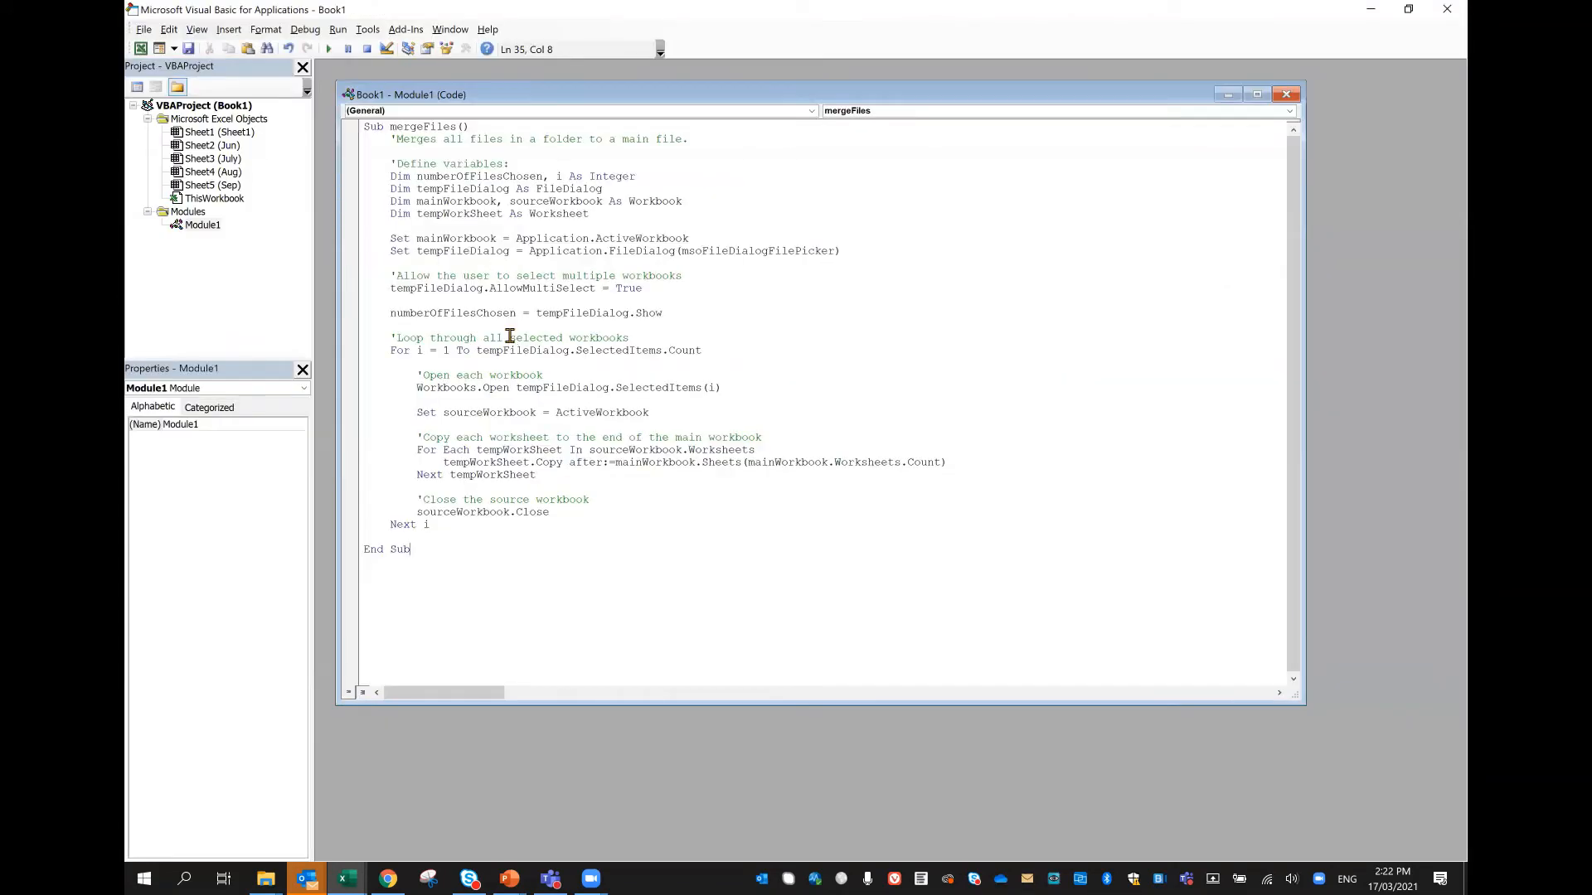
Step: Return to the Book1 workbook and check the merged Jun, July, Aug and Sep worksheets one by one
left_click(352, 877)
left_click(312, 814)
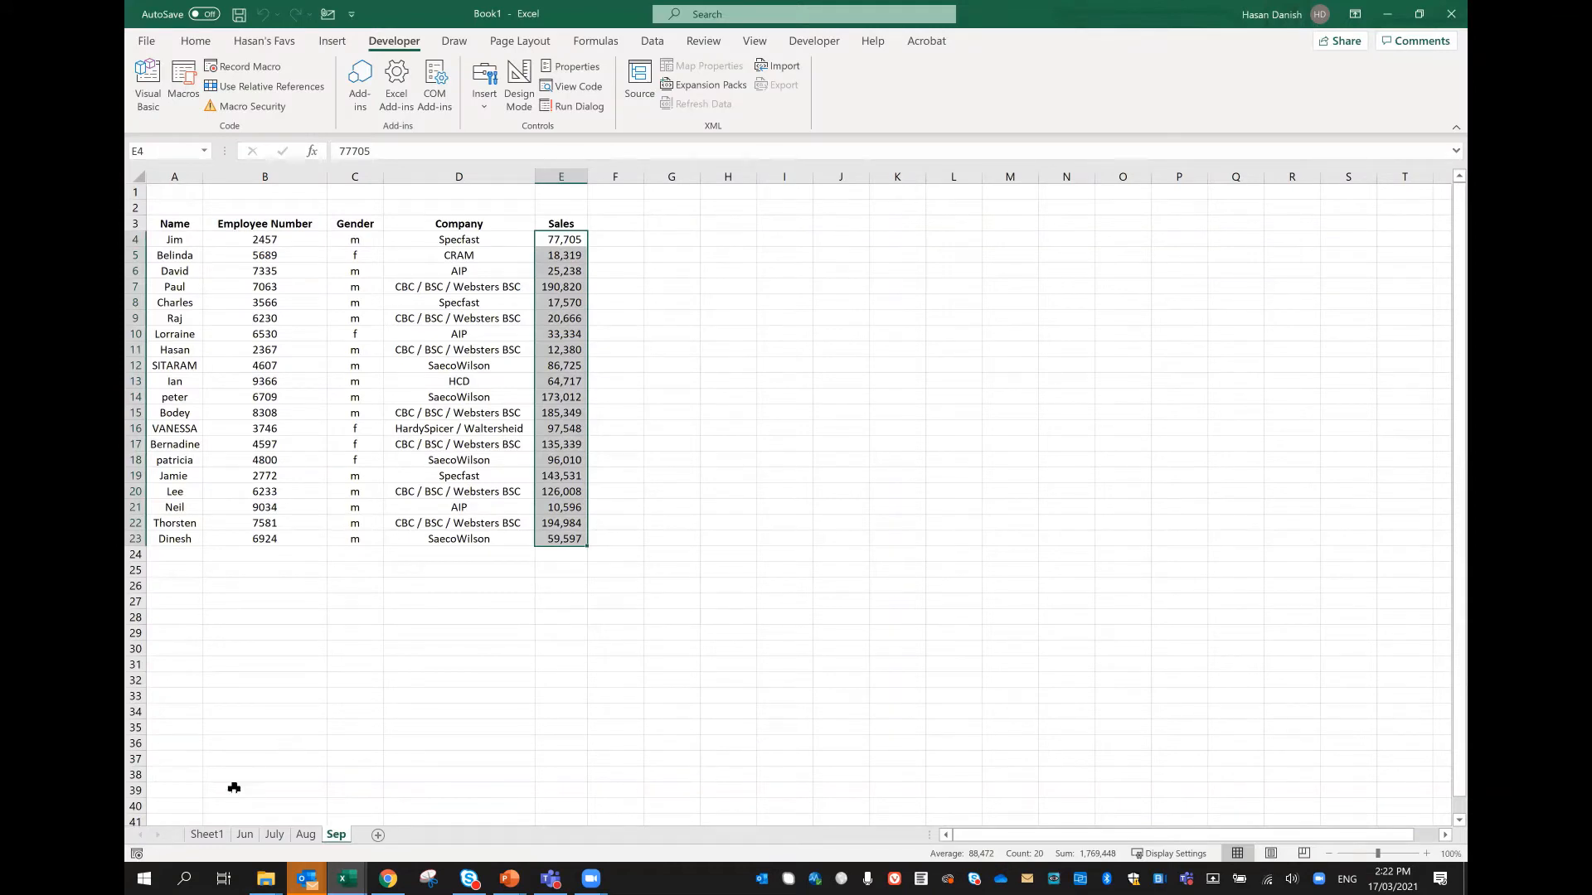
left_click(246, 837)
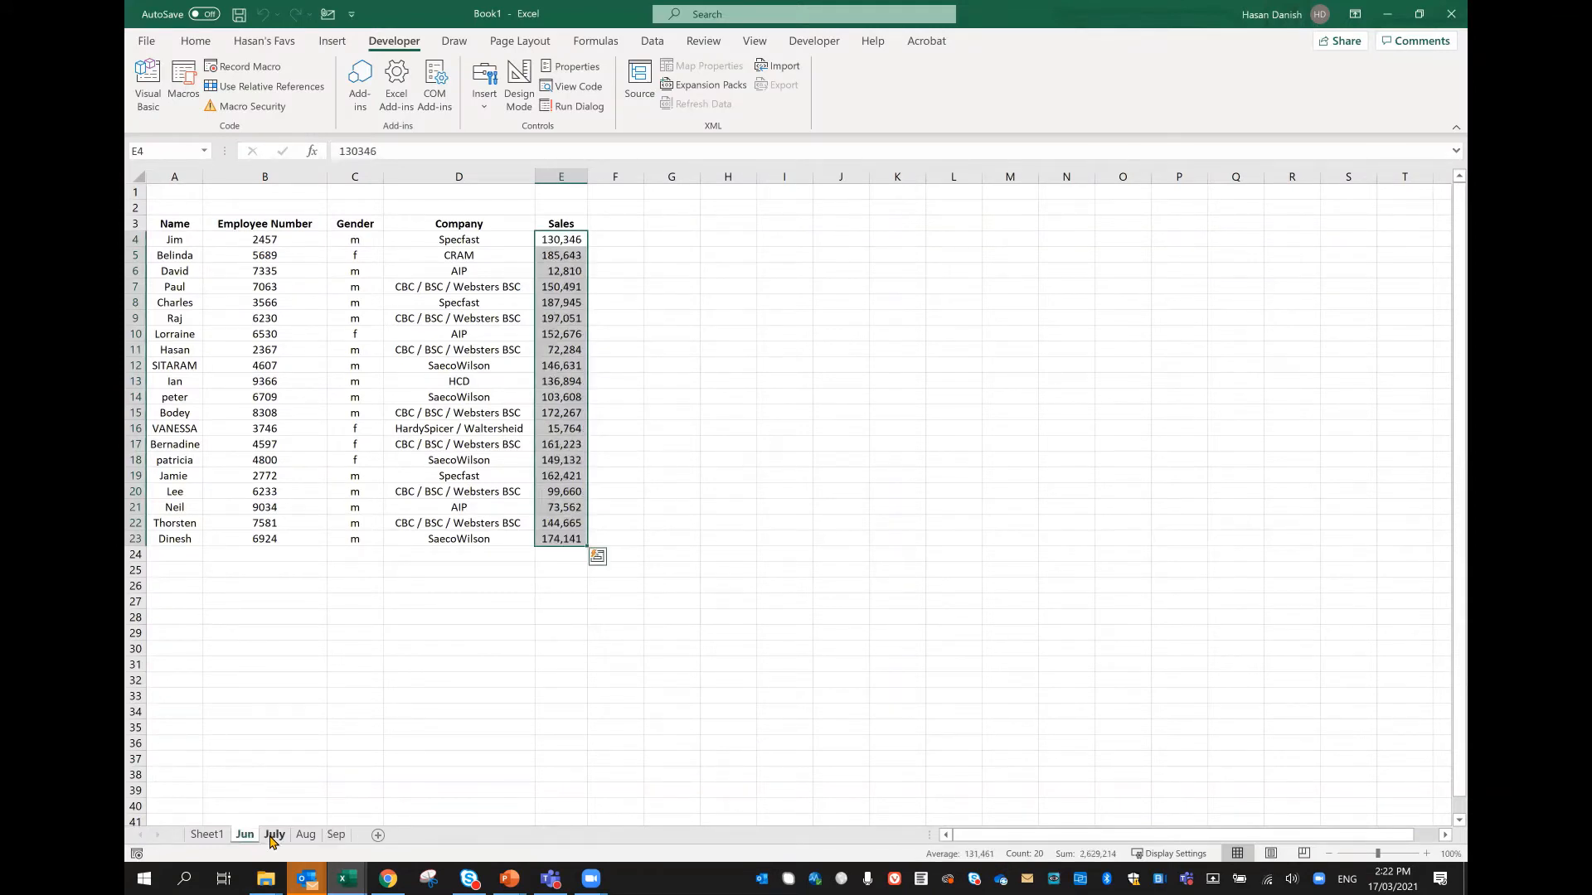
left_click(273, 836)
left_click(305, 836)
left_click(337, 837)
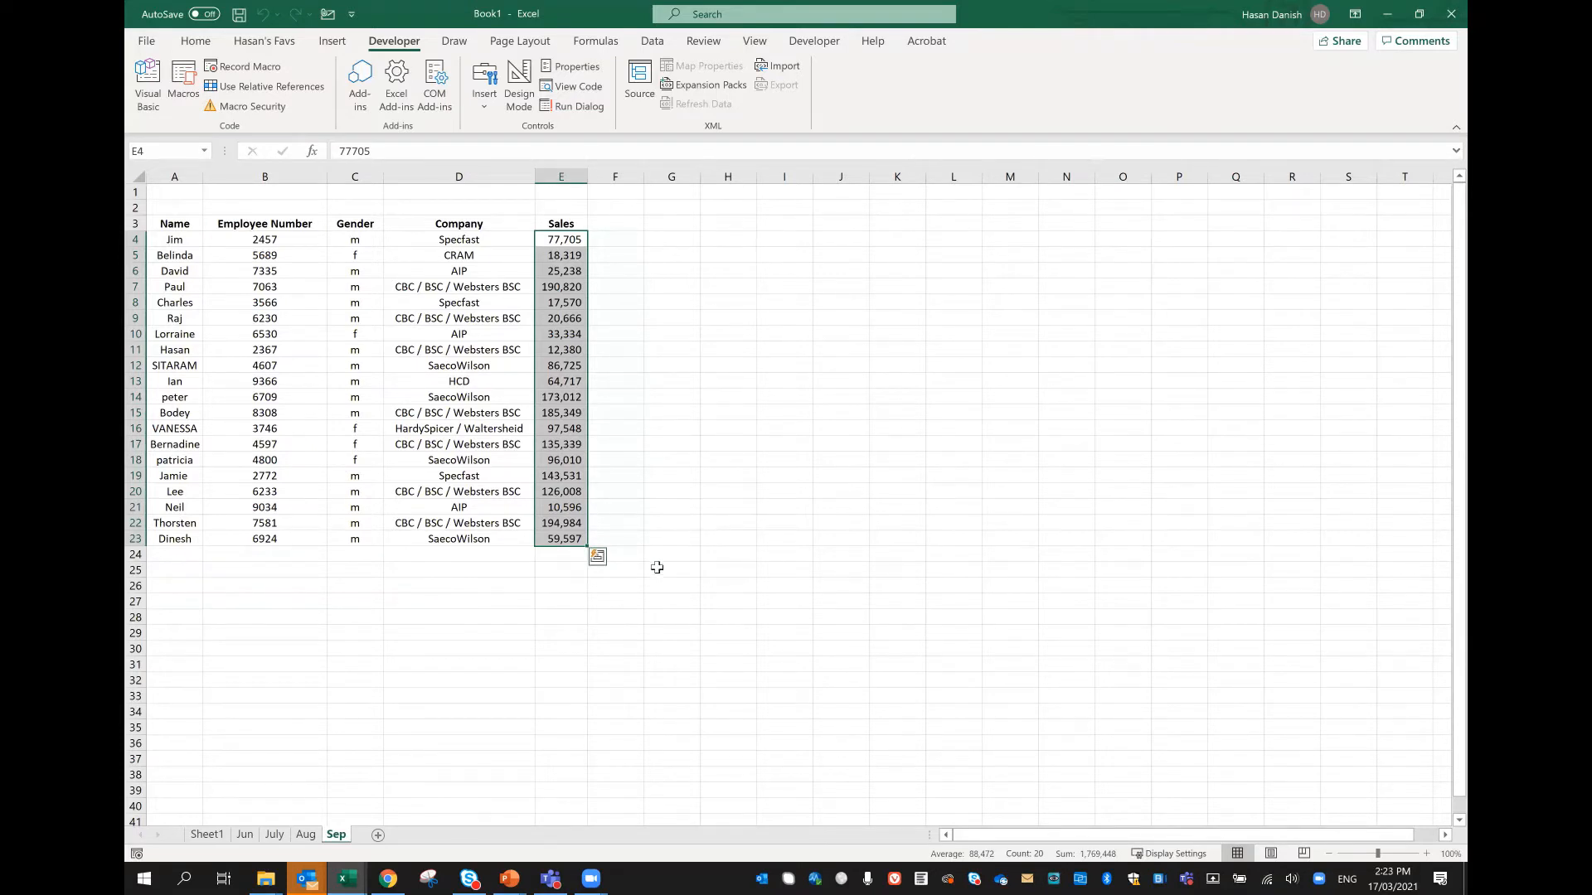
Step: Close the Book1 workbook together with its Visual Basic editor
key("alt+F11")
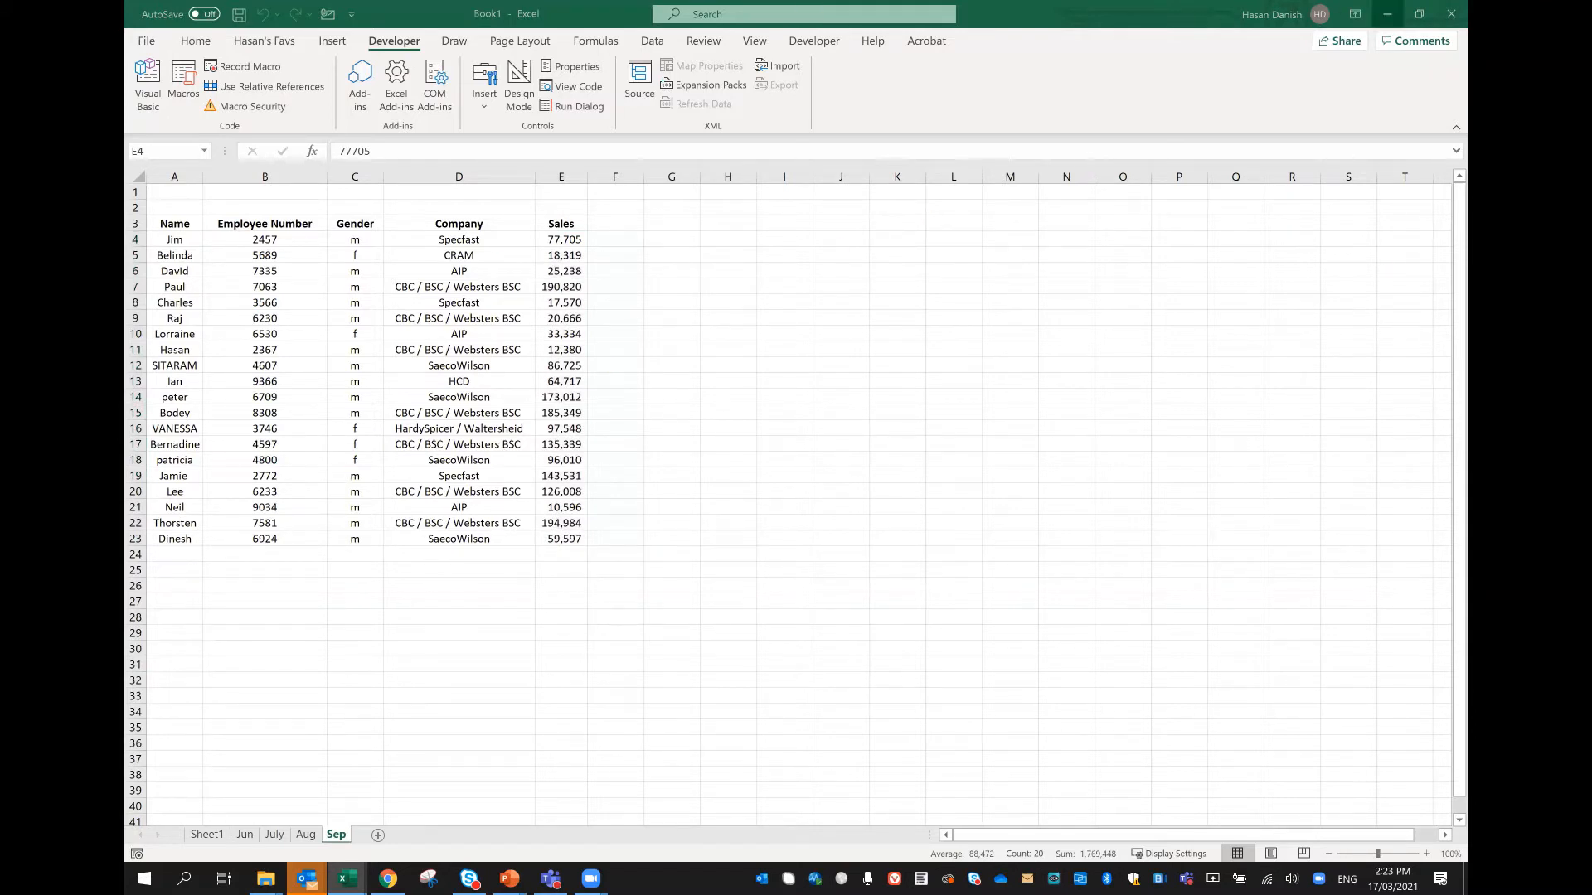
left_click(1451, 14)
left_click(856, 533)
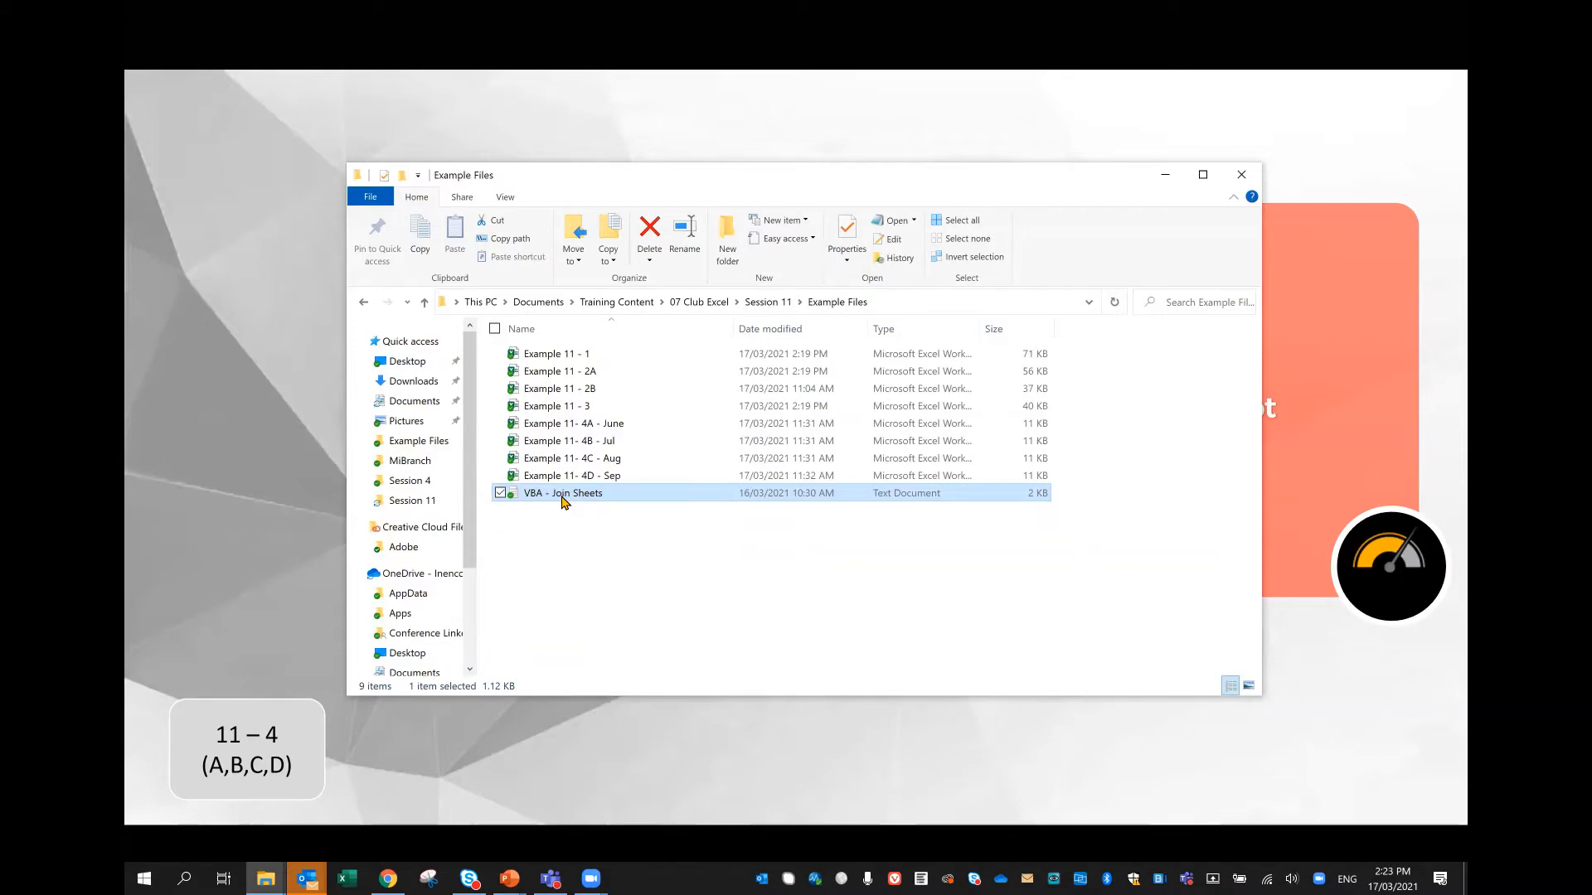
Step: Reopen the VBA - Join Sheets text file, move its window aside and select the whole macro text
double_click(562, 495)
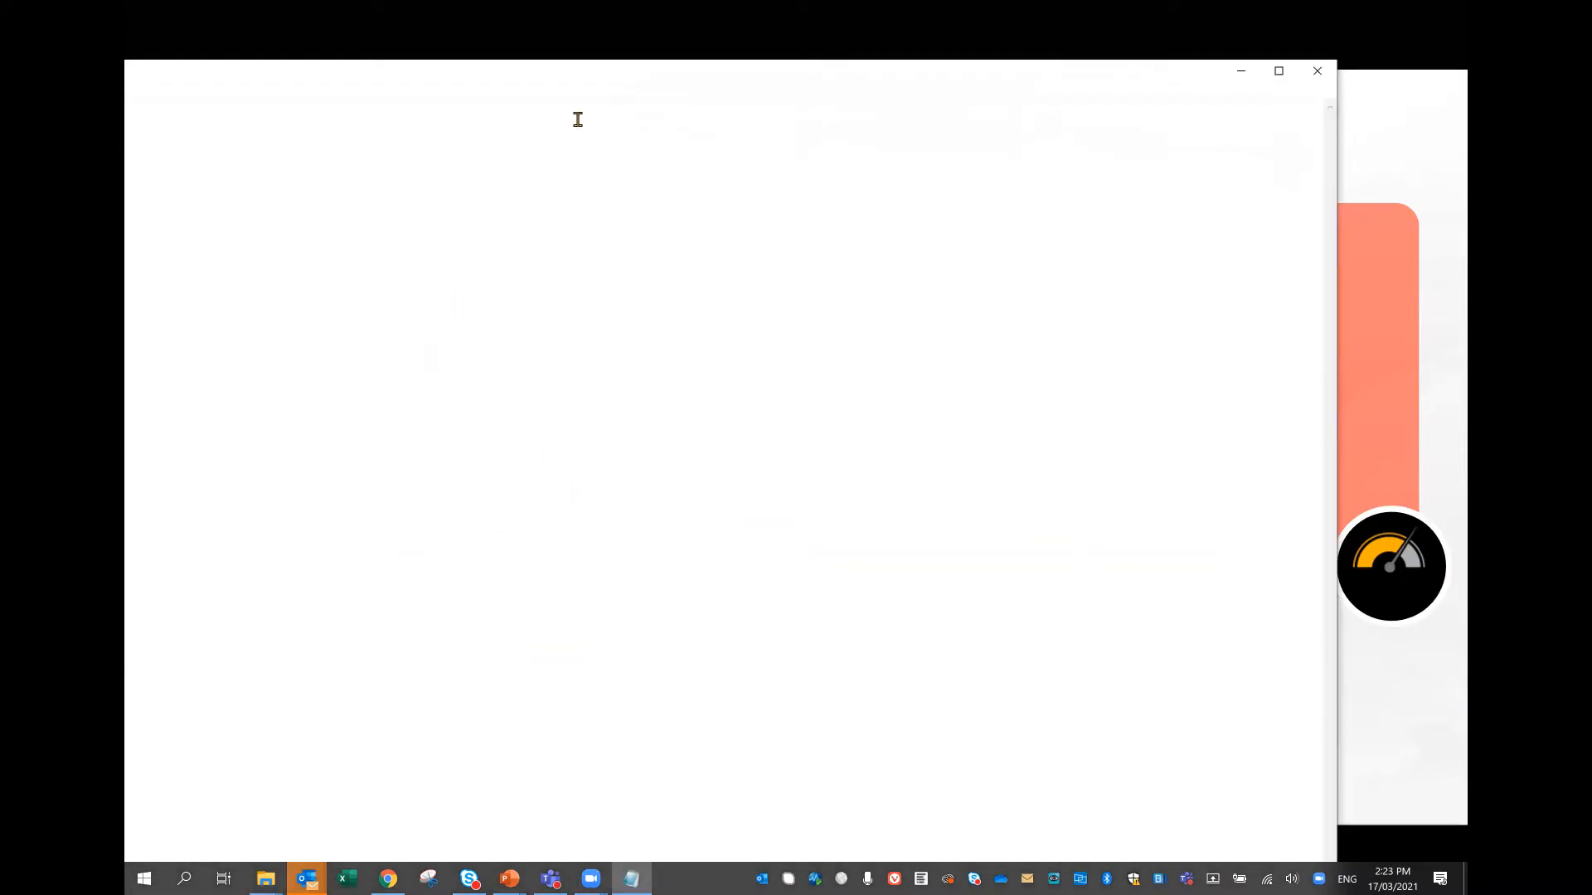
left_click_drag(616, 81, 1366, 240)
left_click_drag(816, 725, 528, 247)
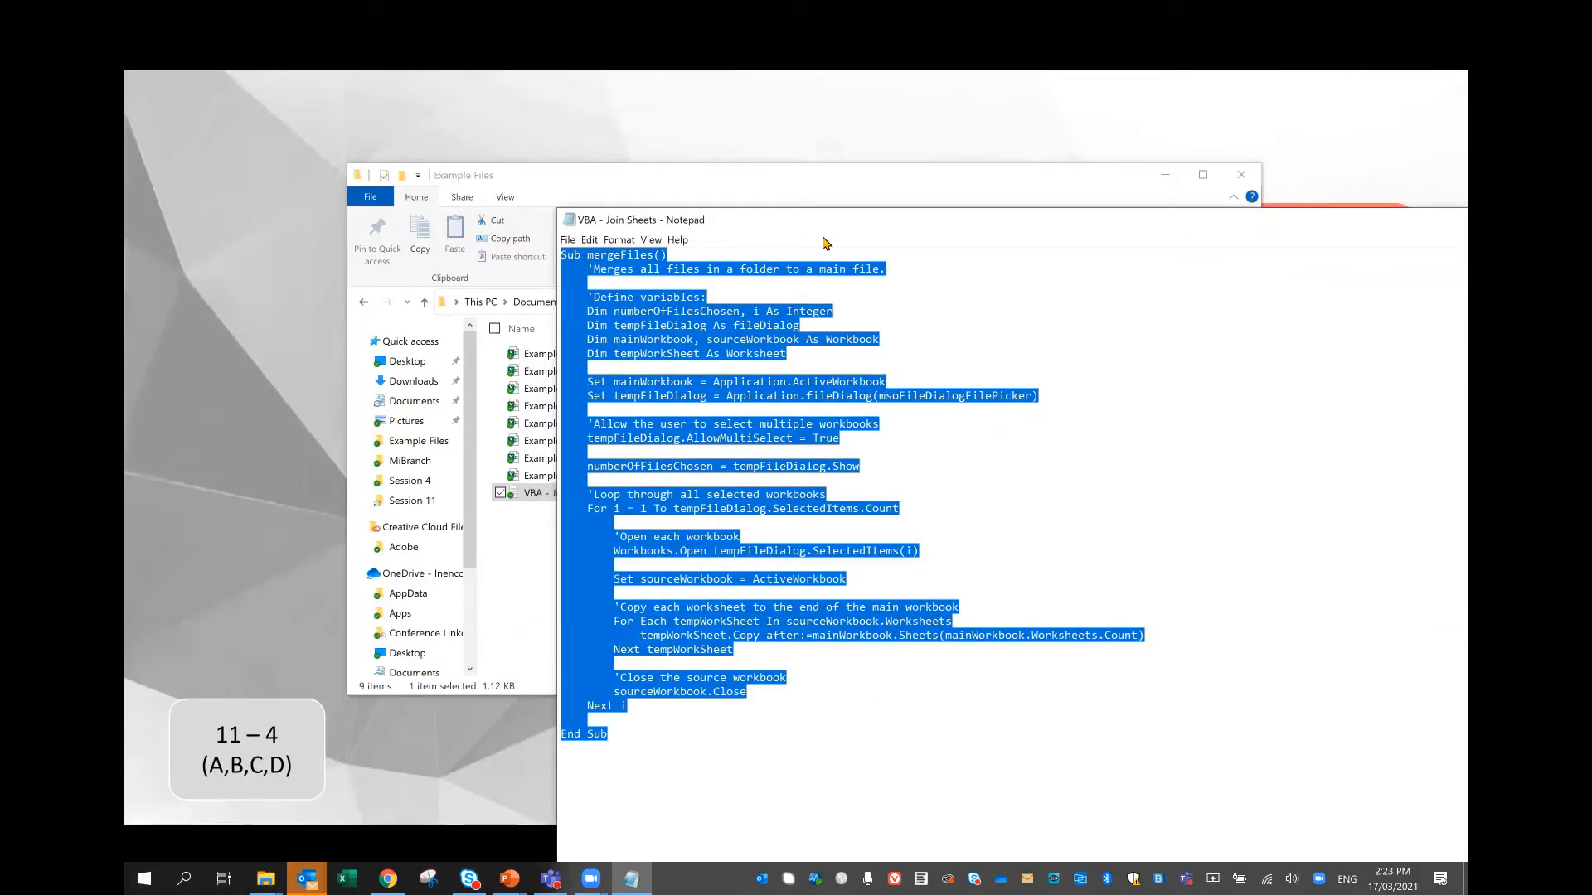
Step: Close the VBA - Join Sheets text file and create a blank workbook in Excel
key("super+Left")
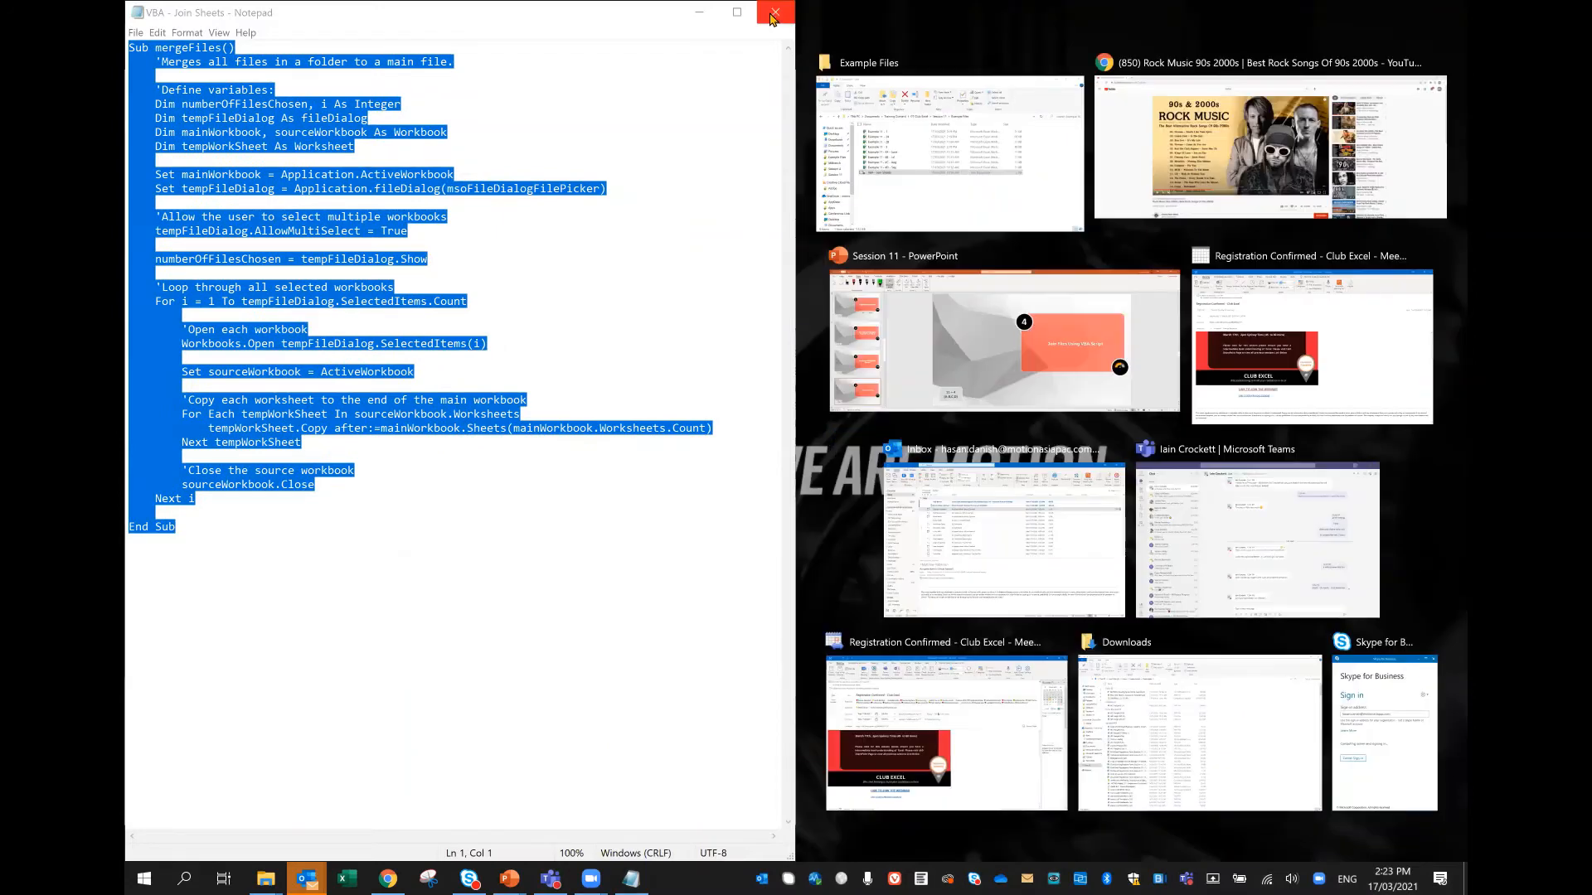
left_click(773, 12)
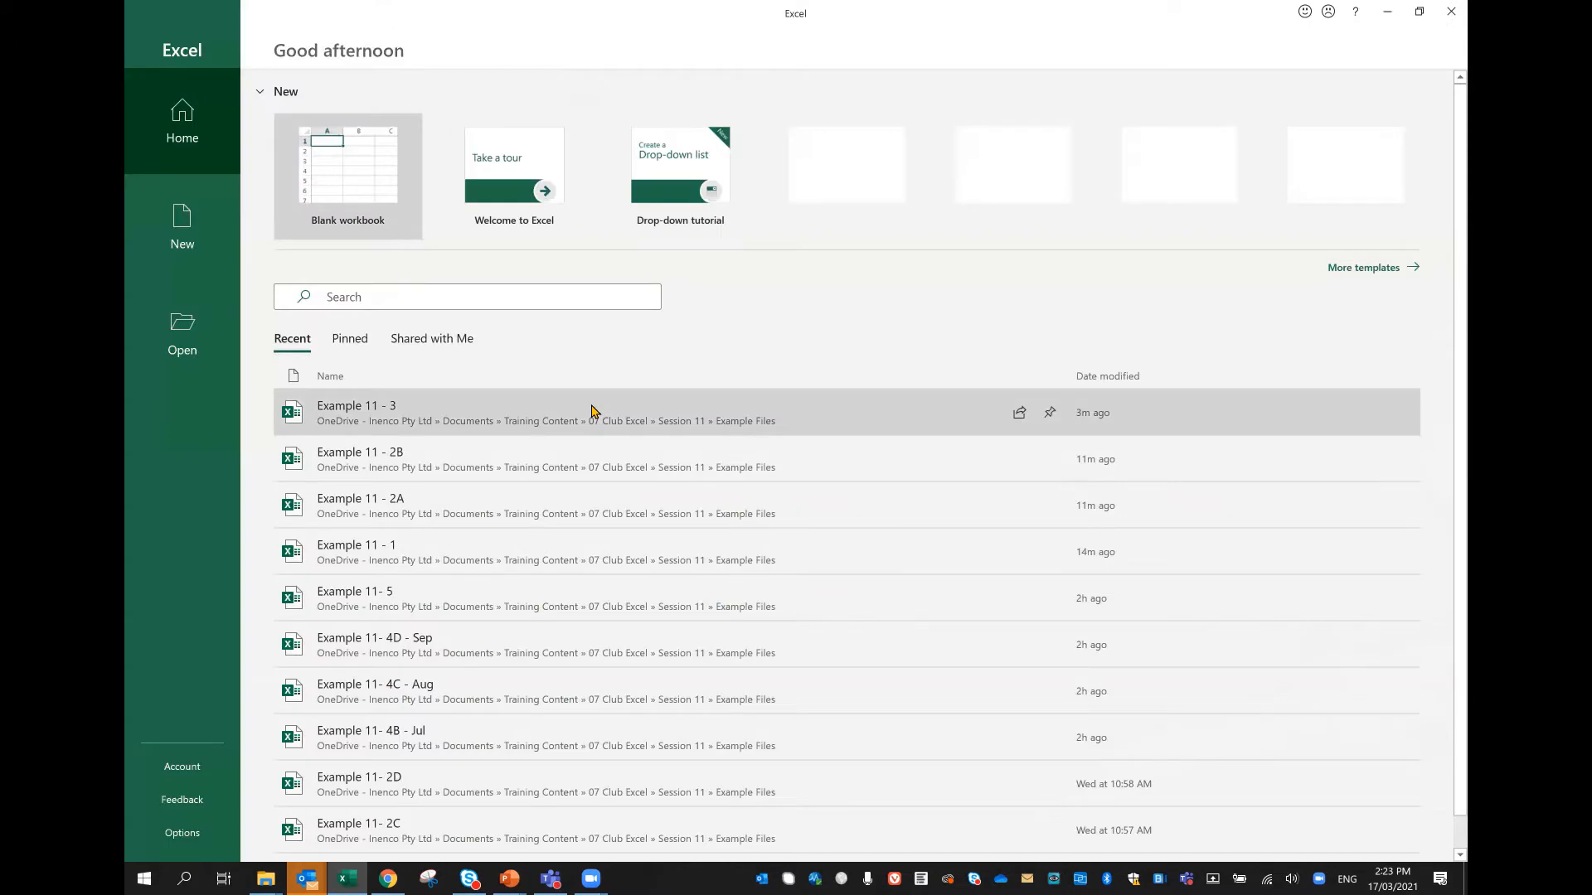
left_click(357, 177)
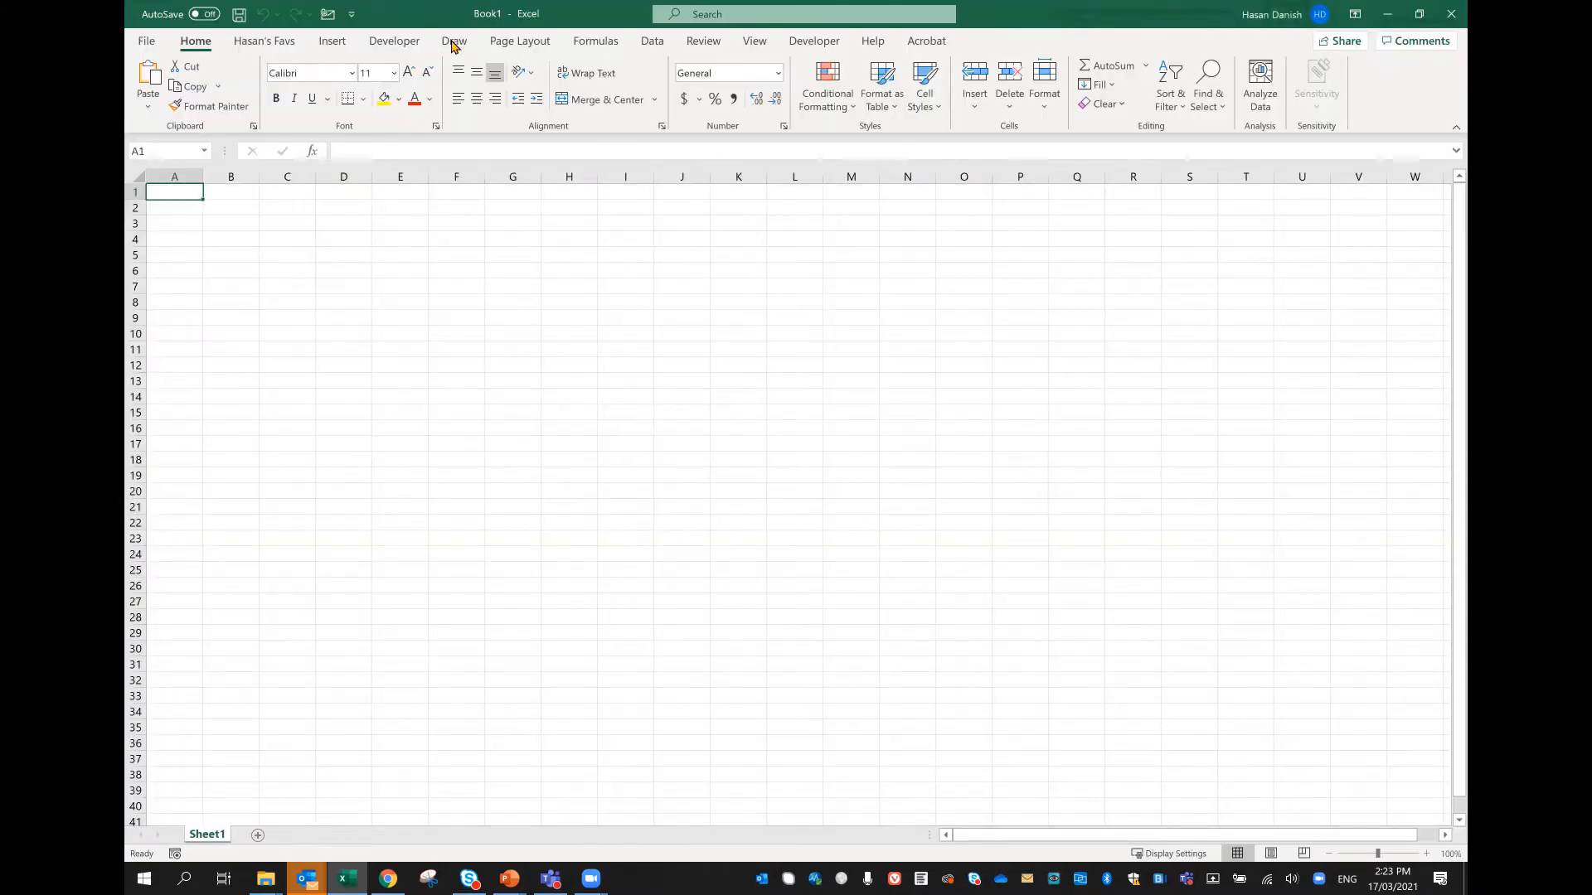
Step: Insert a new module for ThisWorkbook in the Visual Basic editor and paste the mergeFiles macro into it
left_click(397, 40)
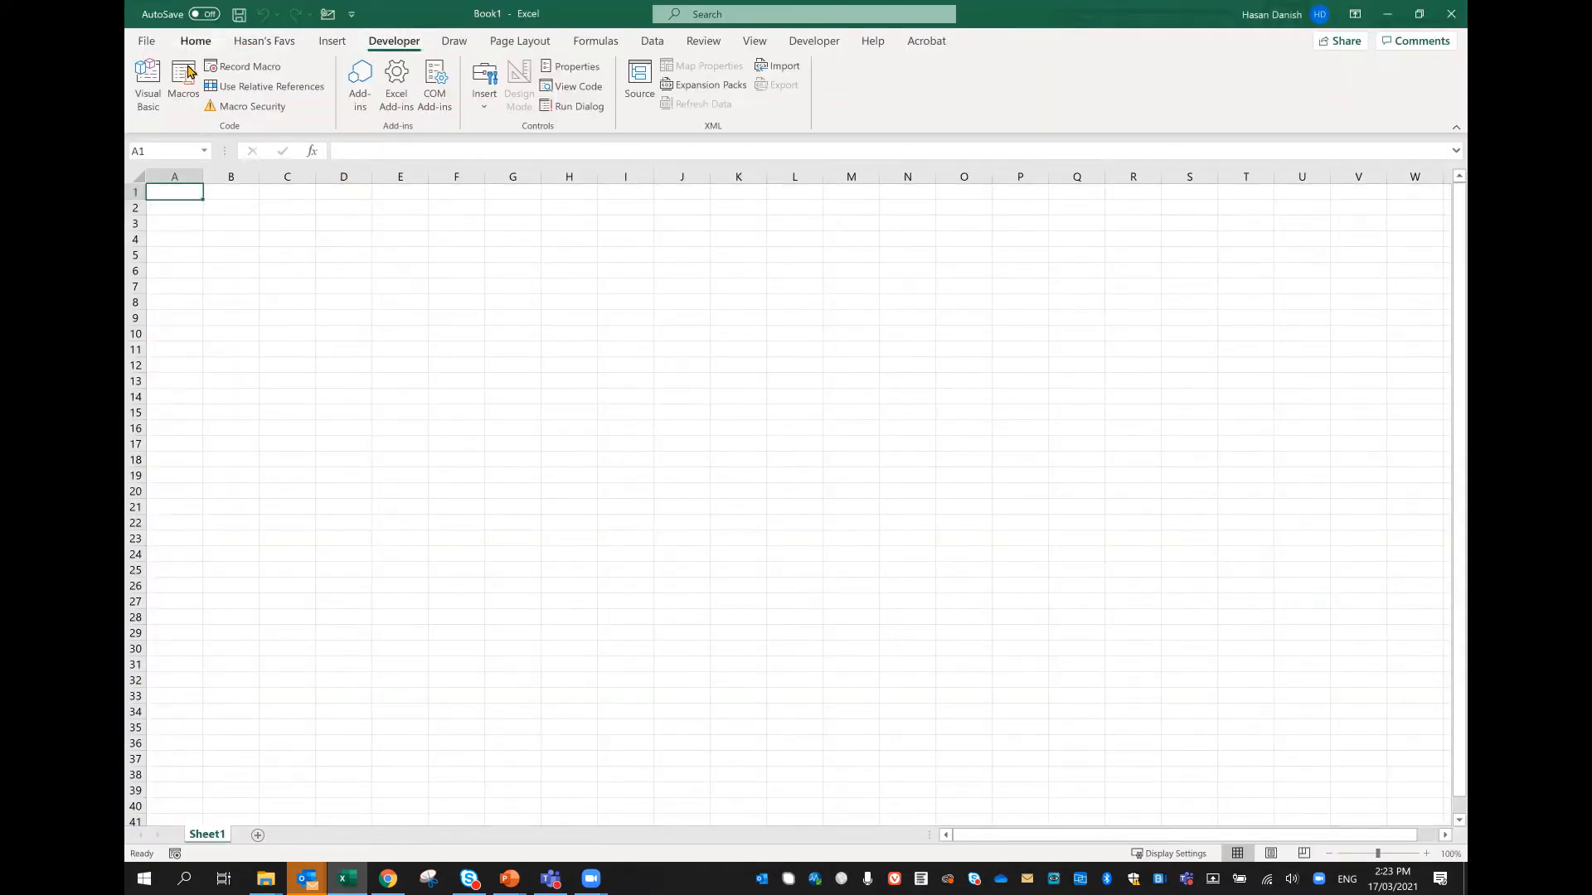
left_click(154, 93)
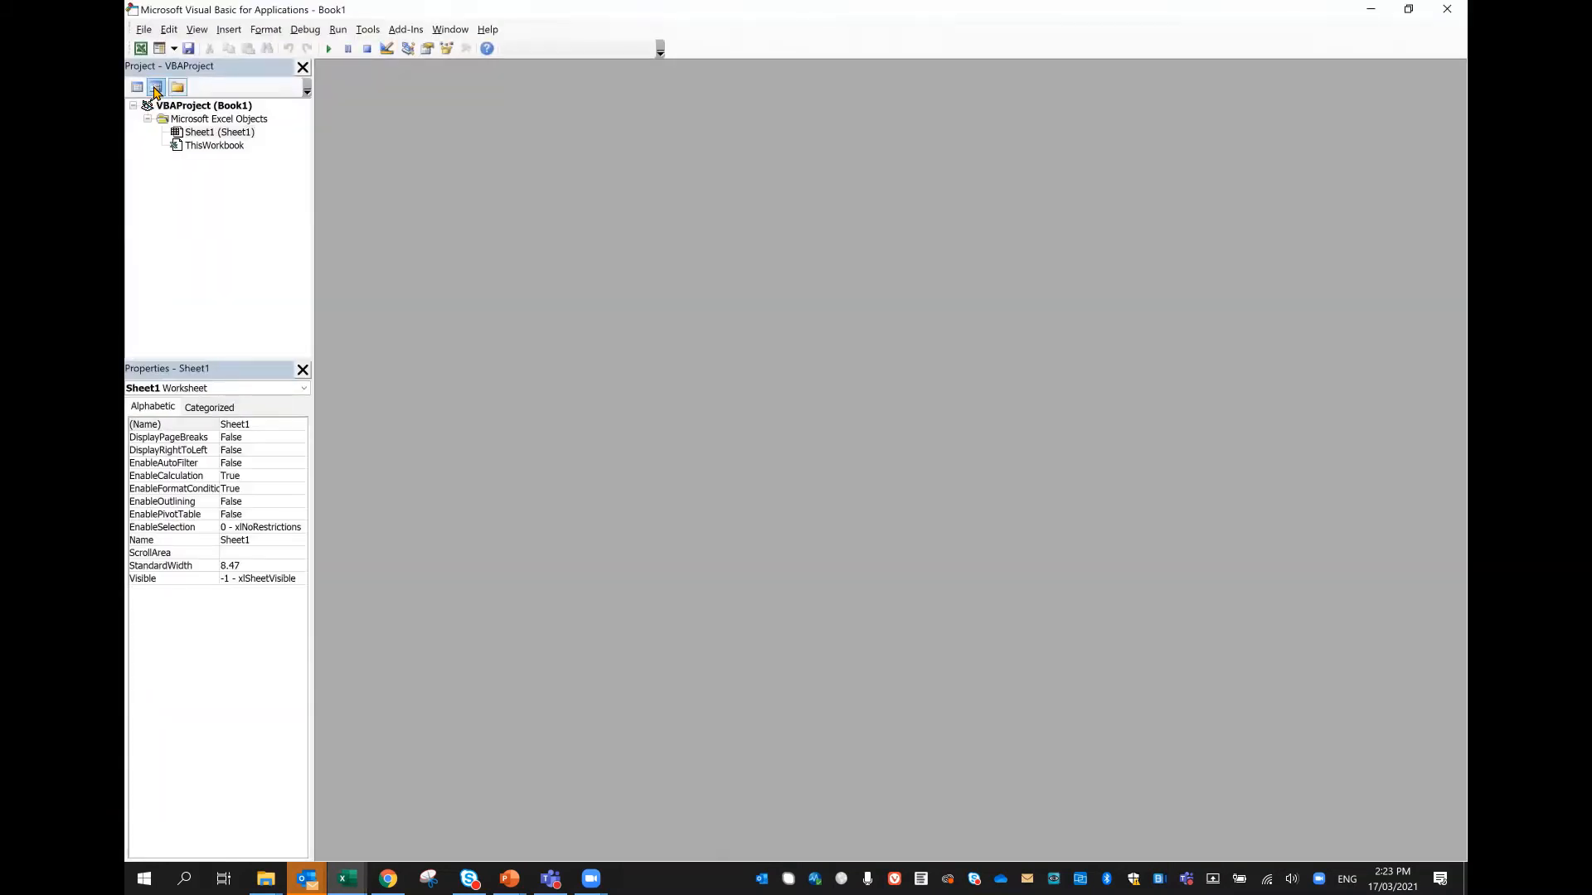
right_click(214, 147)
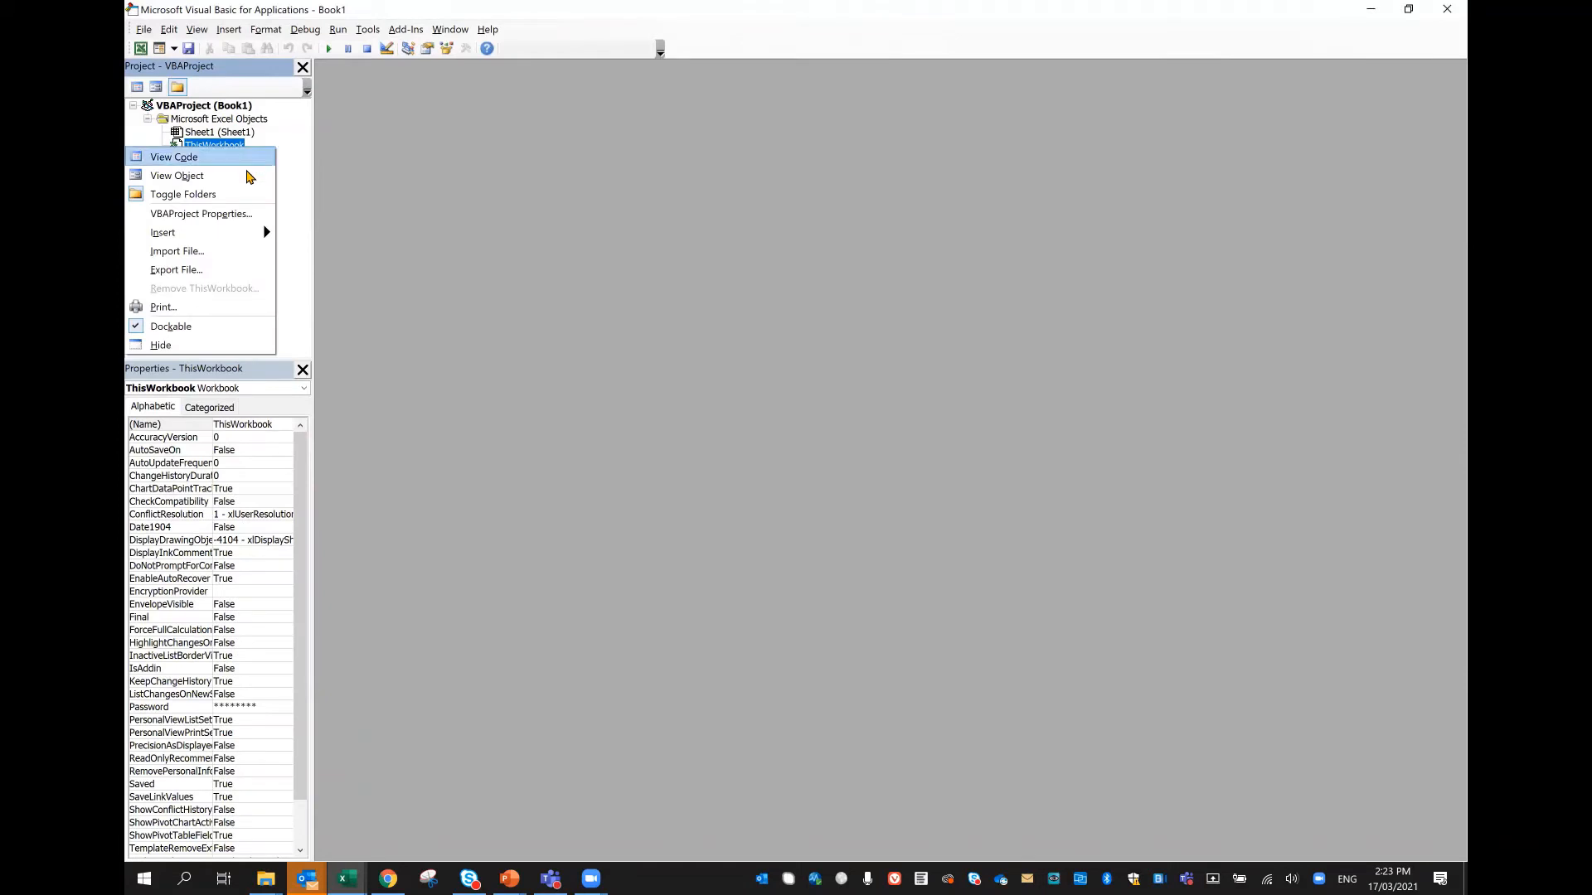
mouse_move(274, 233)
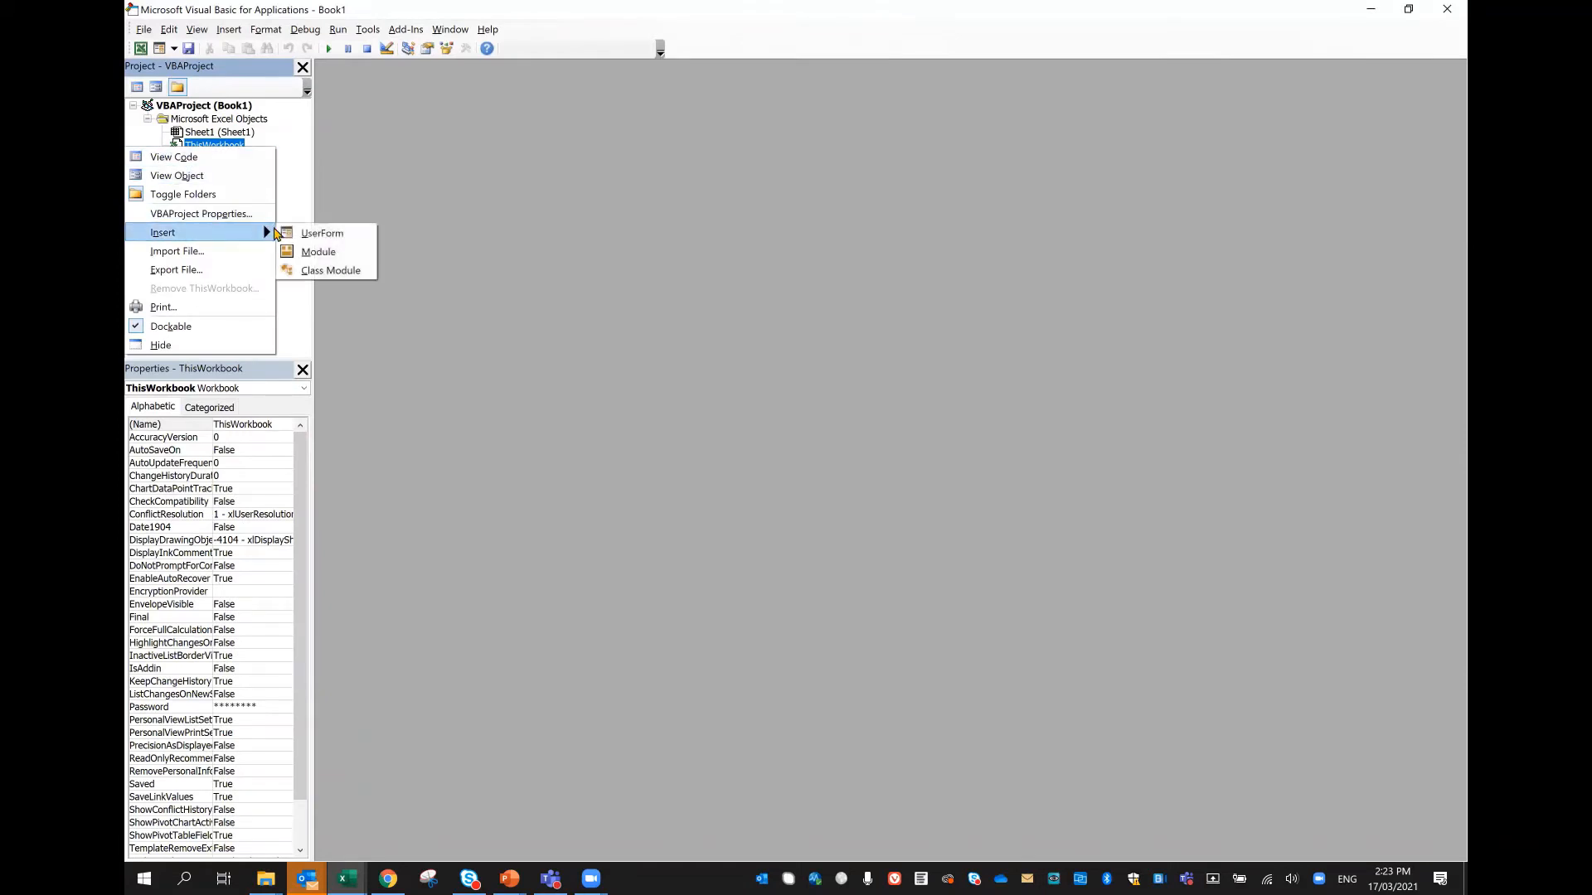
left_click(308, 255)
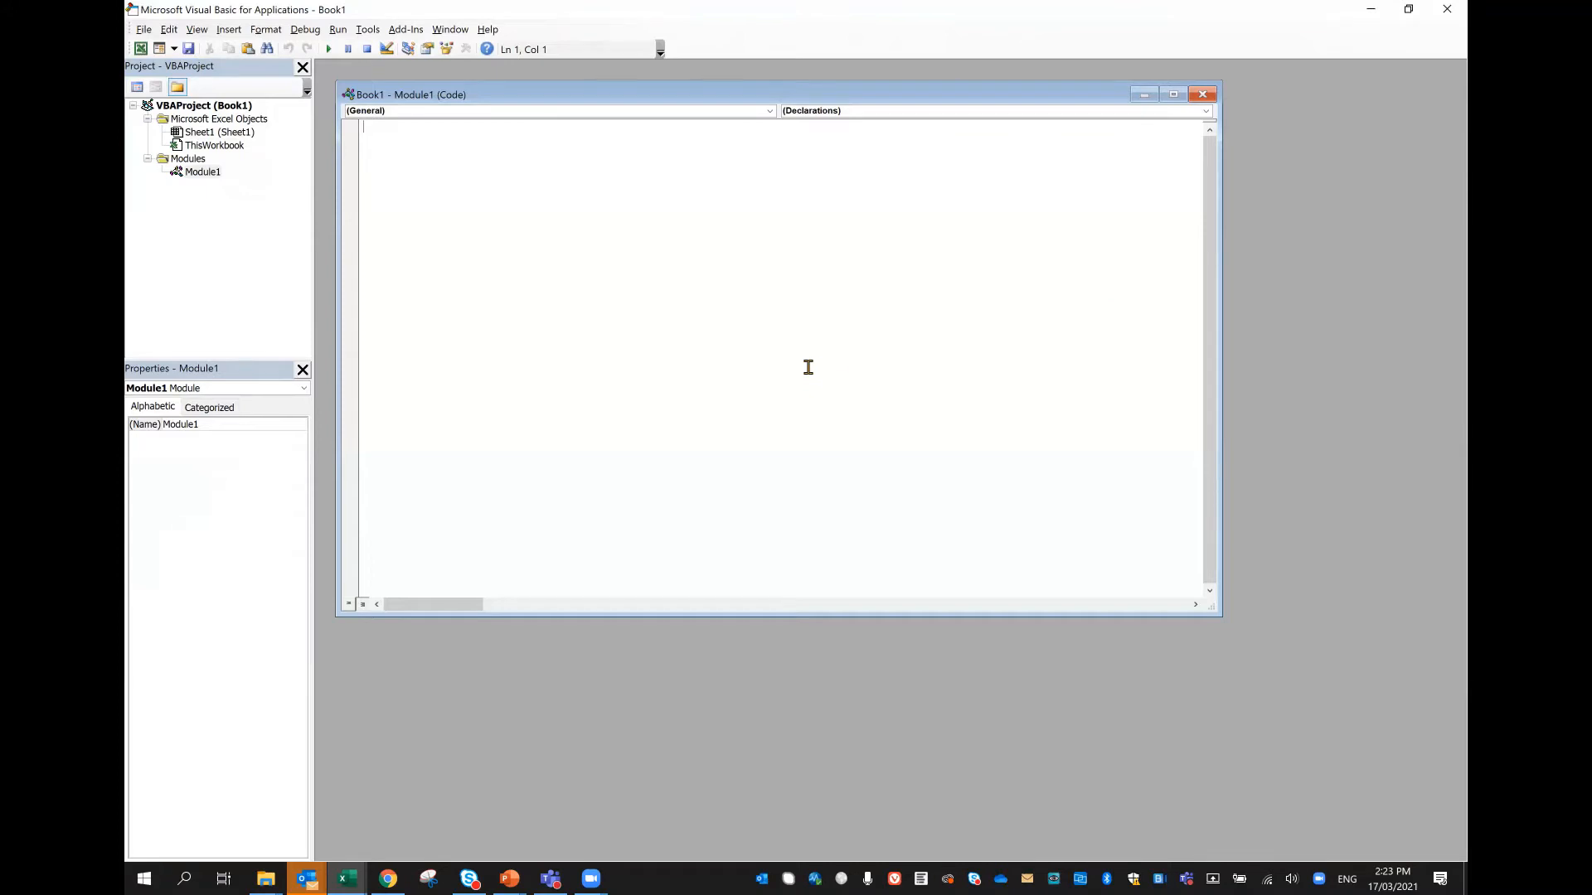
type("Sub mergeFiles()     'Merges all files in a folder to a main file.      'Define variables:     Dim numberOfFilesChosen, i As Integer     Dim tempFileDialog As FileDialog     Dim mainWorkbook, sourceWorkbook As Workbook     Dim tempWorkSheet As Worksheet      Set mainWorkbook = Application.ActiveWorkbook     Set tempFileDialog = Application.FileDialog(msoFileDialogFilePicker)      'Allow the user to select multiple workbooks     tempFileDialog.AllowMultiSelect = True      numberOfFilesChosen = tempFileDialog.Show      'Loop through all selected workbooks     For i = 1 To tempFileDialog.SelectedItems.Count          'Open each workbook         Workbooks.Open tempFileDialog.SelectedItems(i)          Set sourceWorkbook = ActiveWorkbook          'Copy each worksheet to the end of the main workbook         For Each tempWorkSheet In sourceWorkbook.Worksheets             tempWorkSheet.Copy after:=mainWorkbook.Sheets(mainWorkbook.Worksheets.Count)         Next tempWorkSheet          'Close the source workbook         sourceWorkbook.Close     Next i  End Sub")
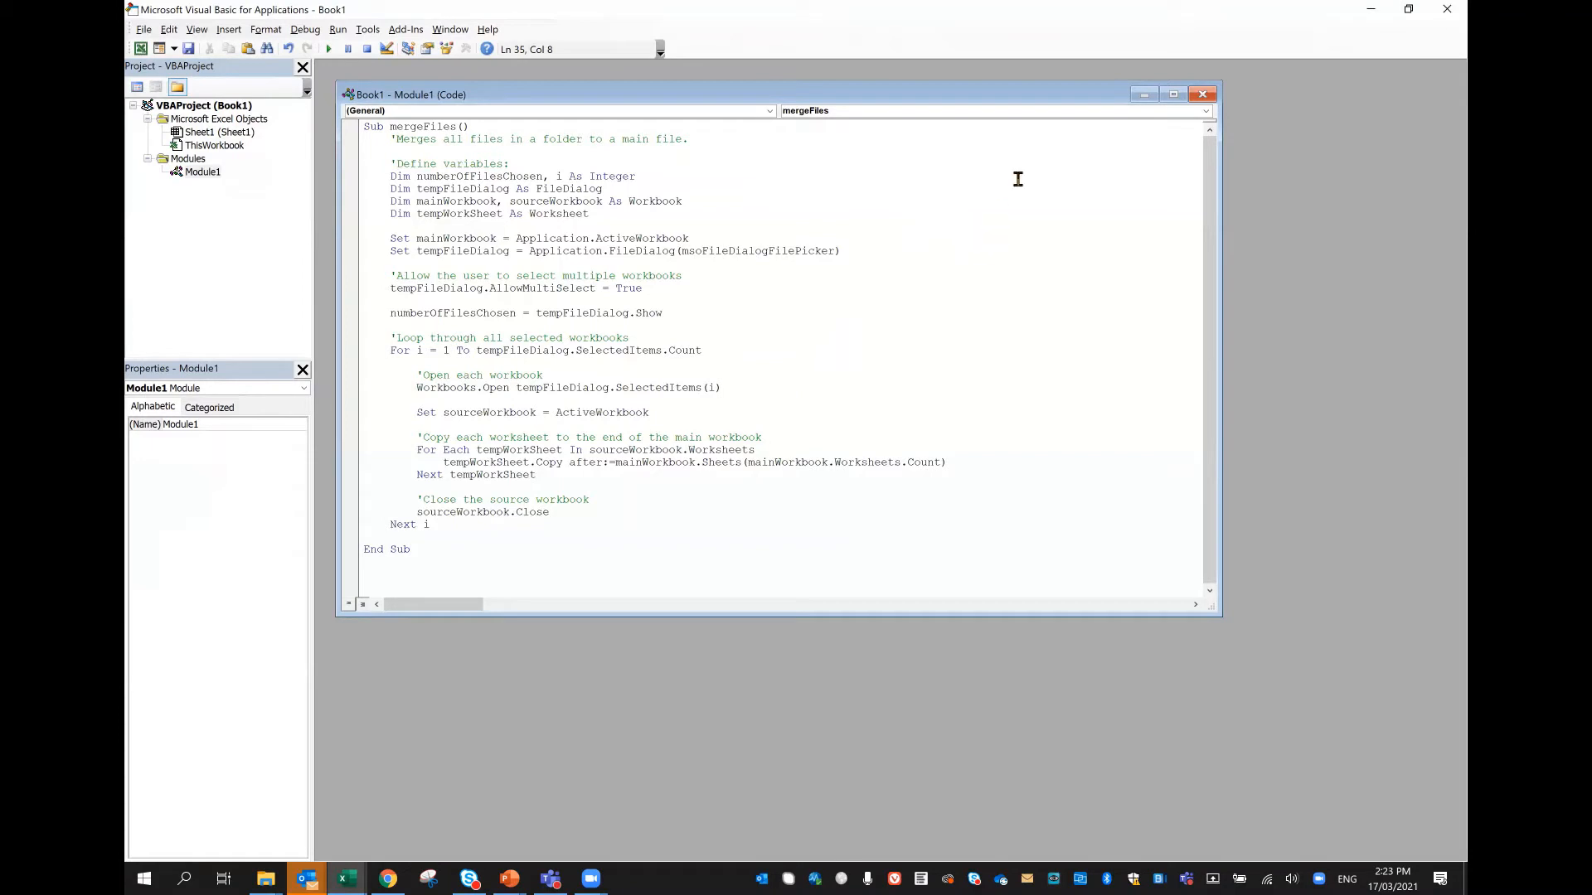
Step: Run the mergeFiles macro on the workbooks Example 11- 4A - June to 4D - Sep in Session 11's Example Files folder
left_click(327, 49)
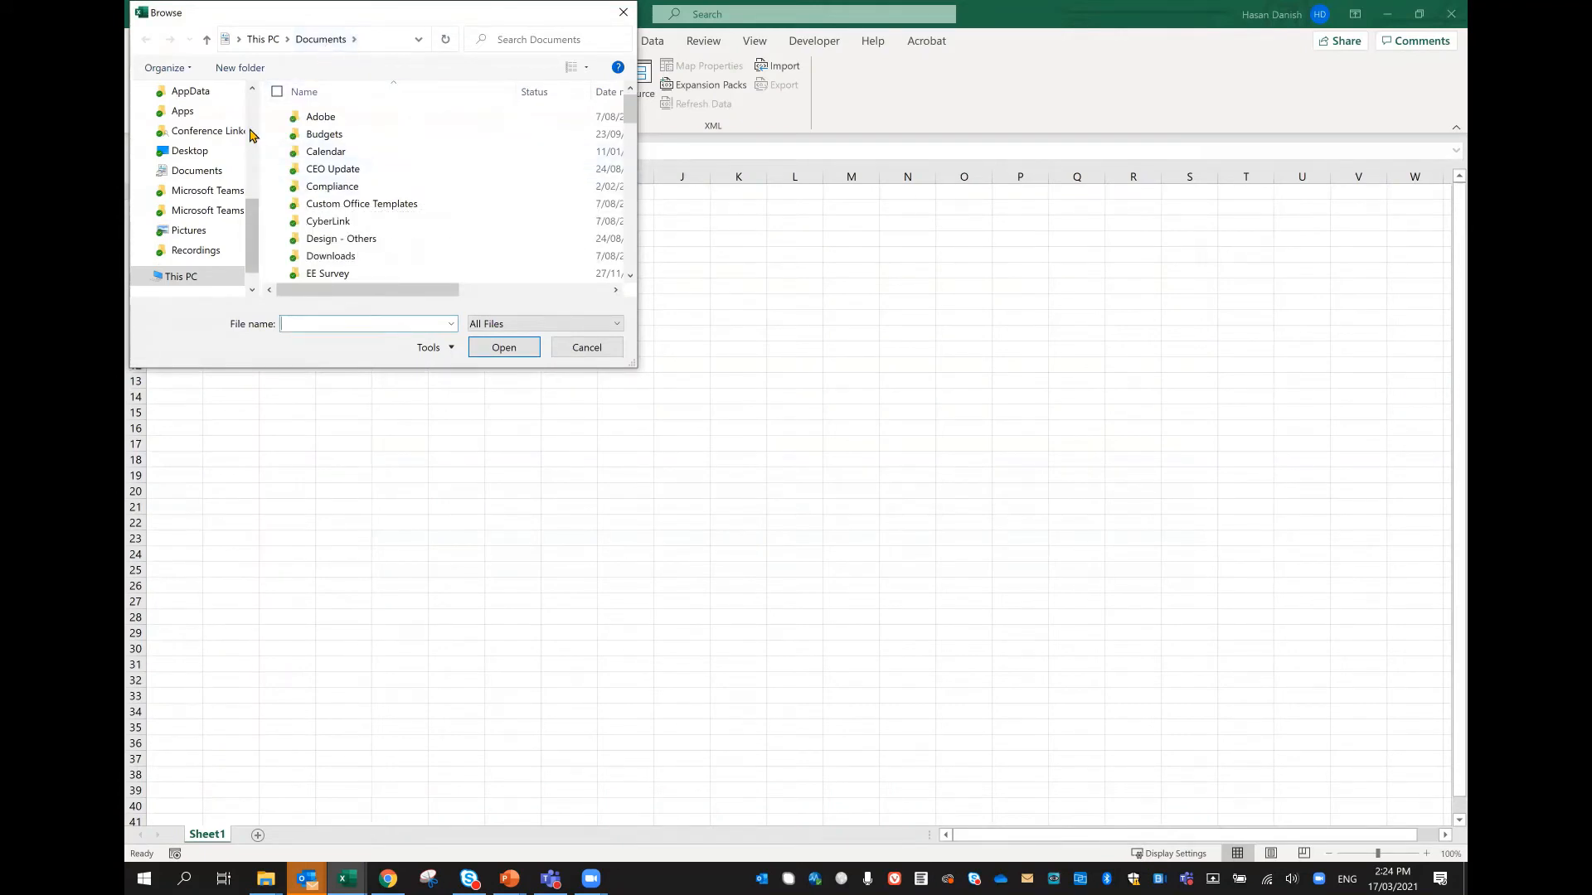
scroll(253, 135, "up", 5)
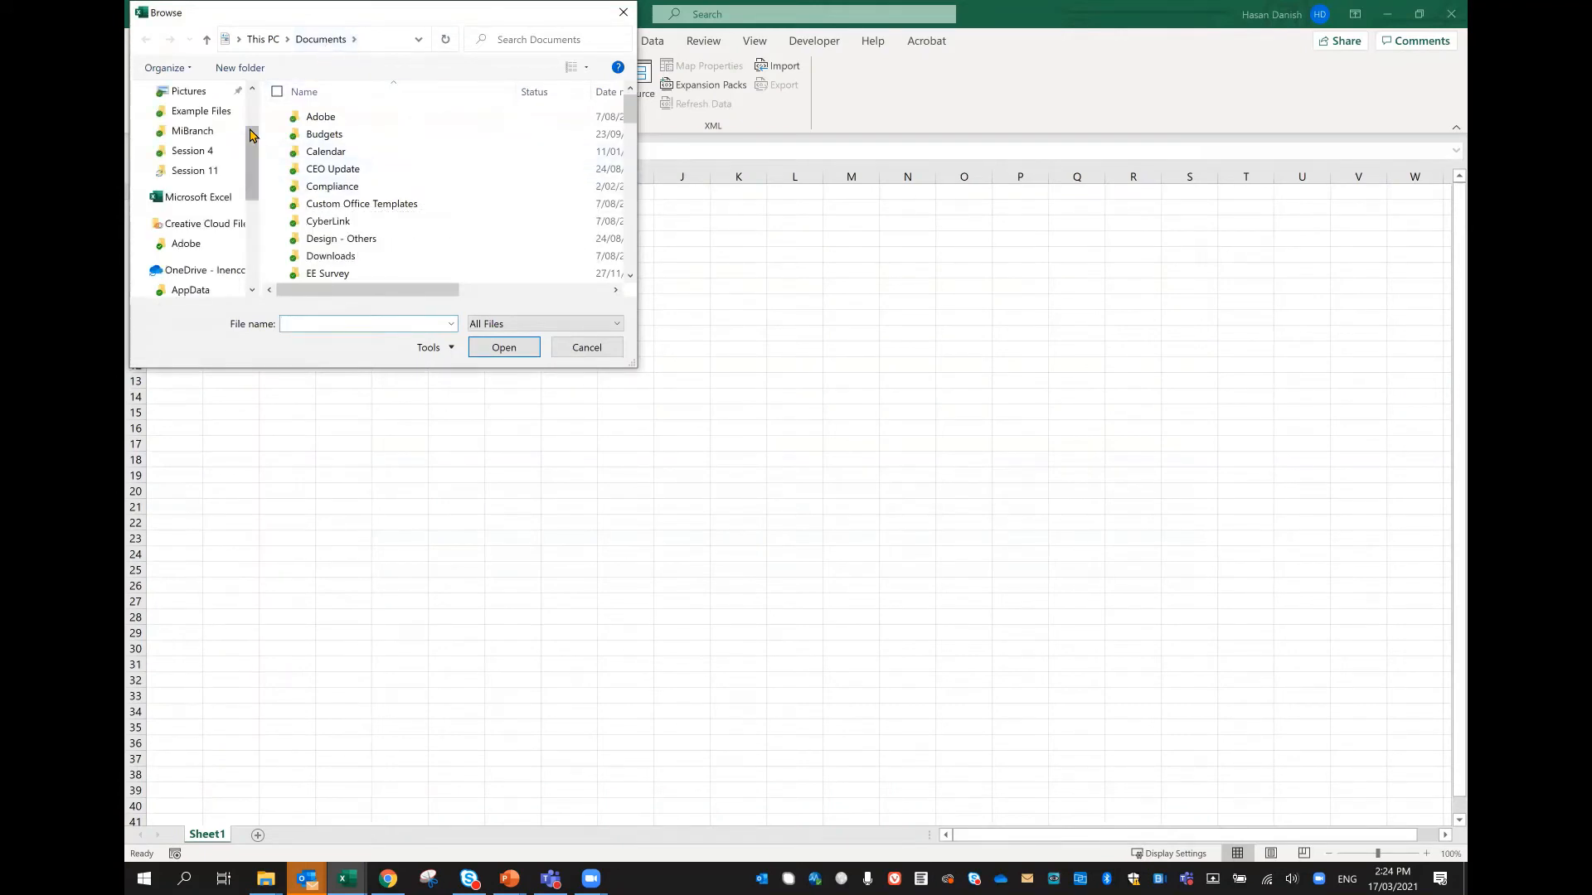
left_click(208, 177)
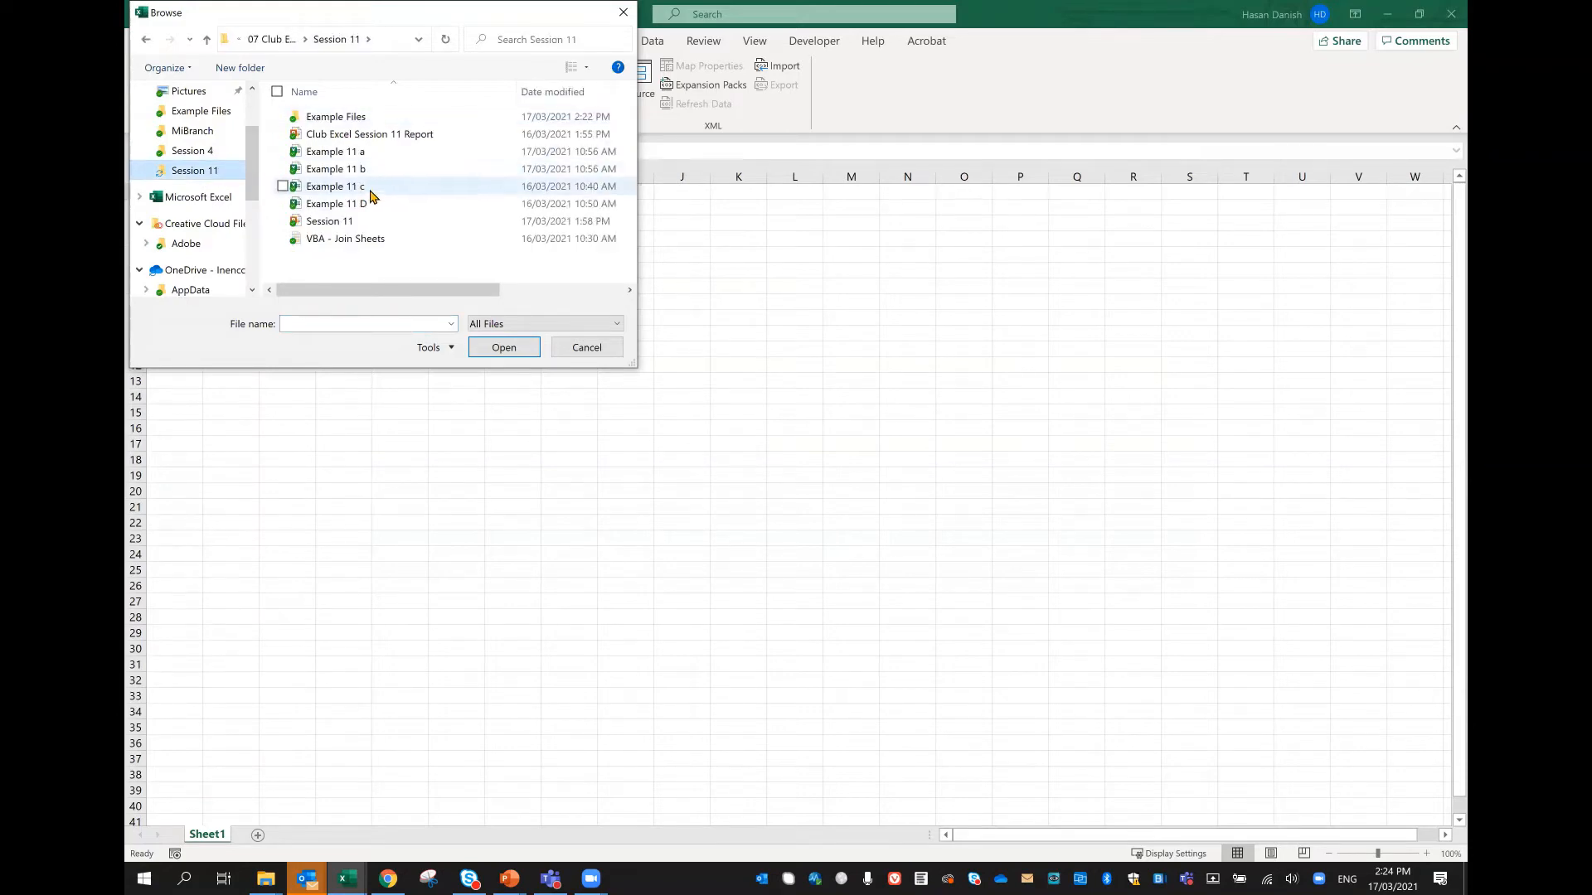
double_click(315, 117)
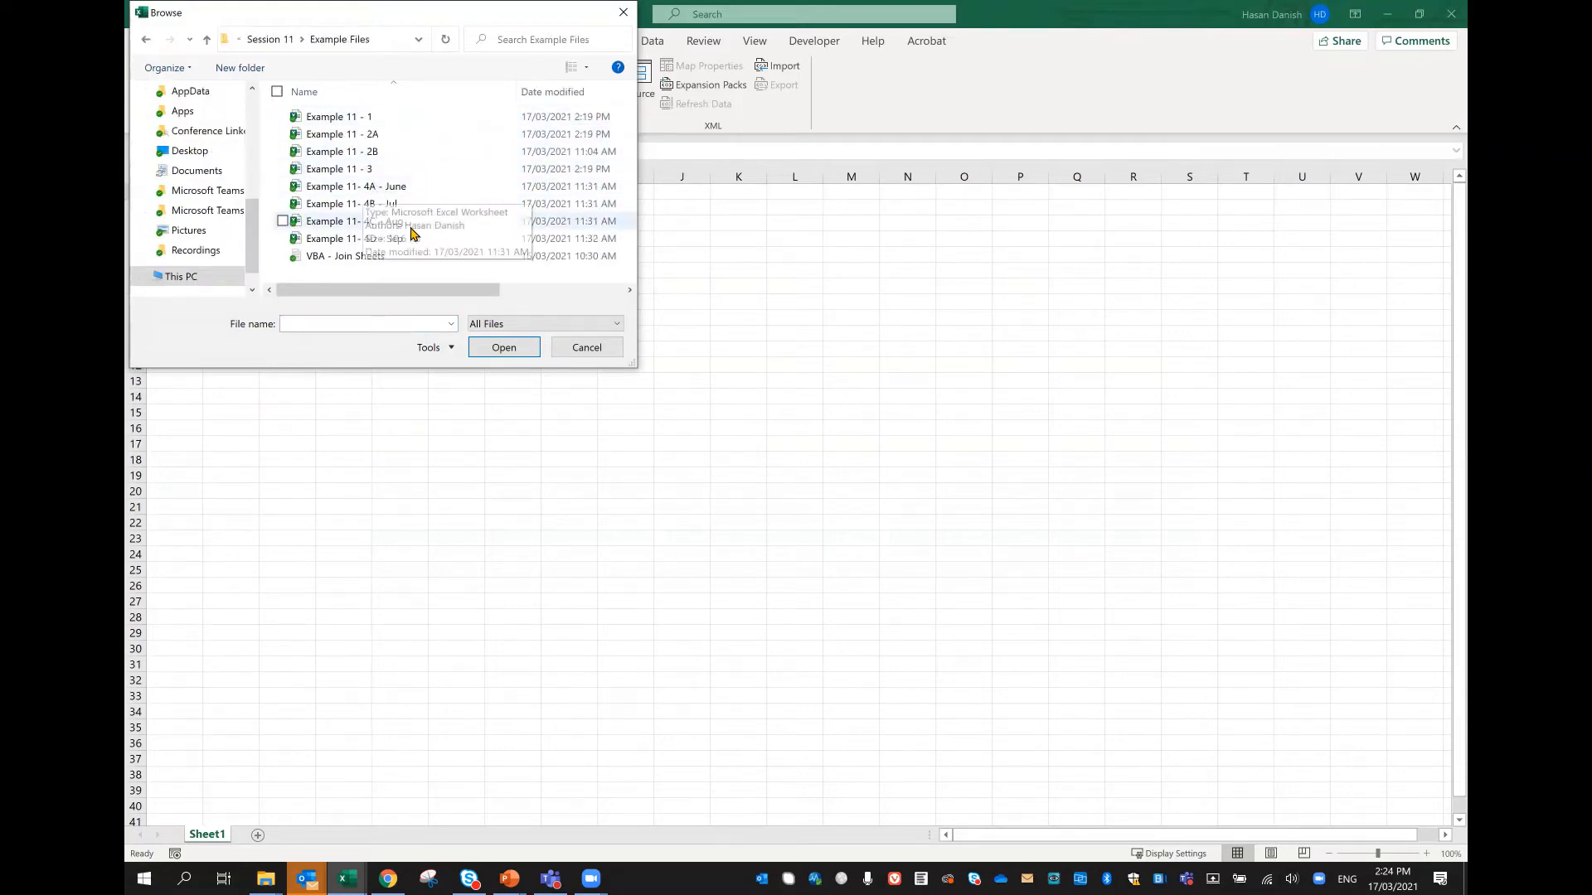
left_click(401, 192)
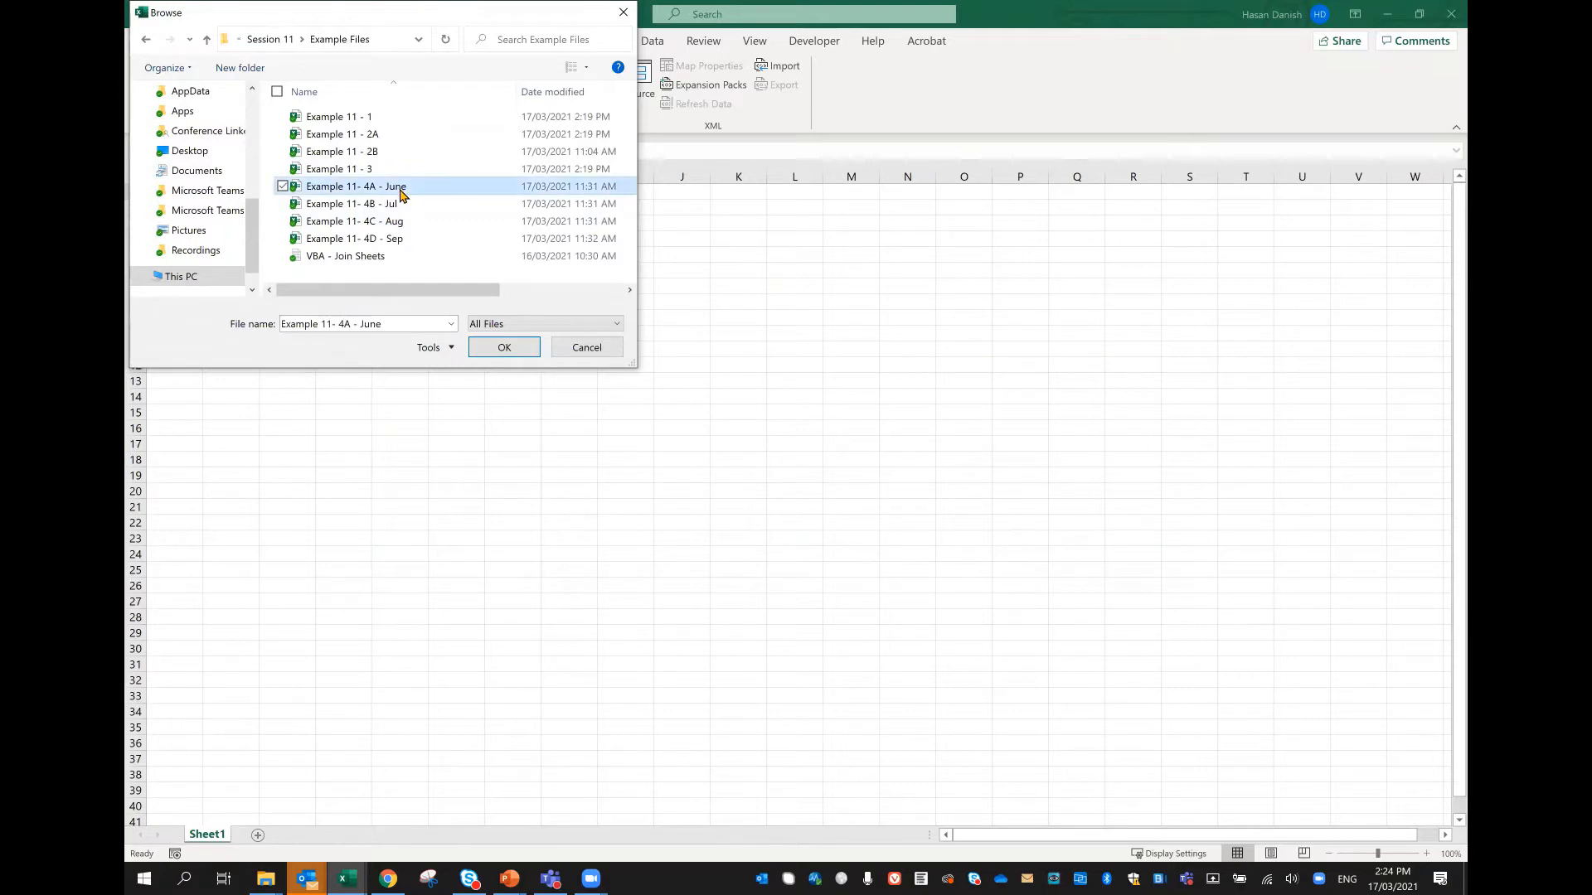
left_click(402, 204, "ctrl")
left_click(406, 222, "ctrl")
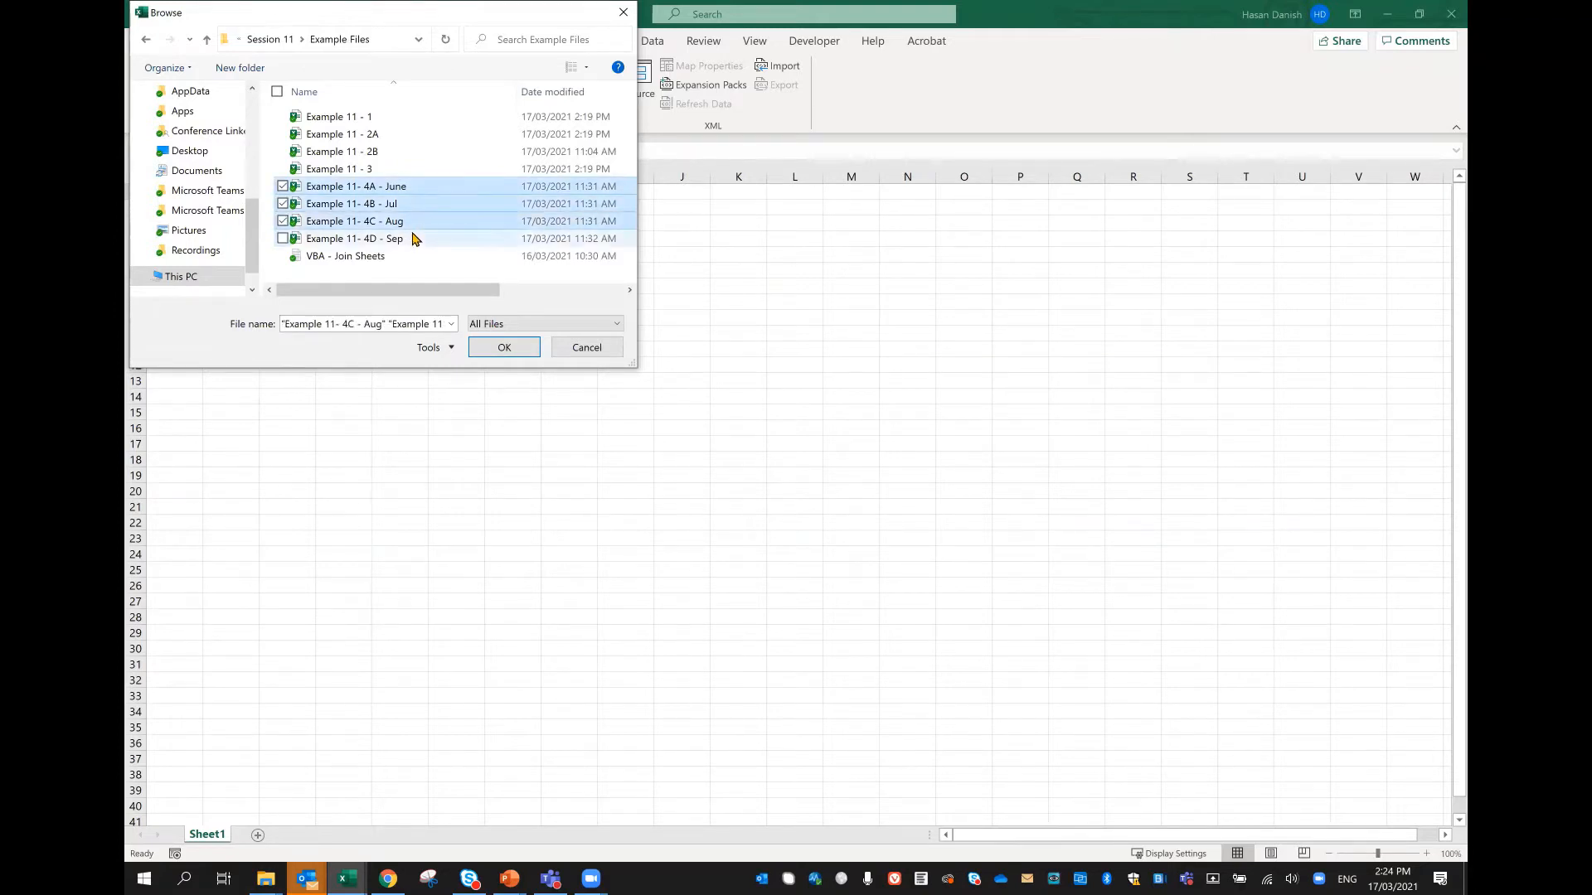
left_click(417, 239, "ctrl")
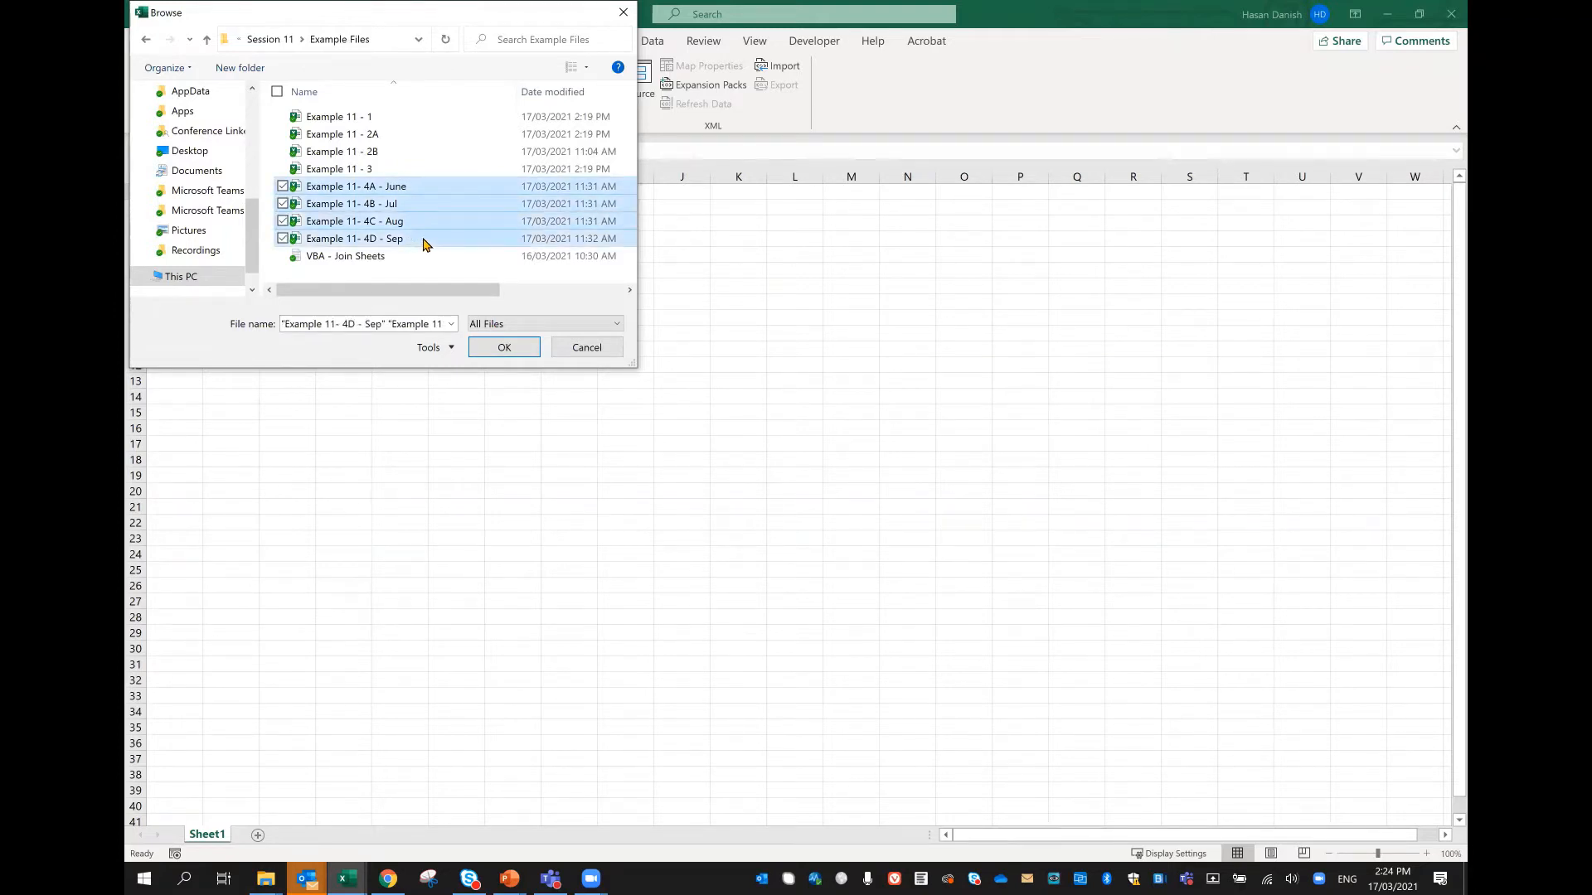
left_click(501, 347)
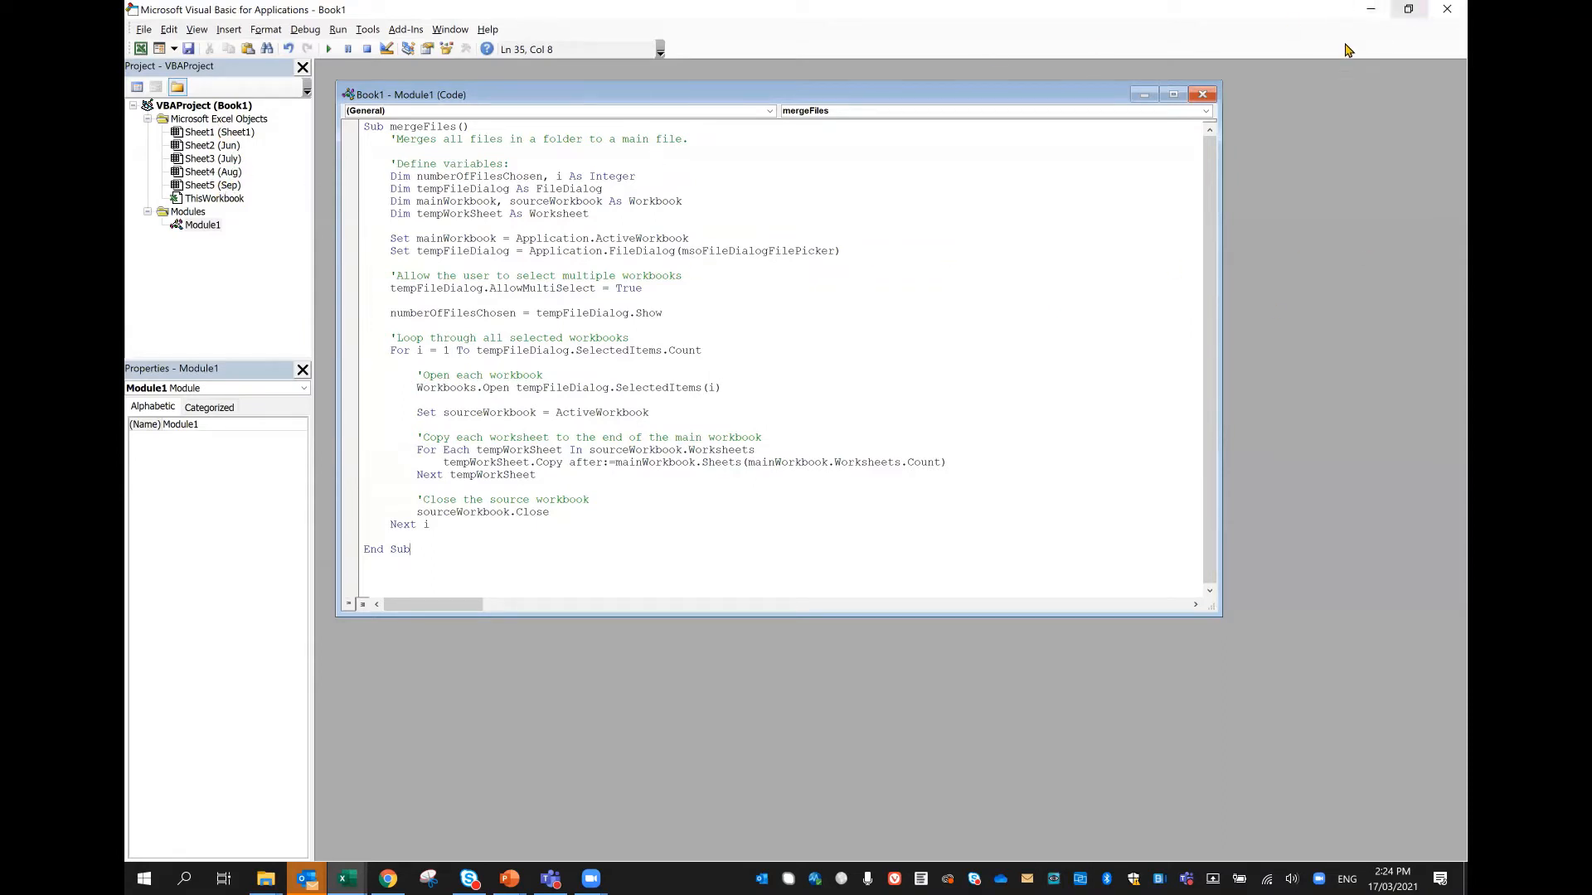
Step: Close the Visual Basic editor and look through Sheet1 and the merged Jun, July, Aug and Sep worksheets
left_click(1448, 9)
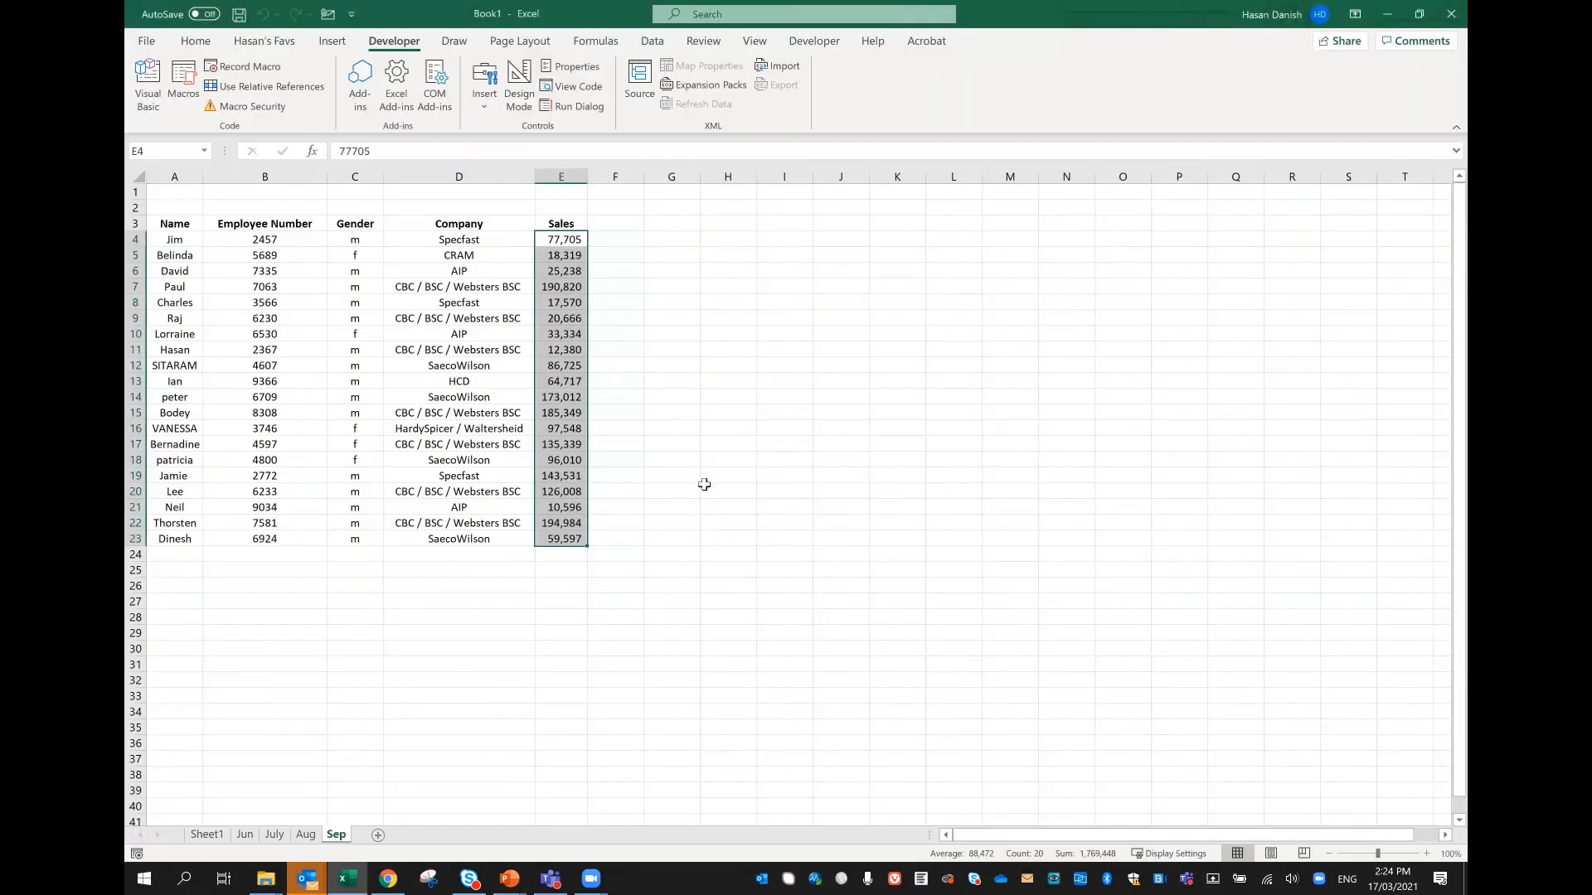
left_click(211, 834)
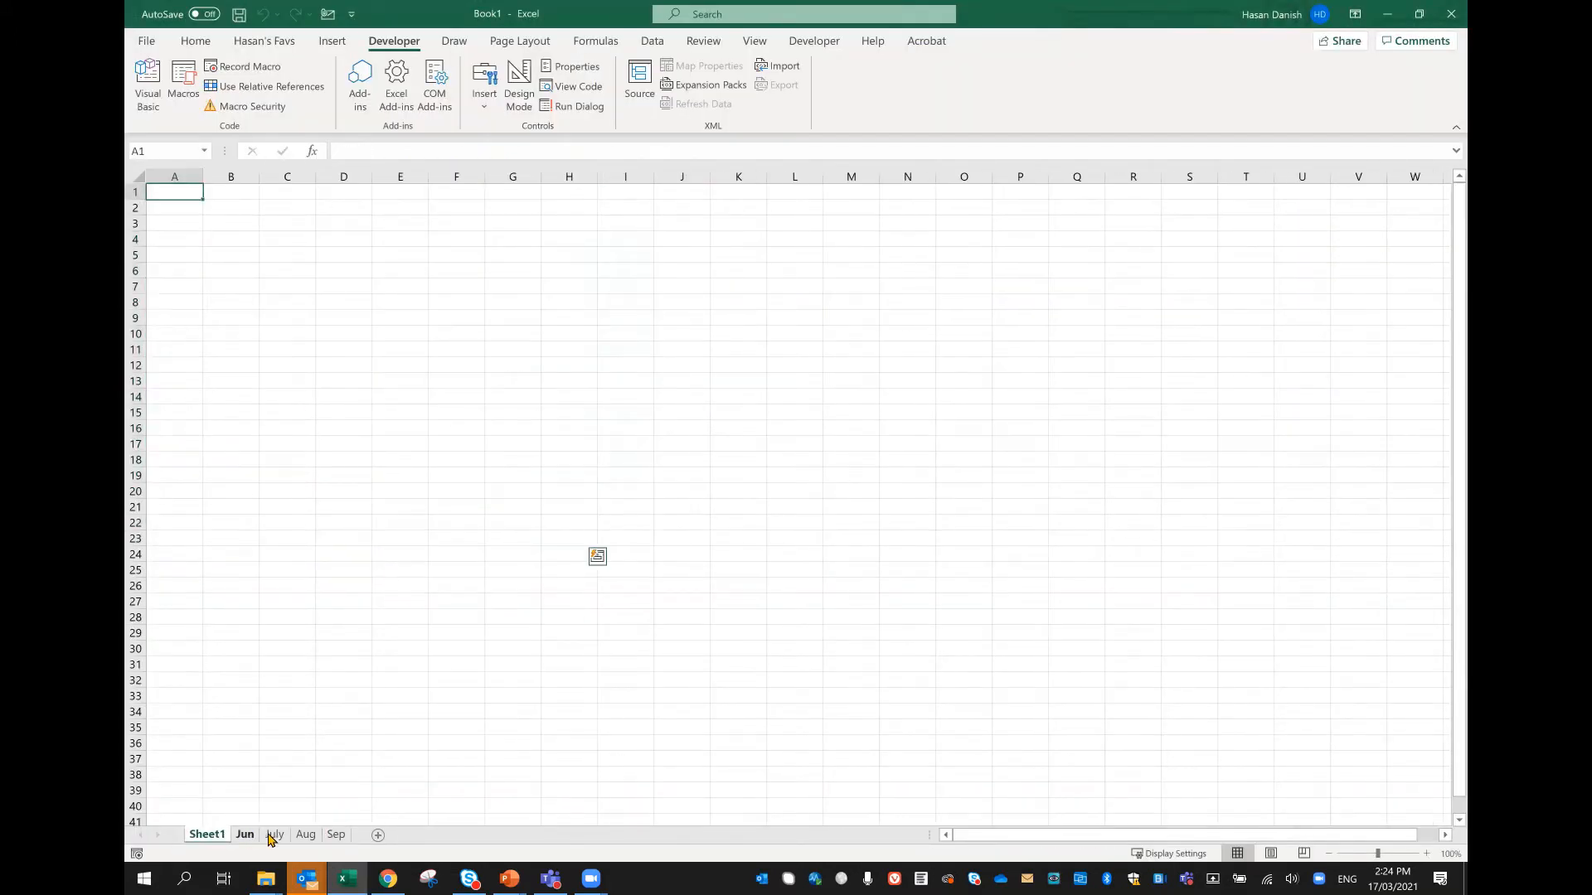
left_click(245, 835)
left_click(274, 835)
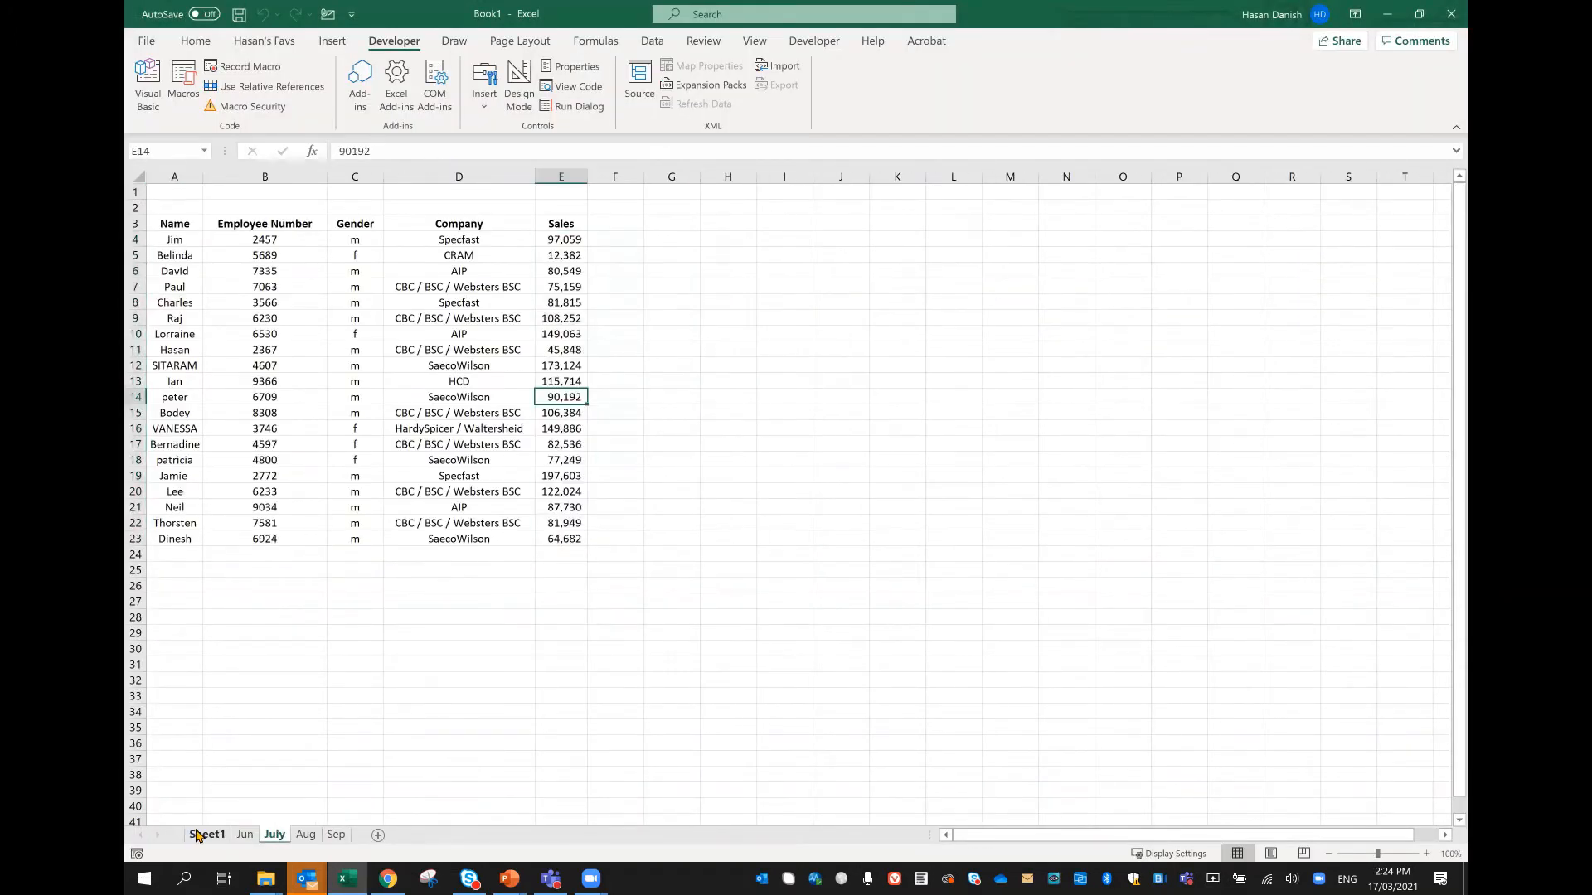
left_click(245, 835)
left_click(306, 835)
left_click(334, 835)
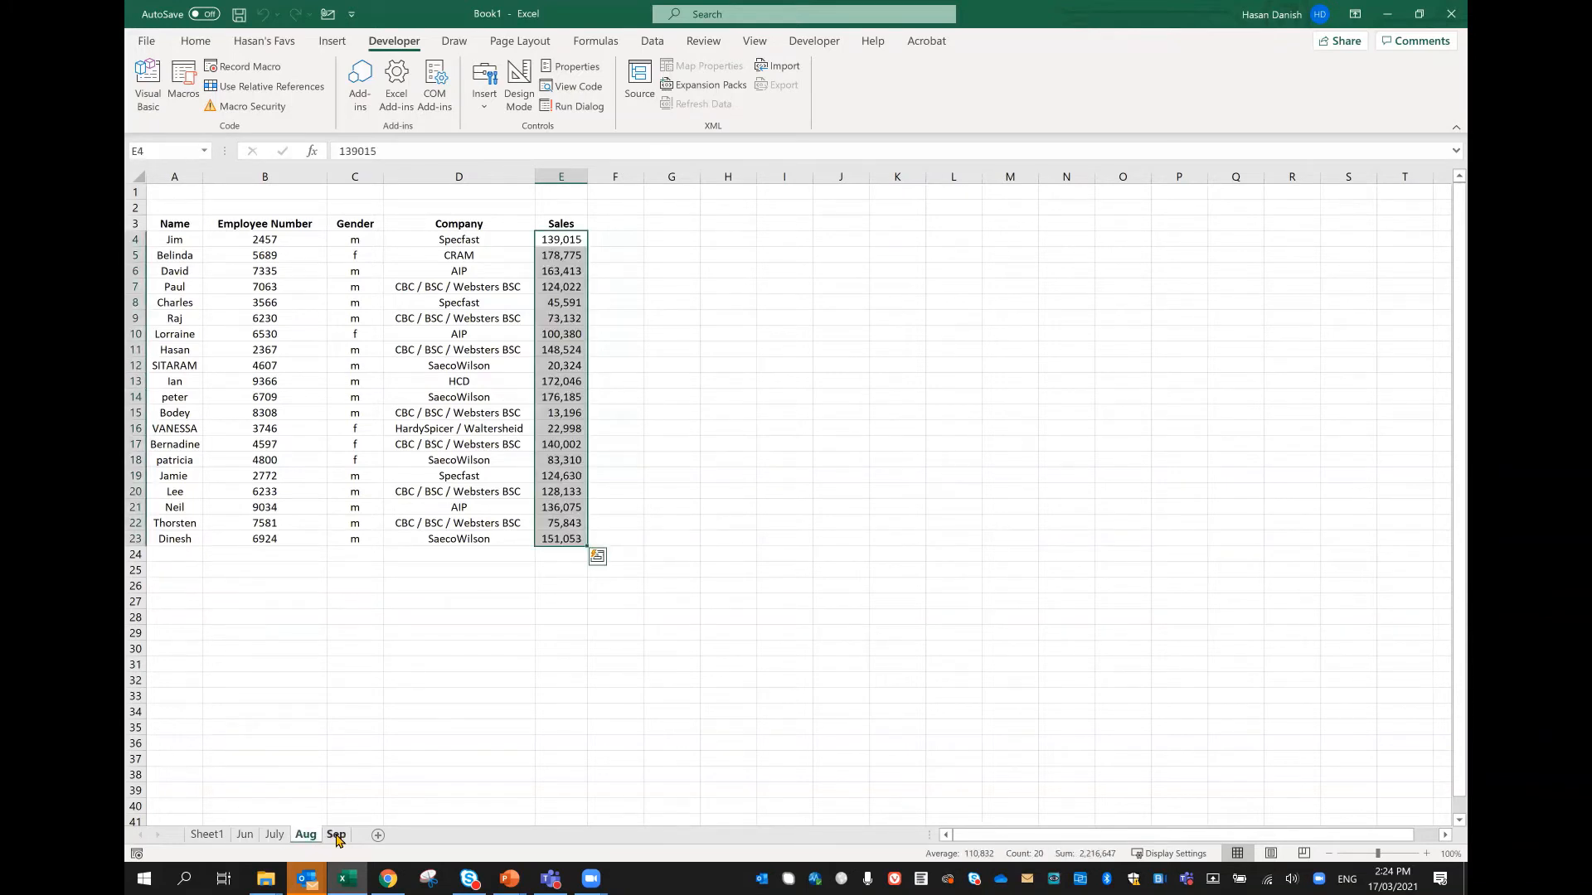
left_click(875, 584)
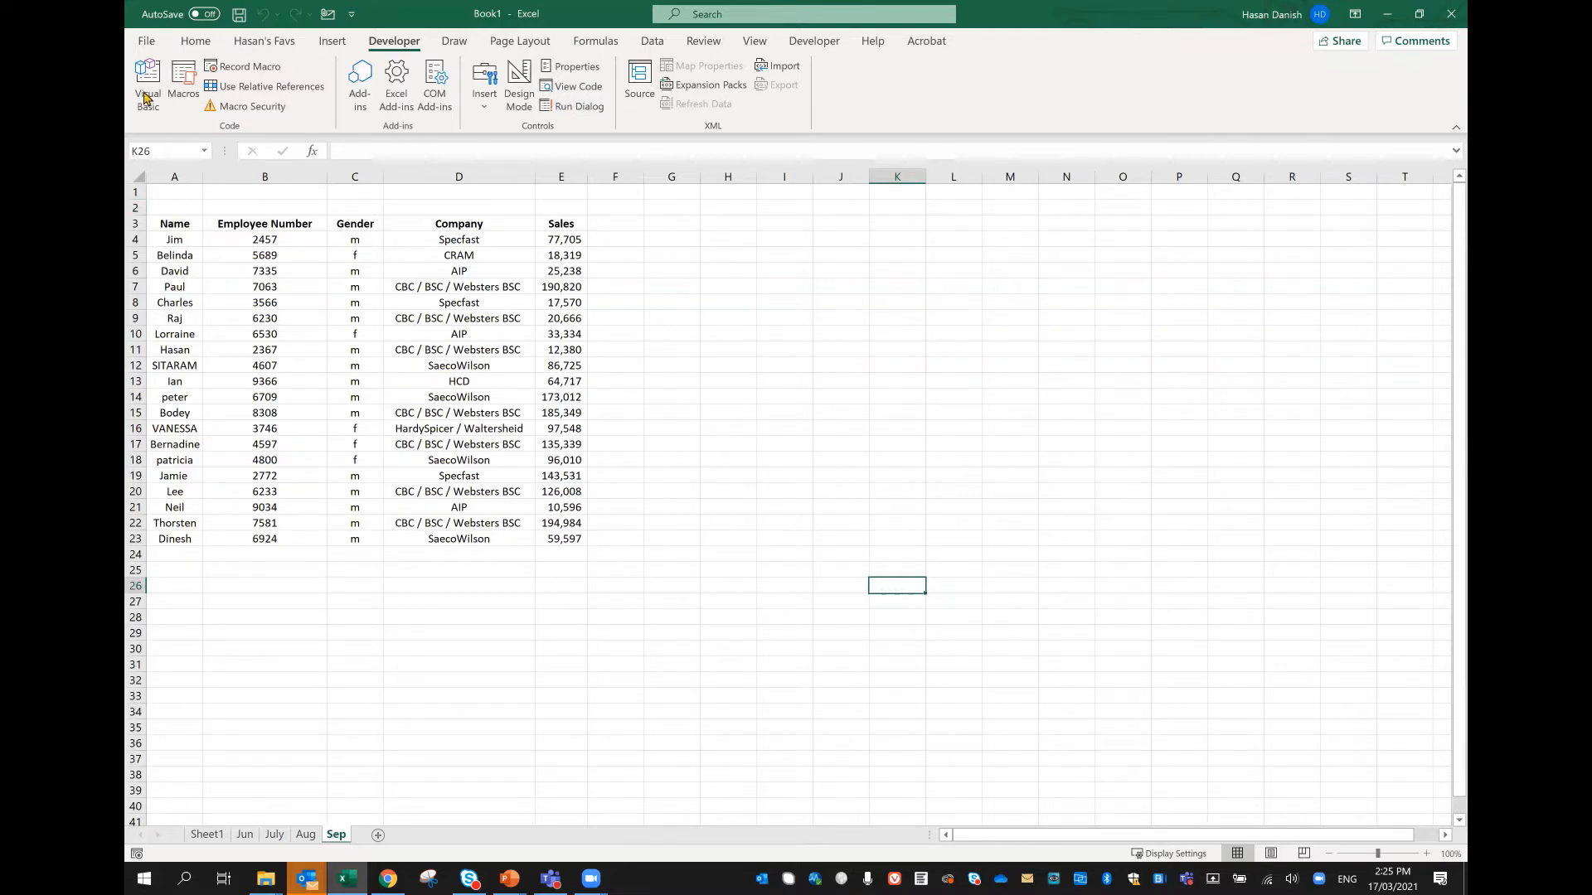
Step: Find the Developer entry among the main tabs in Excel's ribbon customization options, select it and accept the options
left_click(145, 40)
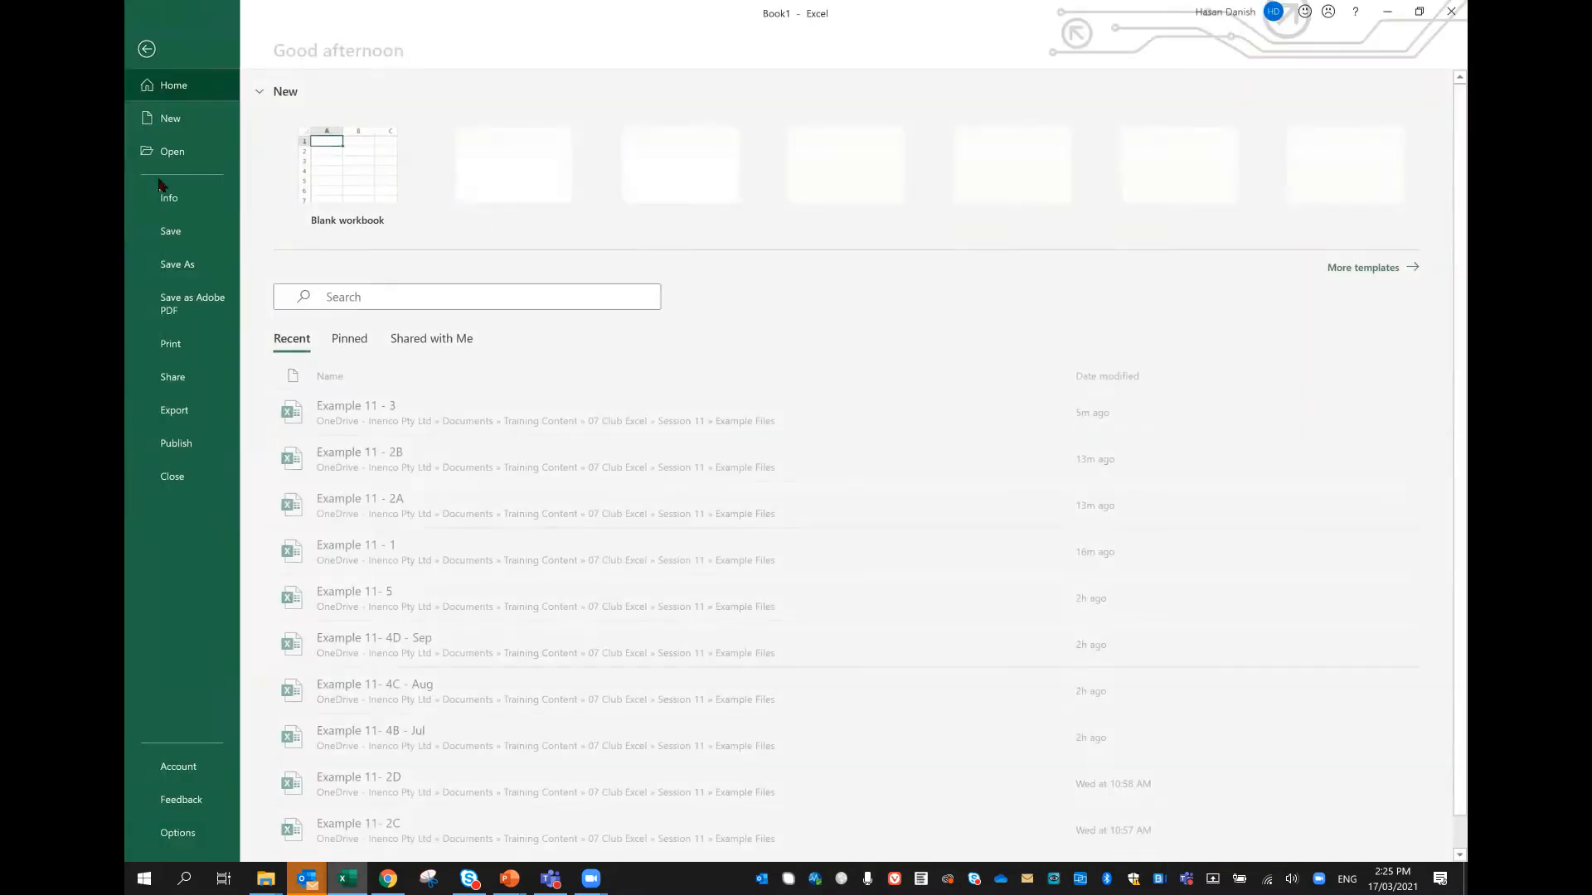
left_click(162, 836)
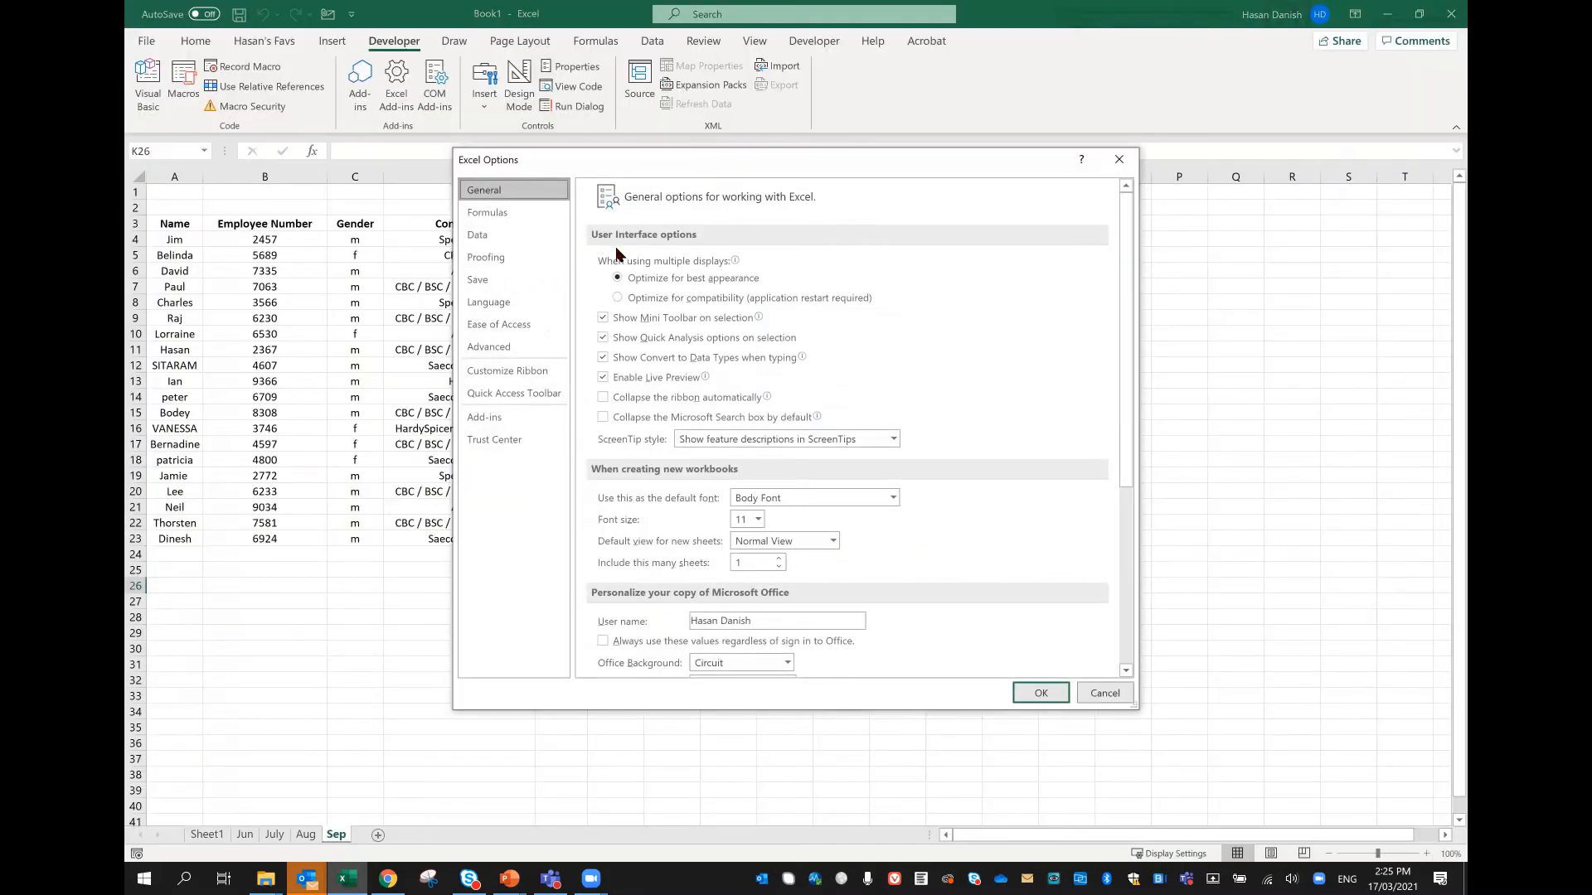
left_click(527, 374)
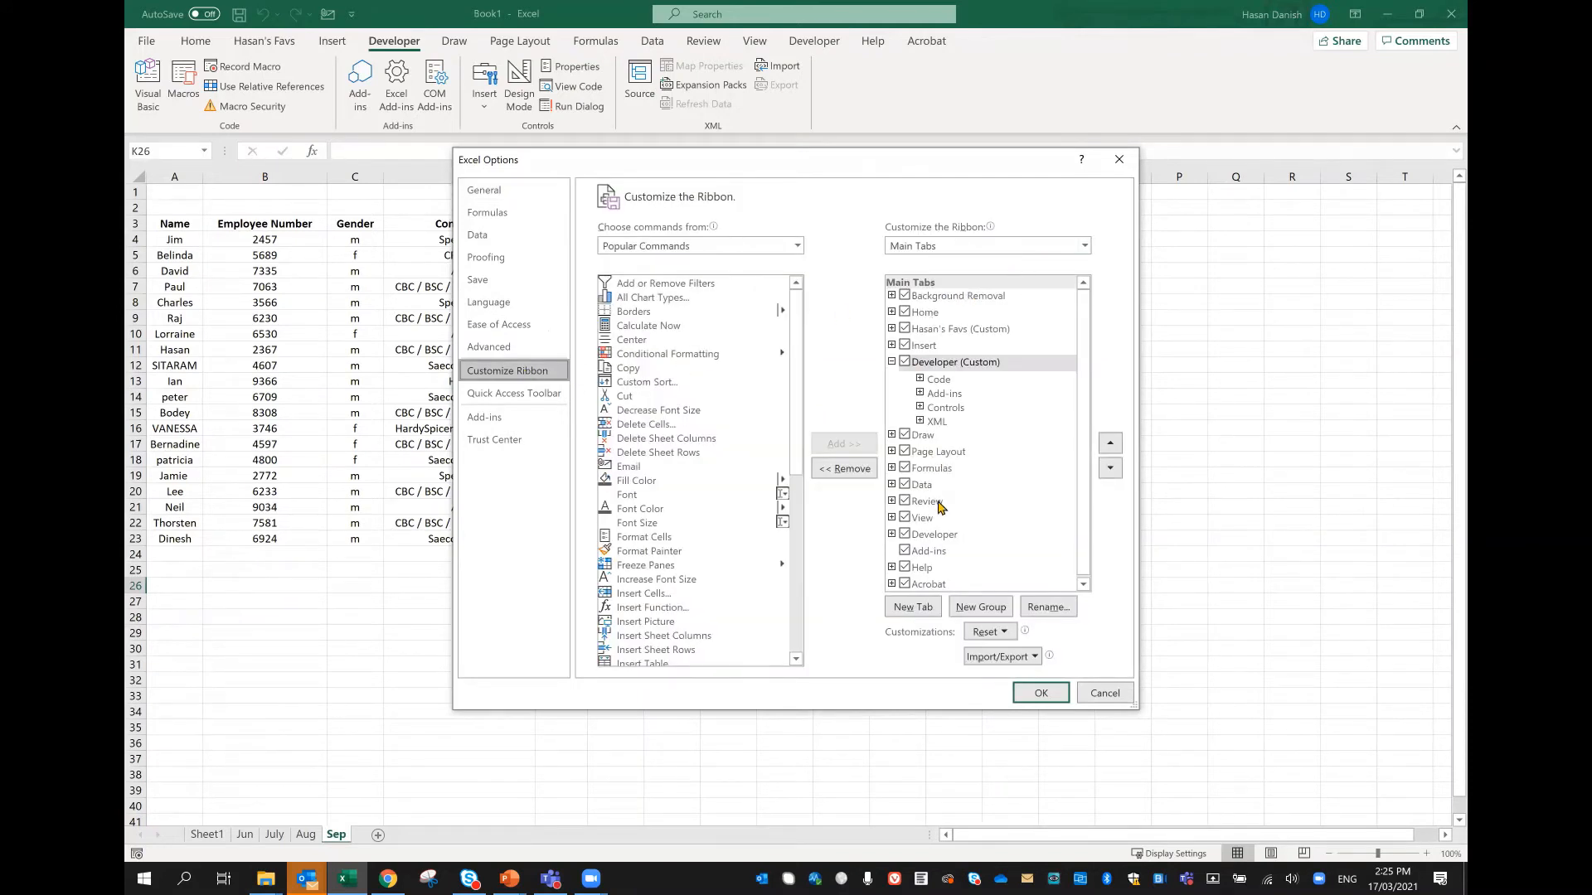
left_click(906, 536)
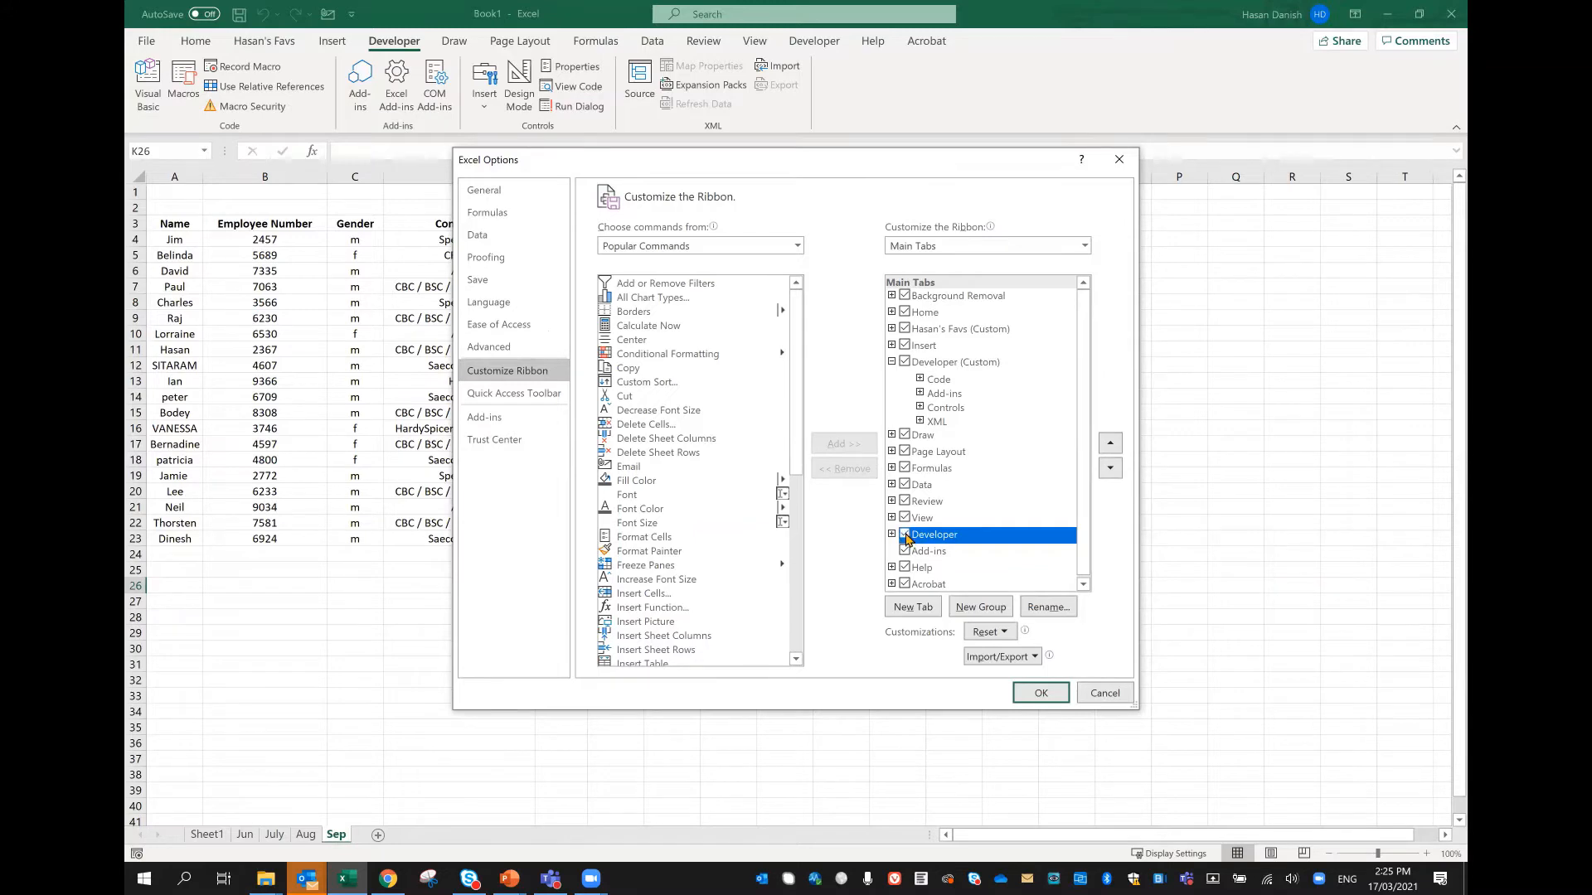
left_click(1039, 694)
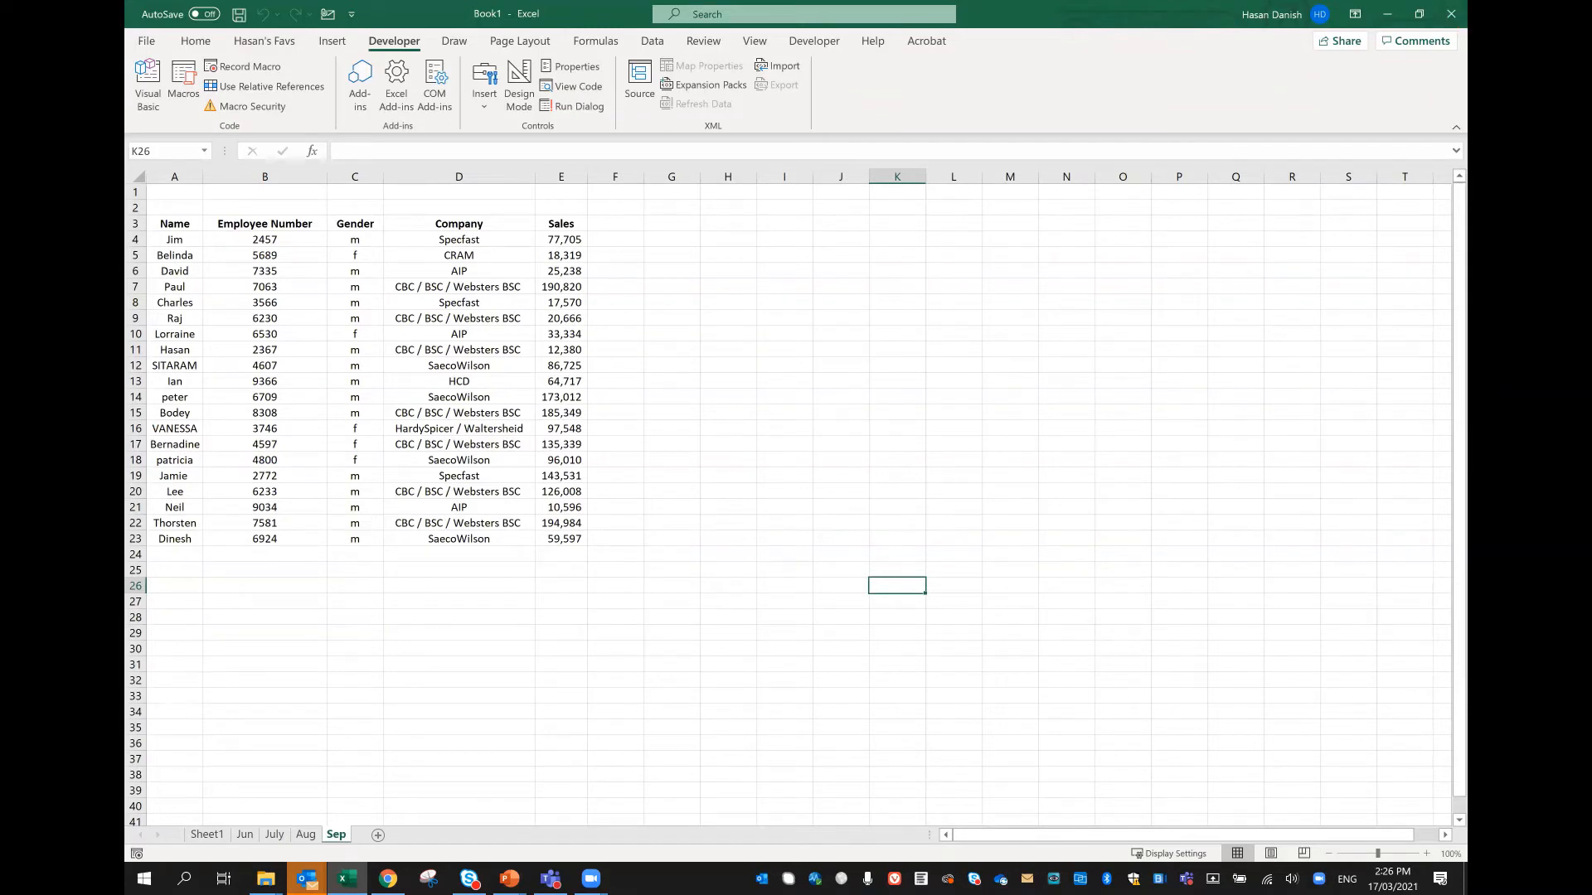
Step: Delete the empty Sheet1 worksheet from the merged workbook
left_click(220, 836)
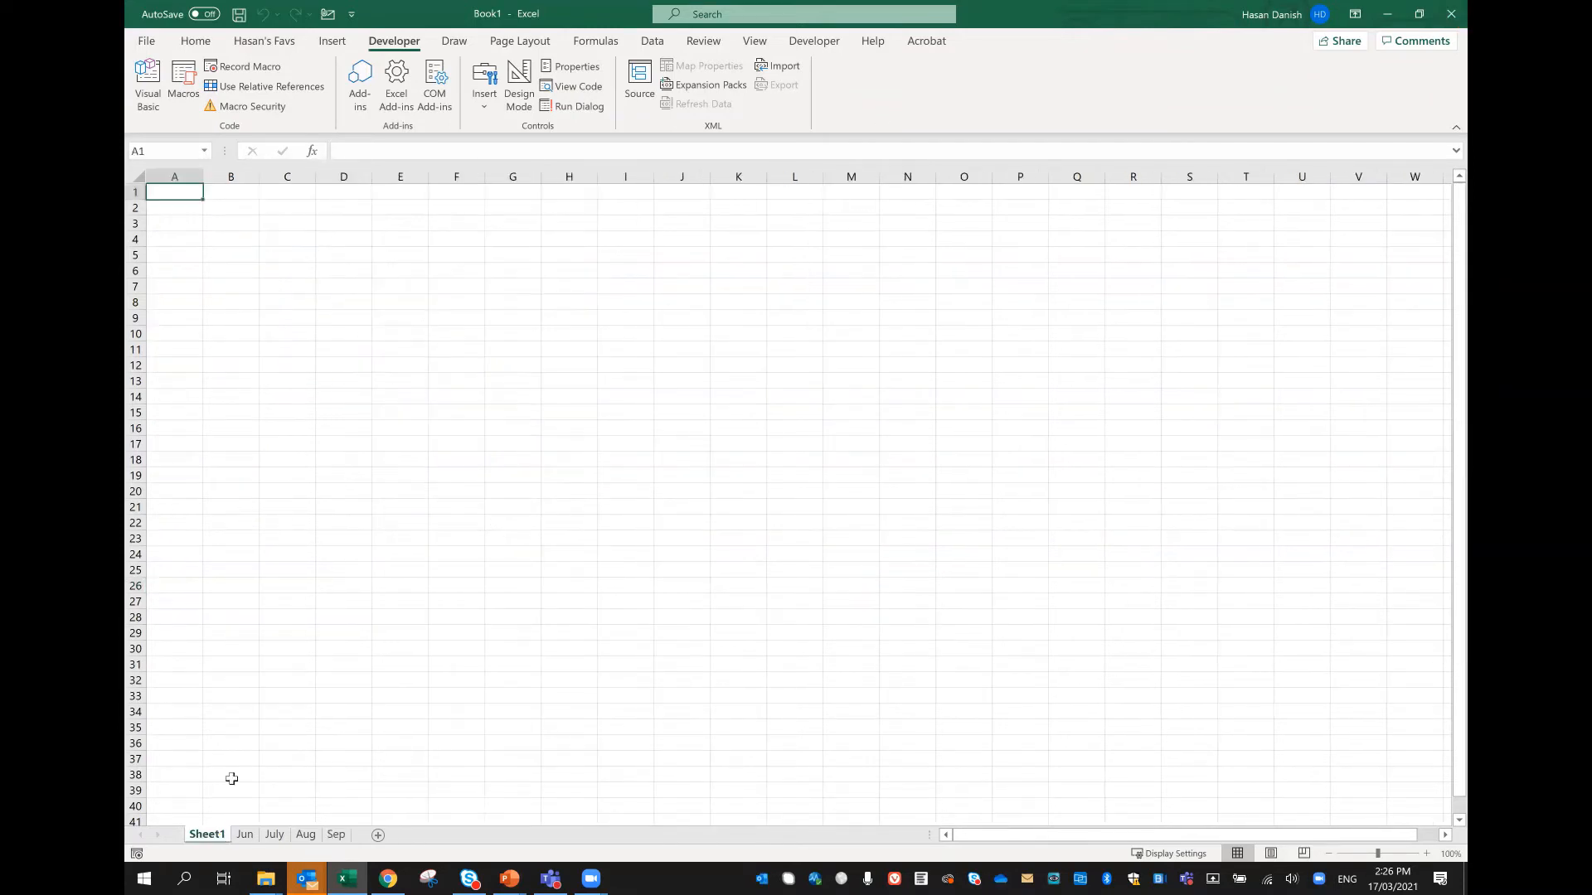
right_click(209, 836)
left_click(278, 641)
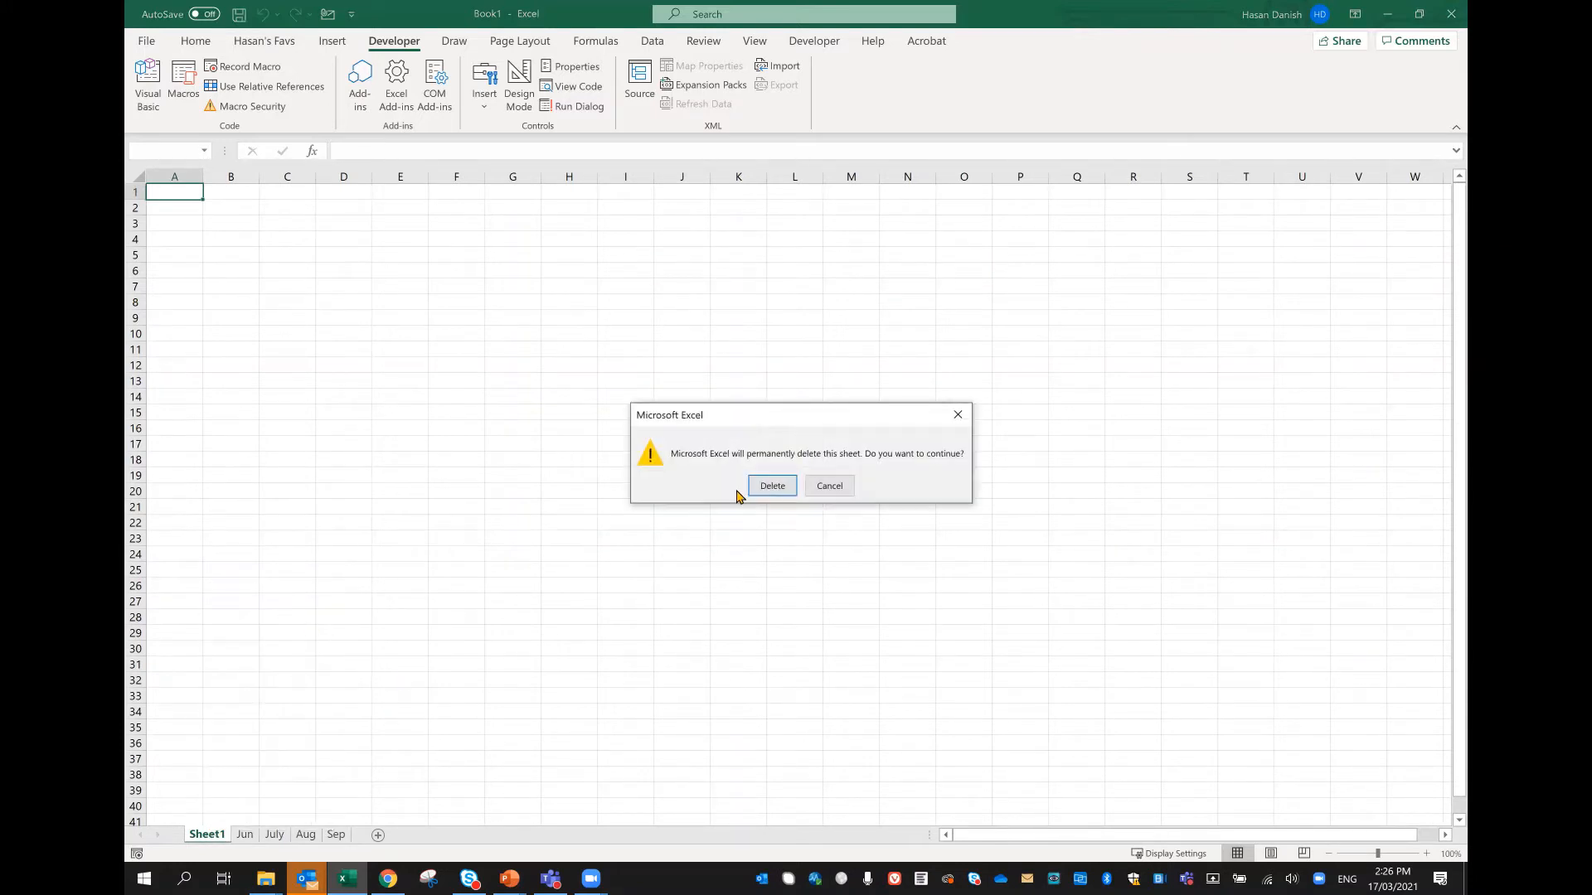
left_click(789, 490)
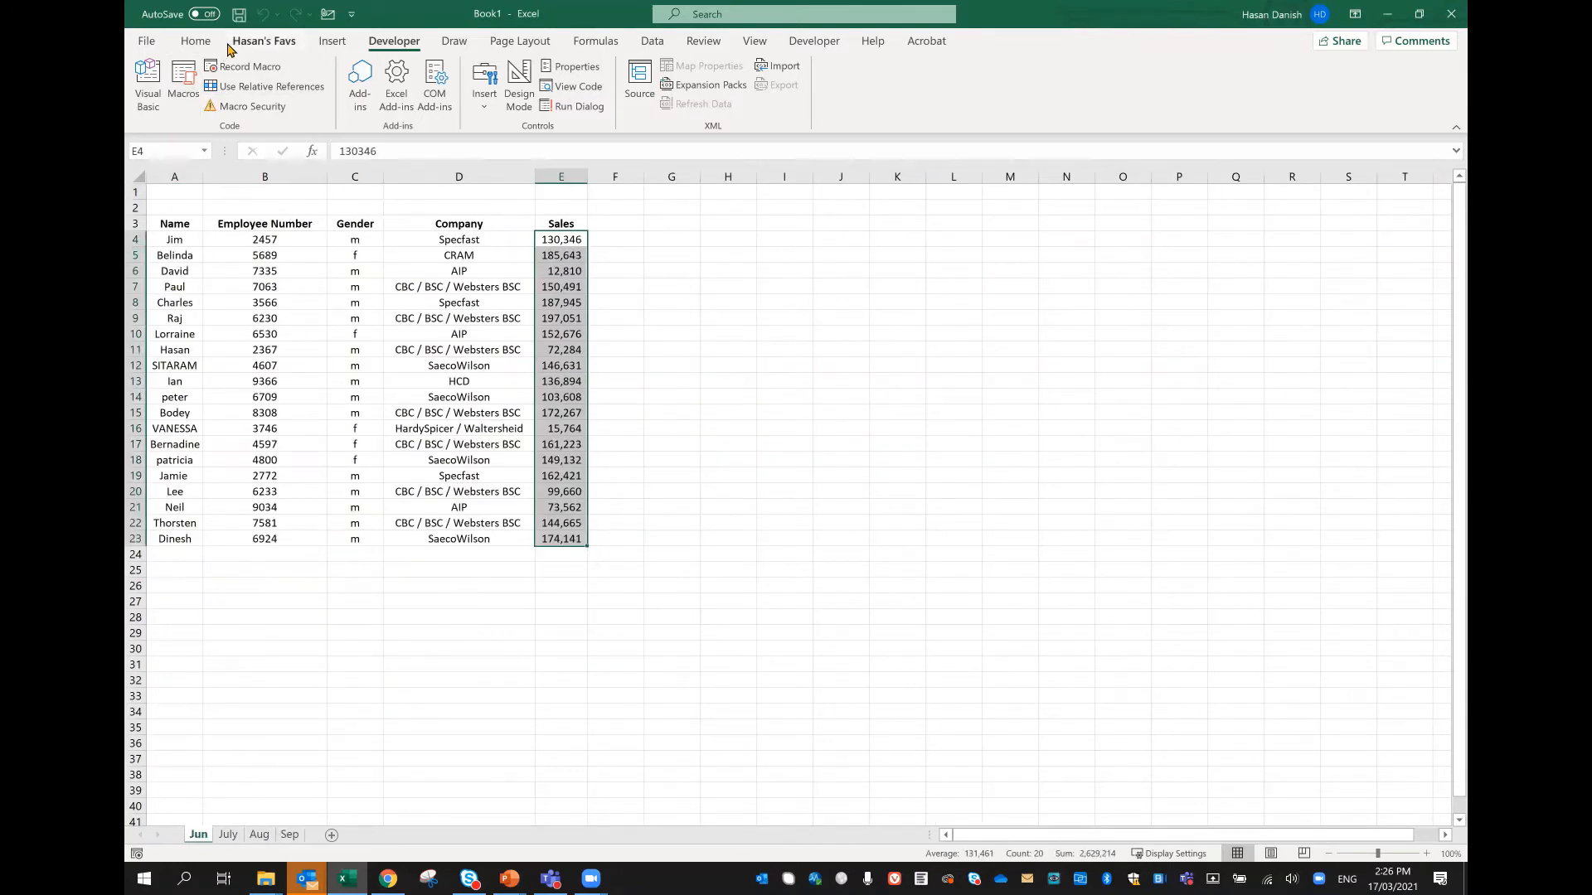
Step: Start e-mailing the merged workbook, look at the Outlook inbox, and return to the Book1 workbook
left_click(328, 14)
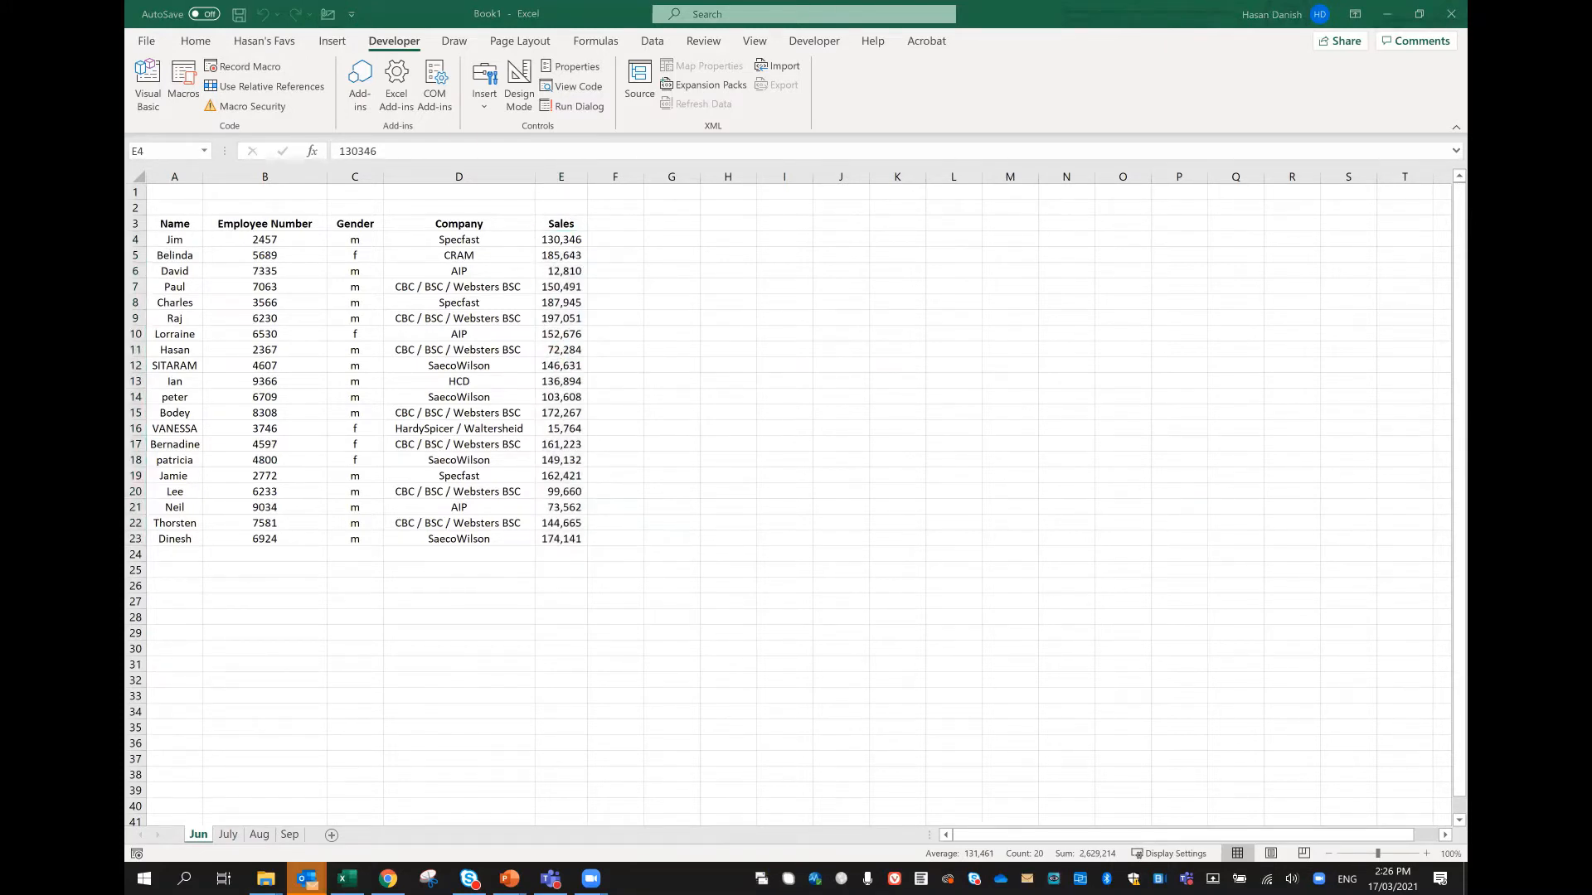
key("alt+Tab")
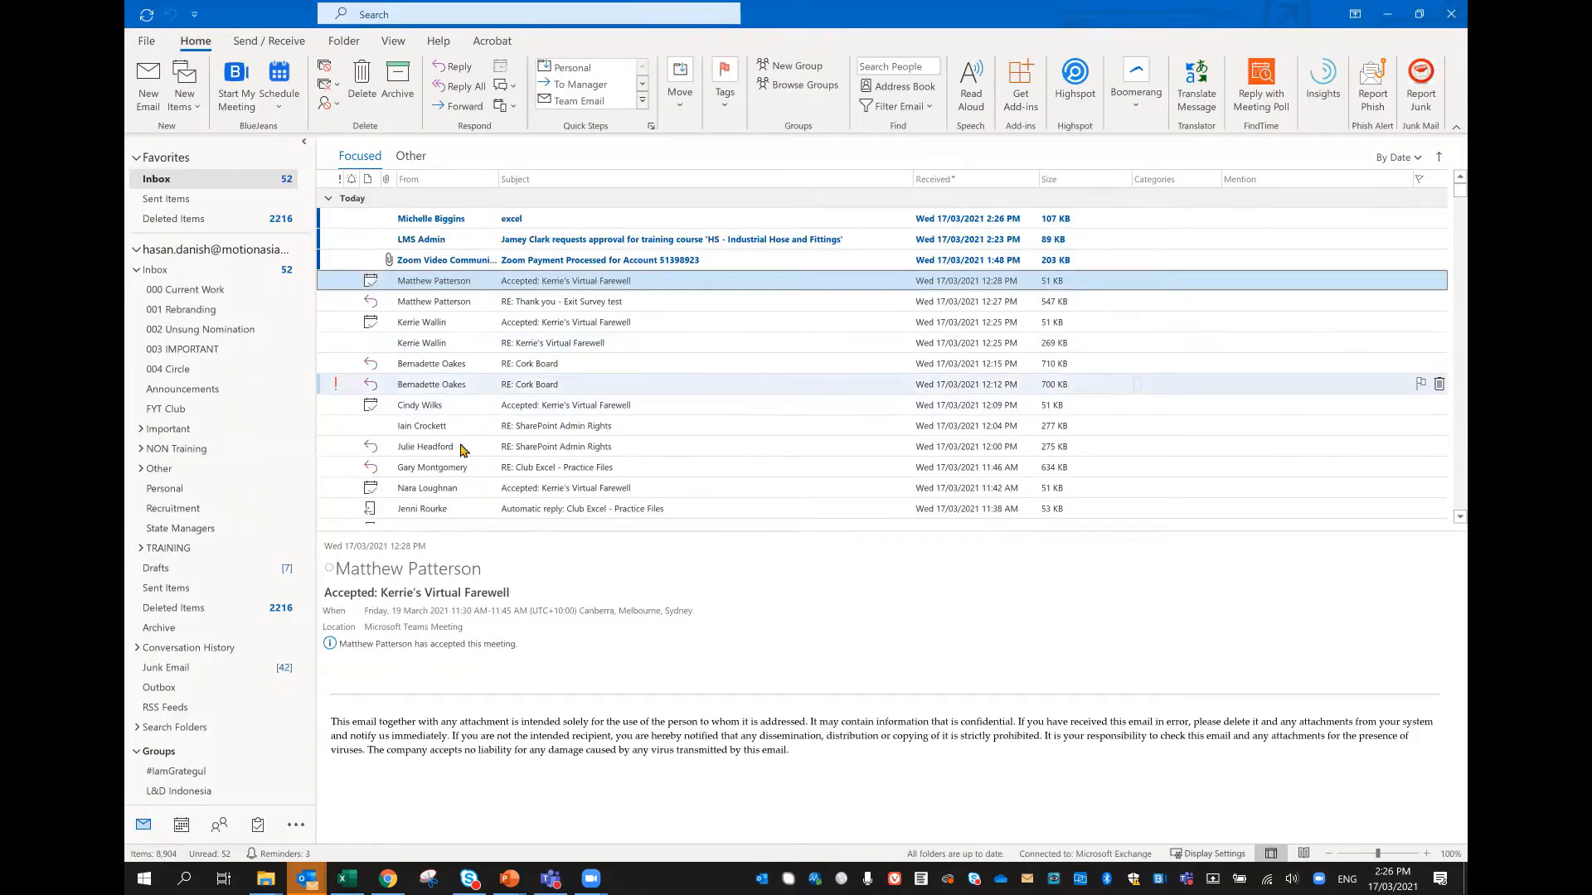
key("alt+Tab")
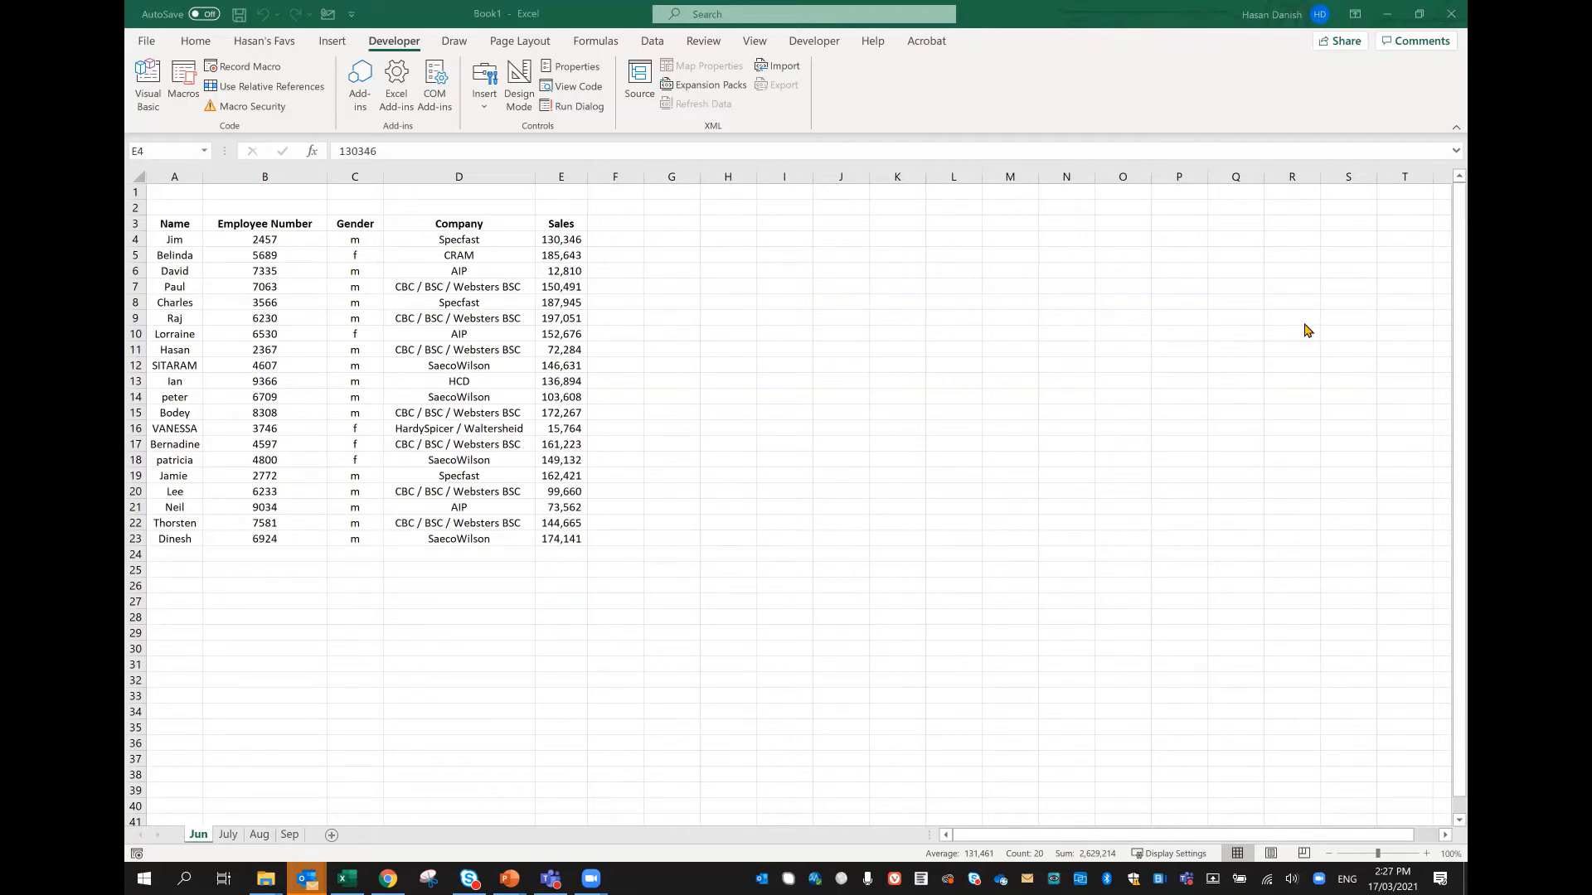
Step: Check the July, Aug and Sep worksheets of the merged workbook once more, ending on Sep
left_click(447, 673)
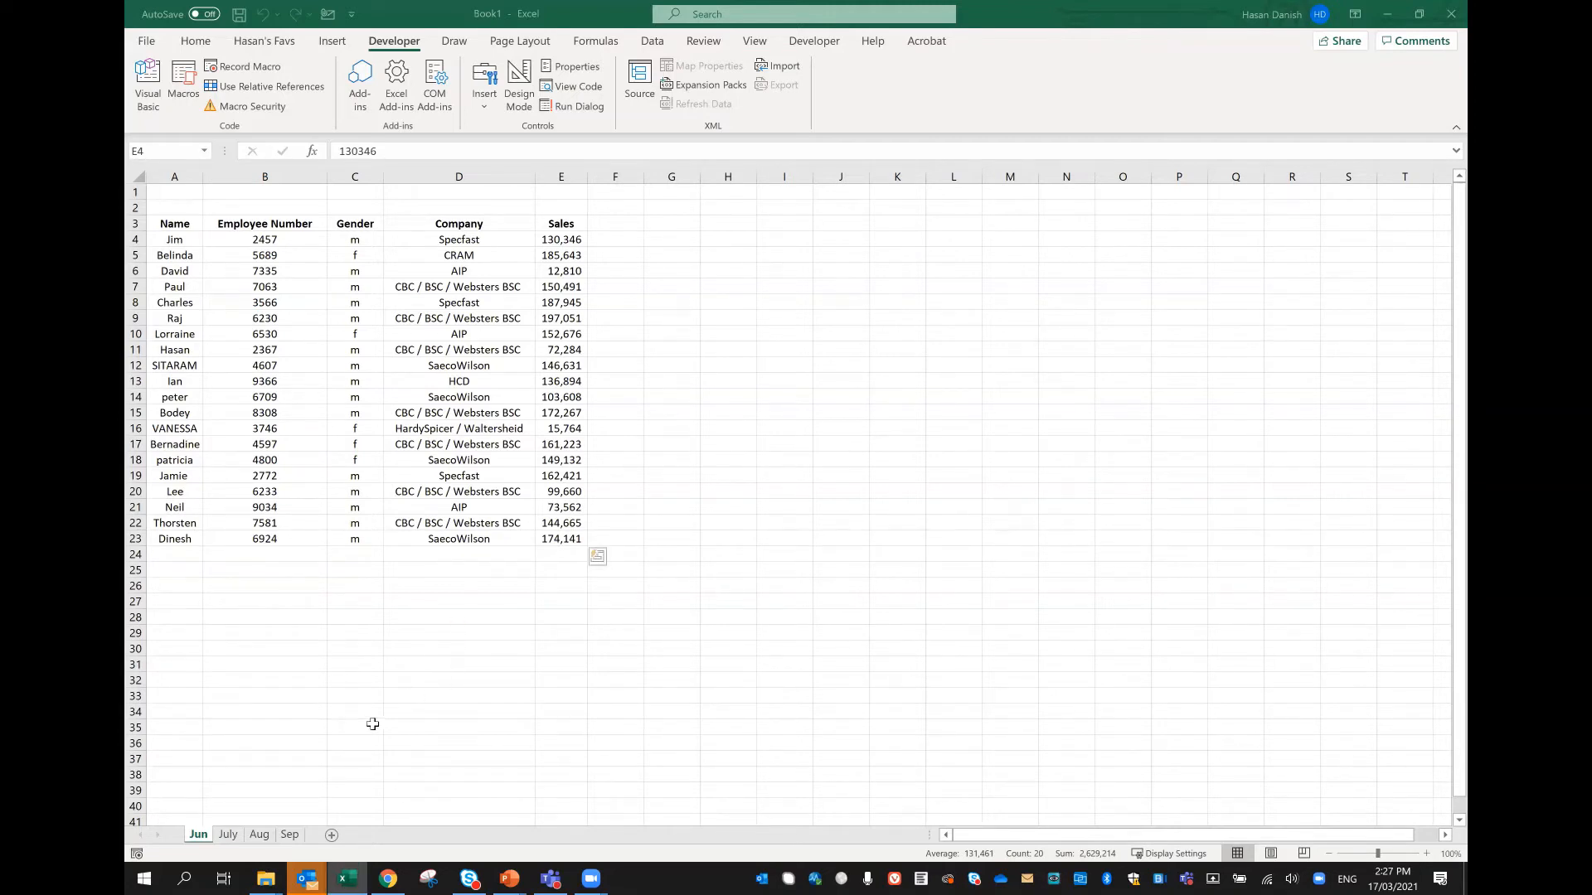
left_click(227, 835)
left_click(259, 835)
left_click(289, 835)
left_click(648, 683)
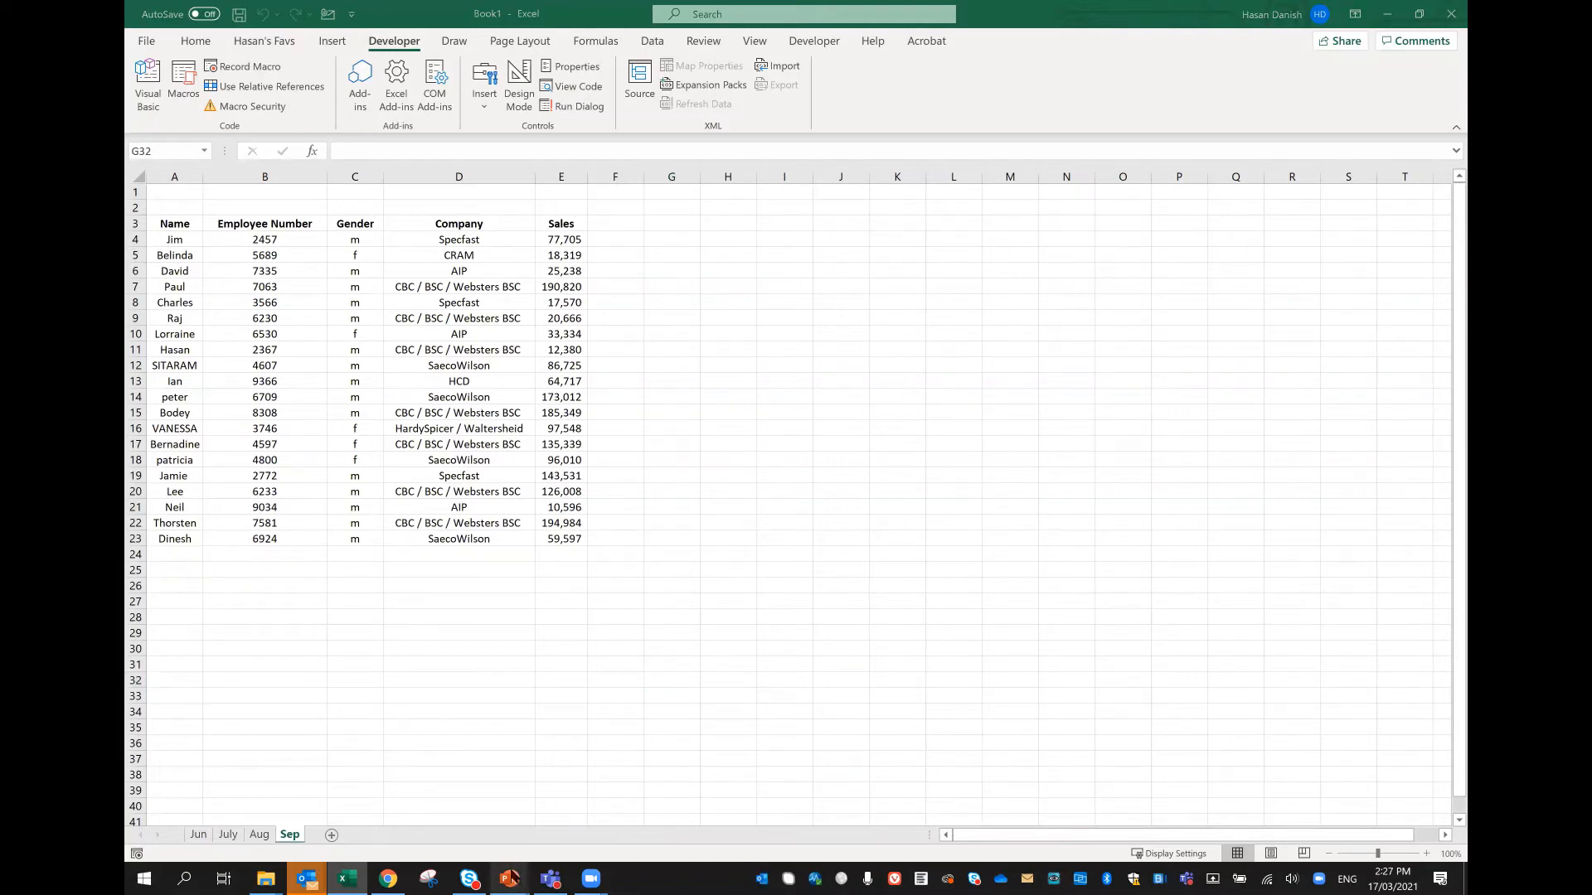
Step: Switch to the PowerPoint slide on combining data using Power Query, then return to the Book1 workbook and shrink its window
mouse_move(511, 866)
left_click(857, 792)
left_click(1042, 657)
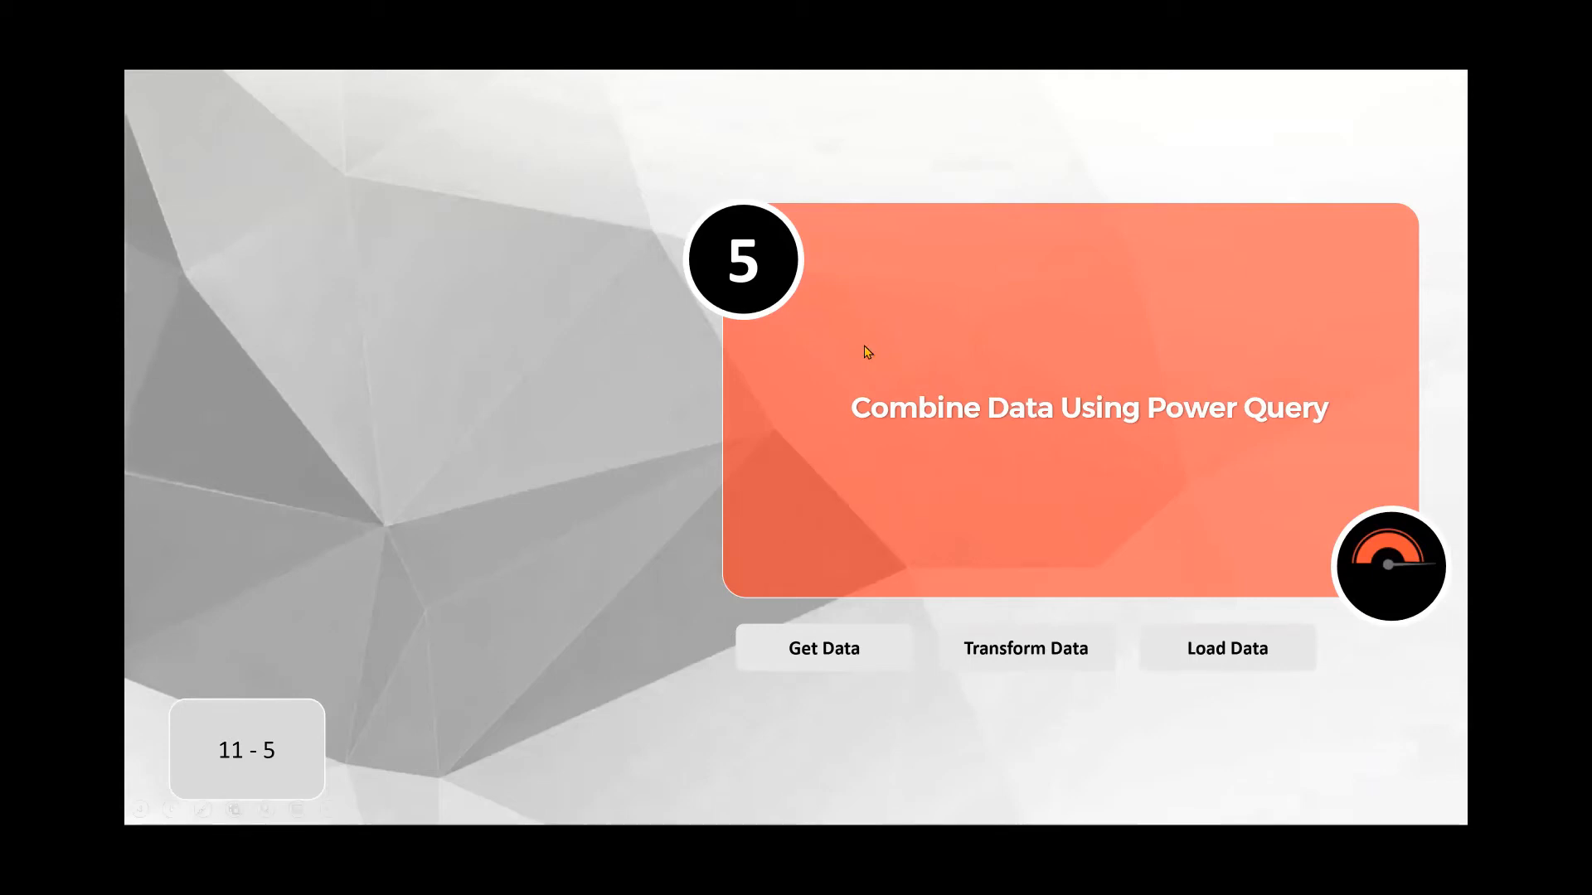
key("alt+Tab")
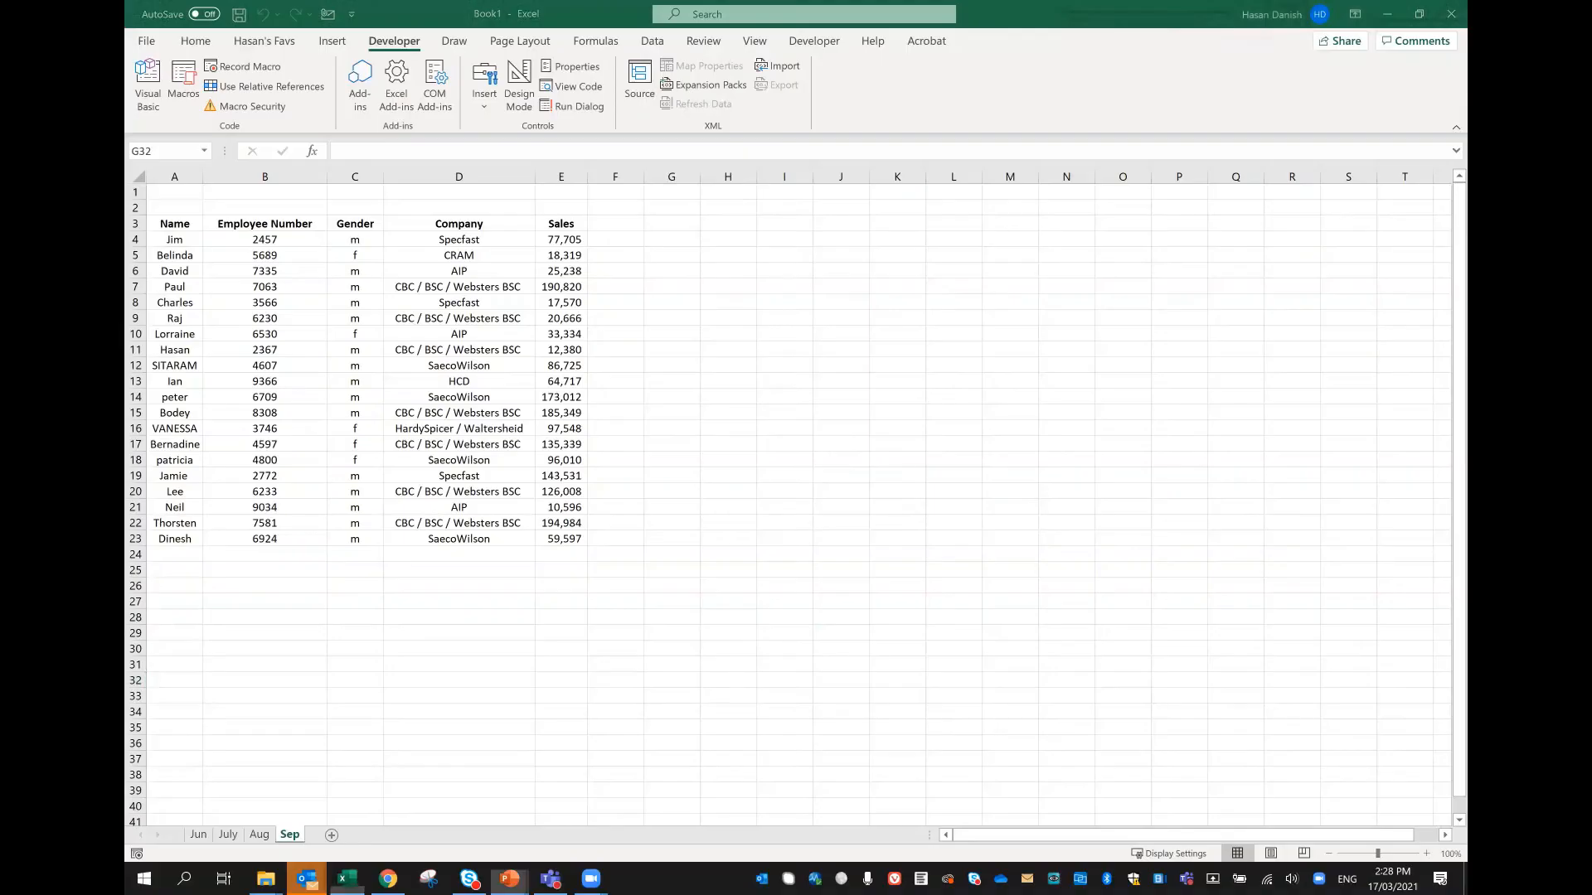
double_click(1002, 20)
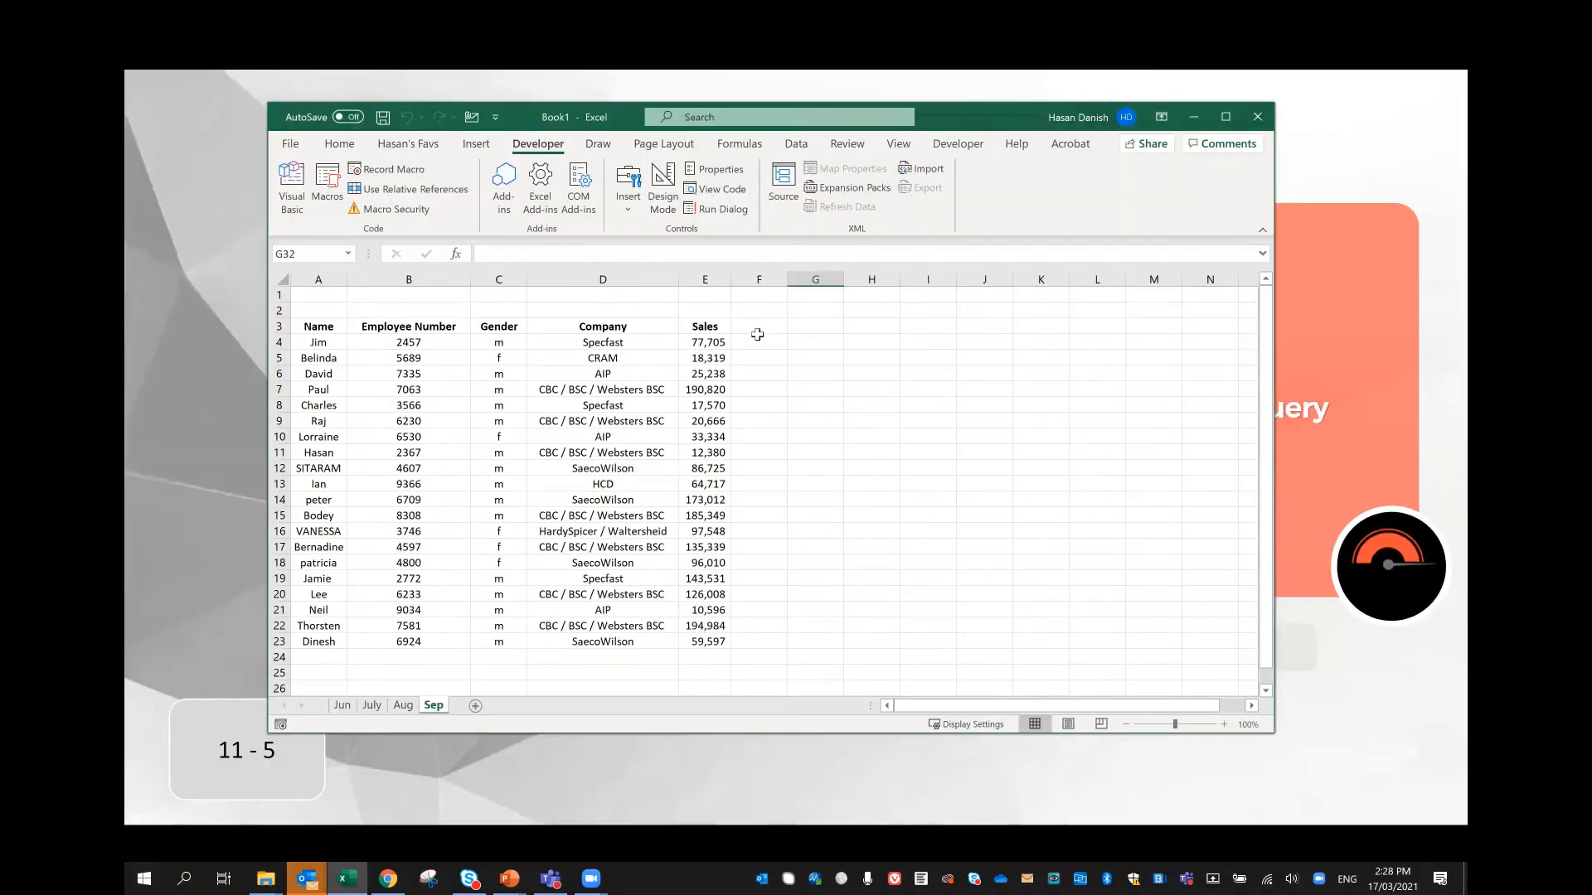
Step: Review the Jun, July, Aug and Sep worksheets in turn and highlight the sales figures on Sep
left_click(343, 705)
left_click(603, 547)
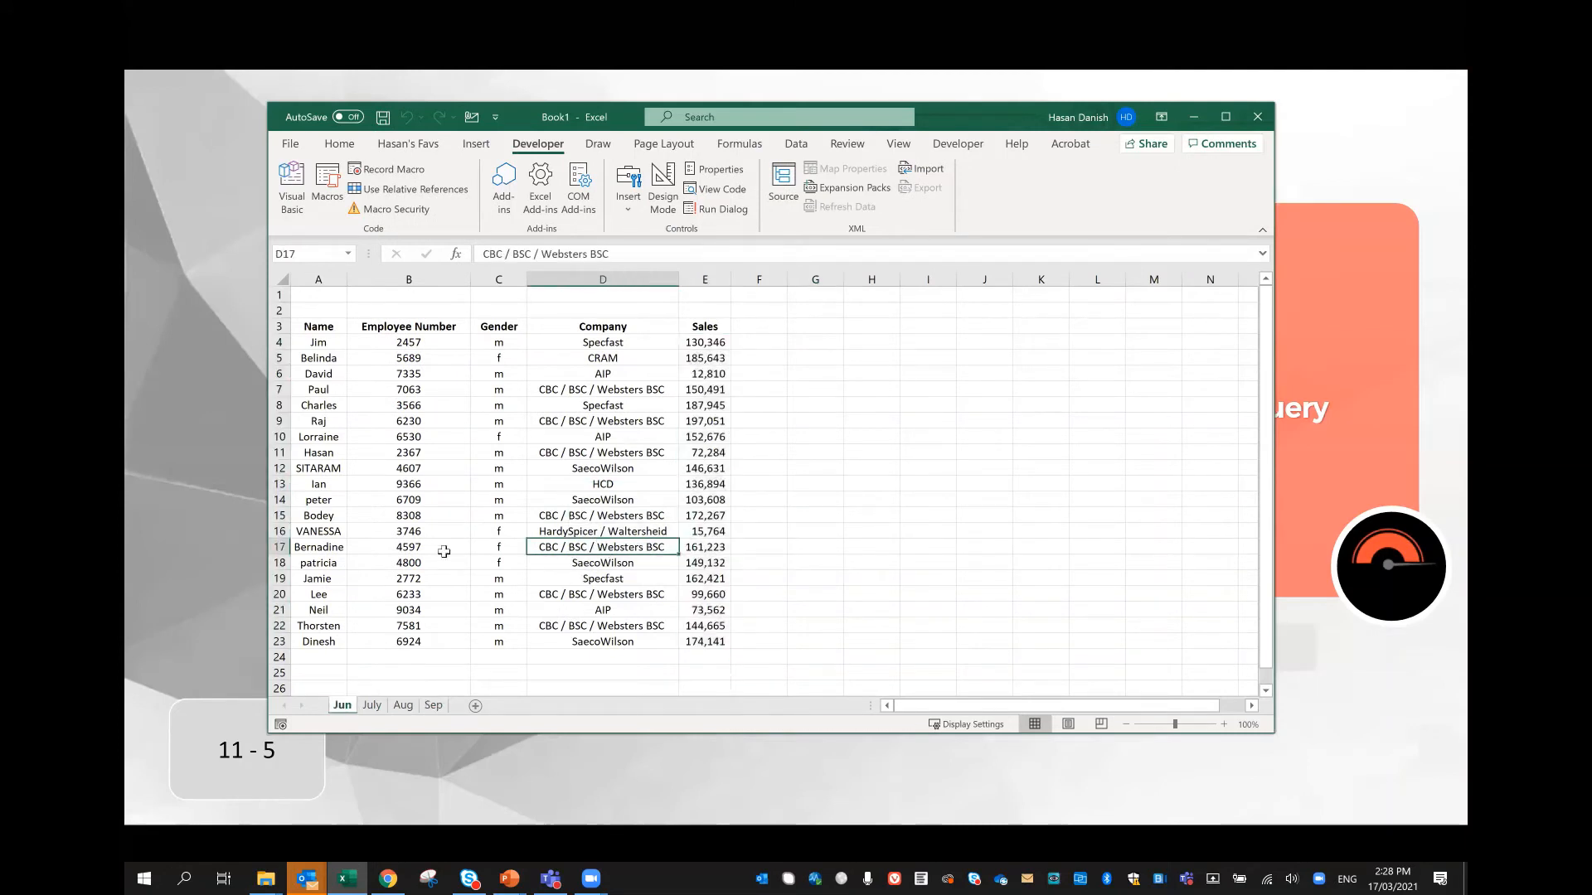
left_click(370, 705)
left_click(402, 707)
left_click(431, 707)
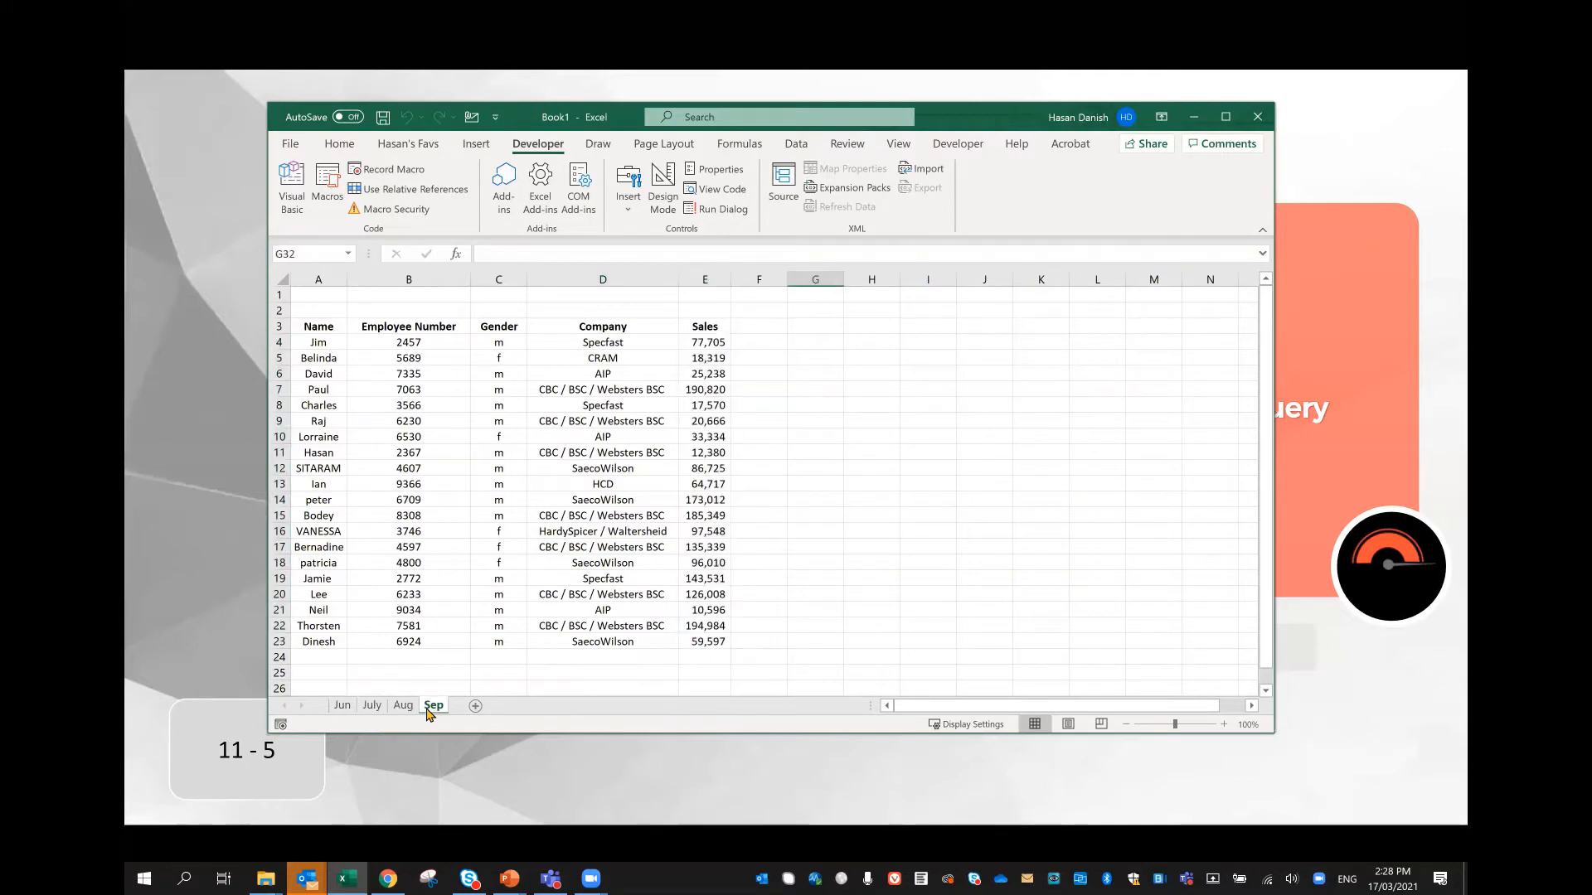
left_click_drag(696, 356, 688, 639)
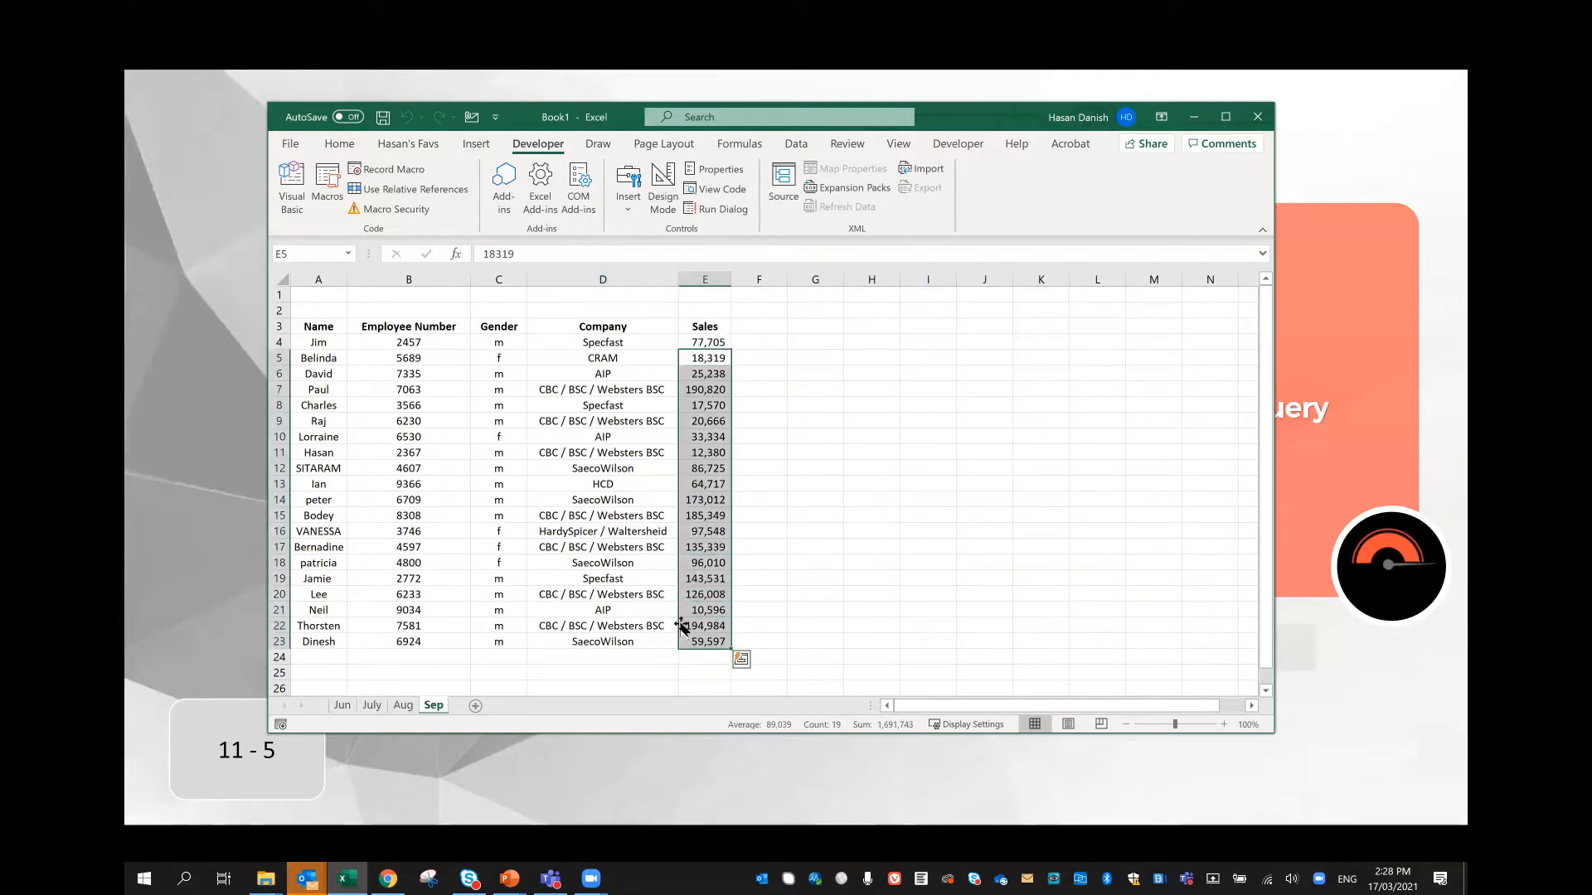
Step: Add a Month header in cell F3 of the Jun worksheet and enter June in F4
left_click(342, 704)
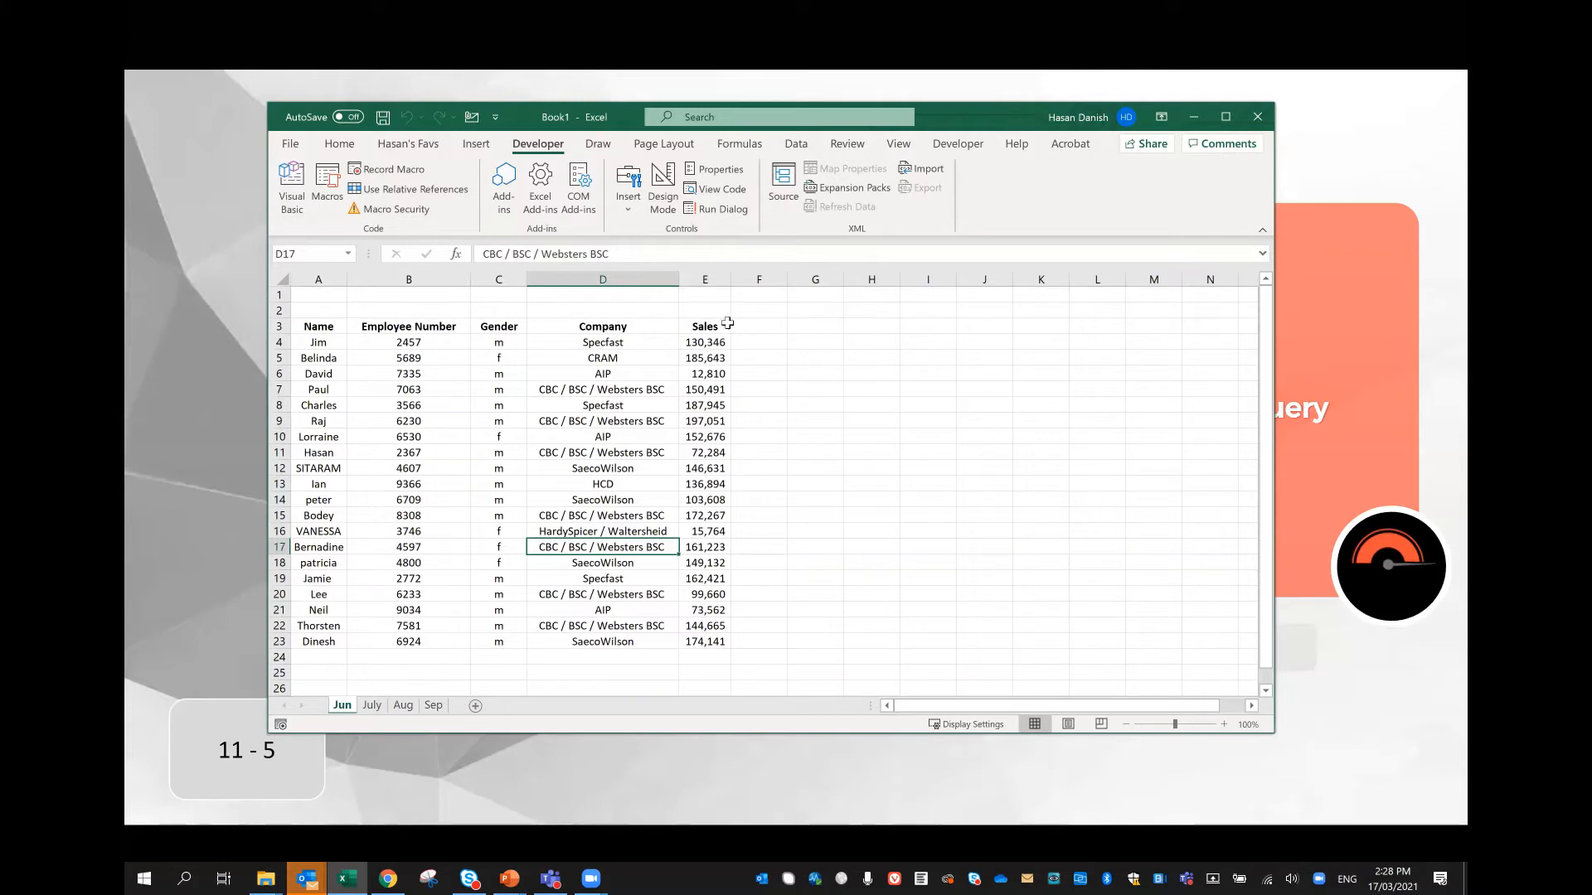
left_click(761, 326)
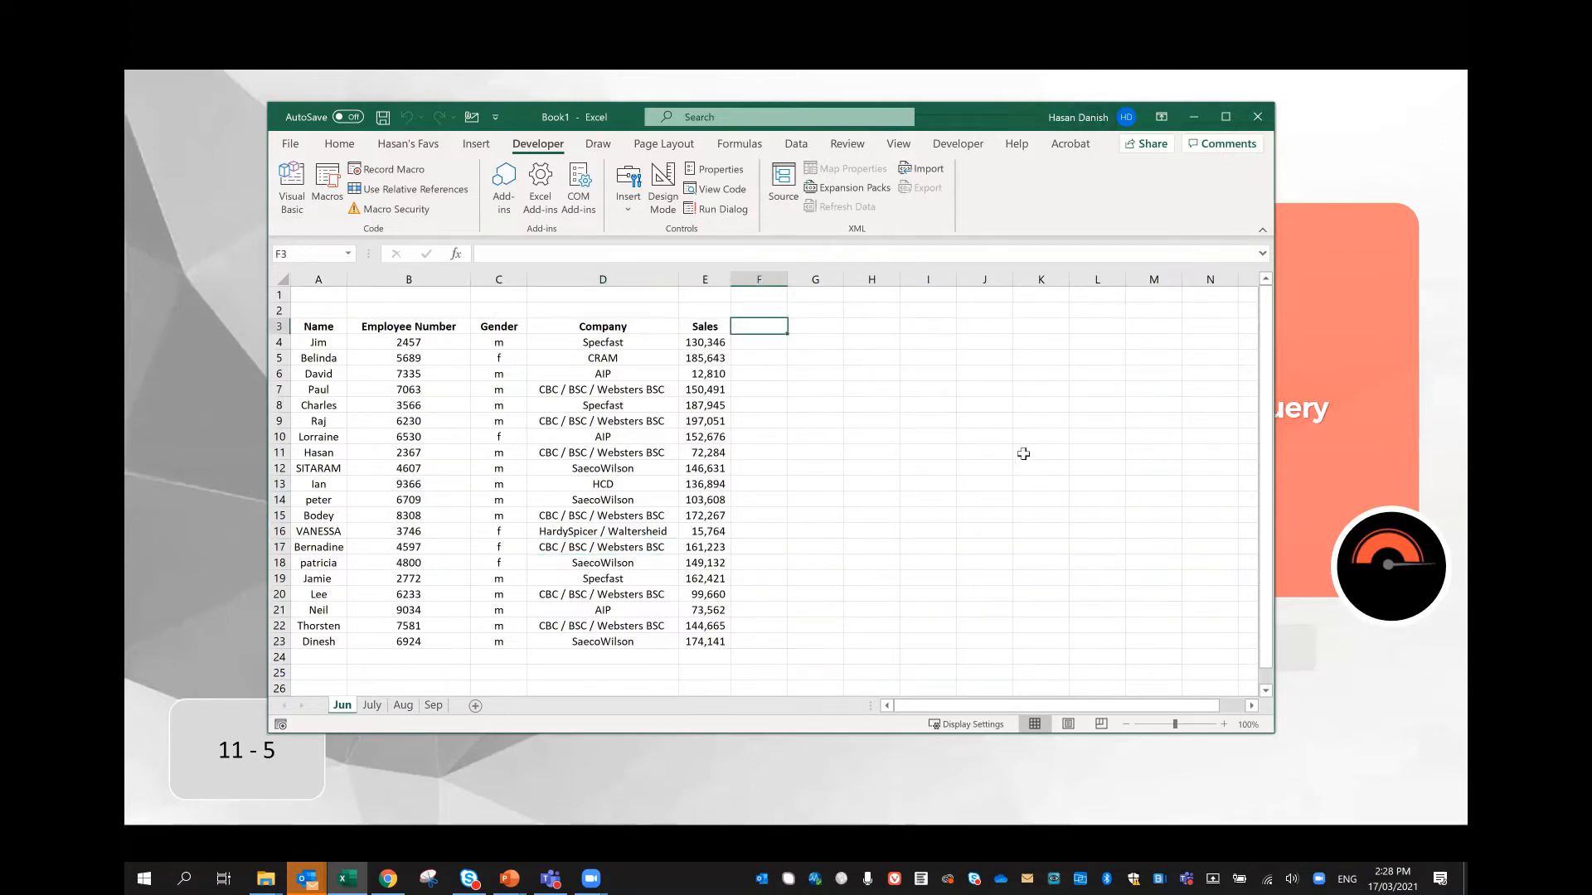
type("Month")
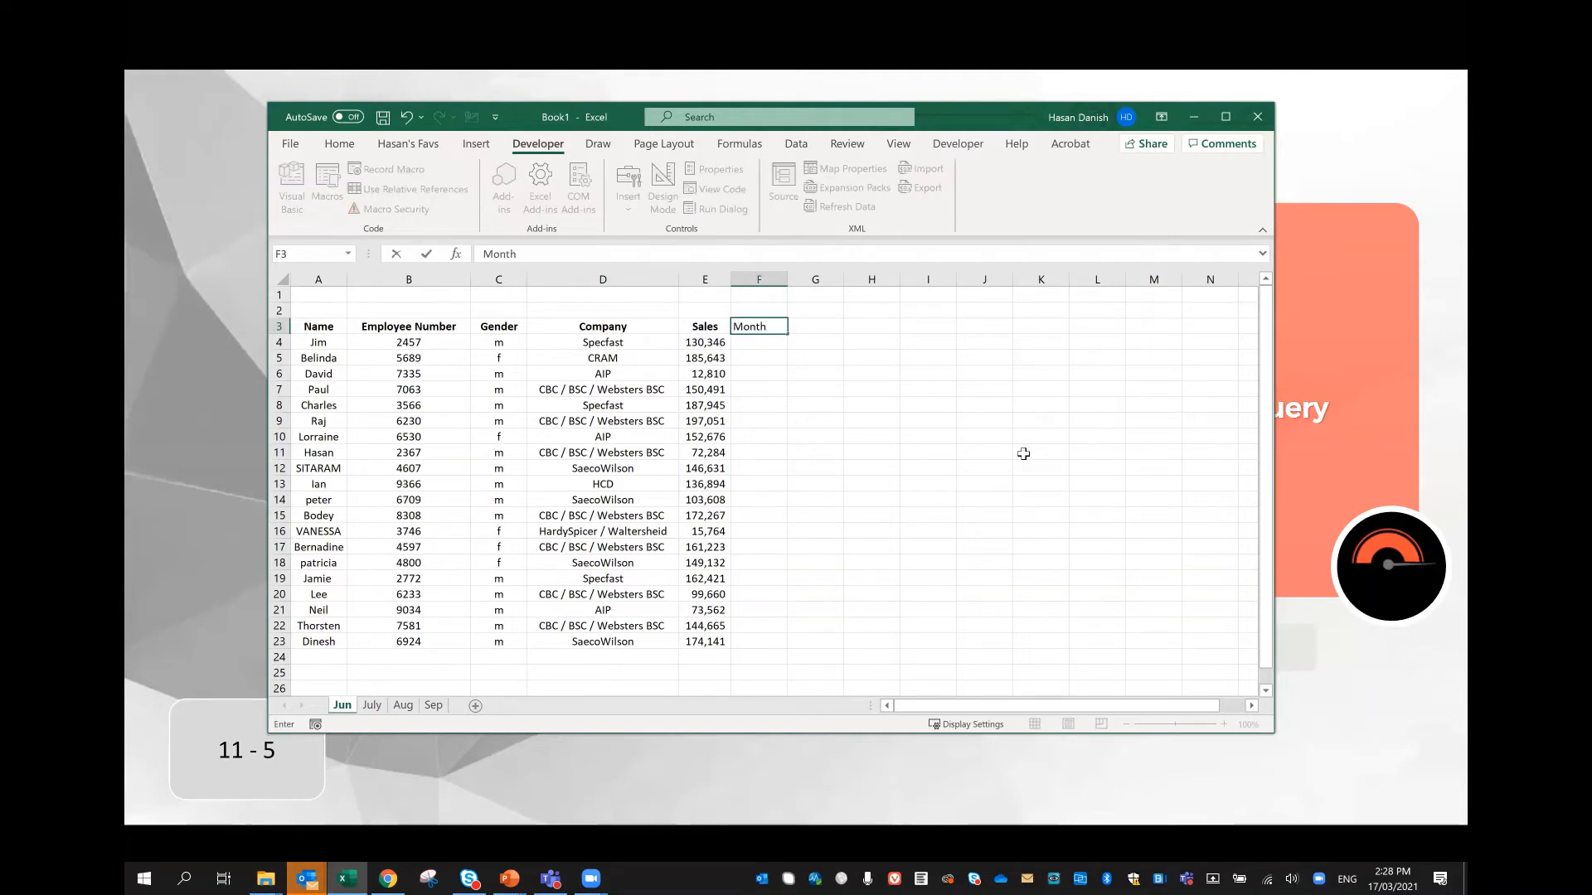
key("Return")
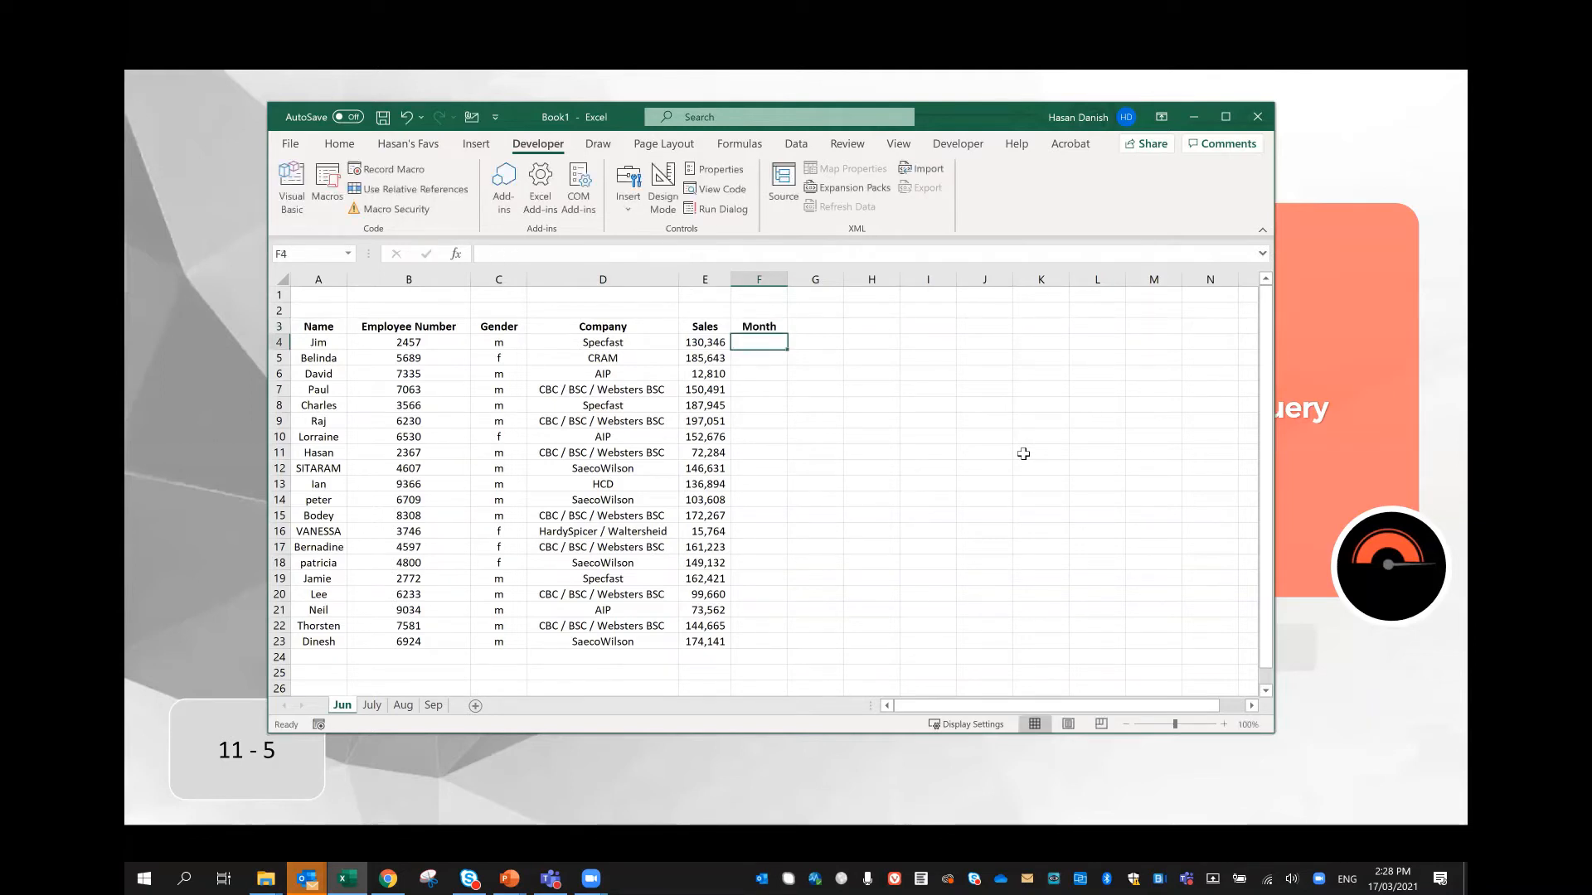
type("June")
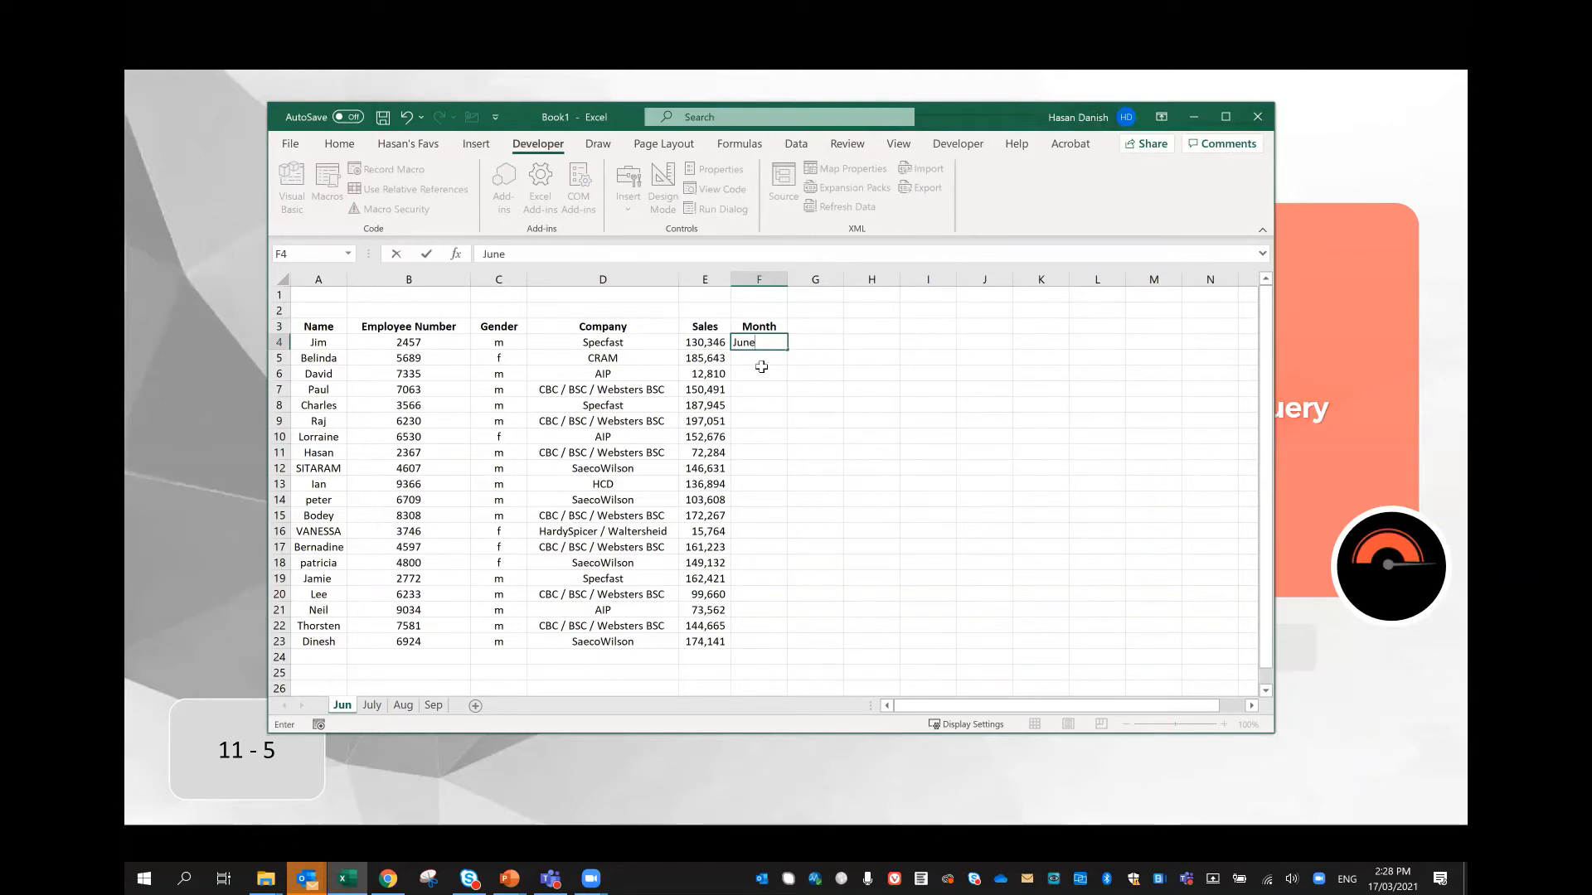
key("Return")
Step: Try to auto-fill June from F4 down the Month column to row 23, and undo the fill
left_click(775, 343)
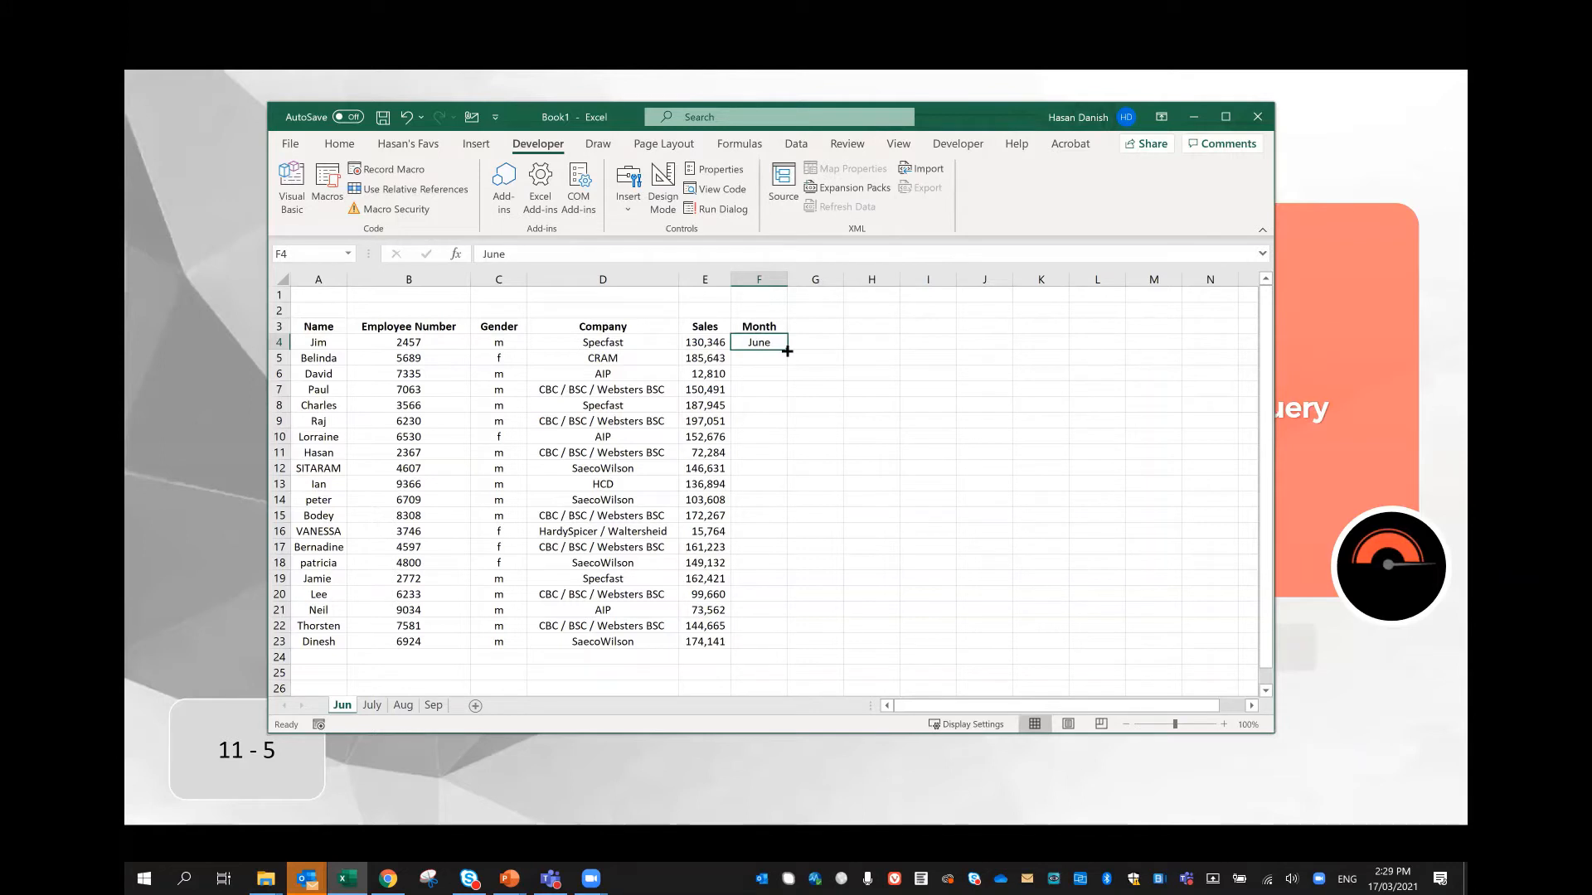
double_click(787, 351)
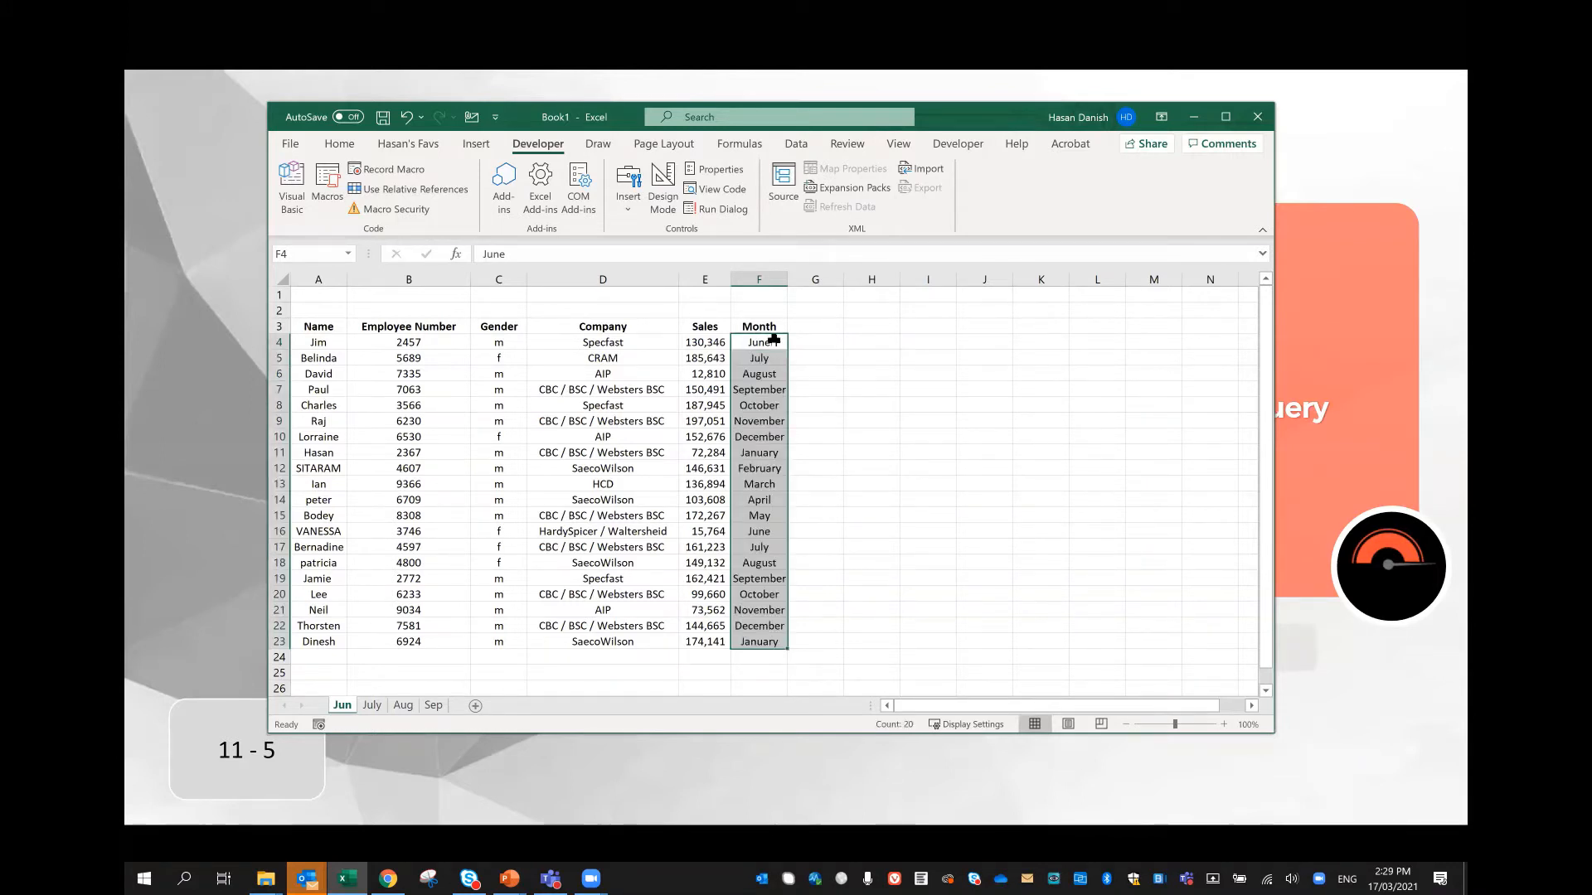
key("ctrl+z")
Step: Try to copy June from F4 into cells F5 to F23 of the Jun worksheet
key("ctrl+c")
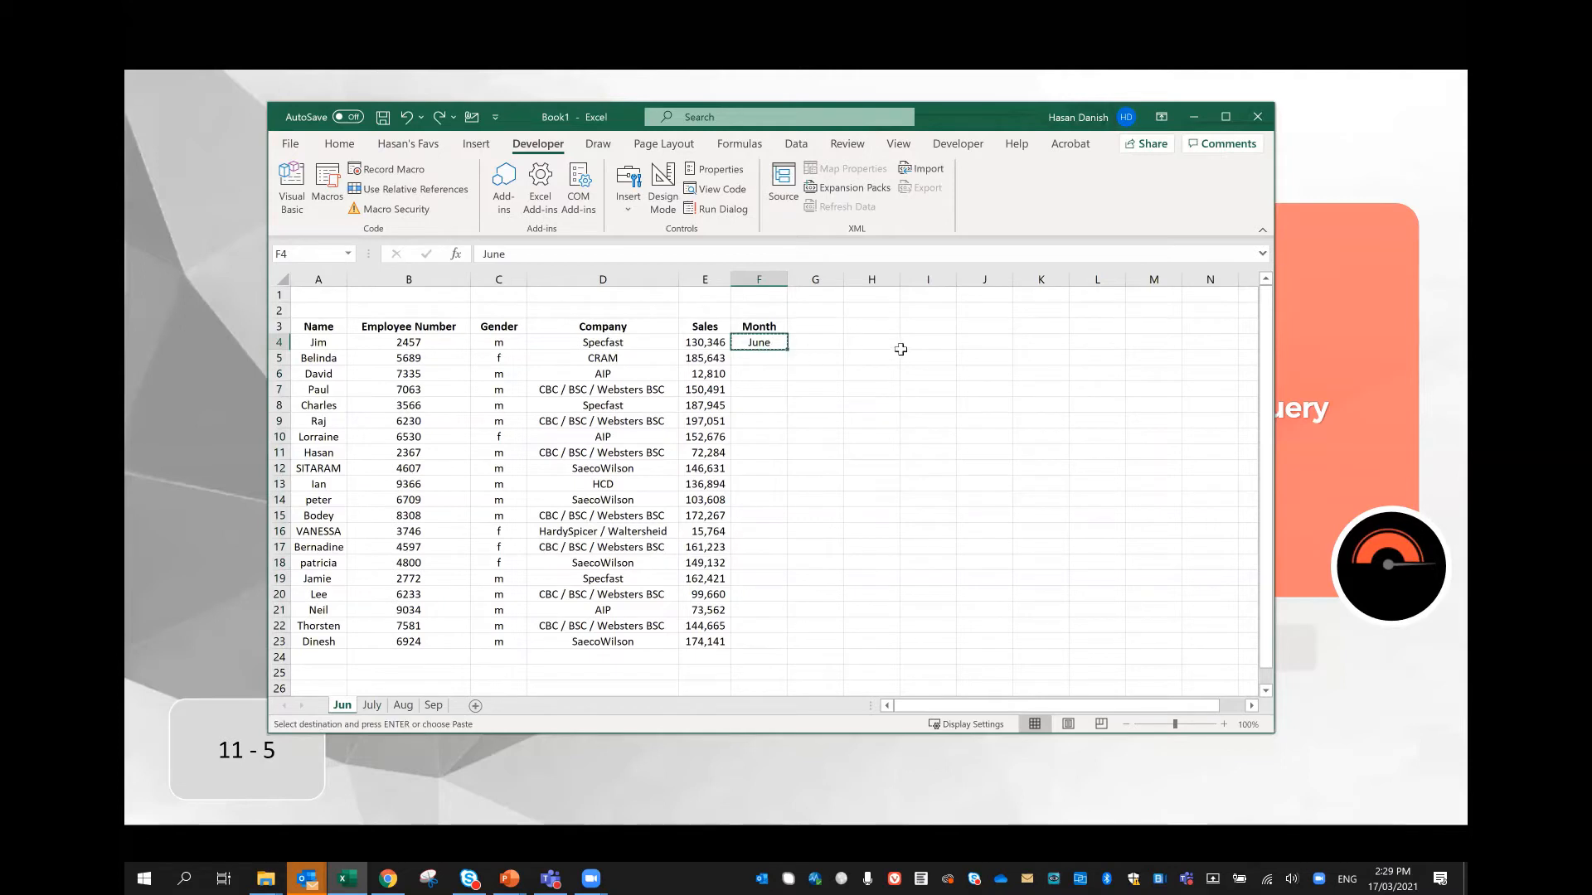
key("Down")
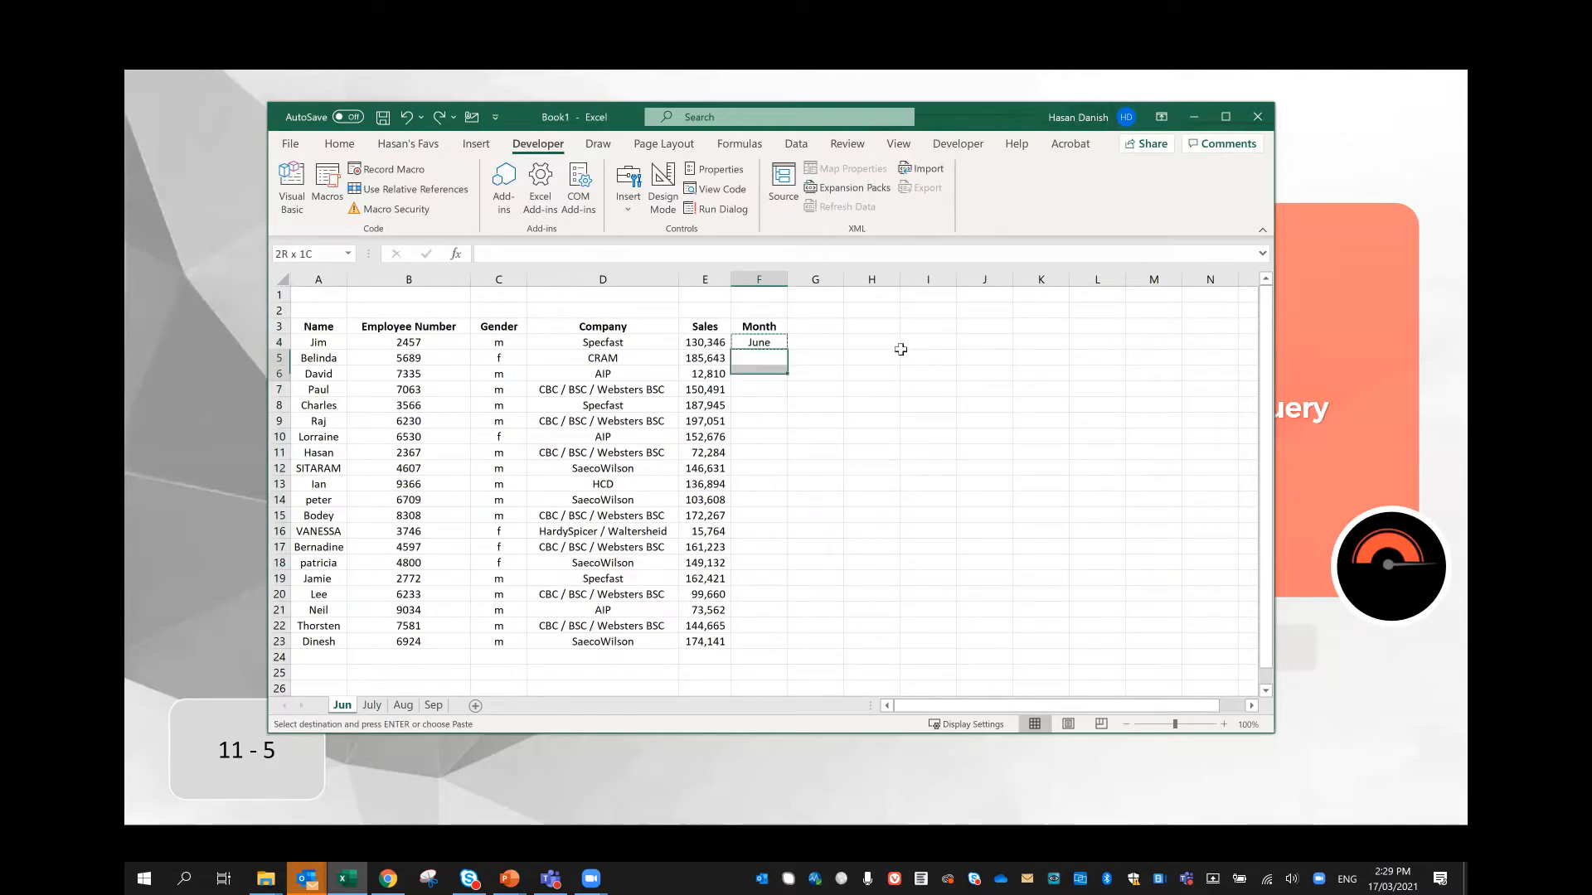
key("shift+Down")
key("shift+Down")
key("shift+Down")
key("shift+Down")
key("shift+Down")
key("shift+Down")
key("shift+Down")
key("shift+Down")
key("shift+Down")
key("shift+Down")
key("shift+Down")
key("shift+Down")
key("shift+Down")
key("shift+Down")
key("shift+Down")
key("shift+Down")
key("shift+Down")
key("shift+Down")
key("shift+Down")
key("shift+Up")
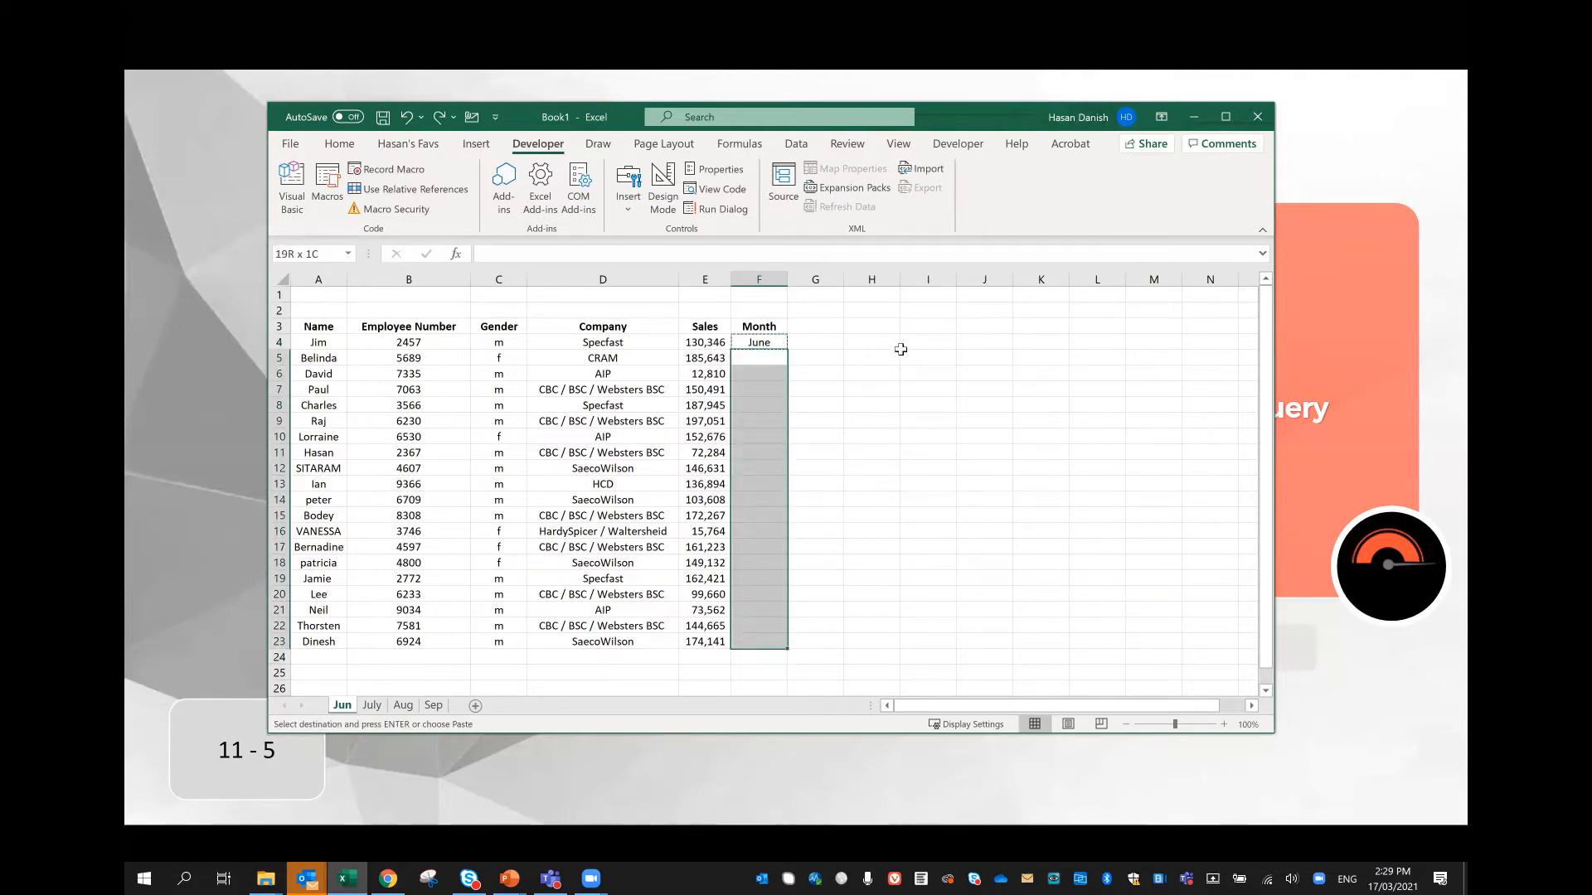
type("\\")
key("Up")
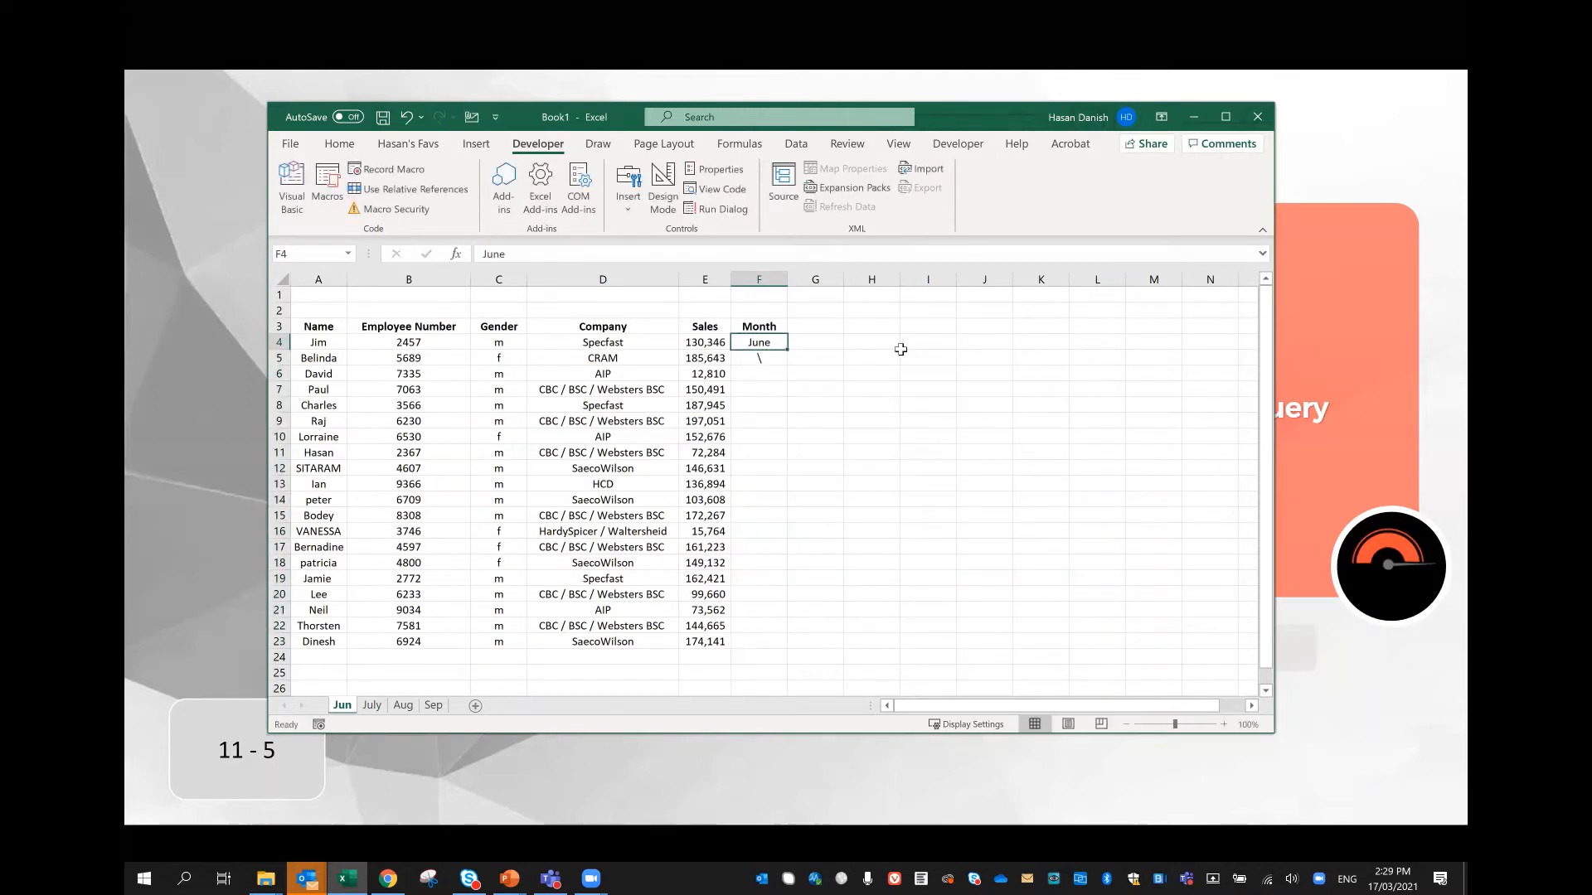
Step: Enter June in F5 and F6, and fill the Month column down to F23 from the three cells F4:F6
key("Down")
type("Jun")
key("Return")
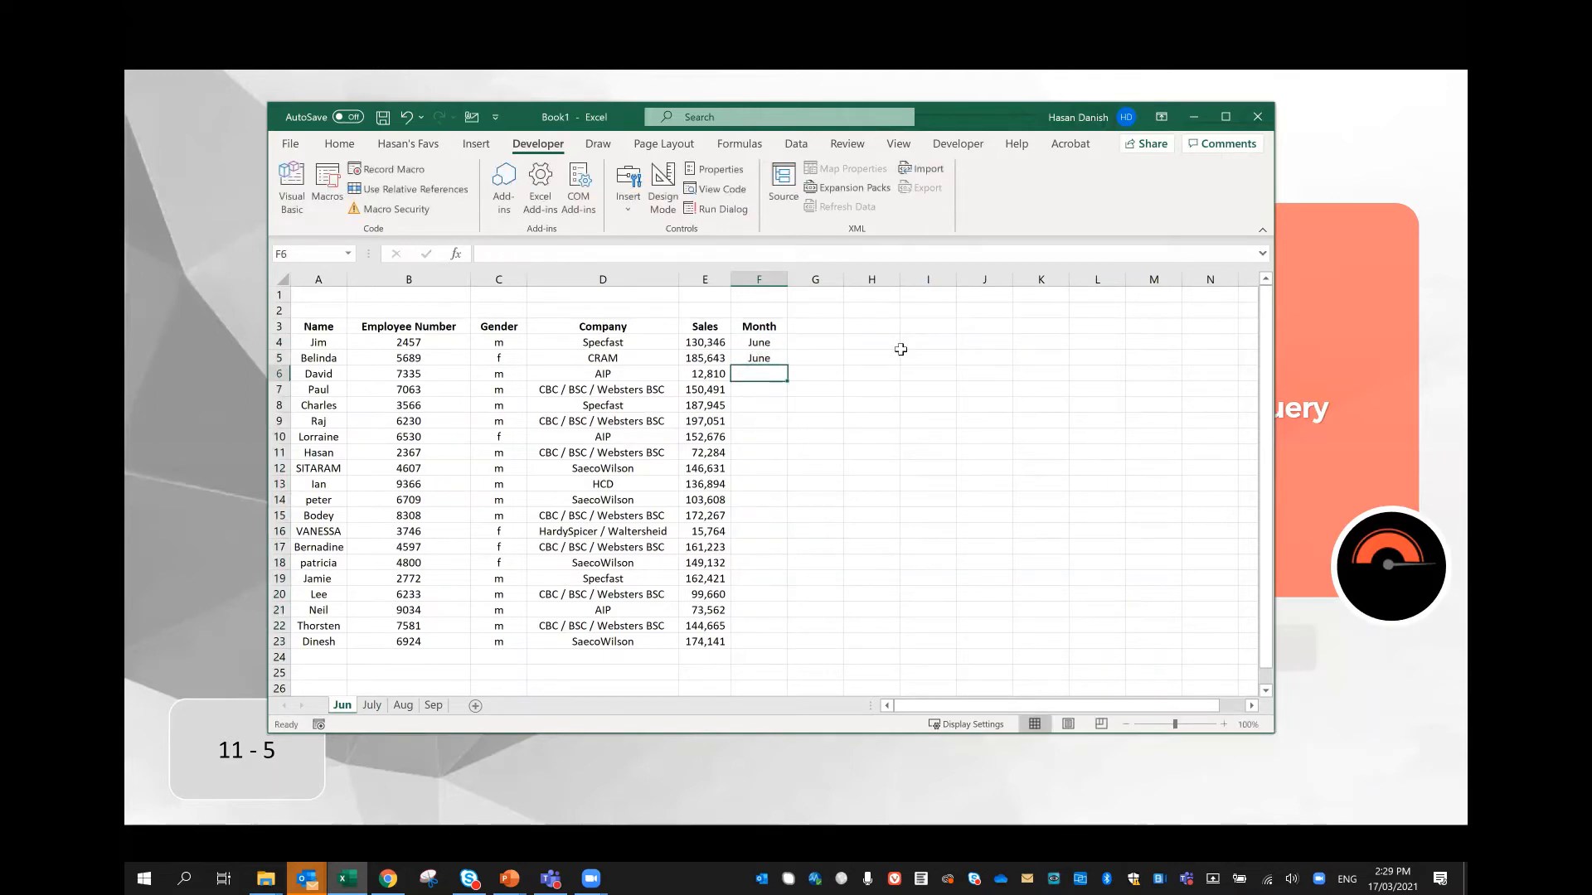
type("june")
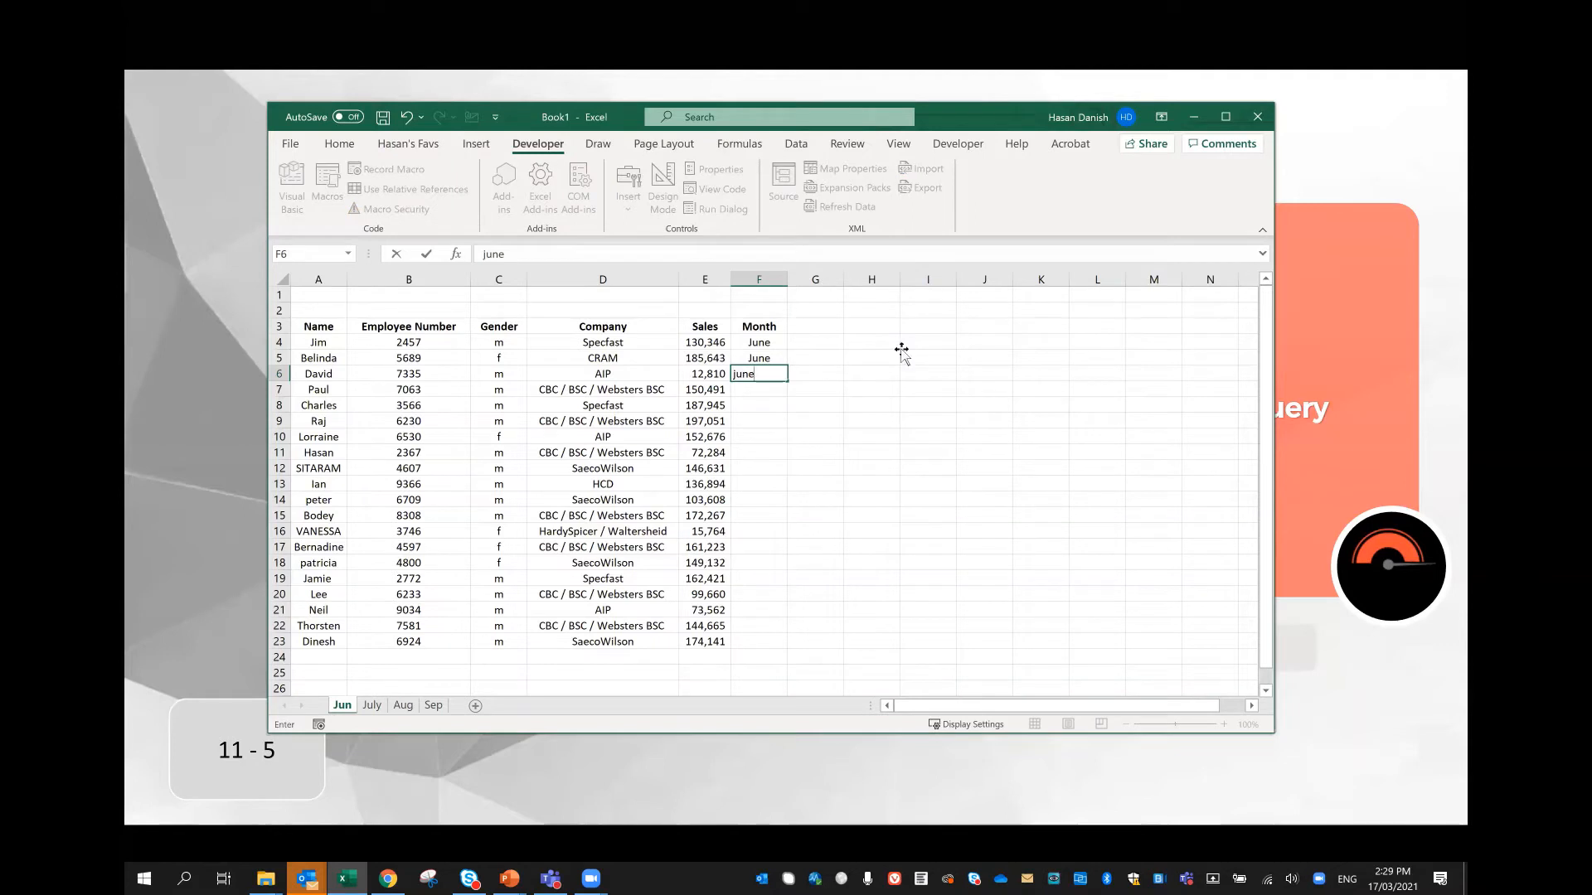
left_click(904, 345)
left_click_drag(763, 343, 774, 373)
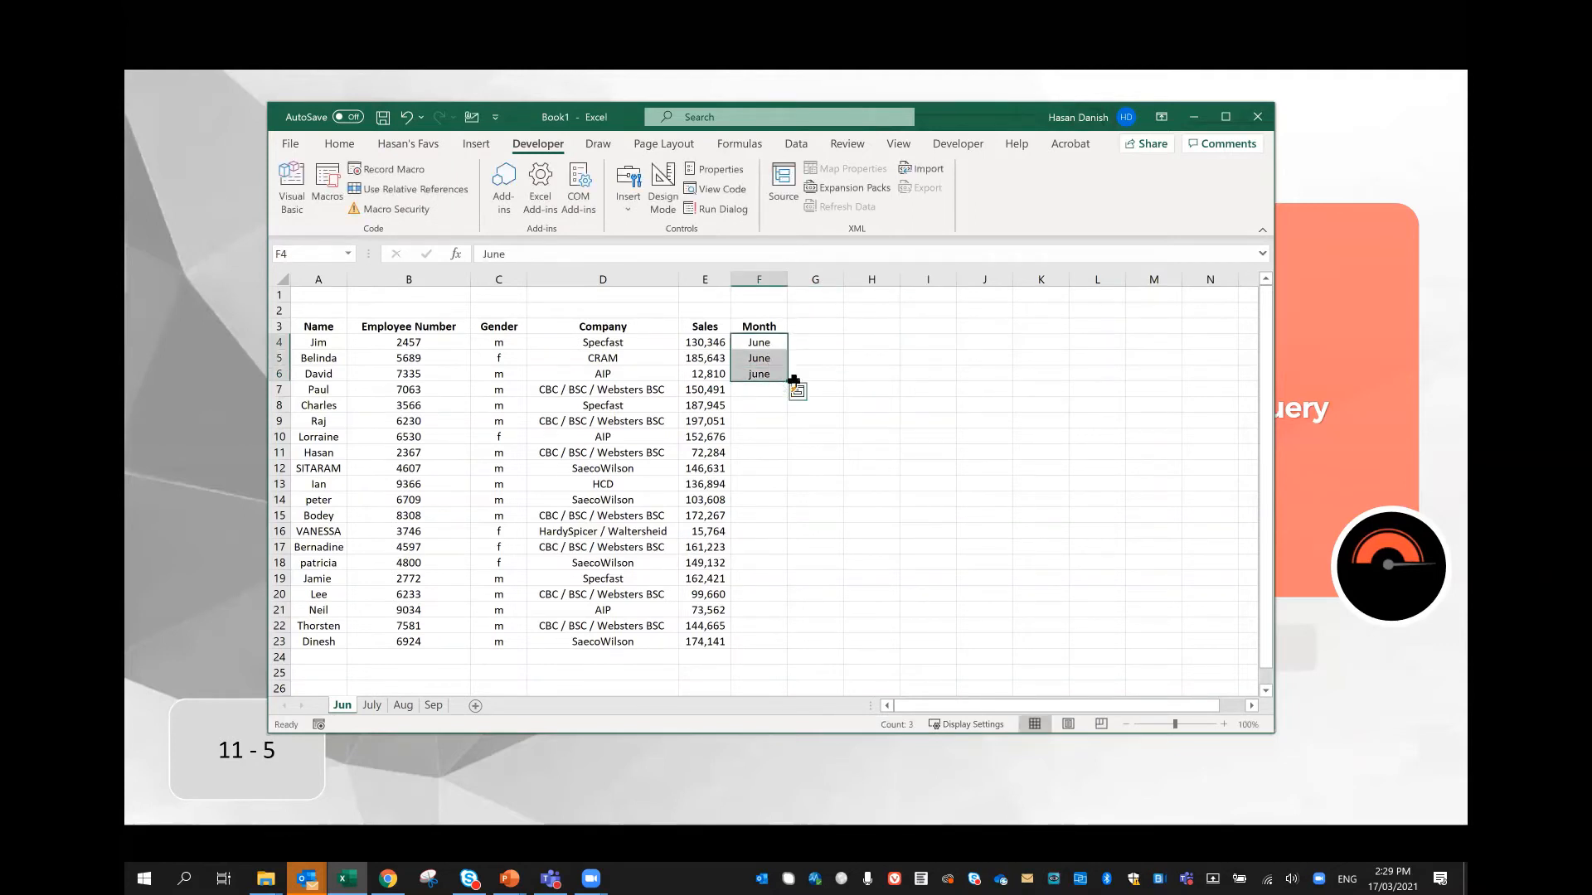
double_click(787, 381)
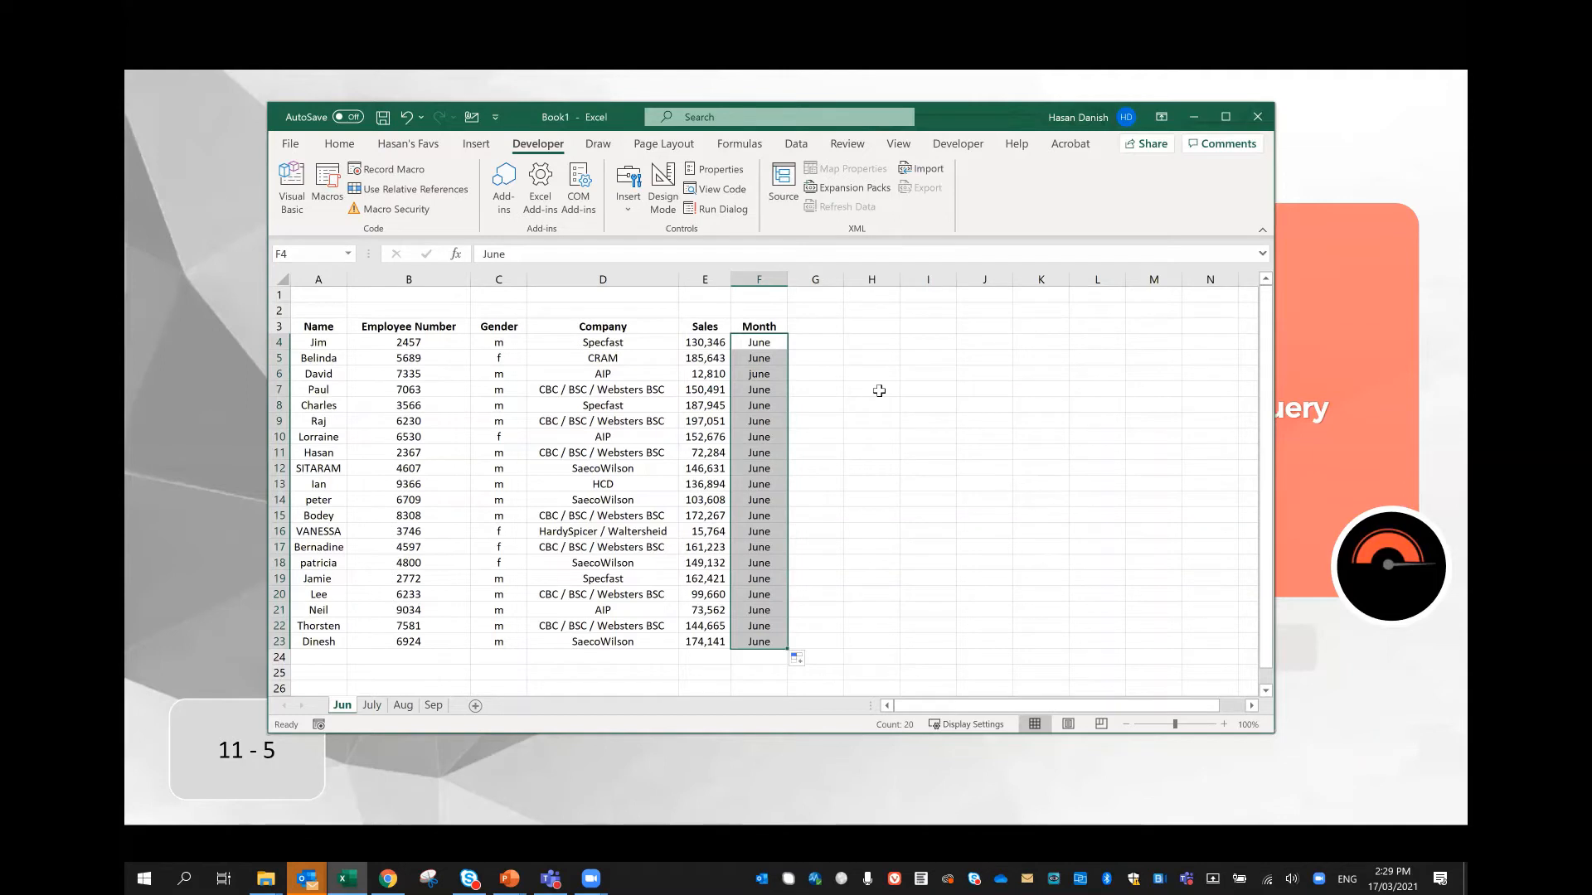
left_click(772, 343)
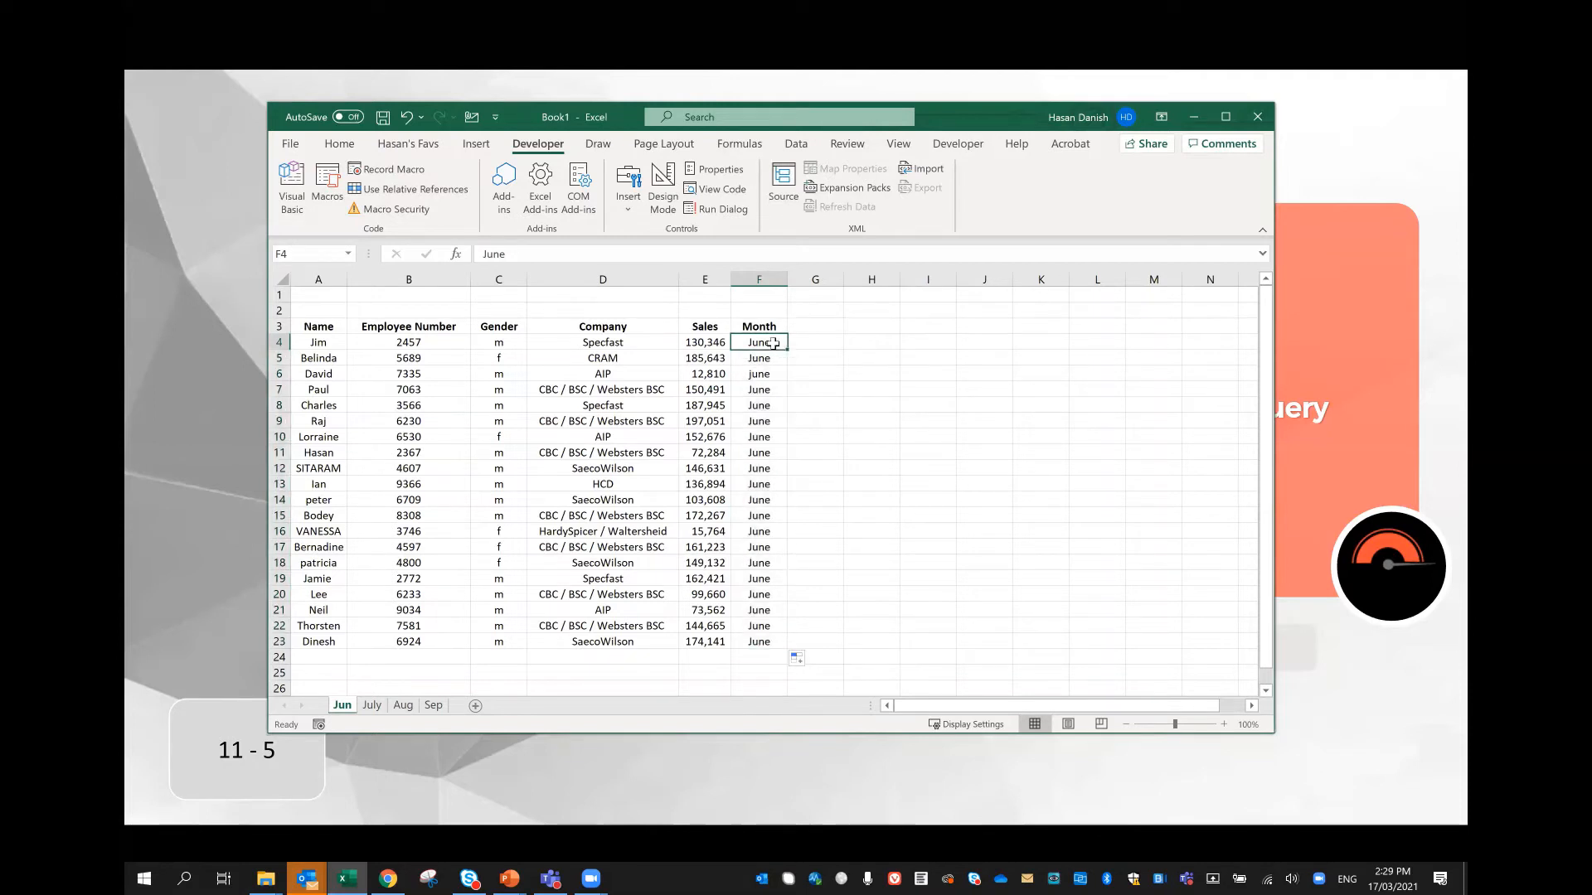
left_click_drag(772, 343, 789, 381)
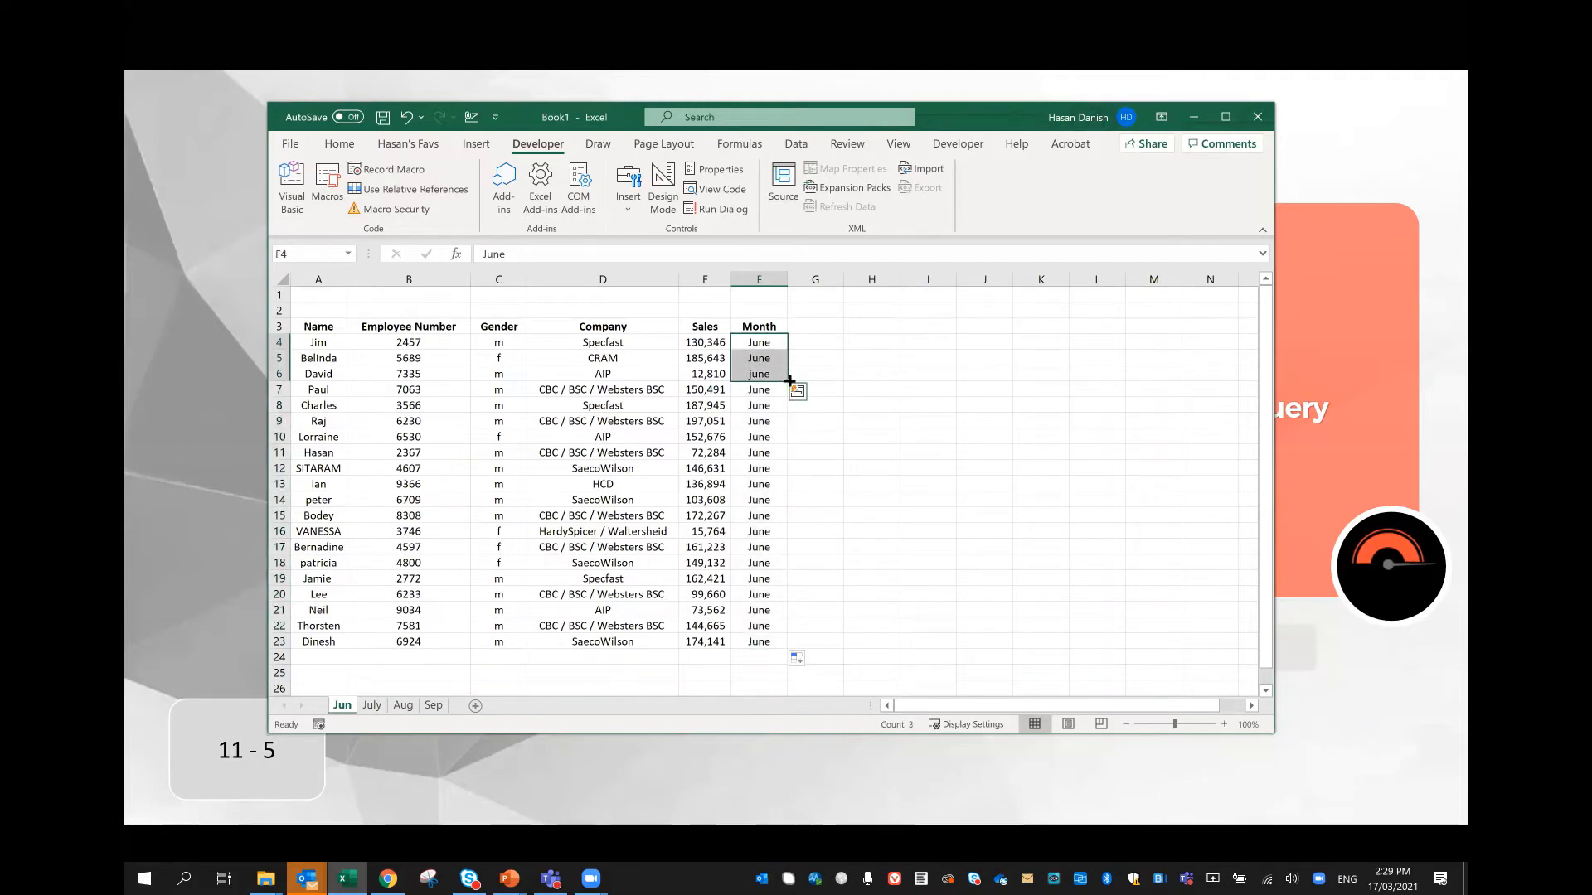
key("ctrl+shift+Down")
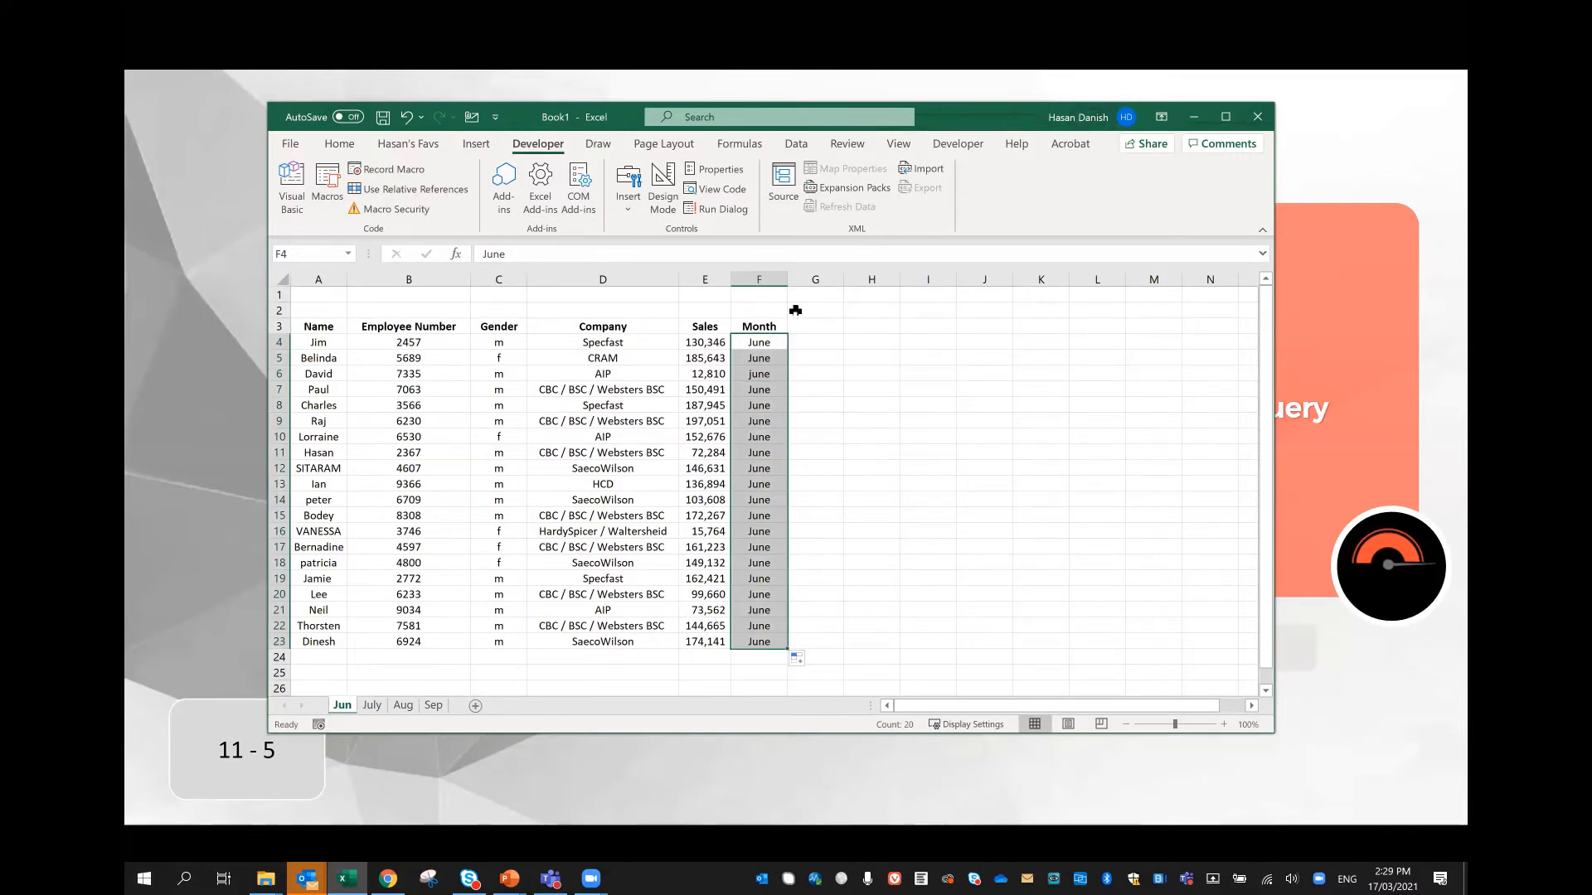
Step: Add a Month header in cell F3 of the July worksheet and enter July in F4
left_click(371, 705)
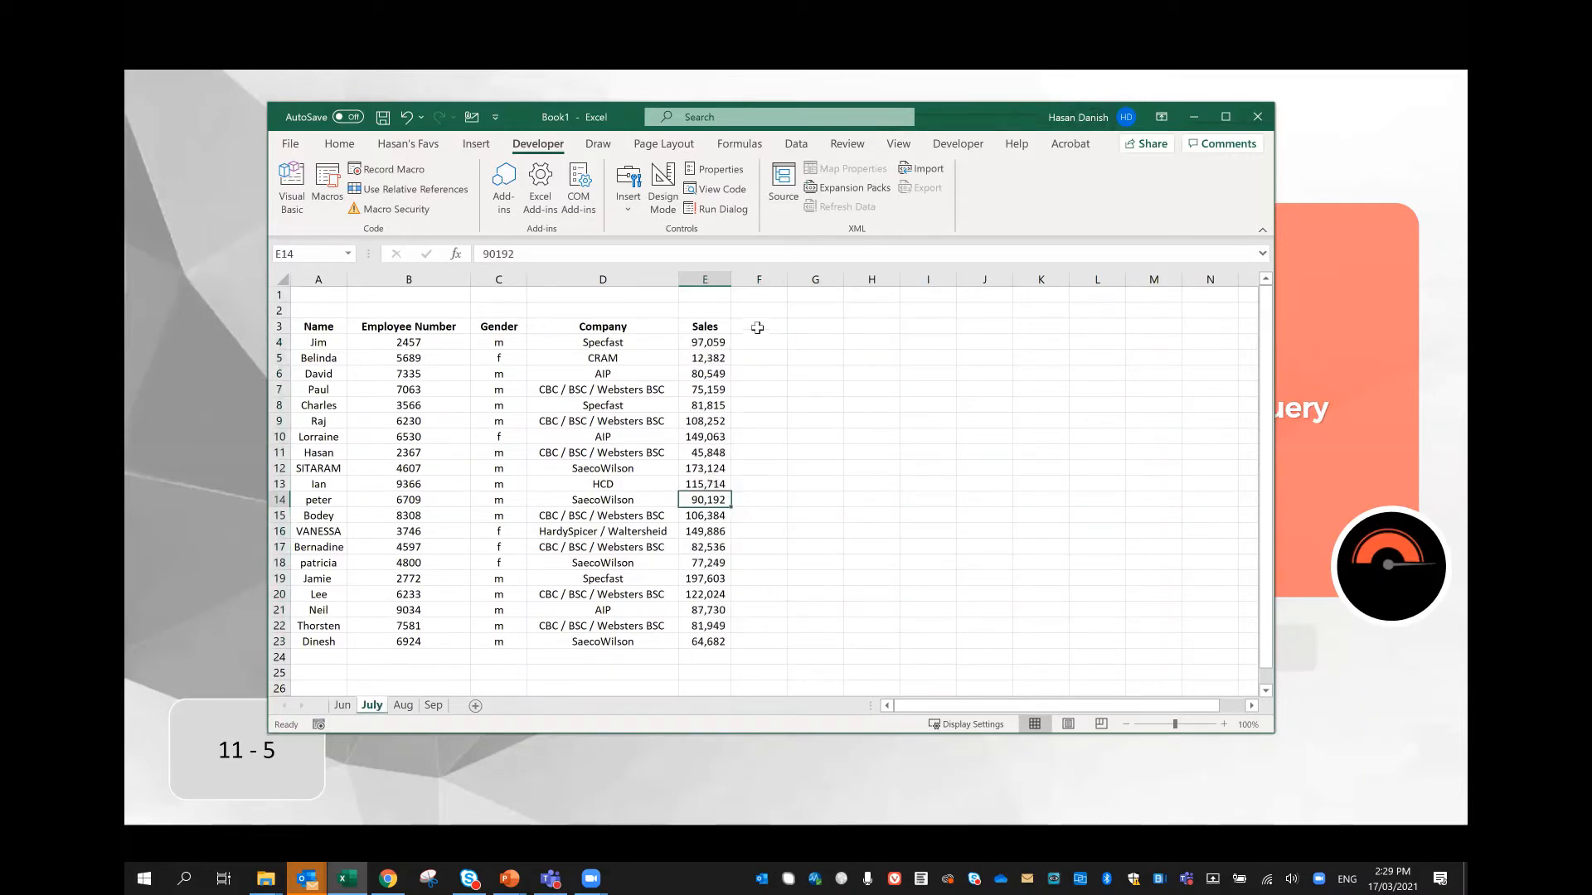
left_click(757, 328)
type("Month")
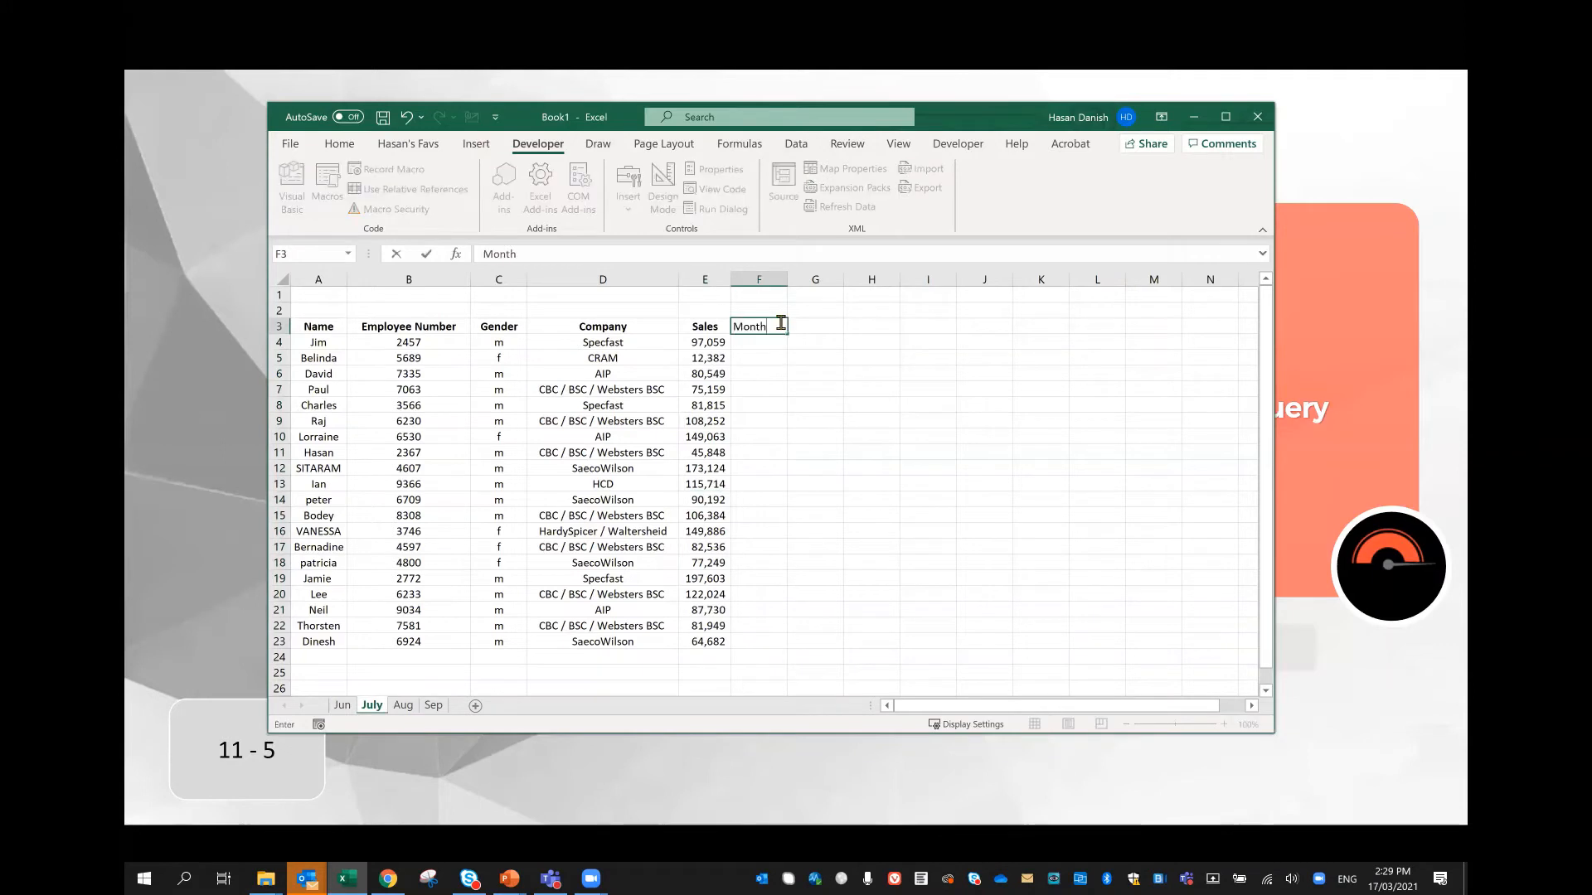
key("Return")
type("July")
key("Return")
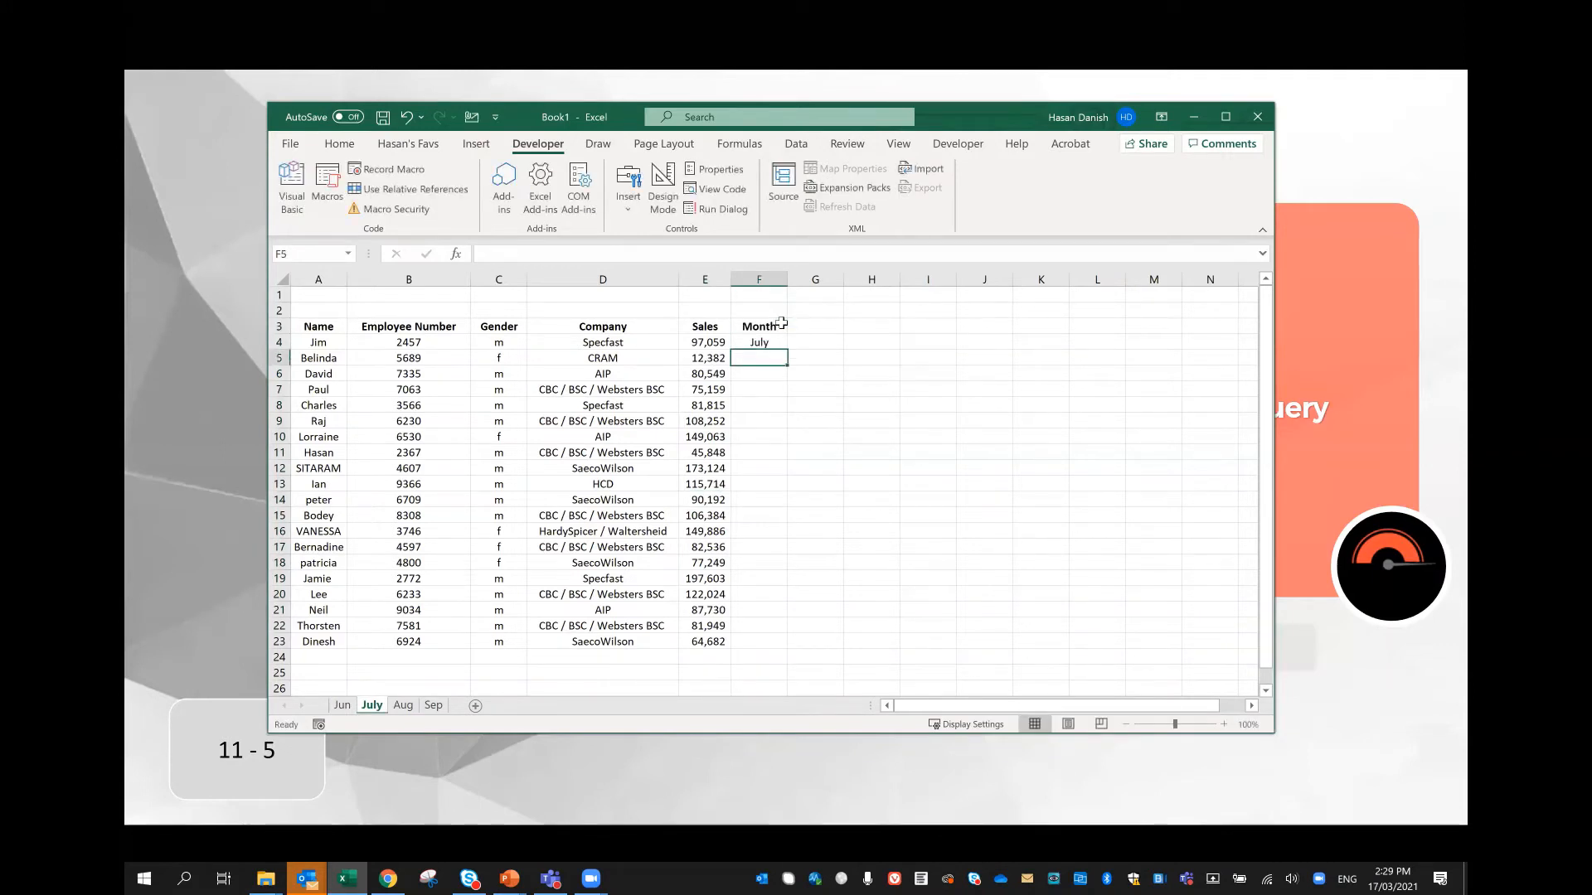
Step: Enter July in F5 and F6, and fill the Month column down to F23 from F4:F6
type("July")
key("Return")
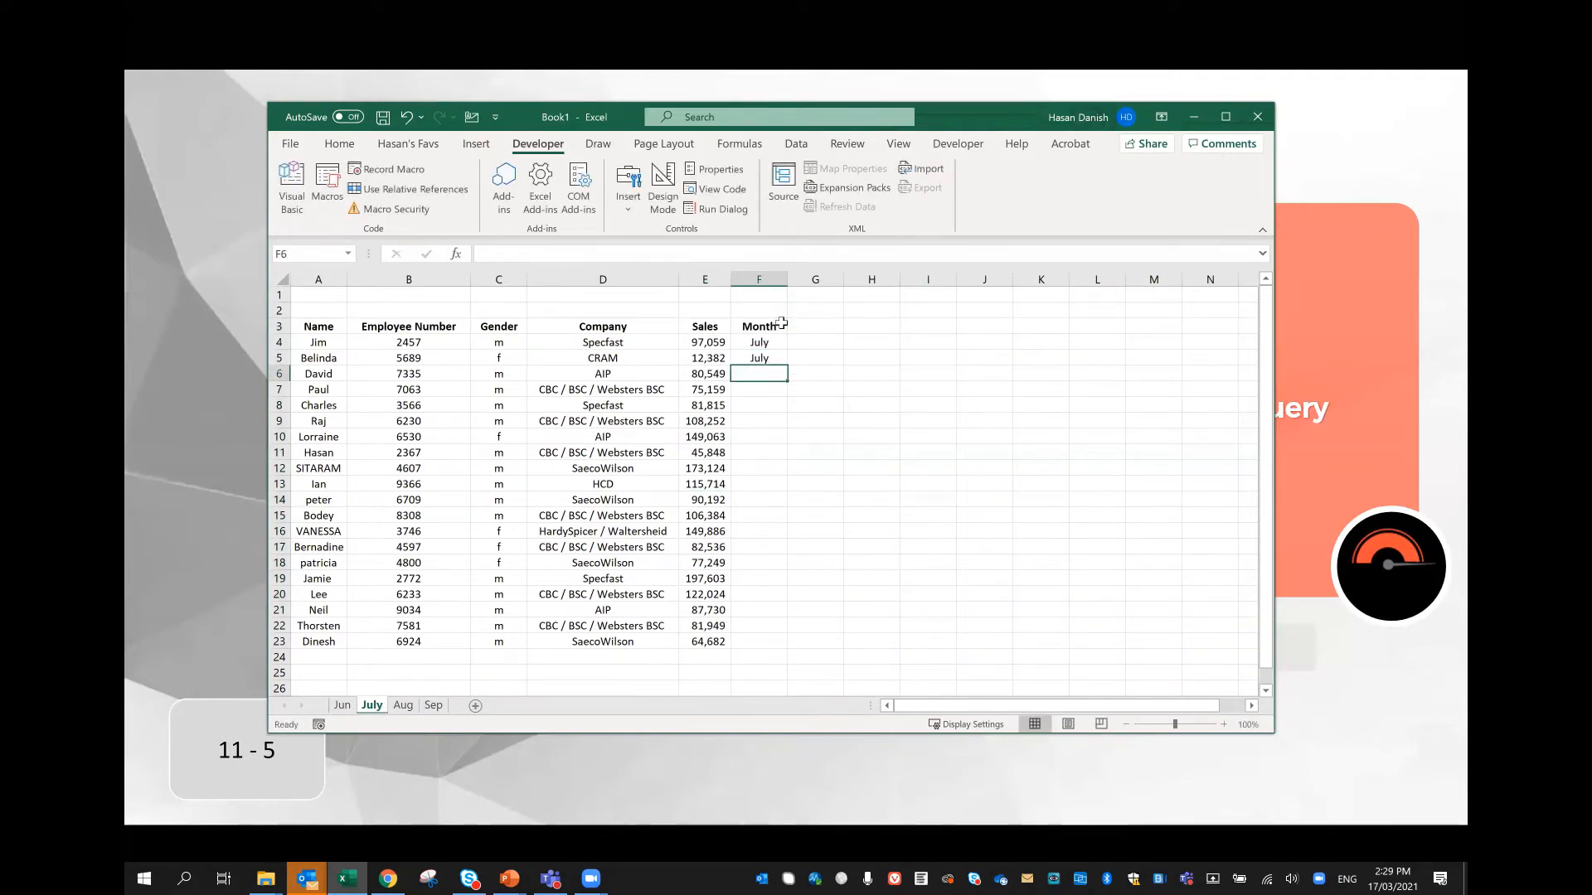
type("July")
key("Return")
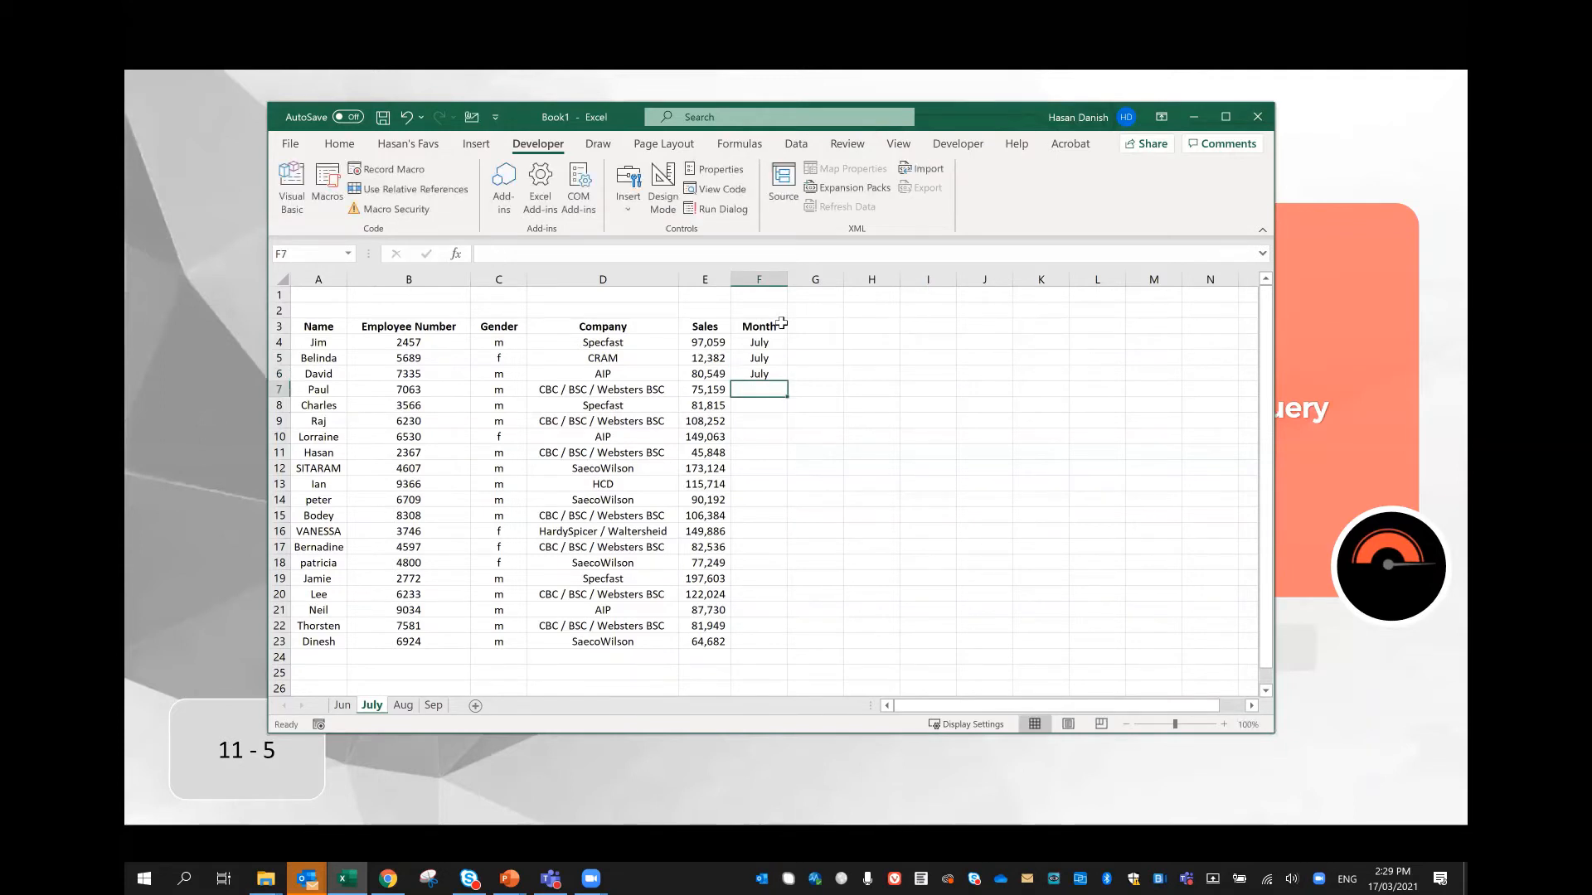
left_click_drag(767, 341, 787, 381)
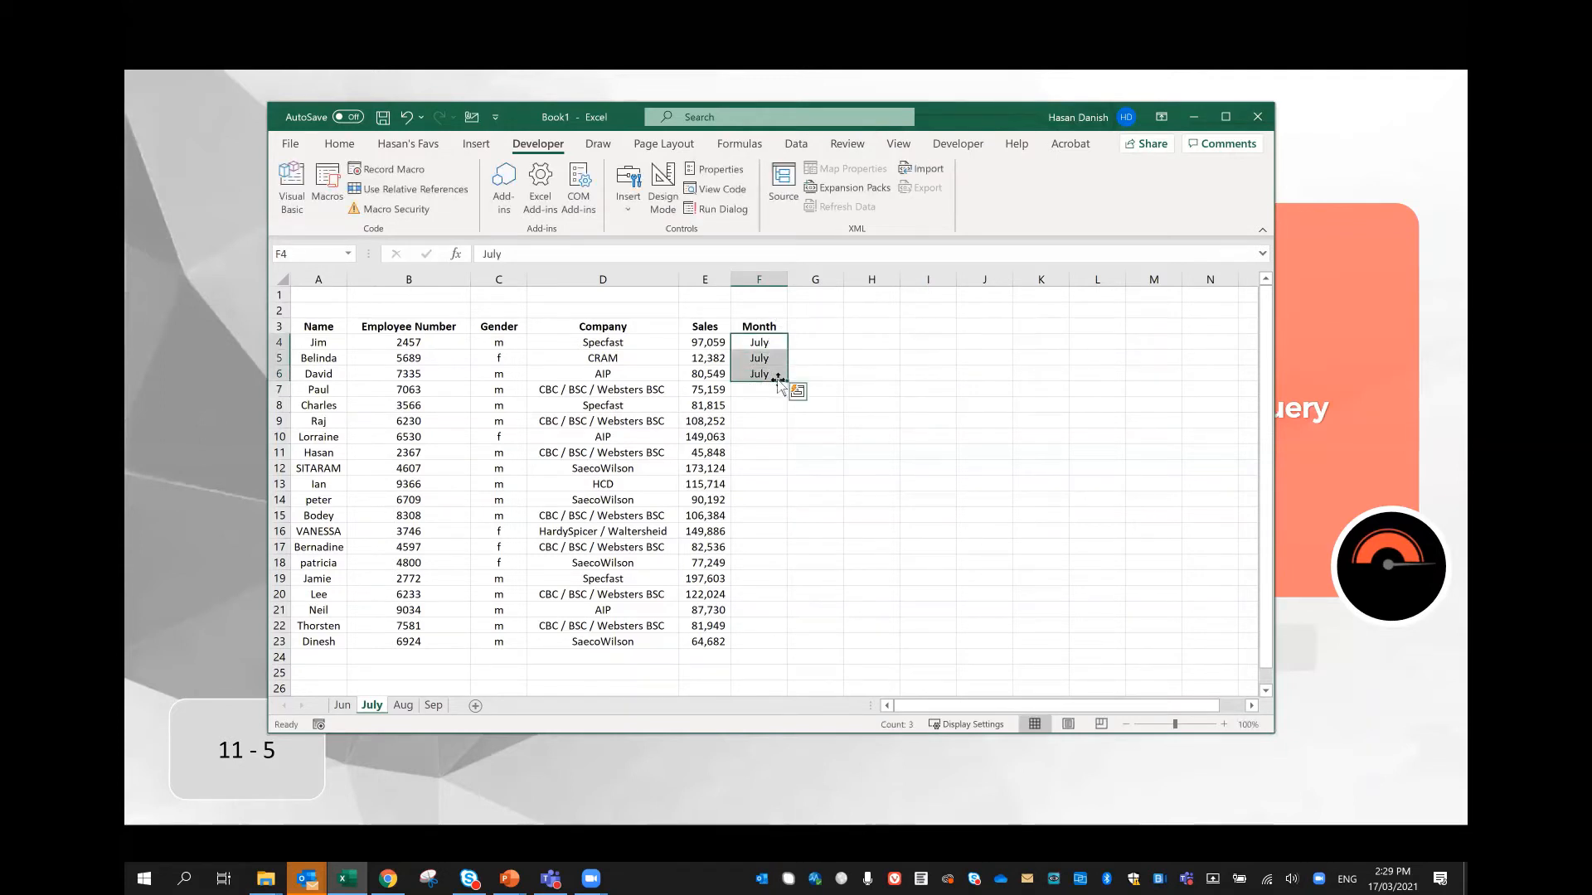
double_click(787, 381)
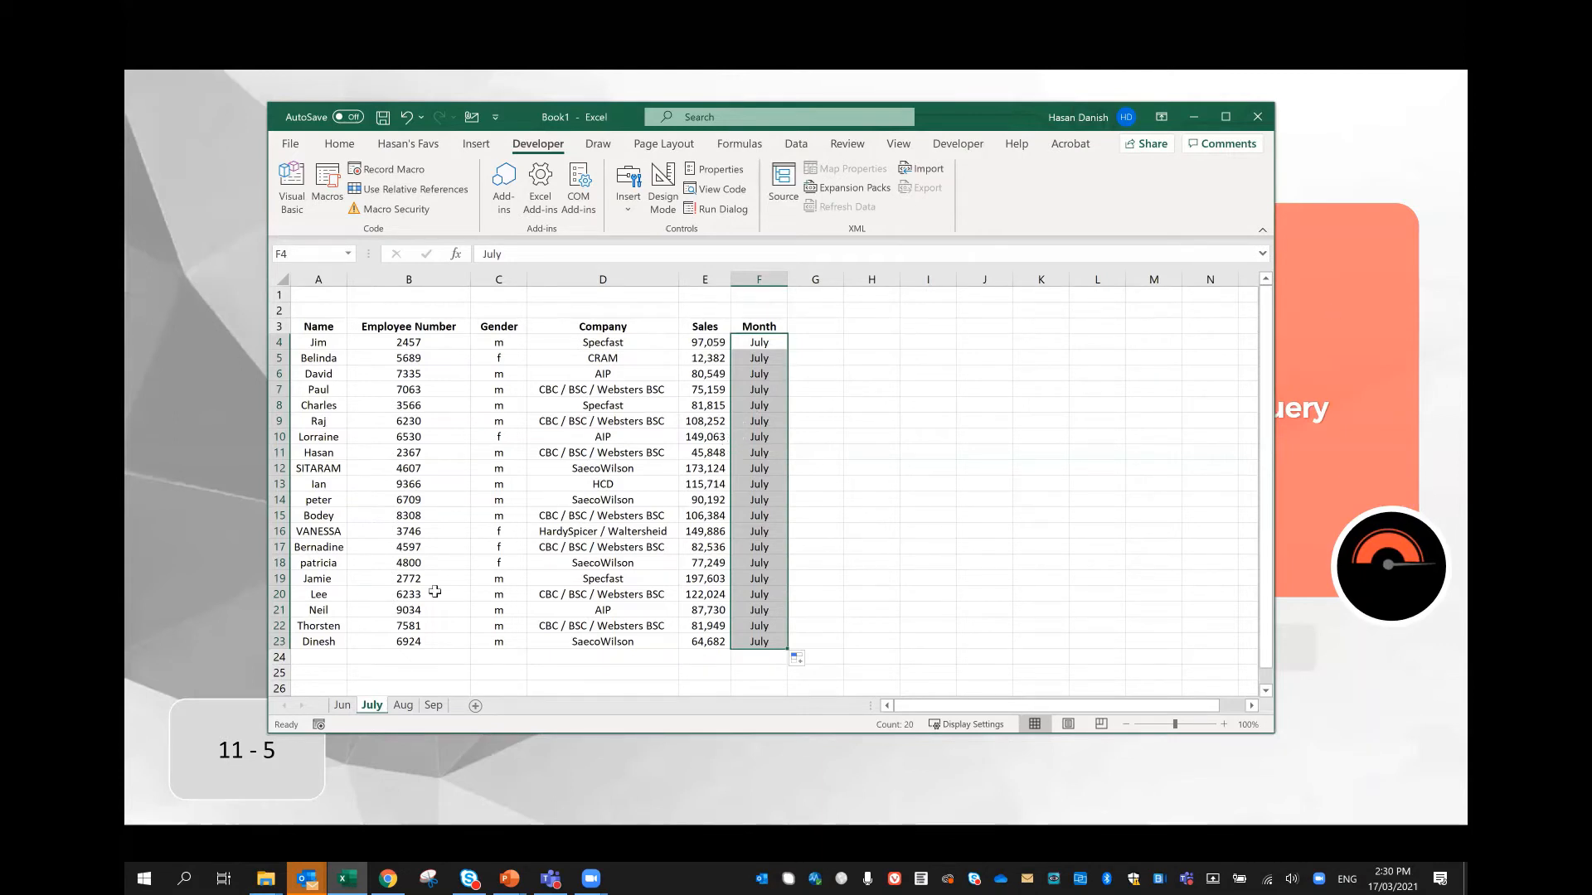
Step: Add a Month header in cell F3 of the Aug worksheet and enter Aug in F4
left_click(403, 706)
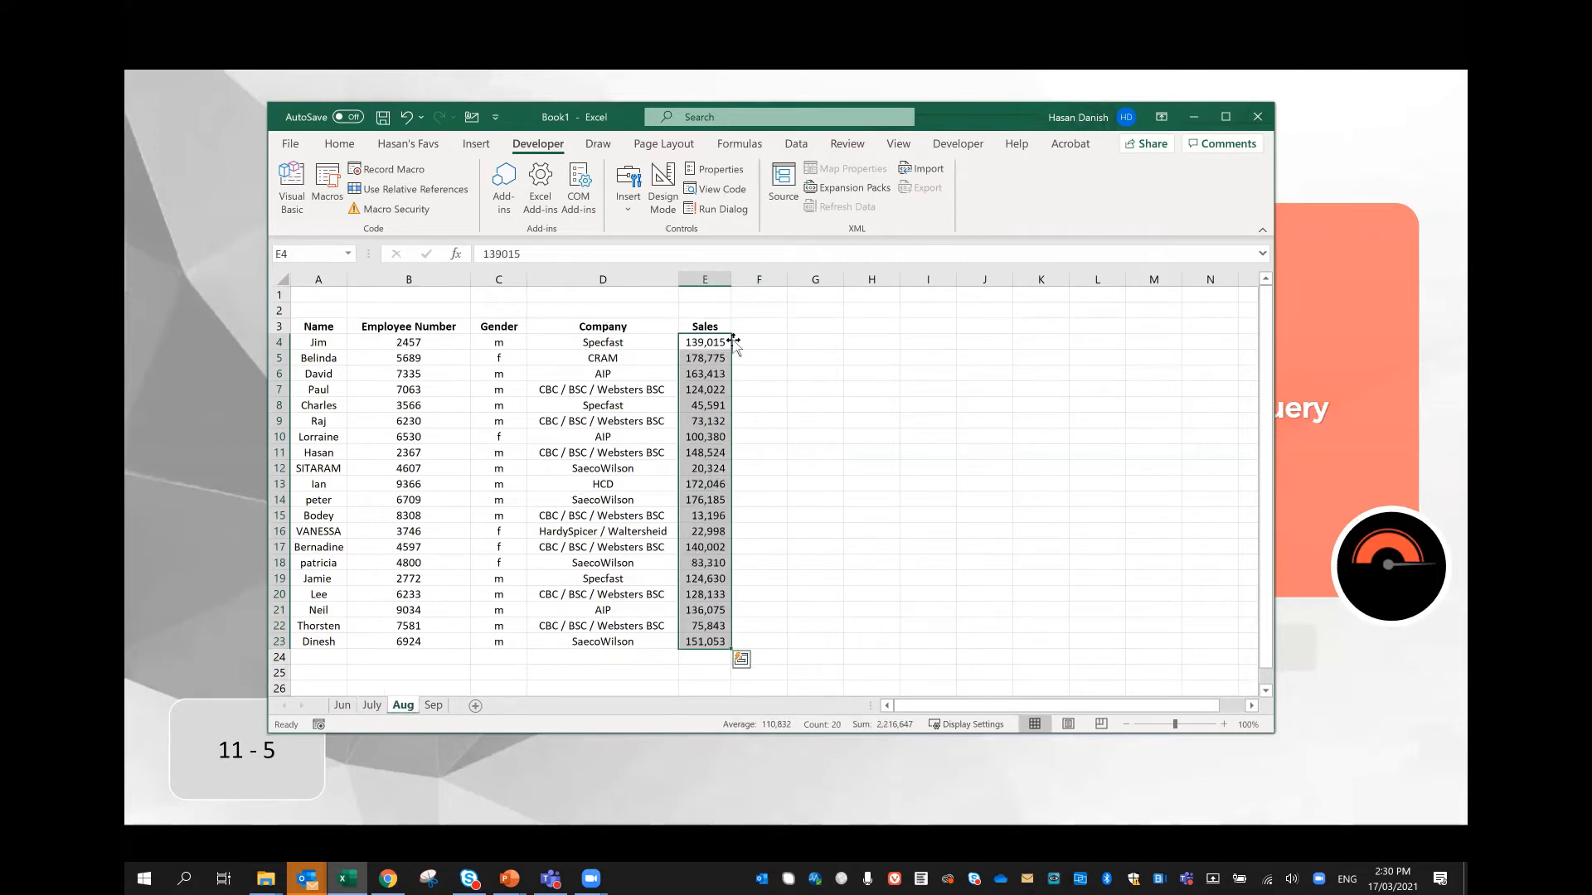
left_click(759, 326)
type("Mot")
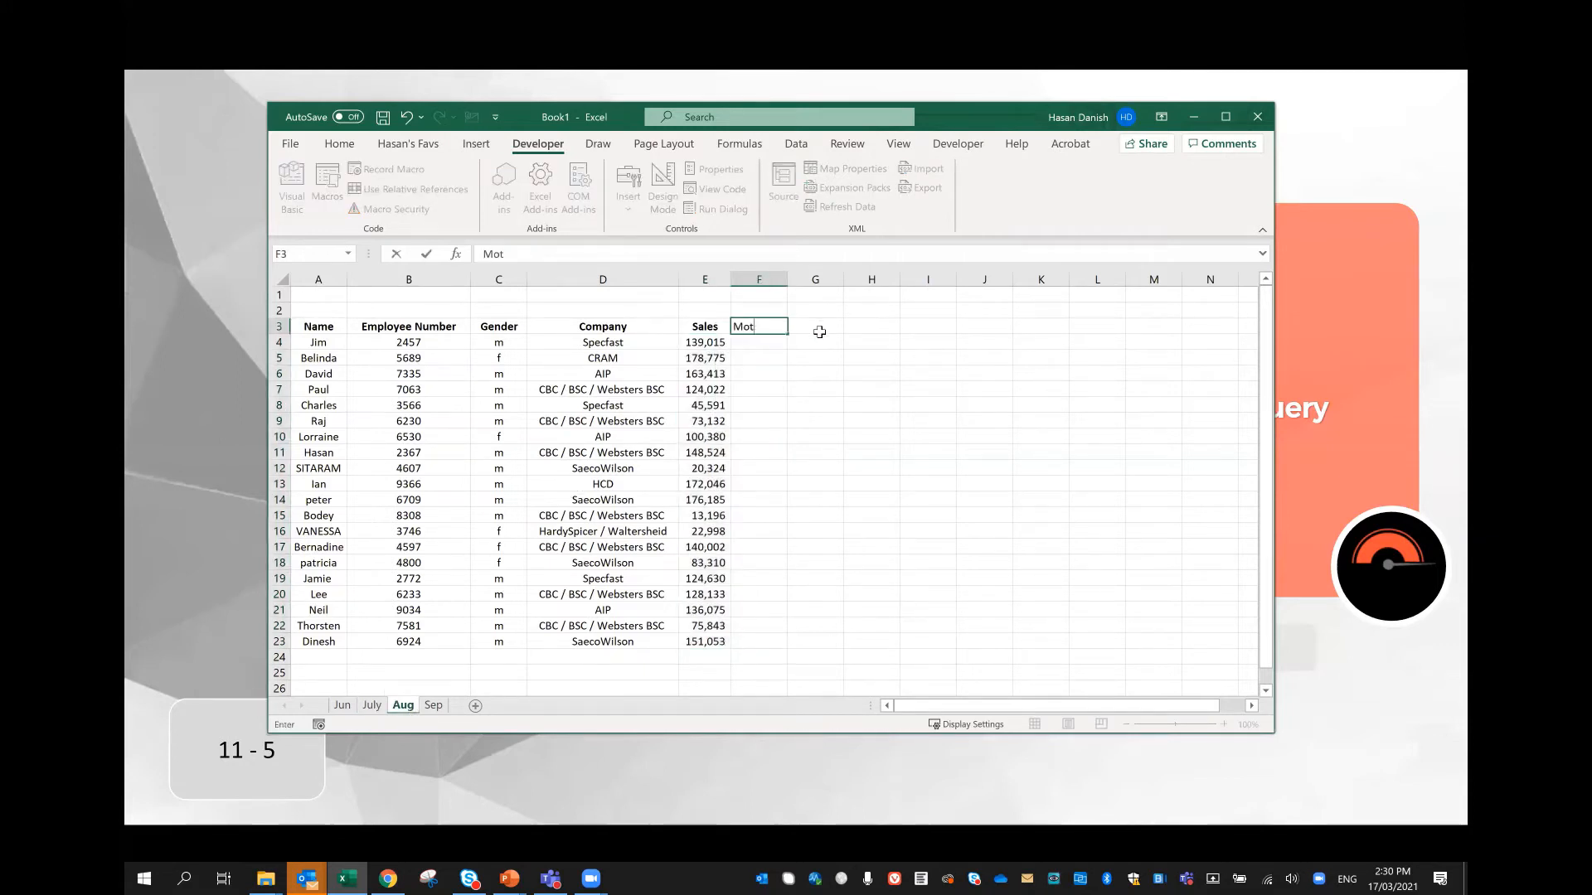
type("h")
key("BackSpace")
key("BackSpace")
key("Return")
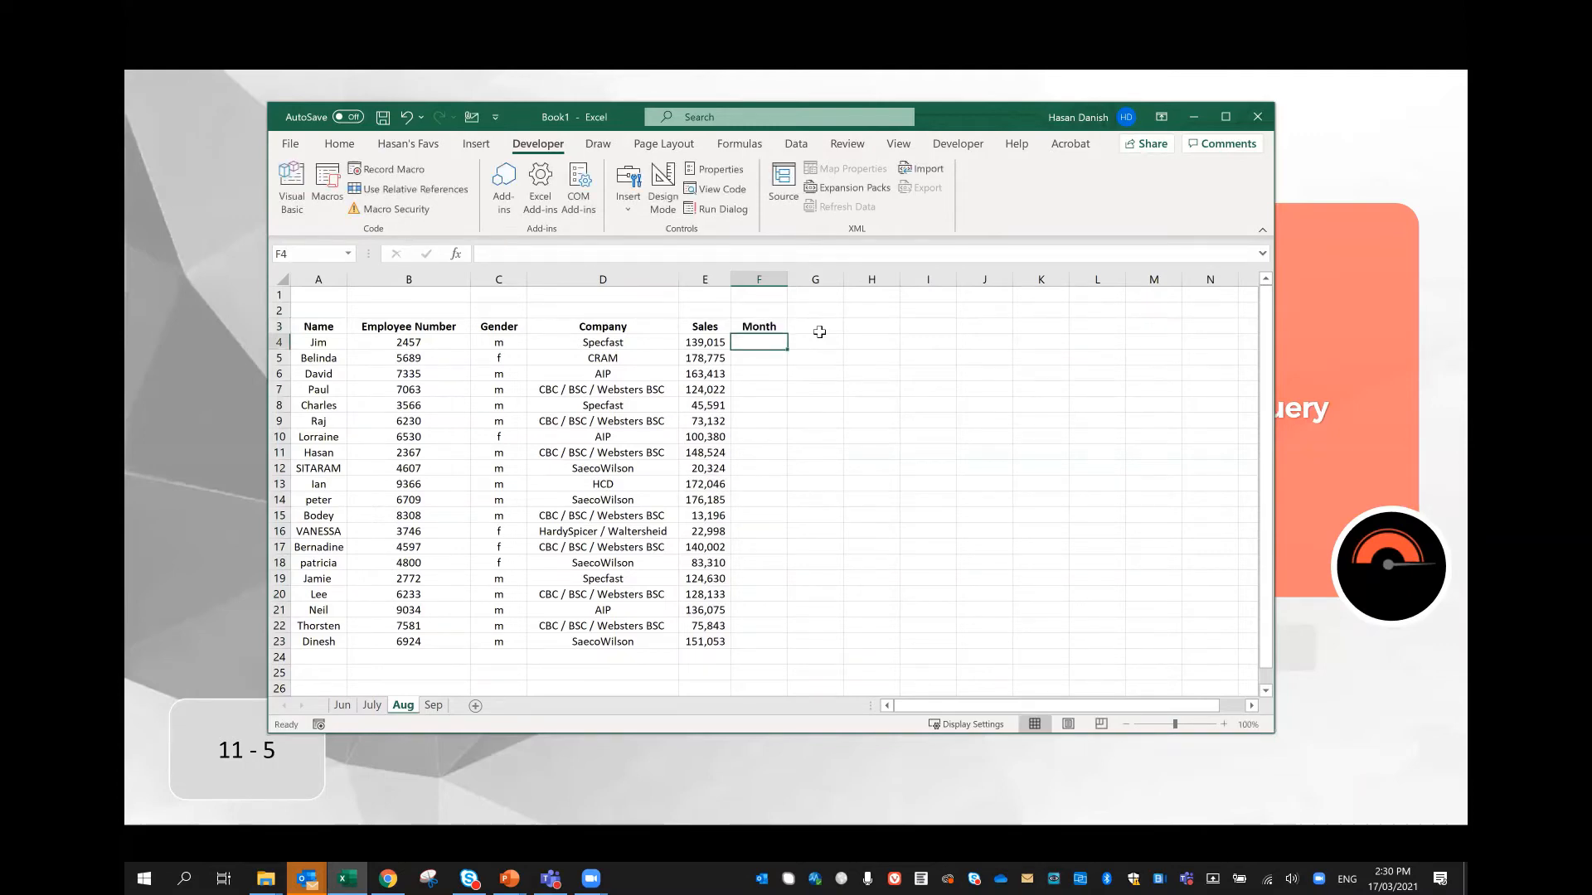
type("Aug")
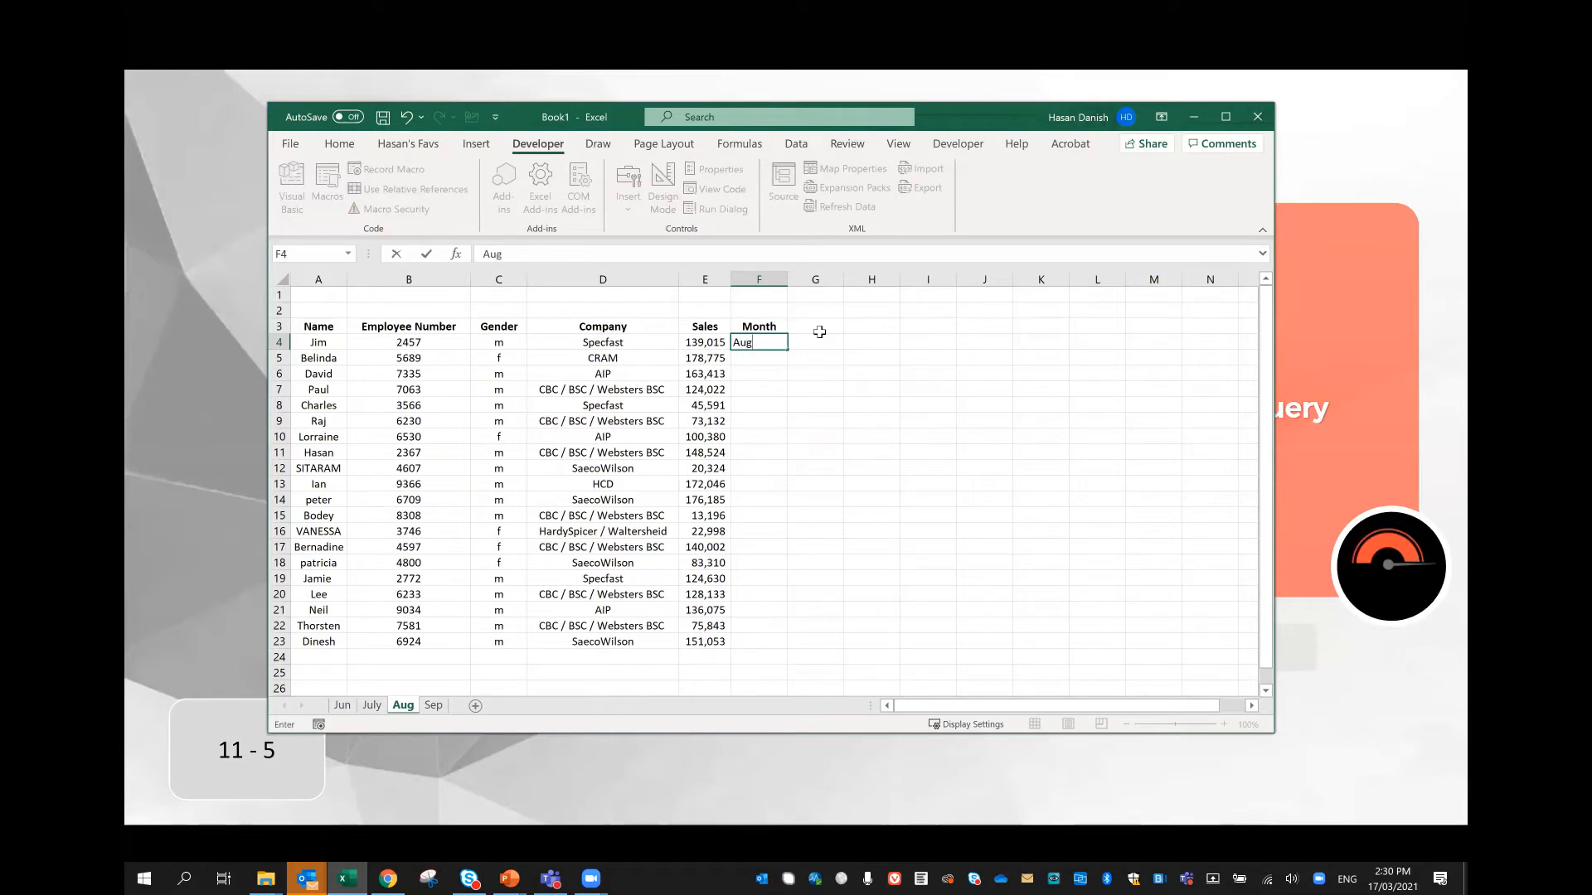
key("Return")
Step: Enter Aug in F5 and F6, and fill the Month column down to F23 from F4:F6
type("Aug")
key("Return")
type("A")
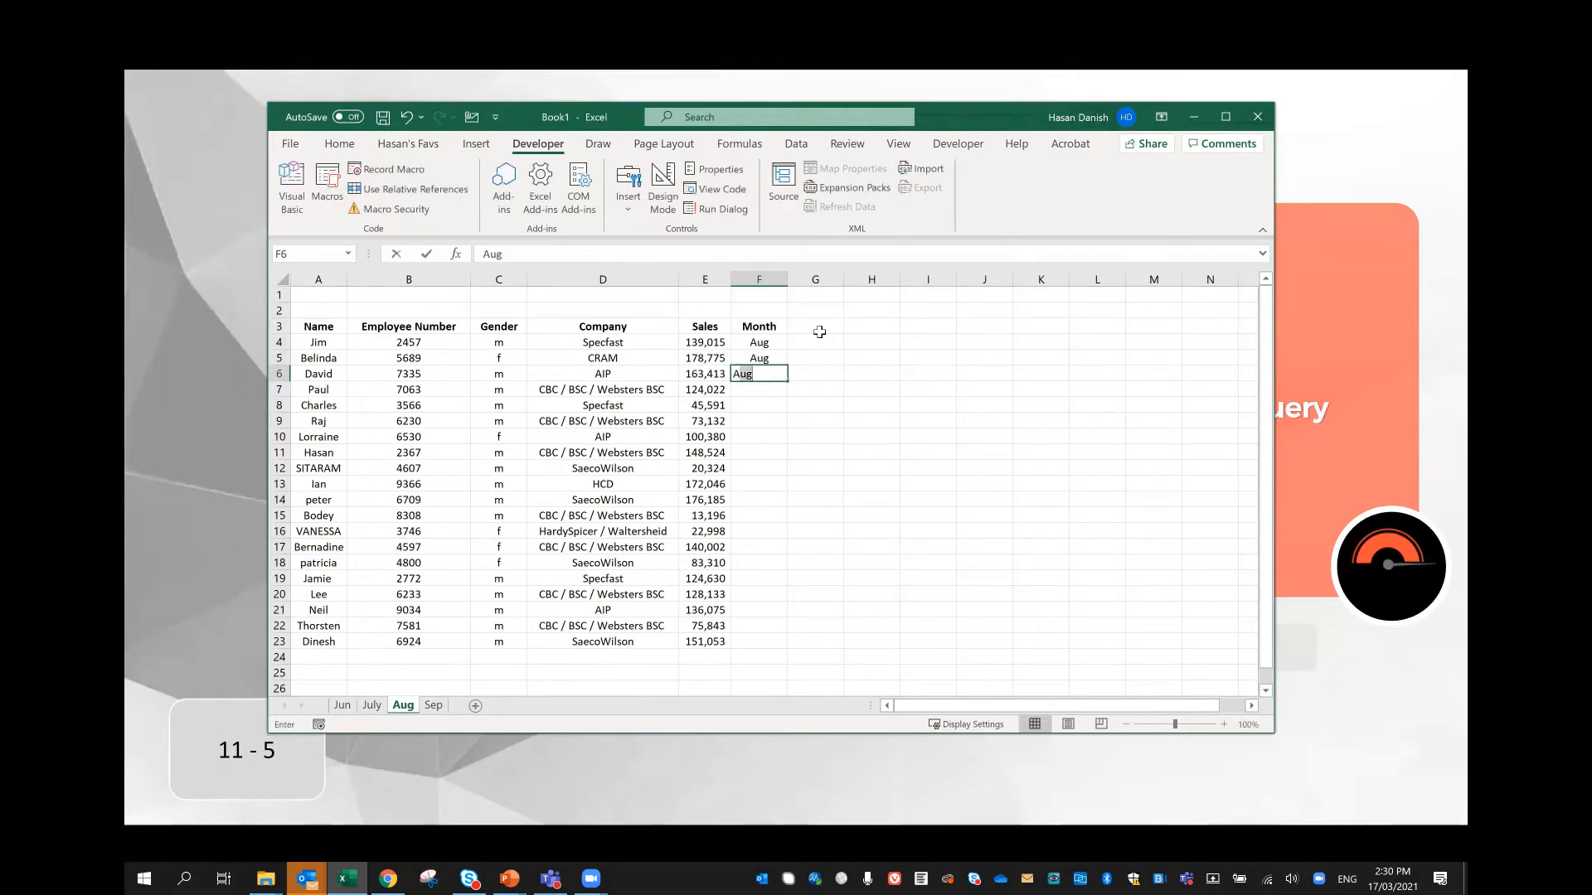
type("ug")
key("Return")
left_click_drag(771, 339, 767, 373)
double_click(781, 378)
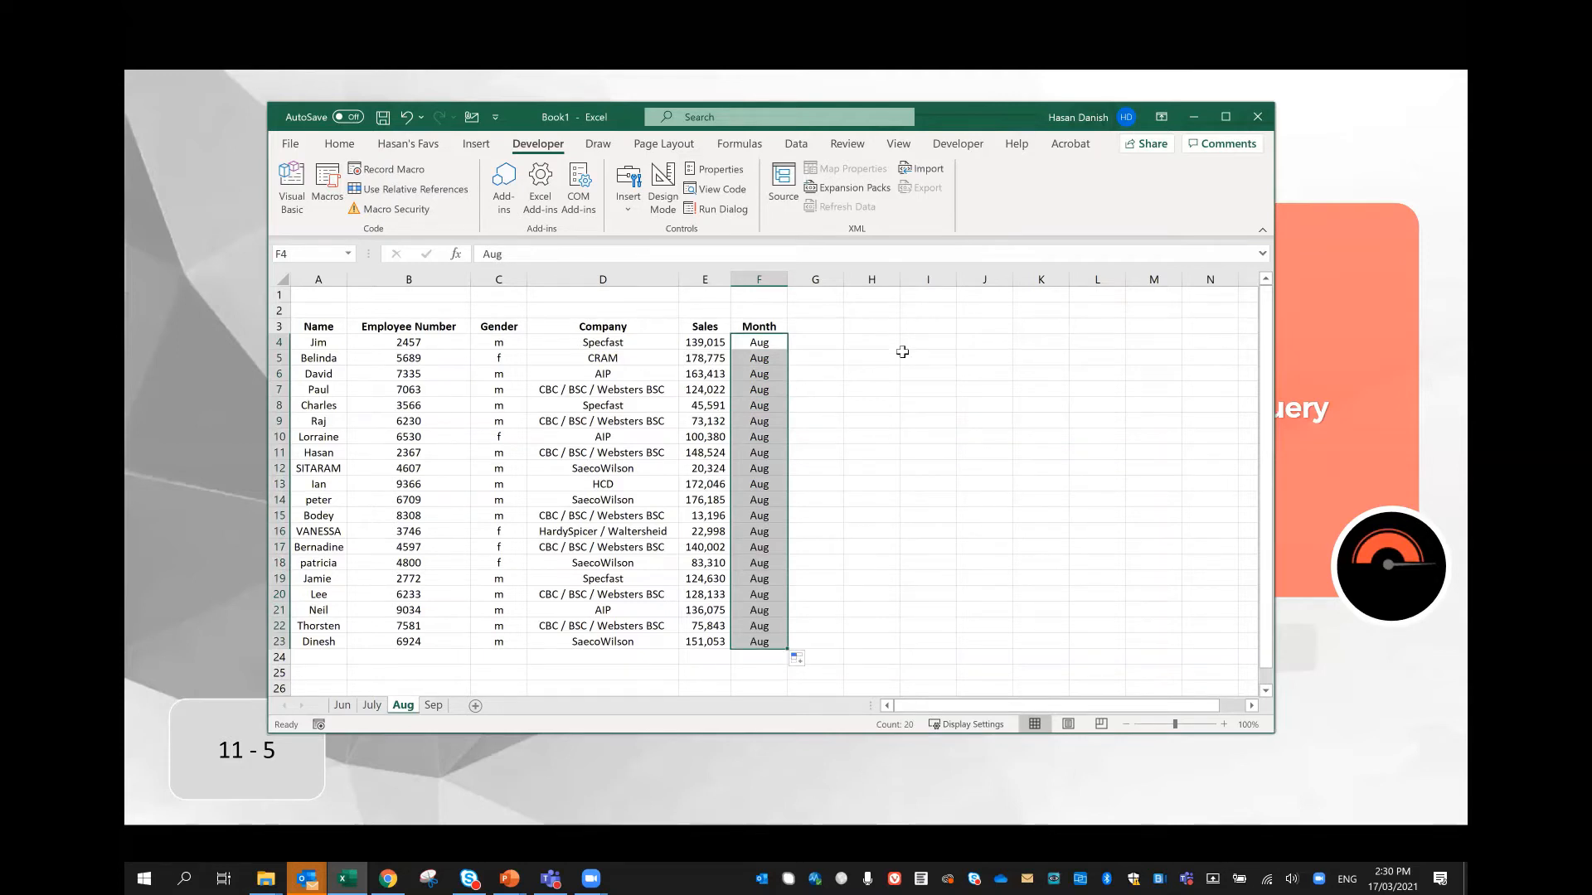
Step: Add a Month header in cell F3 of the Sep worksheet and enter Sep in F4
left_click(435, 705)
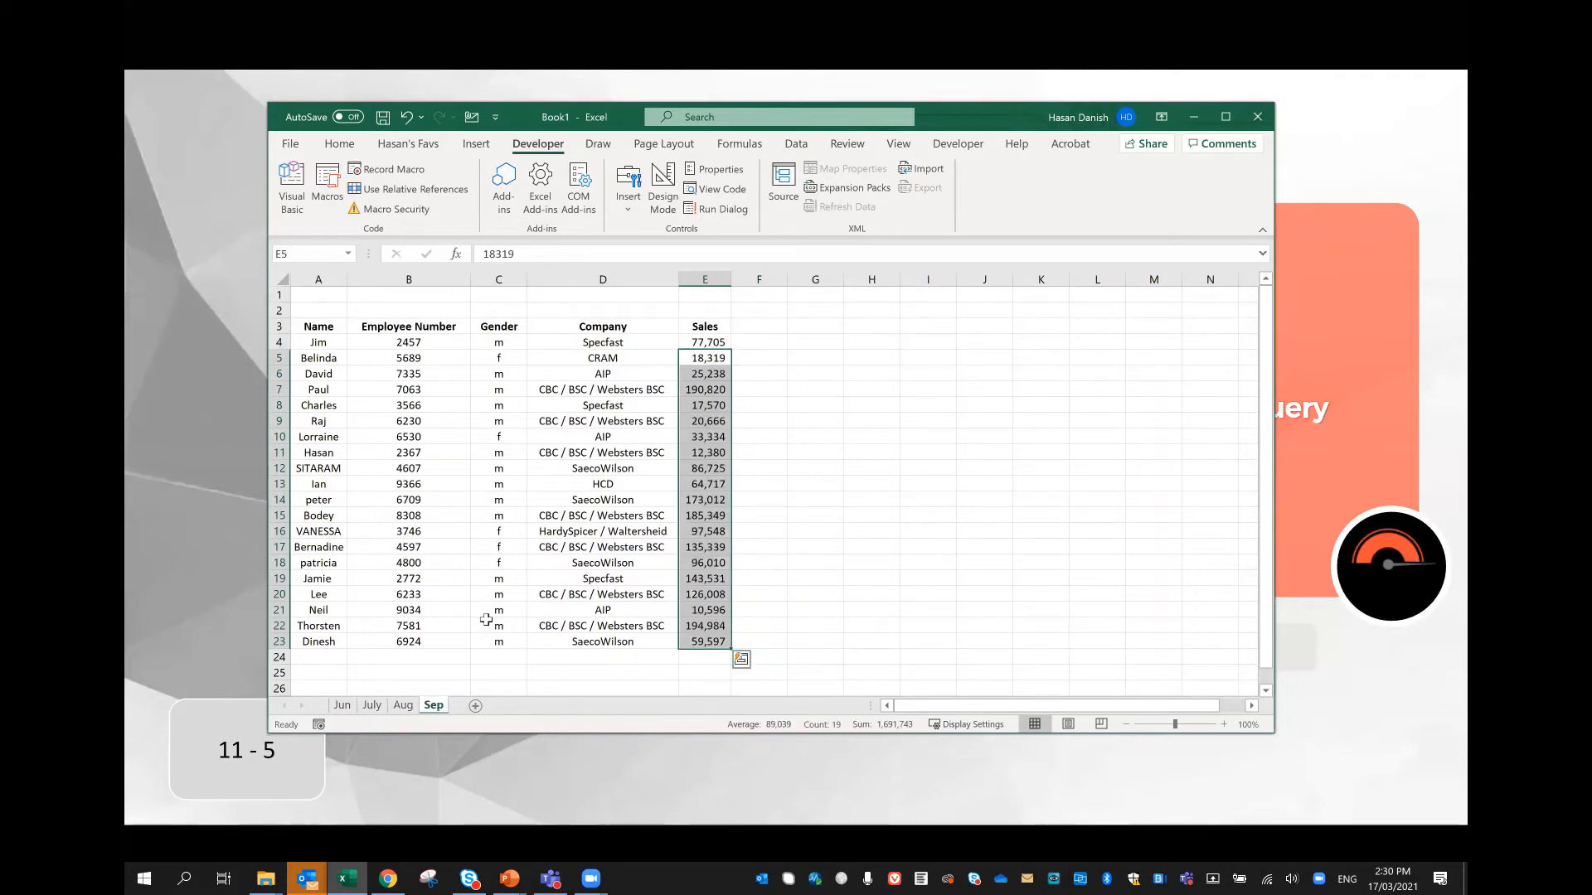
left_click(774, 328)
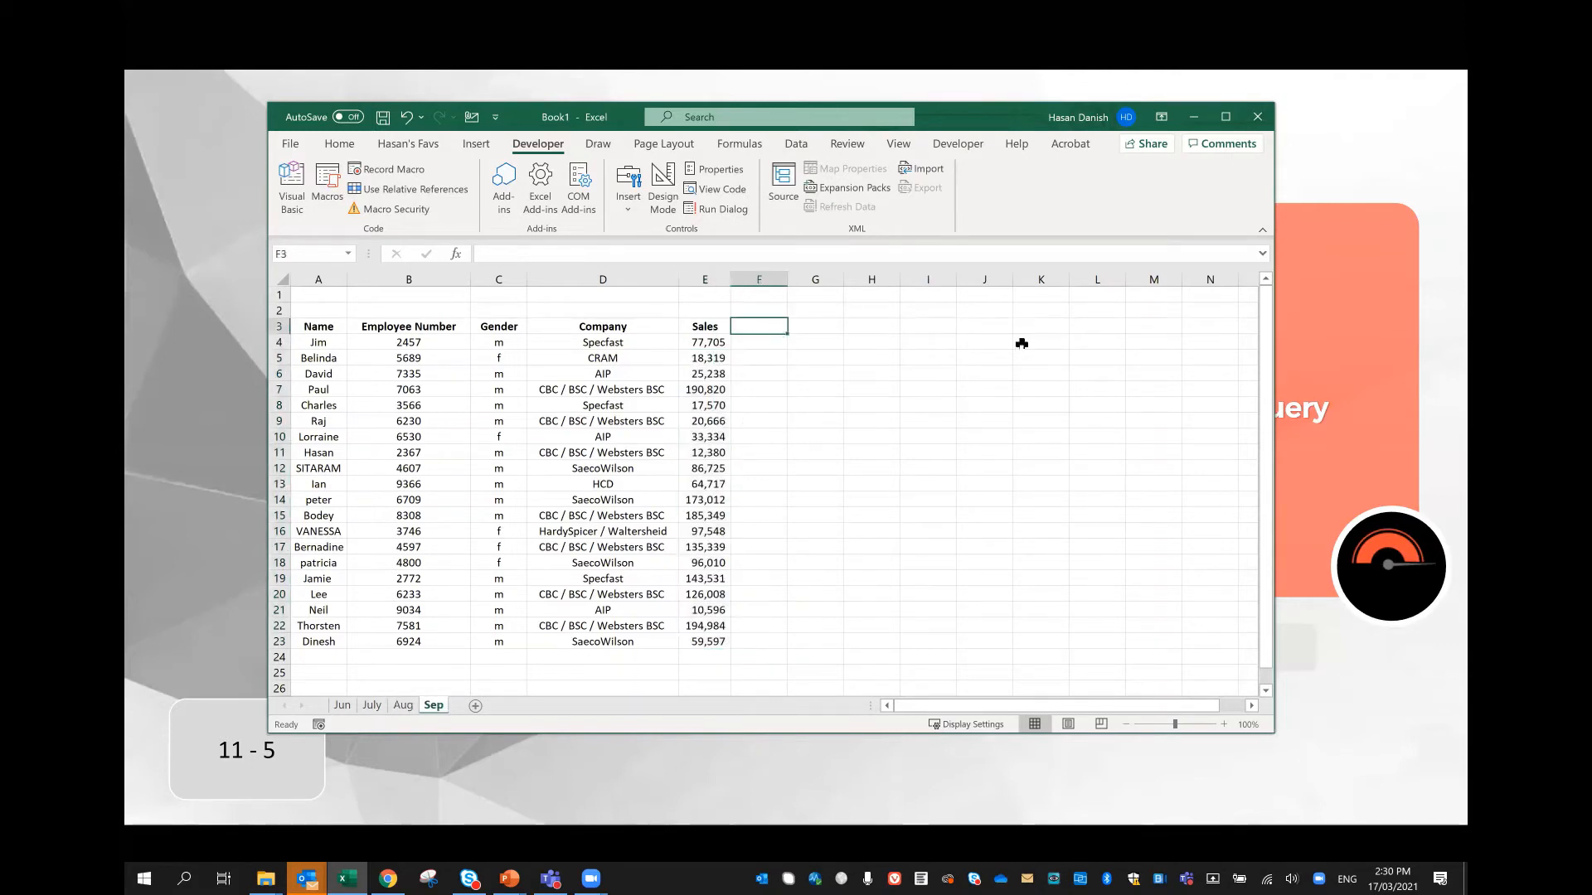
type("Month")
key("Return")
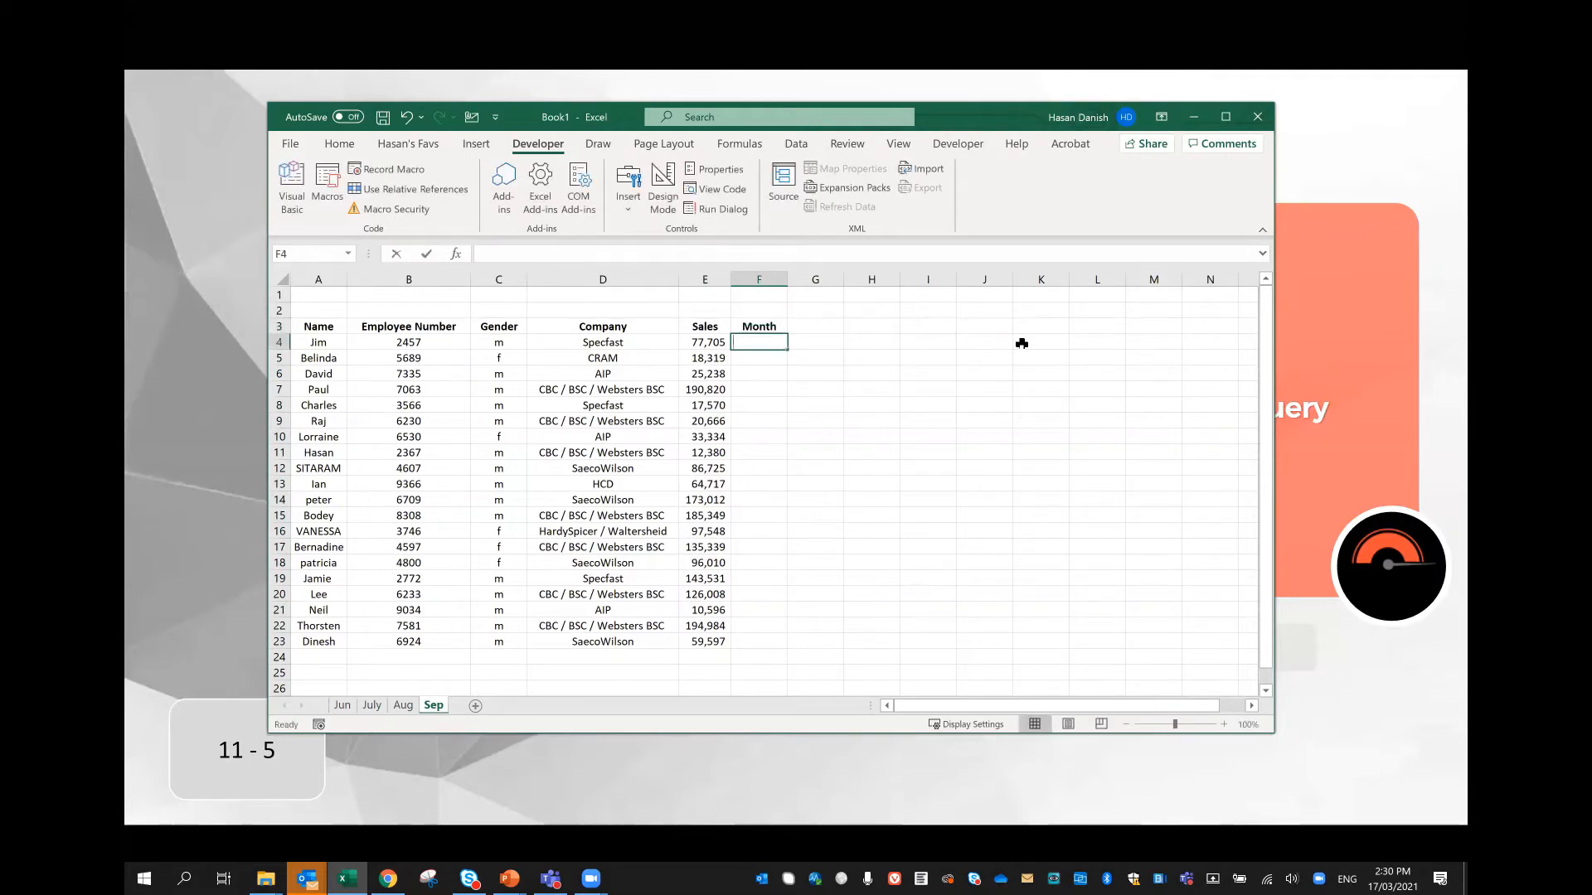
type("Sep")
key("Return")
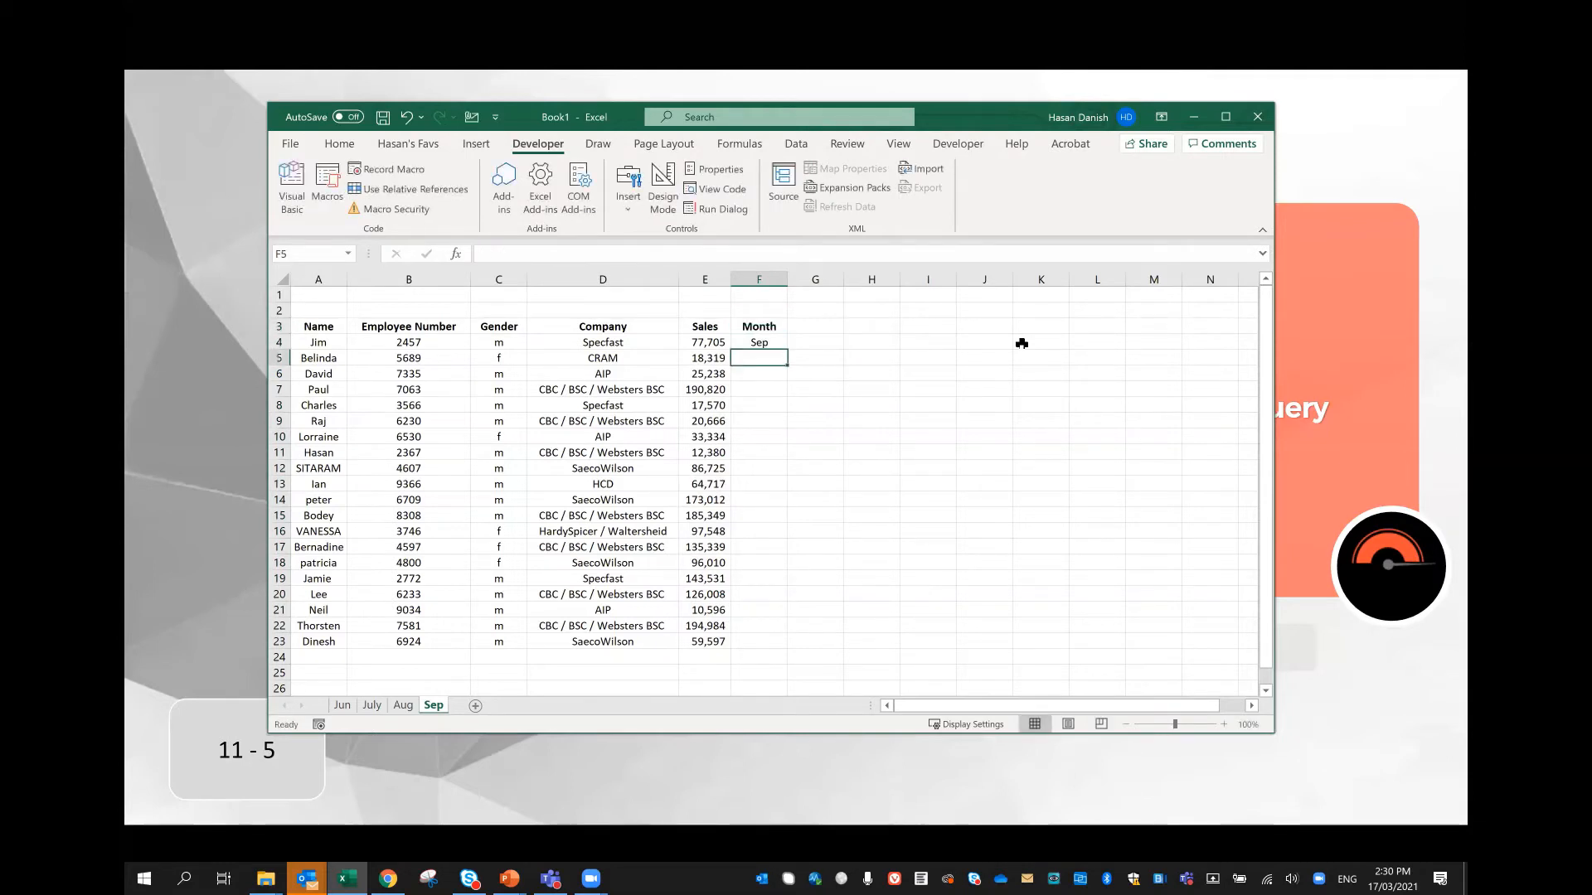
type("Sep")
Step: Enter Sep in F5 and F6, and fill the Month column down to F23 from F4:F6
key("Return")
type("S")
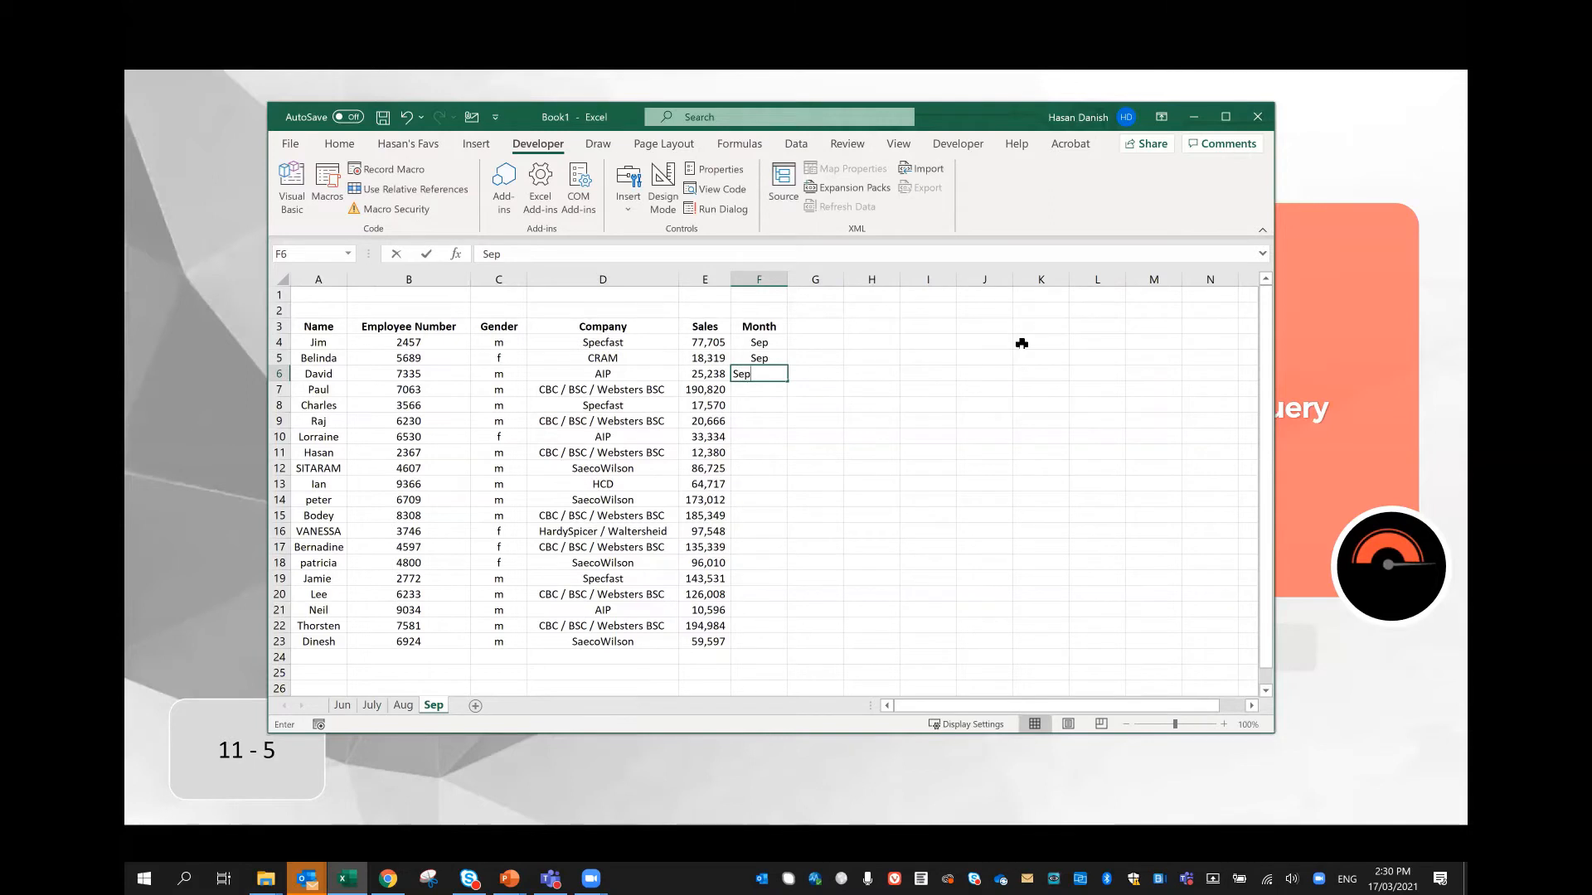
key("Return")
left_click(775, 345)
left_click_drag(775, 357, 784, 381)
double_click(783, 381)
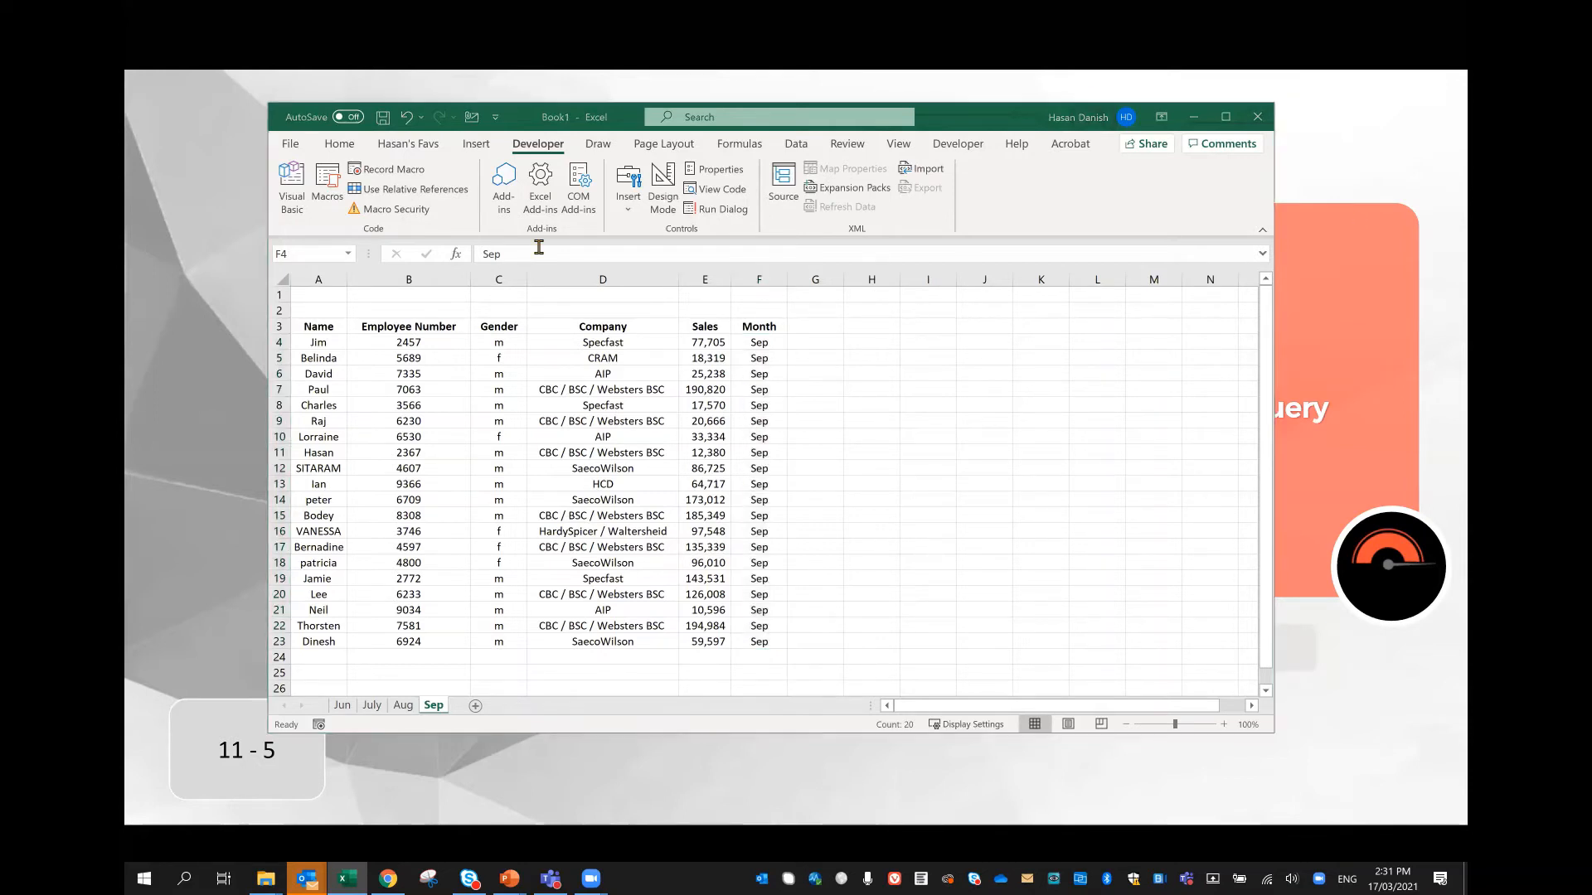
left_click(370, 706)
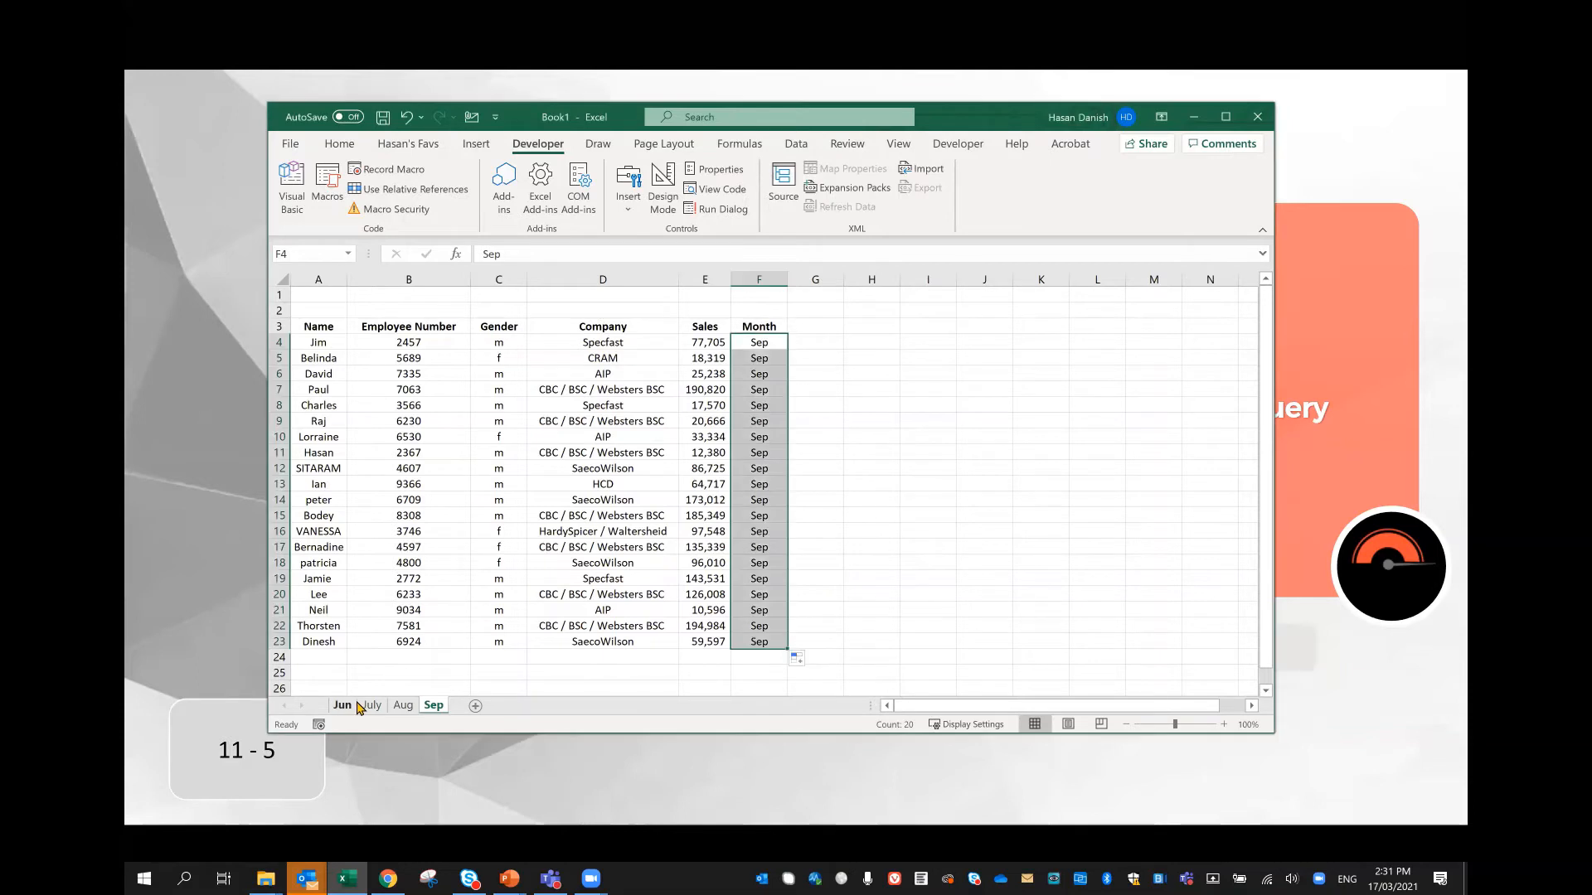
left_click(403, 705)
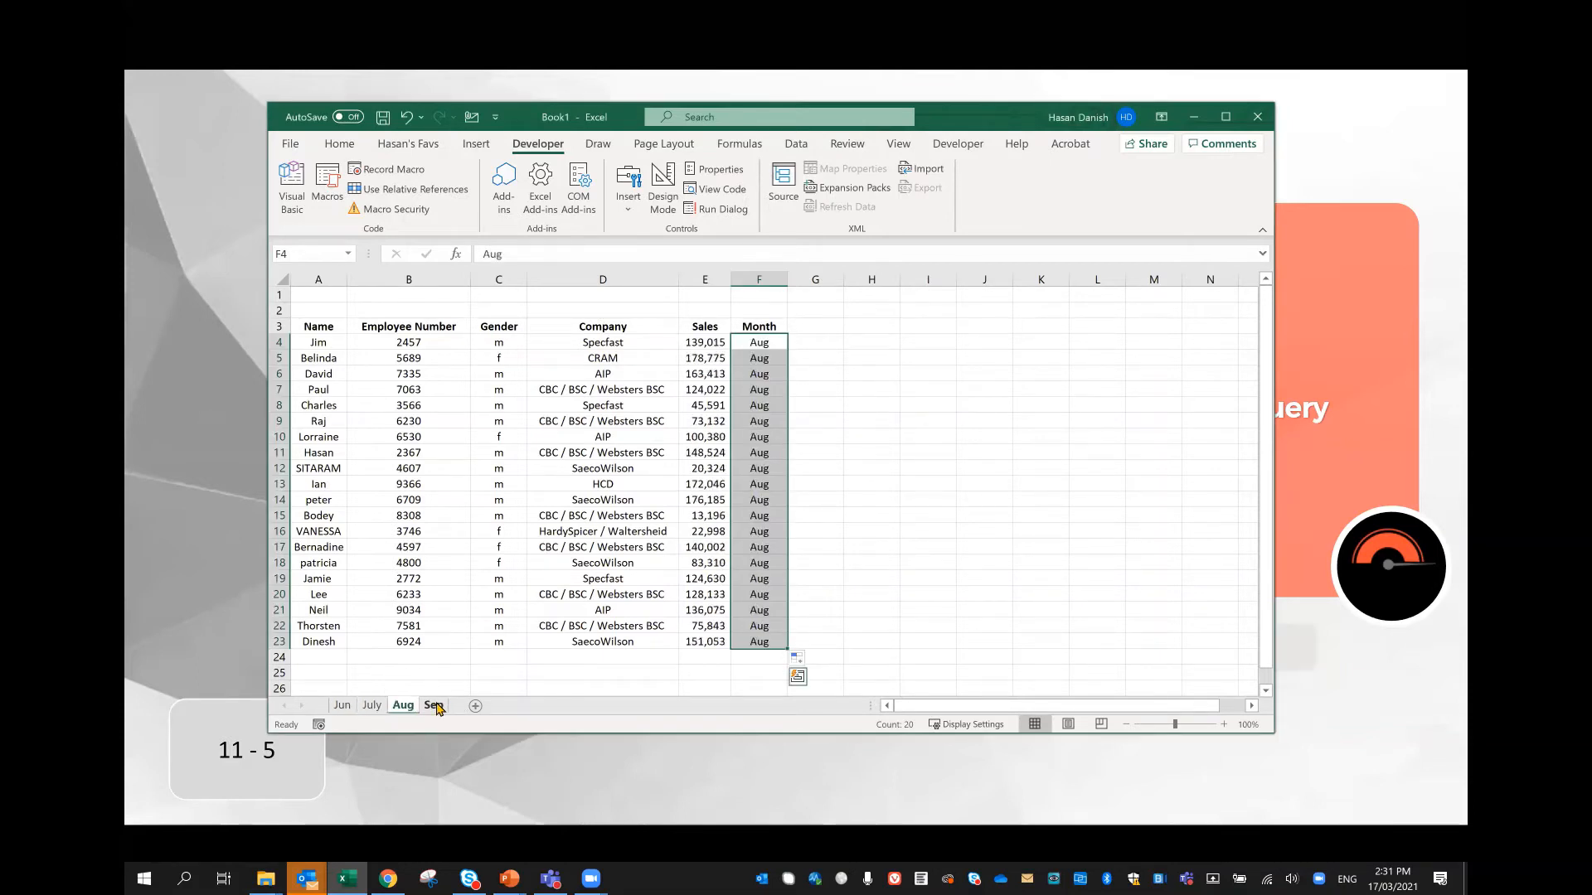
left_click(434, 706)
Step: Convert the data range A3:F23 on the Jun worksheet into an Excel table with headers
left_click(341, 706)
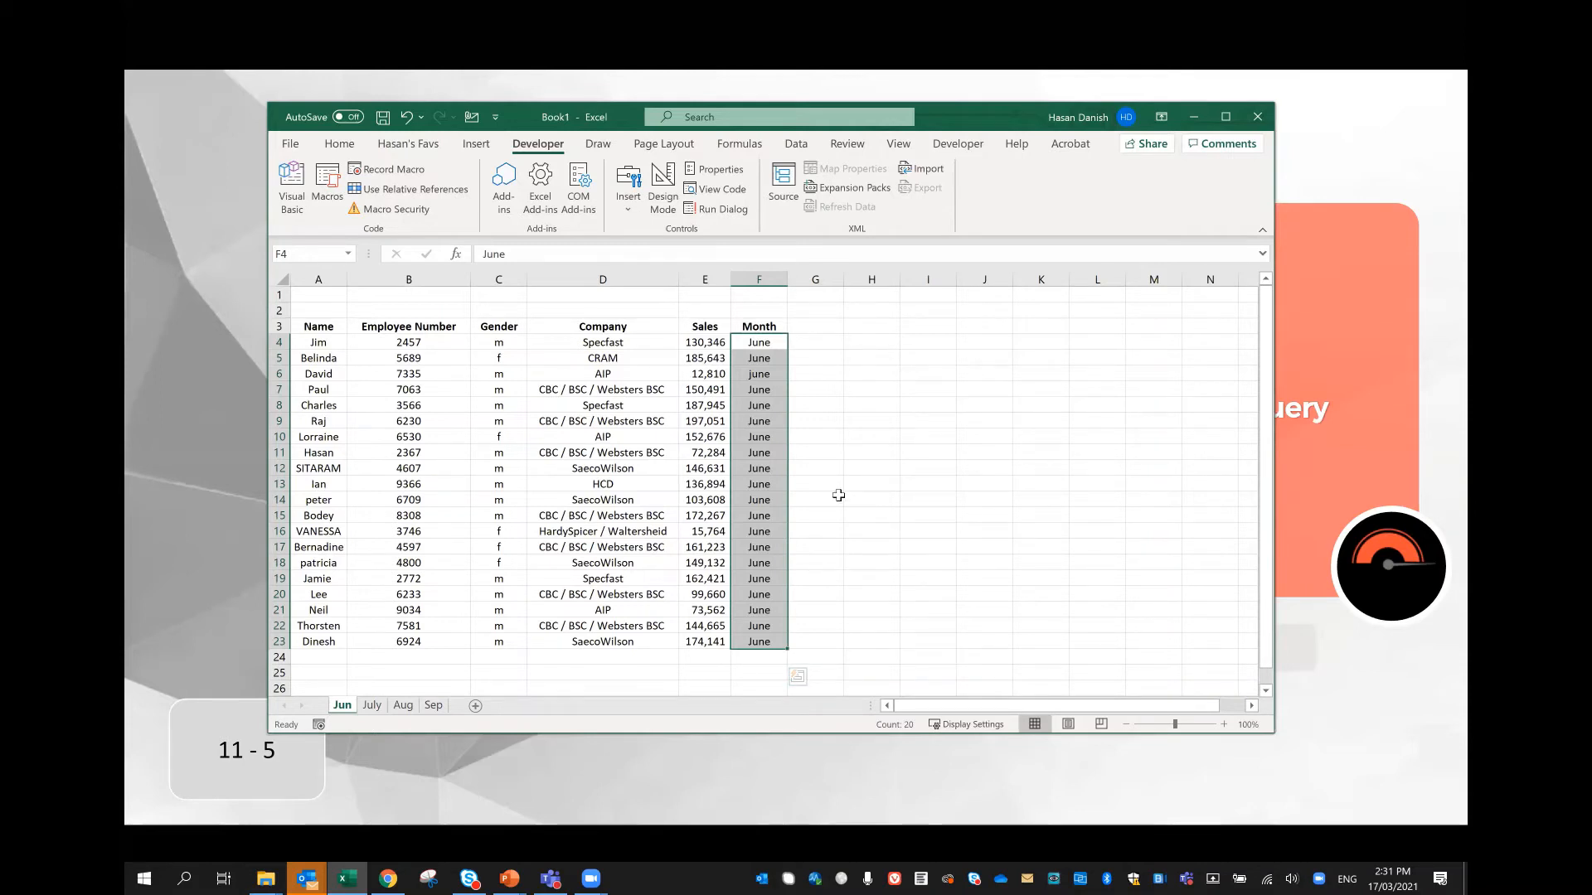
left_click(437, 407)
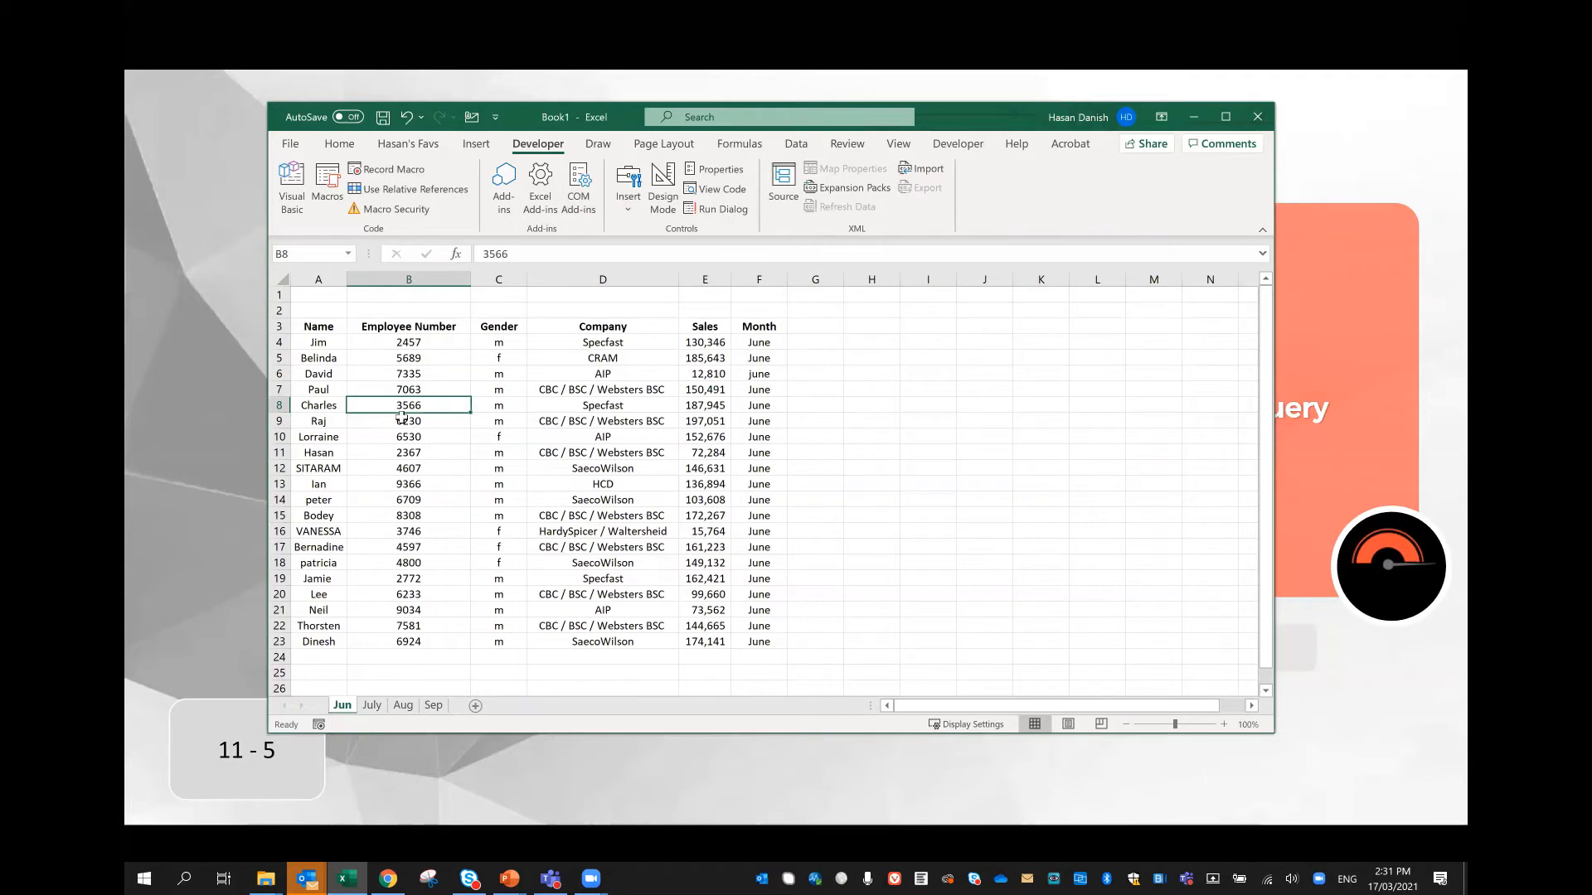
left_click(585, 484)
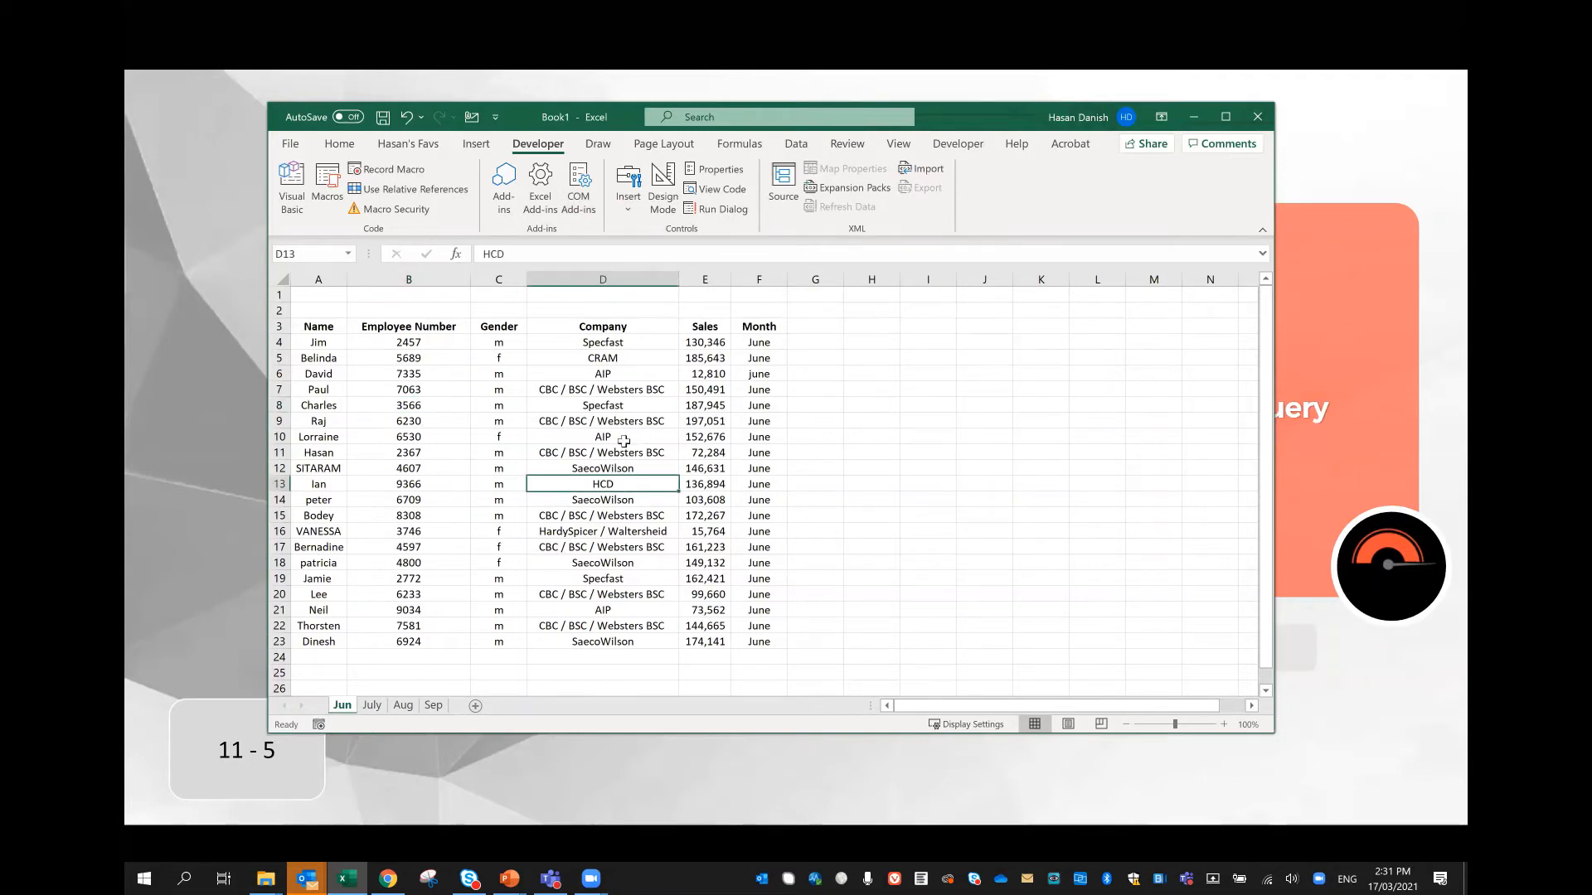
key("ctrl+t")
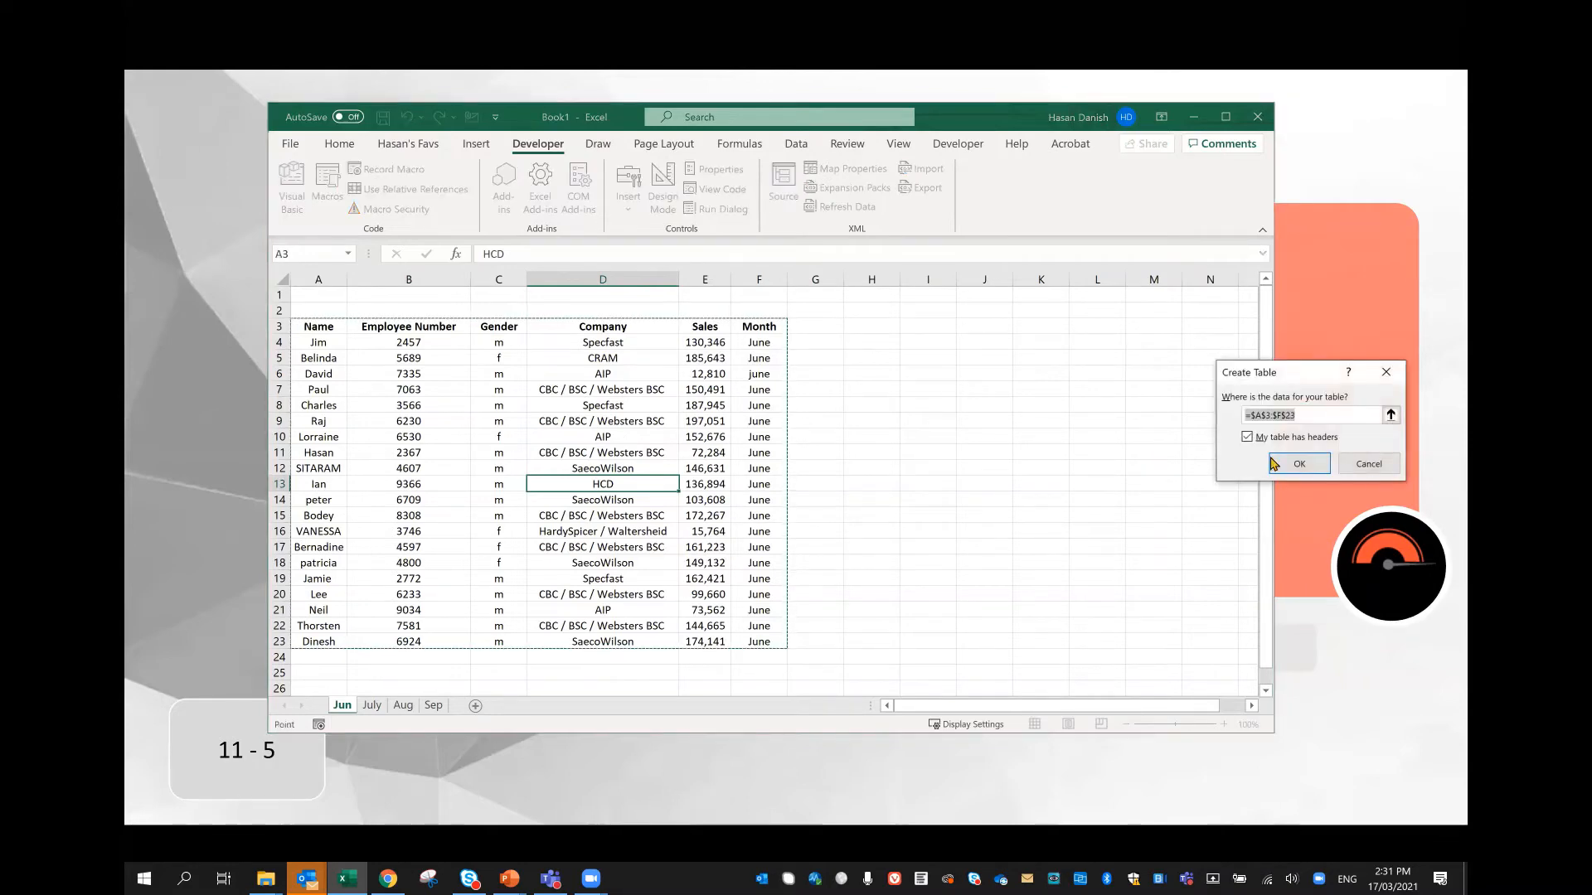
key("alt+Tab")
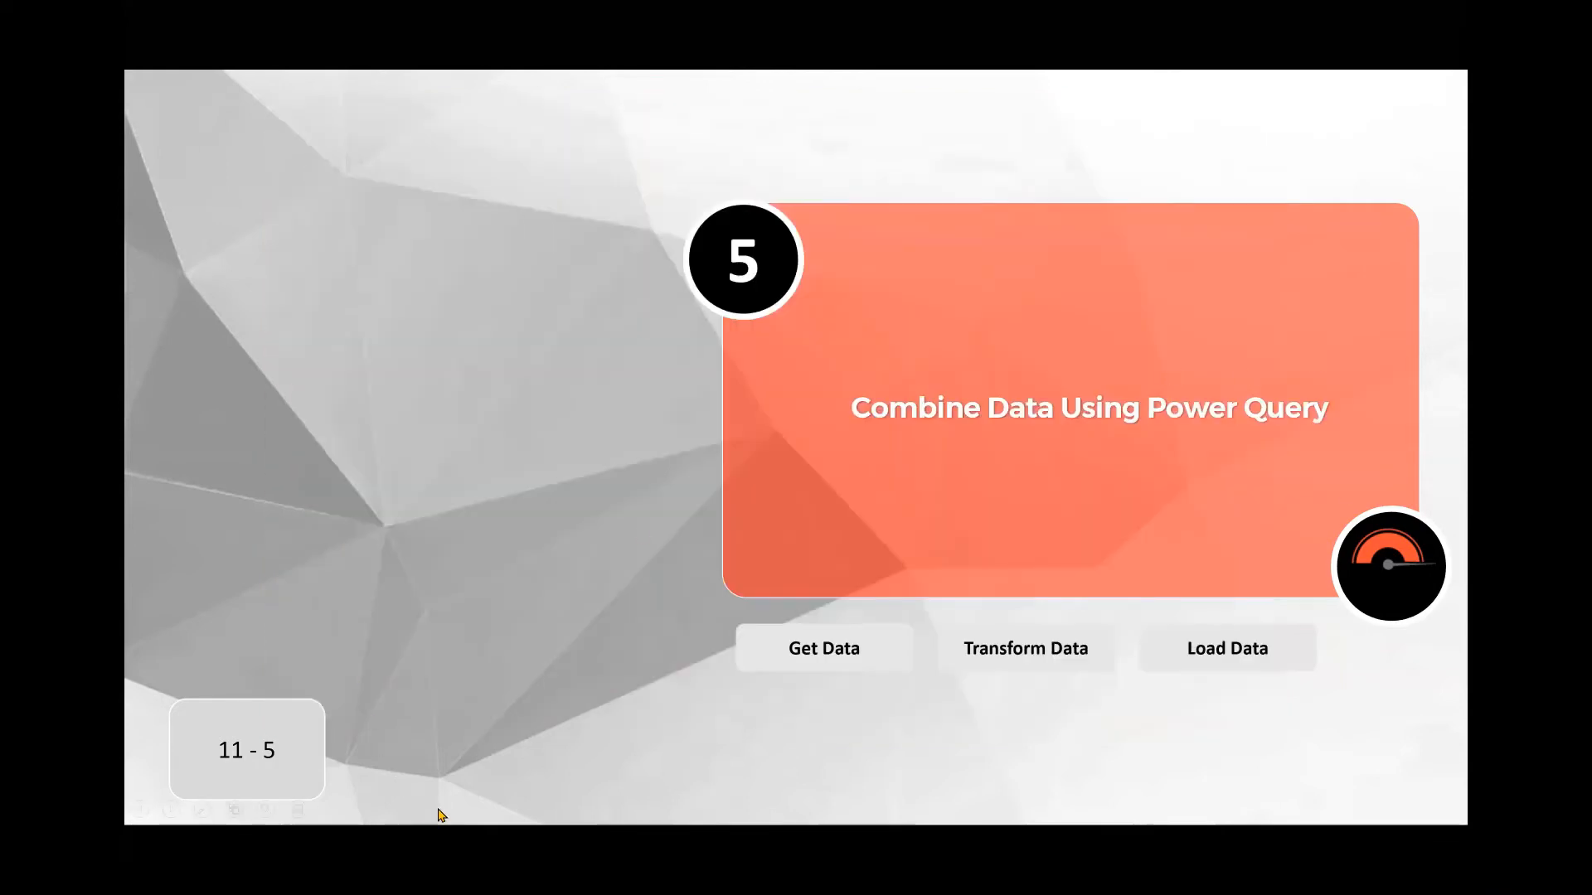
key("alt+Tab")
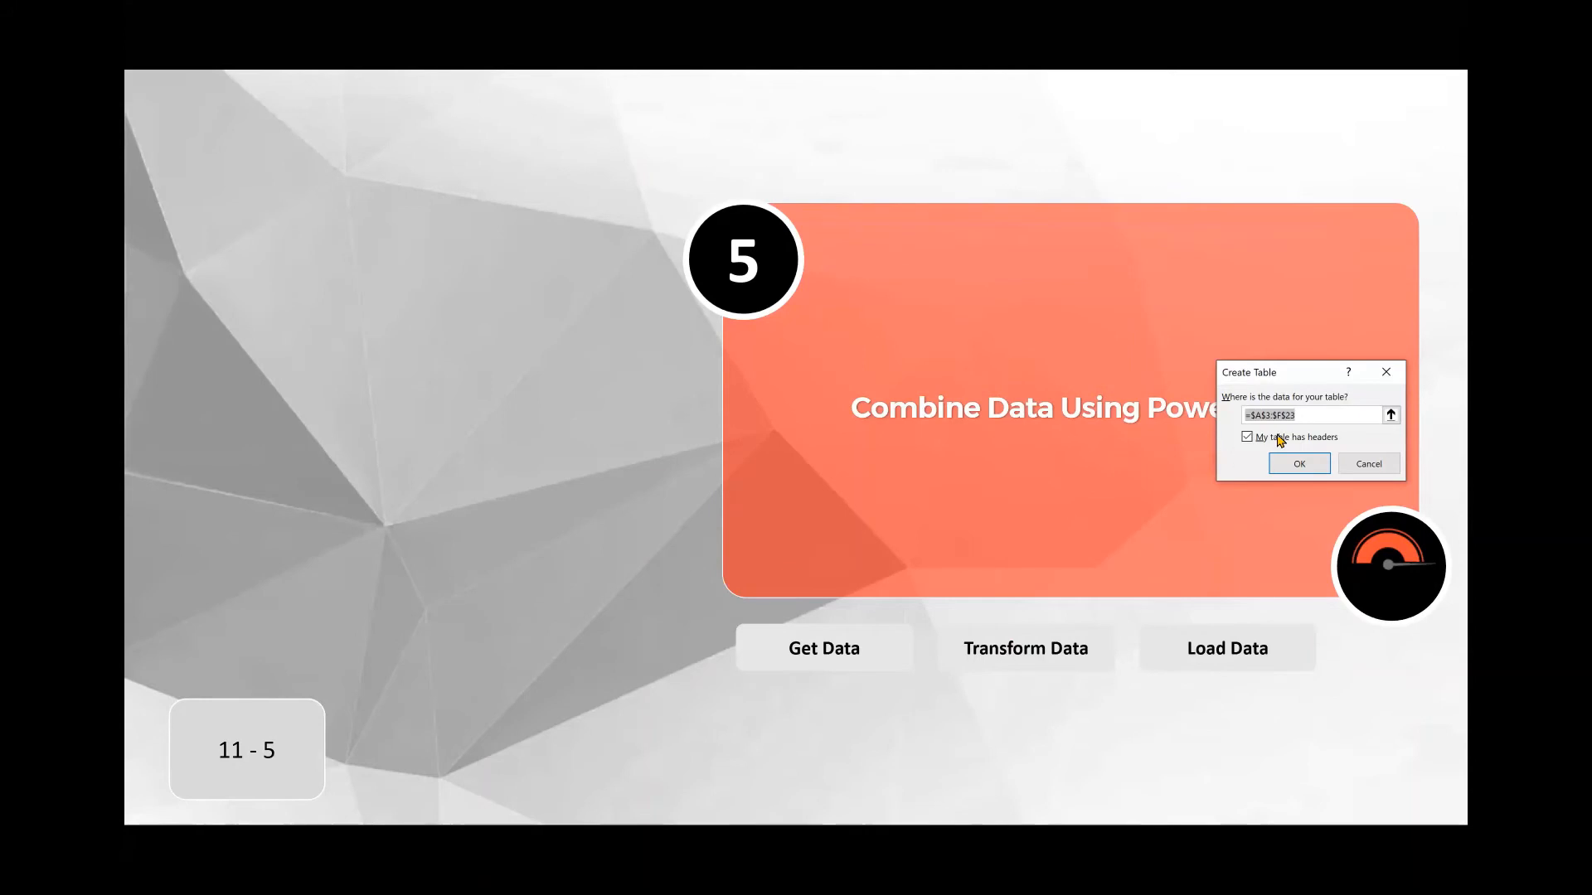
left_click(1041, 461)
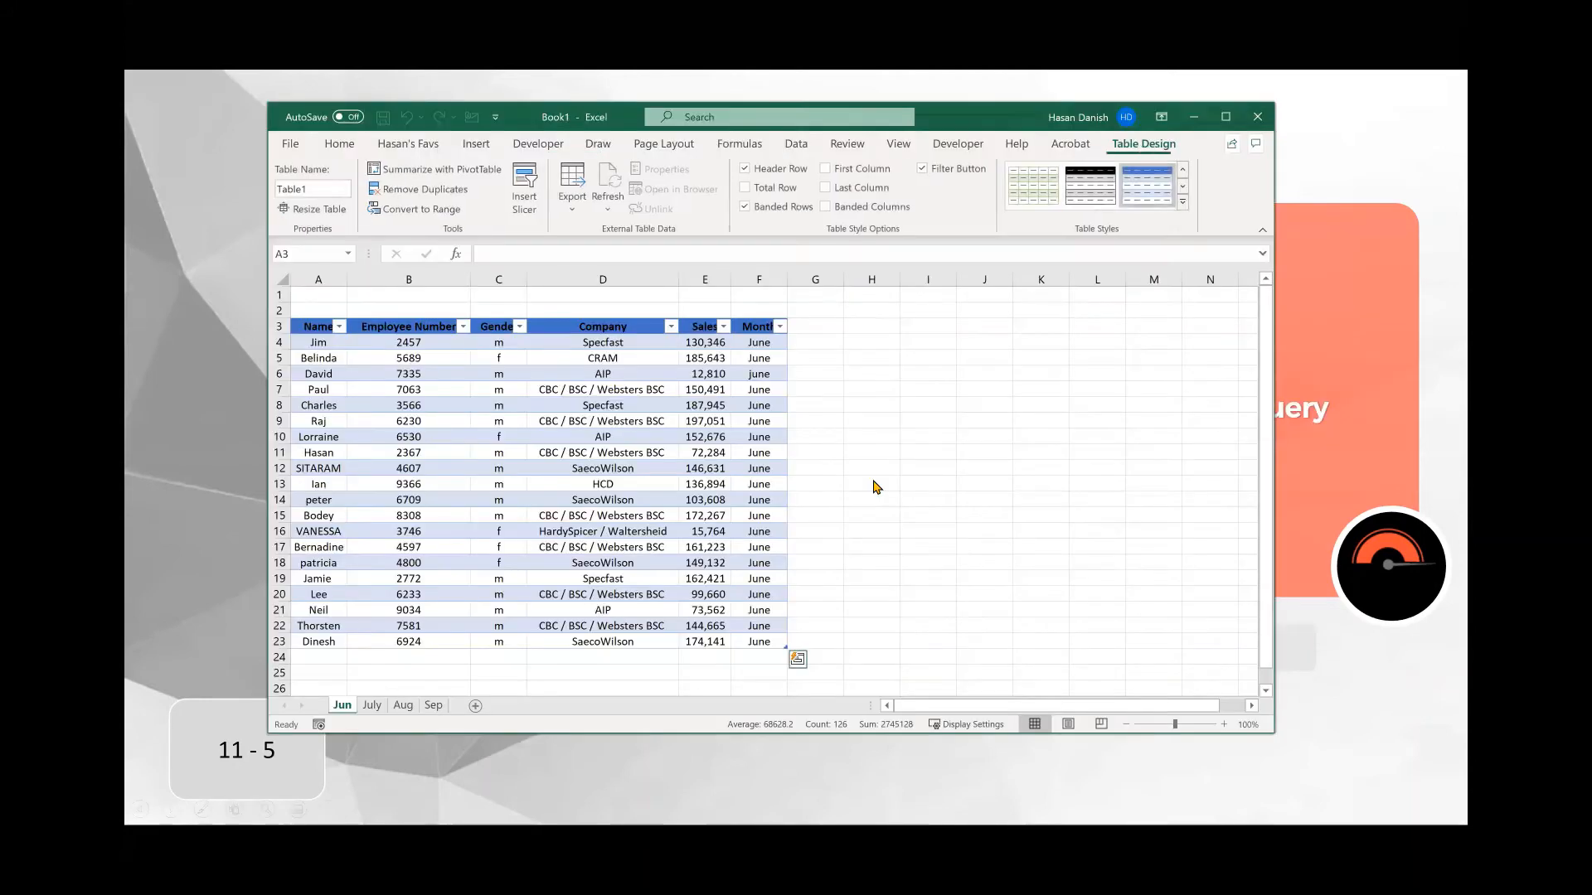
Step: Convert the data range A3:F23 on the July worksheet into an Excel table with headers
left_click(373, 706)
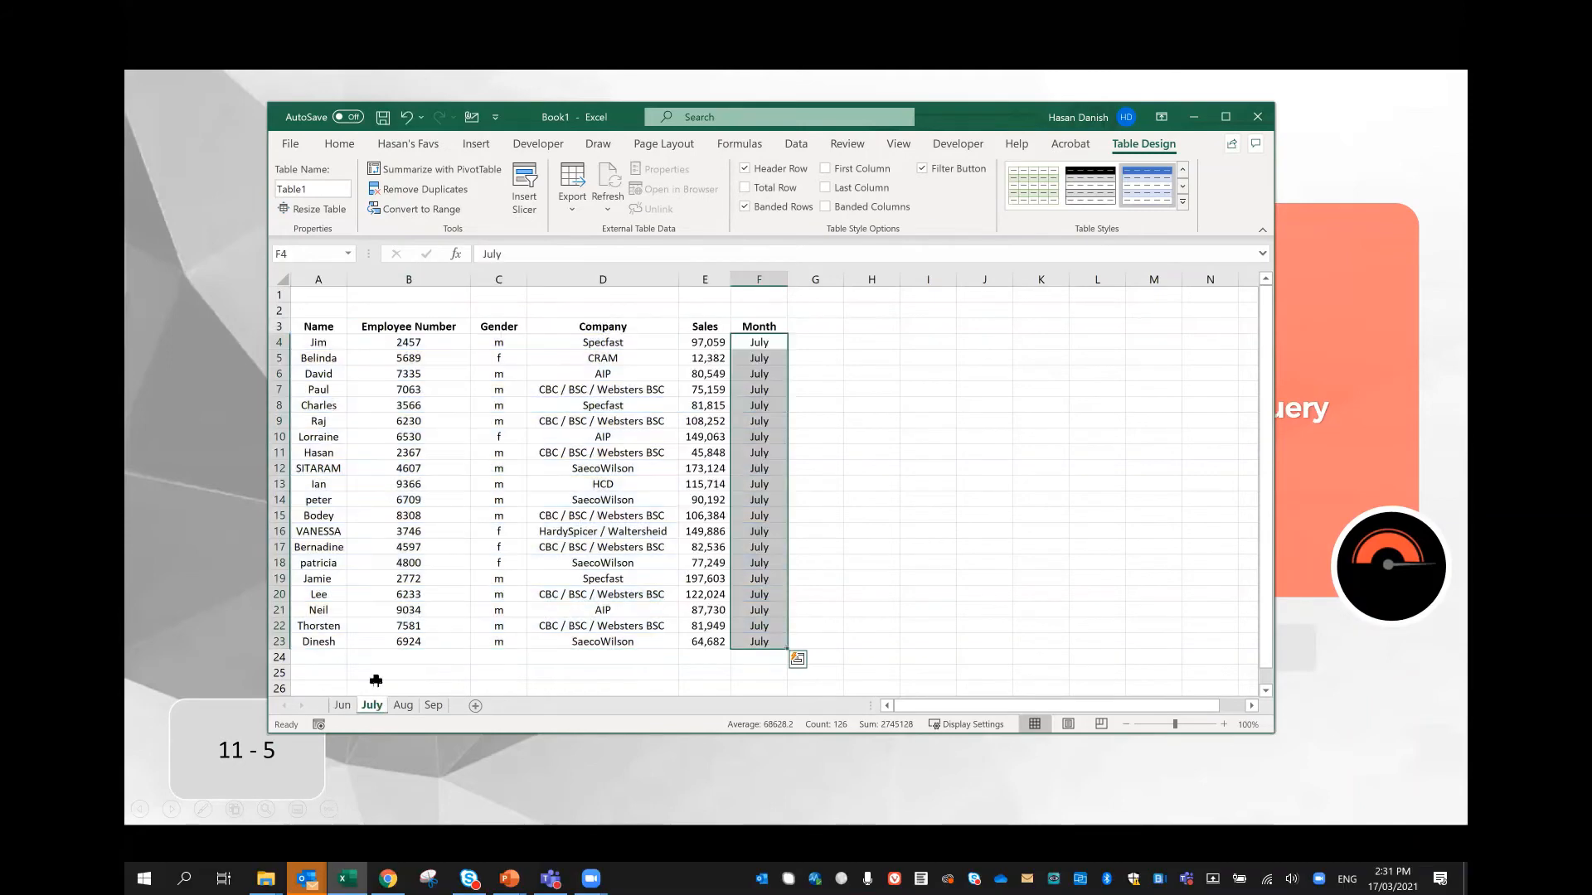
left_click(508, 520)
key("ctrl+t")
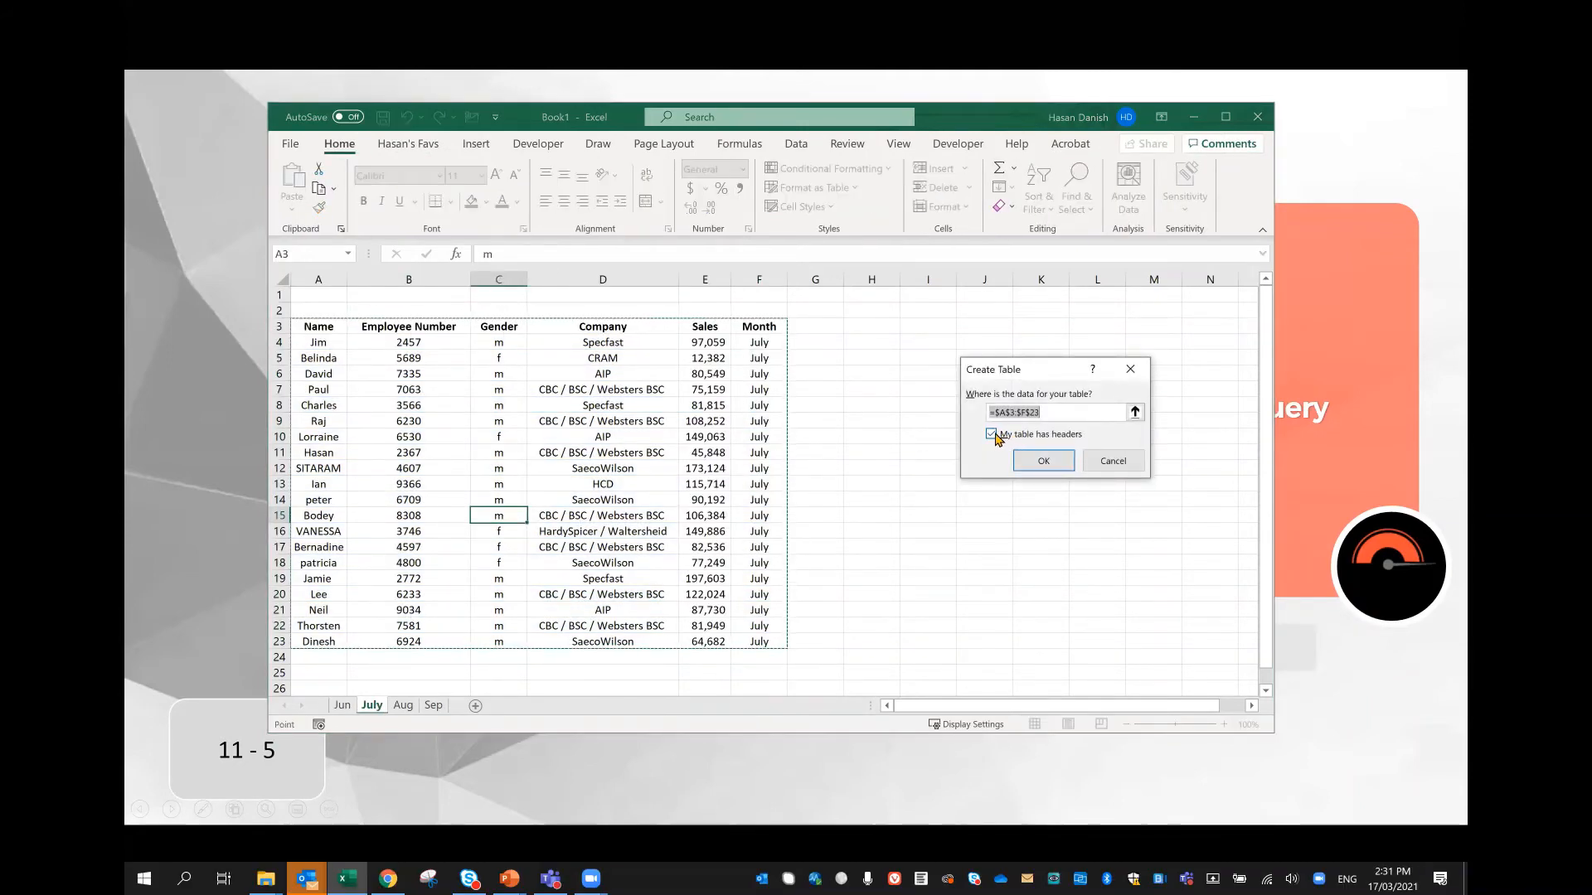
left_click(1032, 461)
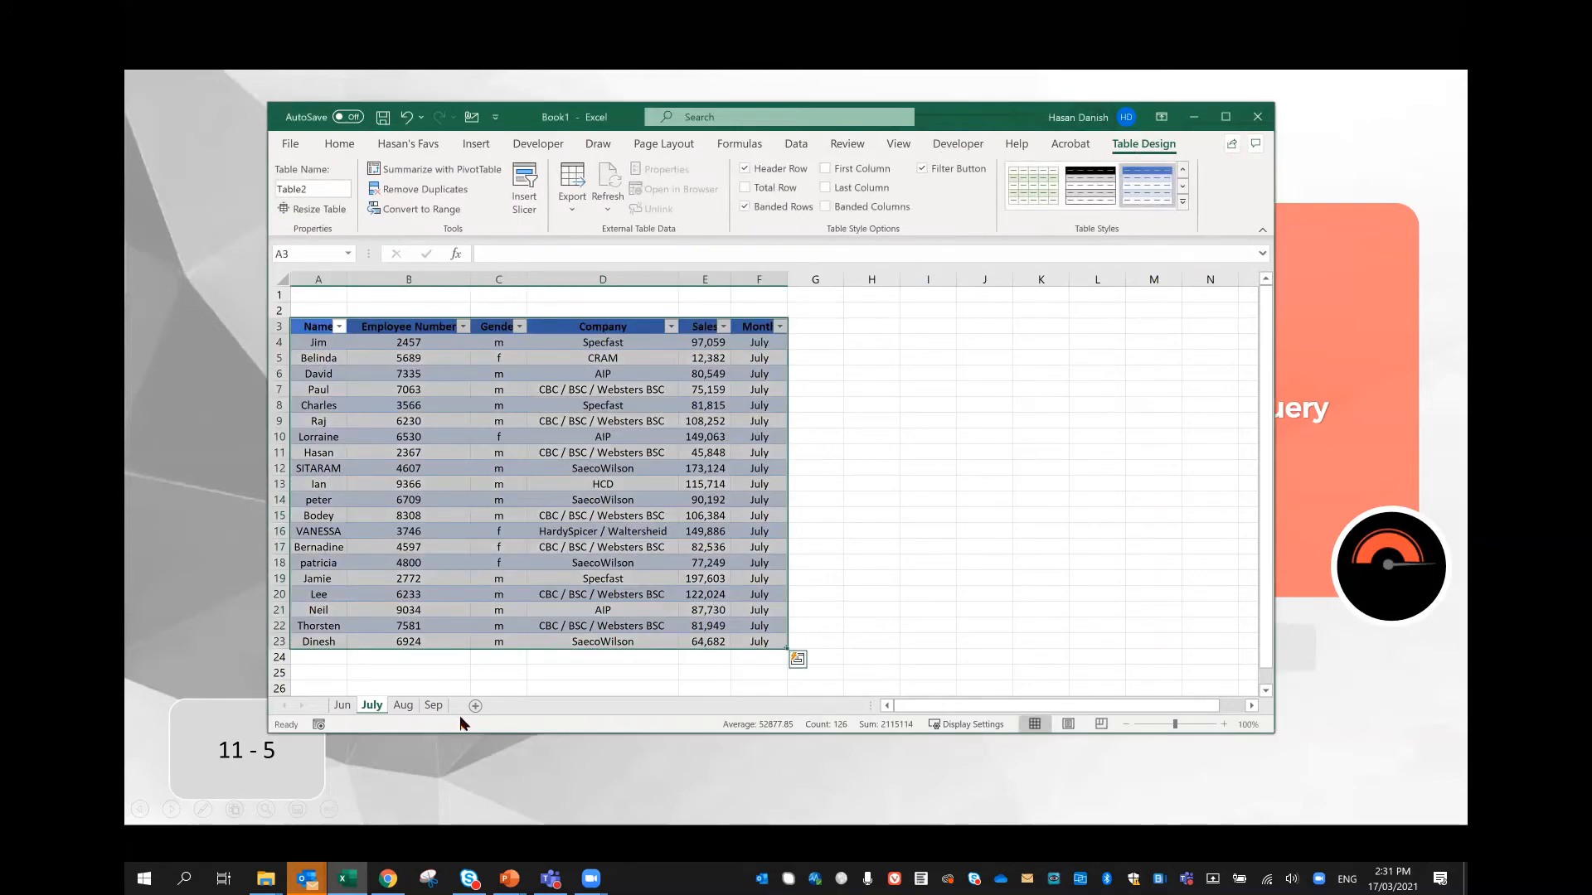
Step: Convert the data range A3:F23 on the Aug worksheet into an Excel table with headers
left_click(404, 706)
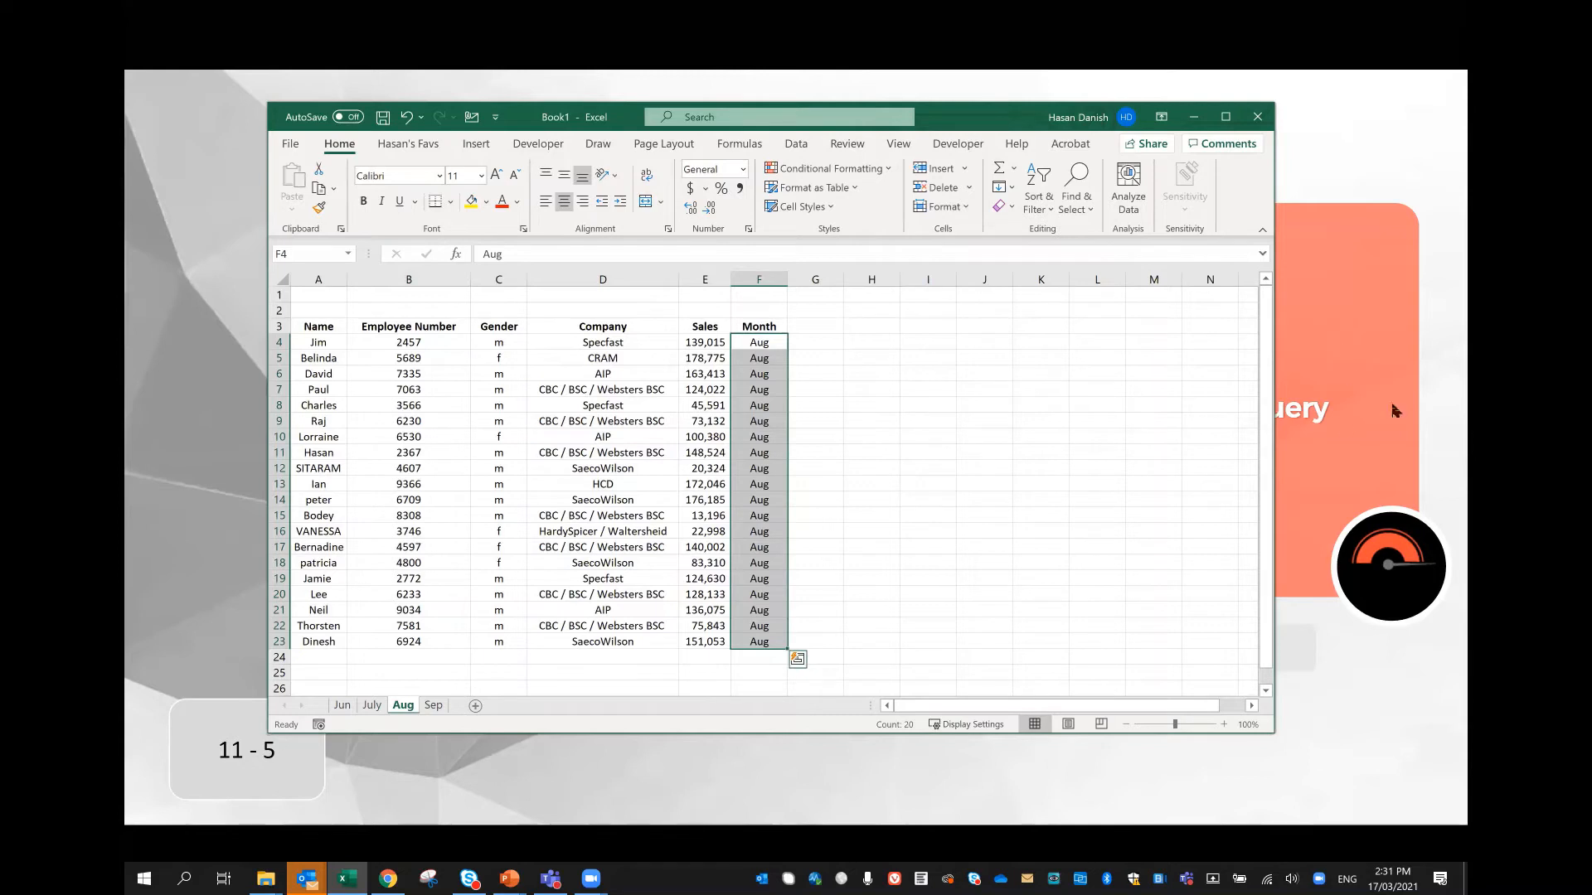
left_click(681, 421)
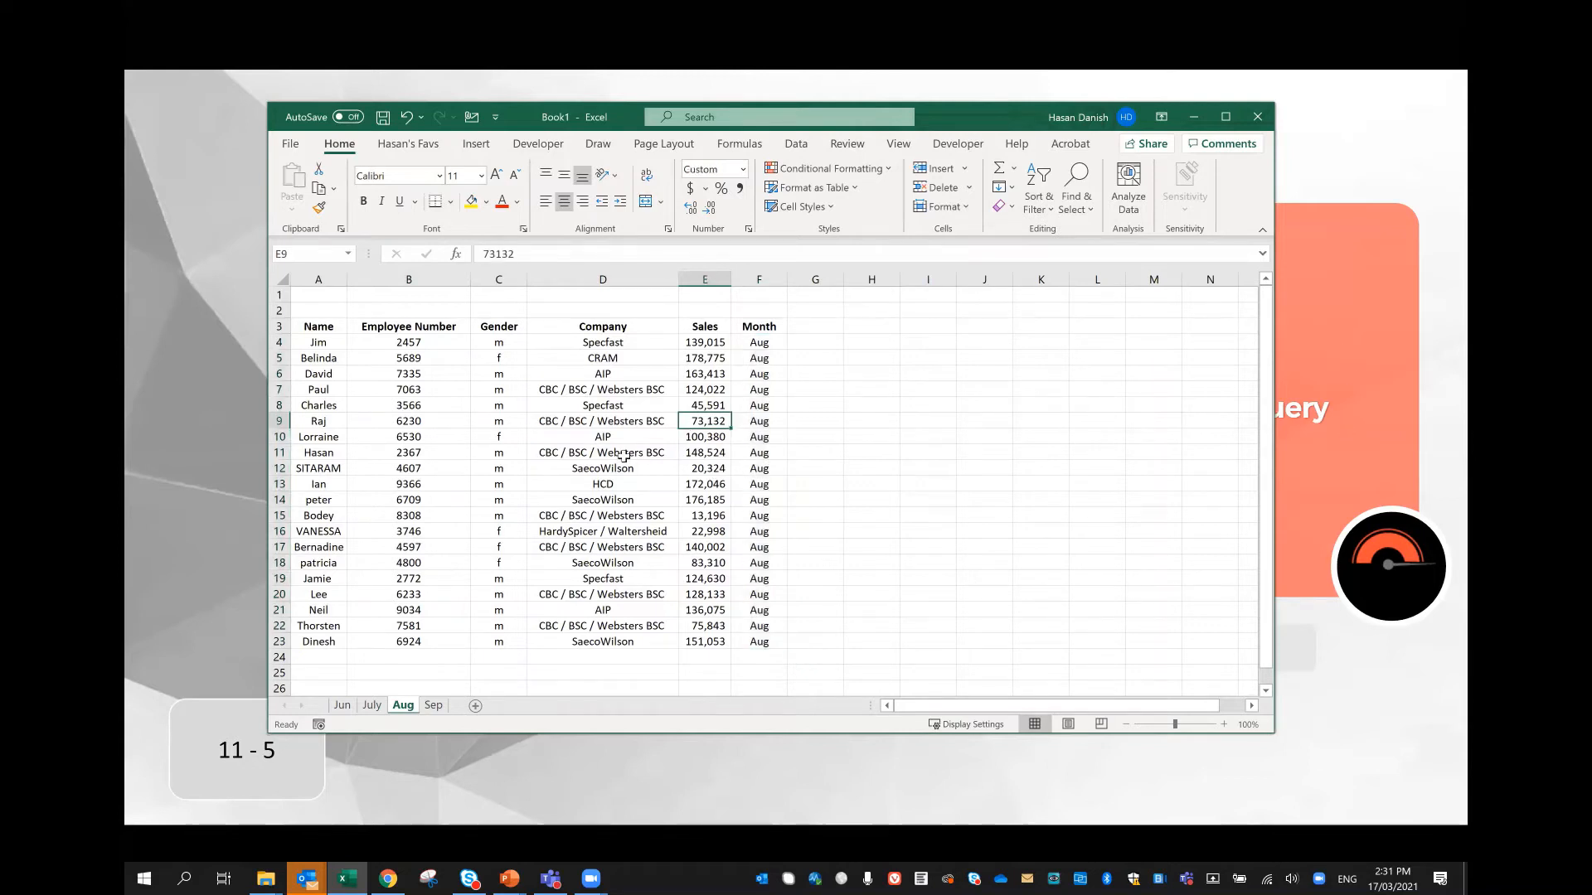
key("ctrl+t")
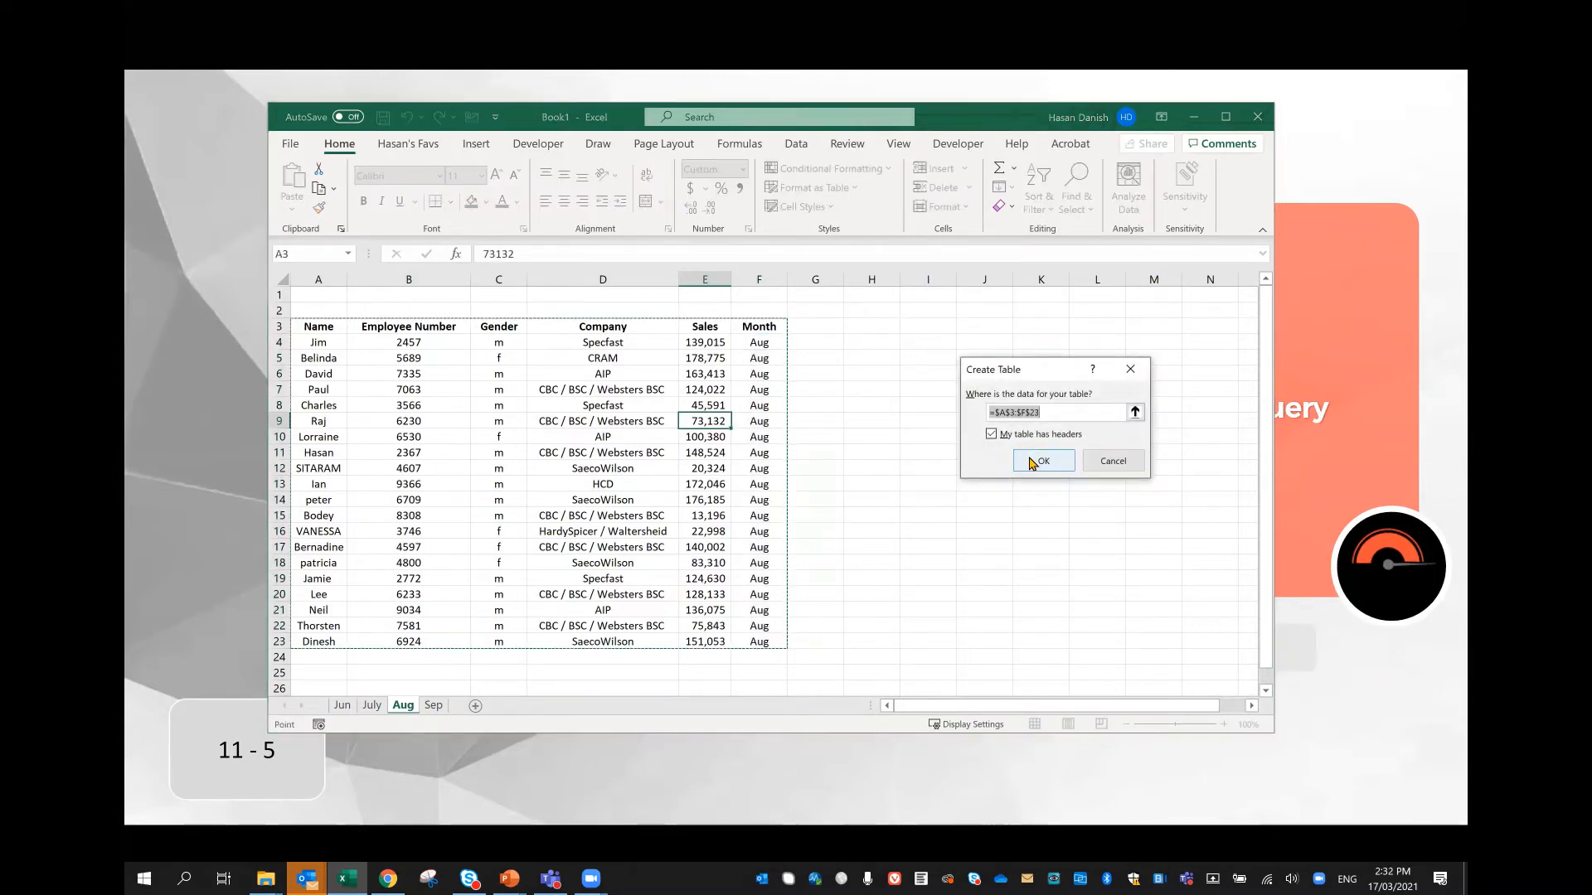
left_click(1033, 462)
Step: Convert the data range A3:F23 on the Sep worksheet into an Excel table with headers
left_click(434, 706)
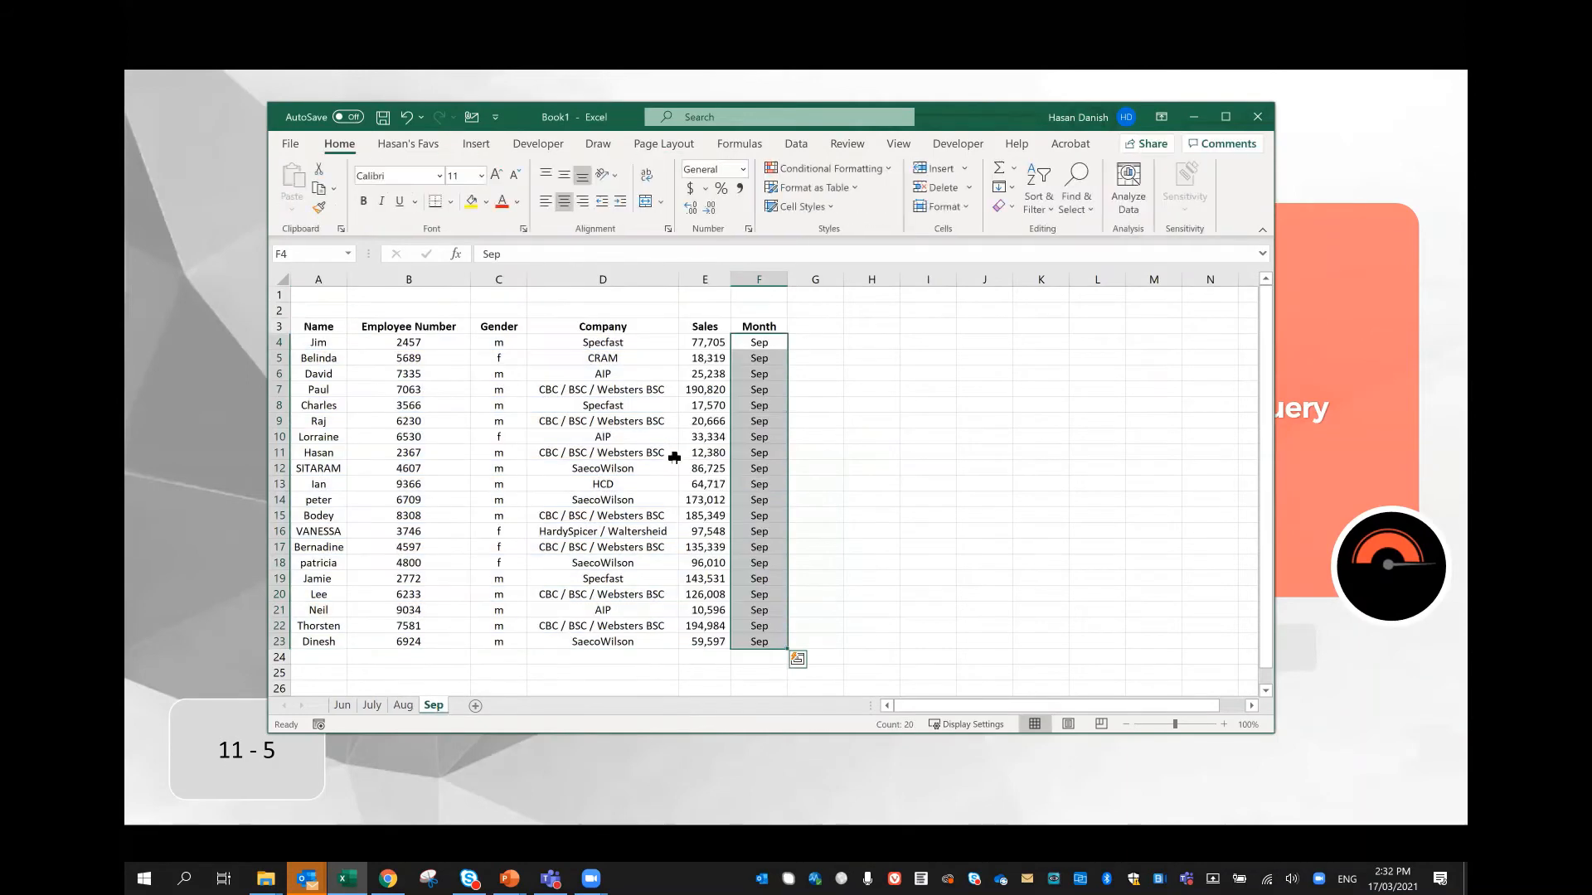
left_click(676, 455)
key("ctrl+t")
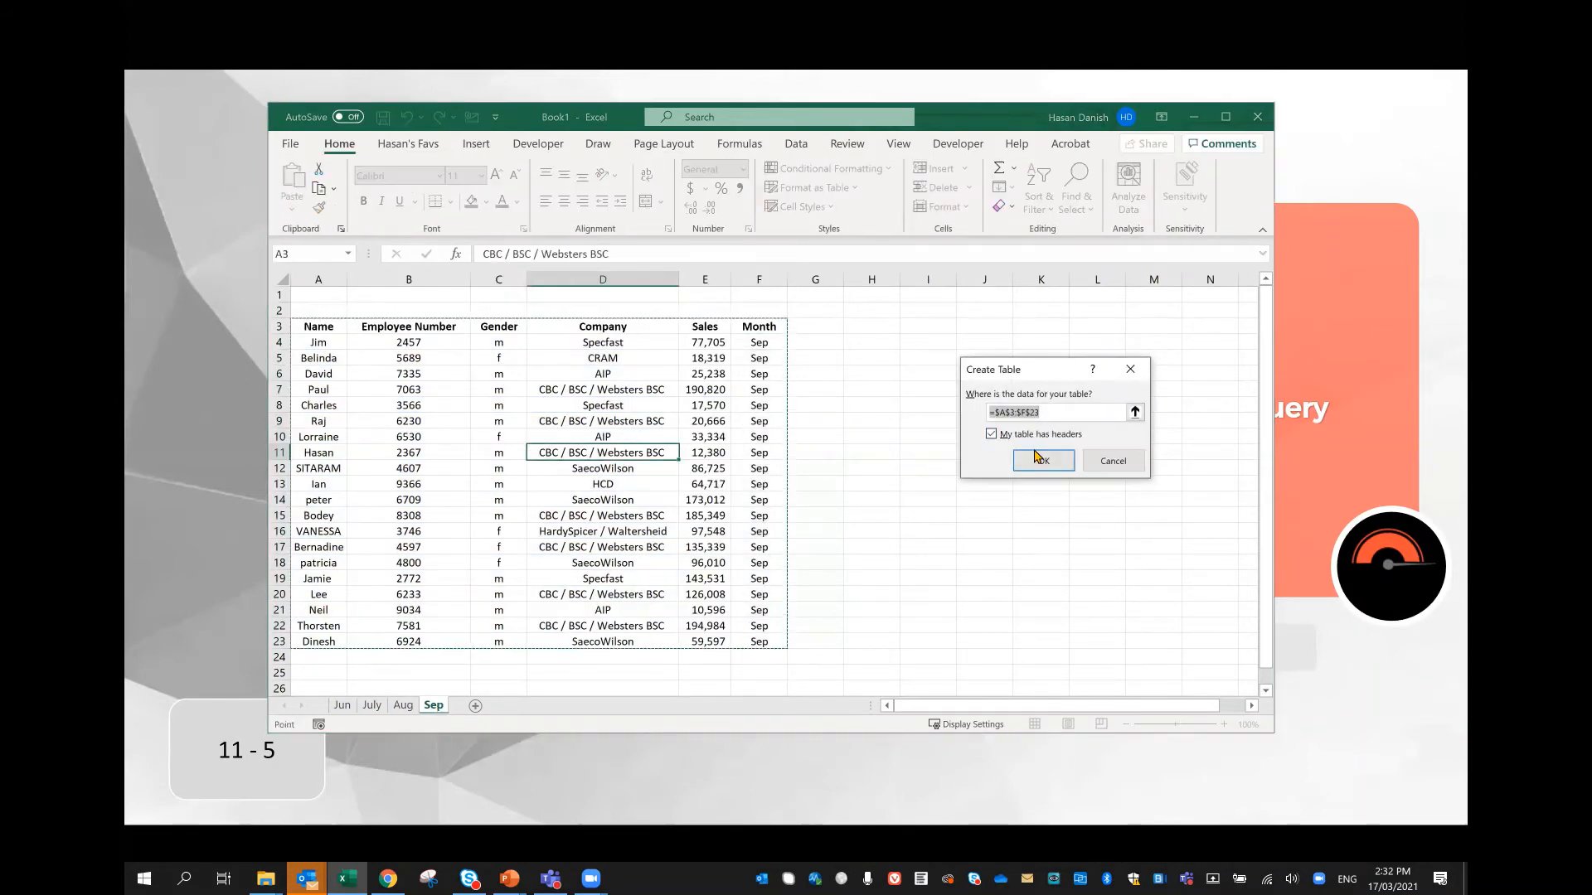
left_click(1032, 454)
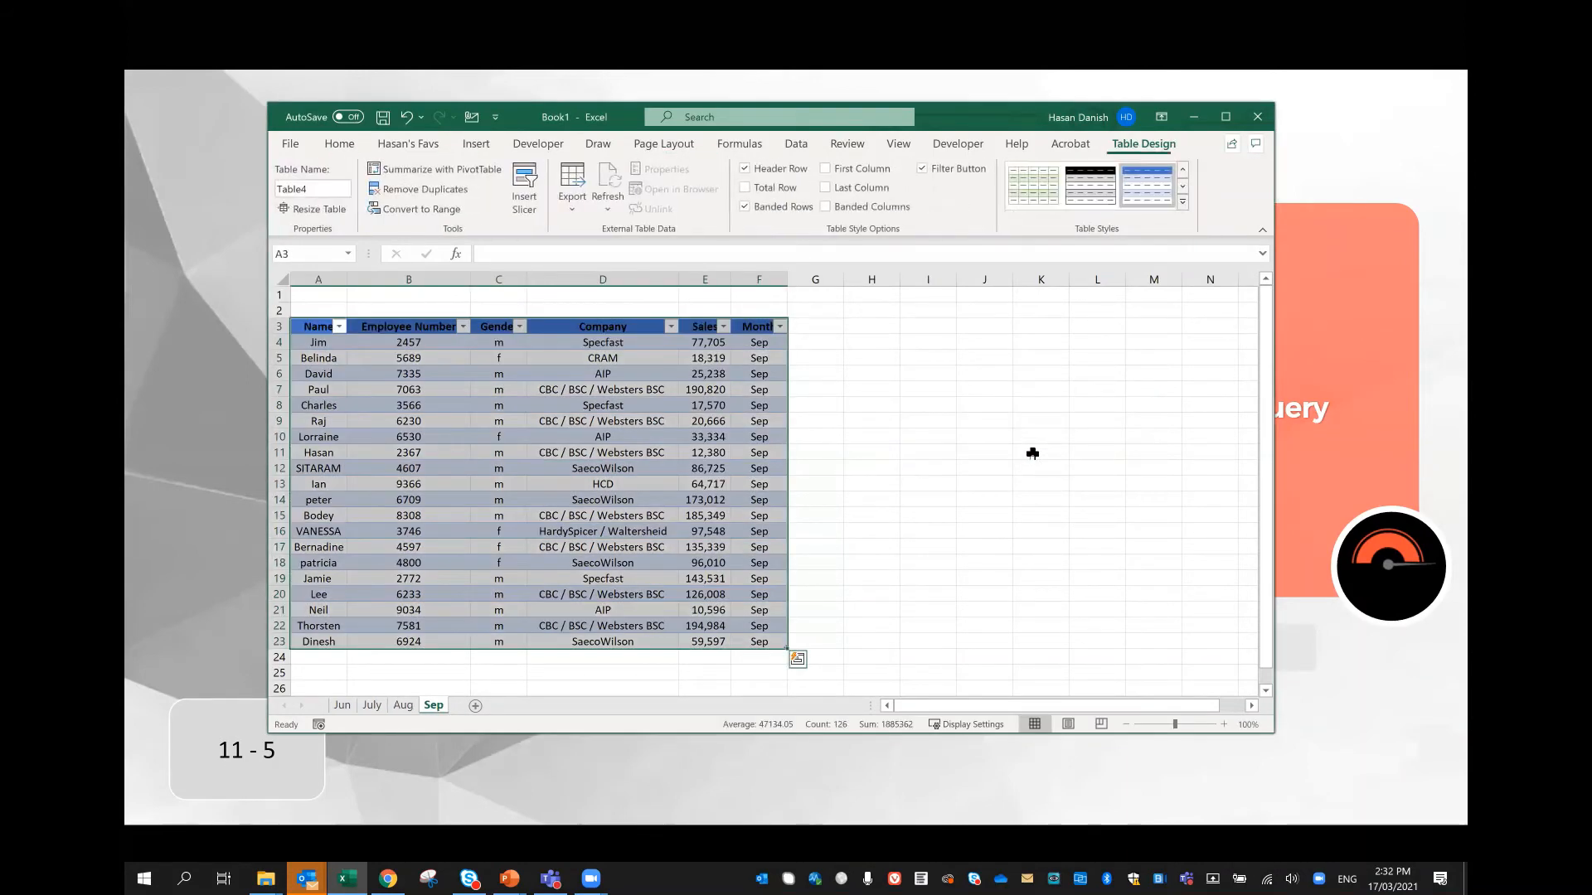
Step: Return to the Jun worksheet, maximize the workbook window, and open its table as a query in Power Query Editor
left_click(403, 706)
left_click(373, 705)
left_click(339, 705)
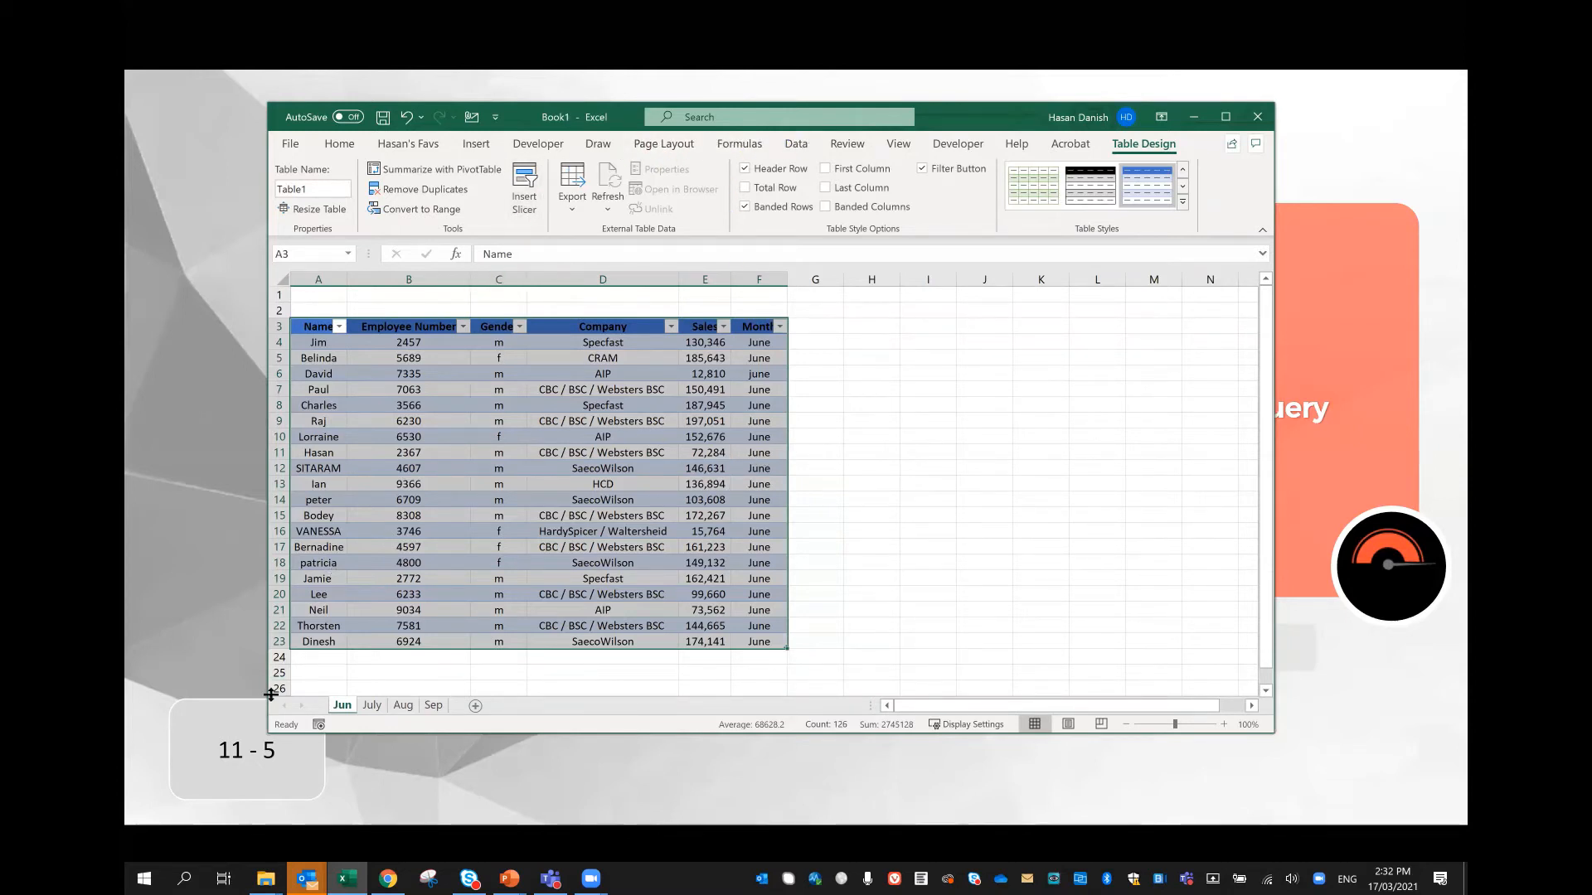
left_click(496, 434)
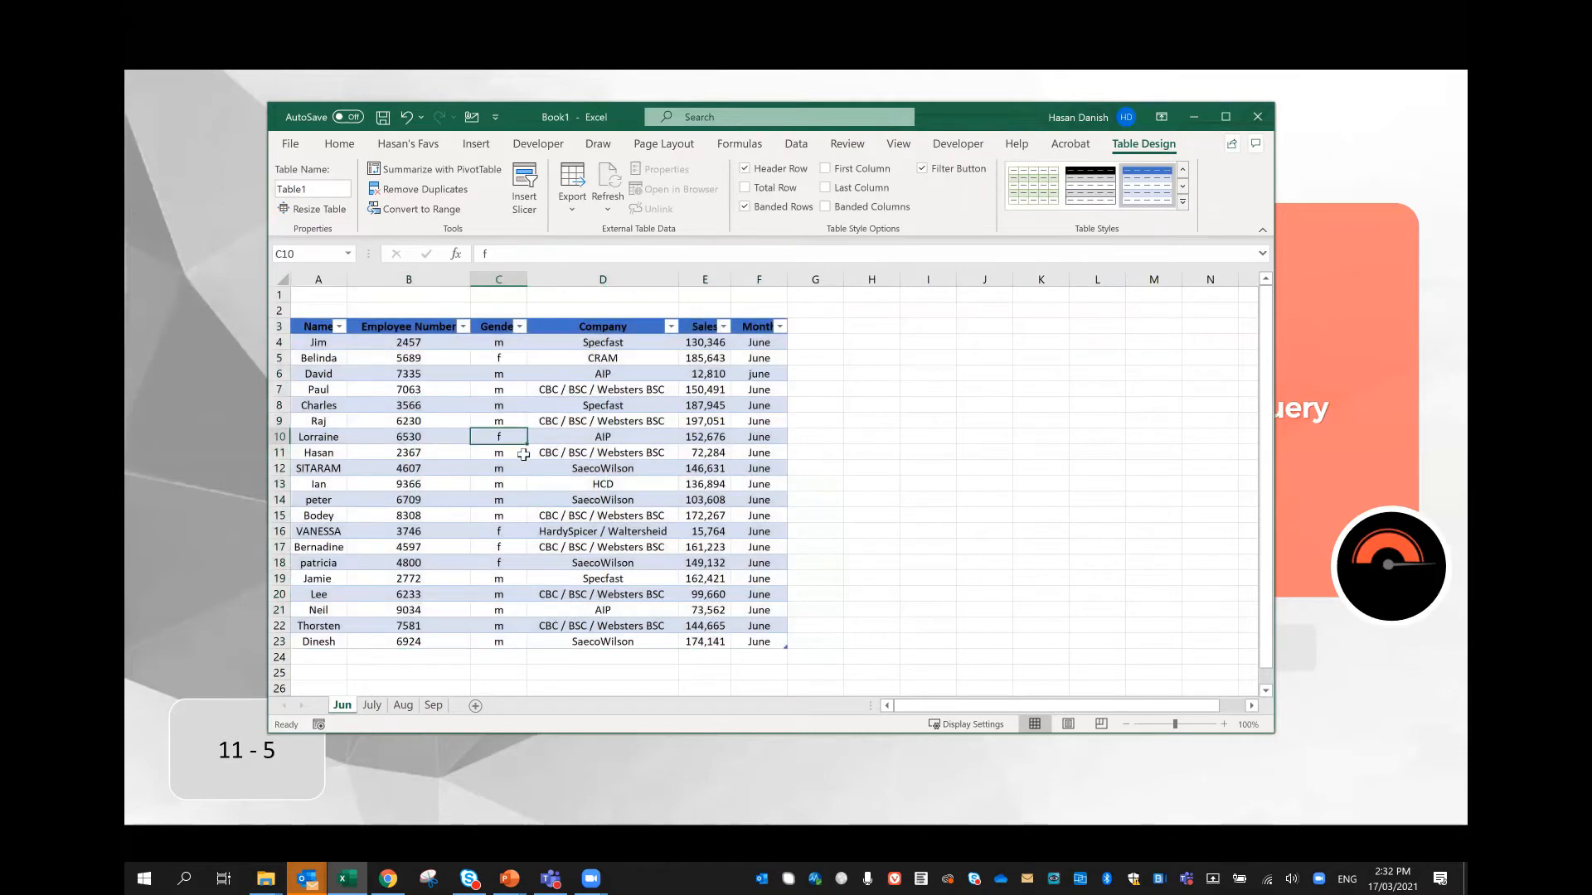
left_click(798, 145)
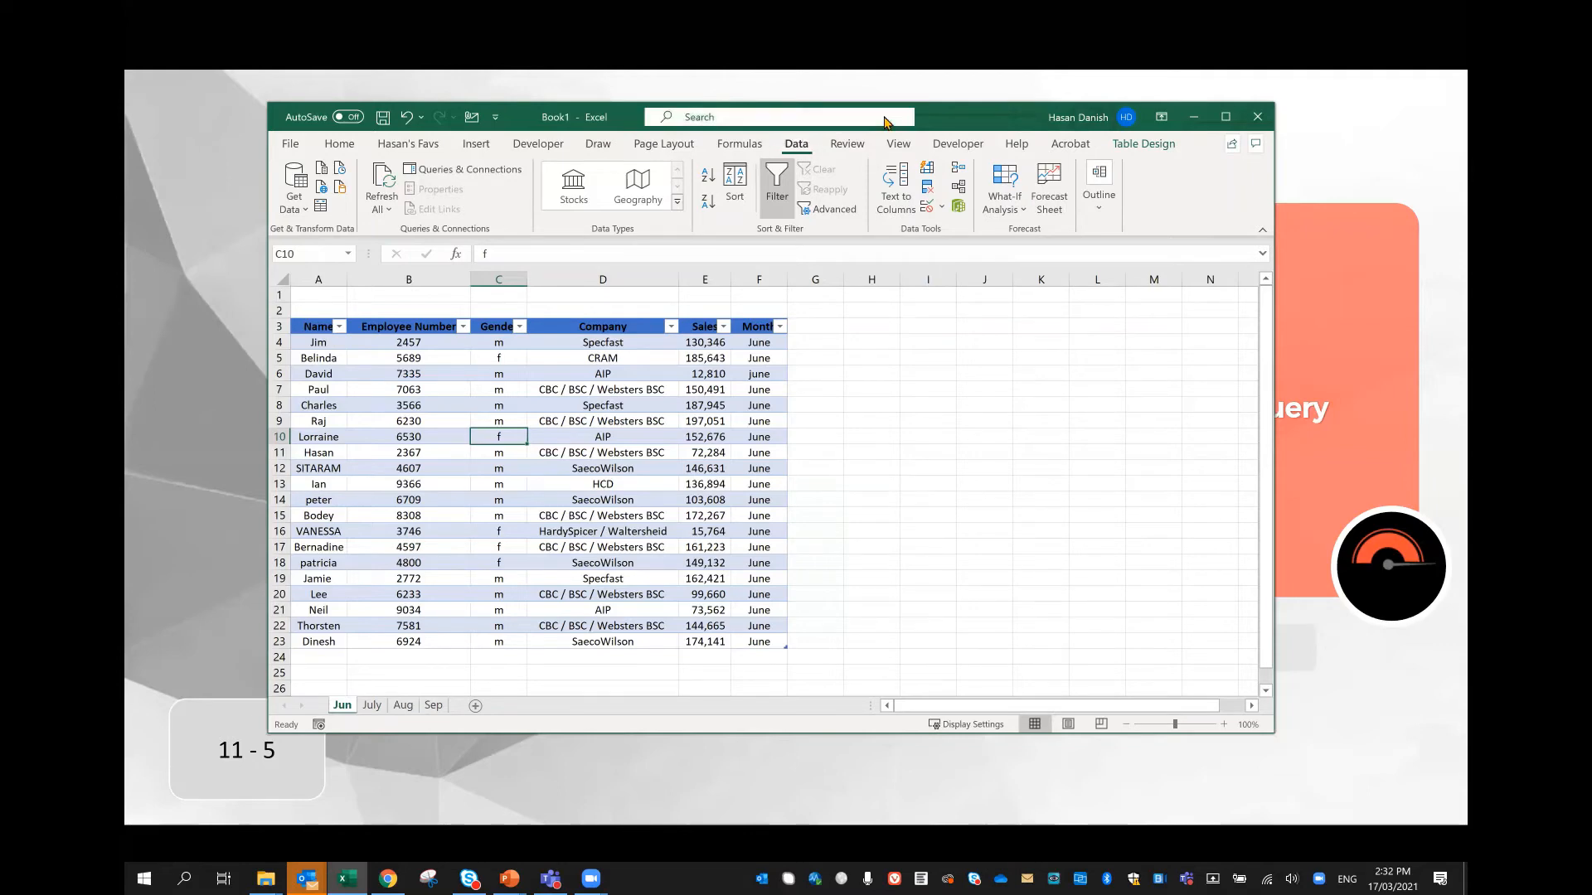
double_click(942, 117)
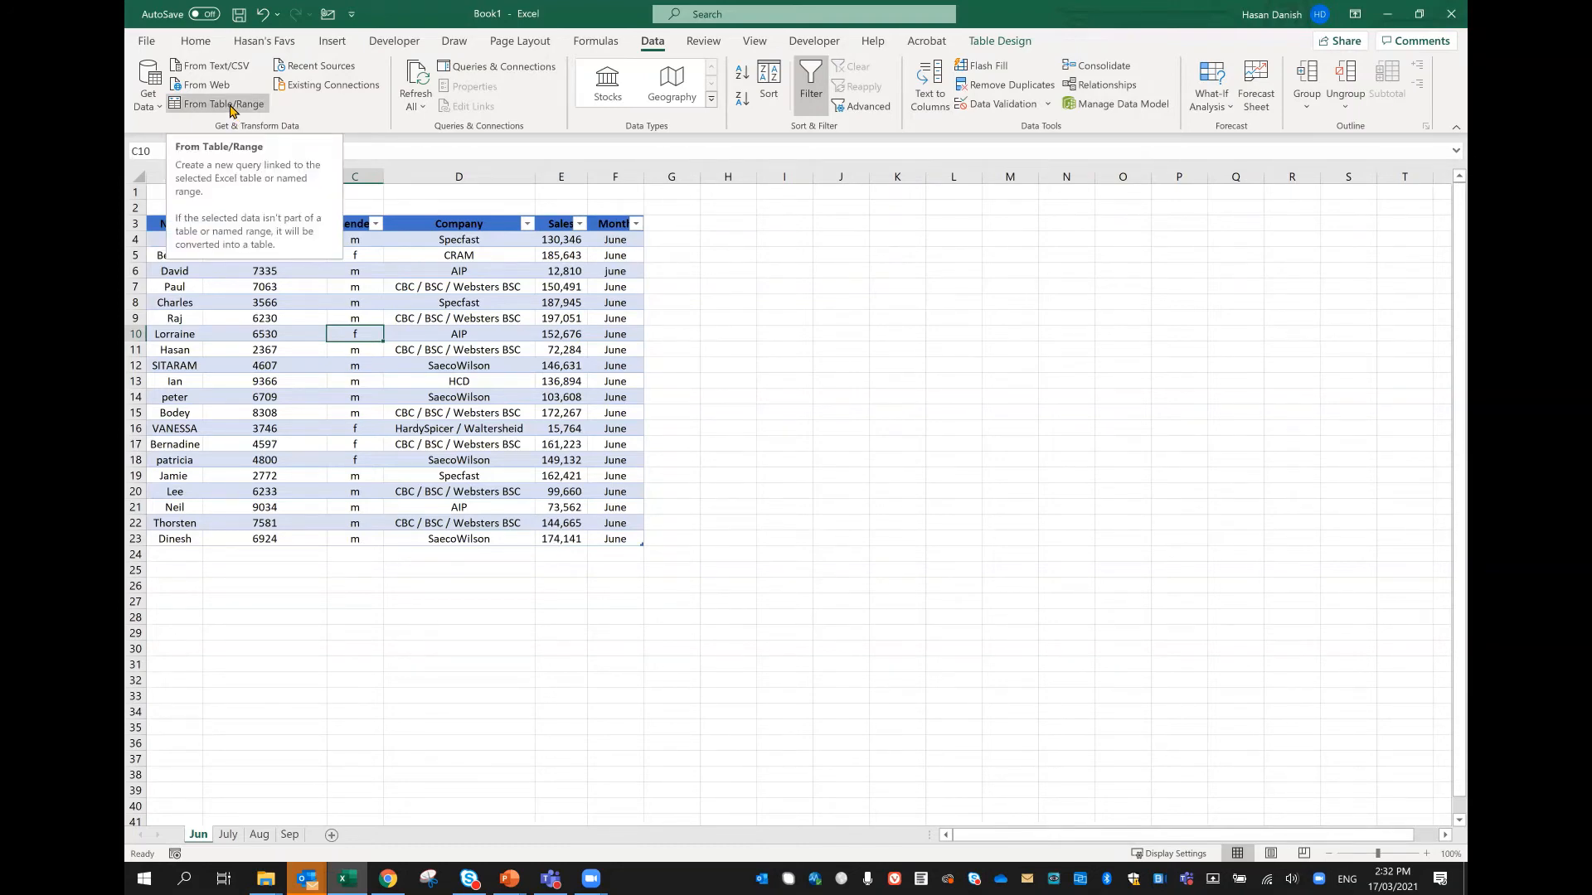
left_click(336, 365)
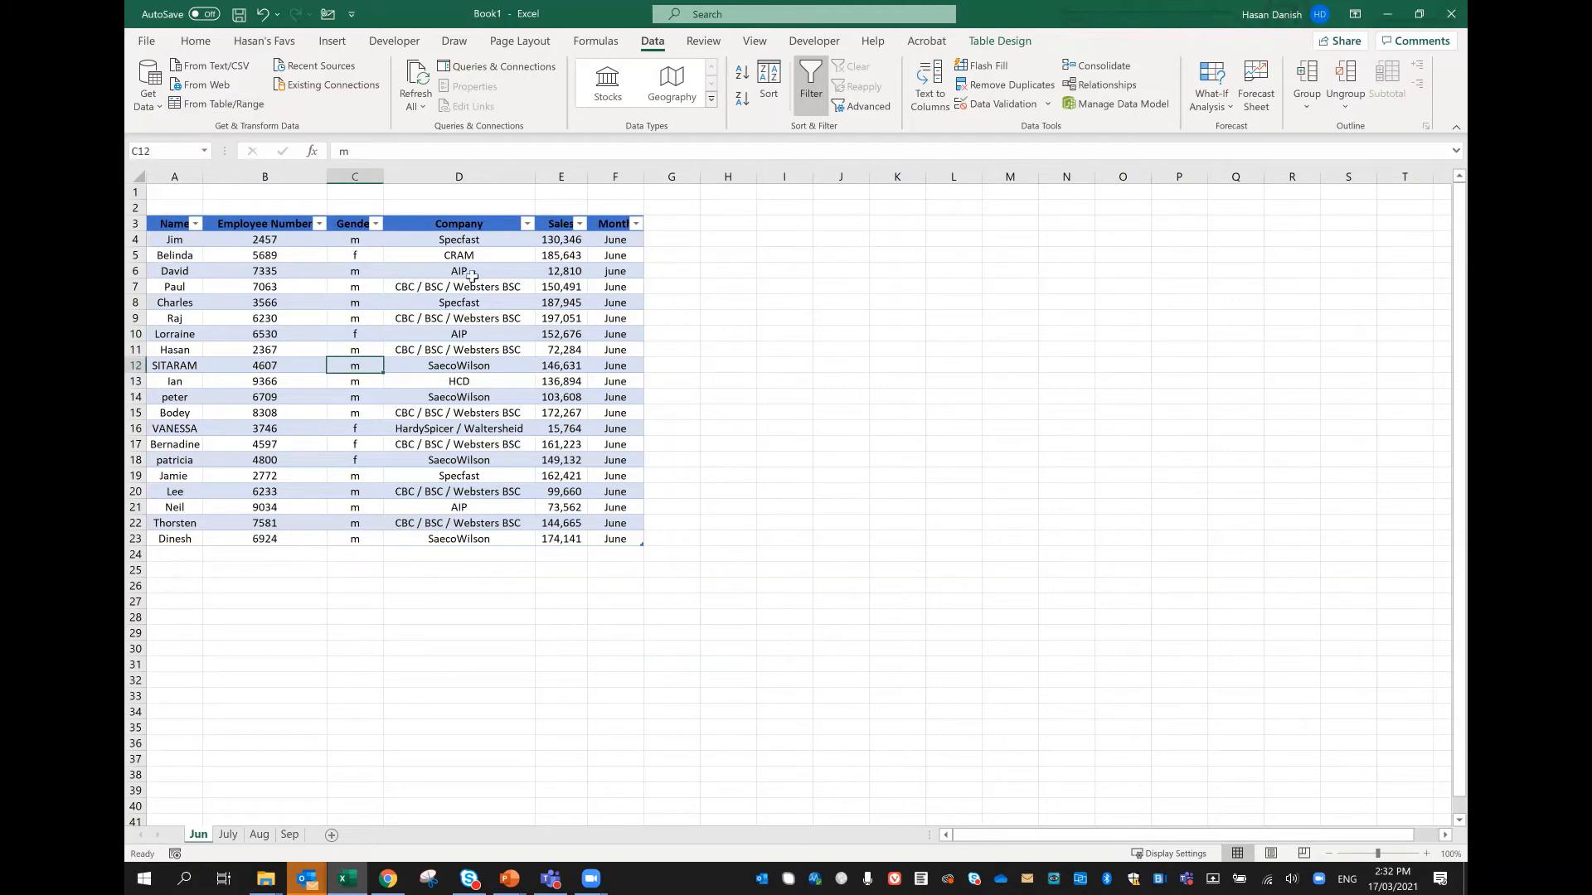
left_click(320, 300)
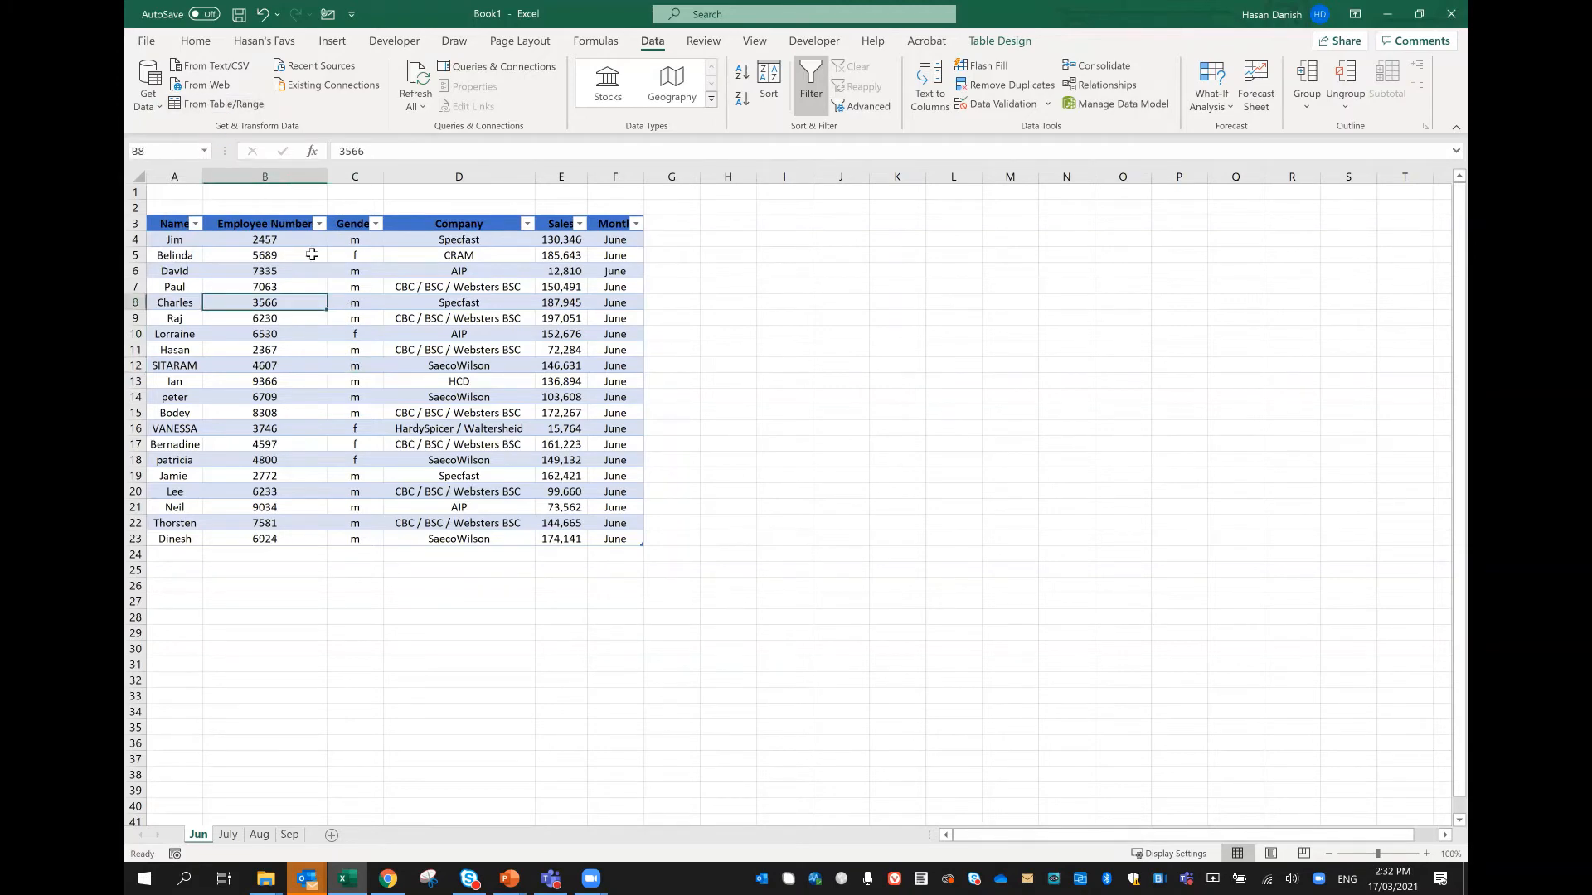
left_click(235, 103)
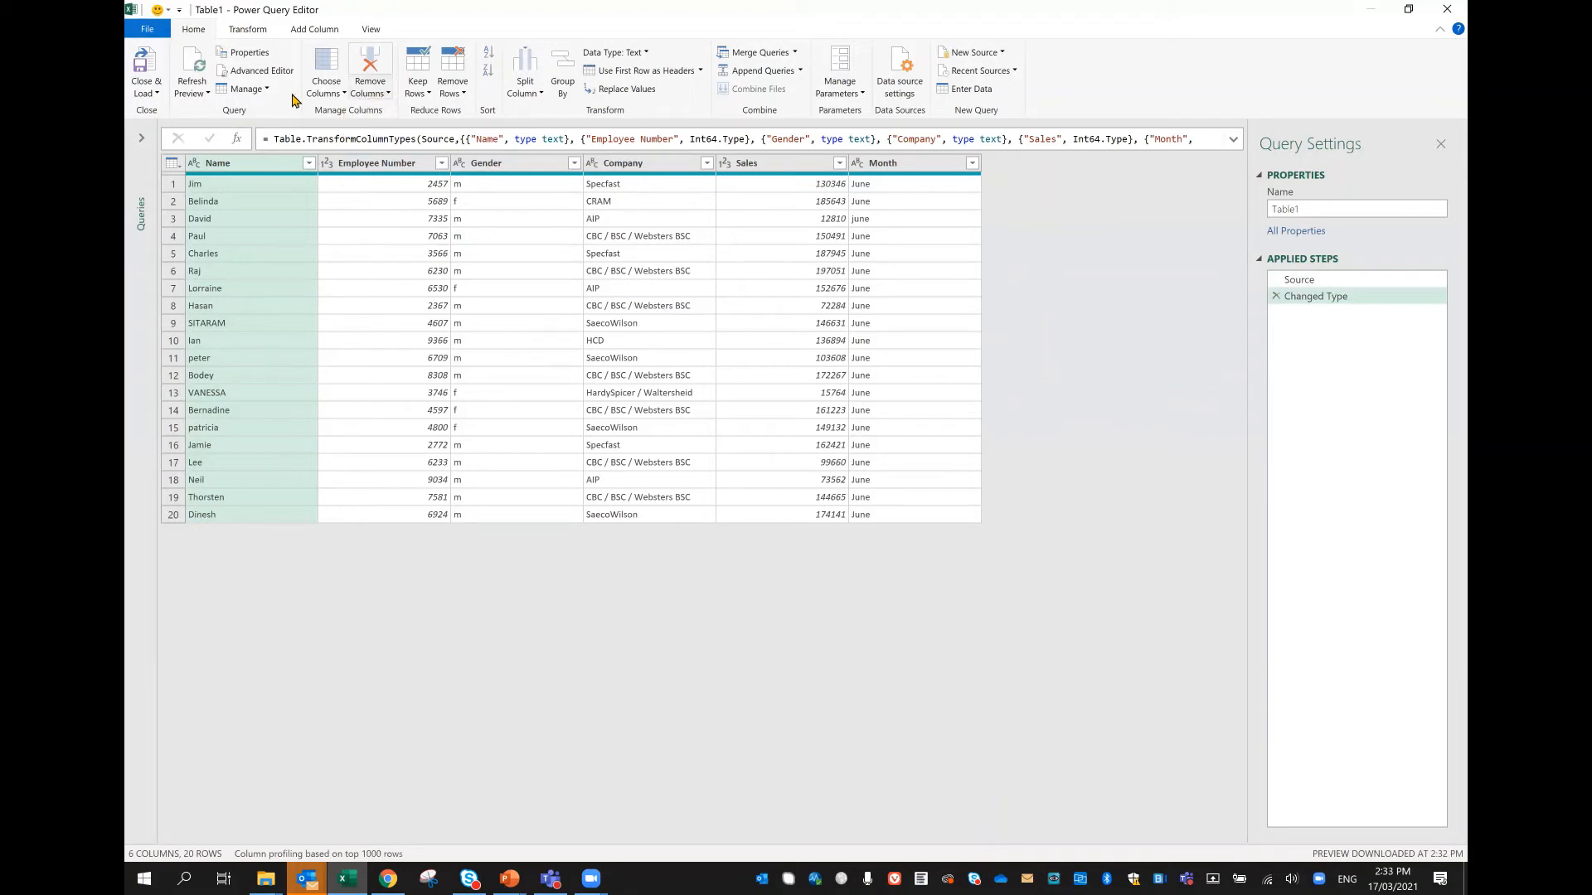
Step: Close the Jun table's query and load it to the workbook with Only Create Connection
left_click(154, 94)
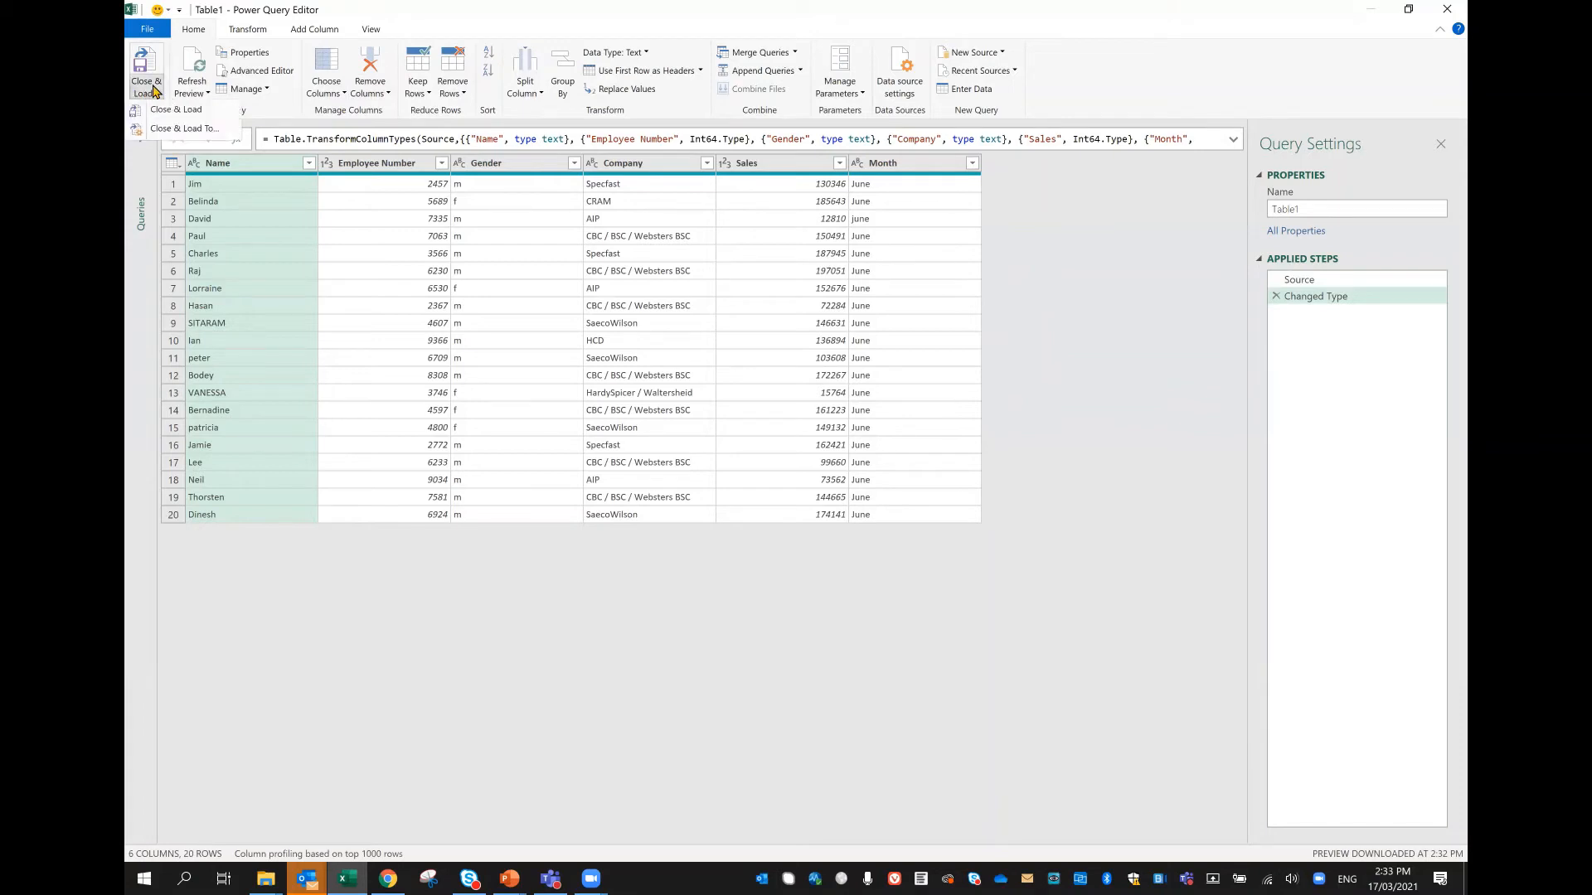
left_click(157, 130)
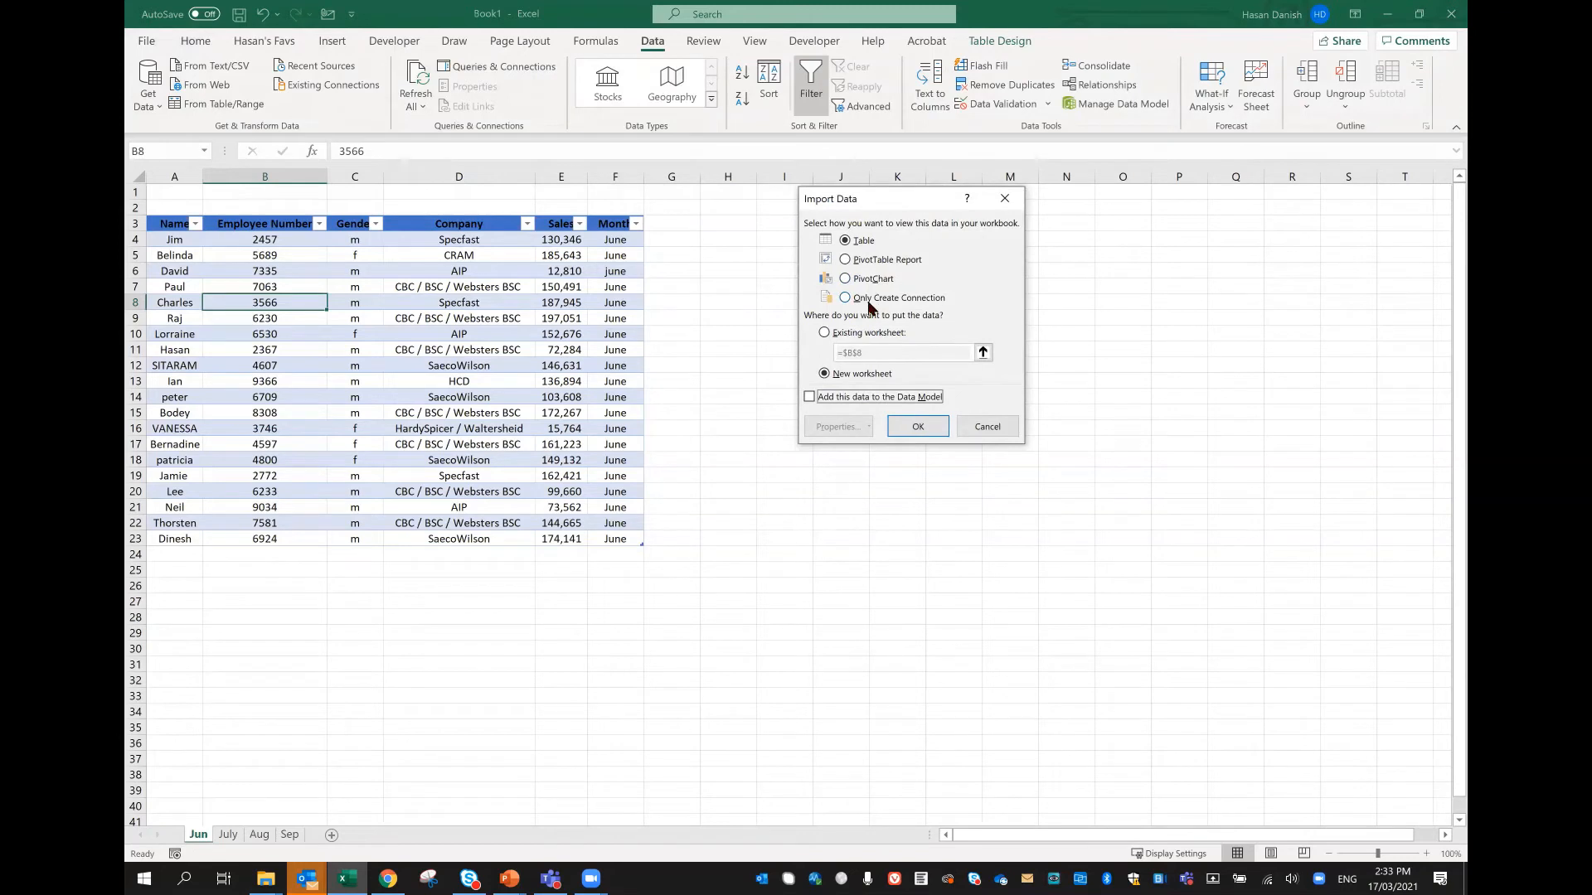
left_click(887, 298)
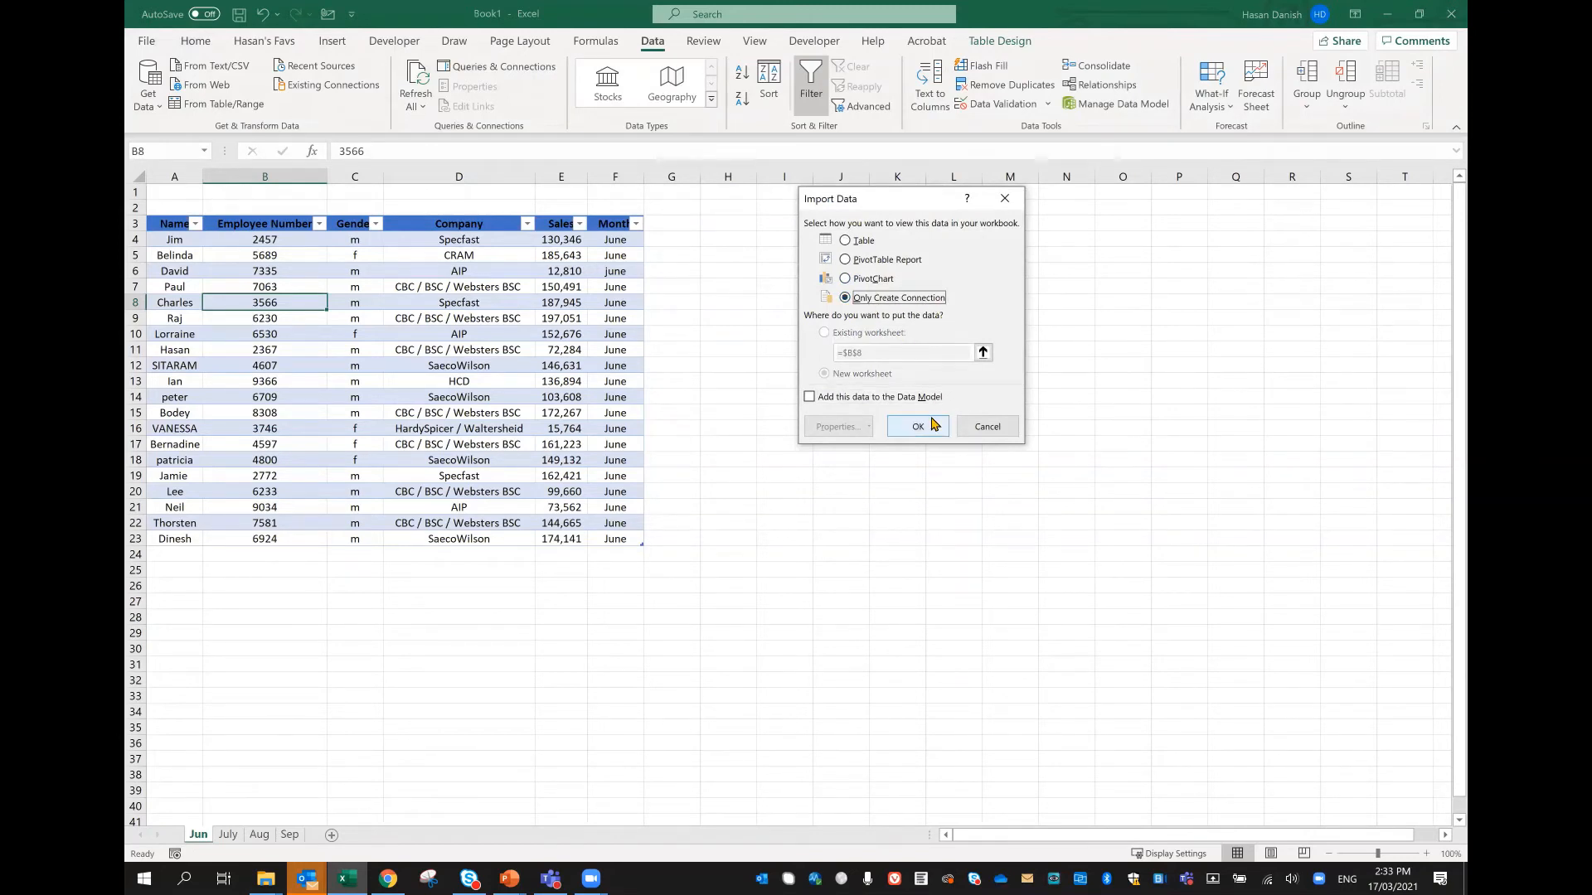
left_click(935, 426)
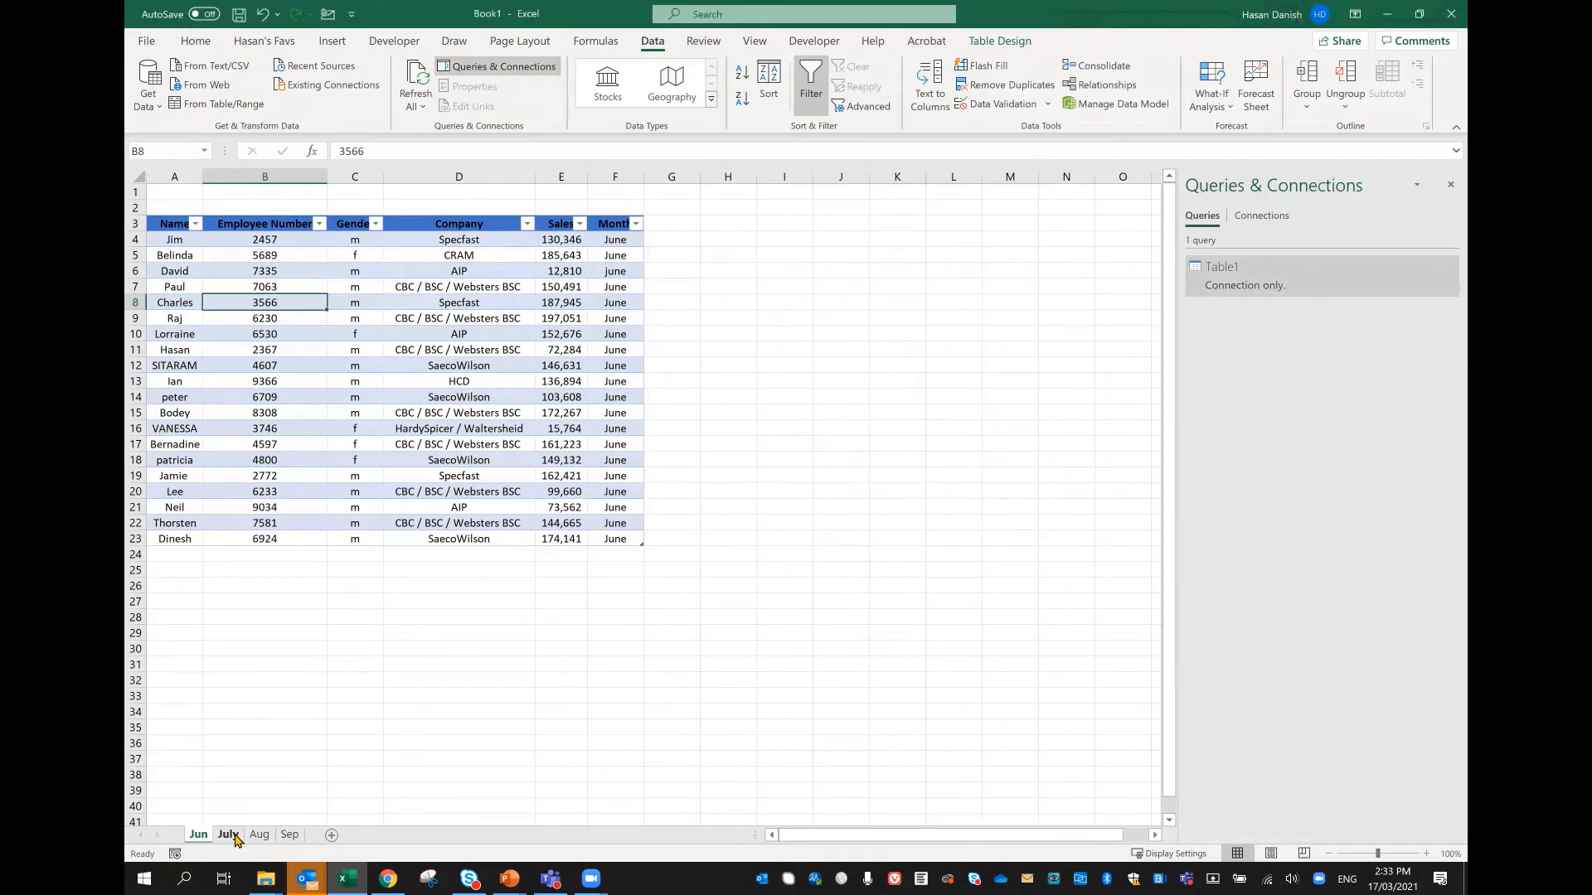
Step: Create a Power Query query from the July worksheet's table and load it with Only Create Connection
left_click(235, 839)
left_click(357, 335)
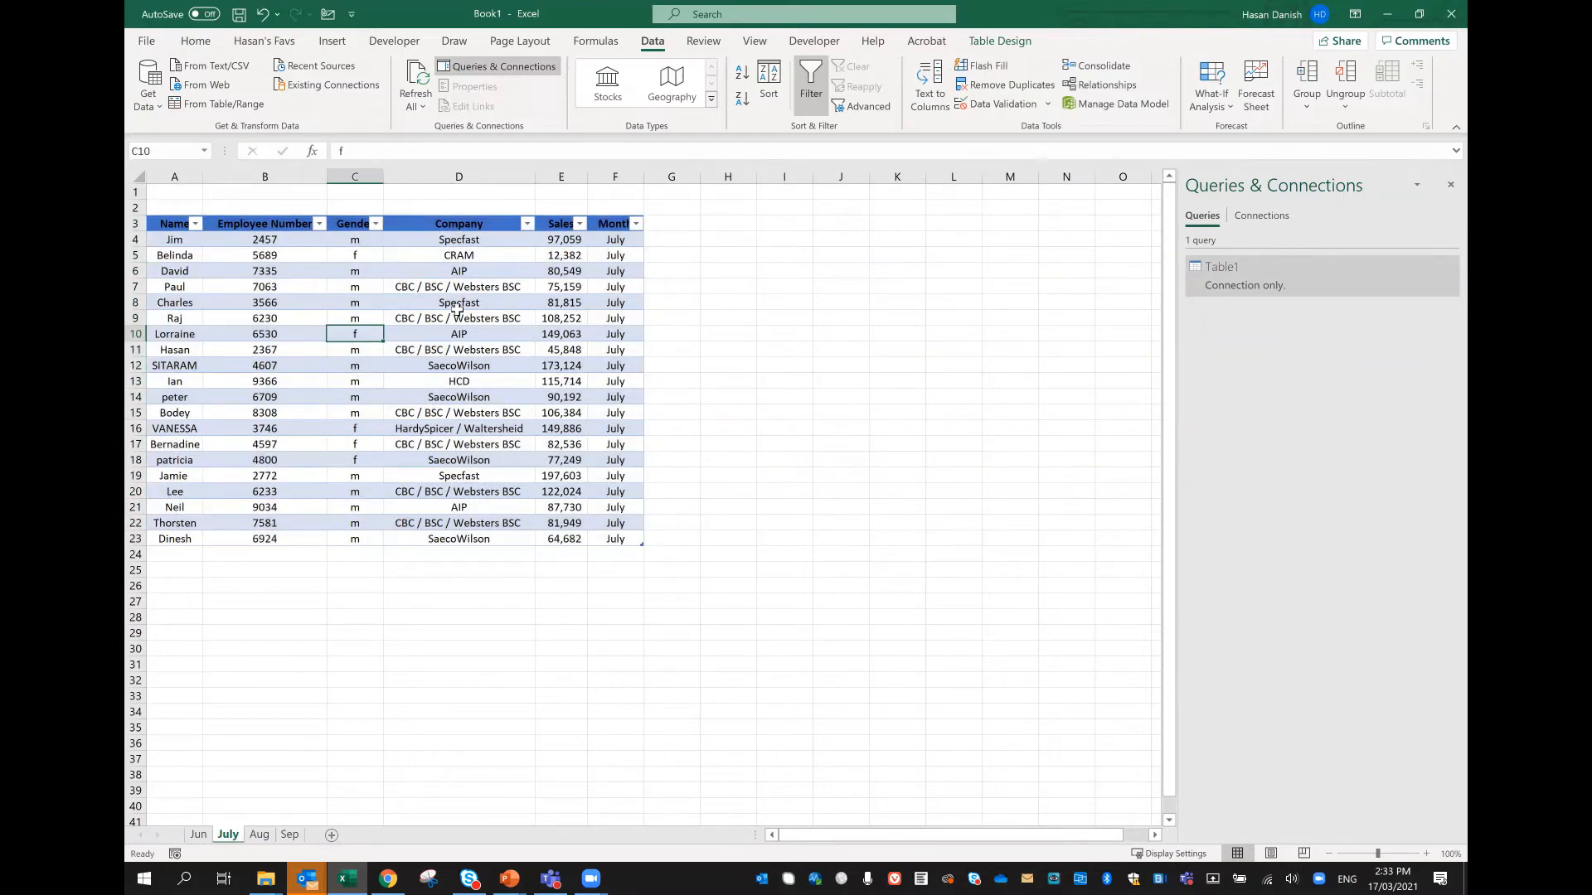
left_click(217, 105)
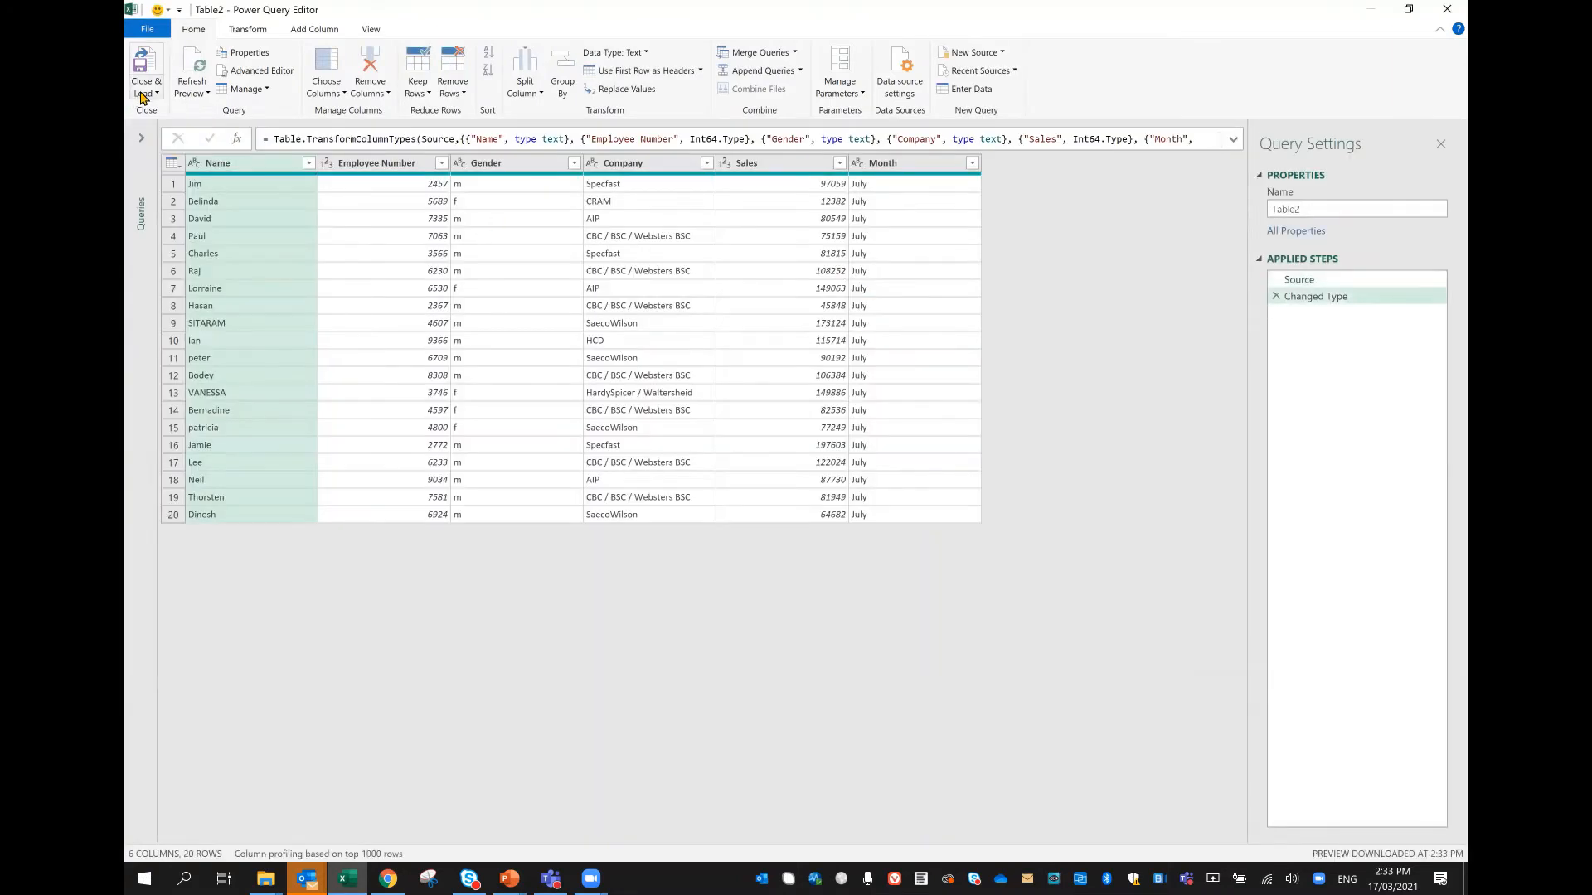
left_click(146, 93)
left_click(157, 130)
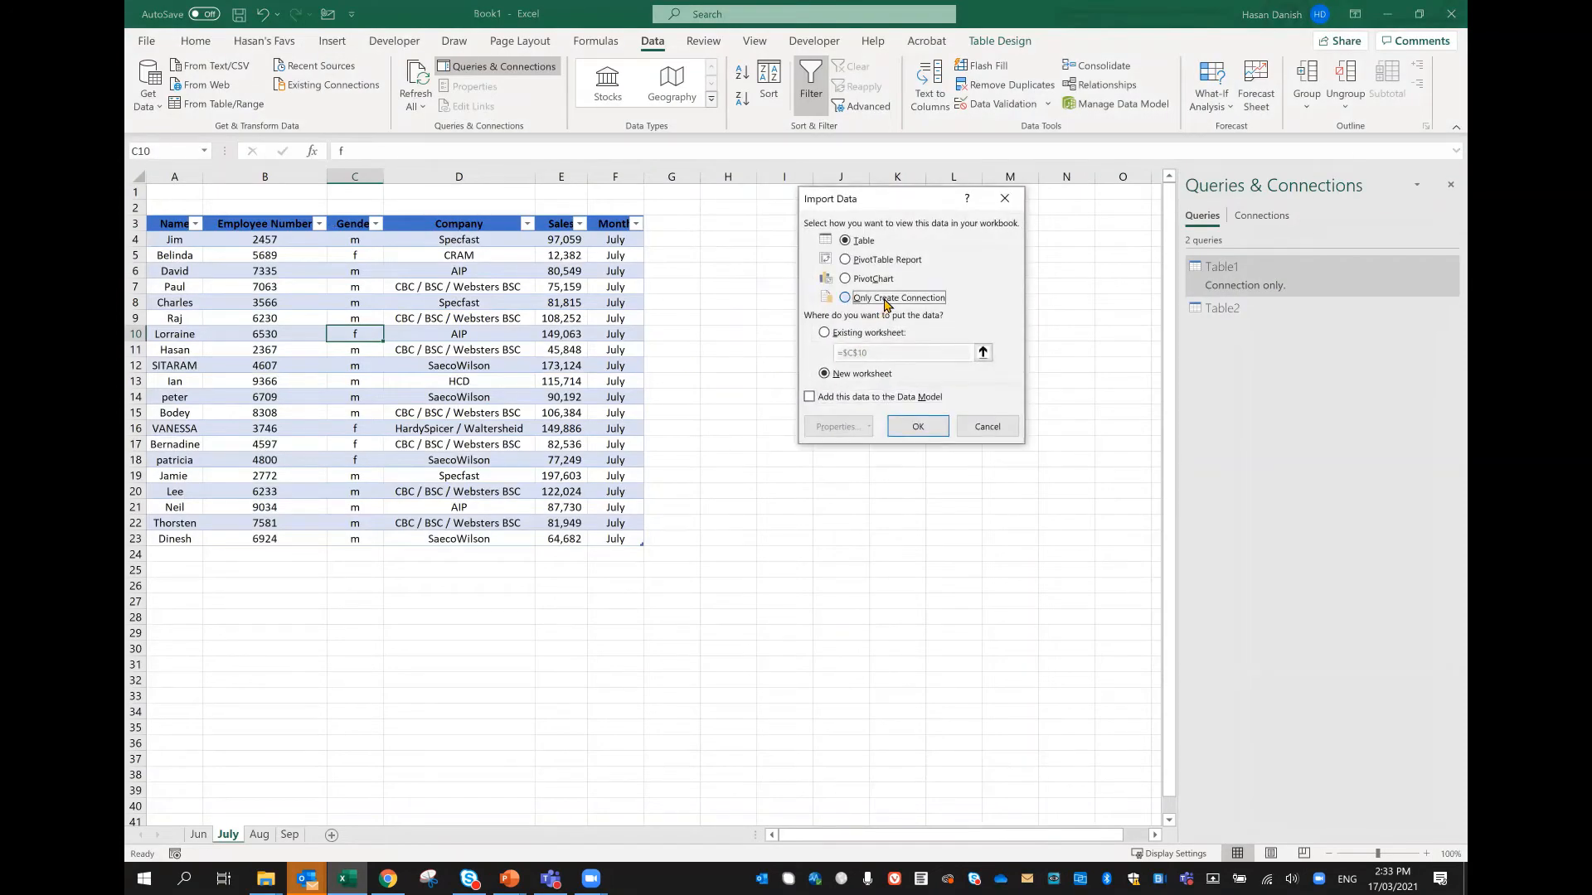
left_click(879, 298)
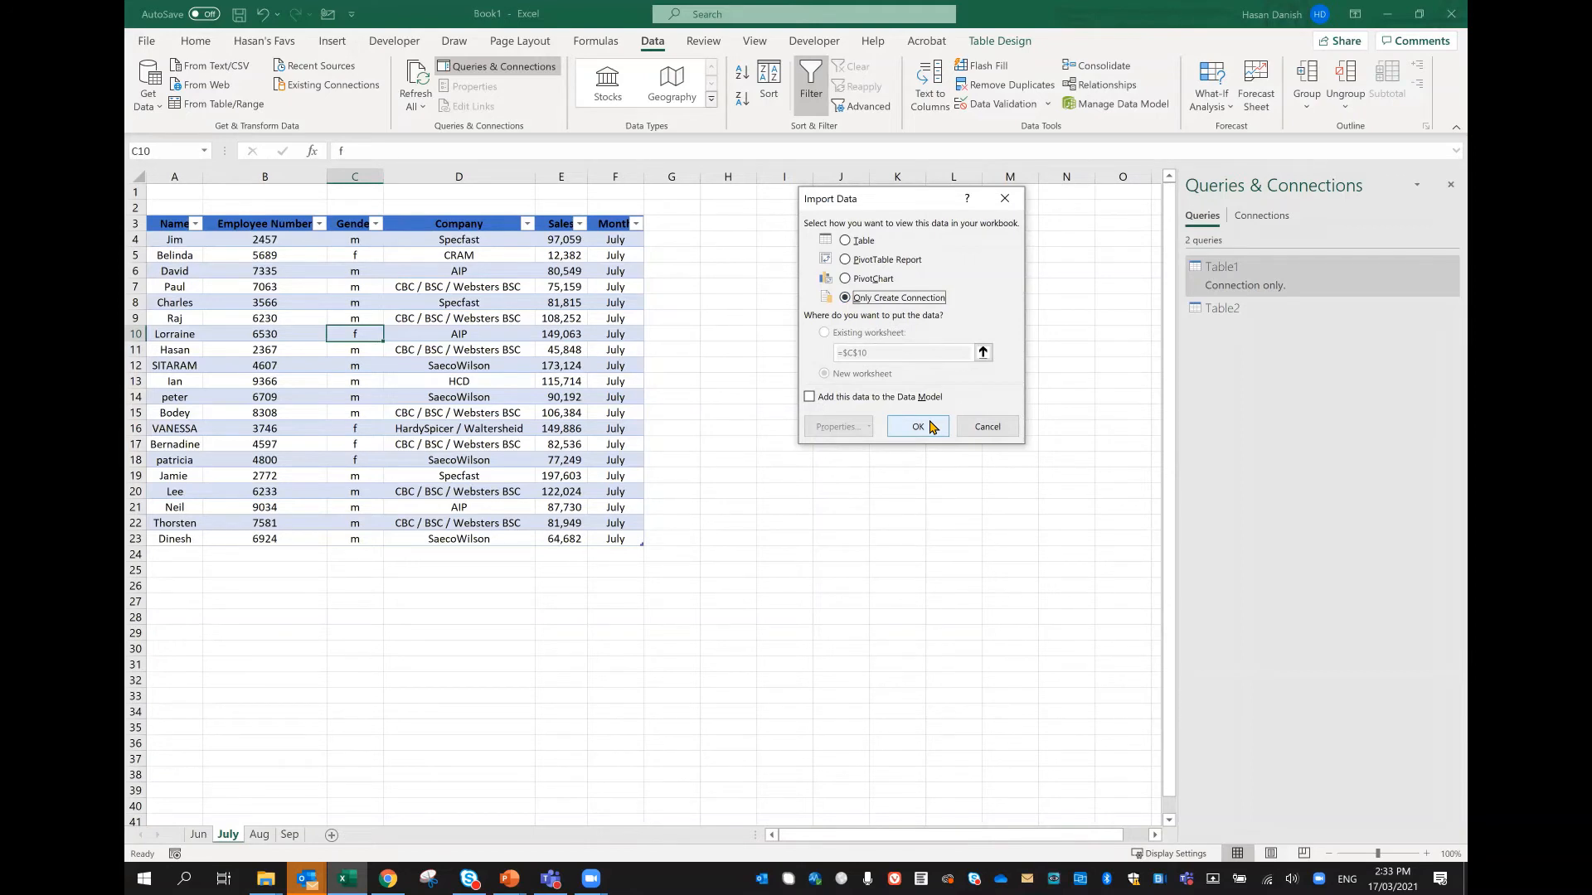
left_click(929, 426)
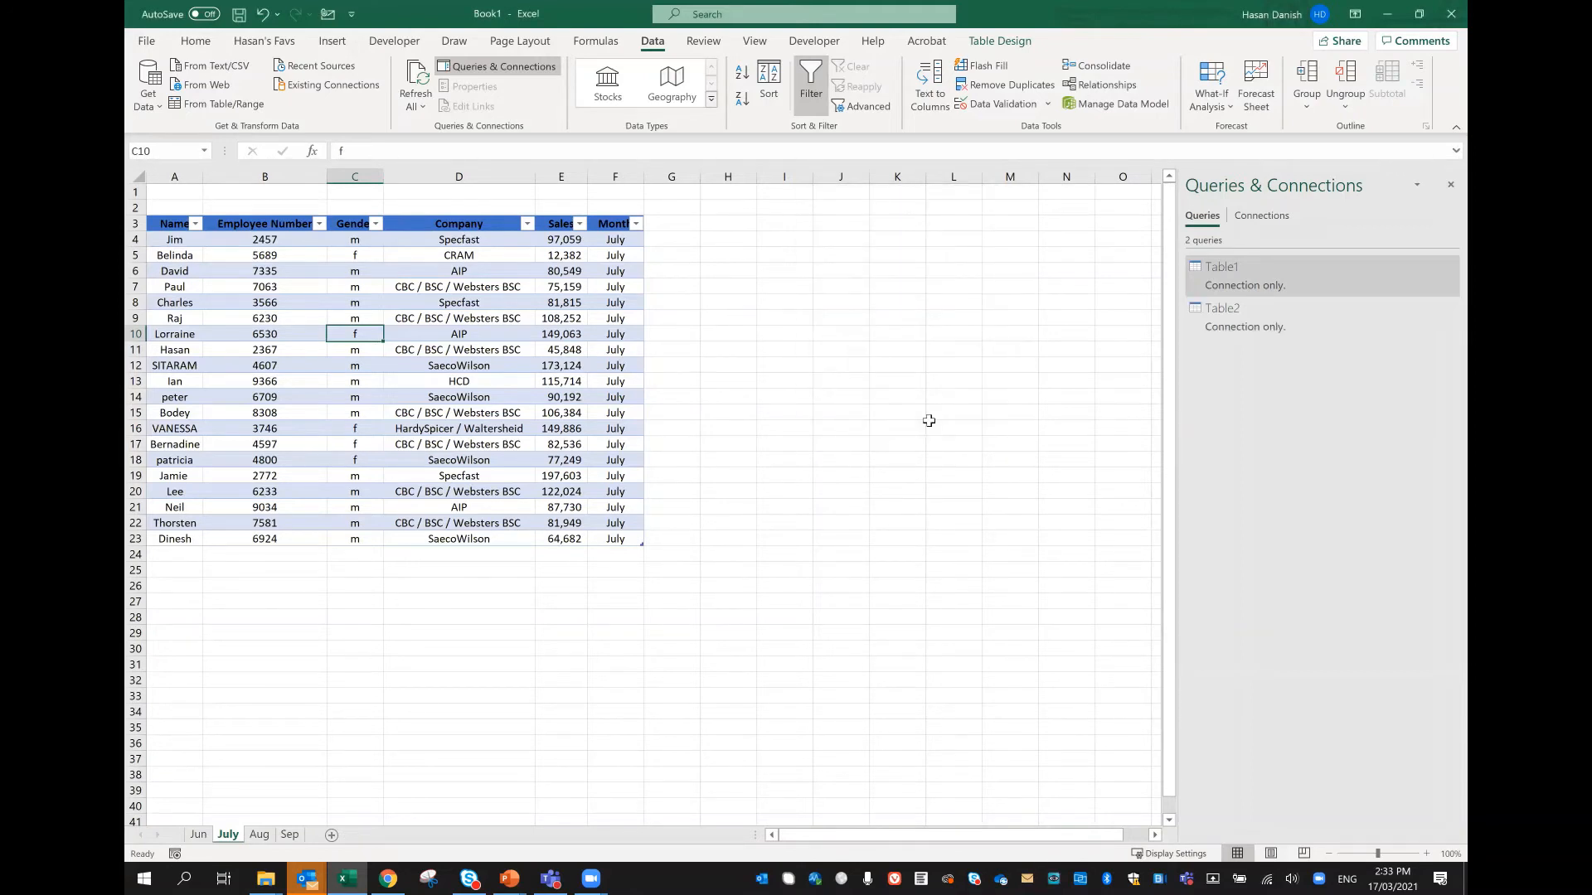
Step: Create a Power Query query from the Aug worksheet's table and load it with Only Create Connection
left_click(259, 835)
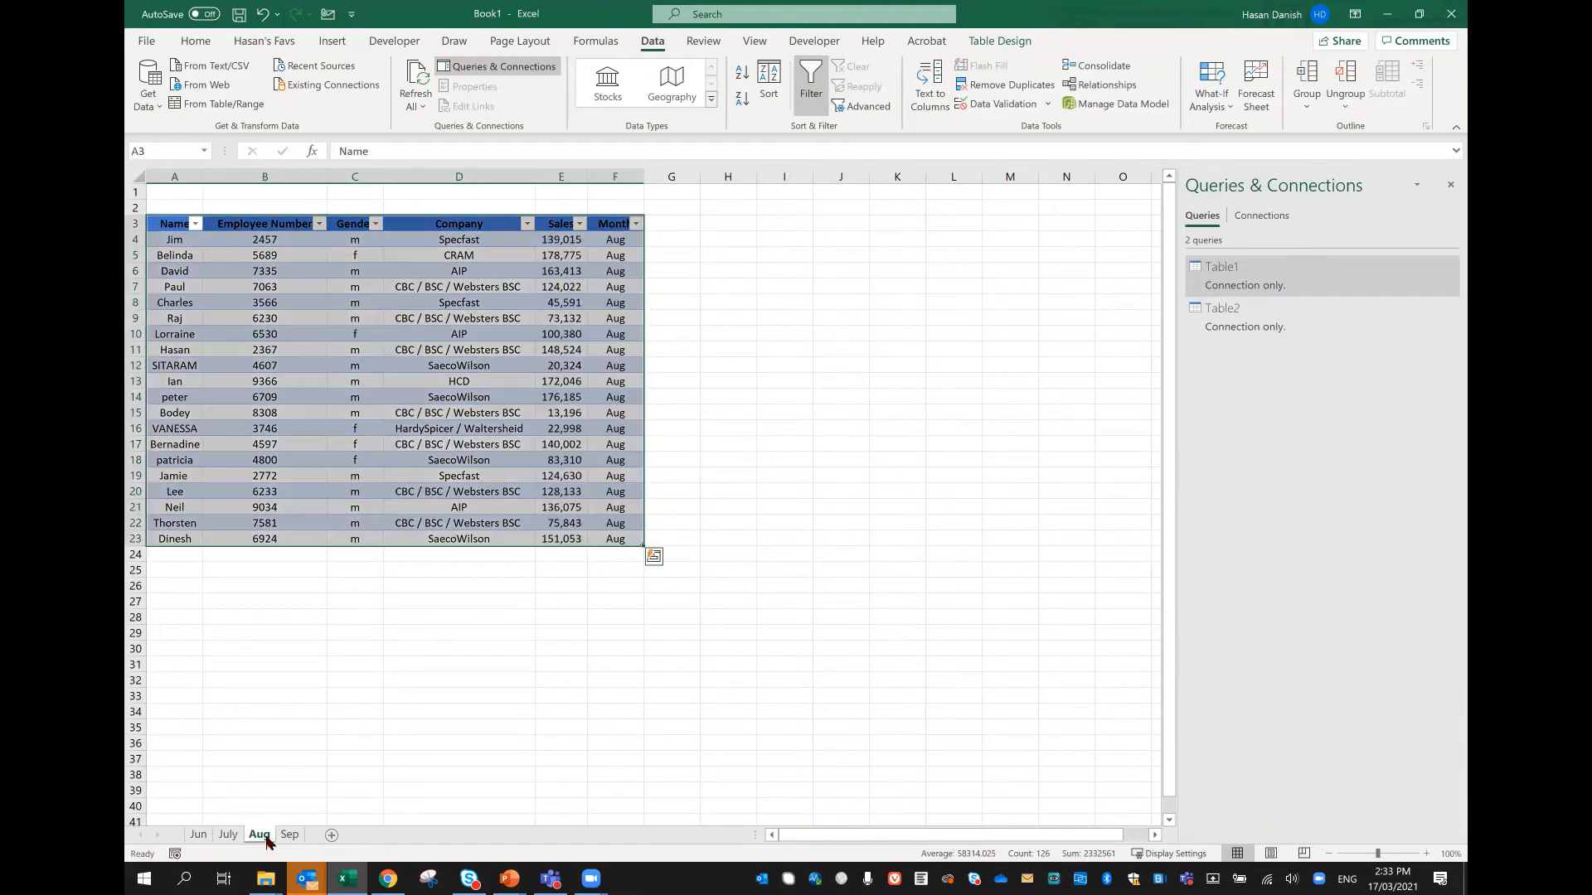
left_click(390, 378)
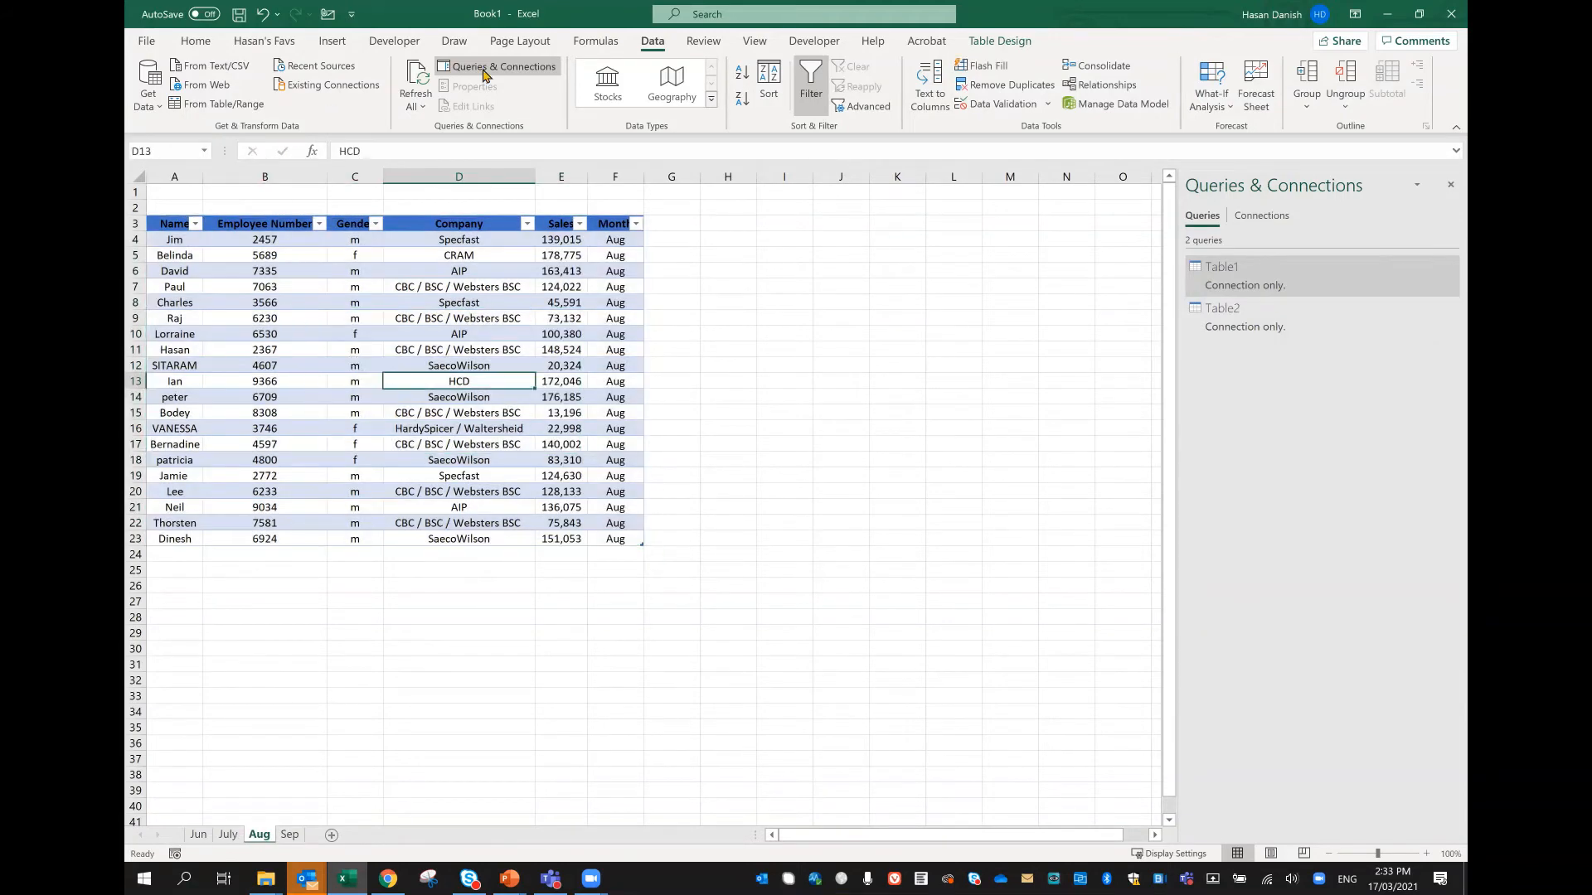
left_click(221, 108)
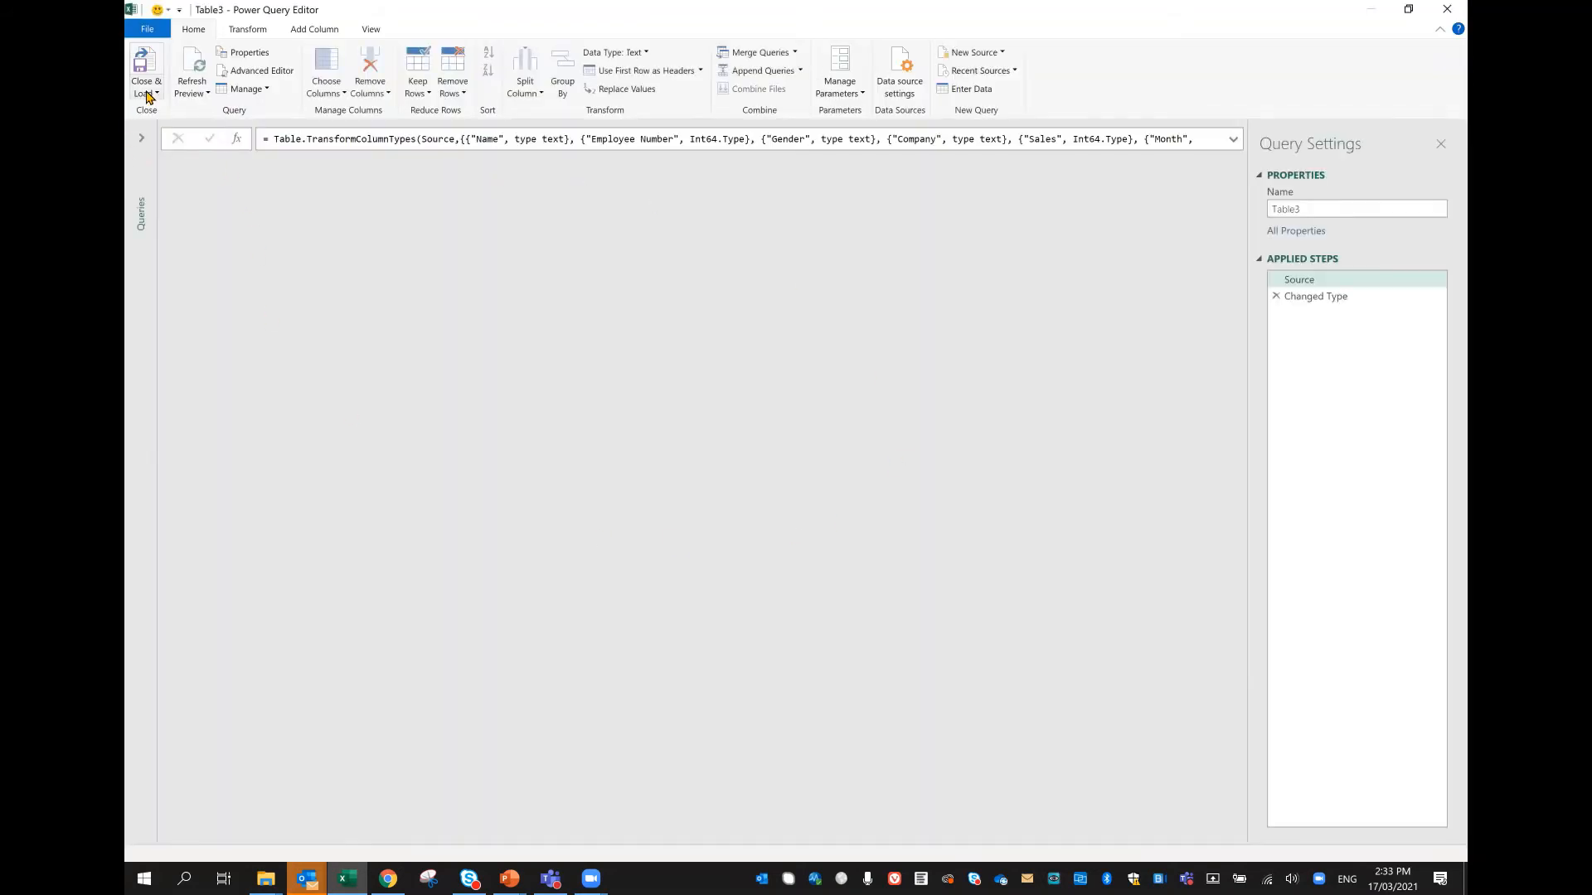
left_click(149, 94)
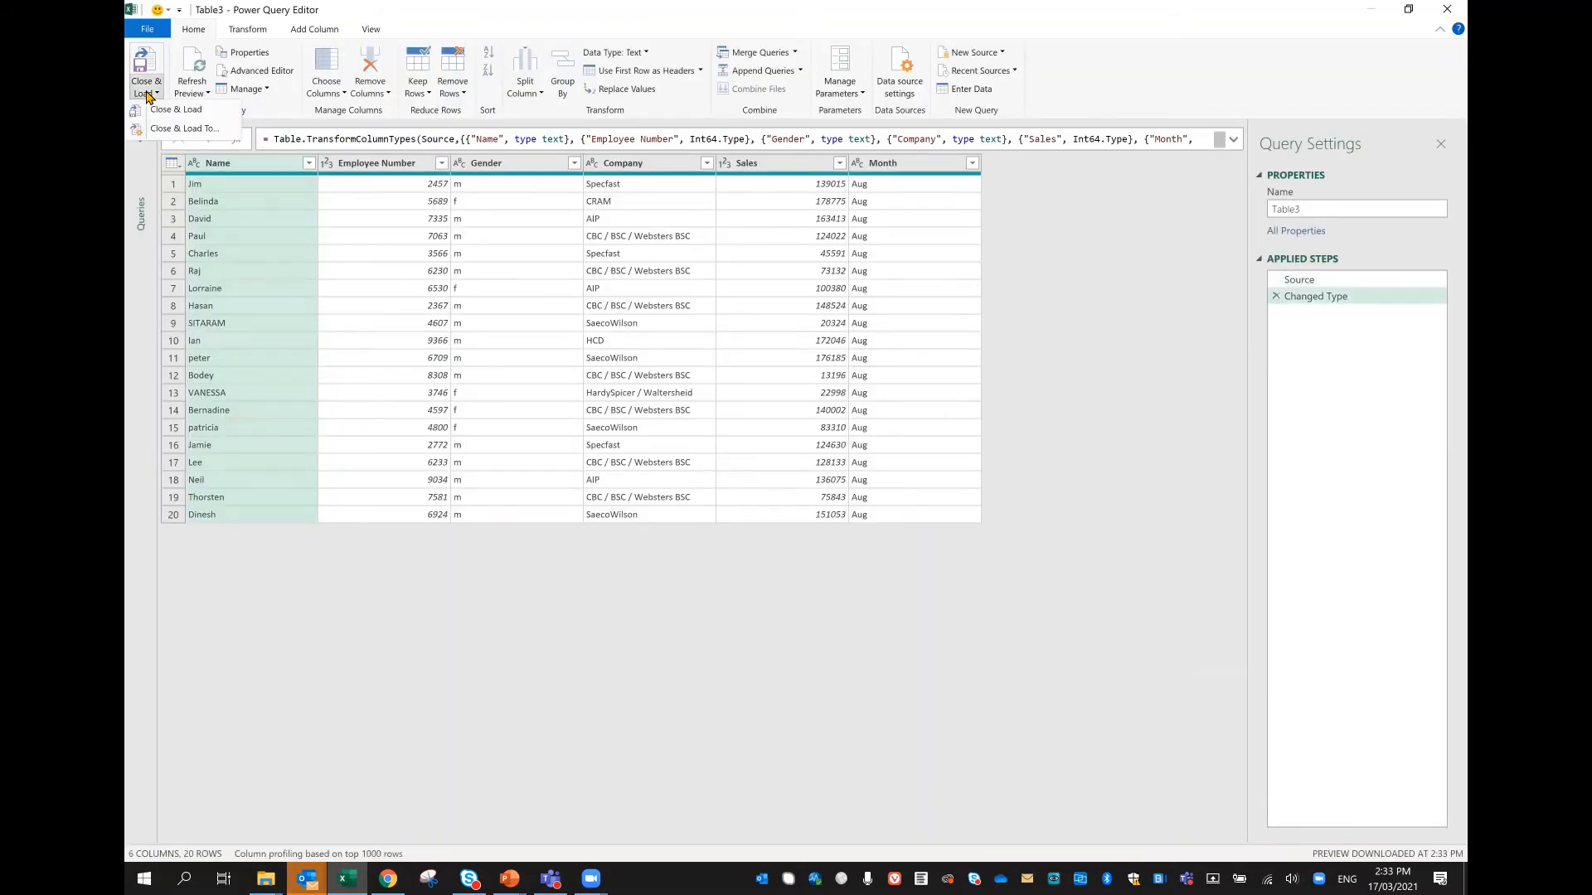
left_click(178, 128)
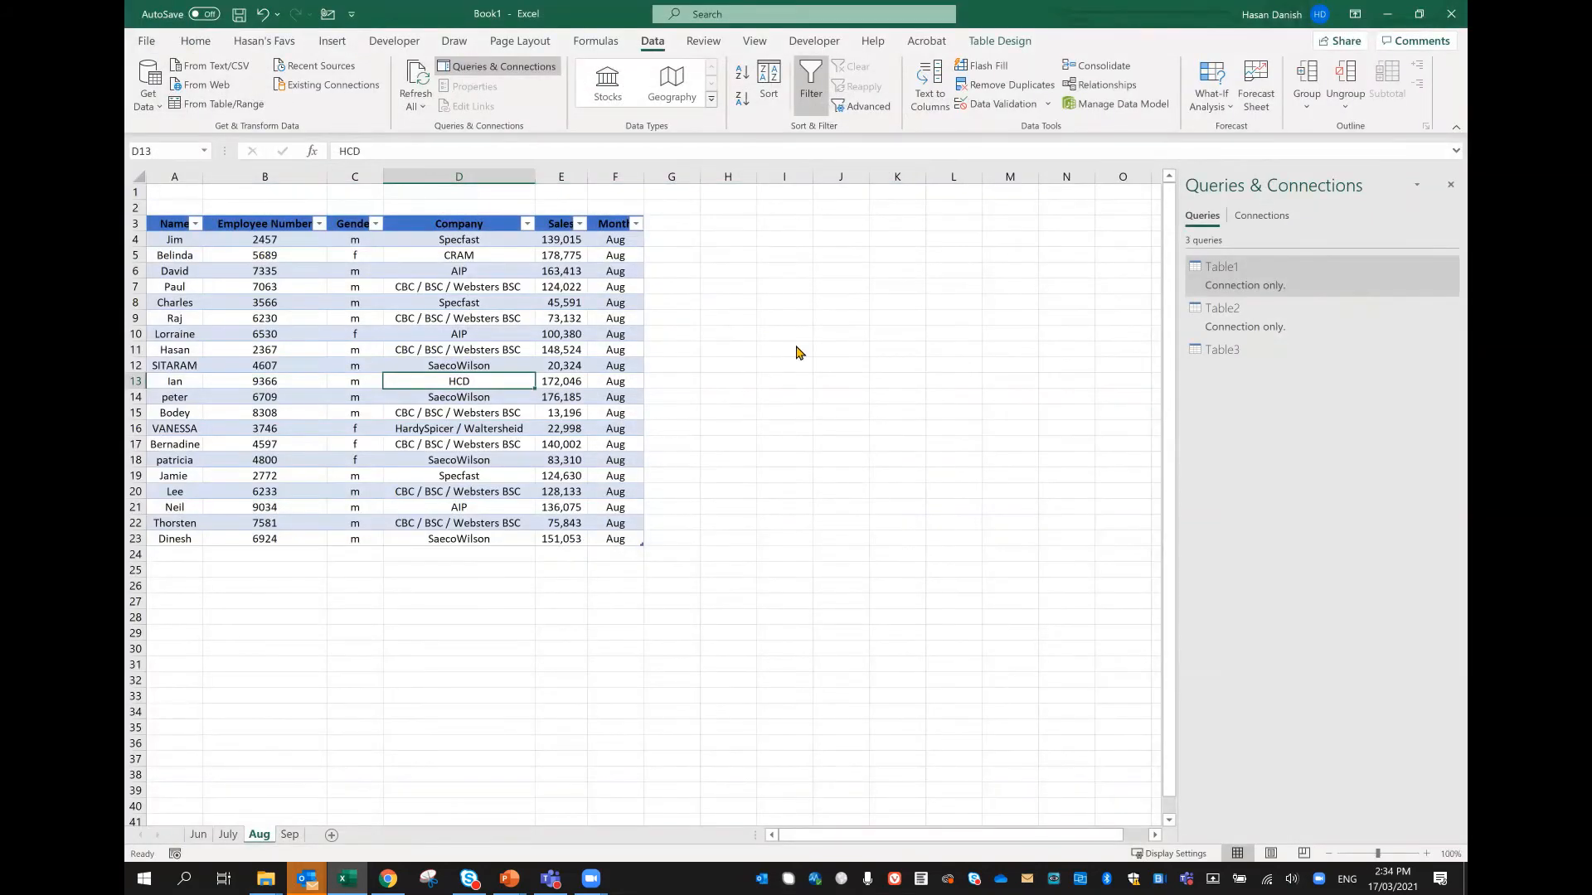
left_click(864, 299)
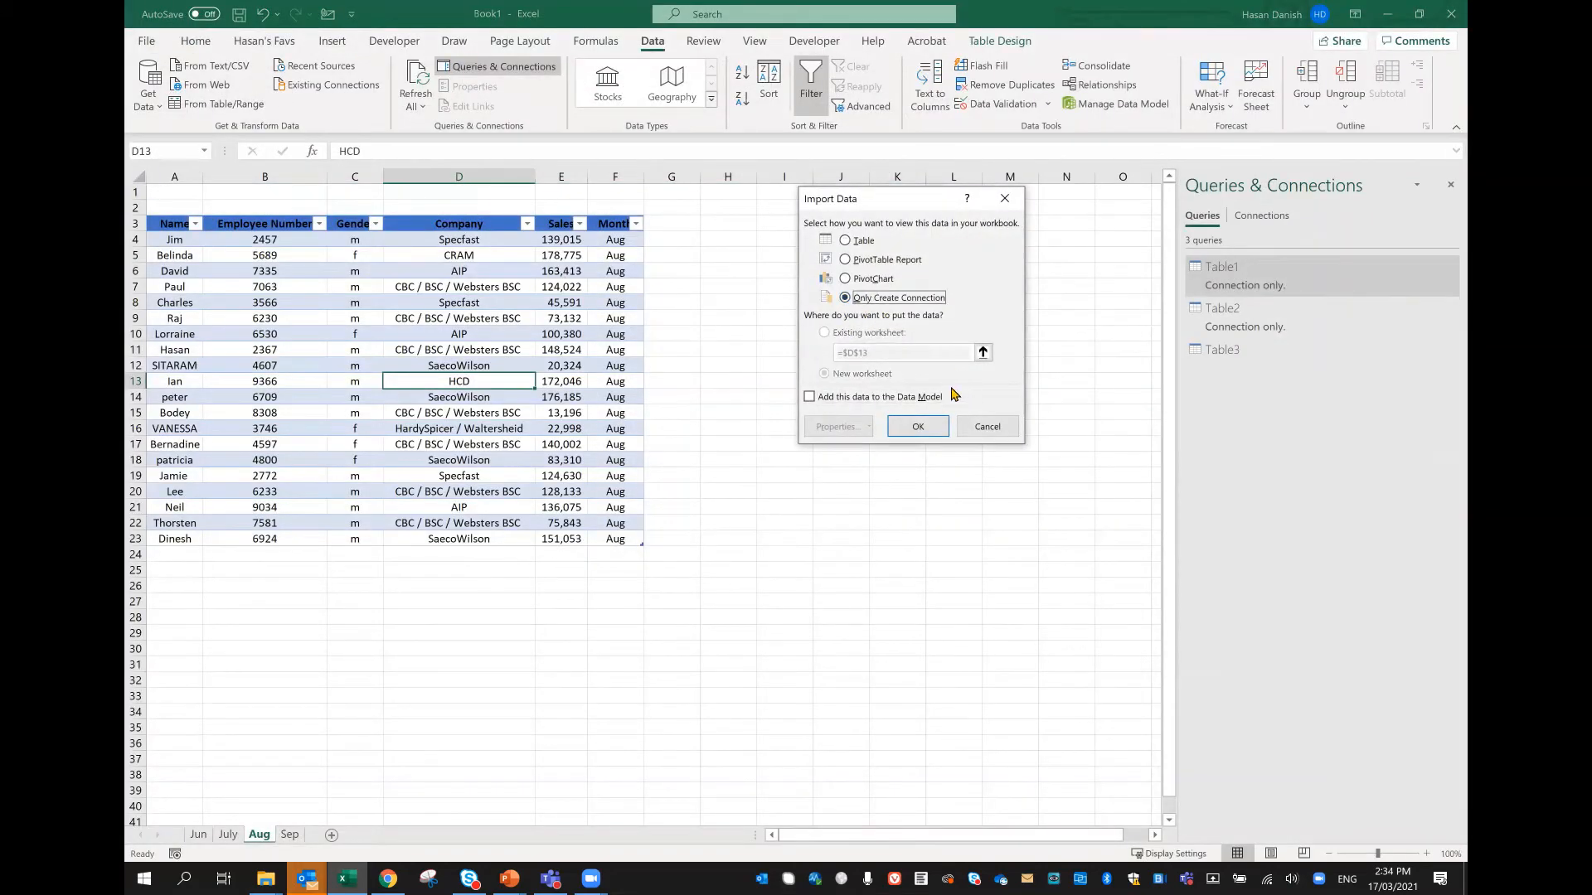
left_click(918, 426)
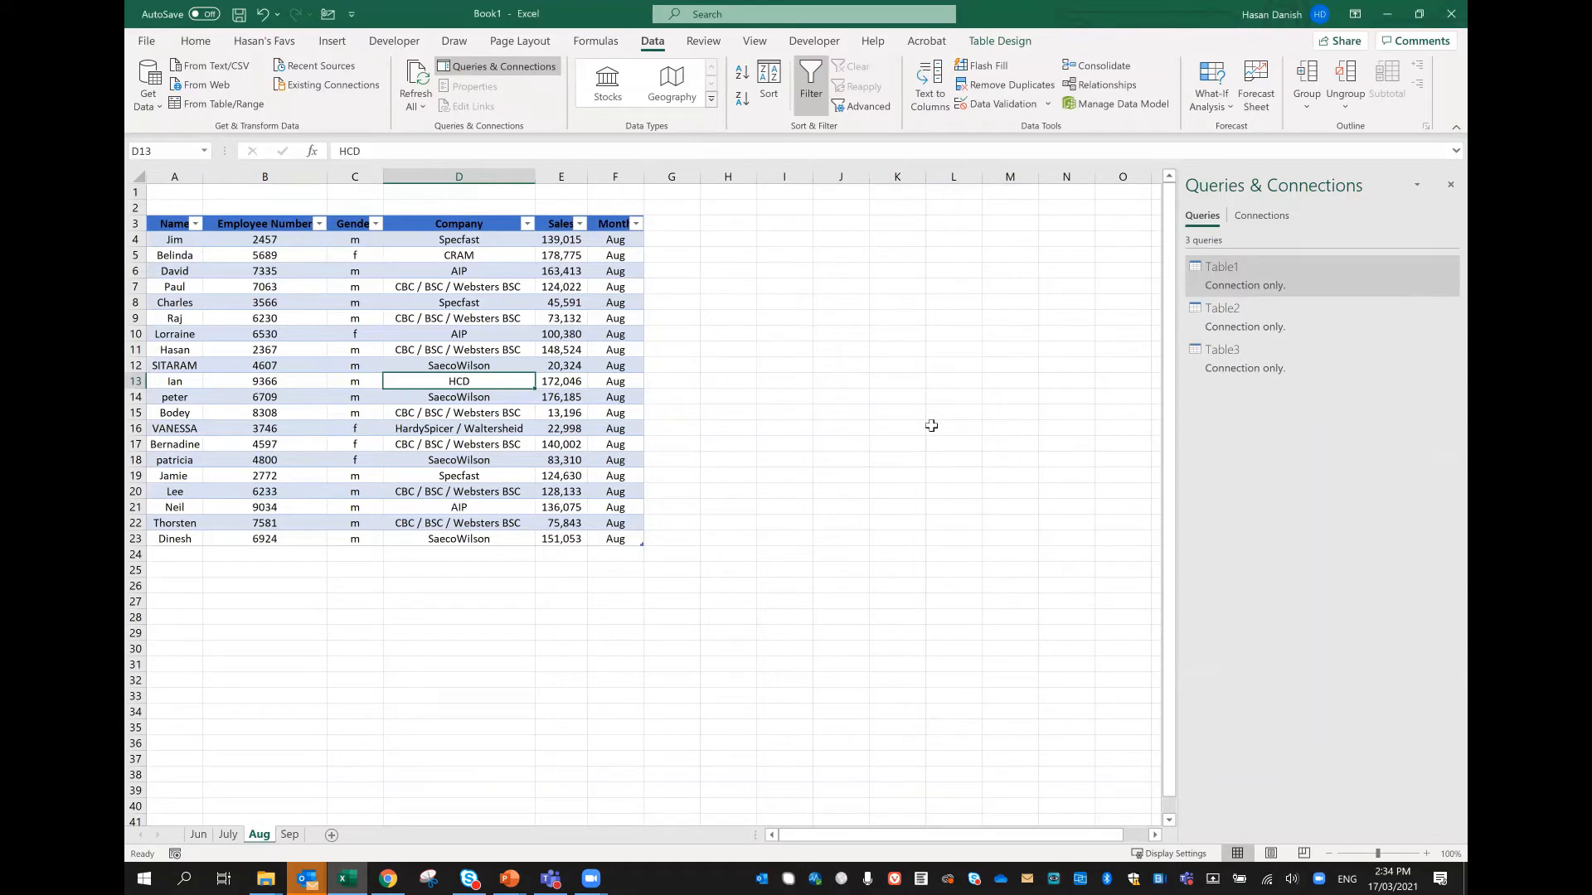
Step: Create a Power Query query from the Sep worksheet's table and load it with Only Create Connection
left_click(290, 835)
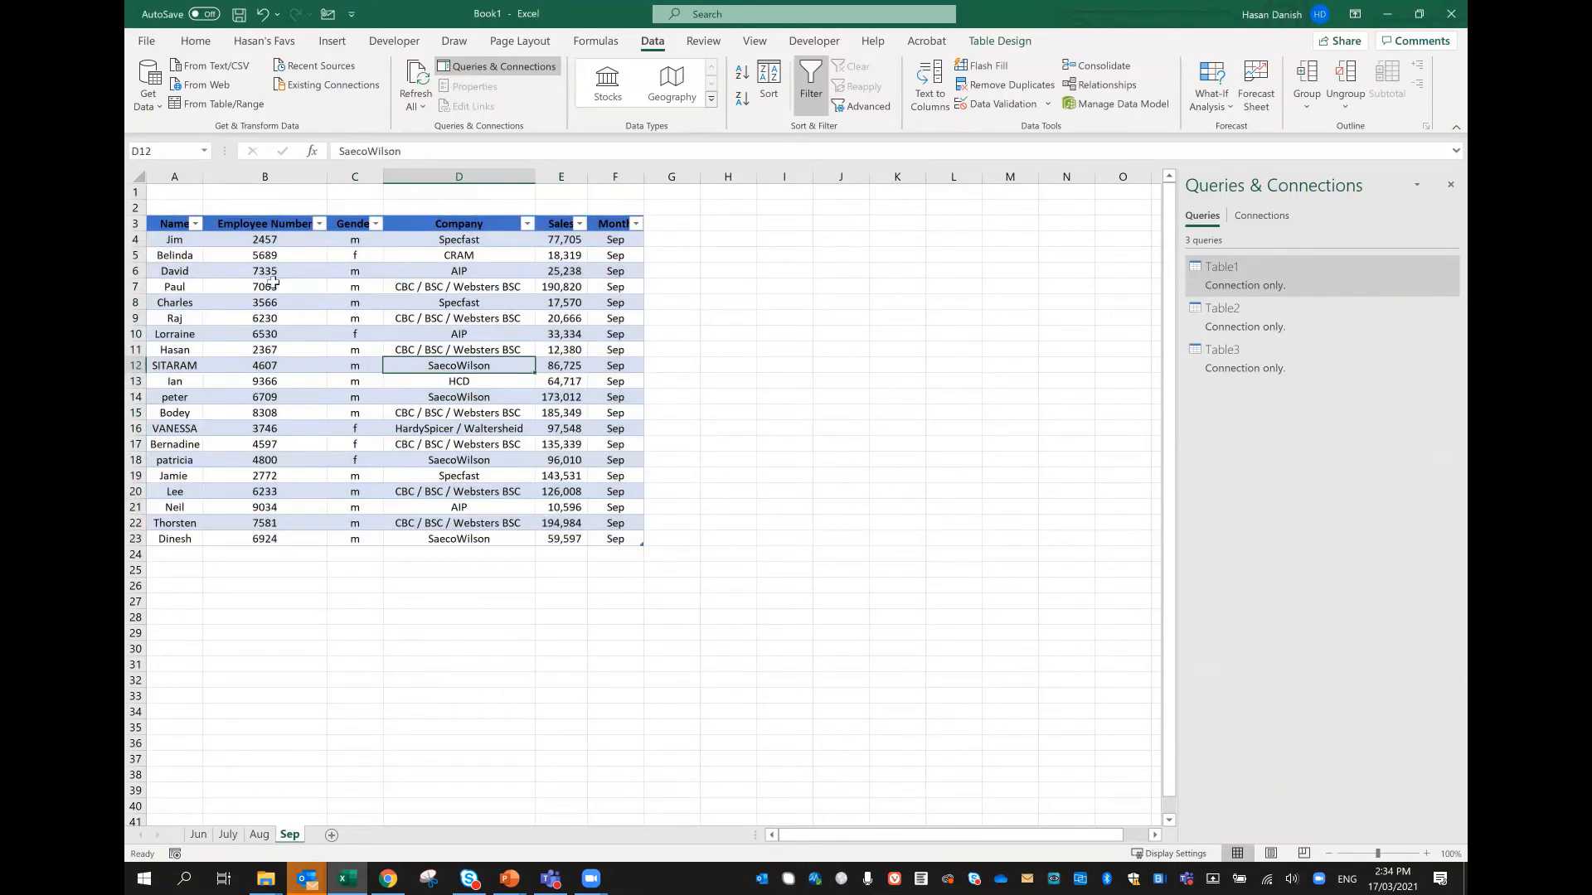
left_click(224, 103)
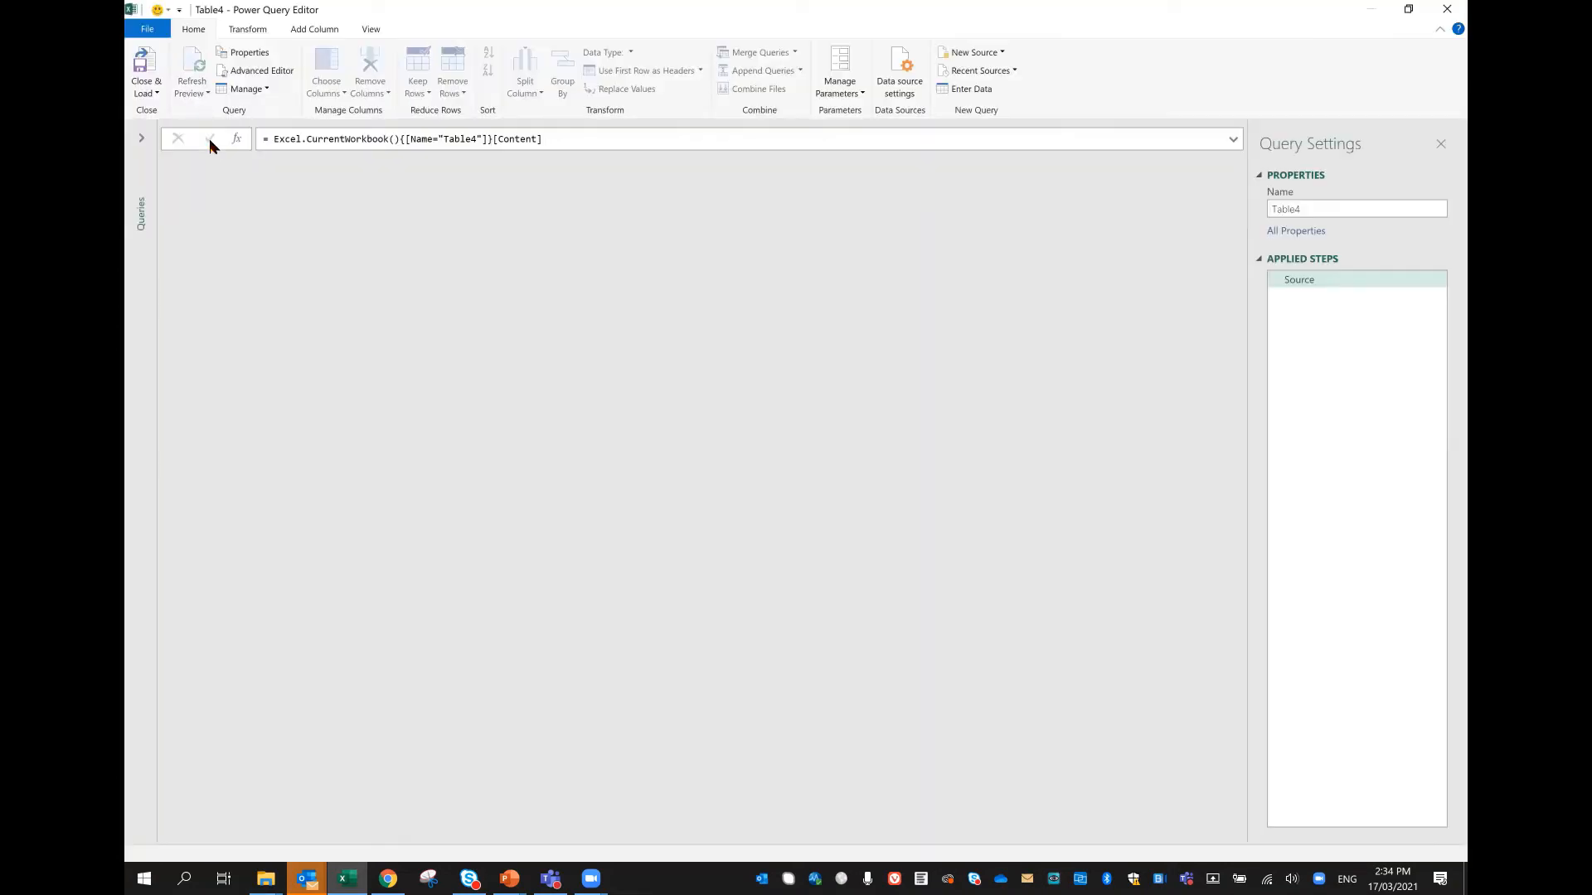
left_click(146, 91)
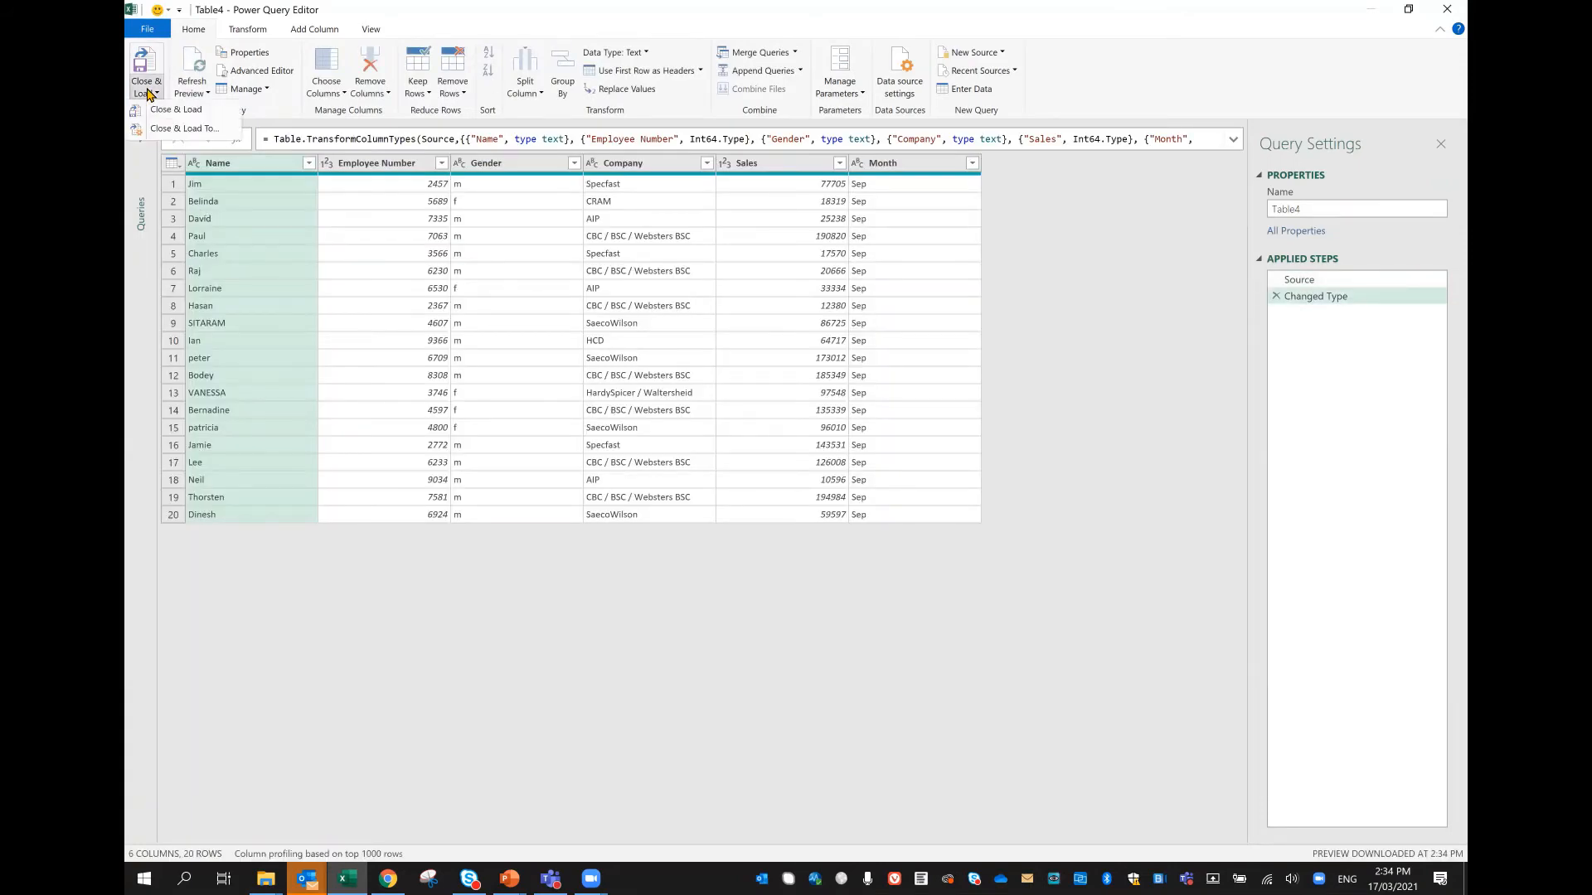
left_click(174, 128)
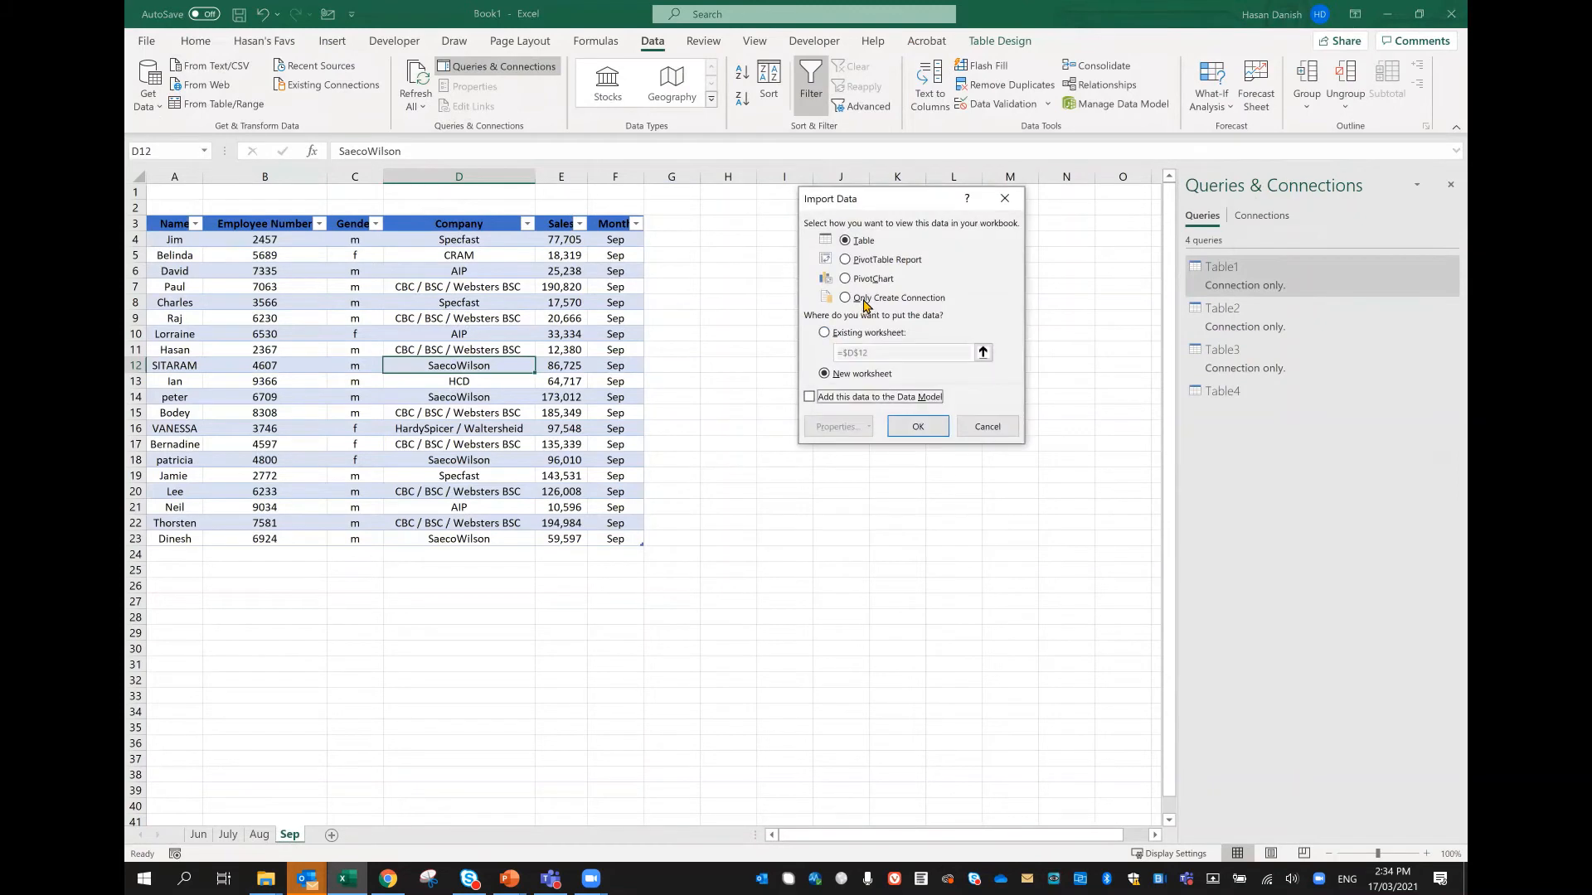
left_click(863, 299)
left_click(921, 427)
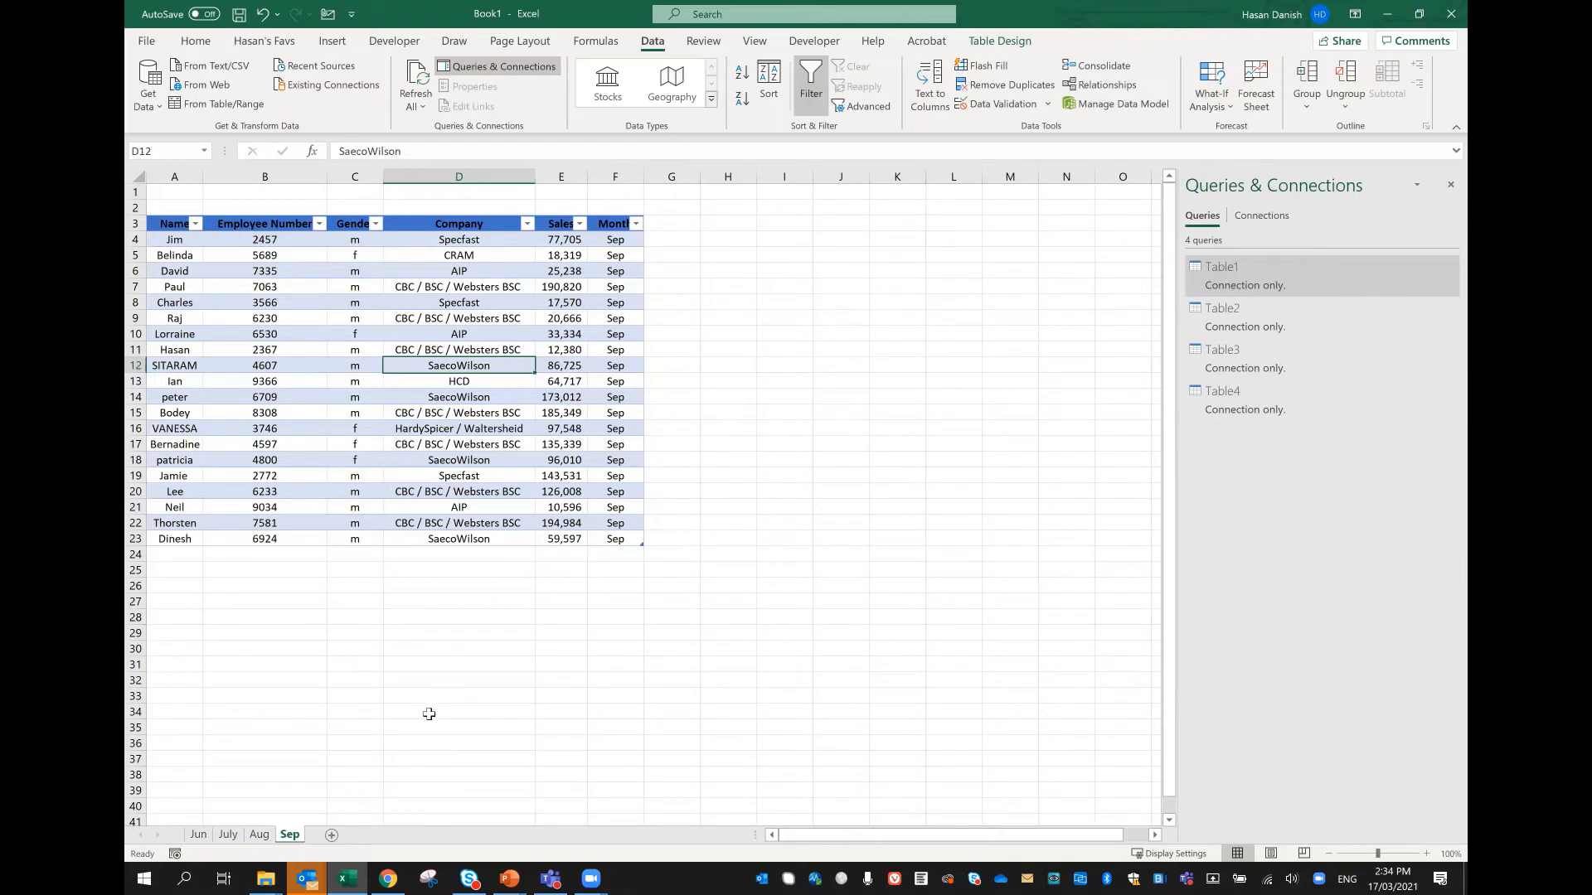
Step: Add a new worksheet after Sep and start an Append query to combine the existing queries
left_click(331, 836)
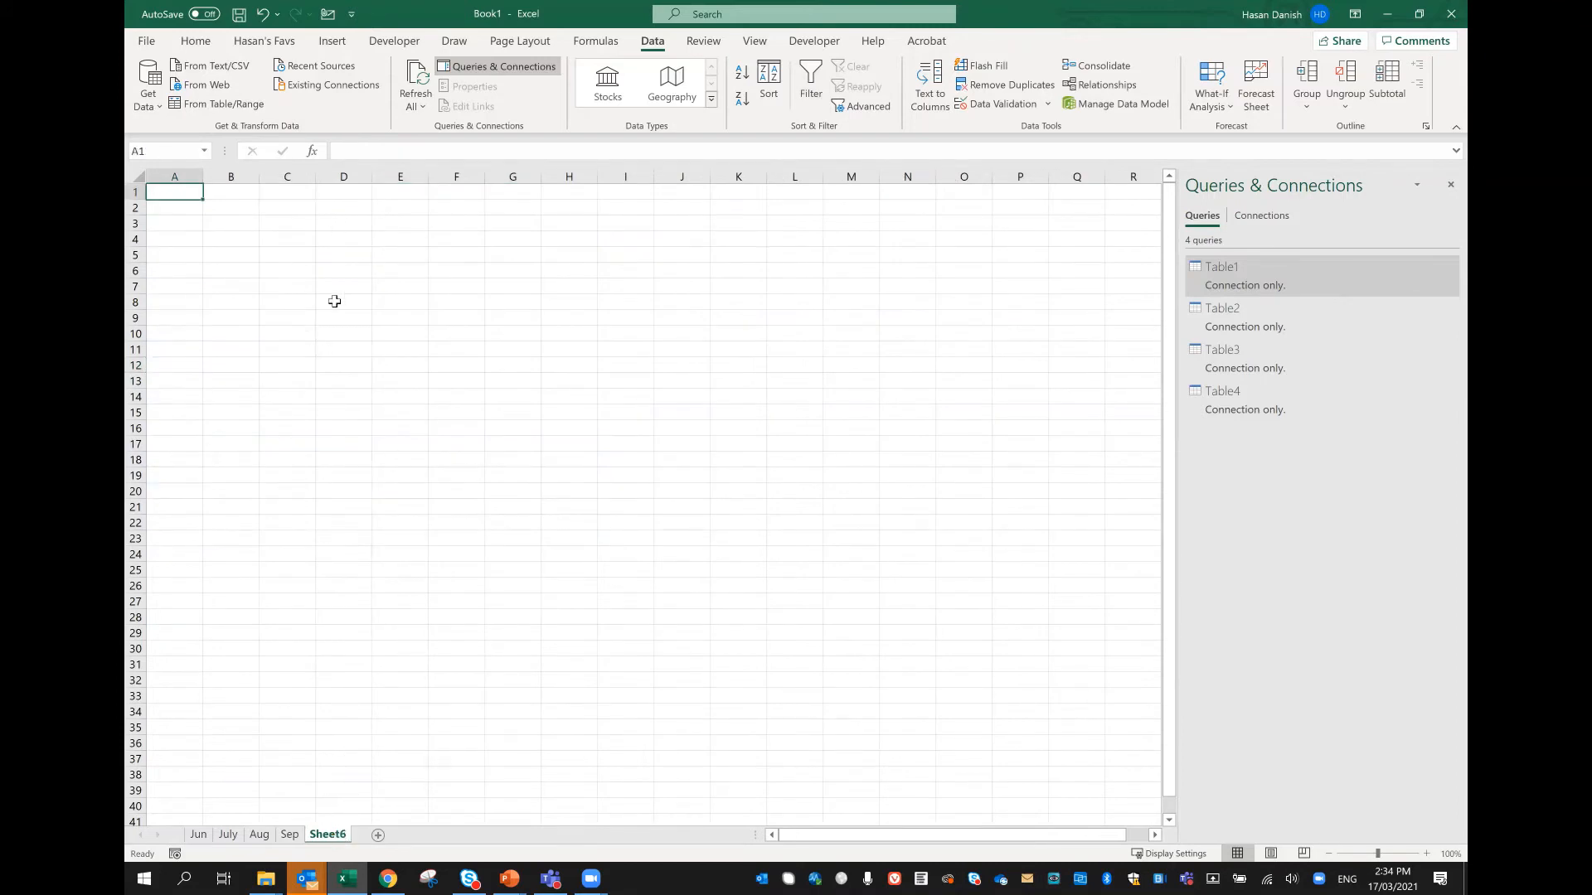
left_click(149, 95)
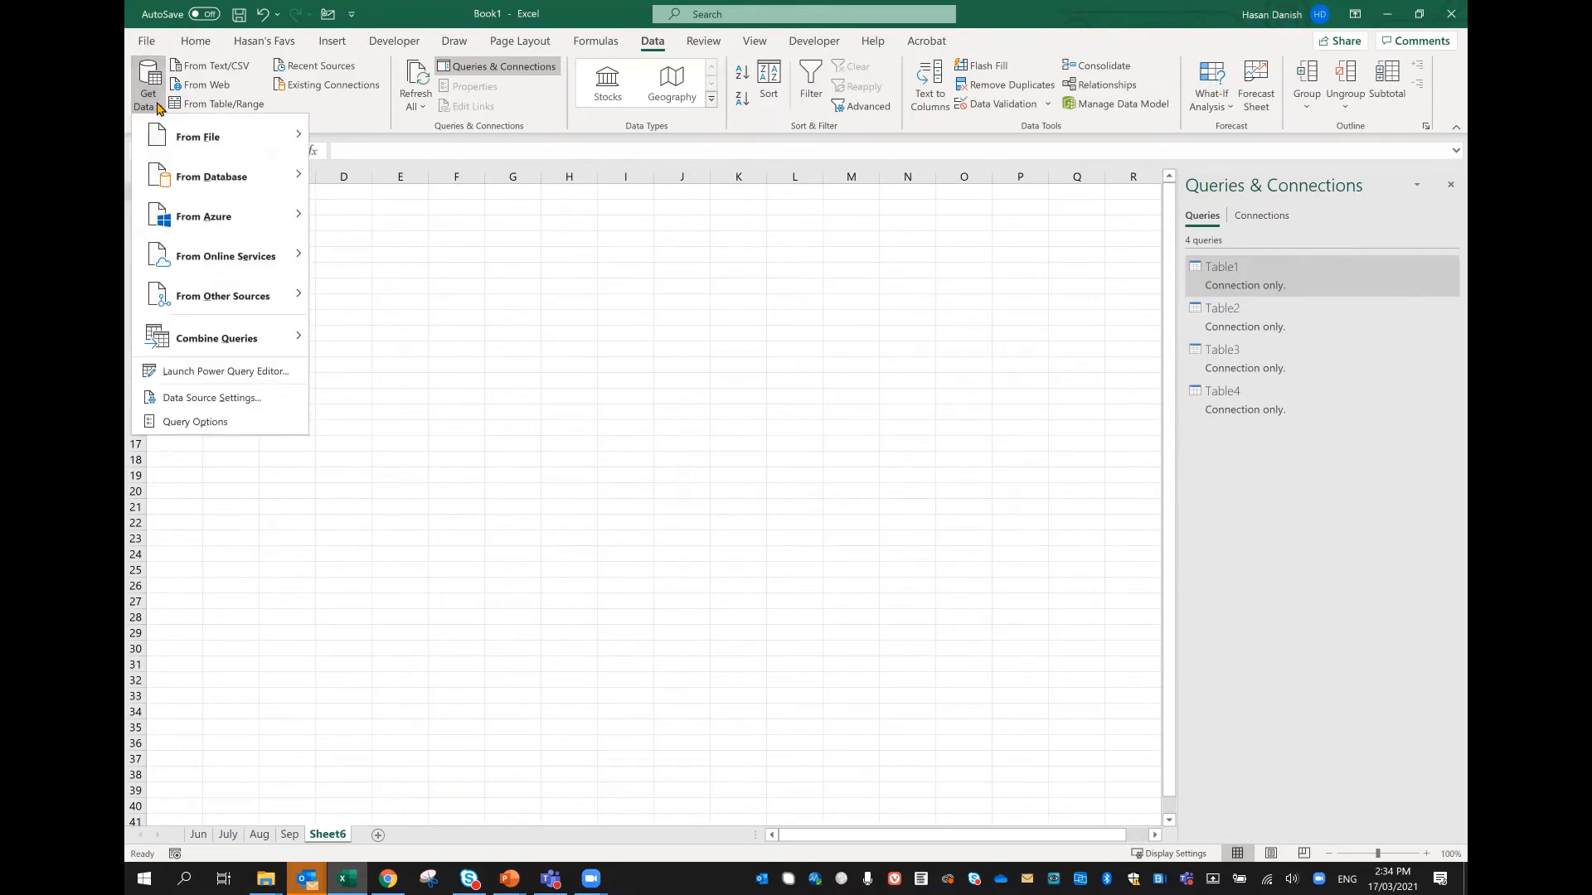
mouse_move(230, 351)
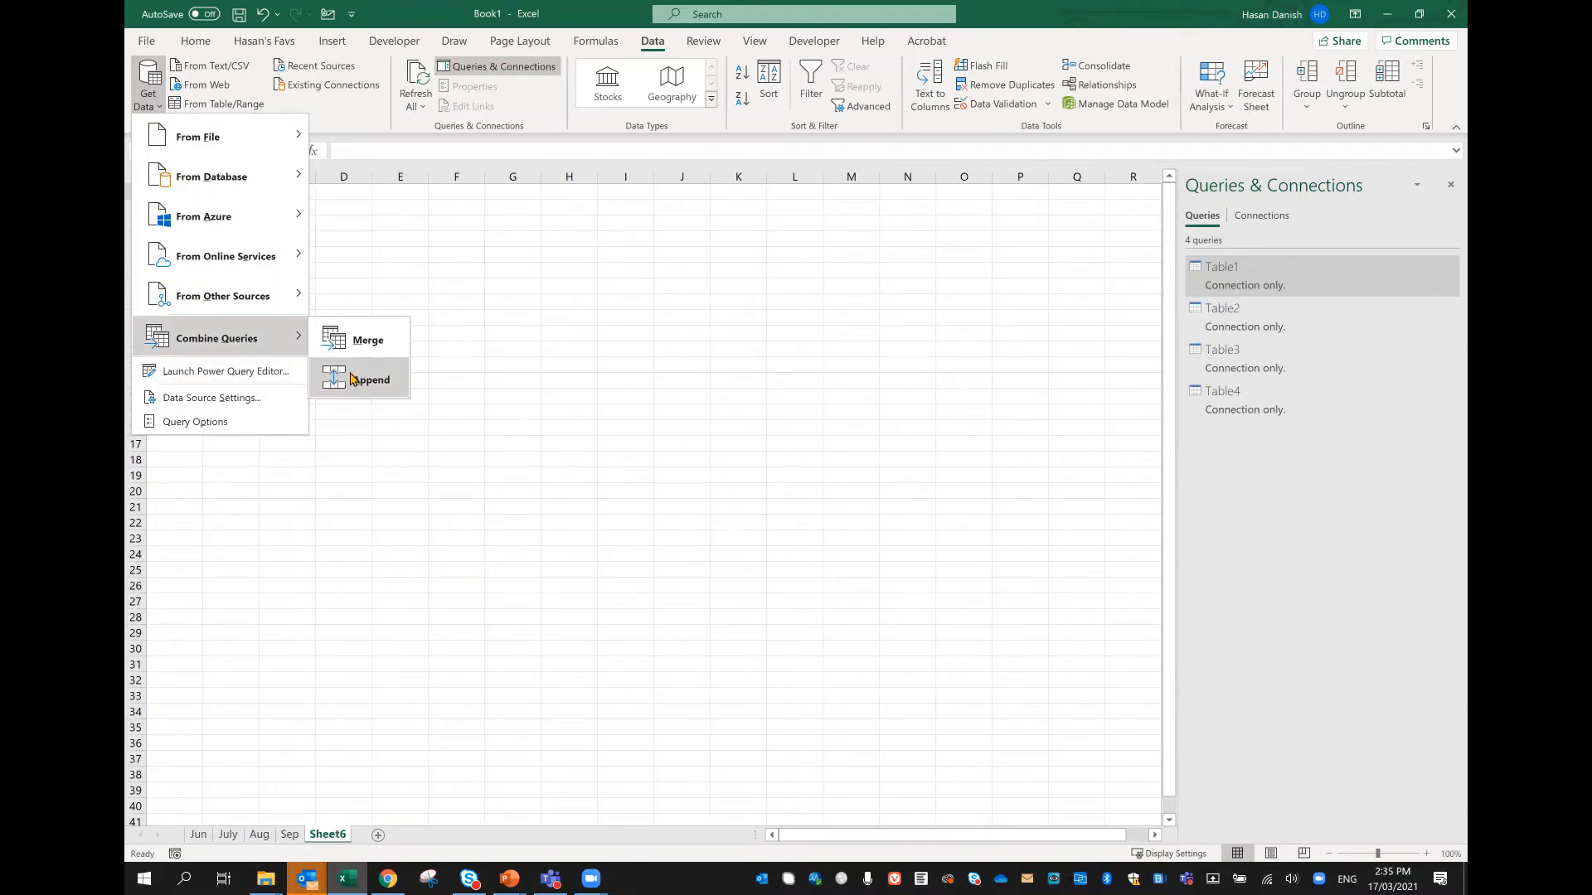
left_click(353, 378)
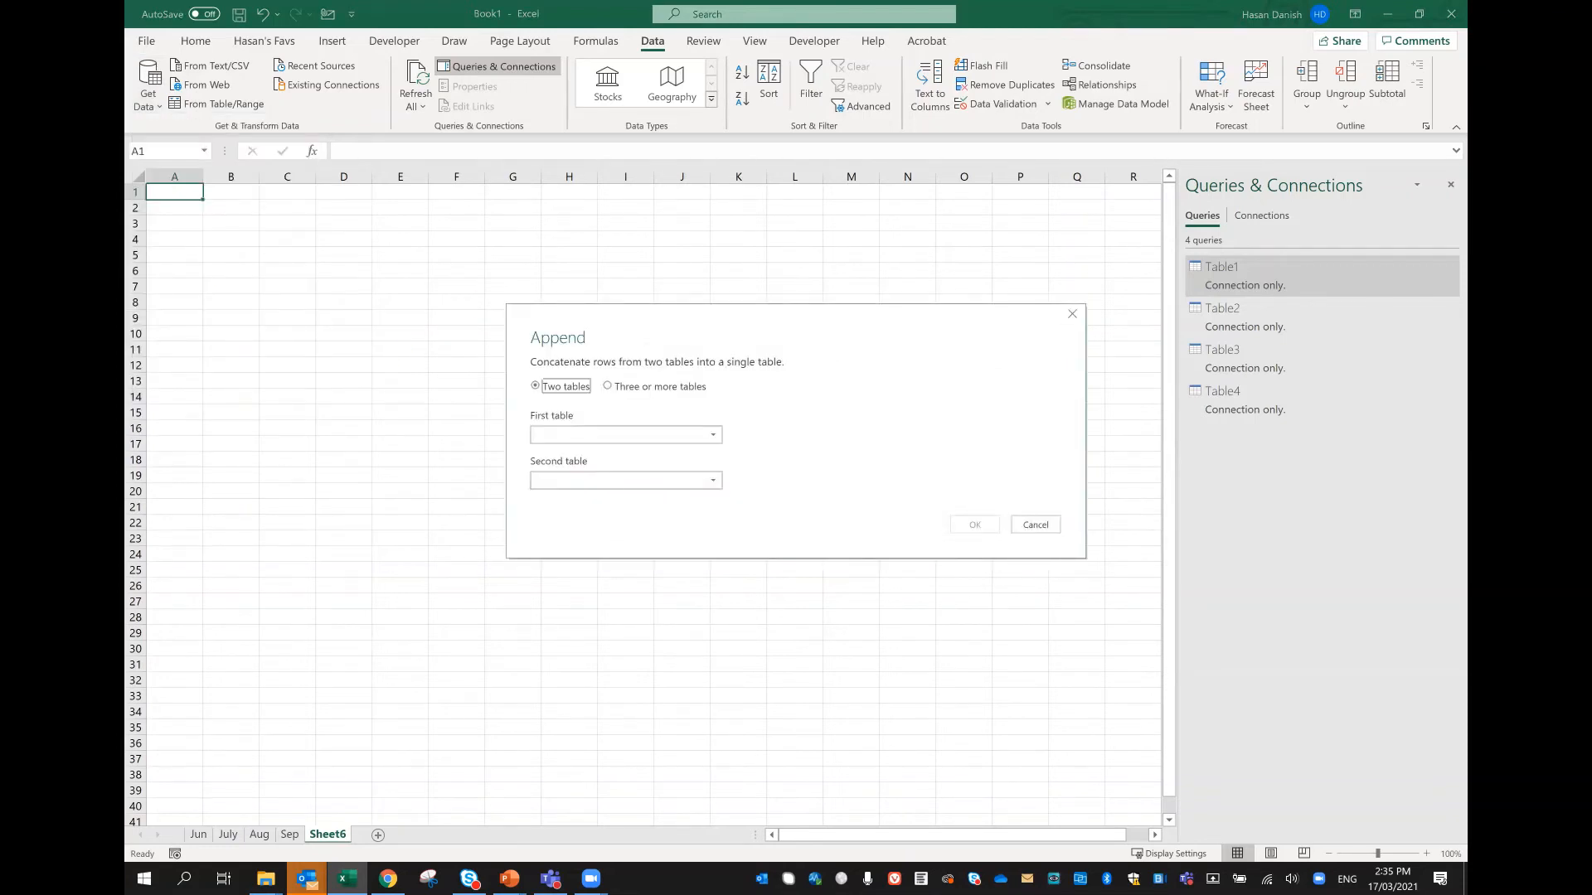
Step: Append three or more tables by adding Table1, Table2, Table3 and Table4, in that order, as the tables to append
left_click(623, 388)
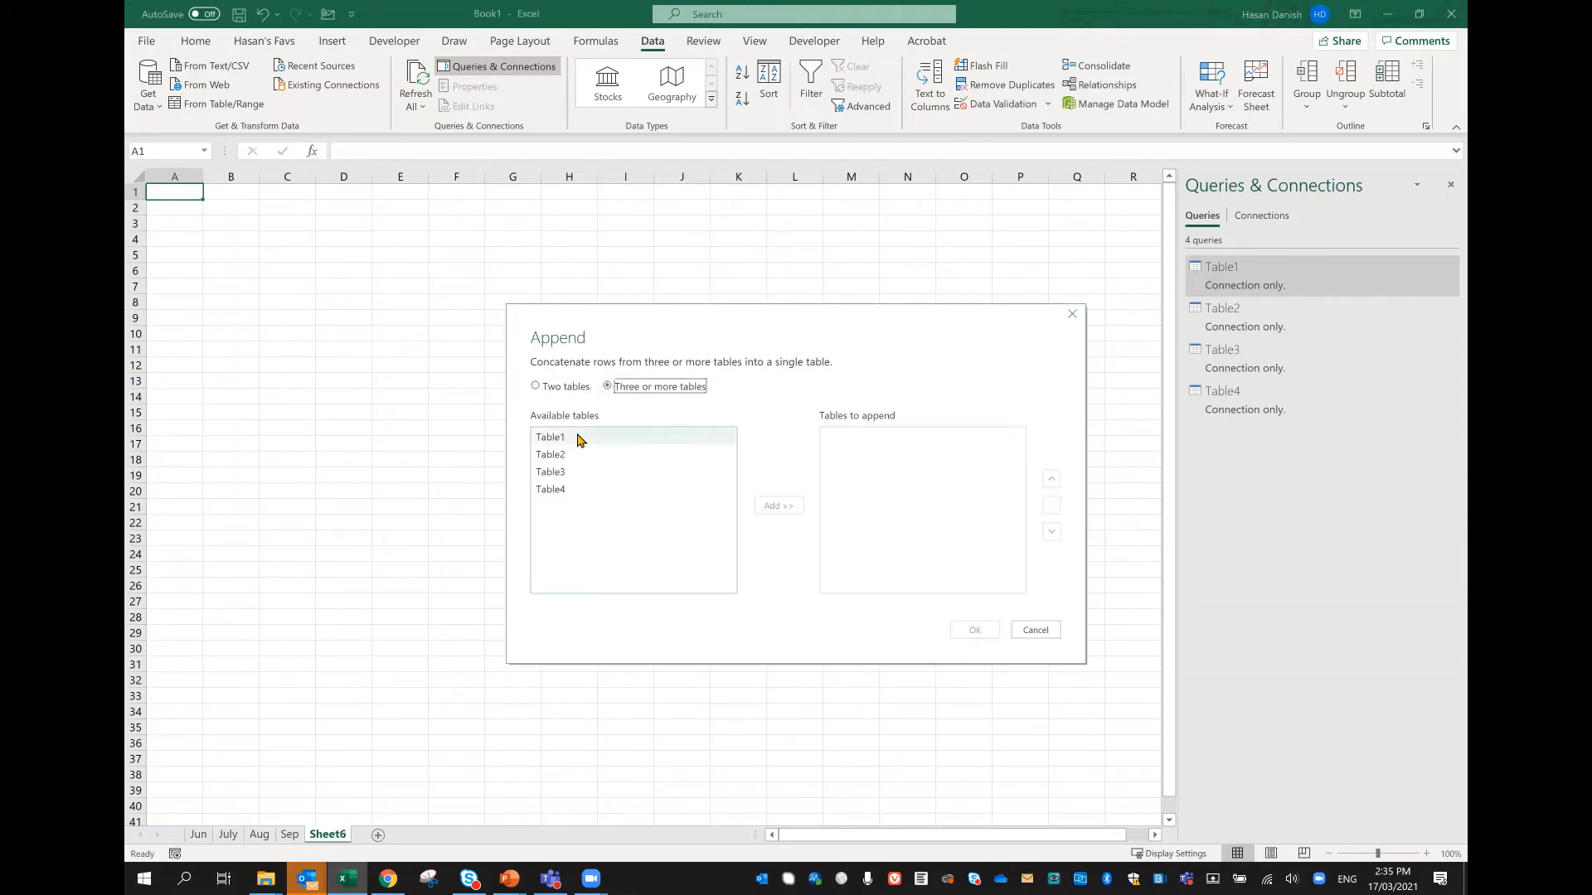
left_click(572, 439)
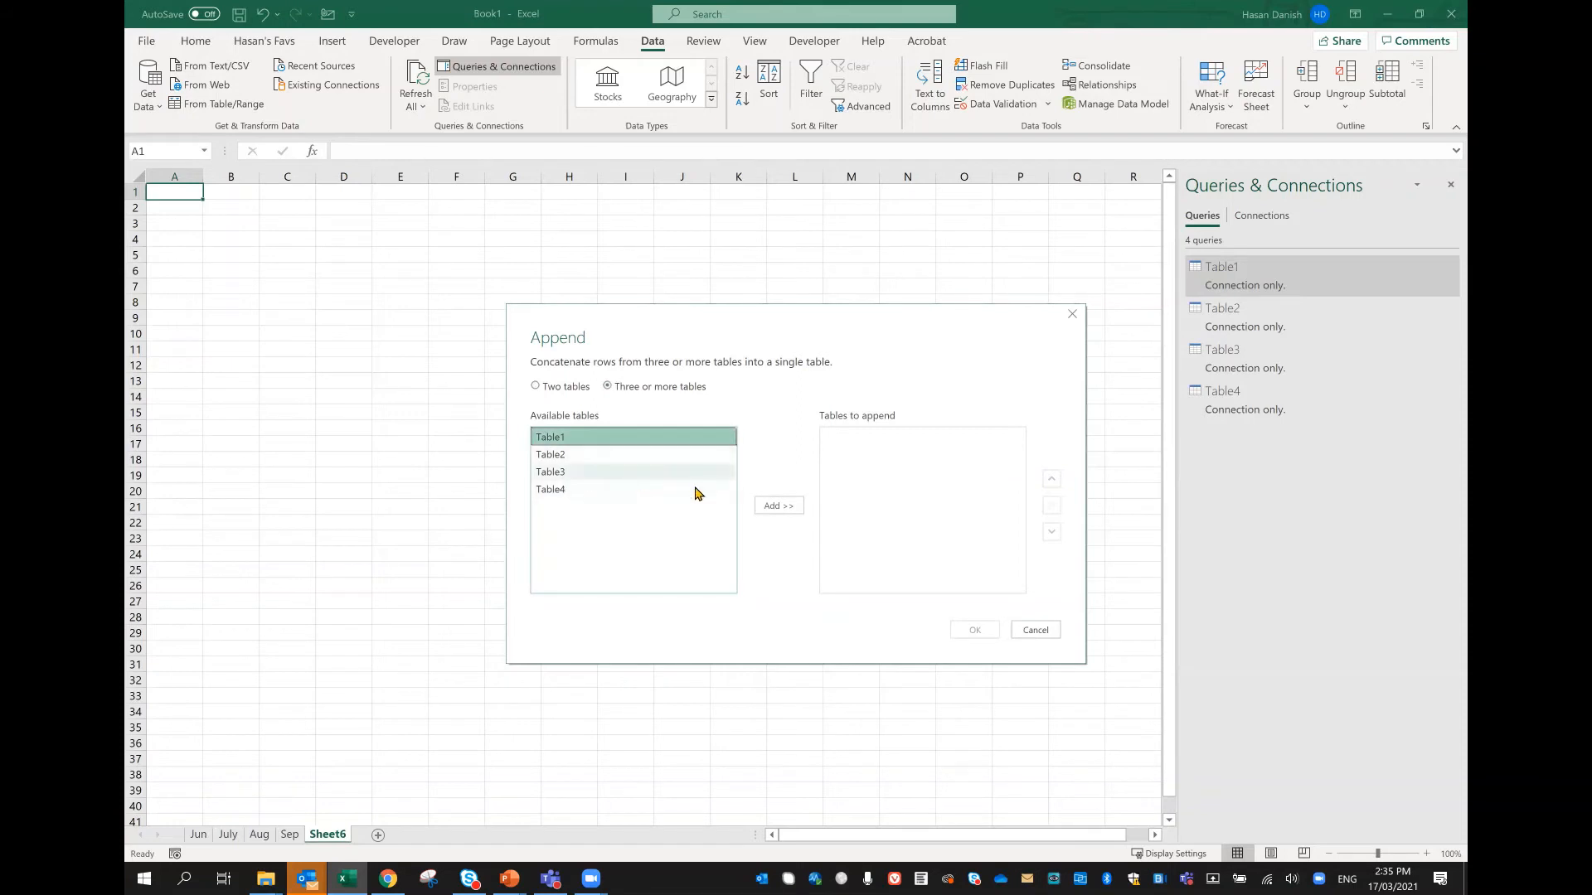
left_click(765, 505)
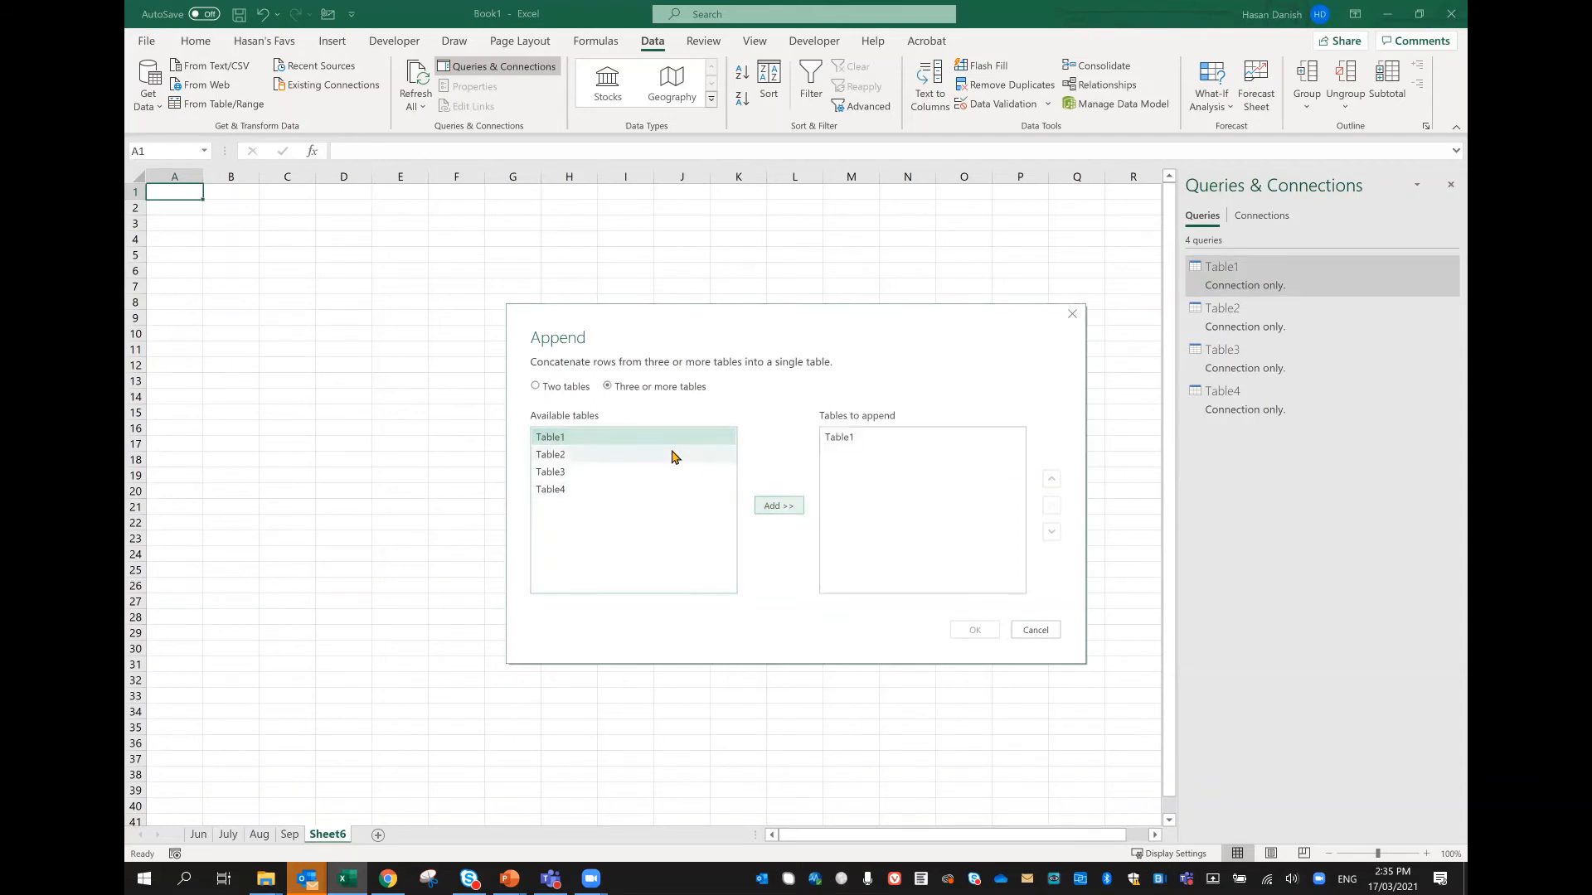
left_click(673, 455)
left_click(764, 507)
left_click(668, 471)
left_click(762, 507)
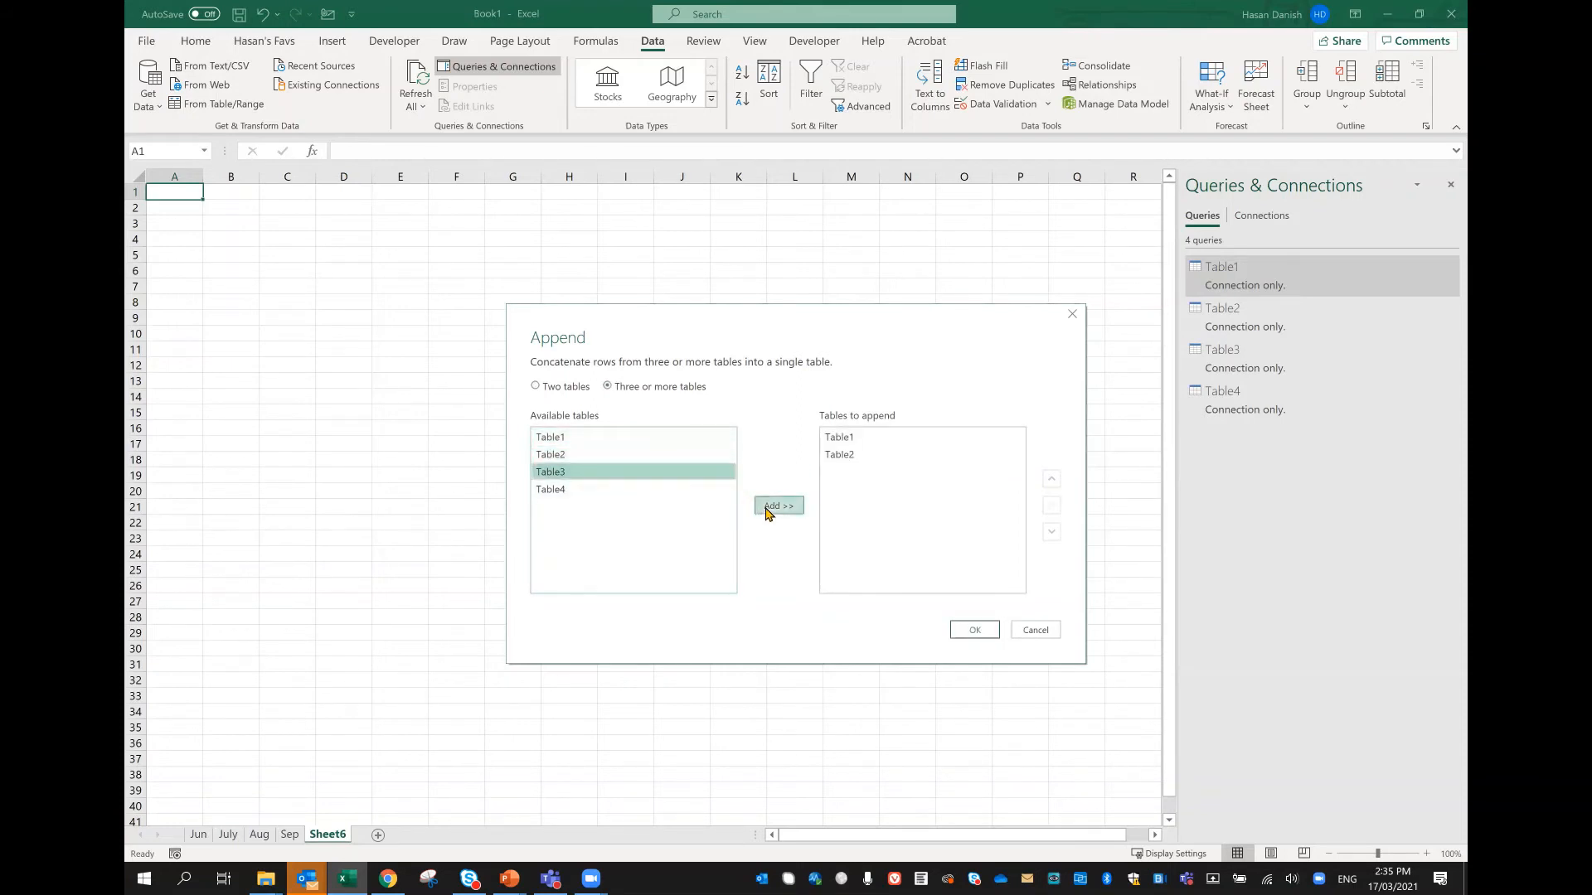
left_click(695, 494)
left_click(778, 506)
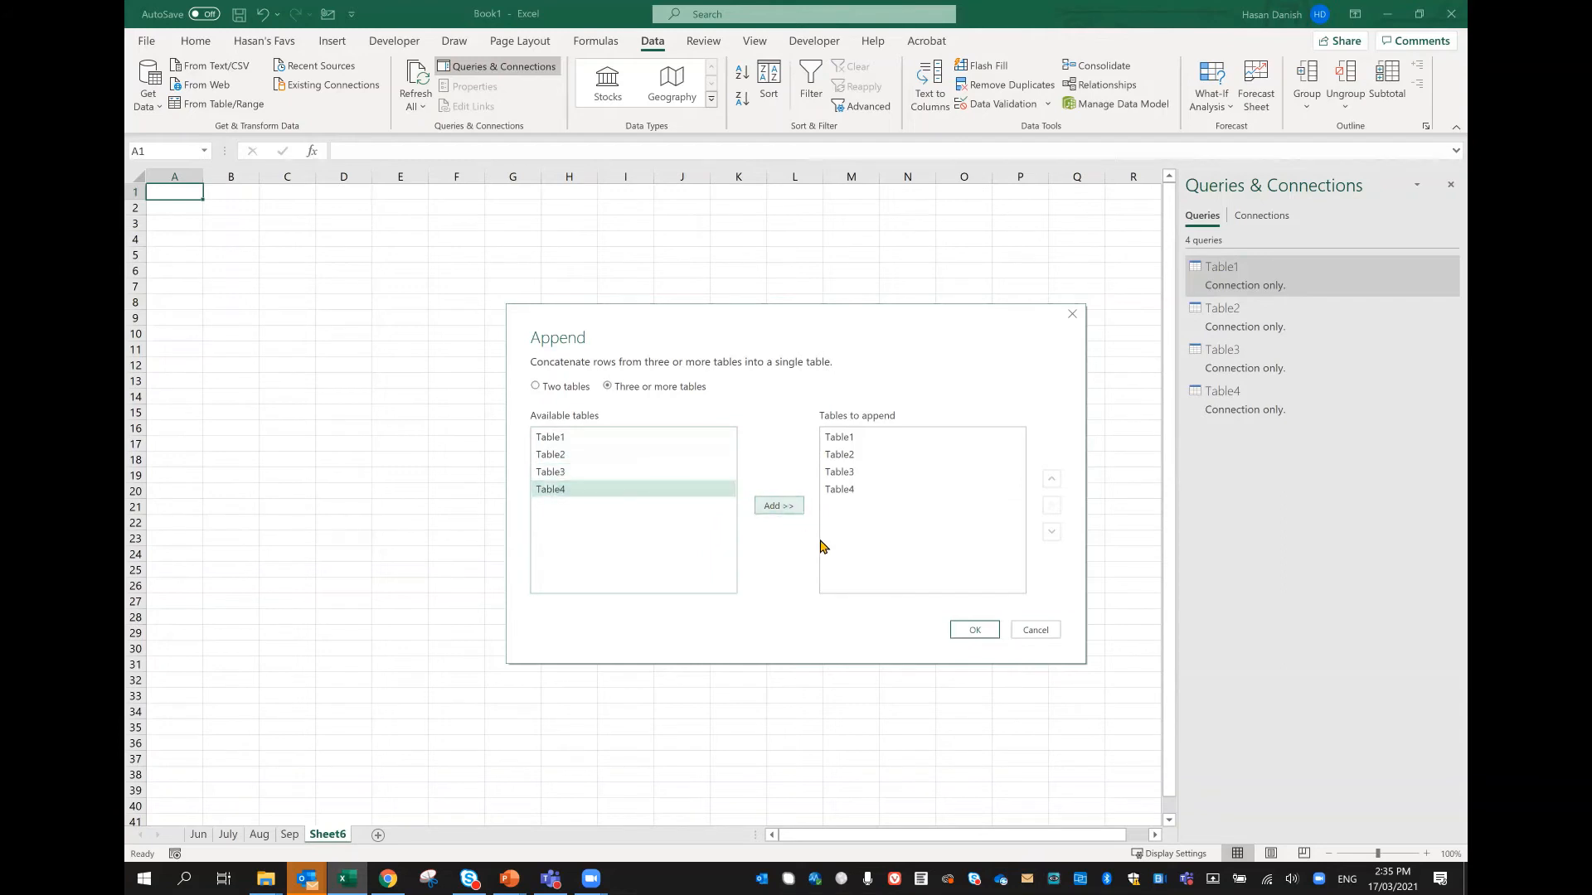
left_click(970, 631)
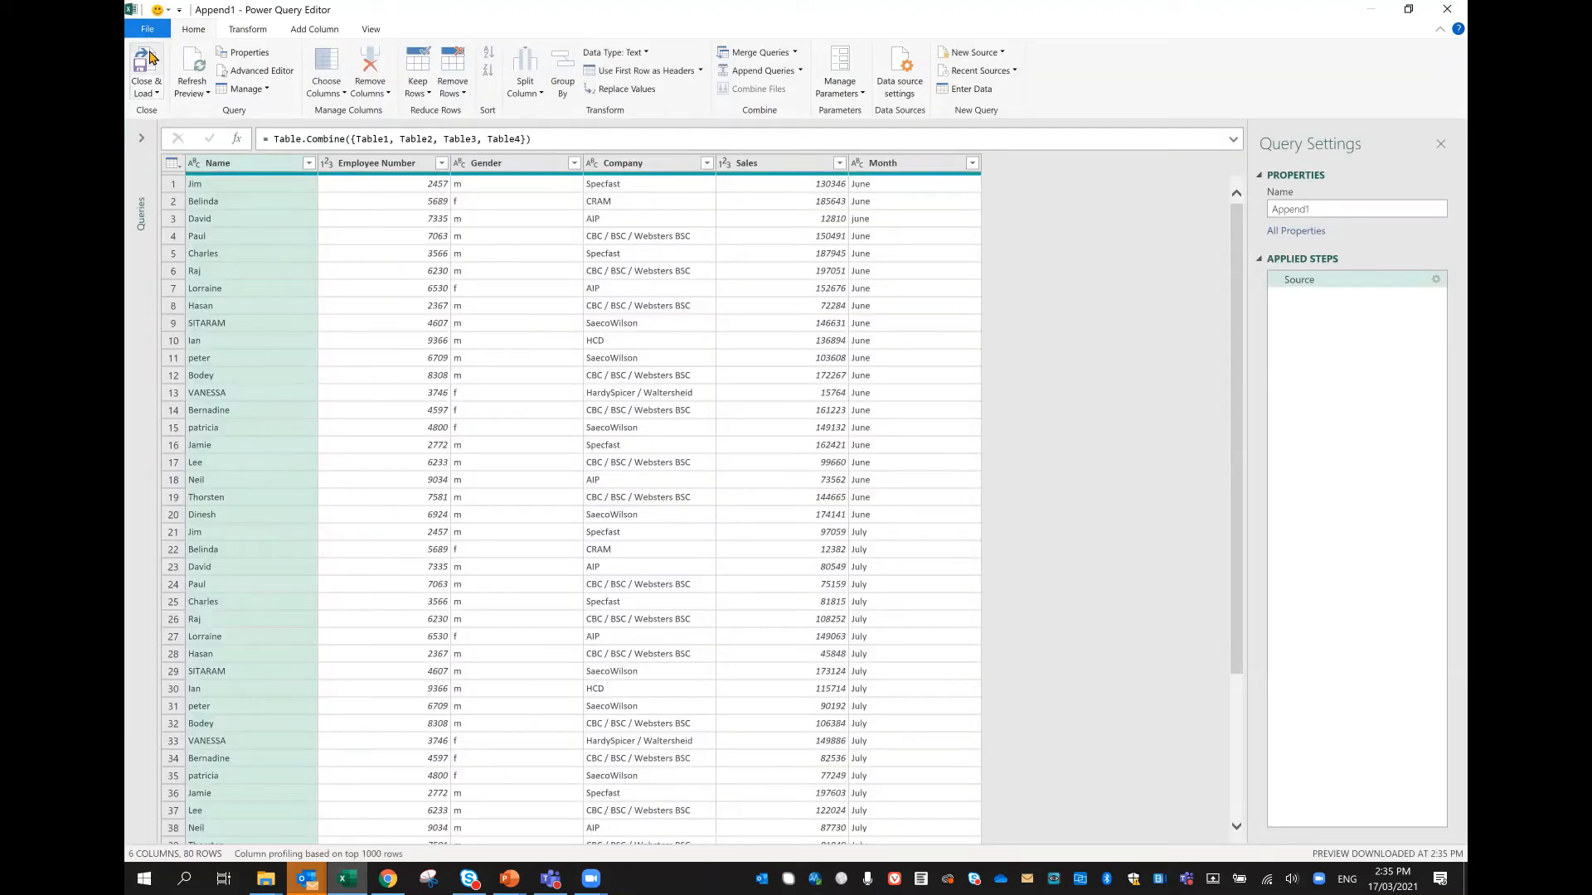
Step: Review the appended rows in the Power Query Editor and load the combined query into the workbook with Close & Load
scroll(956, 422, "down", 14)
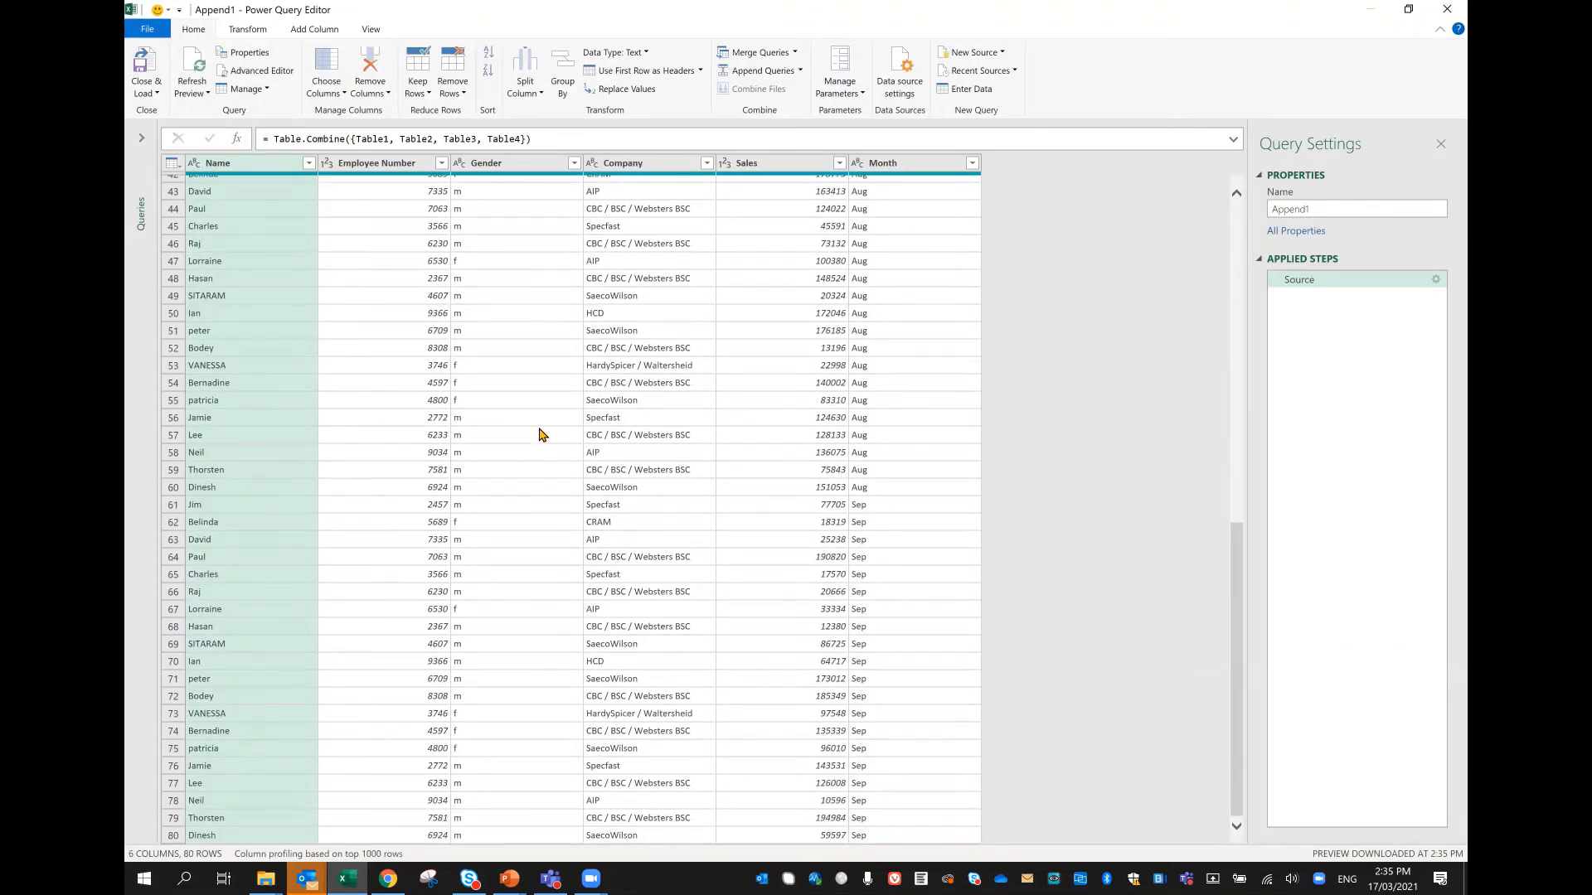
scroll(540, 433, "up", 14)
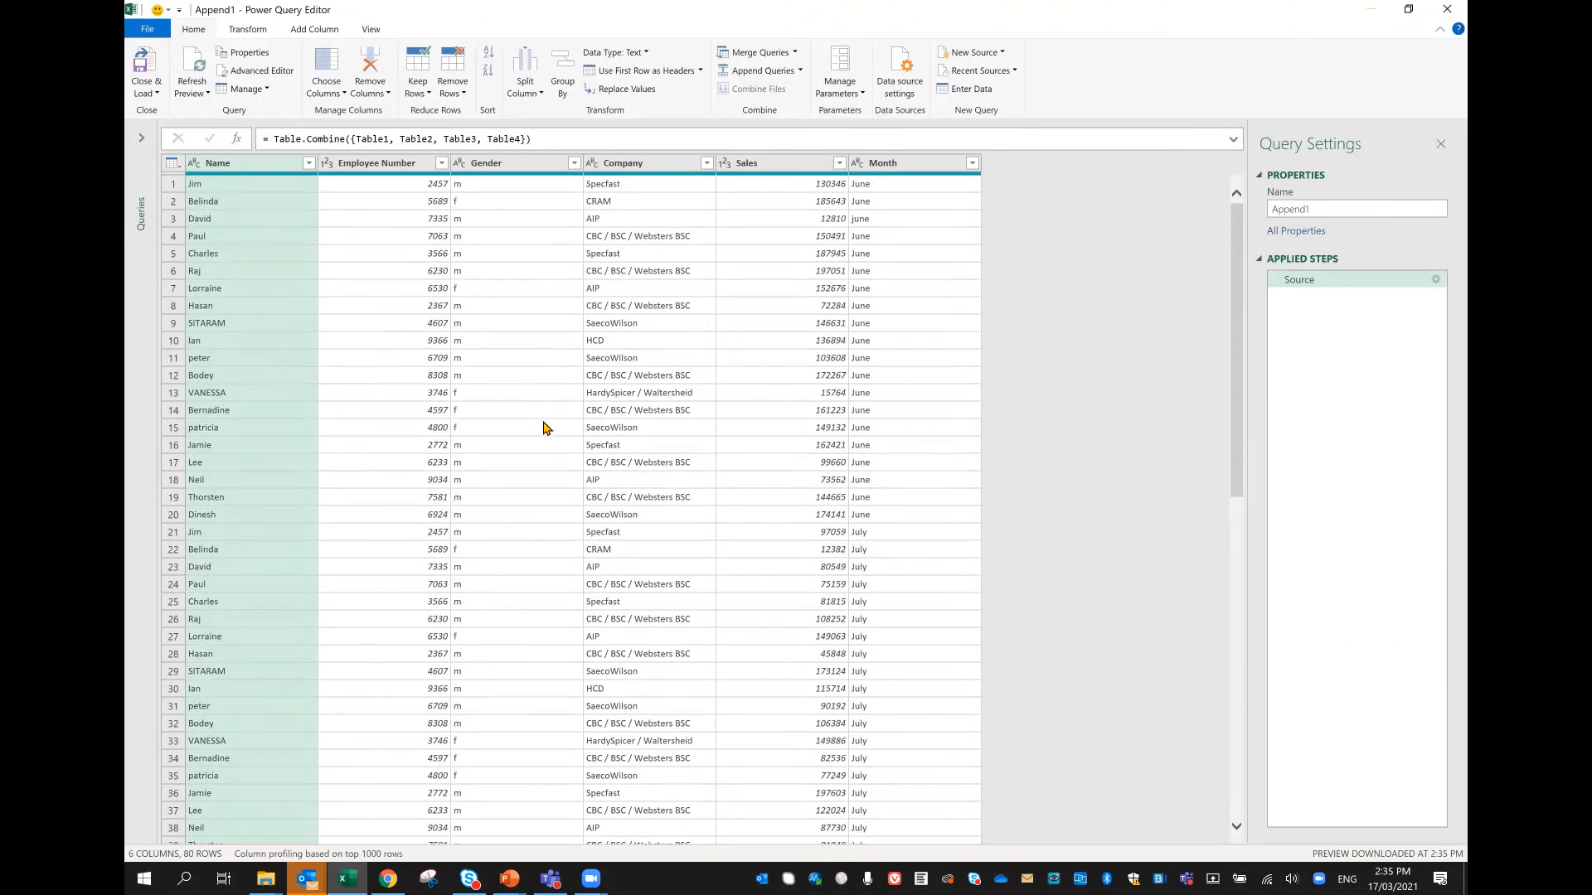
left_click(152, 94)
left_click(158, 110)
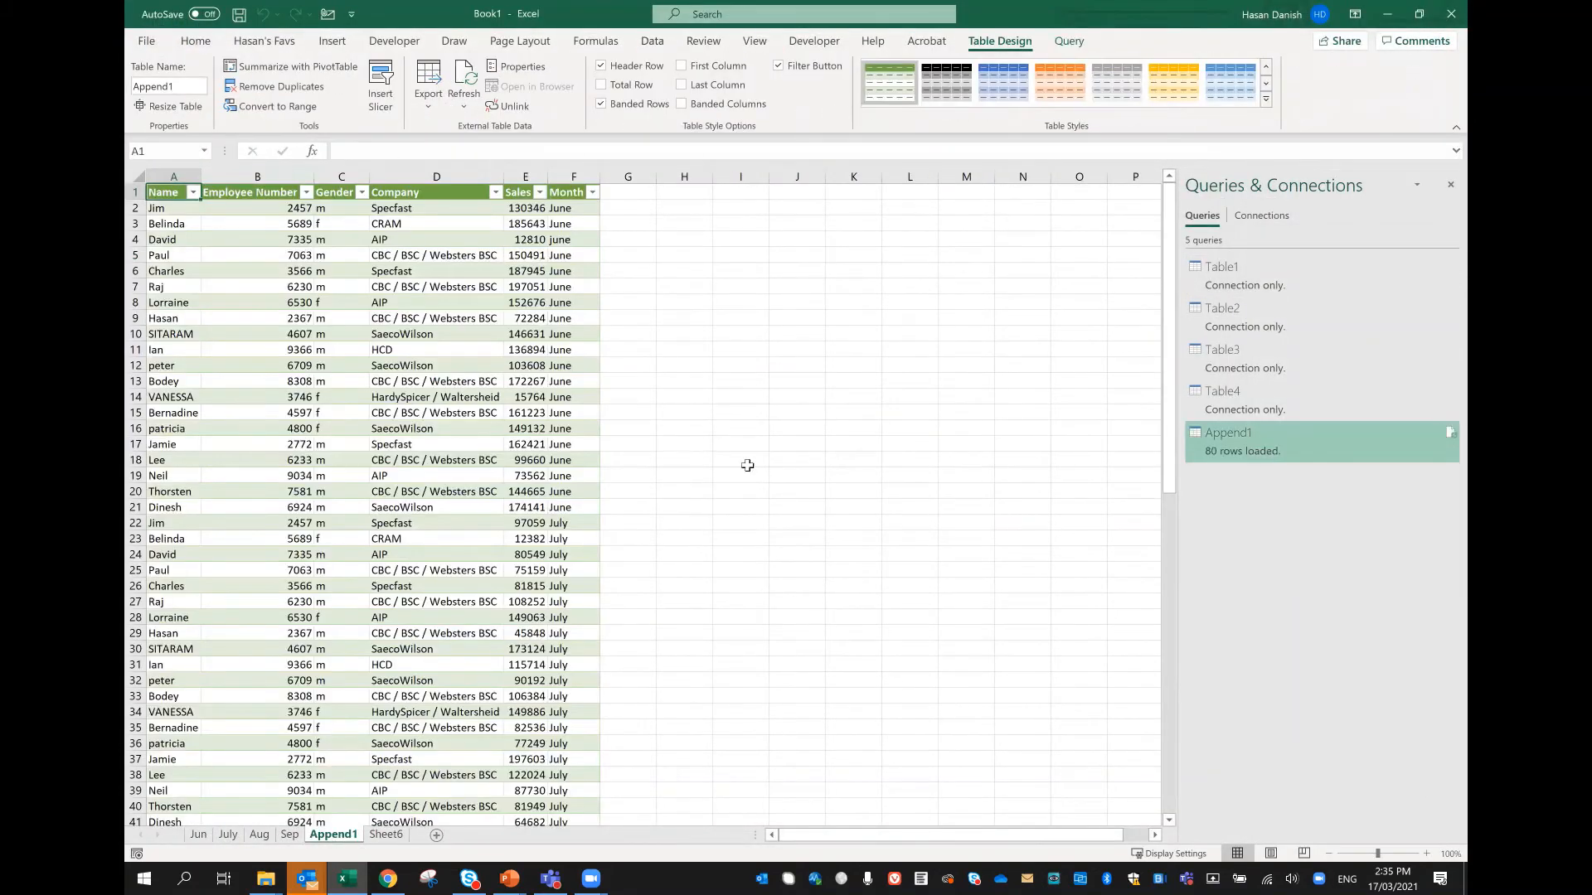
Step: Check the rows of the loaded Append1 table, and close the workbook without saving the changes
scroll(418, 386, "down", 11)
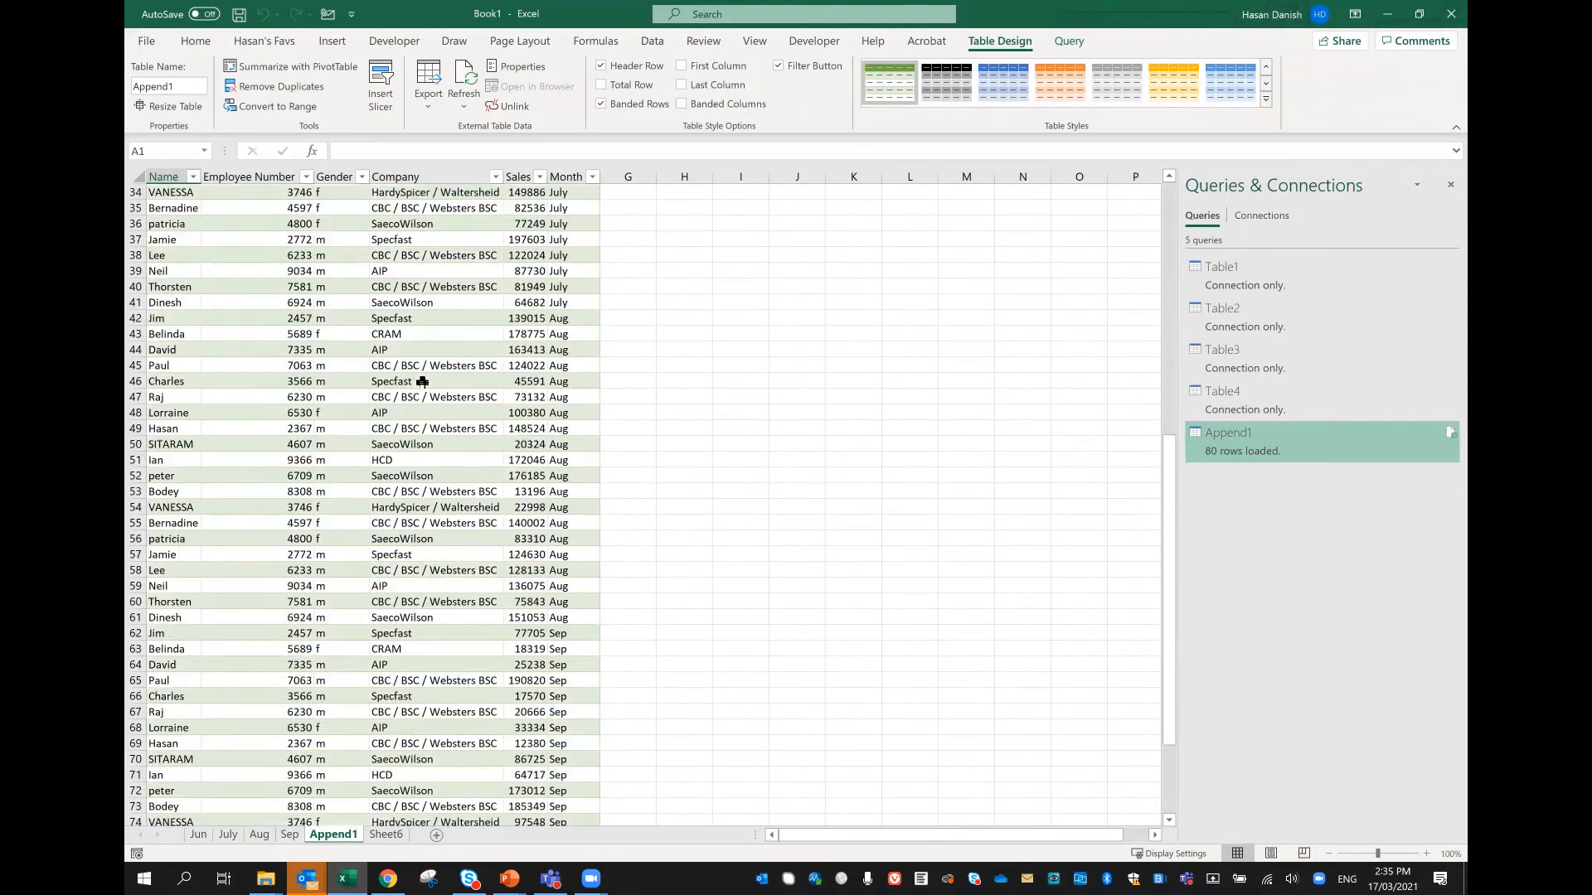
scroll(576, 349, "up", 10)
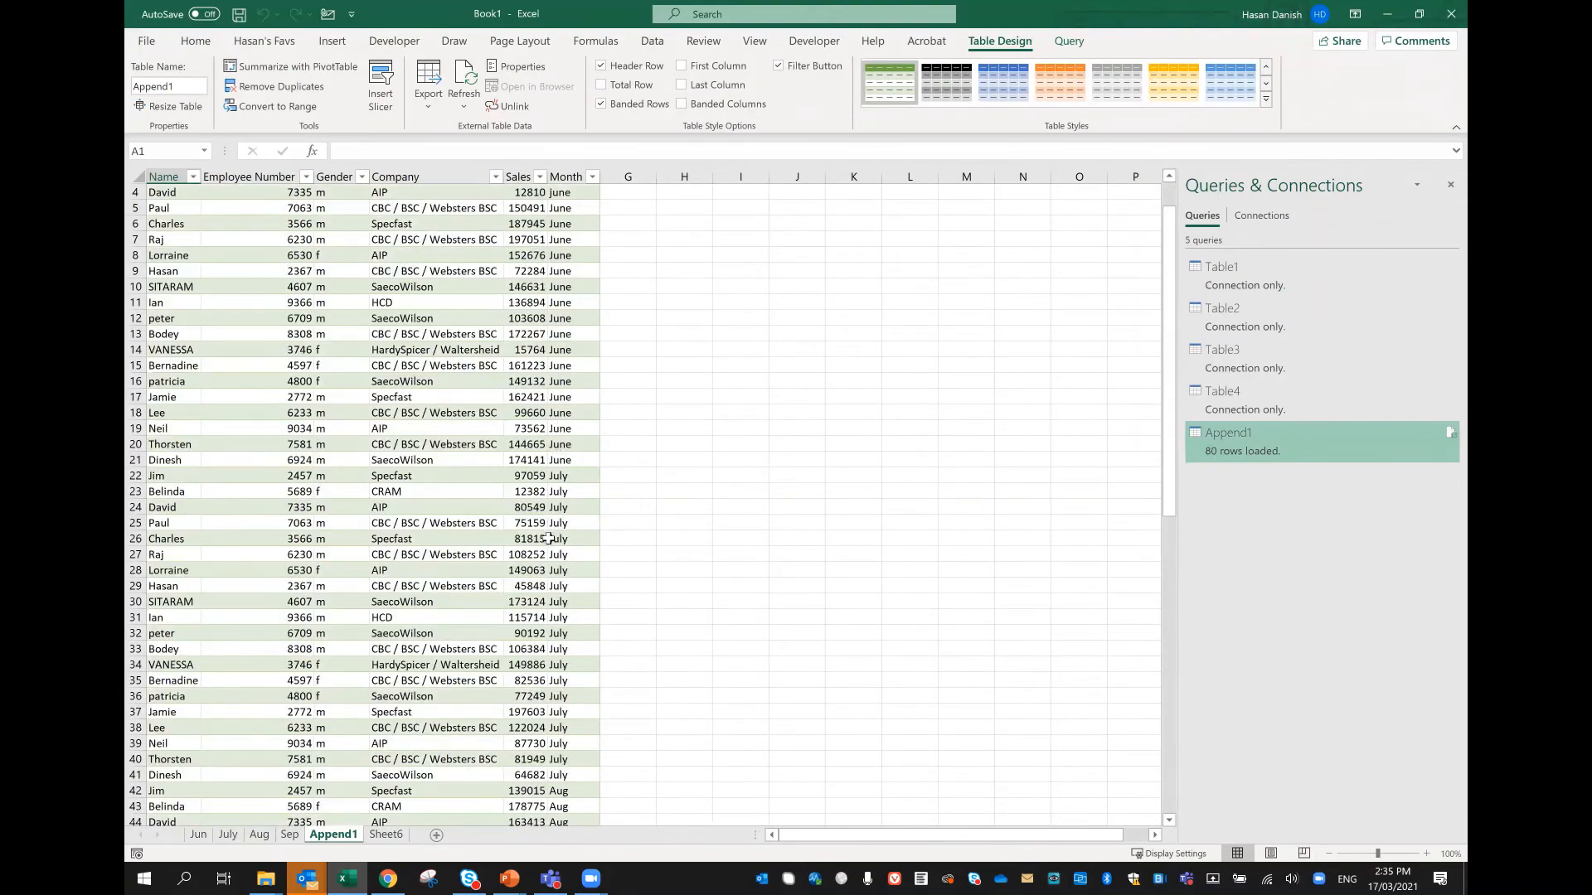
scroll(548, 539, "down", 12)
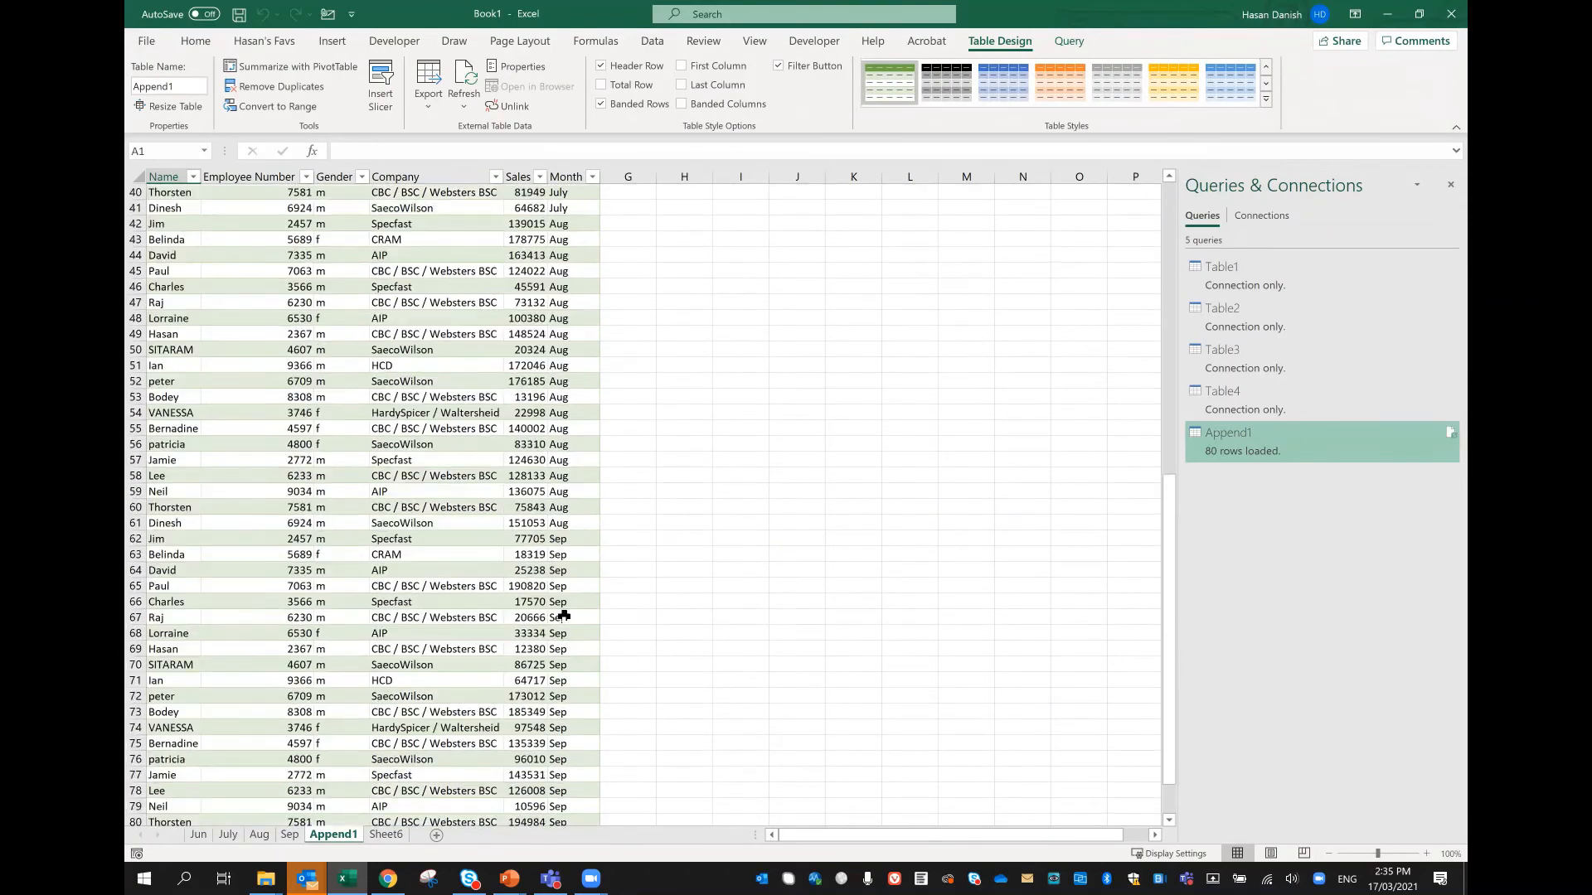
scroll(557, 614, "down", 4)
scroll(593, 563, "up", 11)
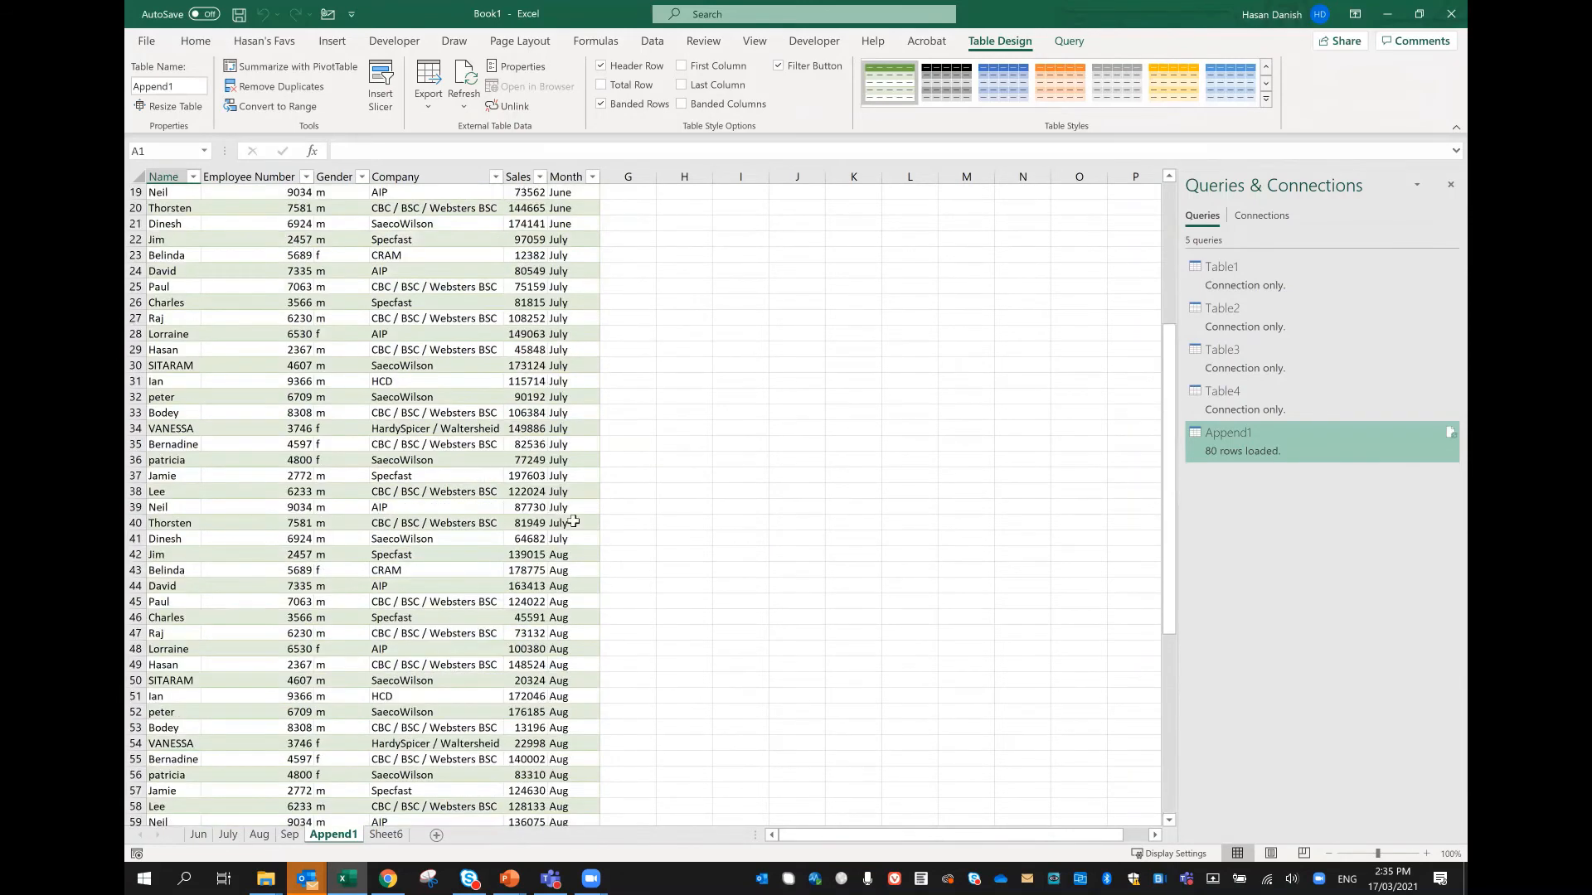
scroll(573, 522, "up", 6)
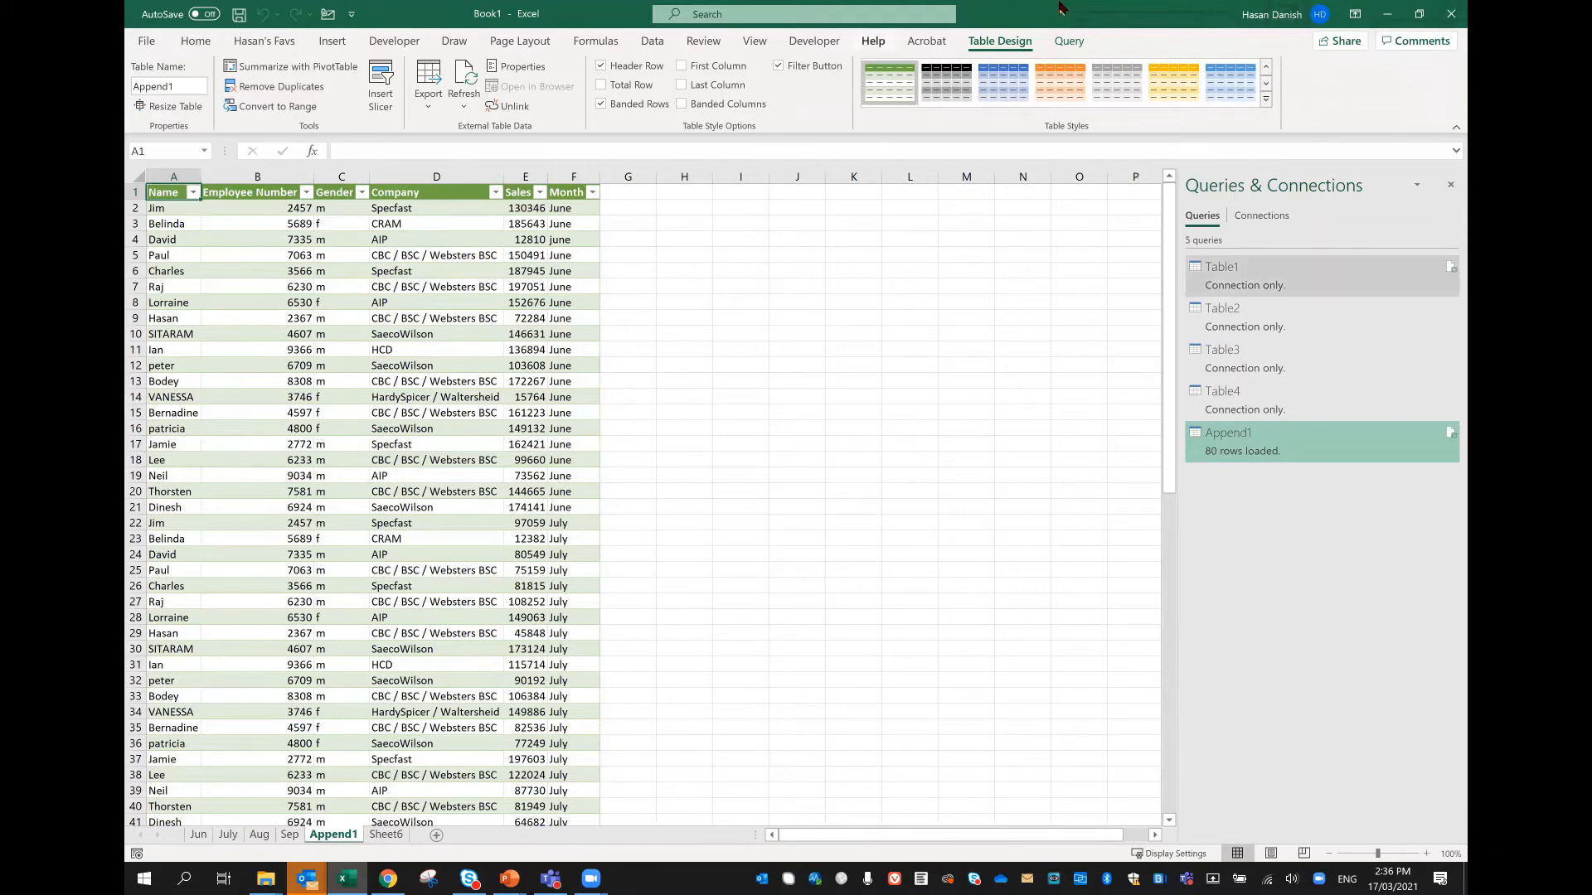
left_click(1451, 14)
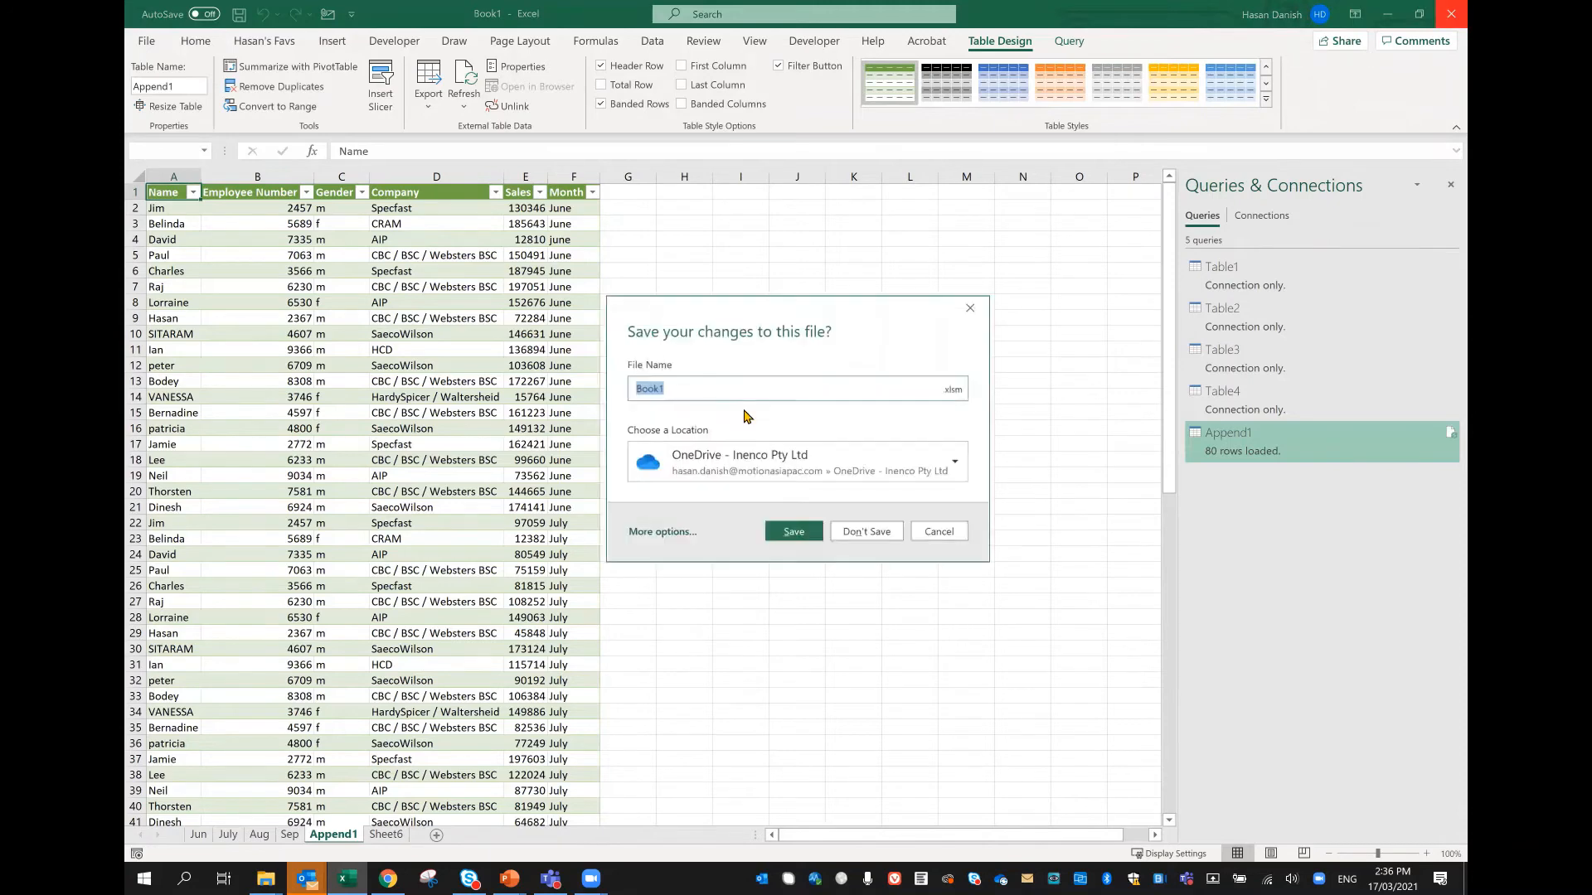
left_click(870, 527)
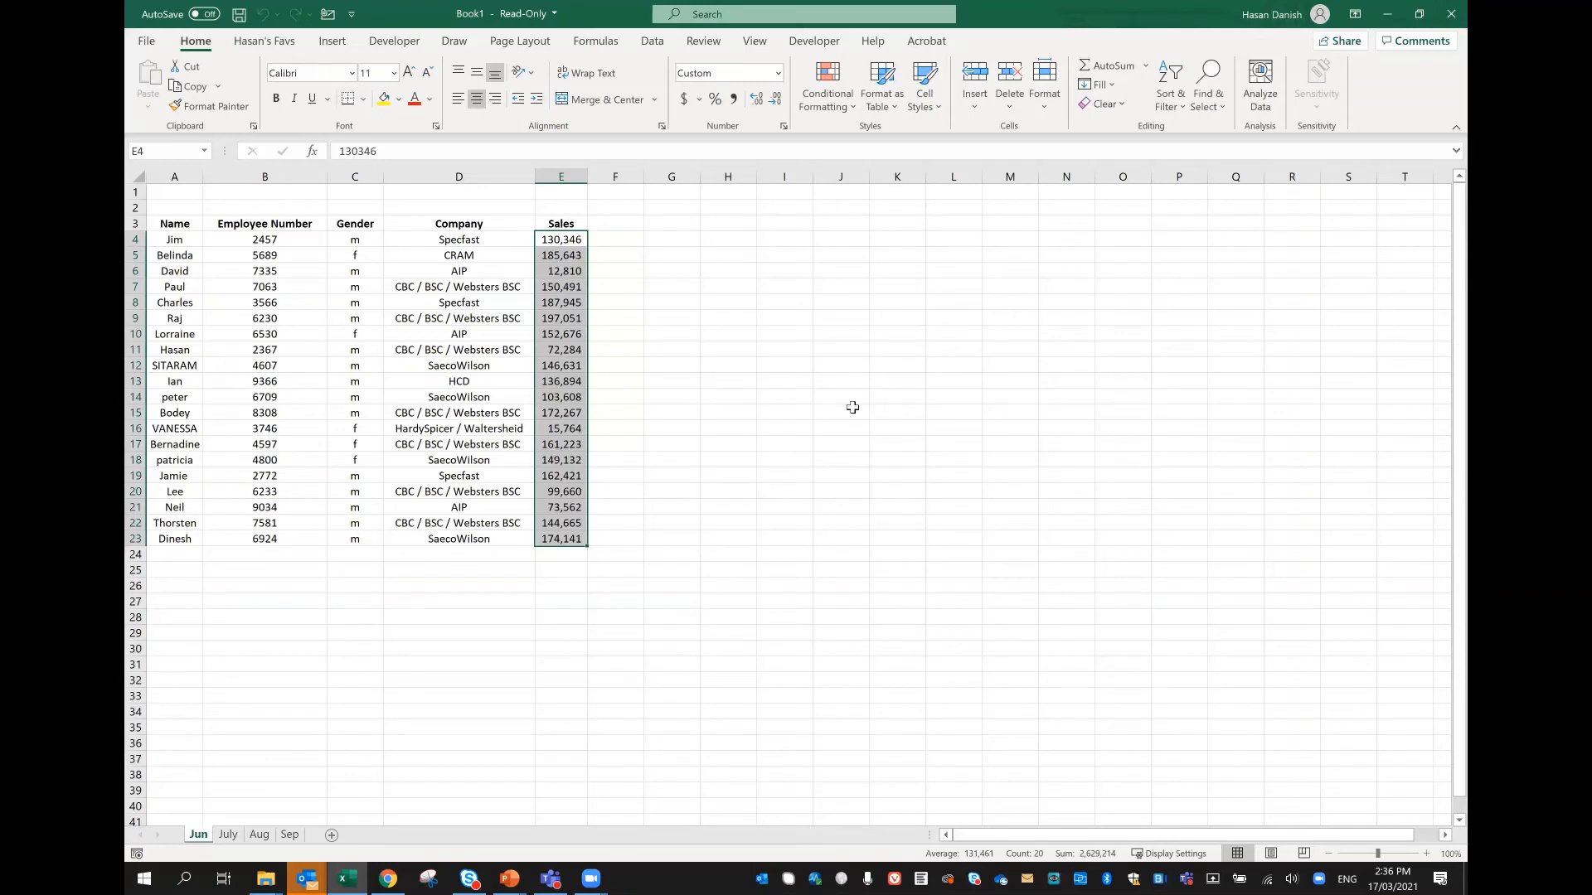
Step: Add a Month header in F3 of the Jun worksheet and enter June in F4
left_click(697, 421)
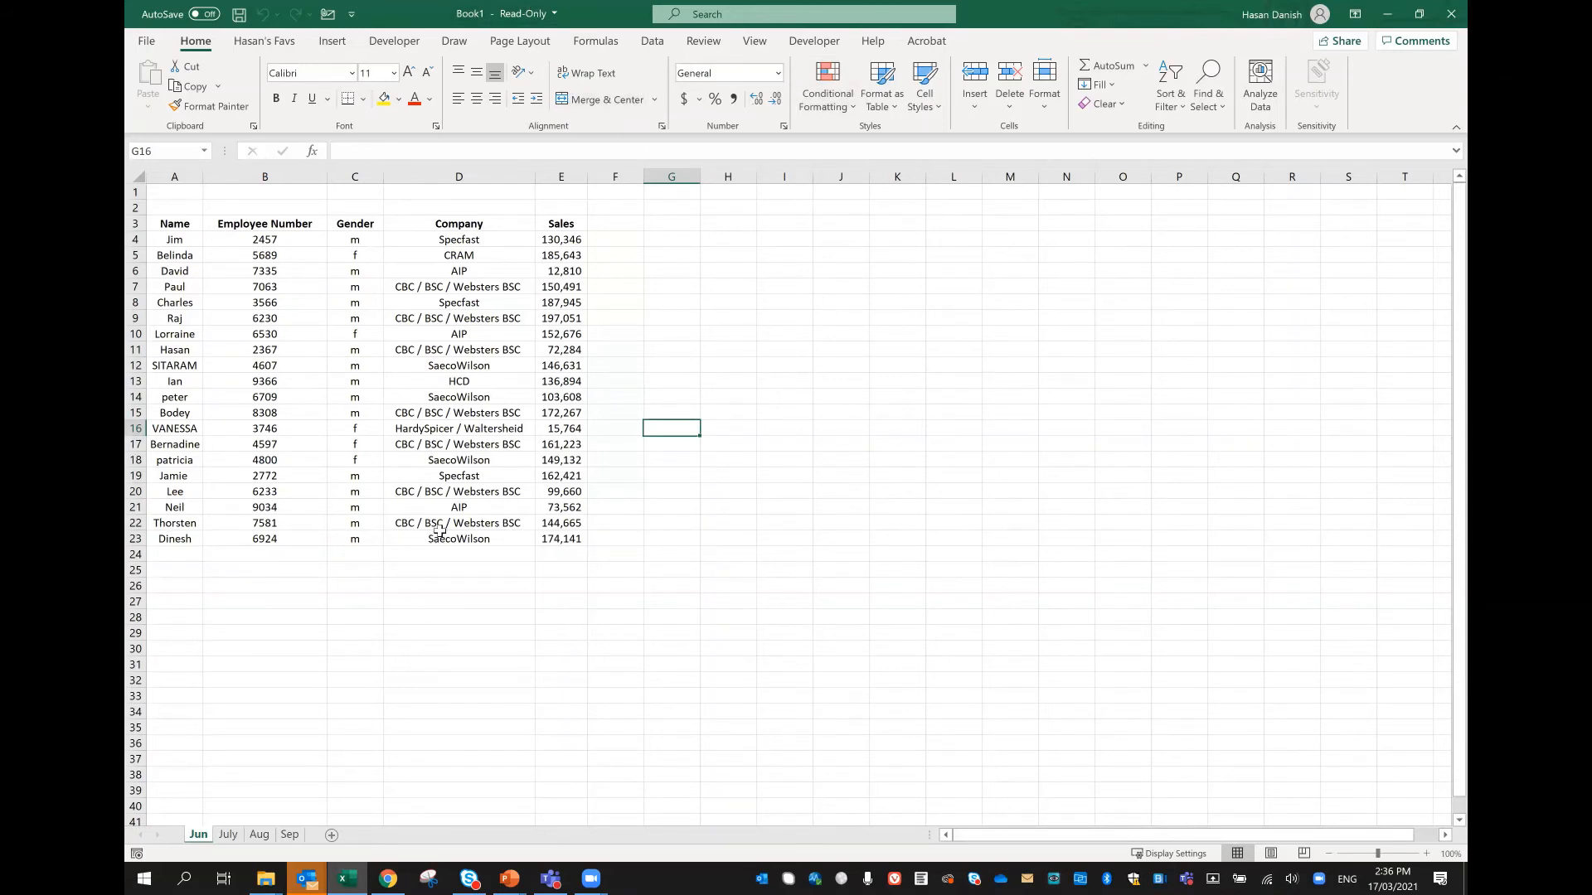
left_click(606, 222)
type("Moth")
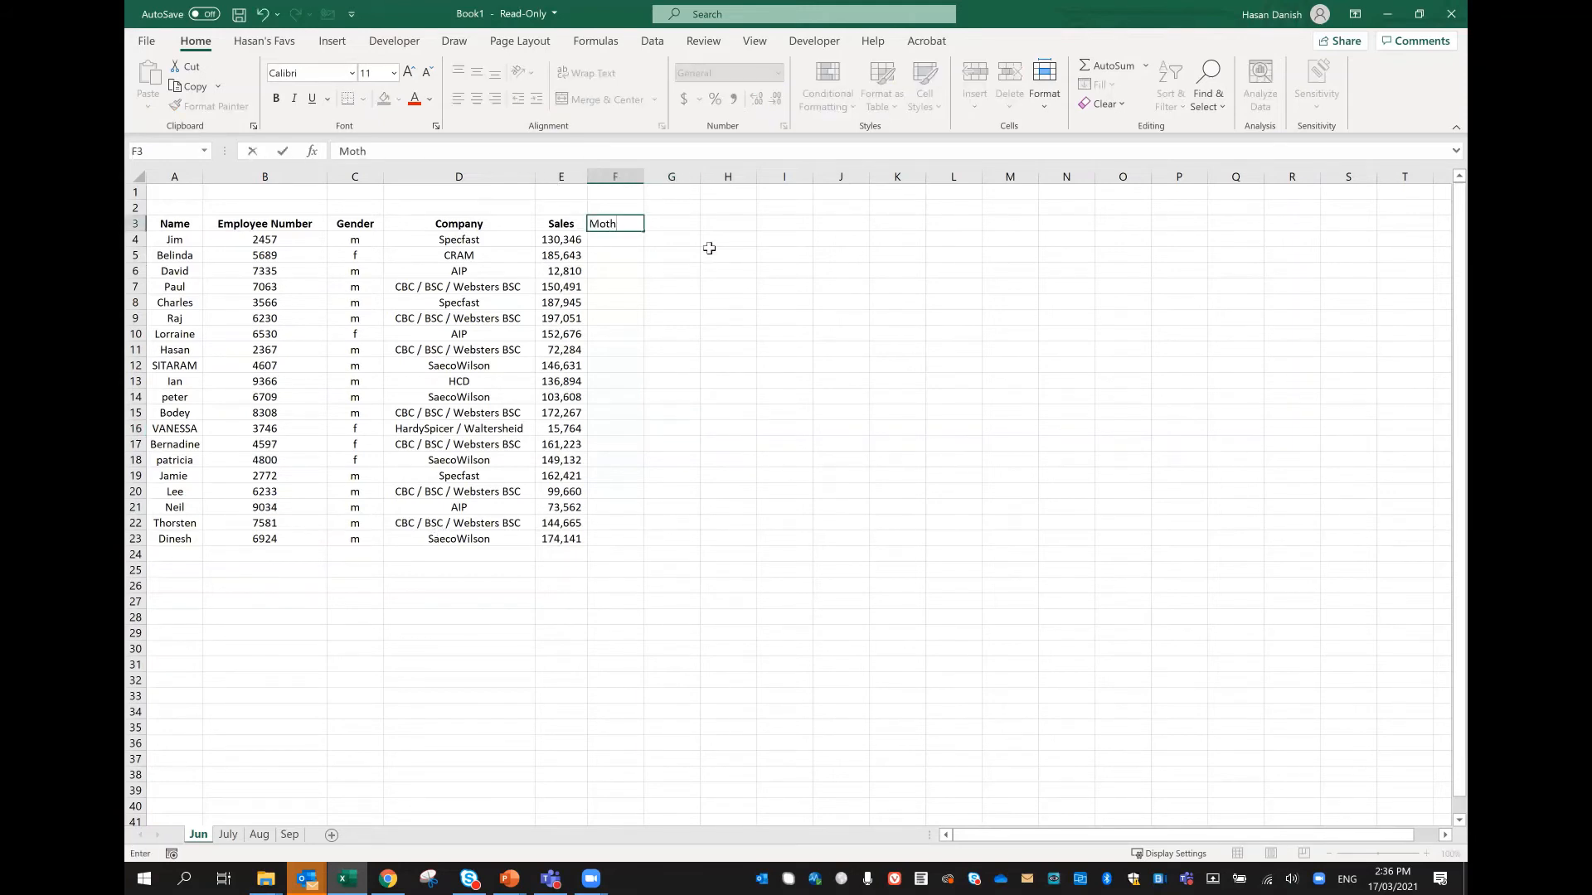
type("th")
key("Return")
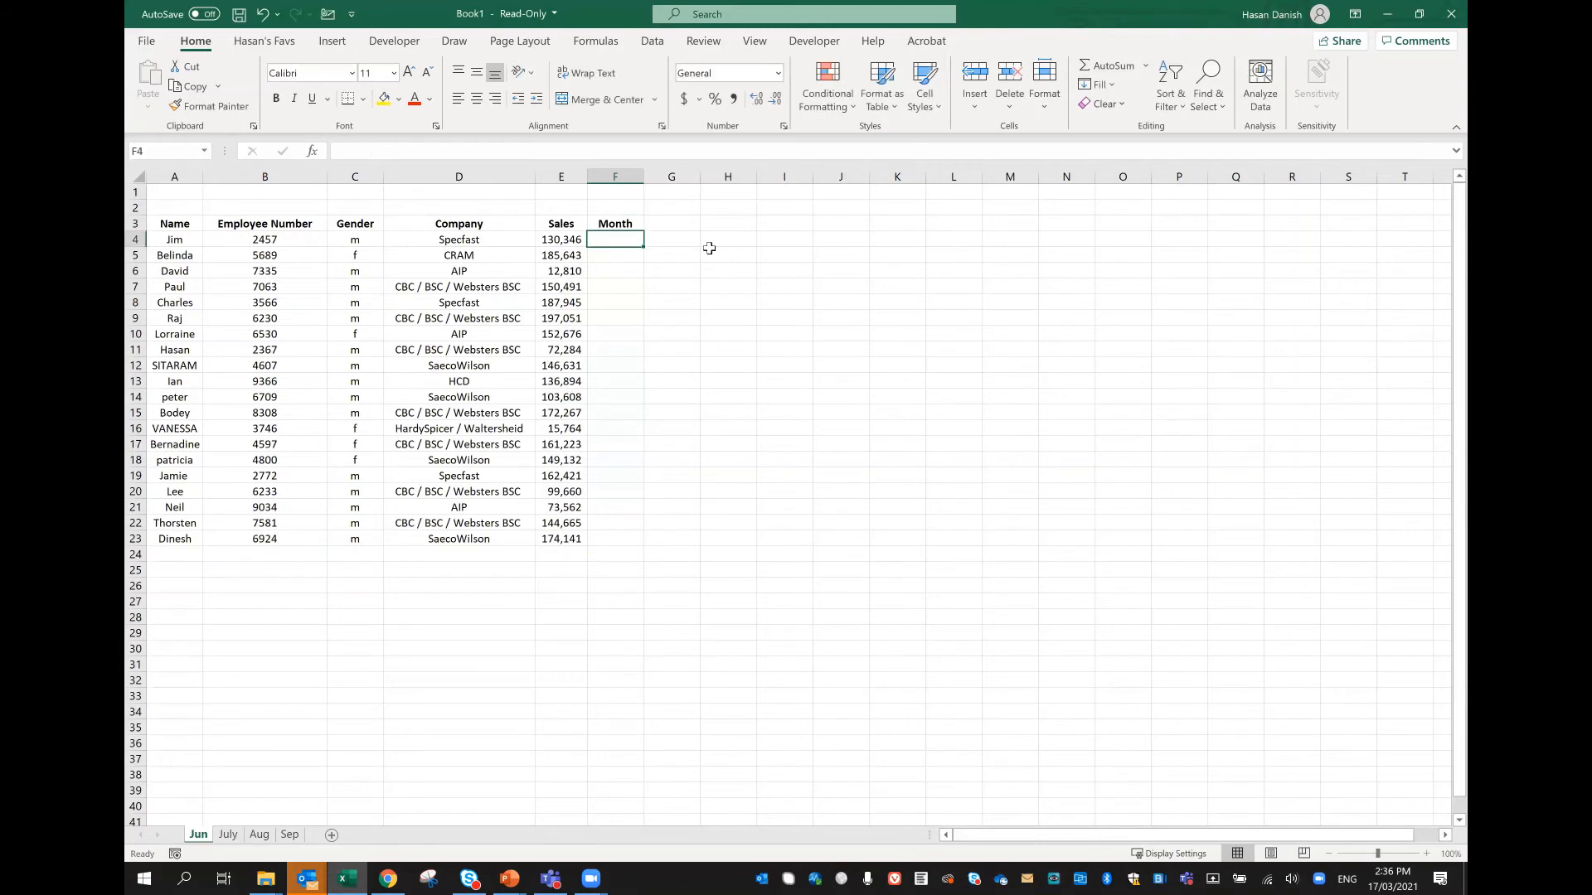
type("June")
key("Return")
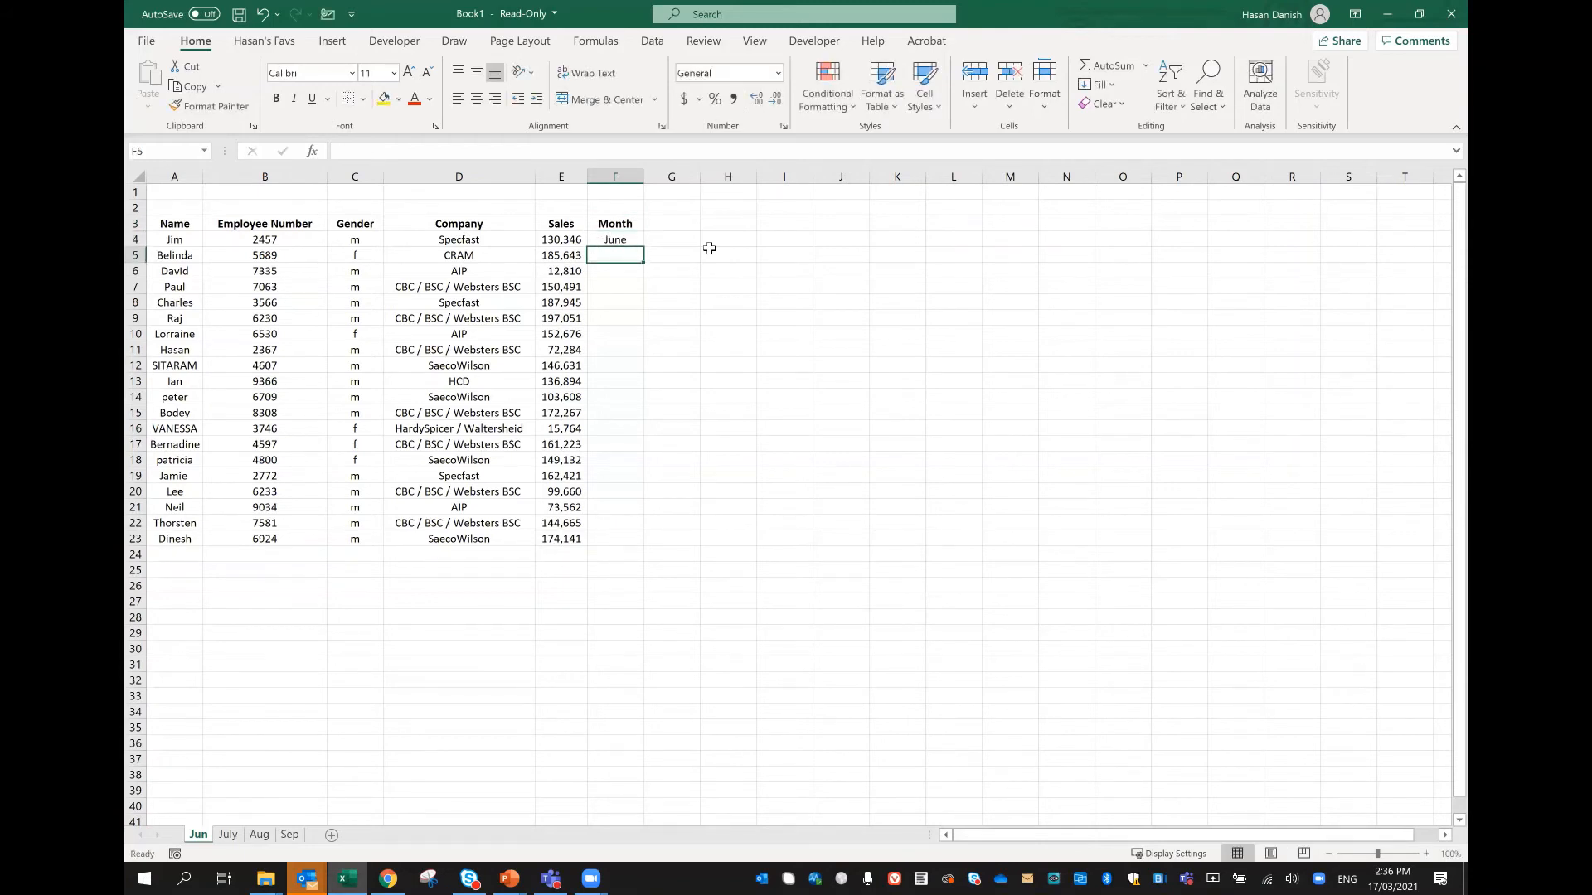
Step: Fill June down the Month column of the Jun worksheet, from F5 to F23
key("ctrl+d")
key("shift+Down")
key("shift+Down")
key("shift+Down")
key("shift+Down")
key("shift+Down")
key("shift+Down")
key("shift+Down")
key("shift+Down")
key("shift+Down")
key("shift+Down")
key("shift+Down")
key("shift+Down")
key("shift+Down")
key("shift+Down")
key("shift+Down")
key("shift+Down")
key("shift+Down")
key("shift+Down")
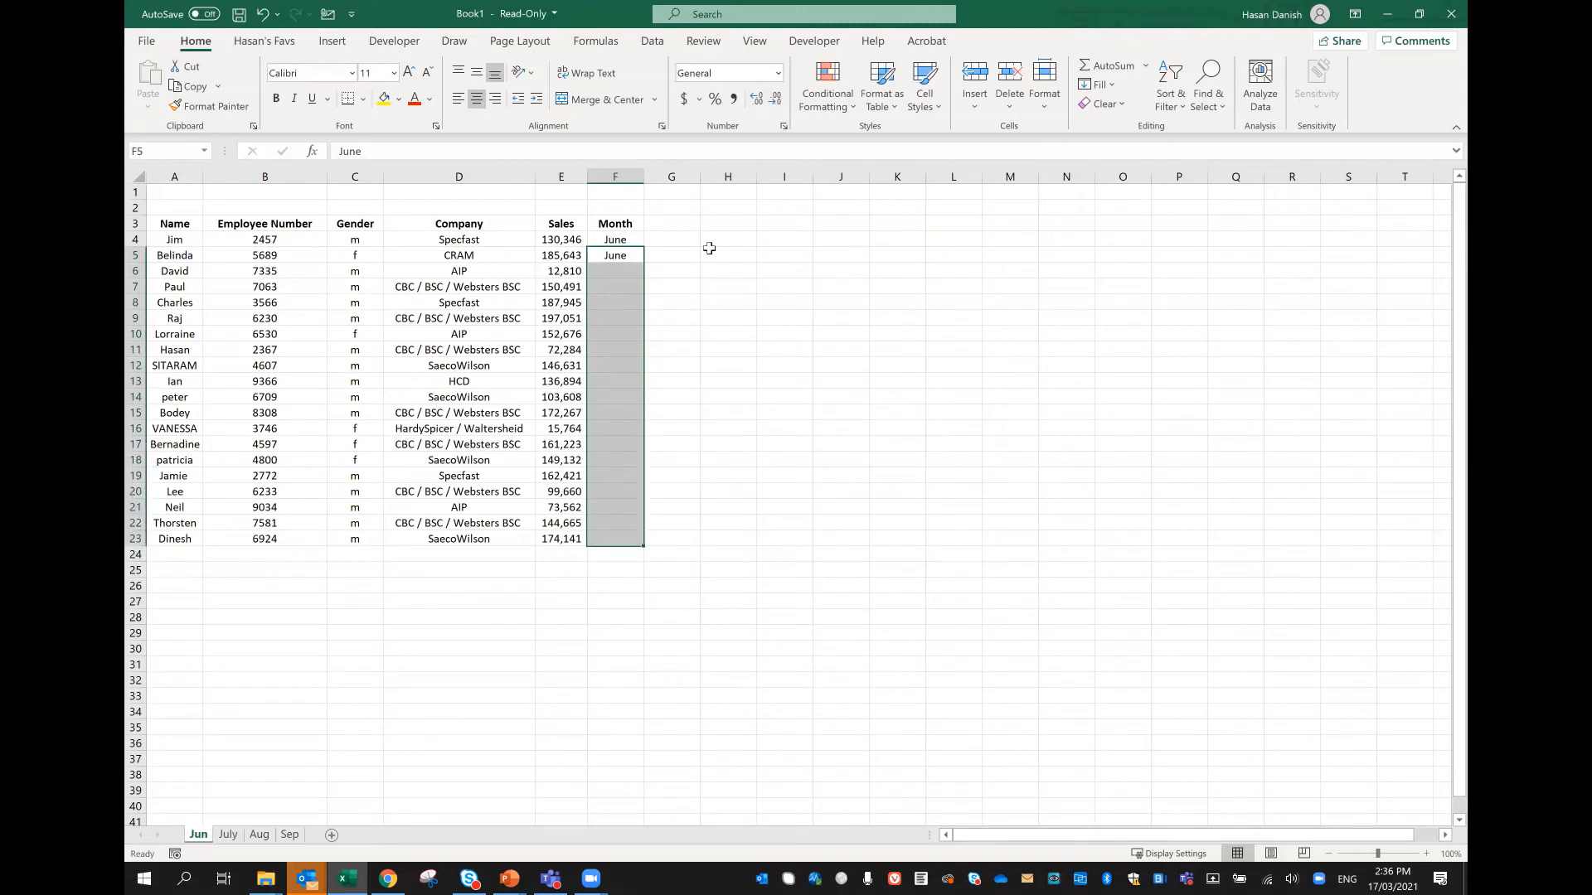
type("June")
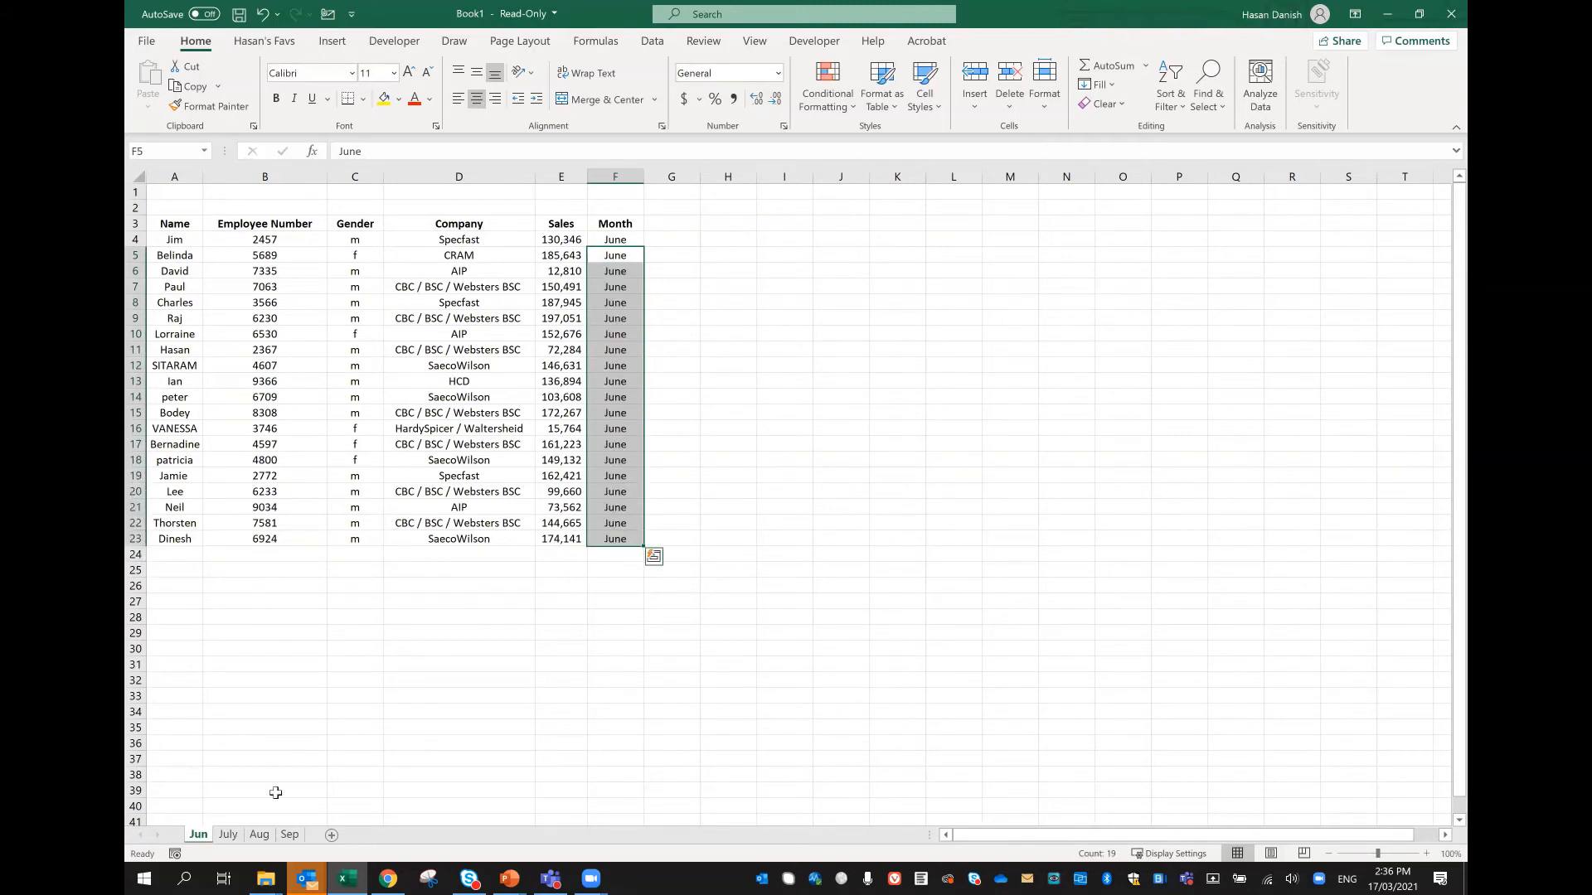
Step: Add a Month header in F3 of the July worksheet and enter July in F4
left_click(230, 840)
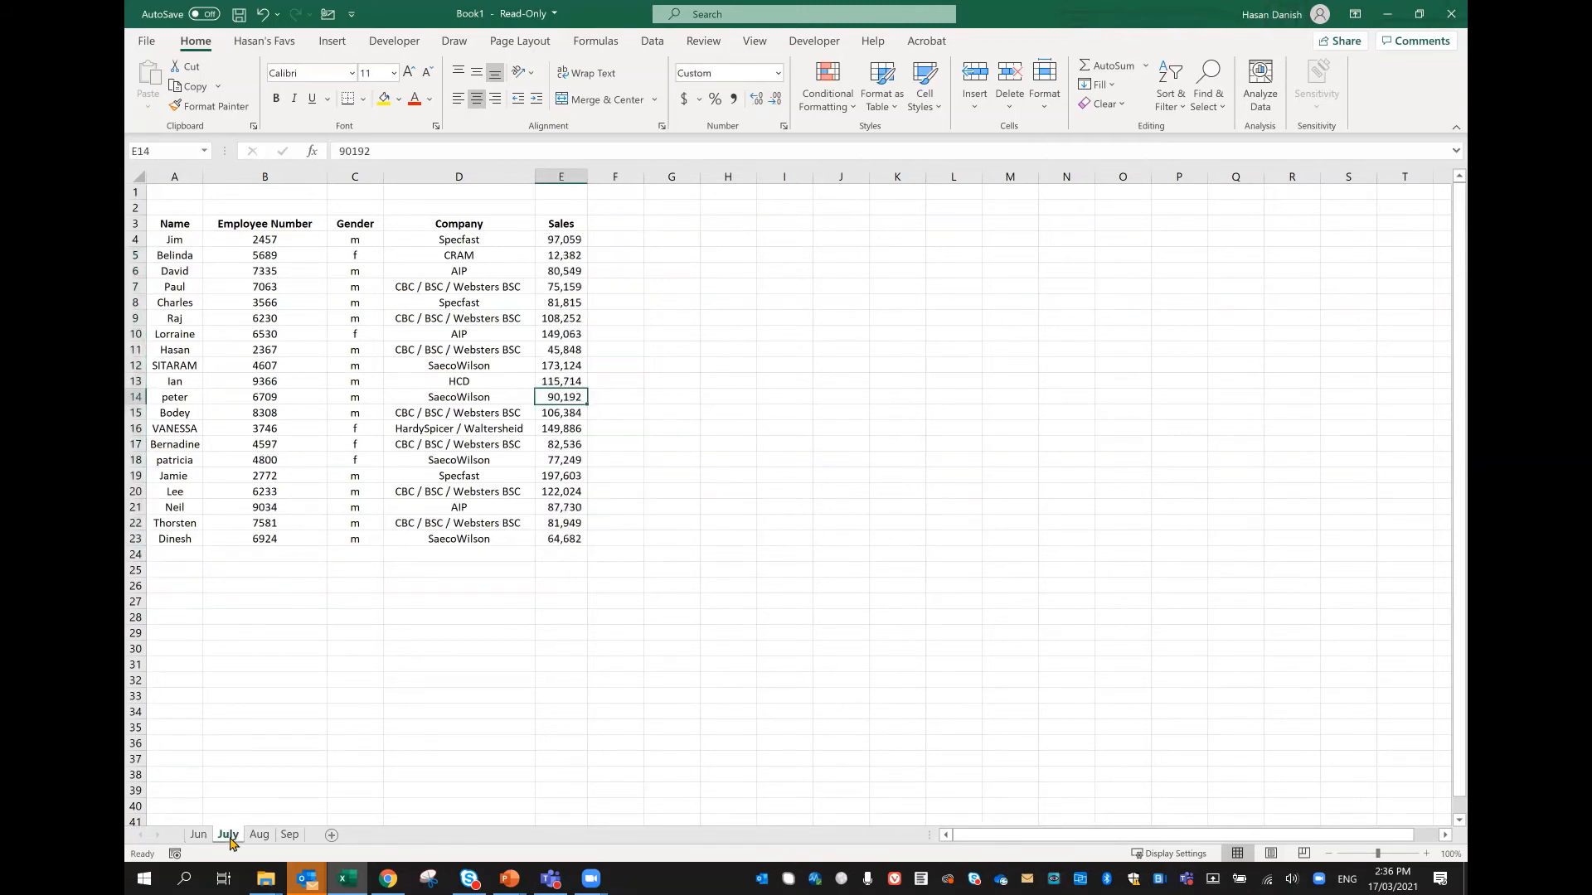
left_click(630, 222)
type("Month")
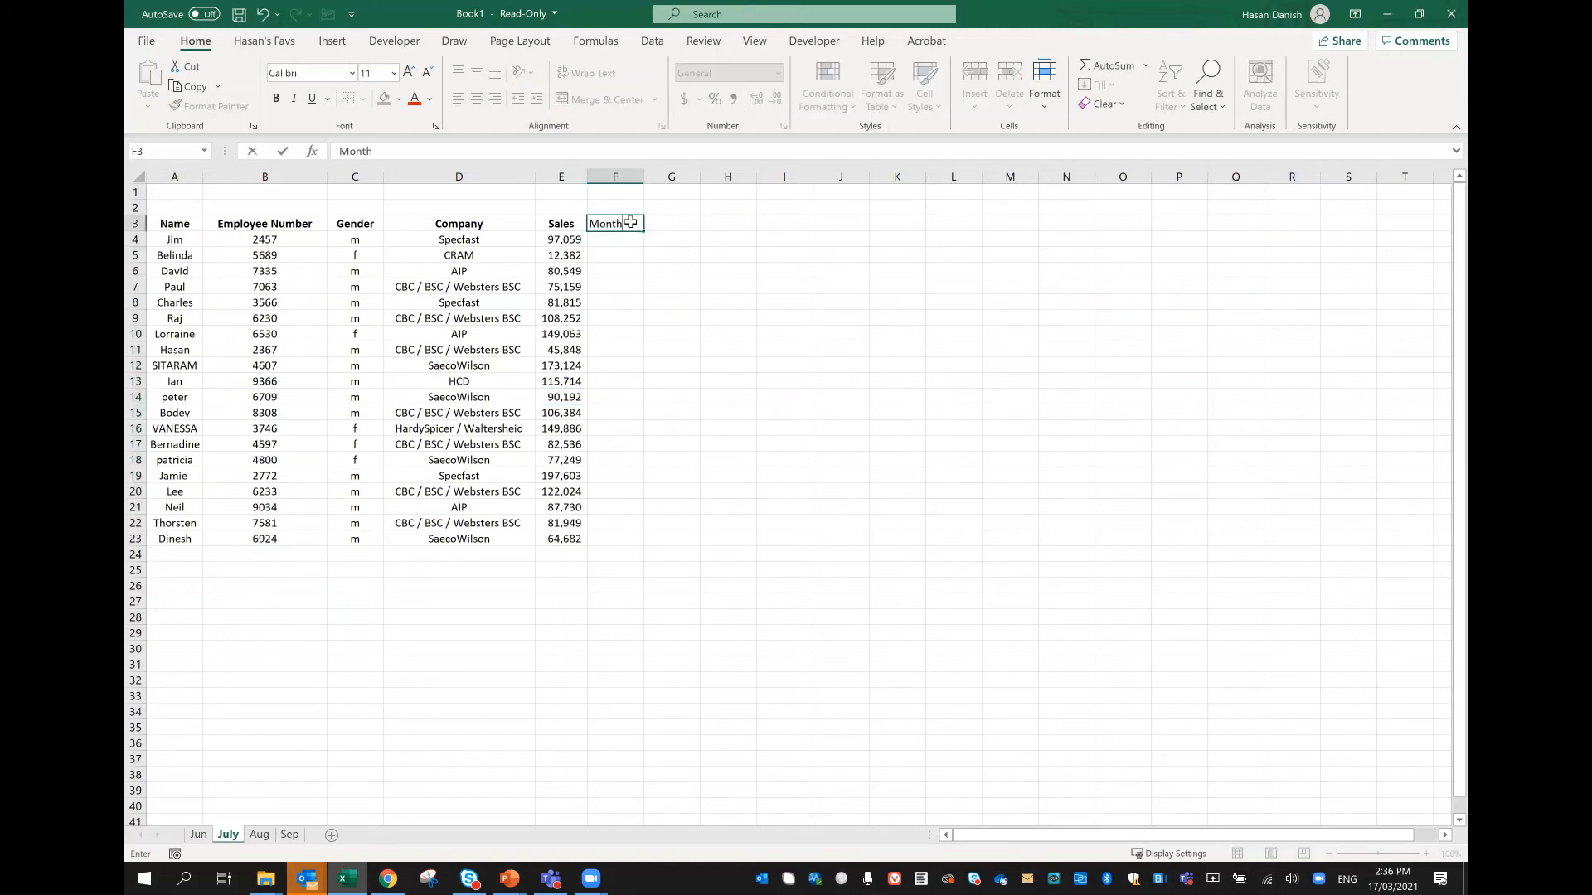
key("Return")
type("Jul")
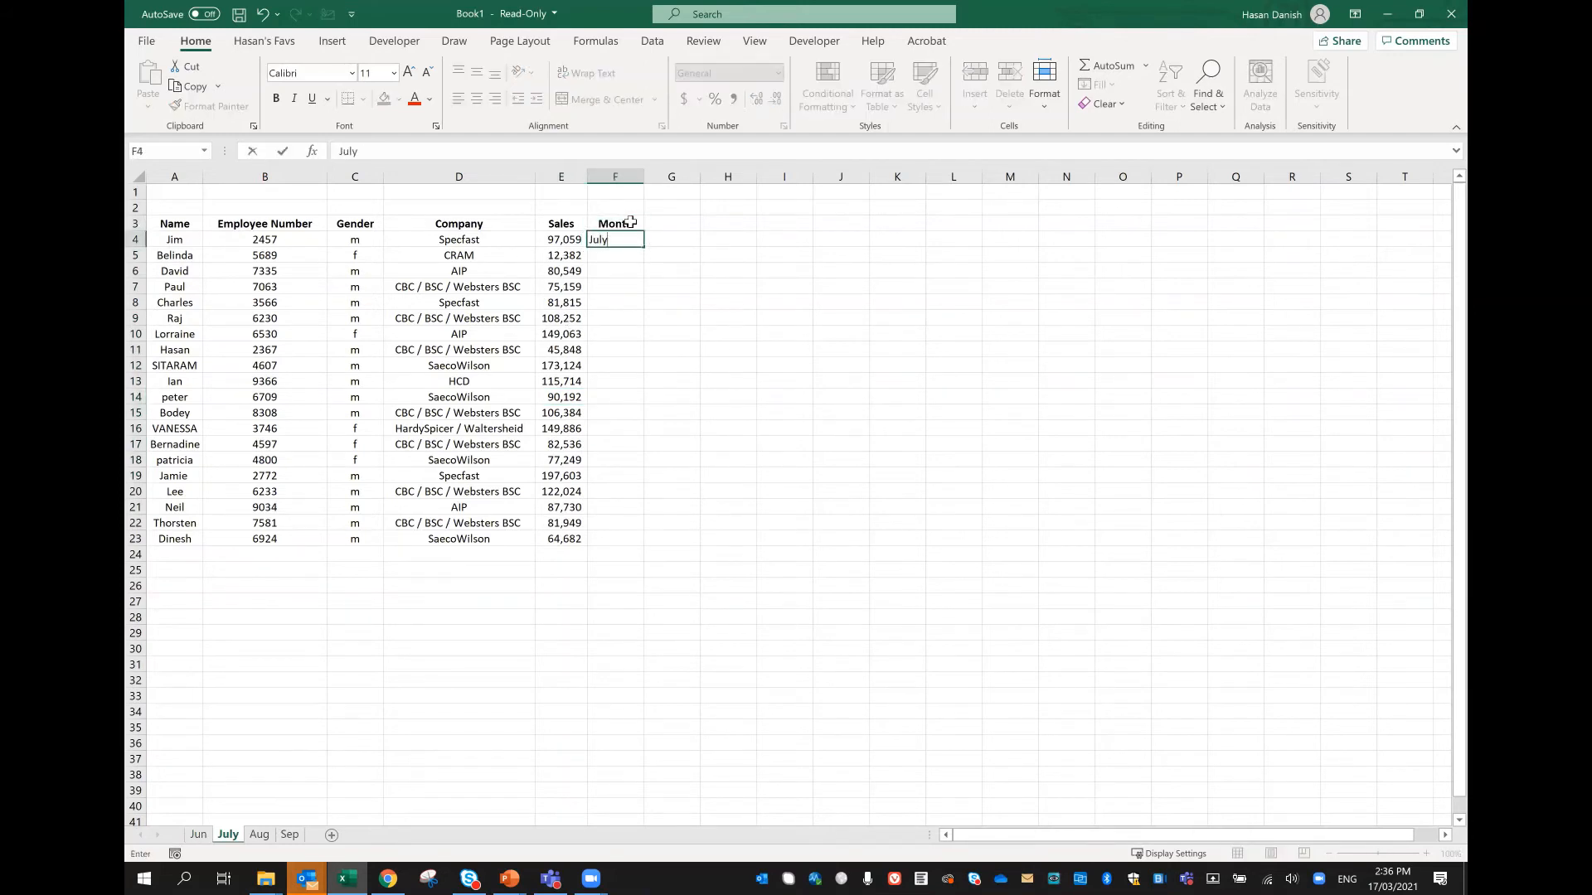
type("y")
key("ctrl+Return")
Step: Copy July from F4 down the Month column of the July worksheet through F23
key("ctrl+c")
key("Down")
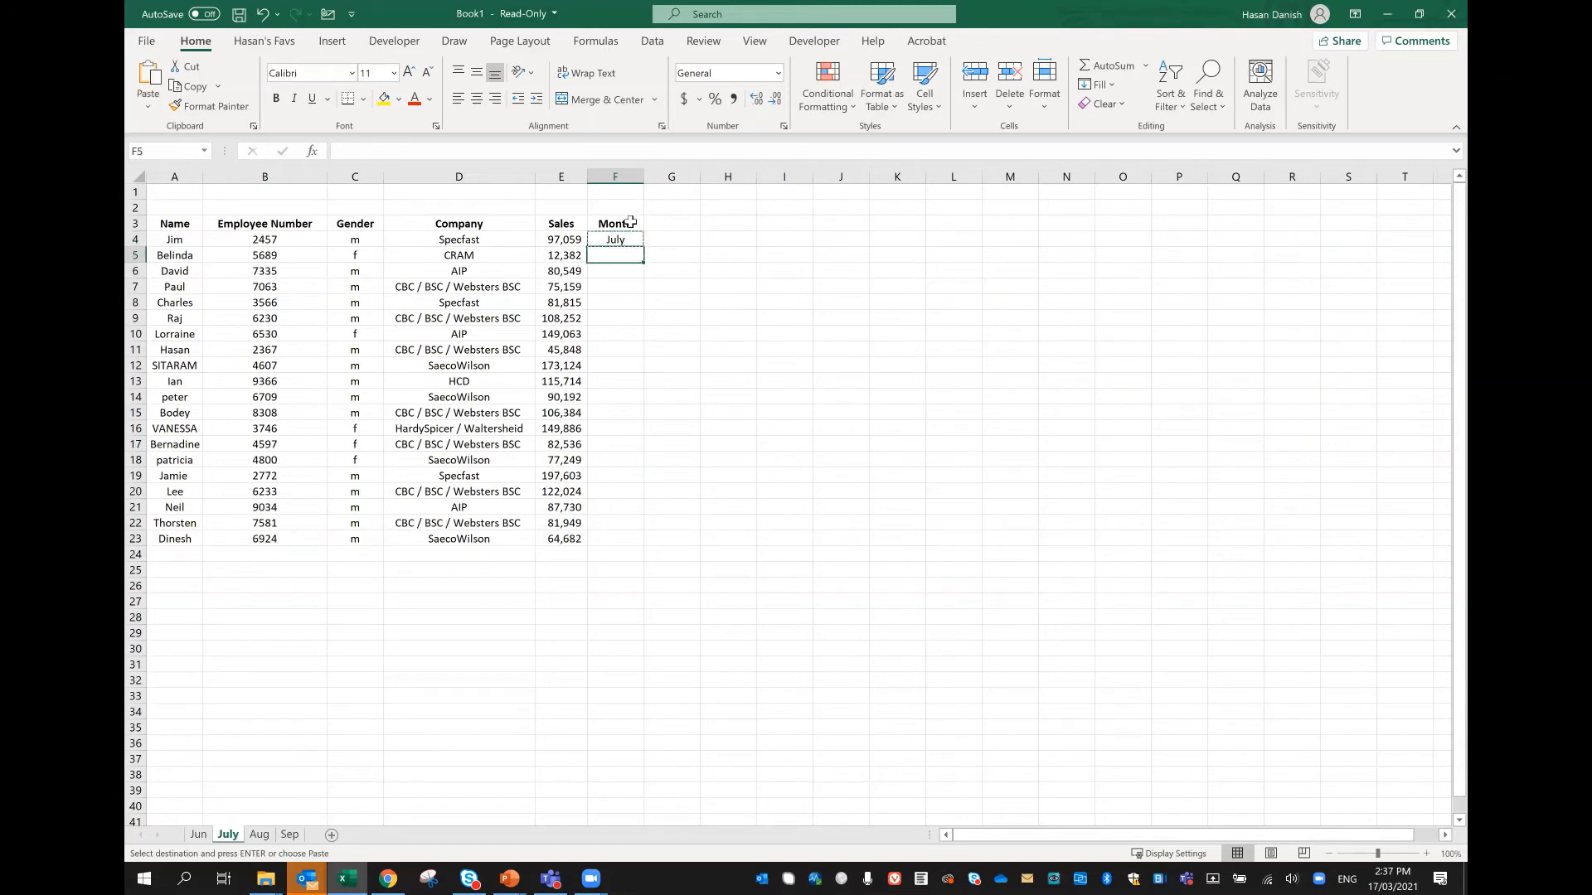
key("shift+Down")
key("shift+Down")
key("shift+Down")
key("shift+Down")
key("shift+Down")
key("shift+Down")
key("shift+Down")
key("shift+Down")
key("shift+Down")
key("shift+Down")
key("shift+Down")
key("shift+Down")
key("shift+Down")
key("shift+Down")
key("shift+Down")
key("shift+Down")
key("shift+Down")
key("shift+Down")
key("Return")
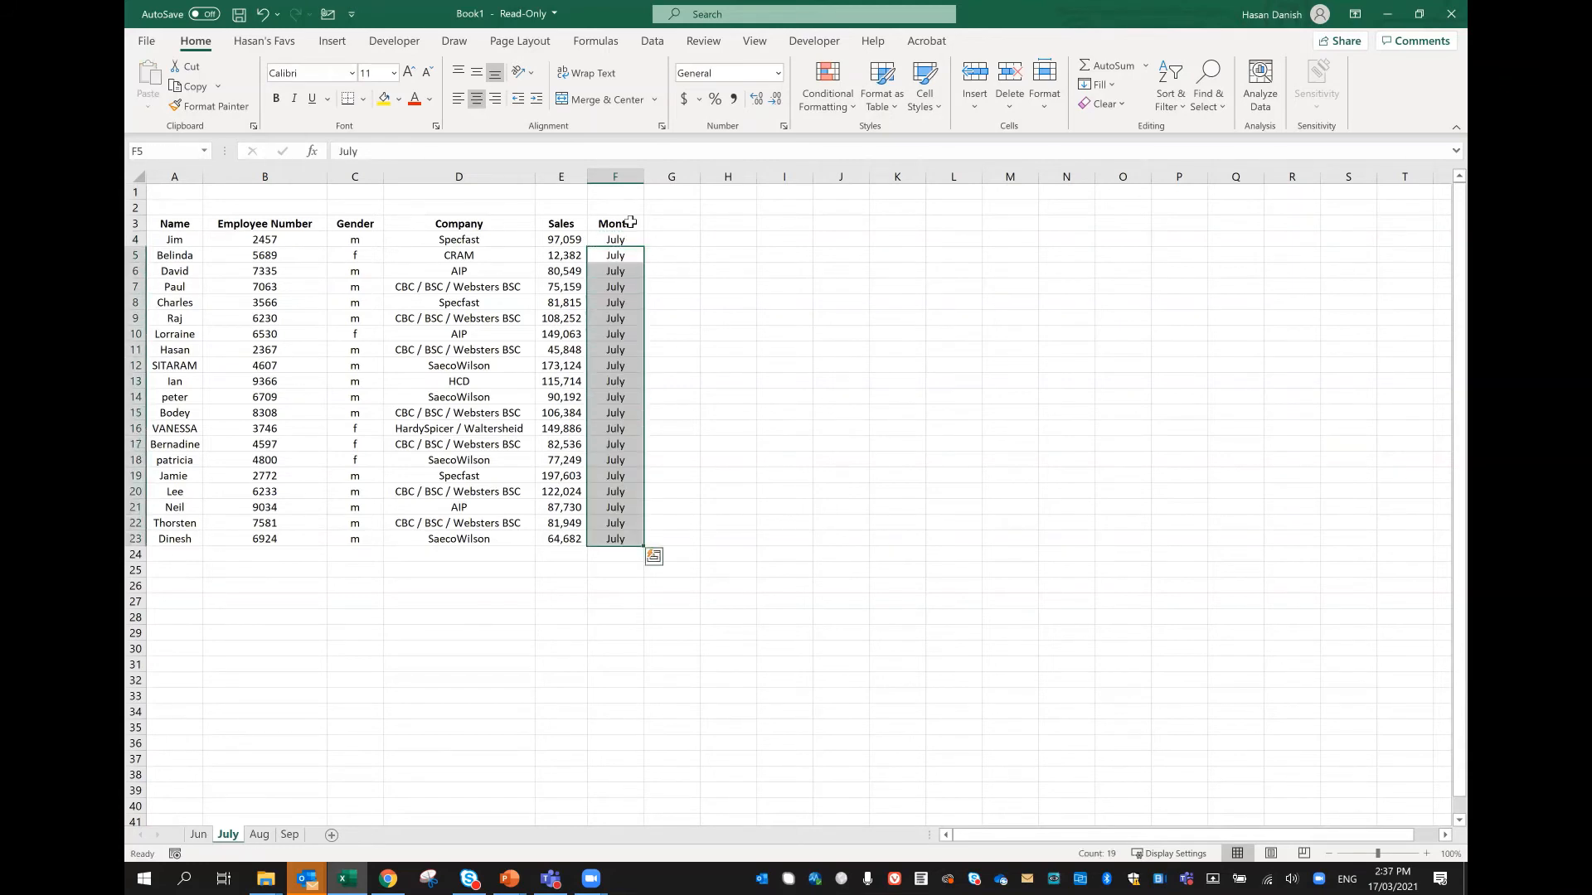
Step: Add a Month header in F3 of the Aug worksheet and enter Aug in F4
left_click(257, 835)
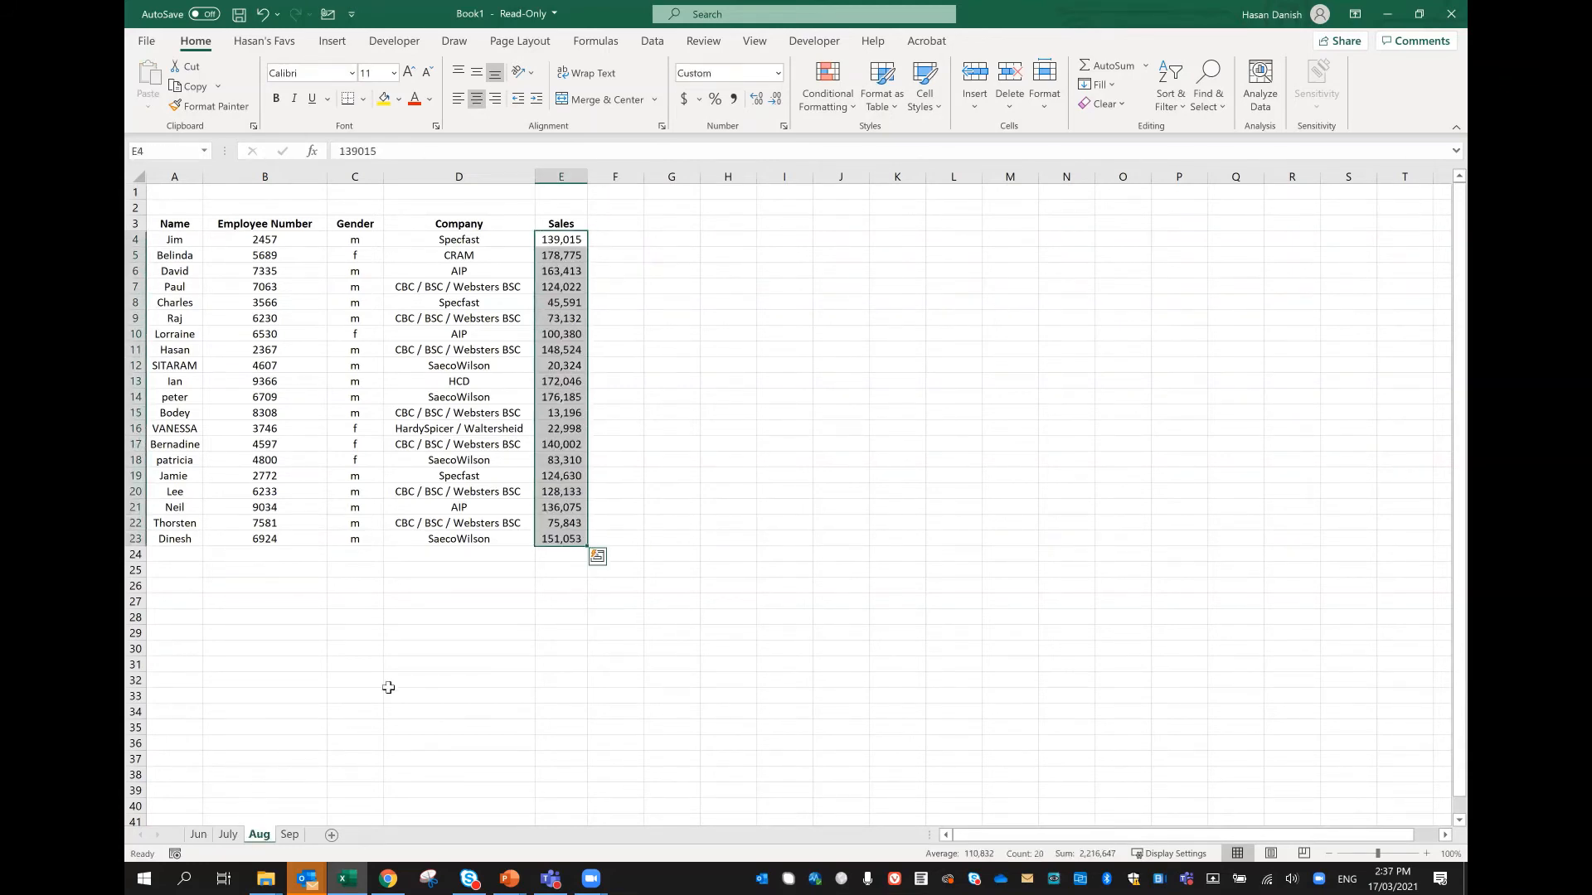
left_click(630, 217)
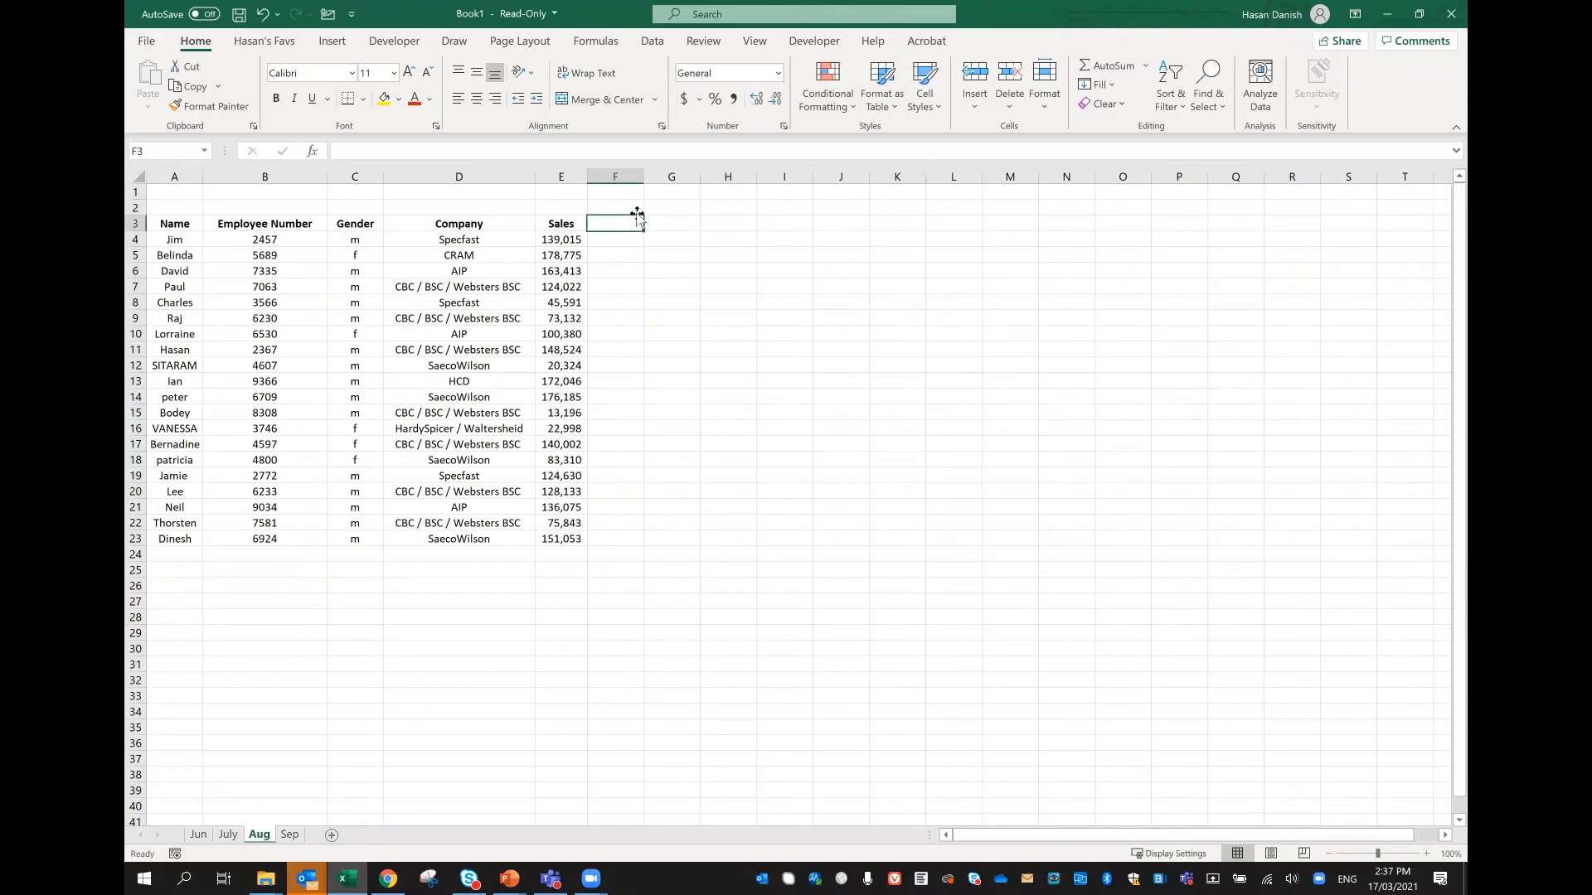
type("Month")
key("Return")
type("A")
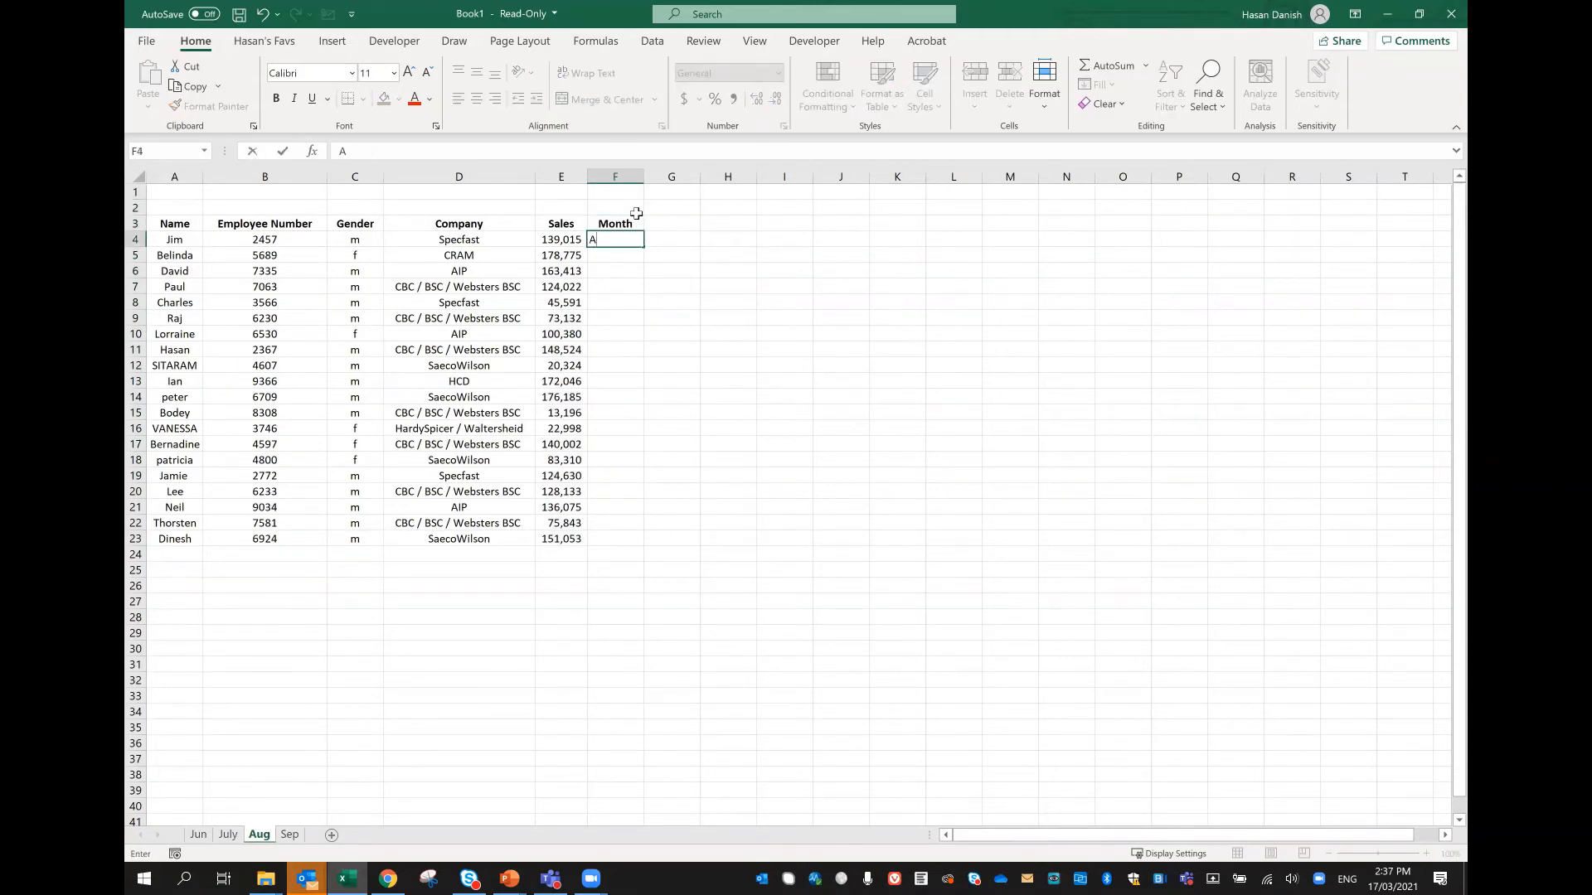
type("ug")
key("ctrl+Return")
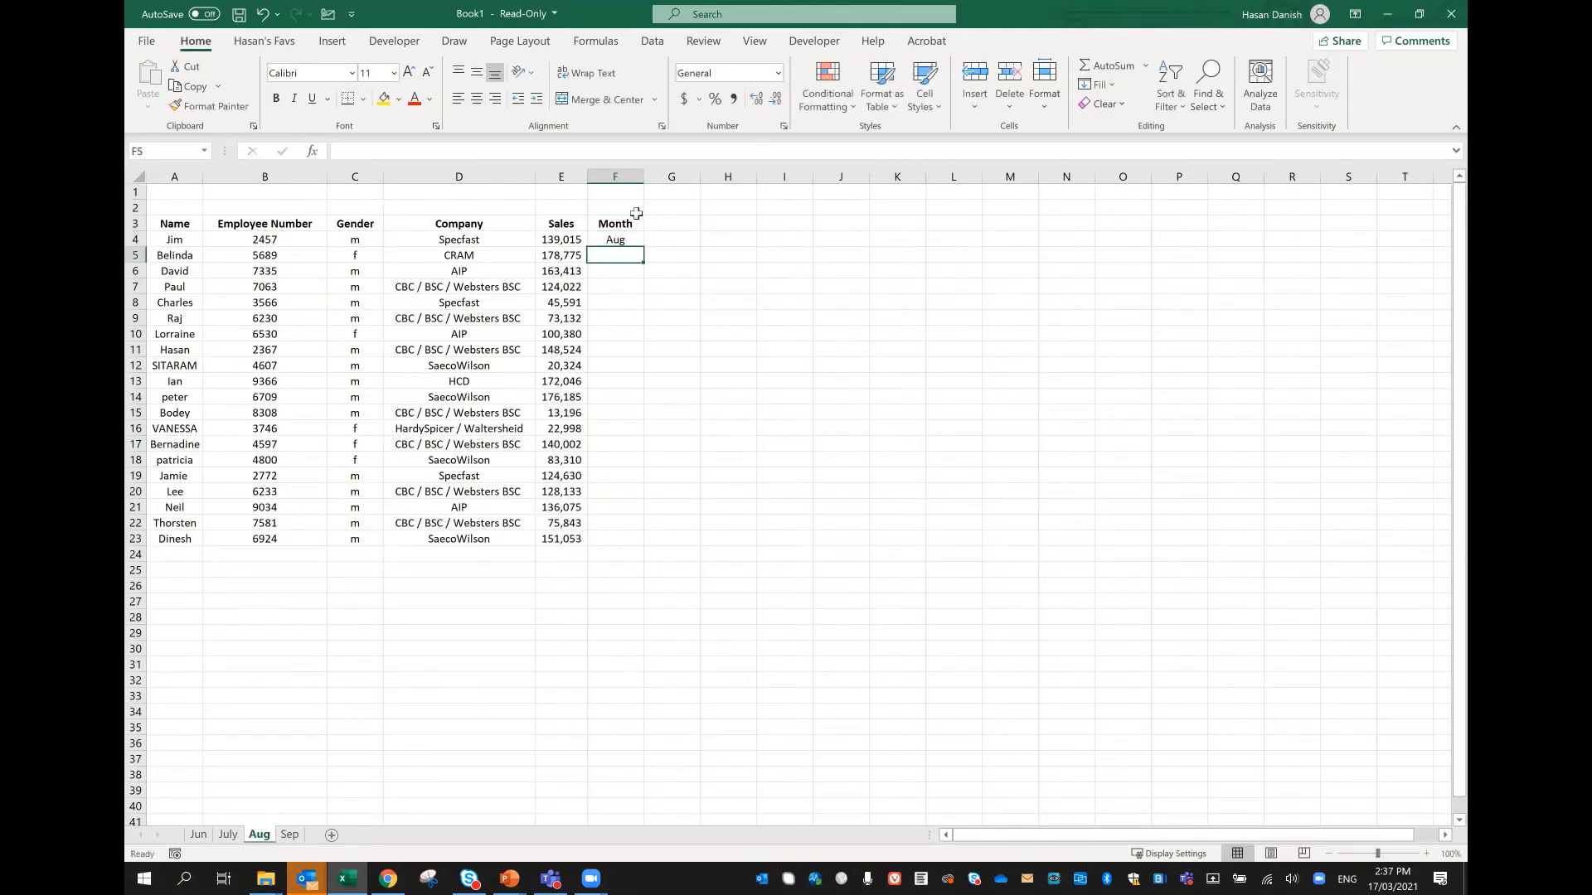
Step: Copy Aug from F4 down the Month column of the Aug worksheet through F23
key("ctrl+c")
key("Down")
key("shift+Down")
key("shift+Down")
key("shift+Down")
key("shift+Down")
key("shift+Down")
key("shift+Down")
key("shift+Down")
key("shift+Down")
key("shift+Down")
key("shift+Down")
key("shift+Down")
key("shift+Down")
key("shift+Down")
key("shift+Down")
key("shift+Down")
key("shift+Down")
key("shift+Down")
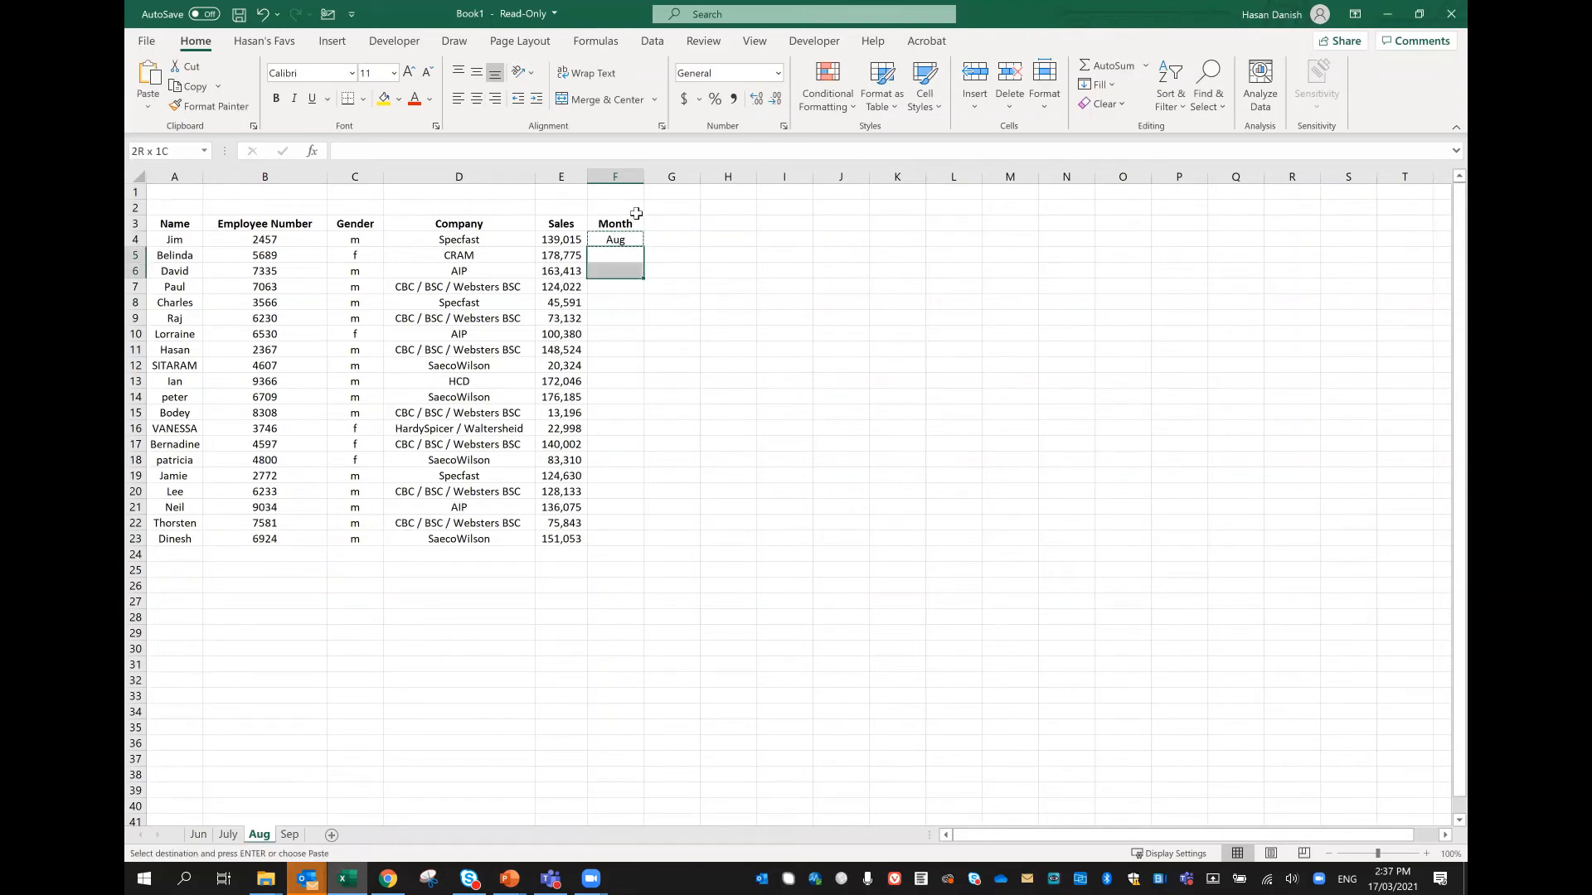
key("shift+Down")
key("Return")
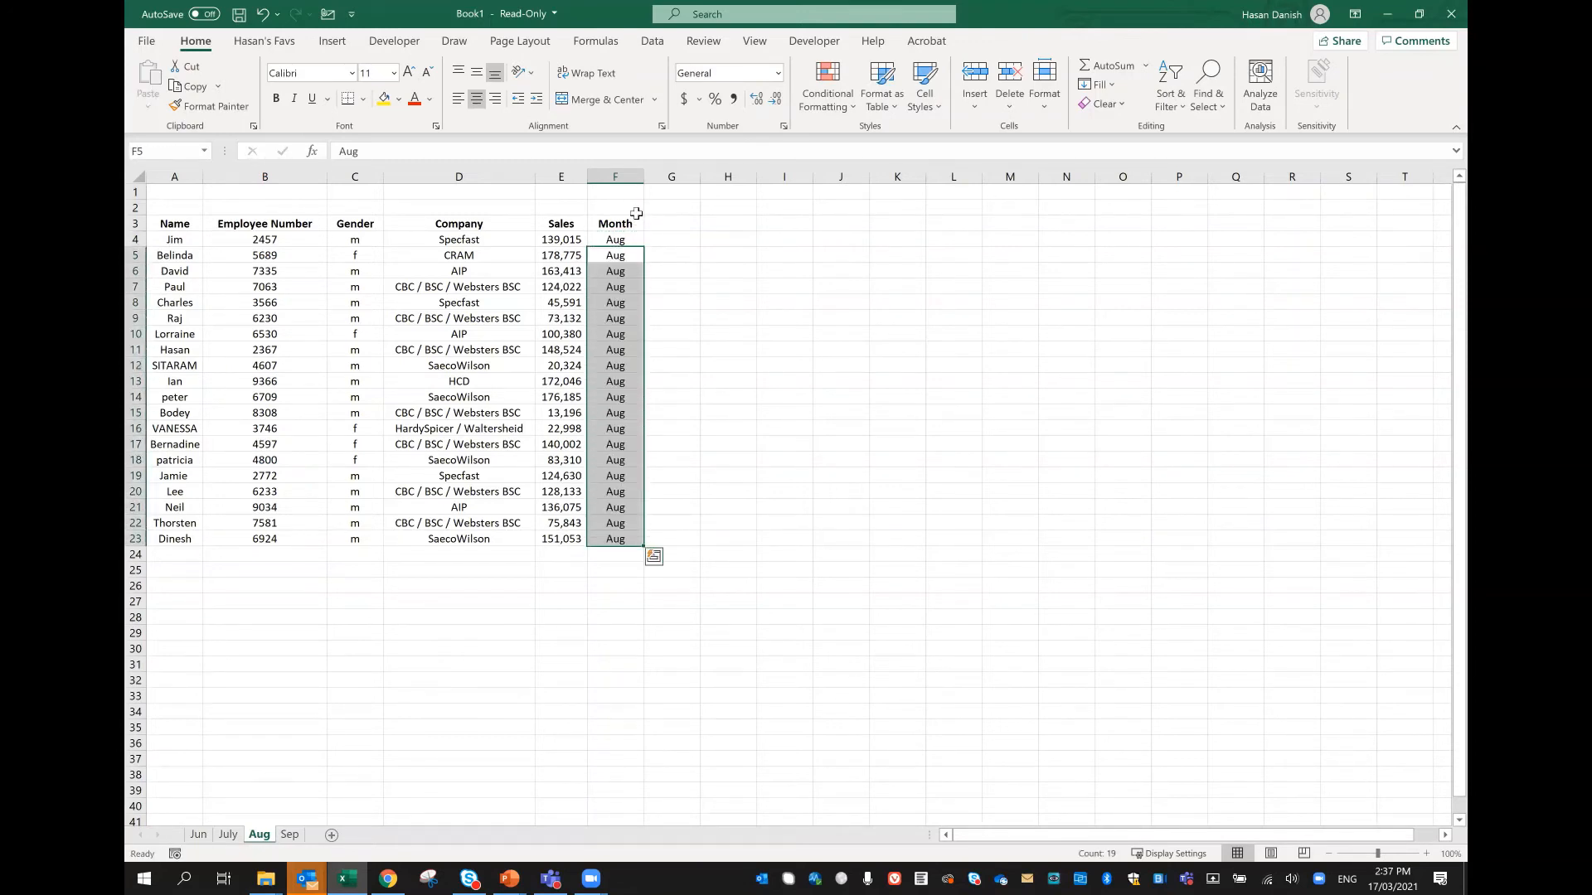
Step: Add a Month header in F3 of the Sep worksheet and enter Sep in F4
left_click(297, 834)
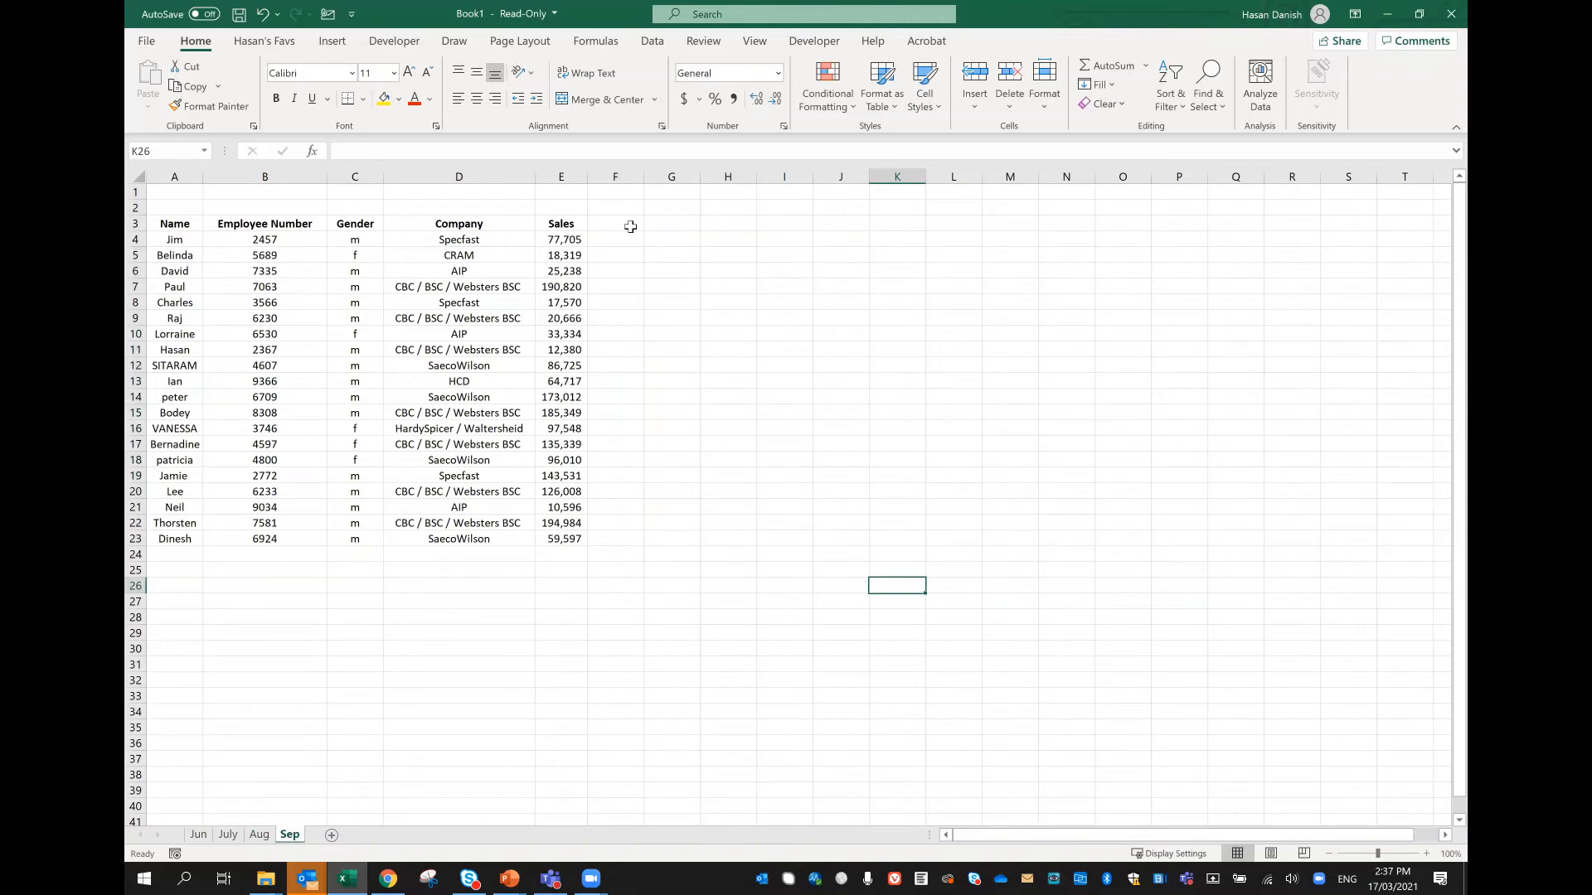
left_click(630, 227)
type("Month")
key("Return")
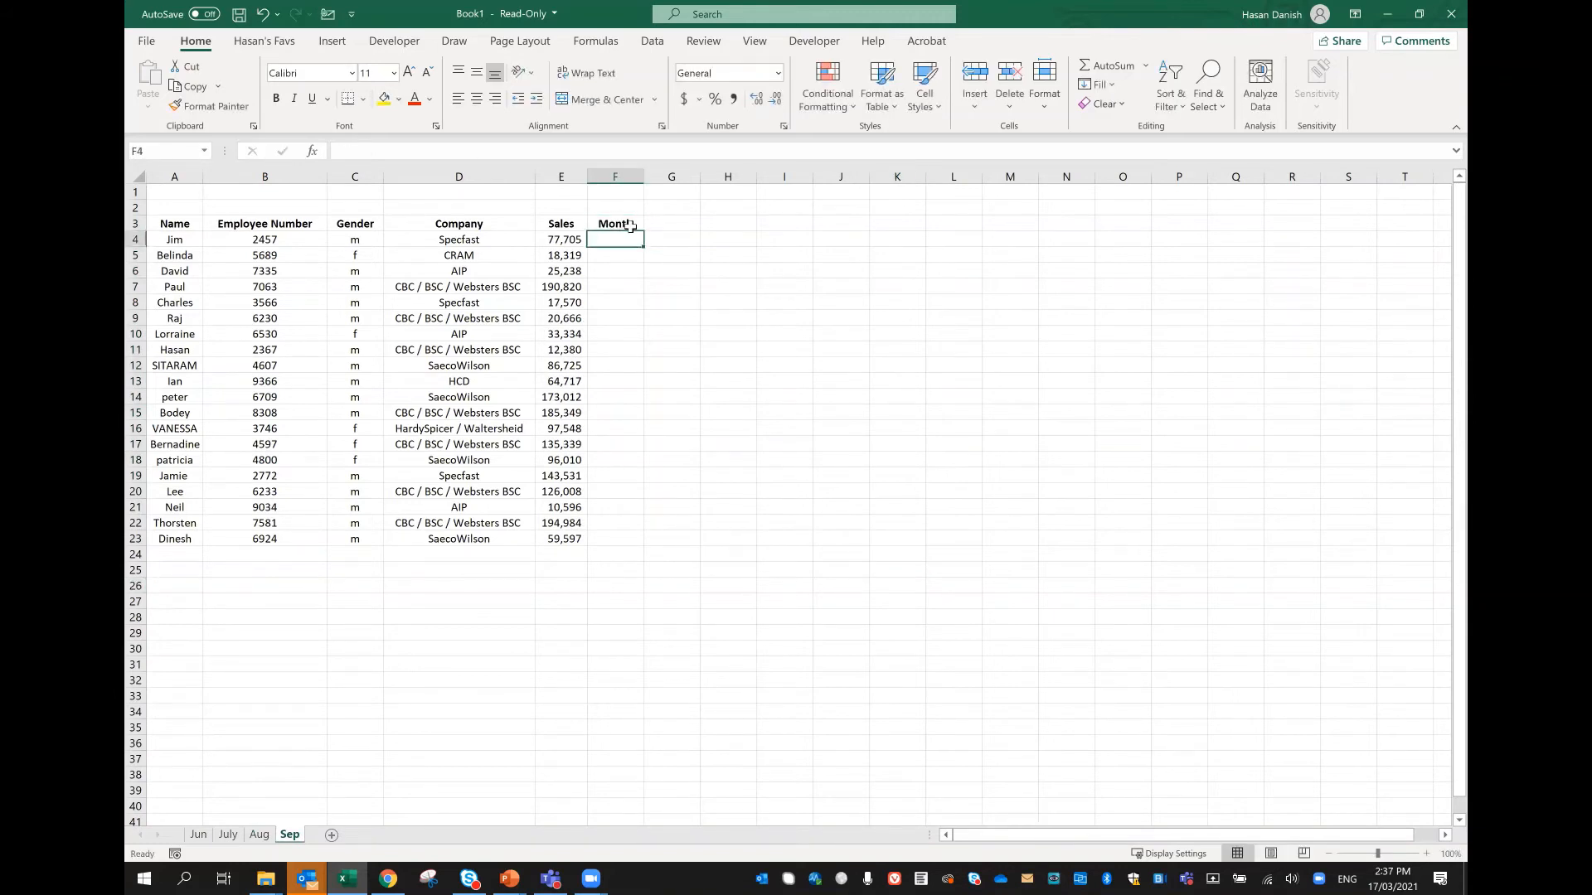
type("Sep")
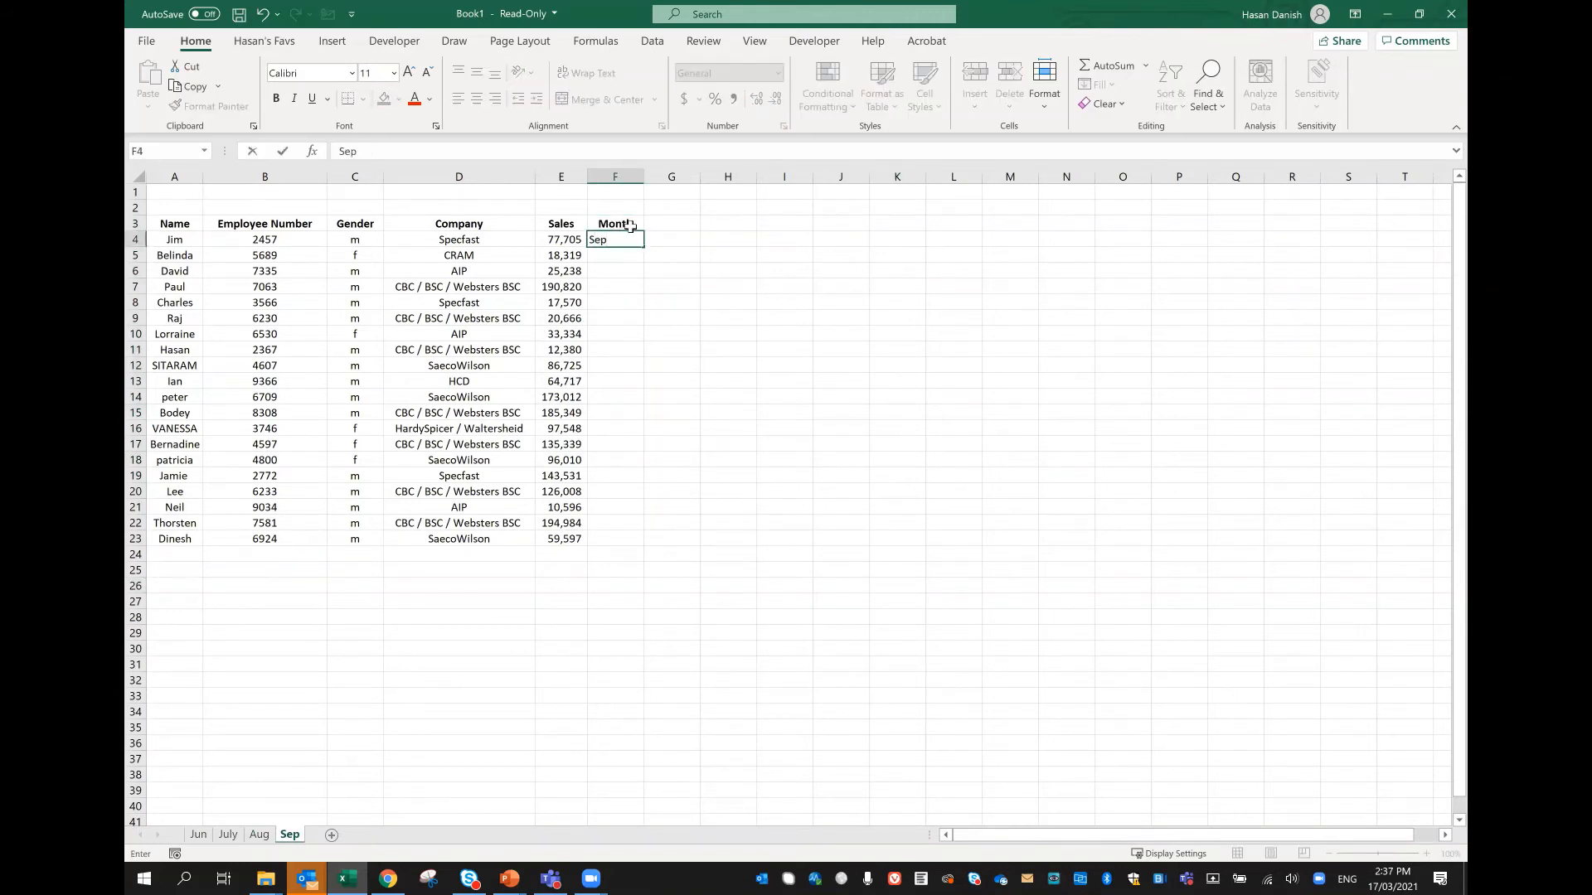
key("Return")
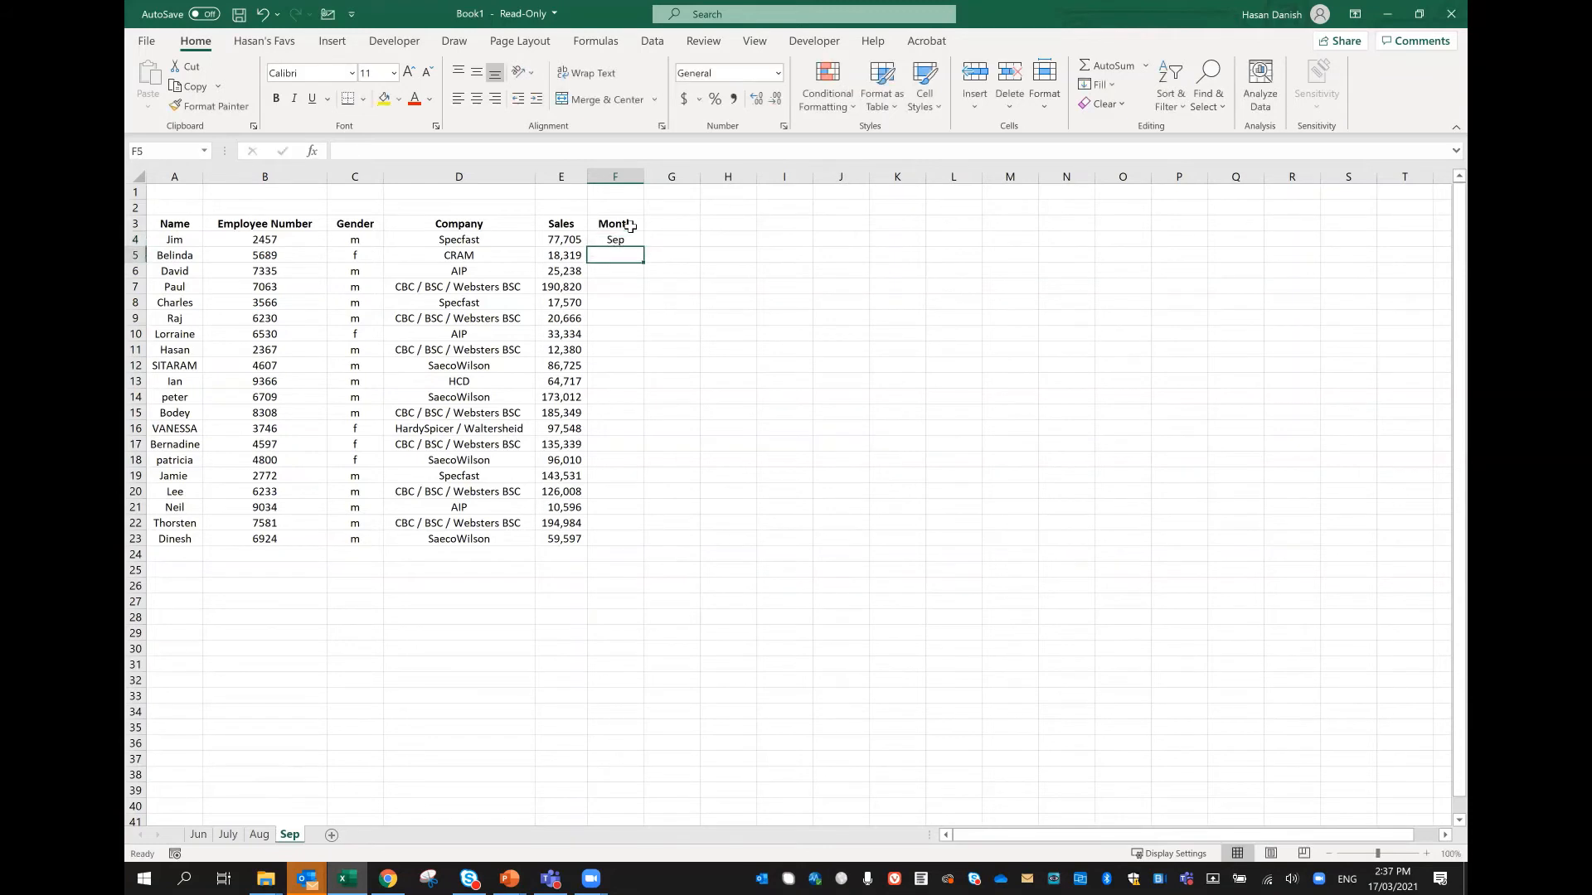
Step: Copy Sep from F4 down the Month column of the Sep worksheet through F23
key("Up")
key("ctrl+c")
key("Down")
key("shift+Down")
key("shift+Down")
key("shift+Down")
key("shift+Down")
key("shift+Down")
key("shift+Down")
key("shift+Down")
key("shift+Down")
key("shift+Down")
key("shift+Down")
key("shift+Down")
key("shift+Down")
key("shift+Down")
key("shift+Down")
key("shift+Down")
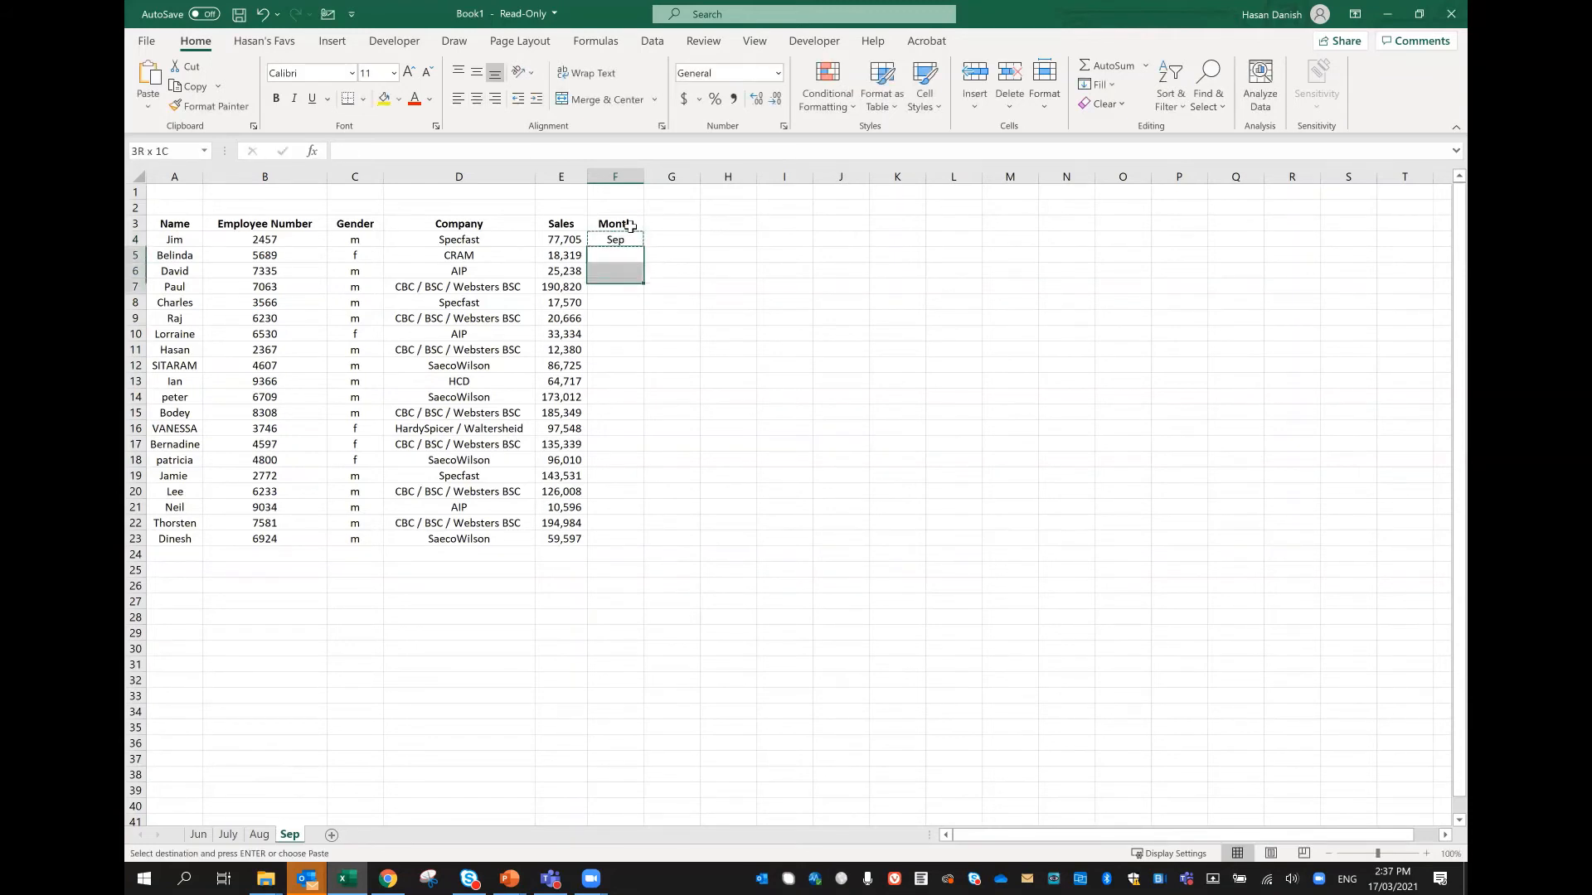
key("shift+Down")
key("shift+Down")
key("shift+Down")
key("Return")
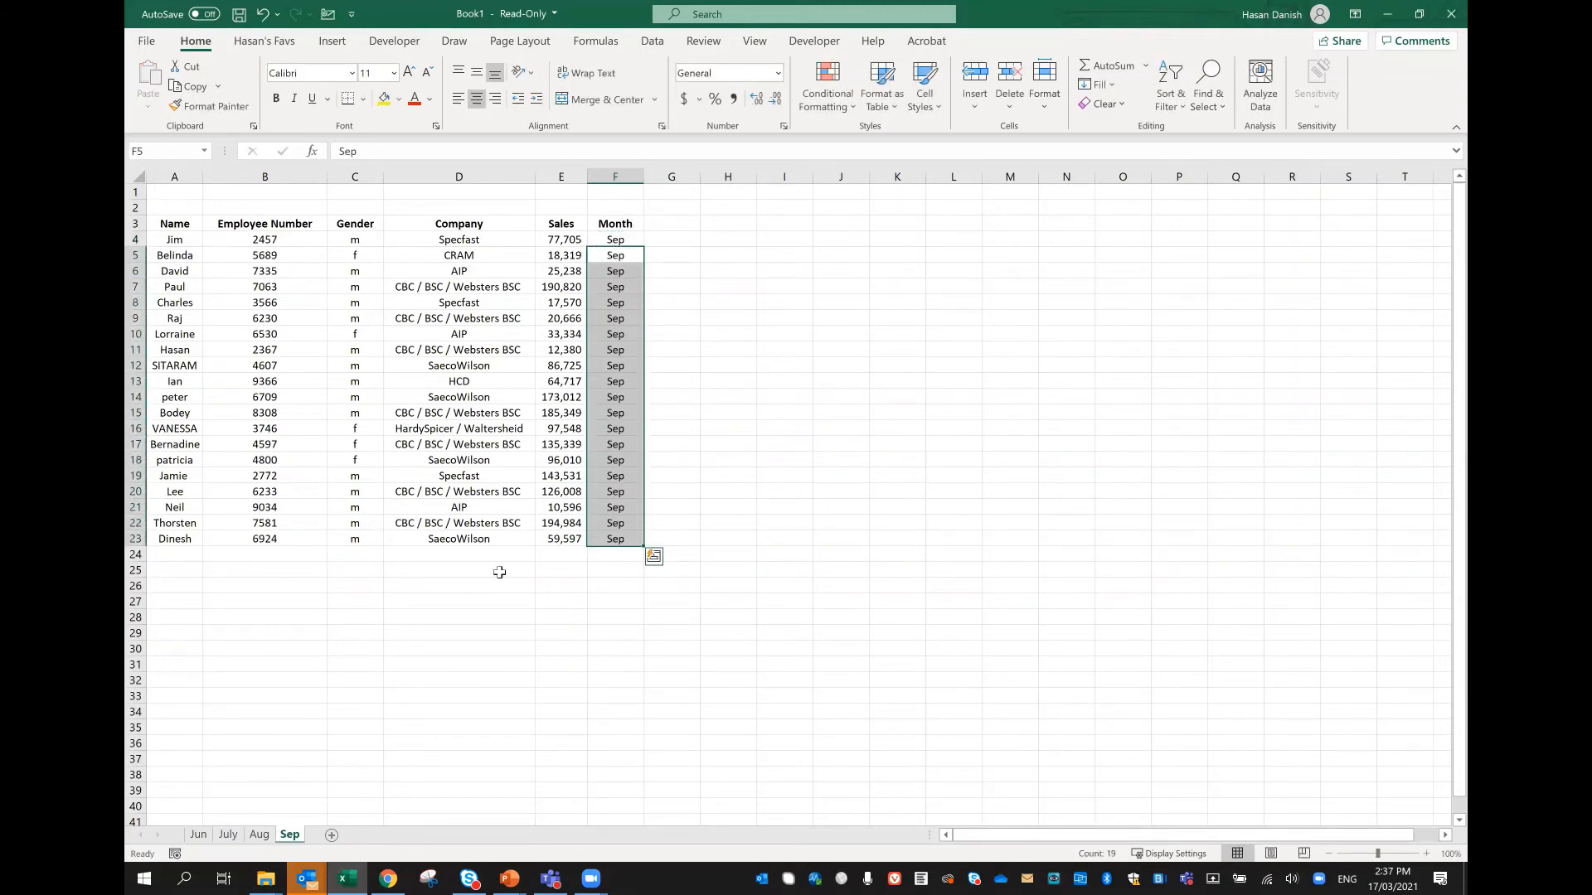
left_click(461, 644)
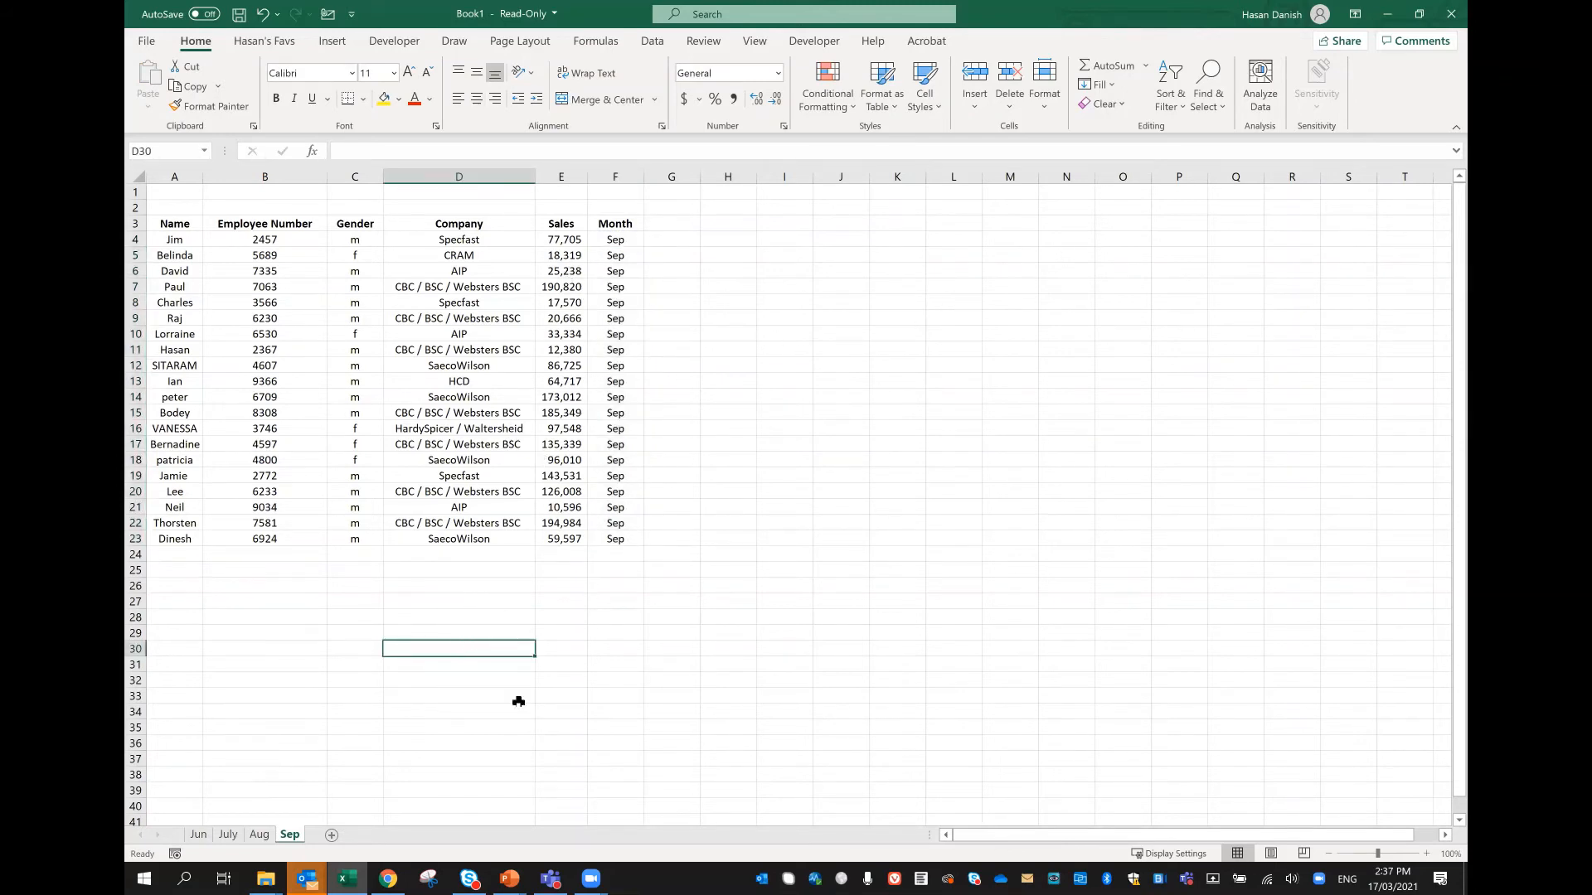
Step: Convert the Jun worksheet's data range A3:F23 into a table with headers and open it in Power Query
left_click(197, 834)
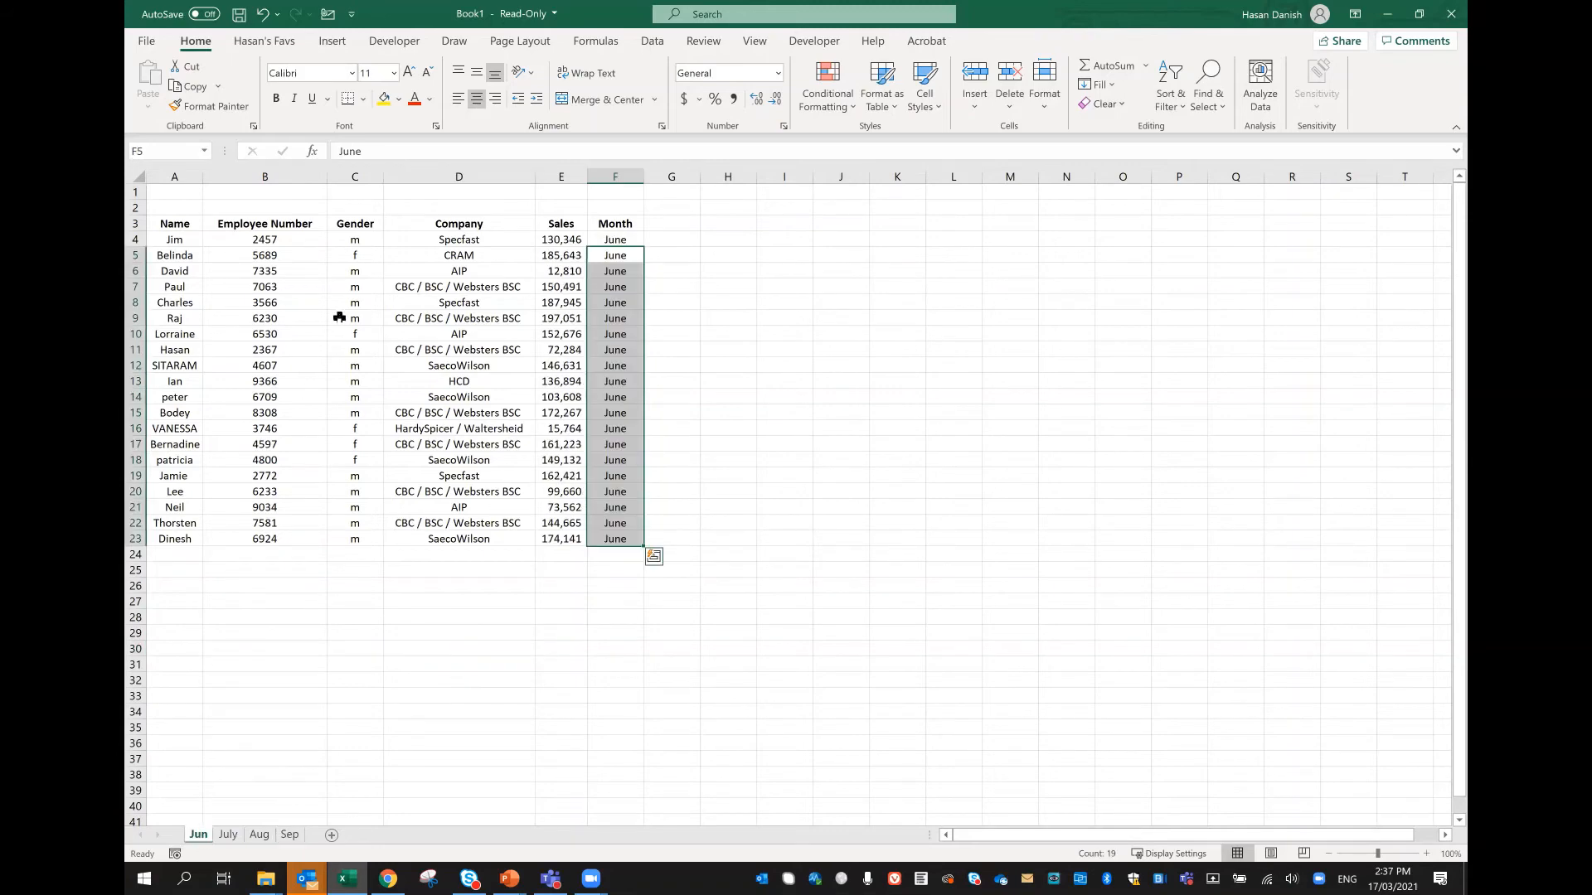
left_click(340, 318)
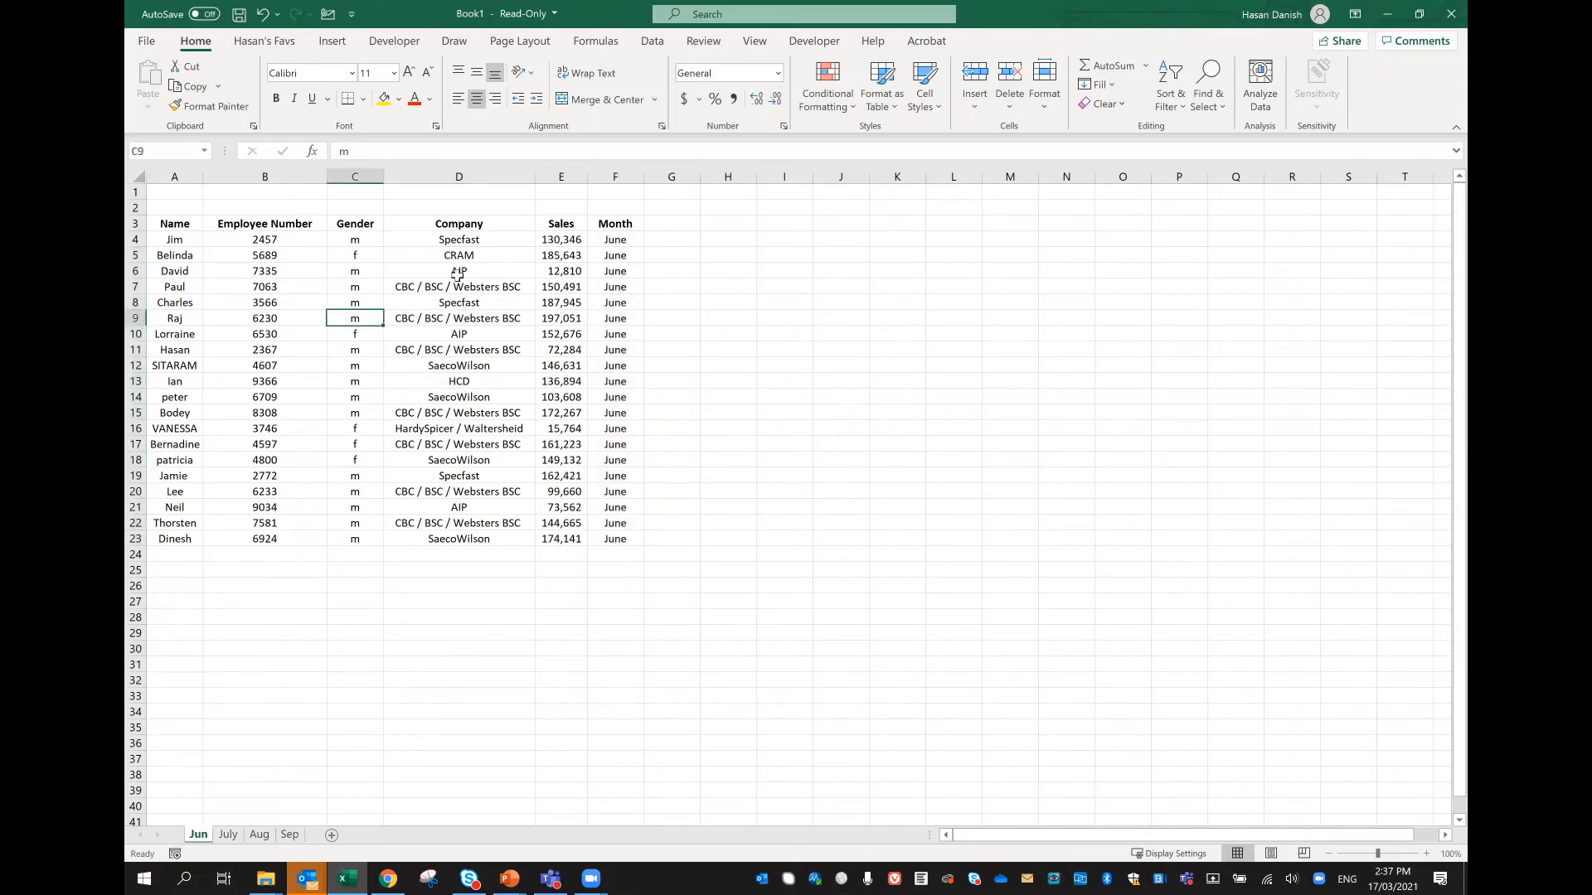
left_click(651, 43)
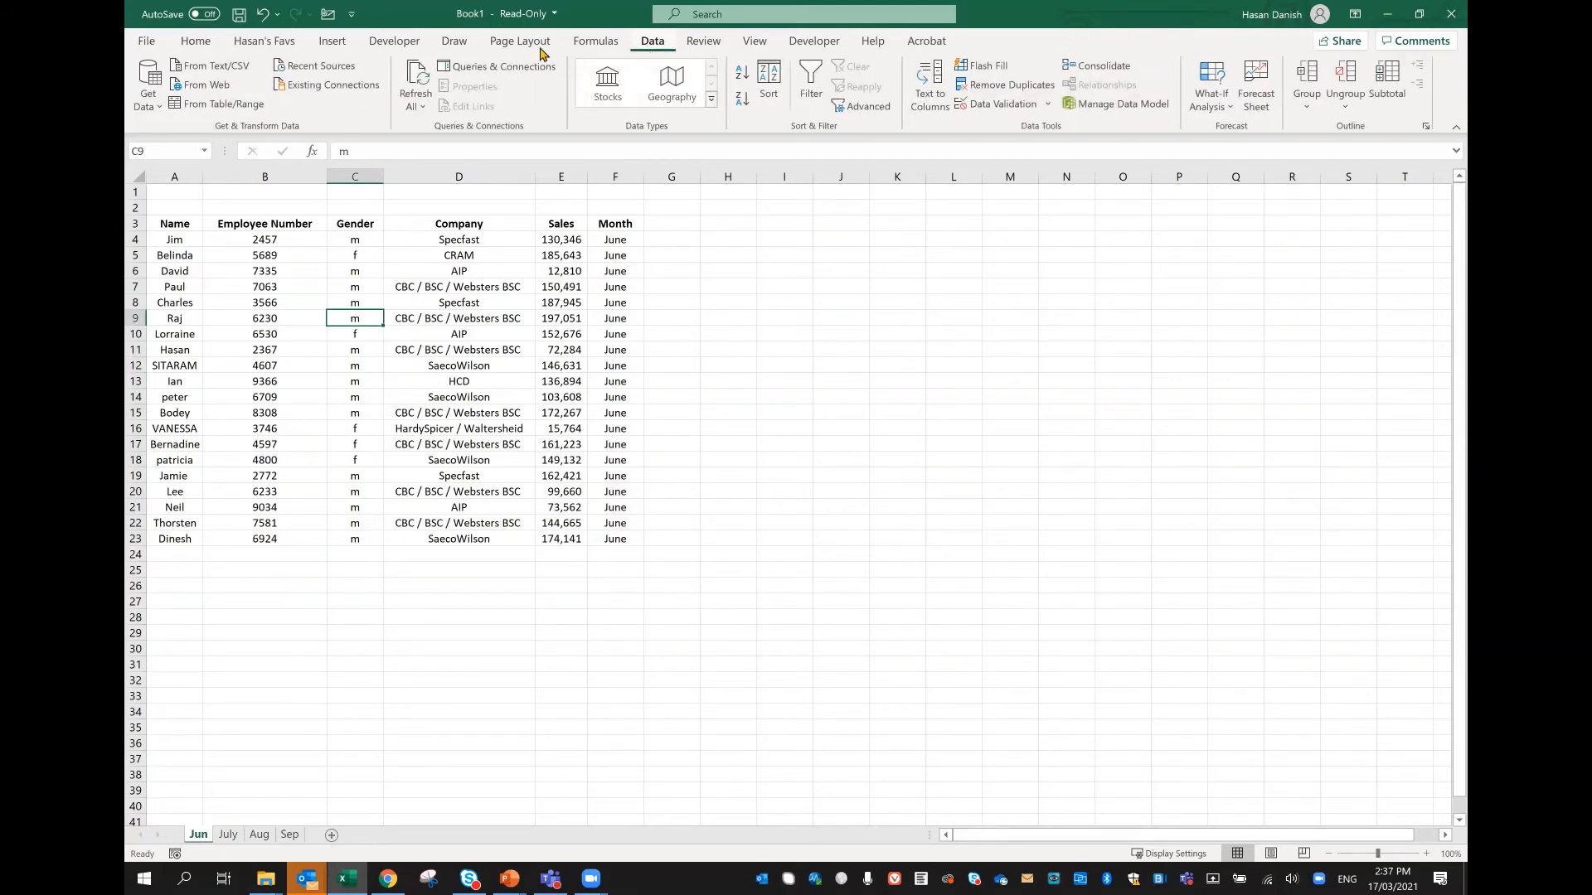
left_click(217, 105)
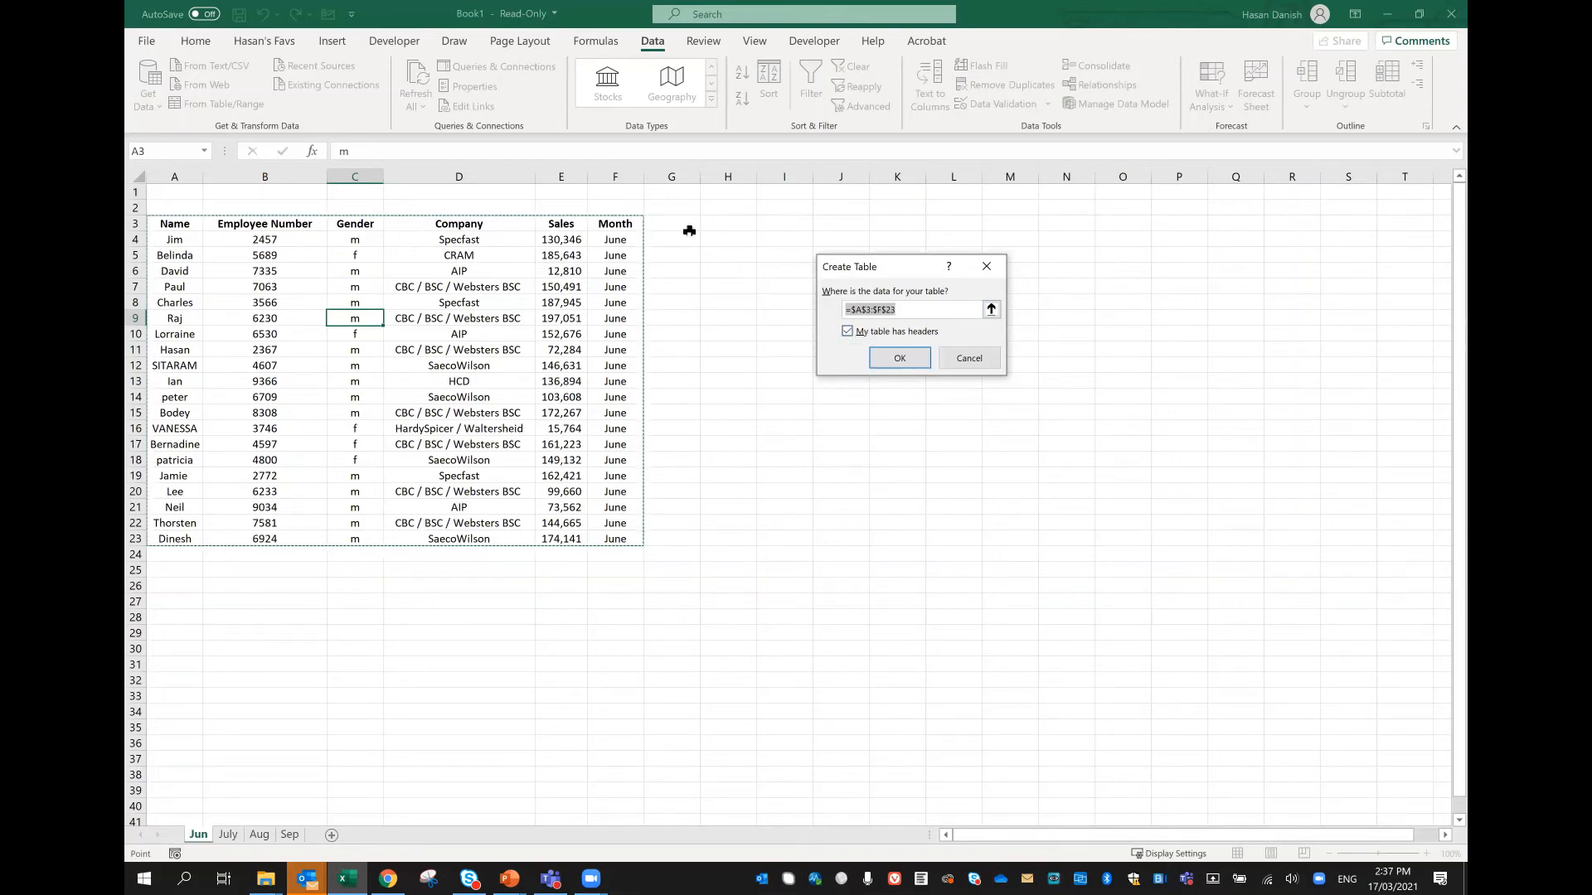
left_click(902, 355)
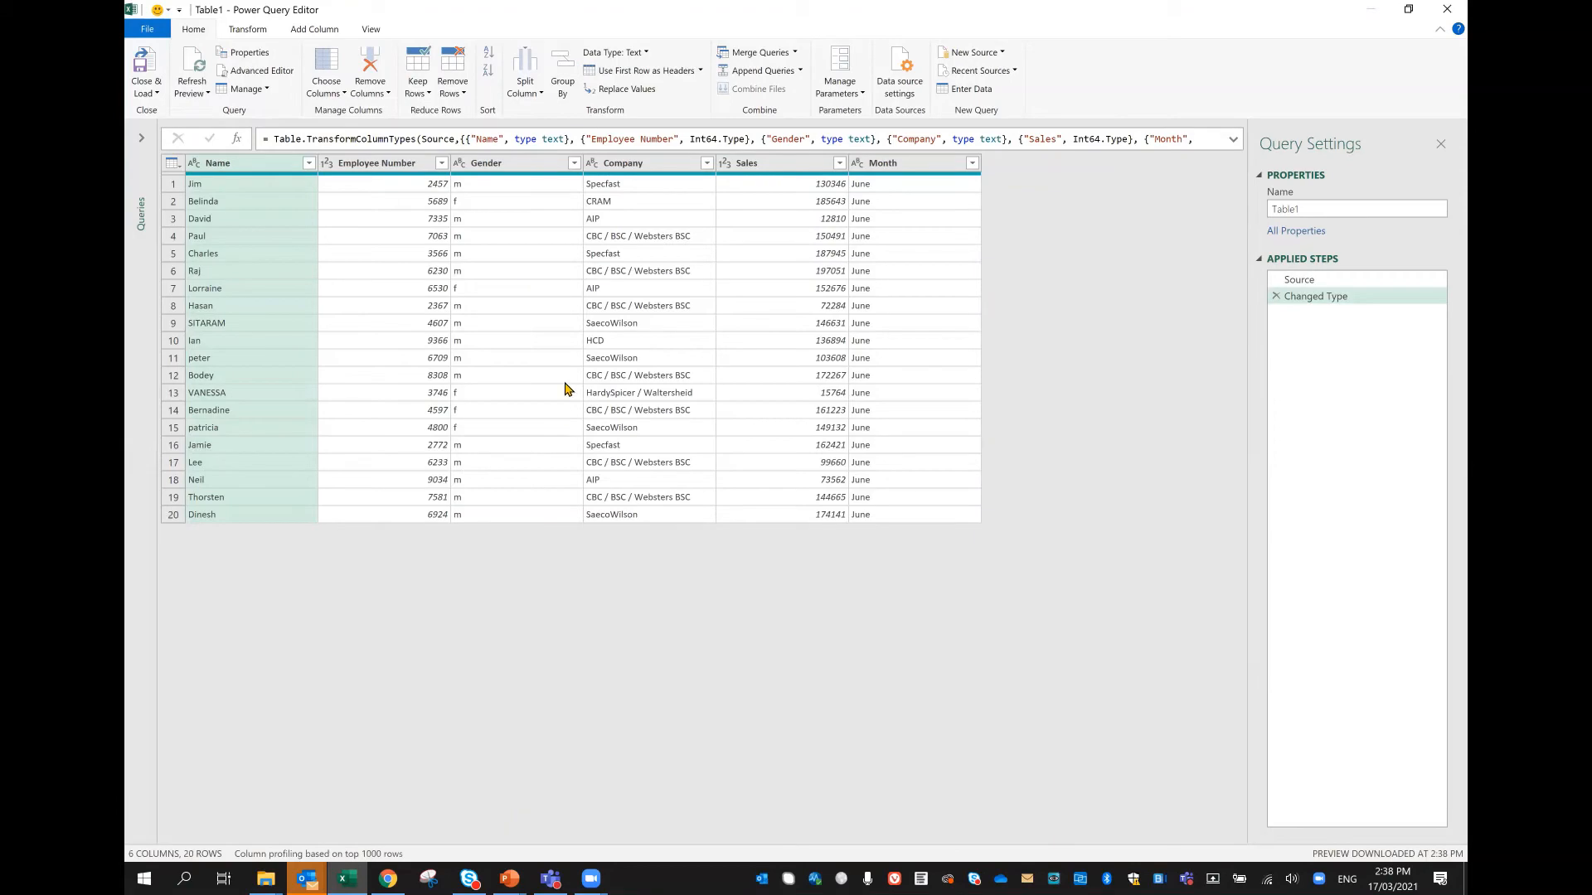
Step: Close the June query and load it to the workbook using Only Create Connection
left_click(146, 93)
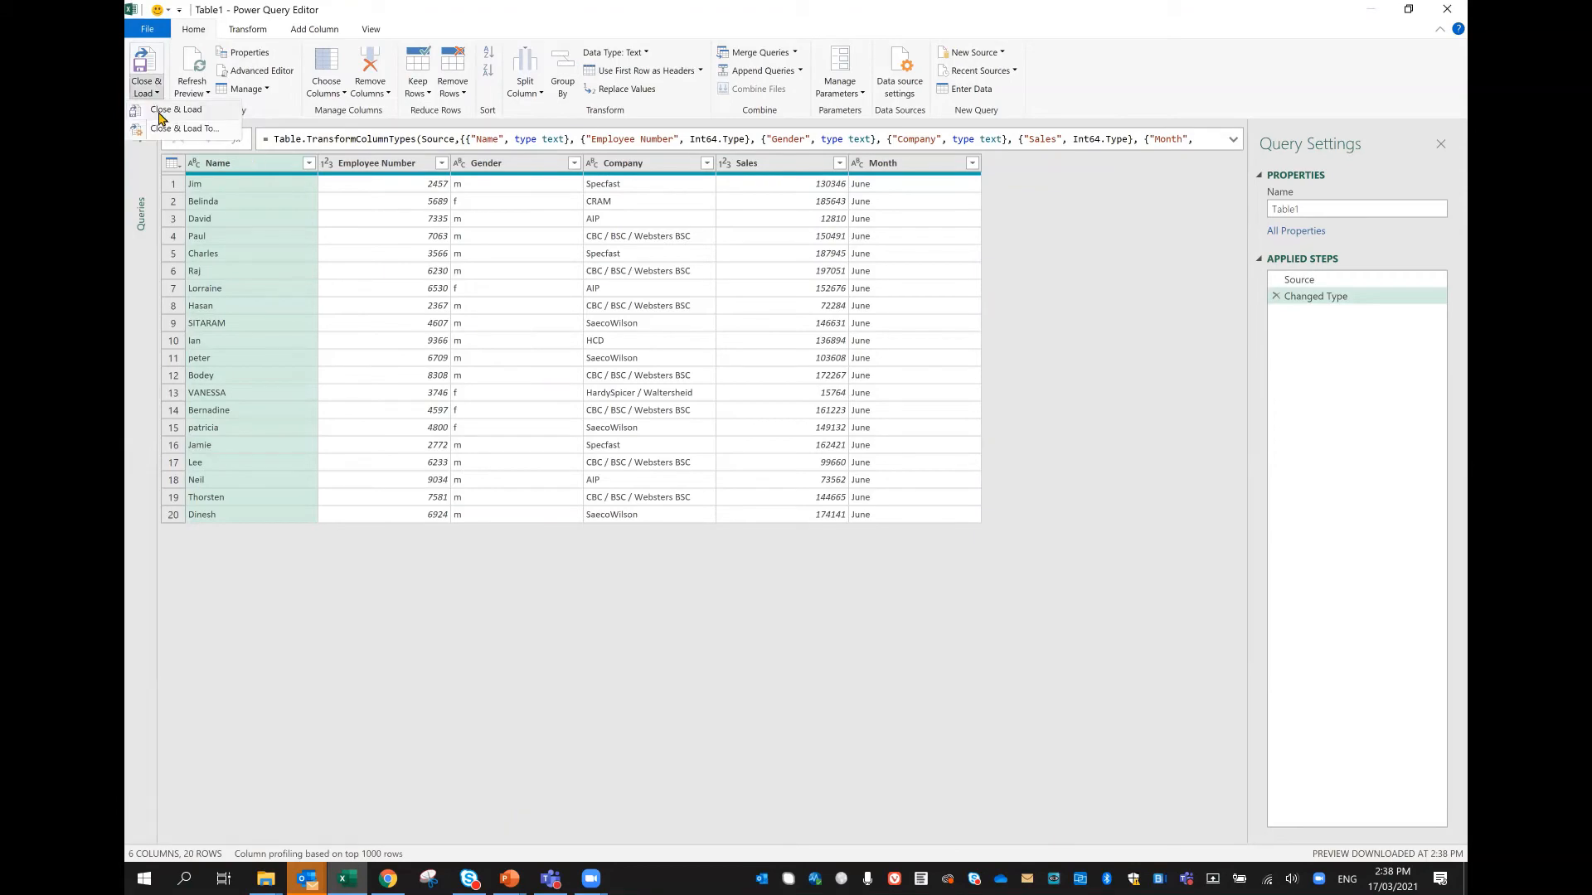
left_click(166, 128)
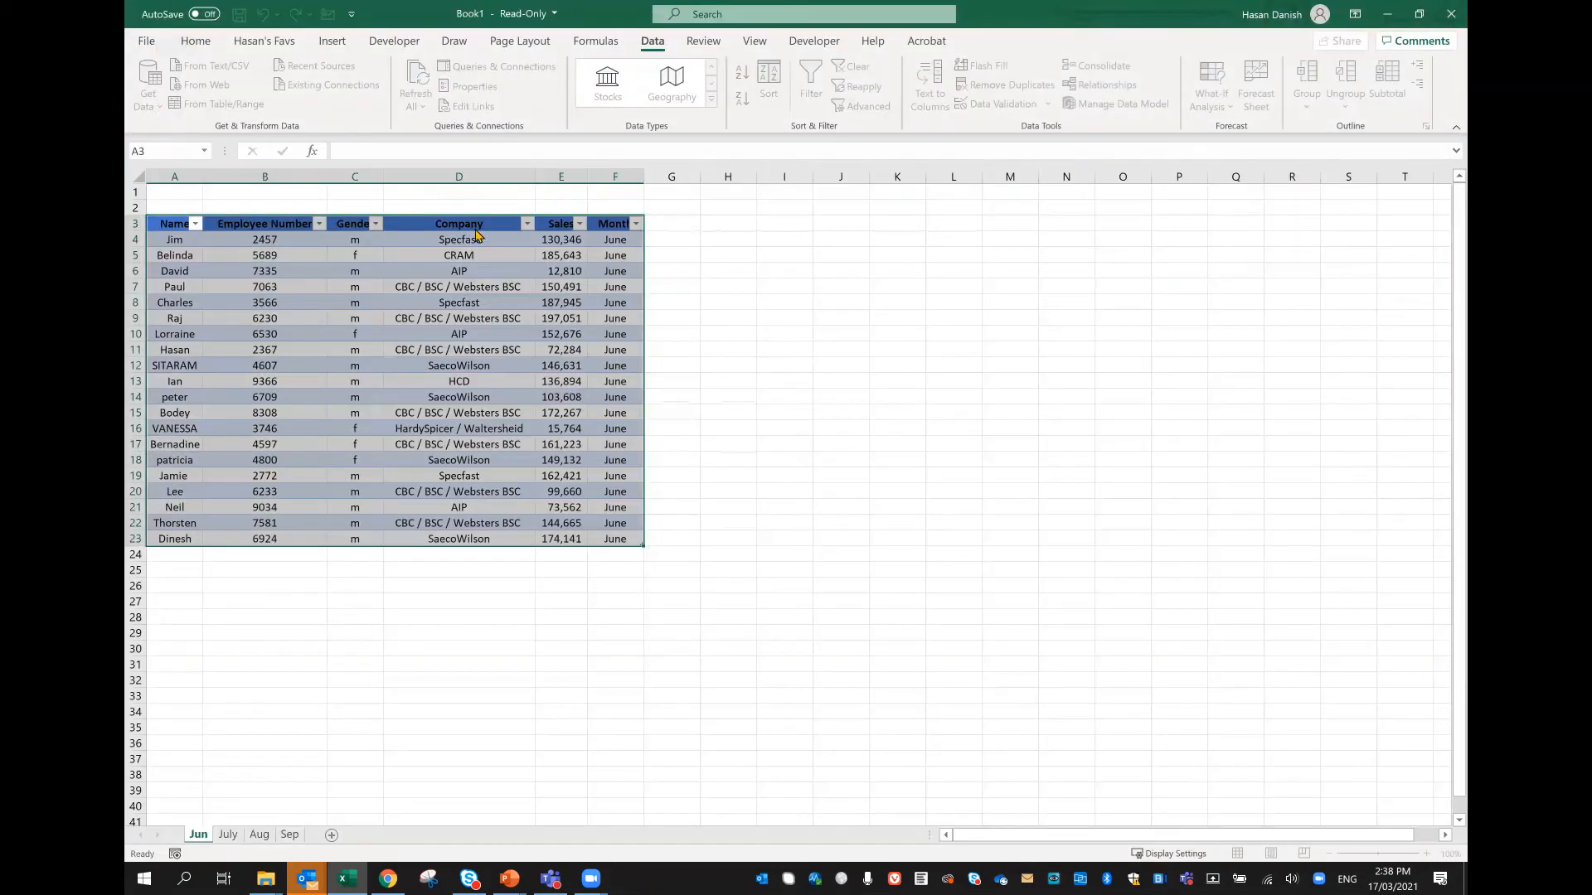
left_click(846, 298)
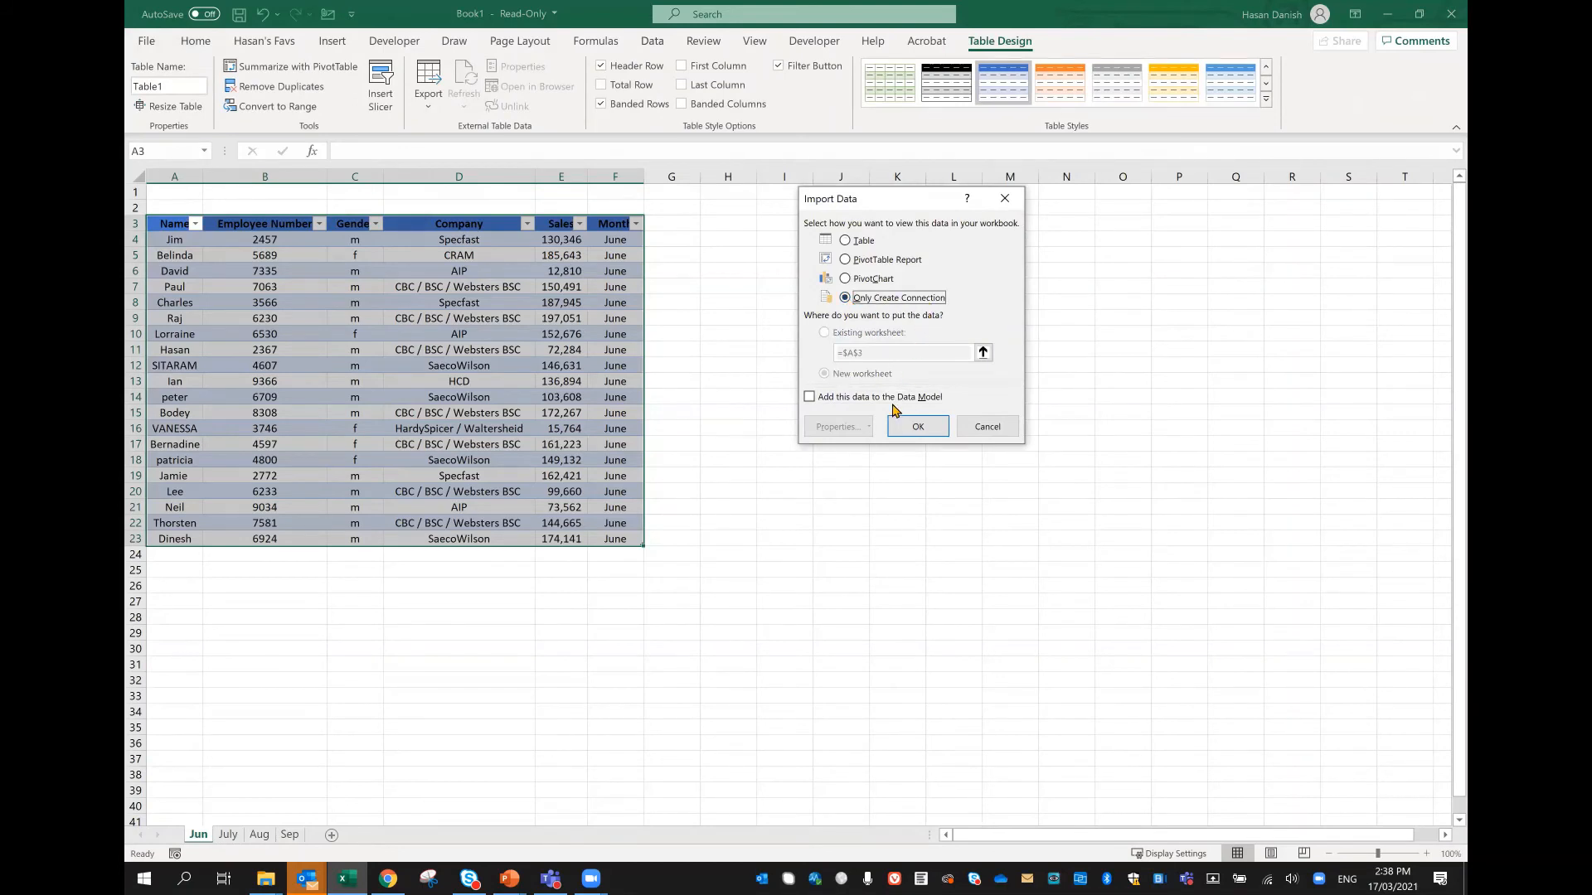
left_click(909, 428)
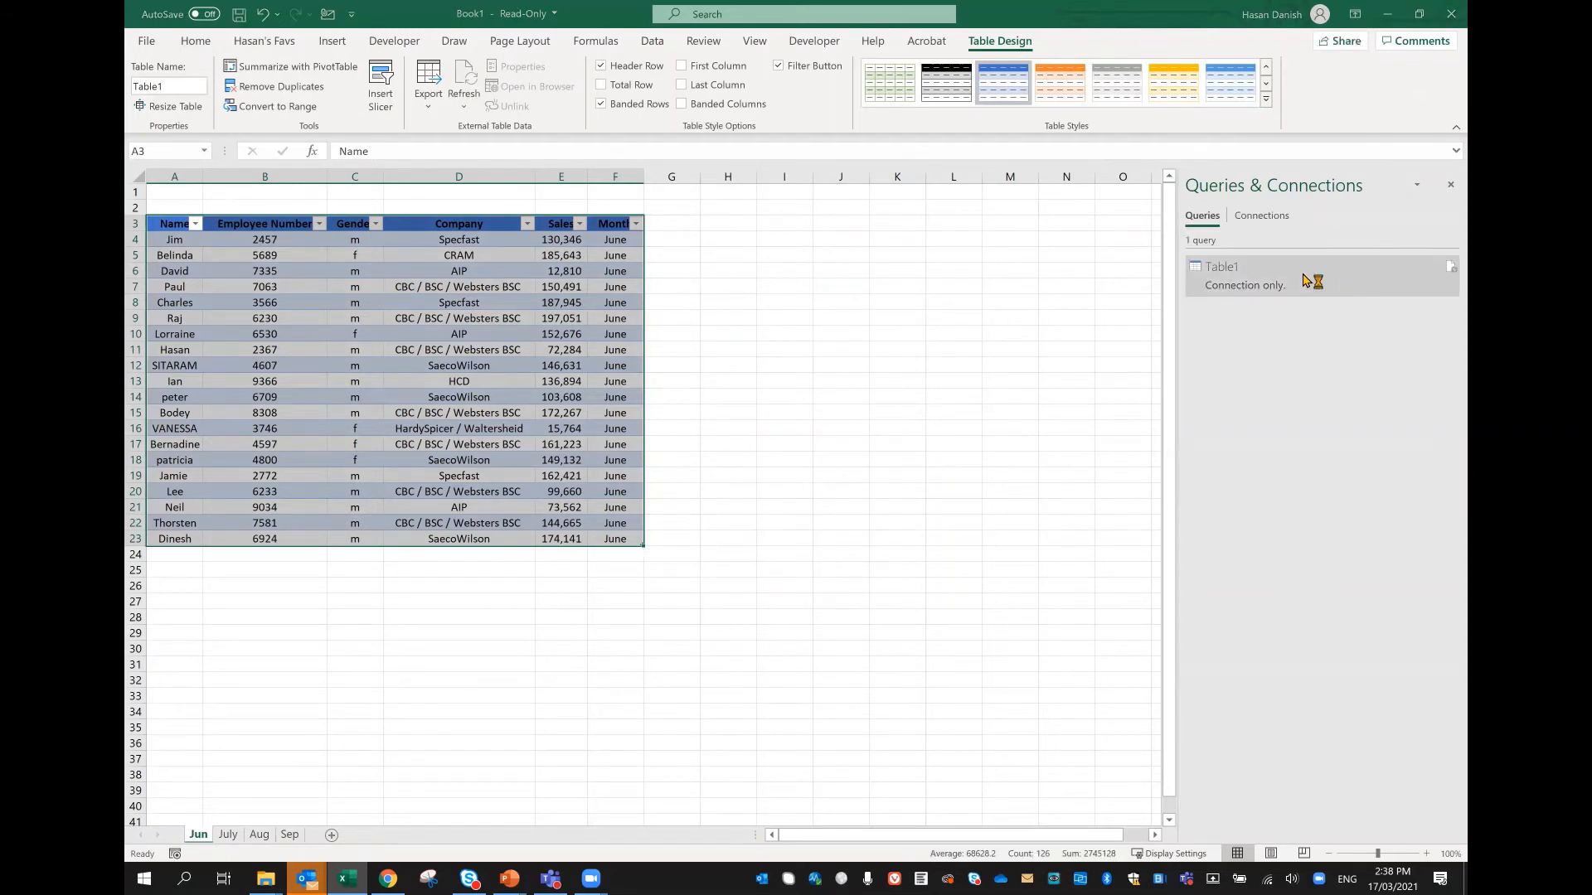
mouse_move(1311, 284)
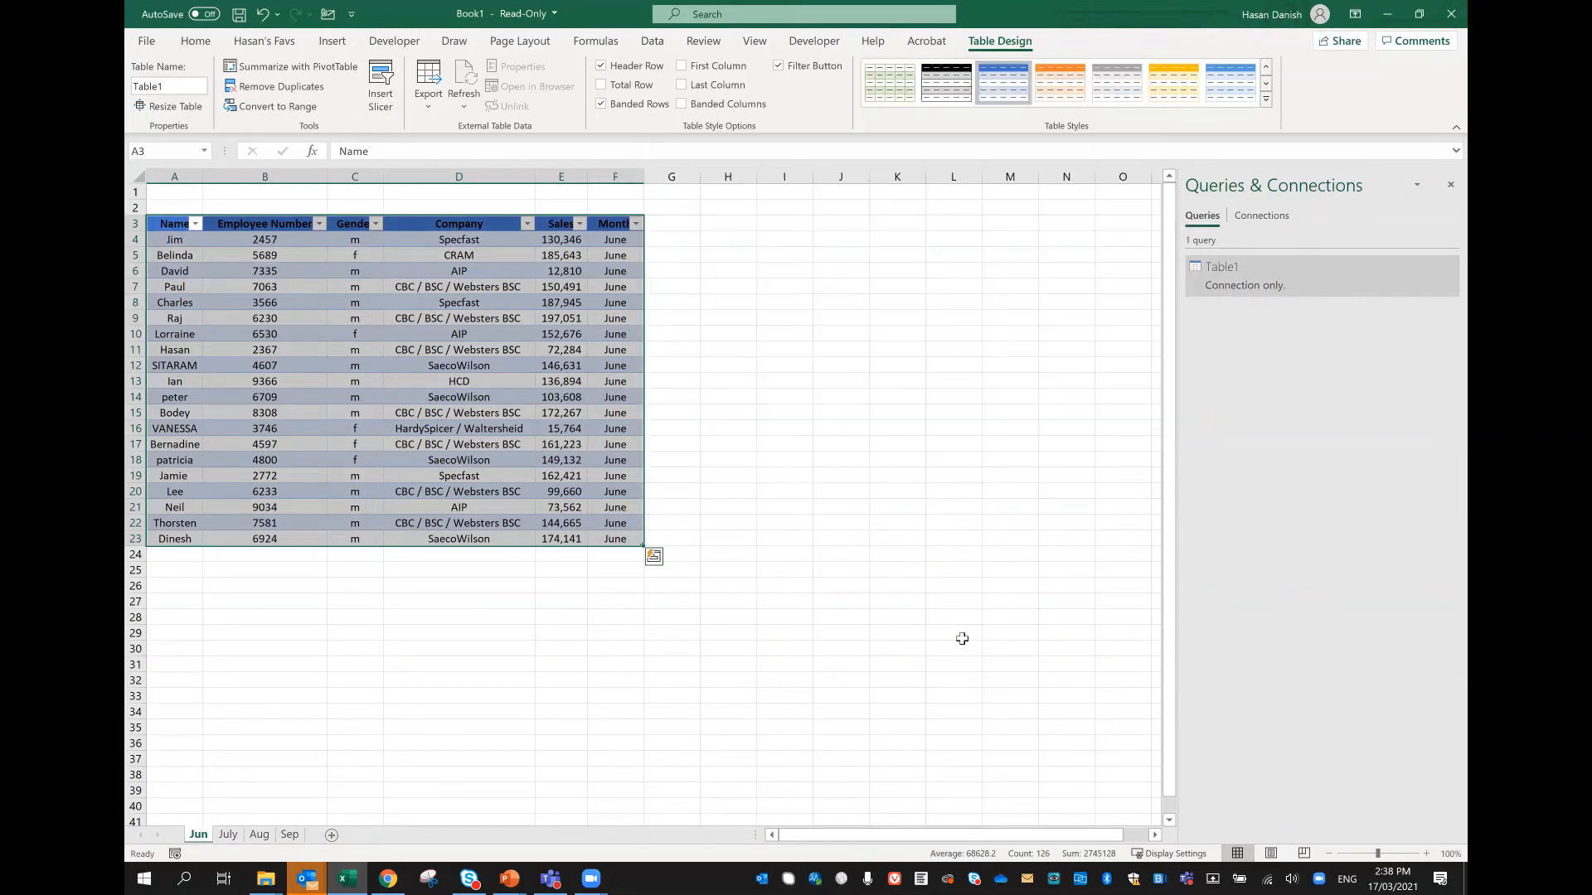
Step: Convert the July worksheet's data range A3:F23 into a table with headers and open it in Power Query
left_click(227, 834)
left_click(274, 365)
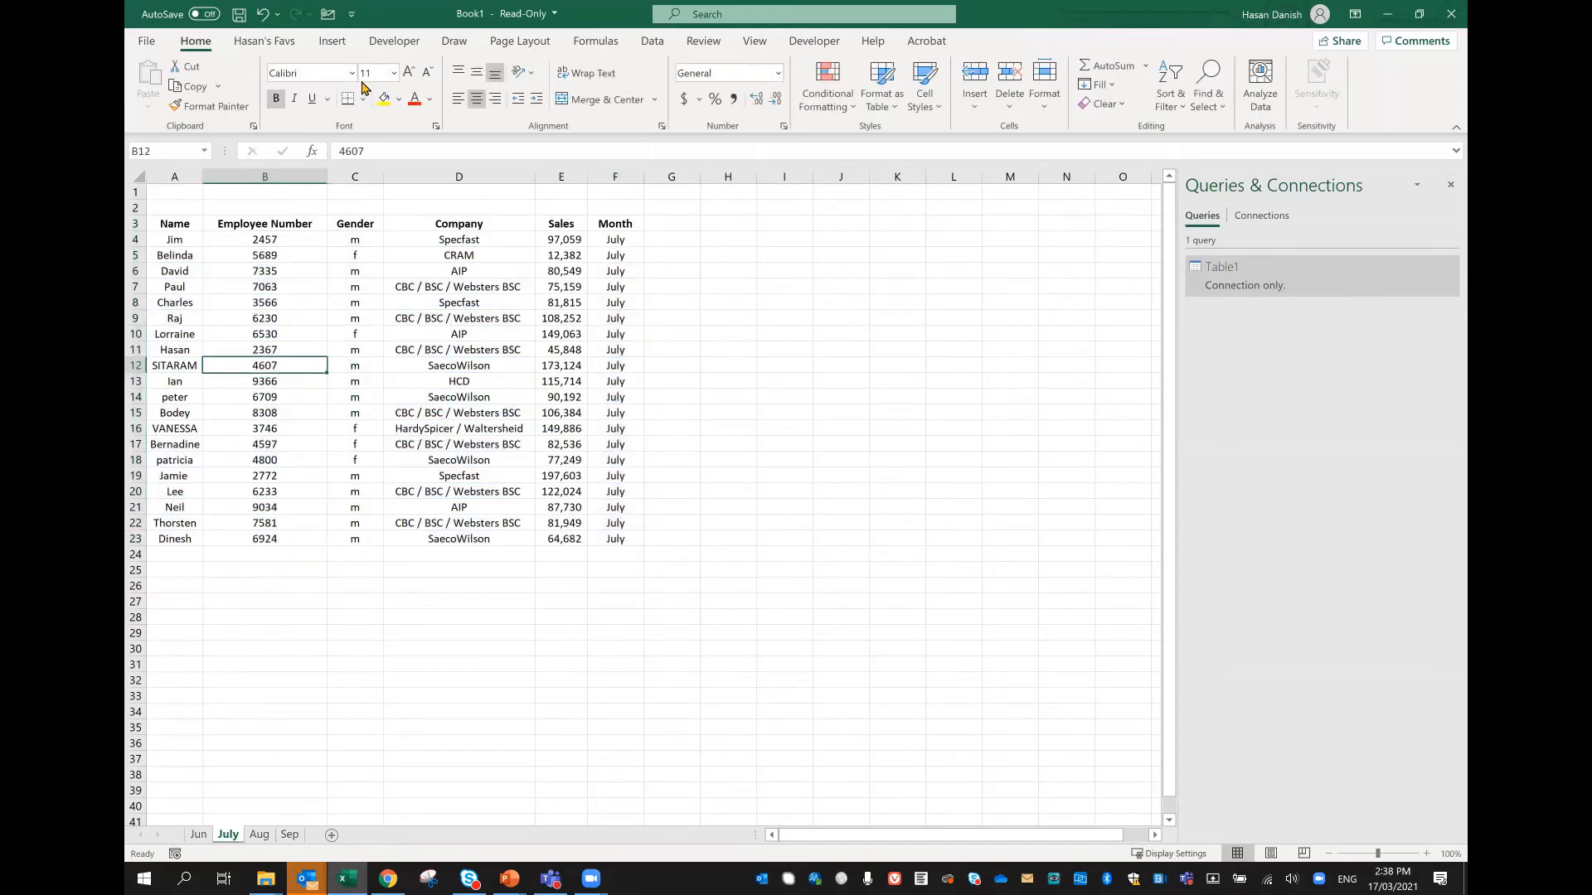
left_click(455, 41)
left_click(652, 40)
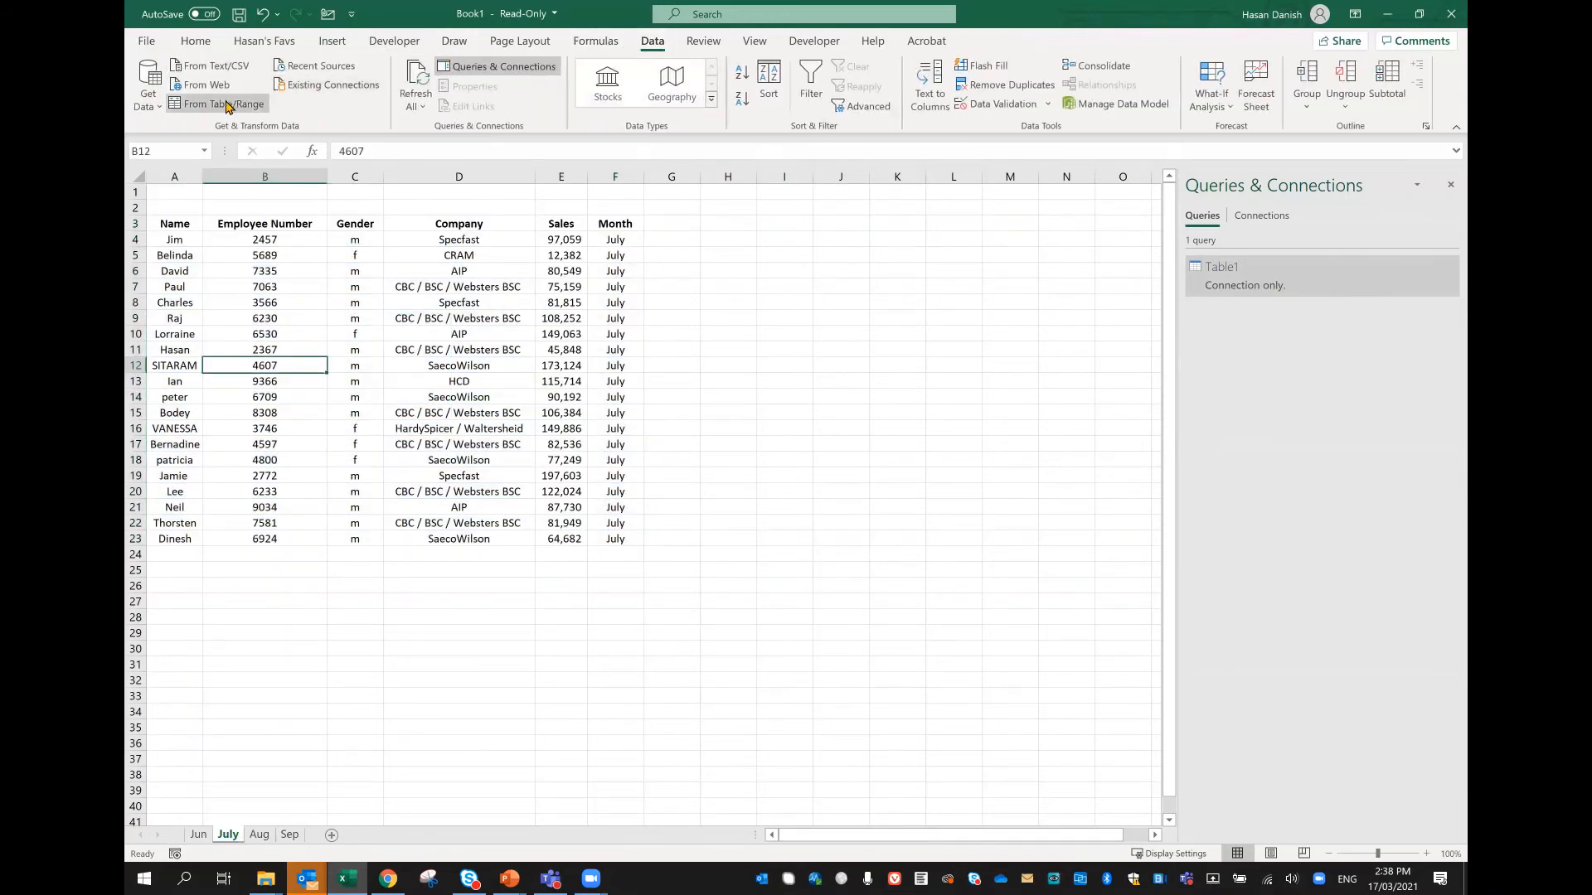
left_click(223, 104)
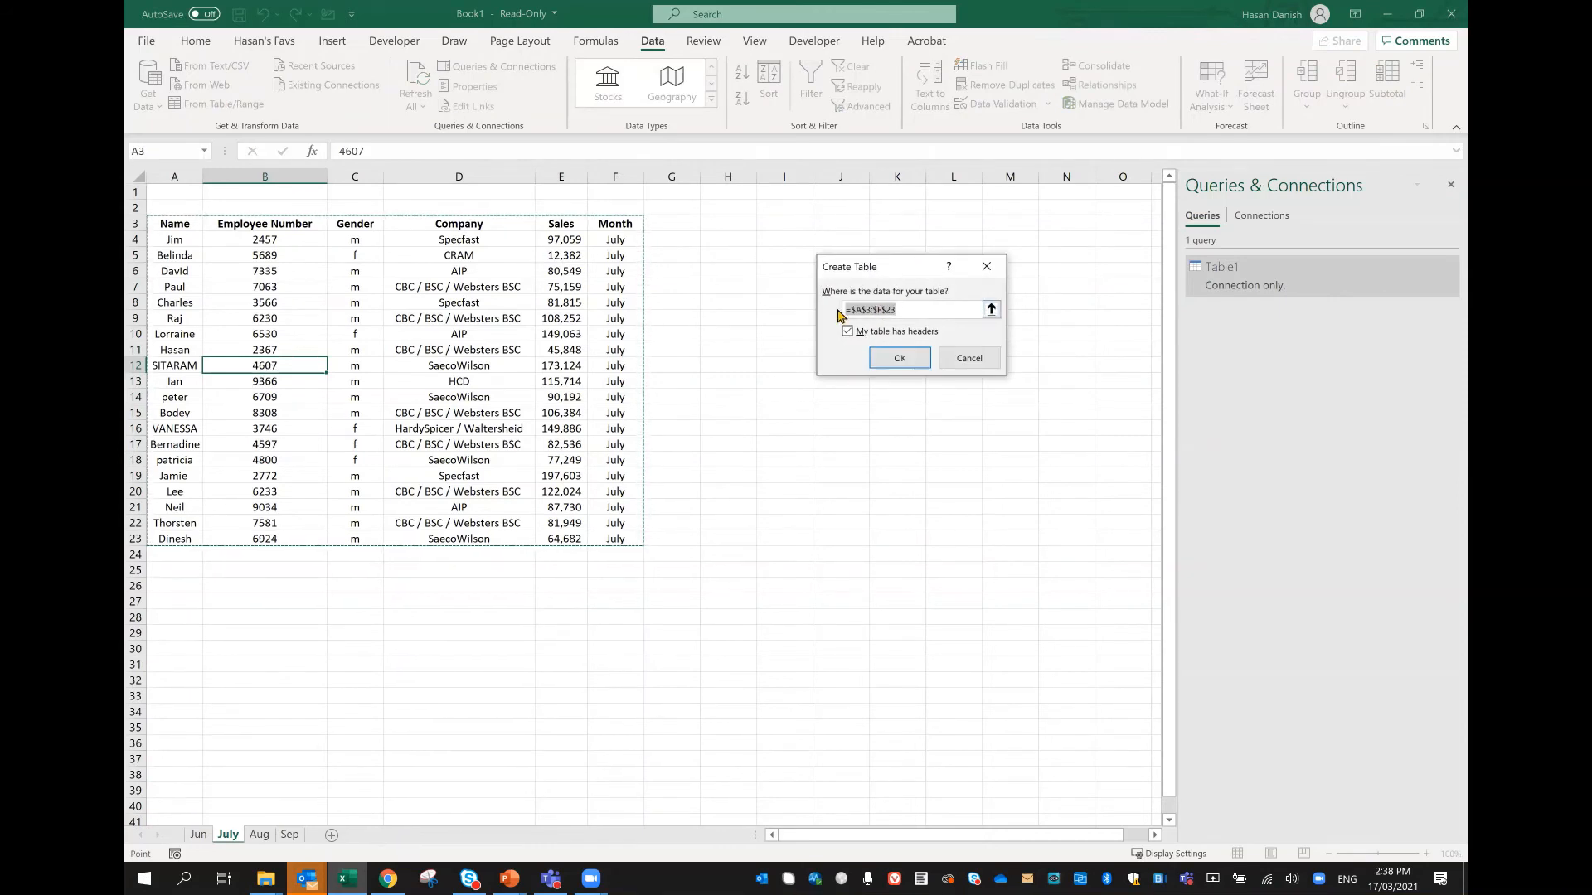
left_click(900, 357)
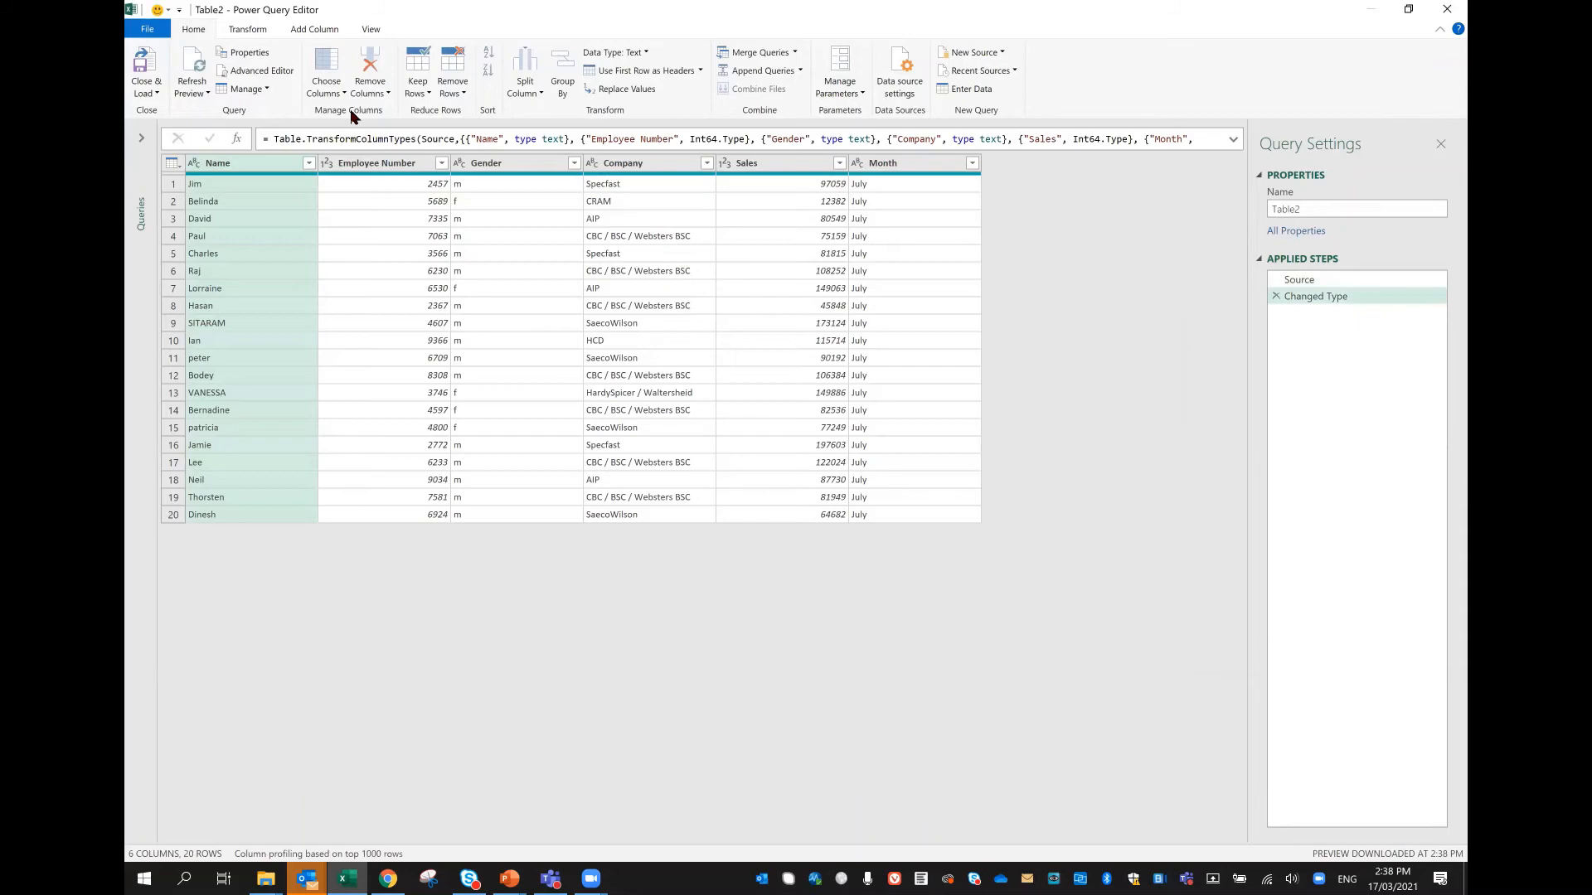
Step: Close the July query and load it to the workbook using Only Create Connection
left_click(145, 88)
left_click(163, 131)
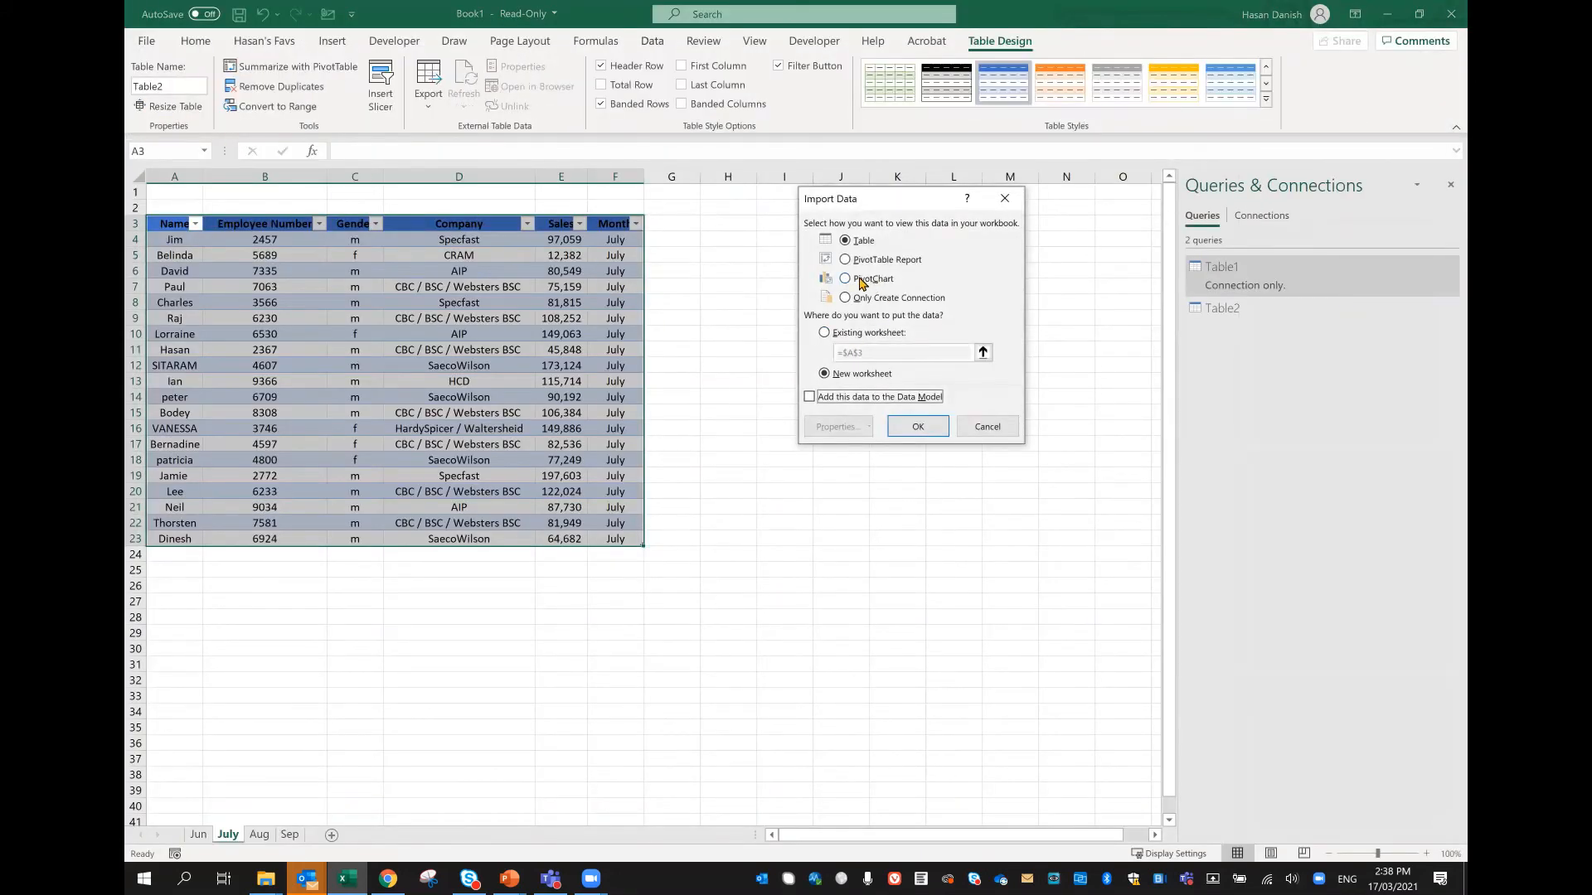
left_click(851, 297)
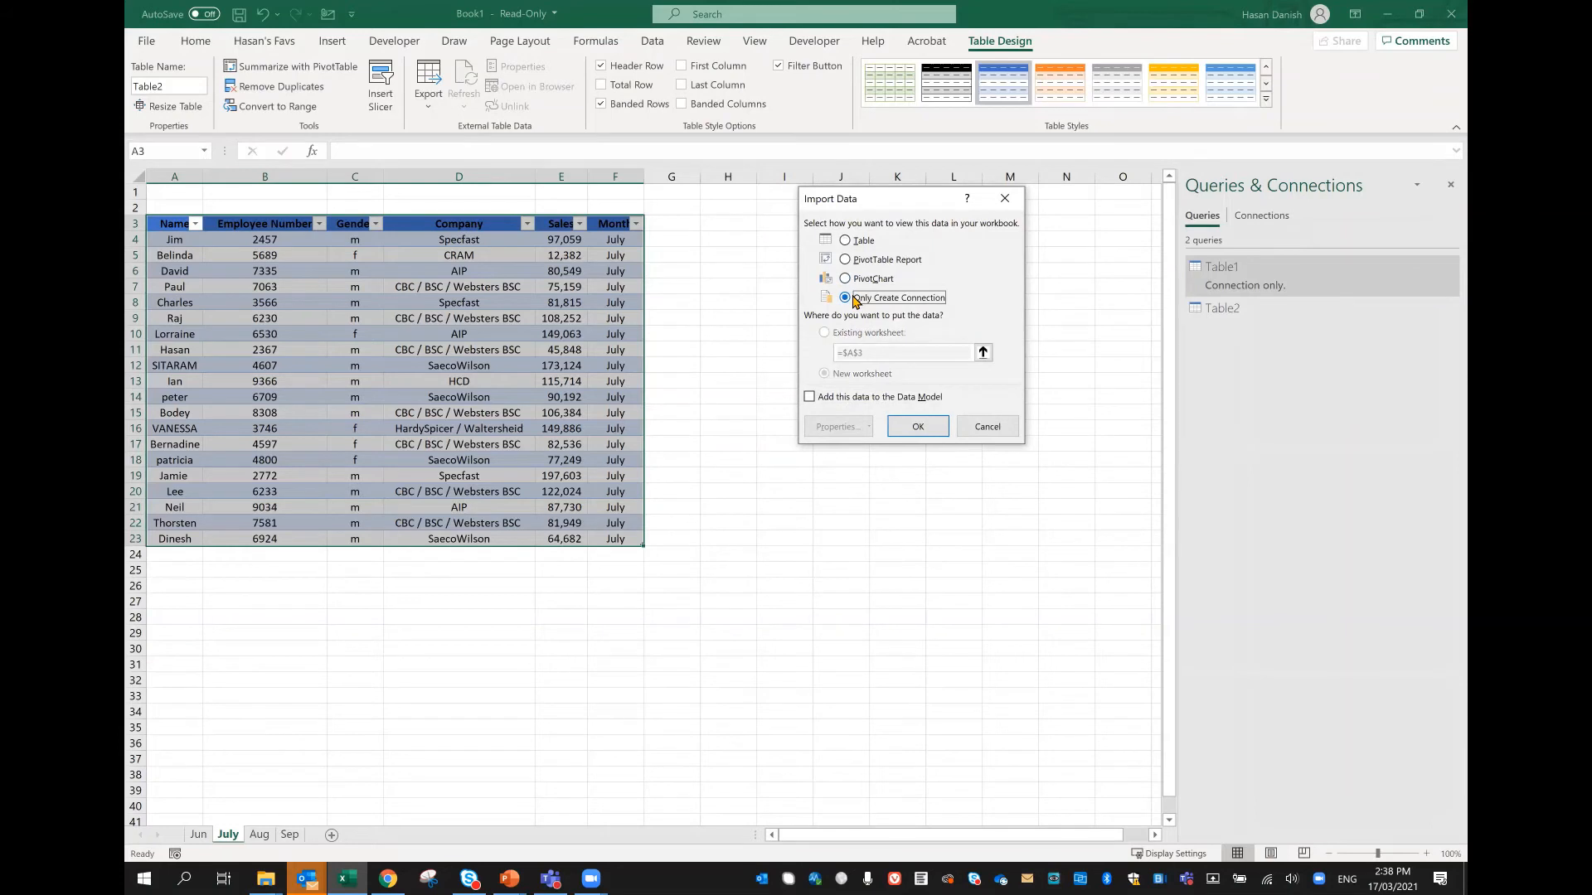
left_click(928, 428)
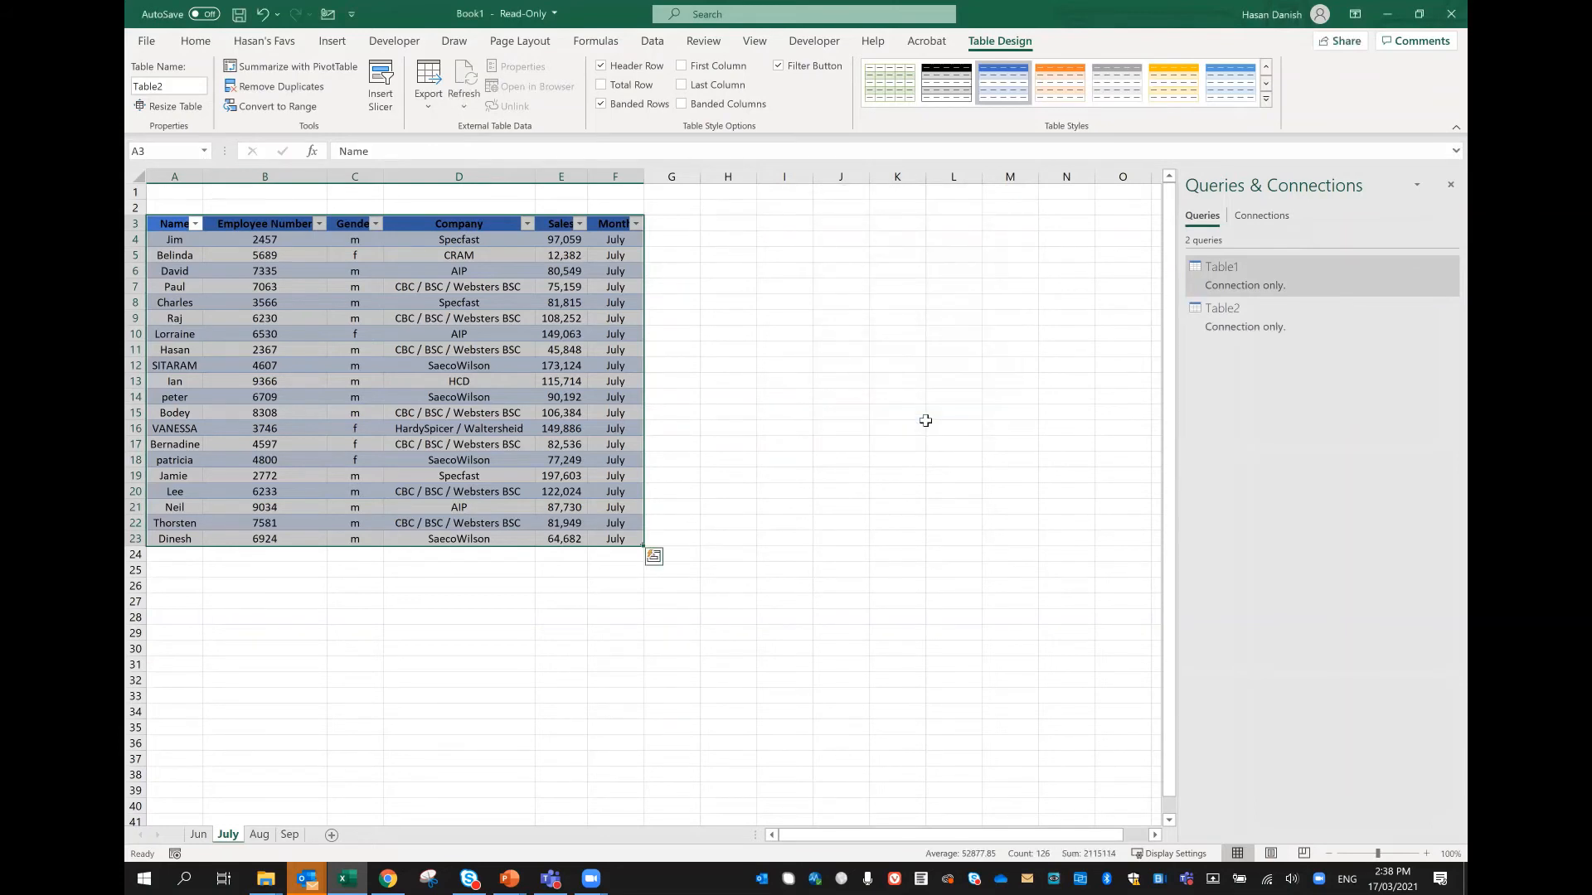
Step: Convert the Aug worksheet's data range A3:F23 into a table with headers and open it in Power Query
left_click(259, 834)
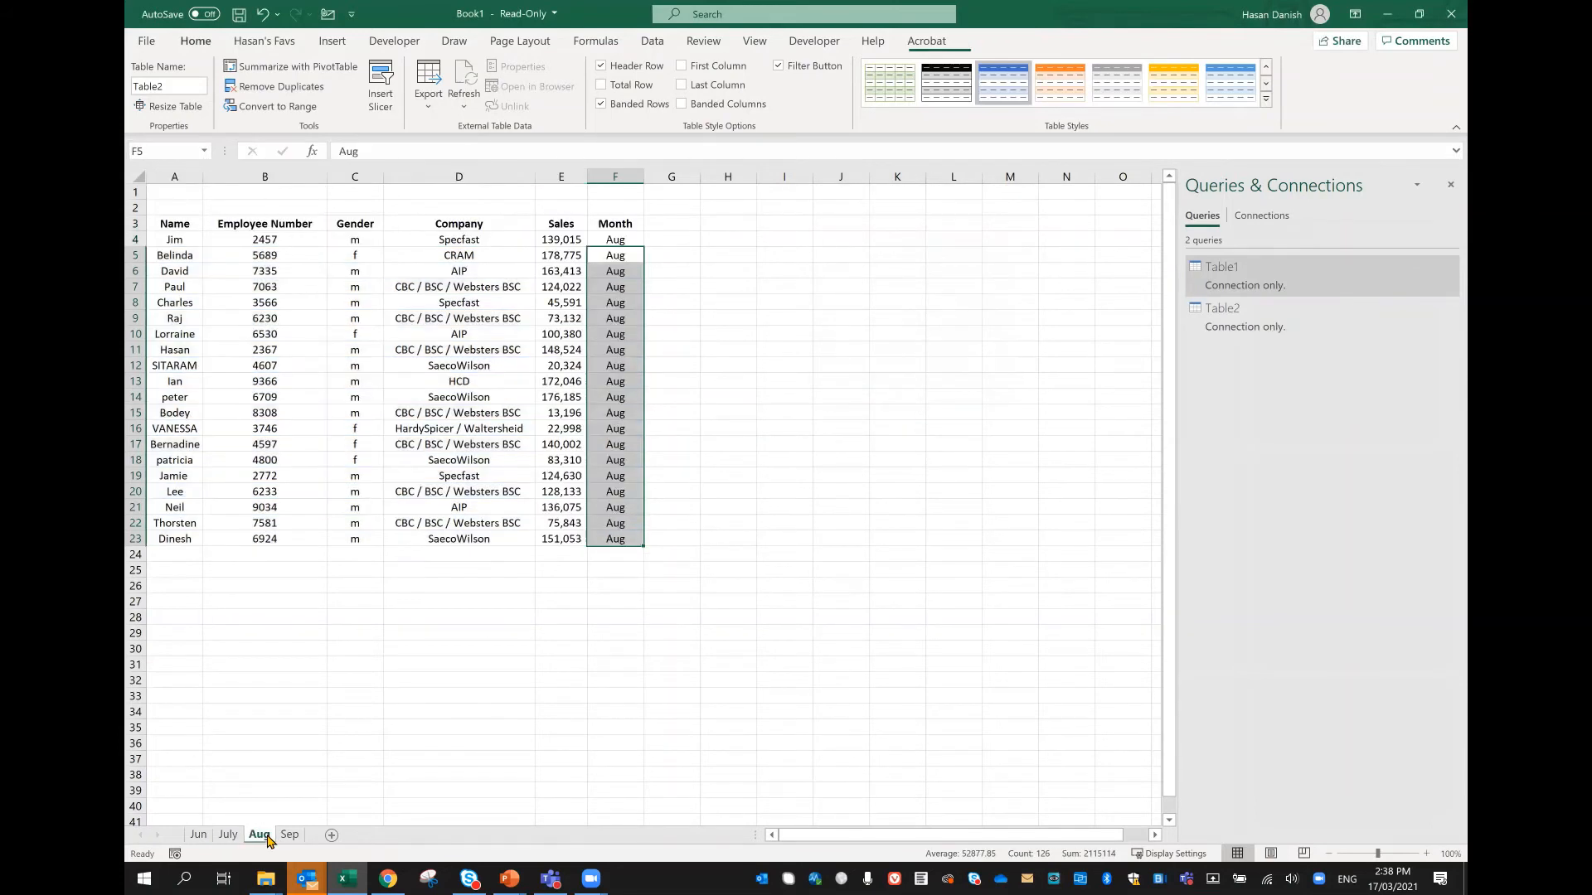
left_click(355, 396)
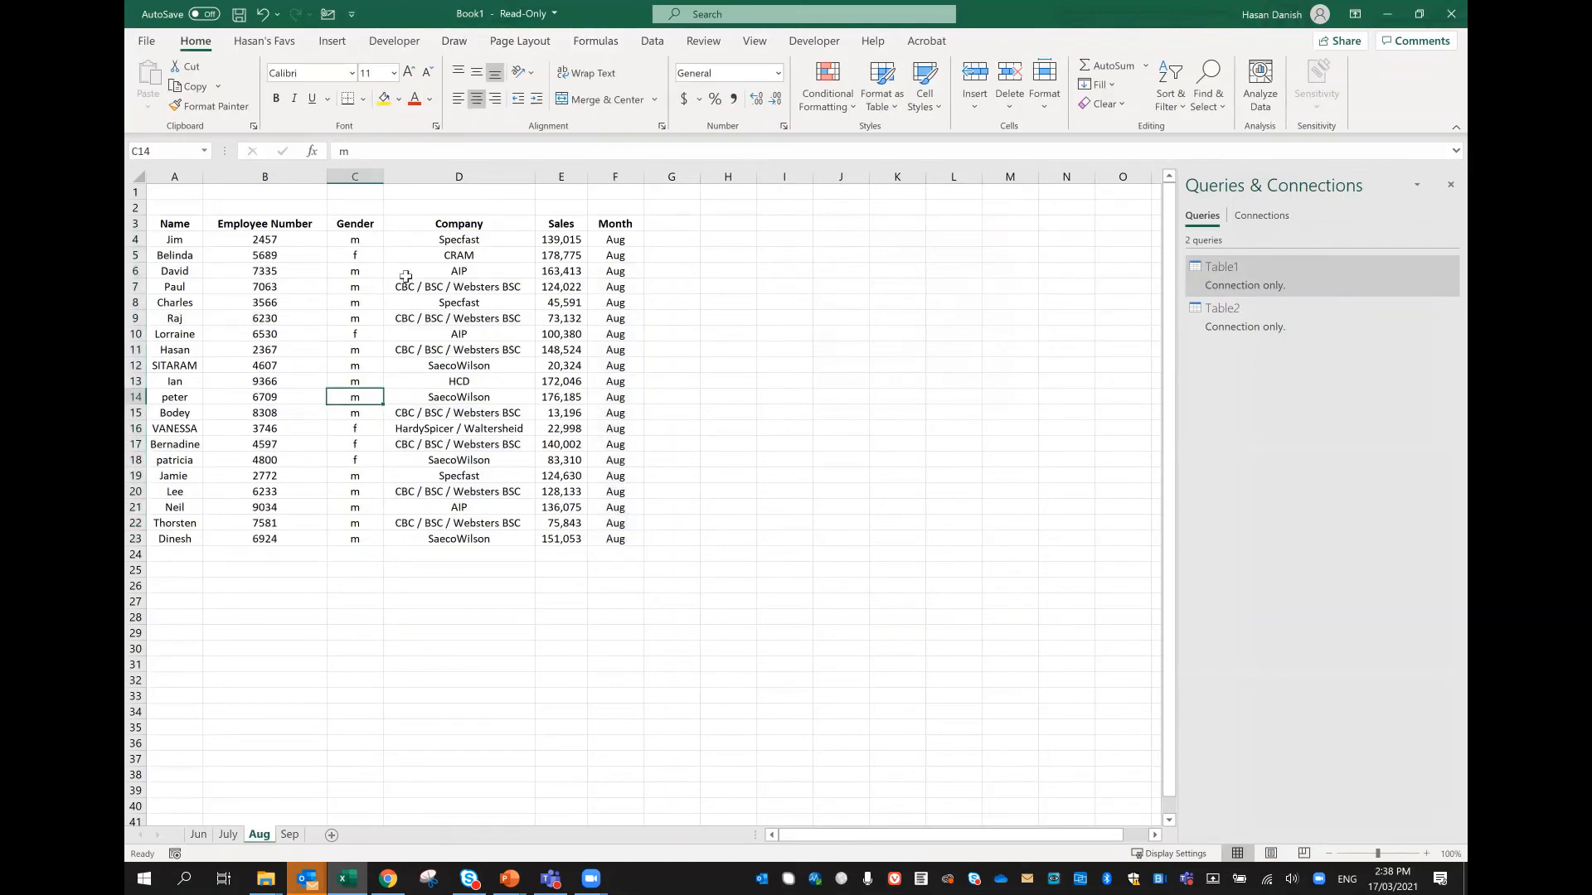
left_click(654, 41)
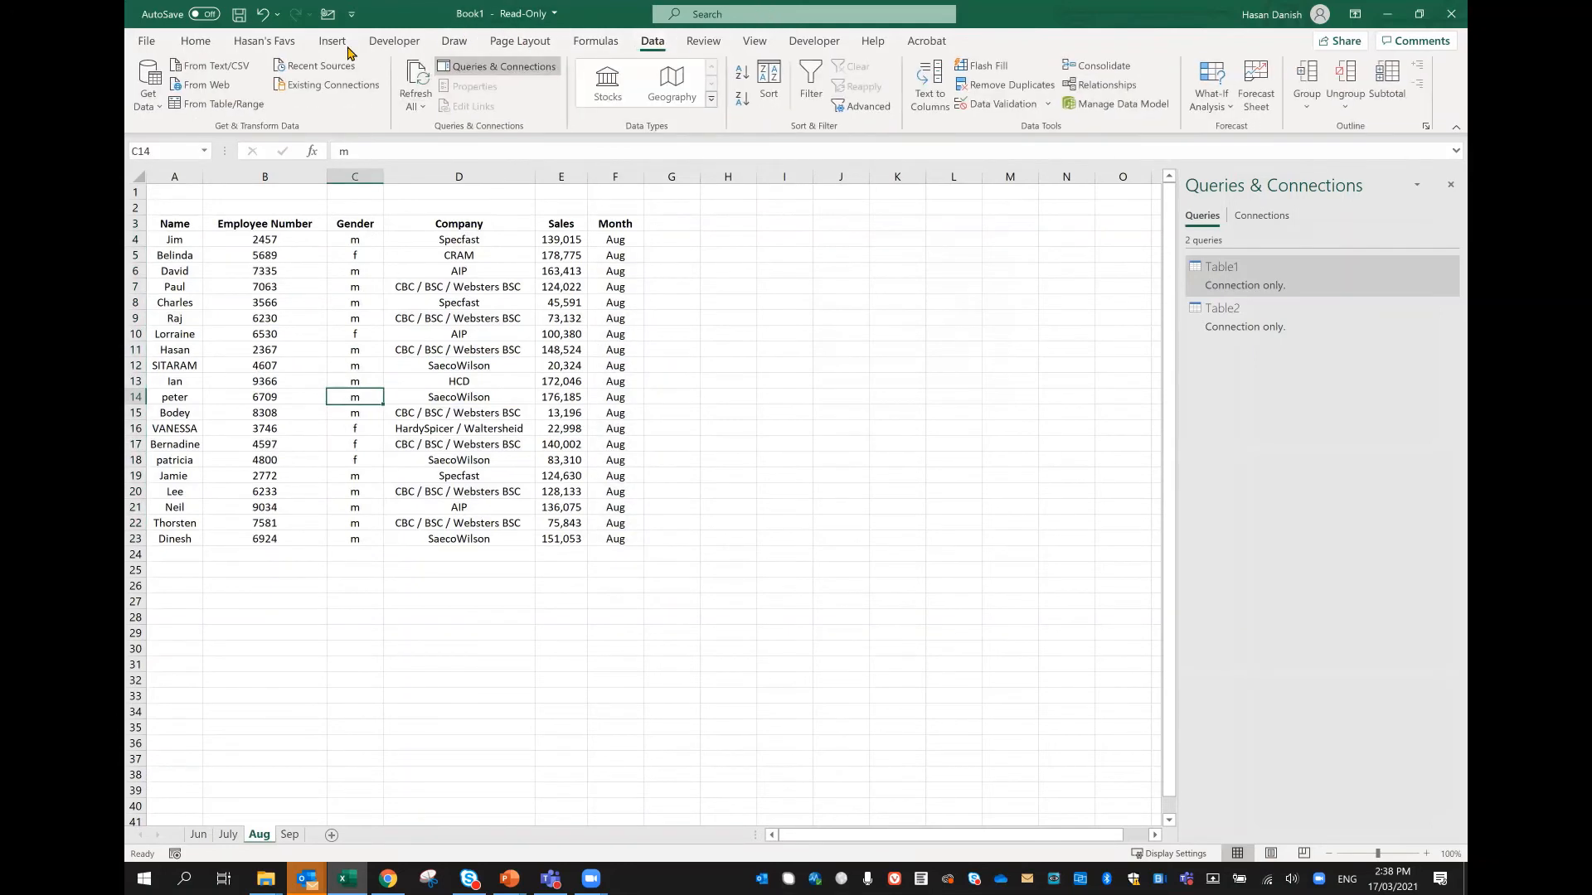
left_click(190, 105)
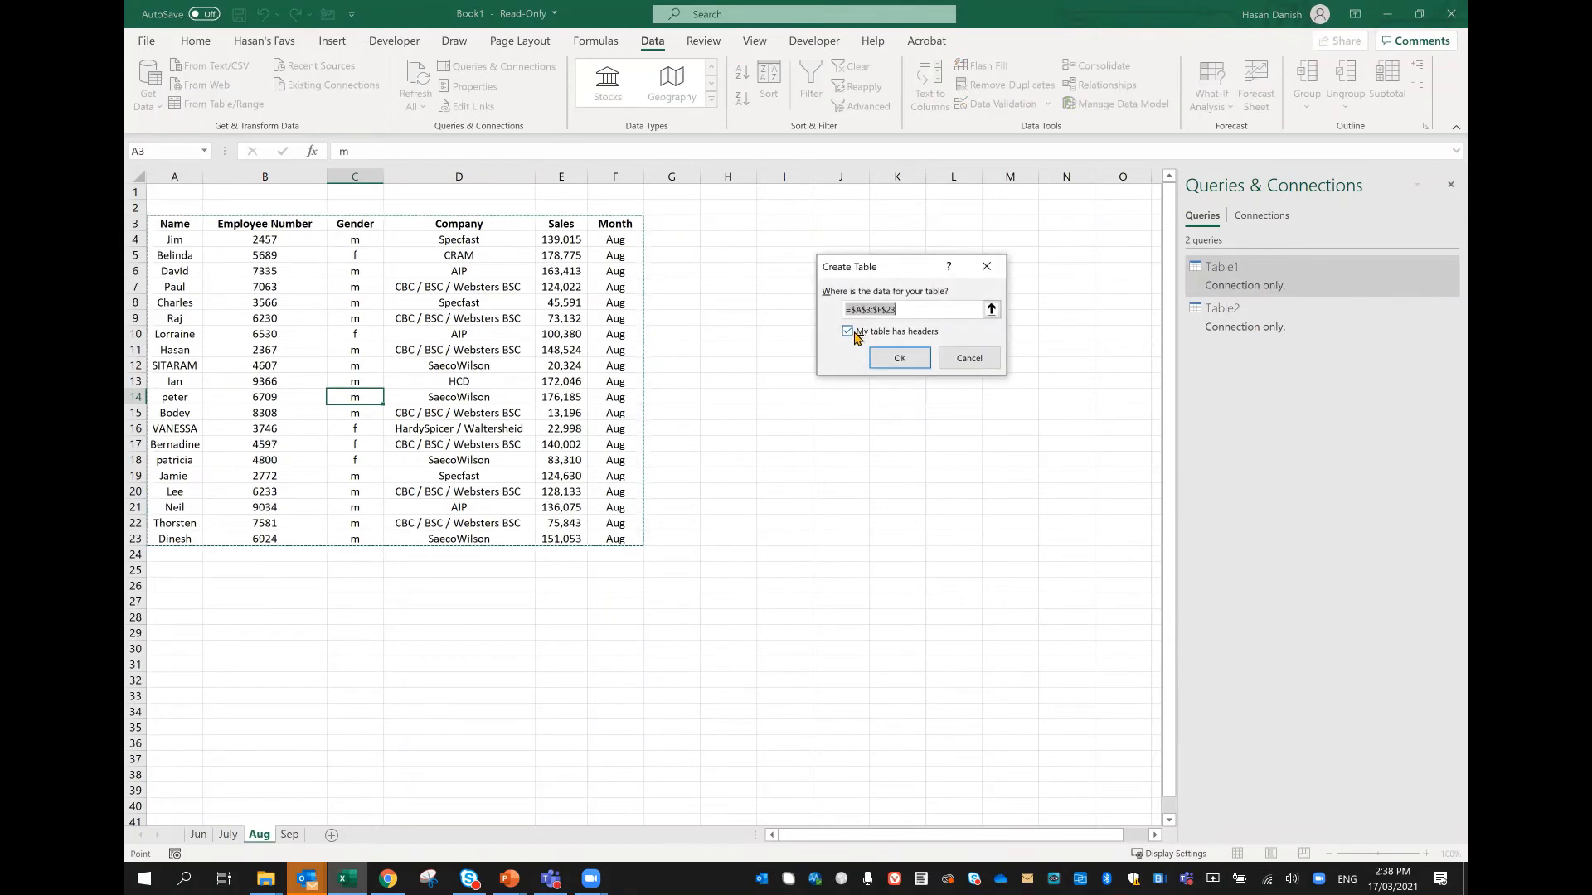
left_click(902, 360)
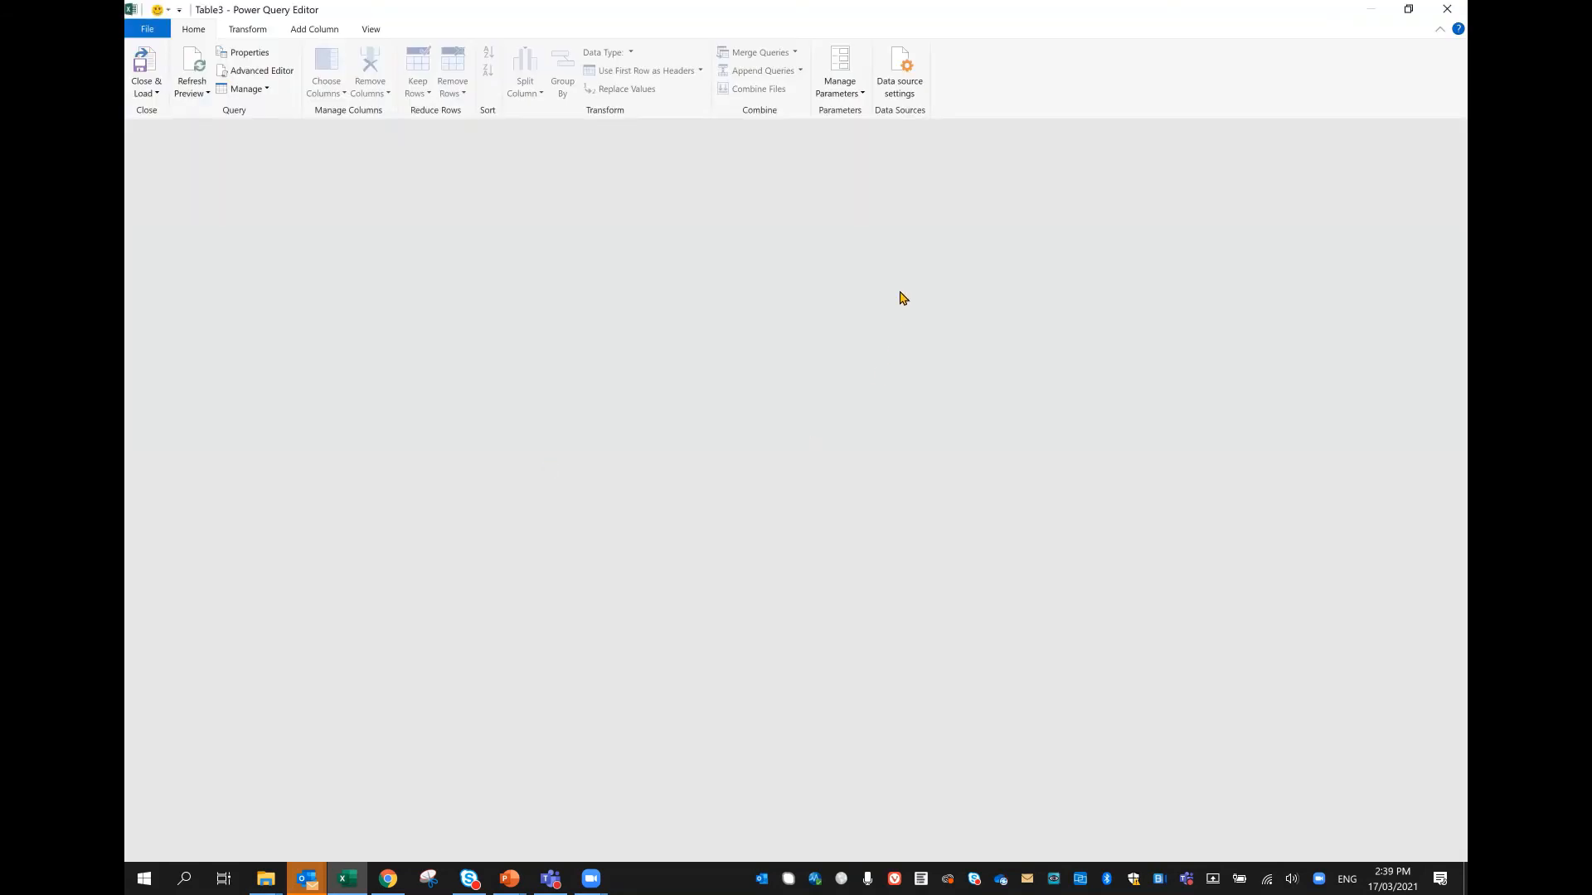
Step: Close the Aug query and load it to the workbook using Only Create Connection
left_click(144, 94)
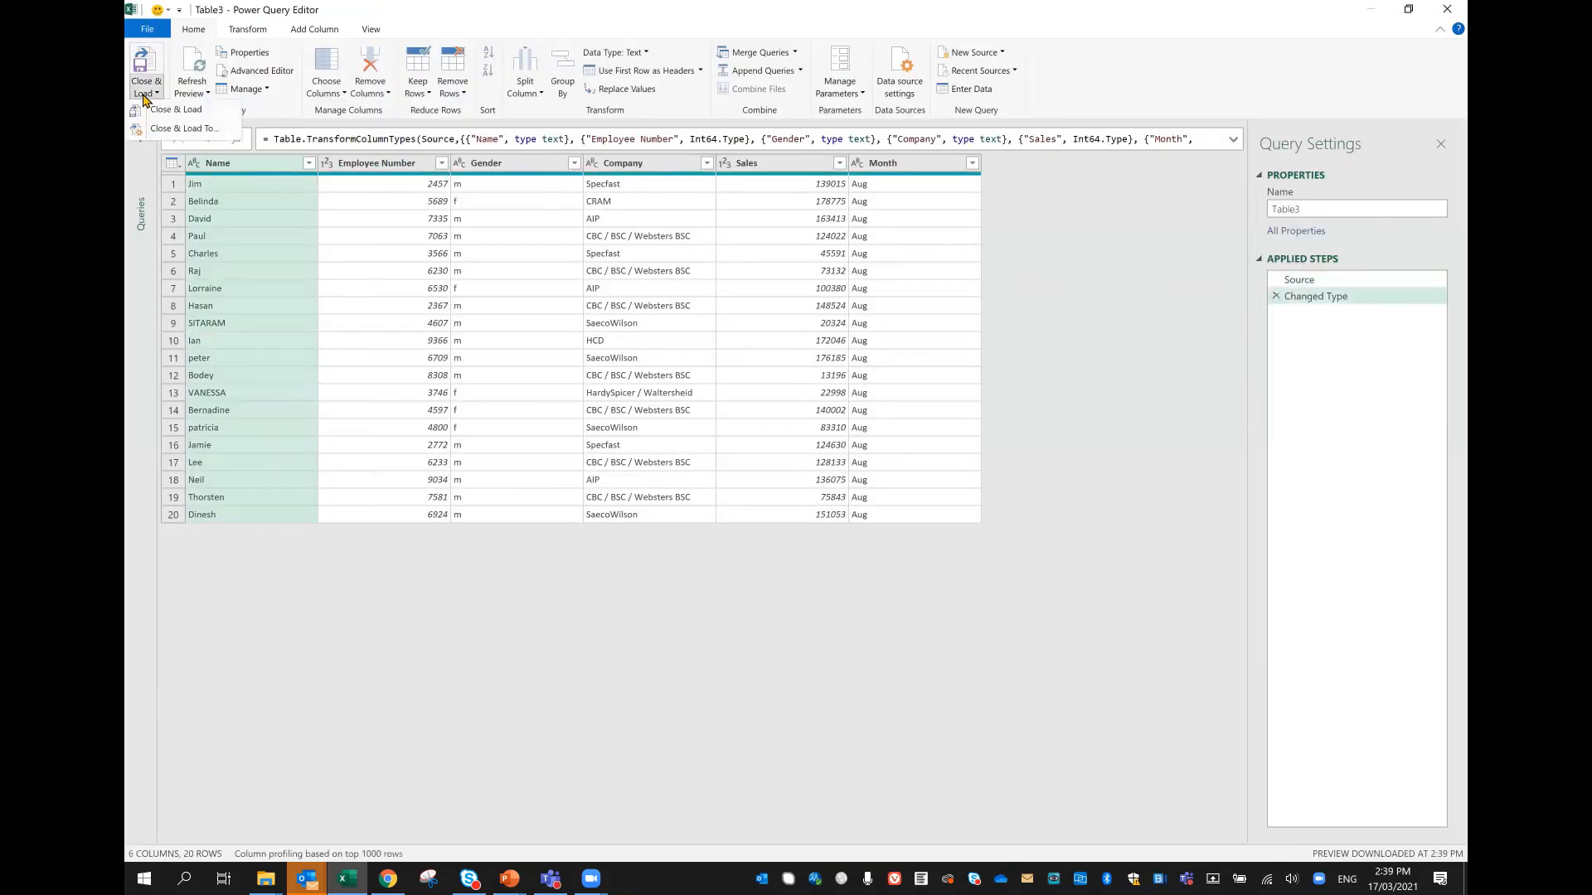
left_click(175, 110)
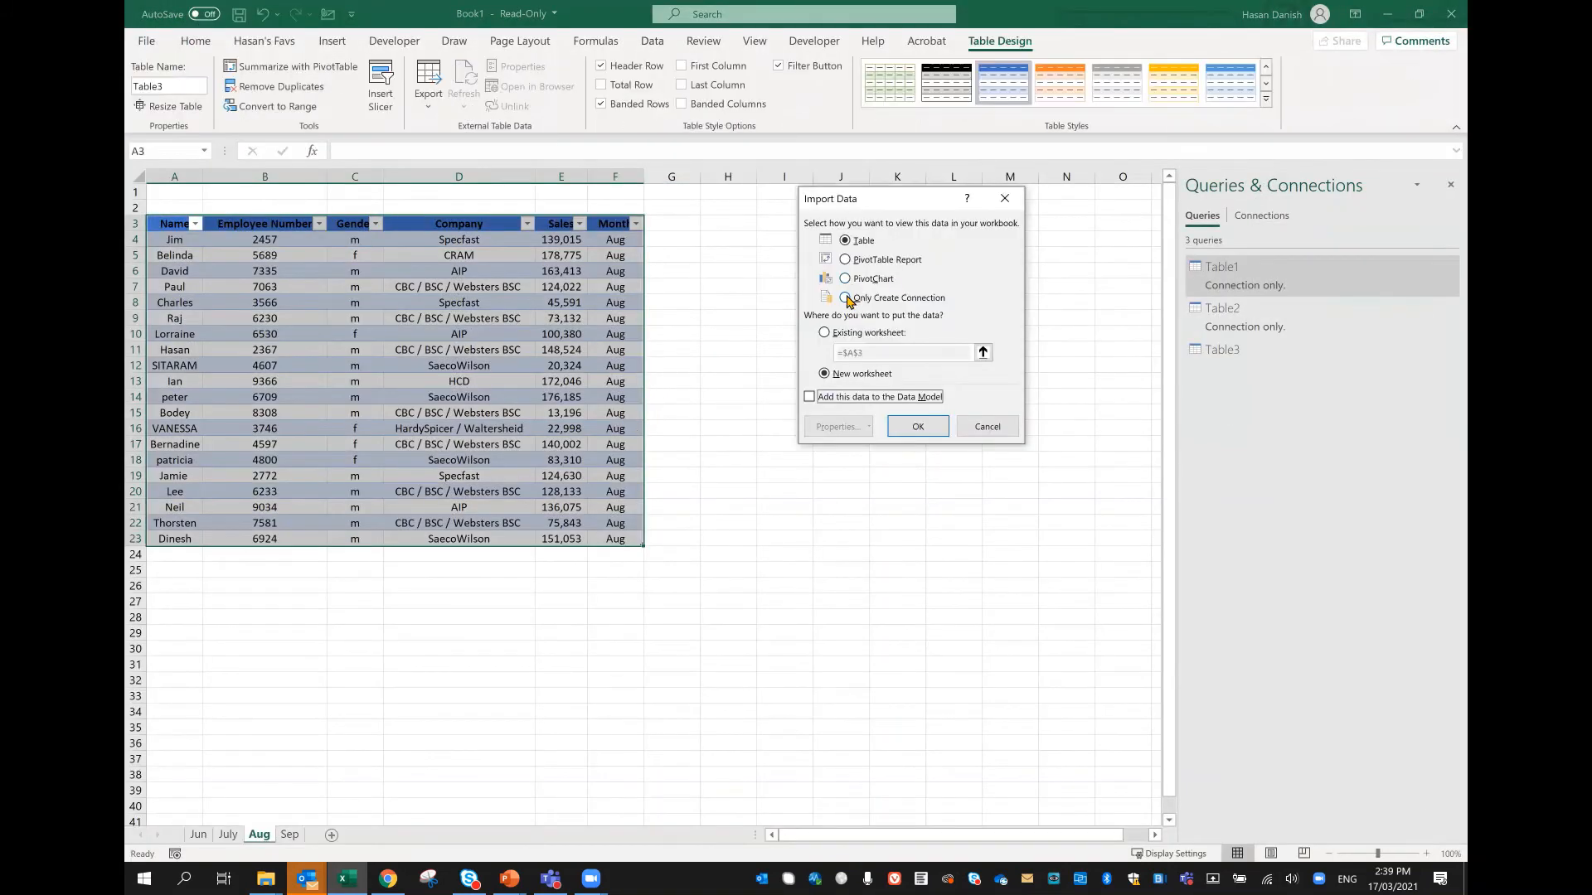
left_click(847, 297)
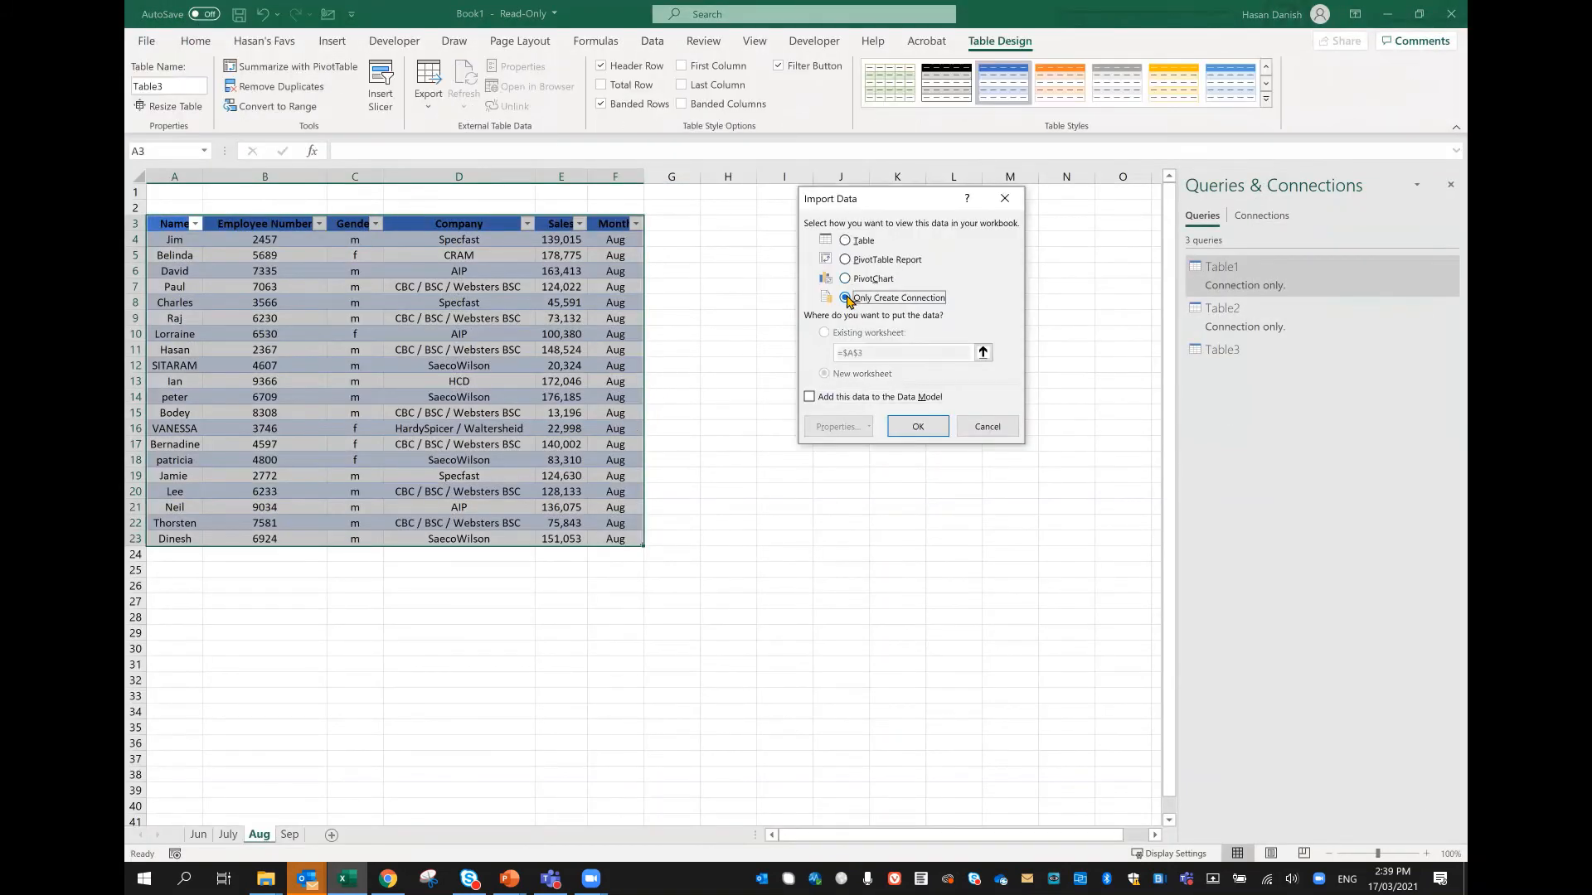
left_click(942, 432)
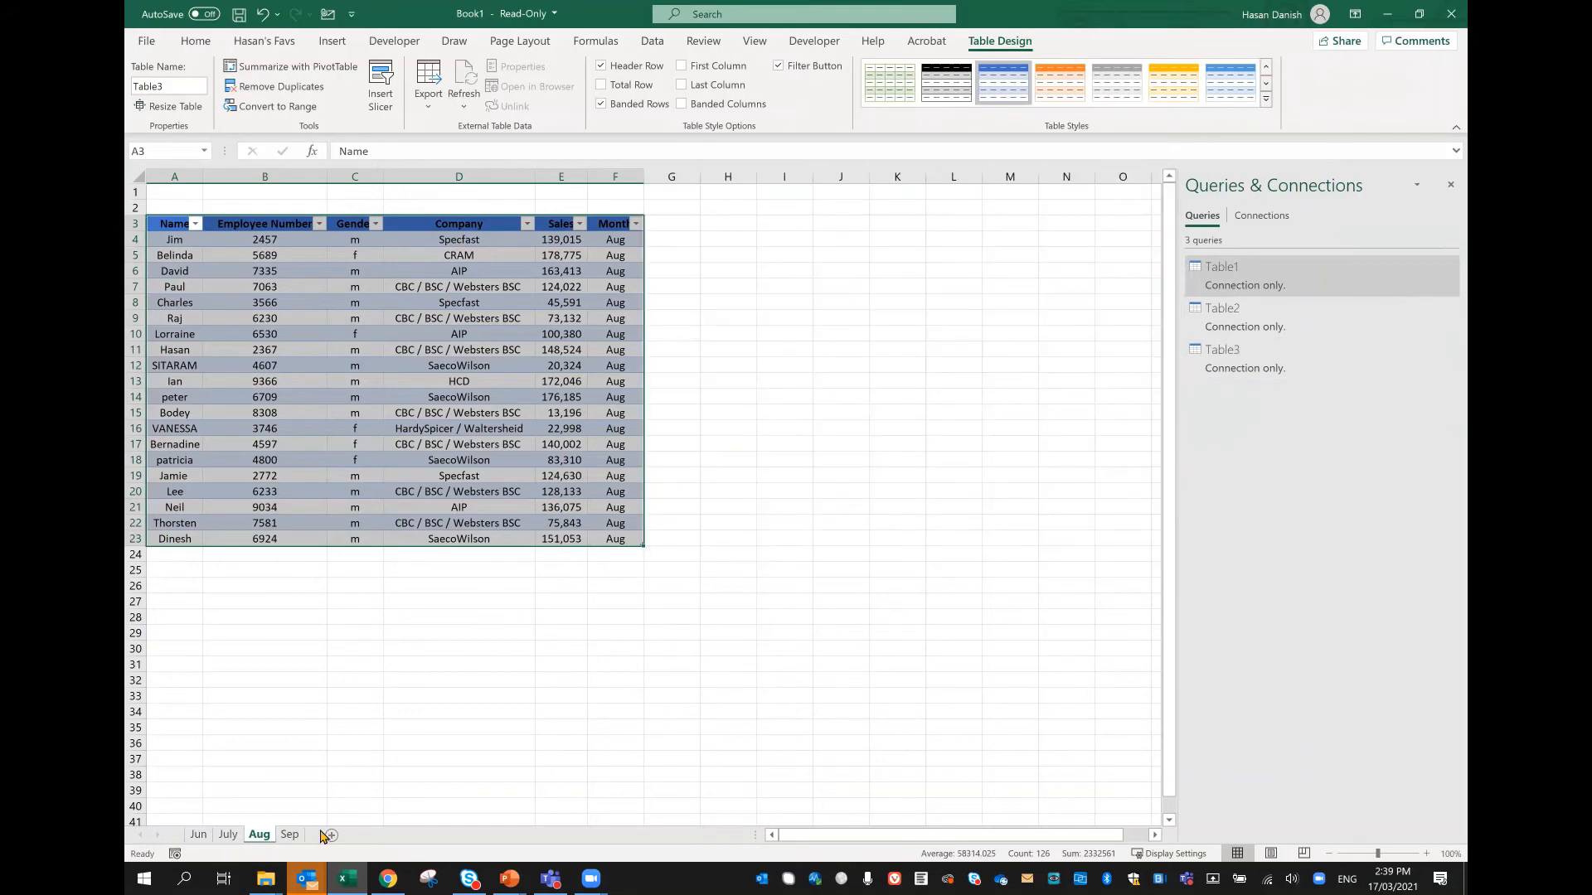
Step: Convert the Sep worksheet's data range A3:F23 into a table with headers and open it in Power Query
left_click(290, 835)
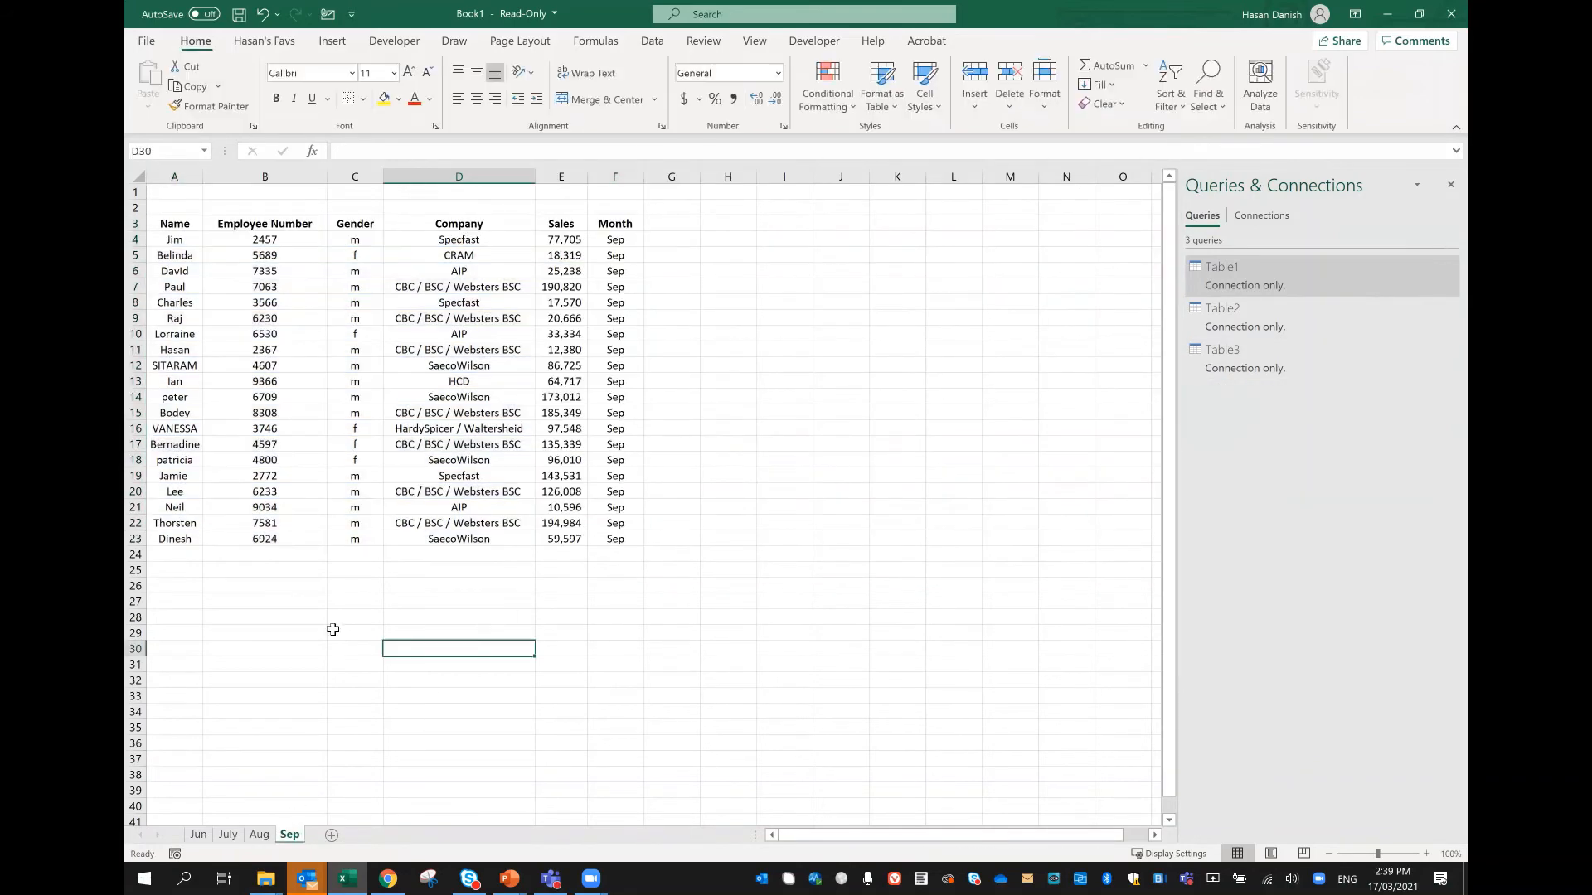
left_click(280, 396)
left_click(652, 42)
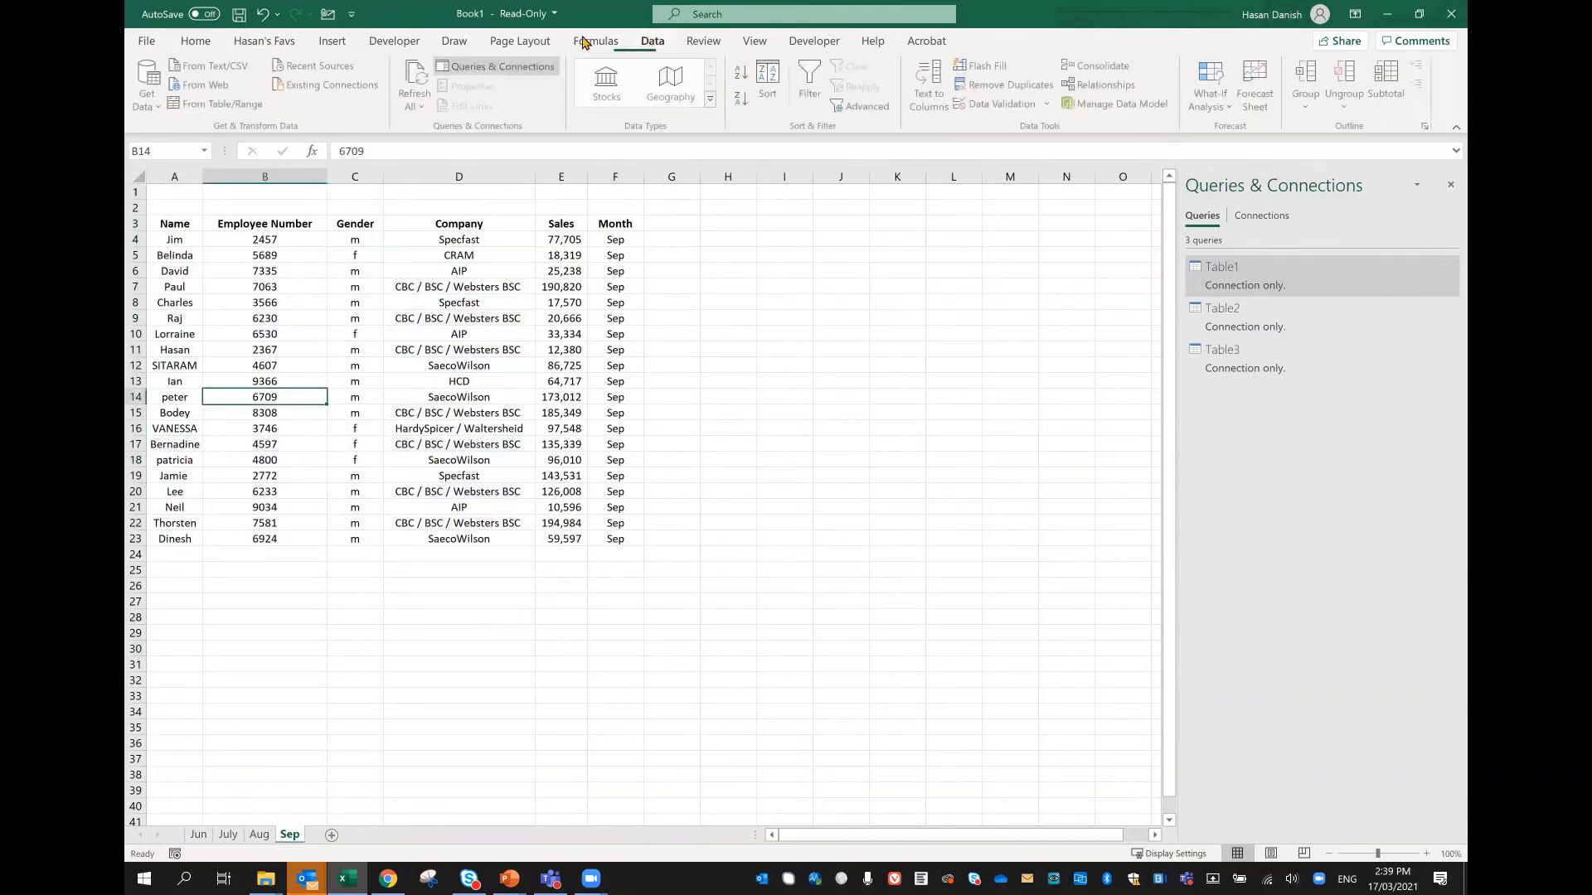
left_click(218, 103)
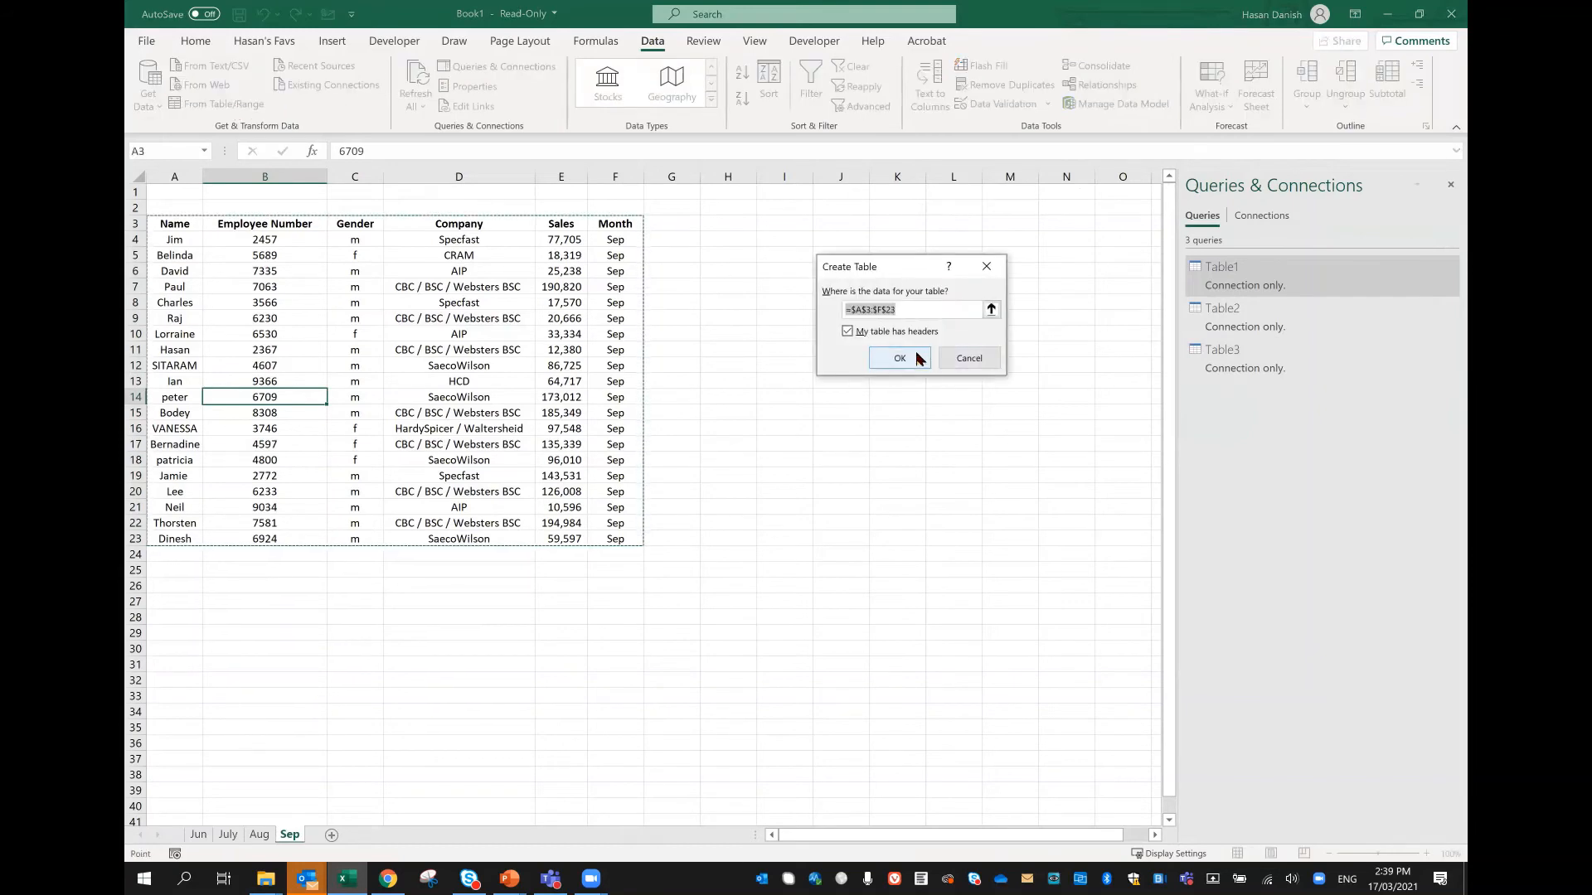
left_click(917, 358)
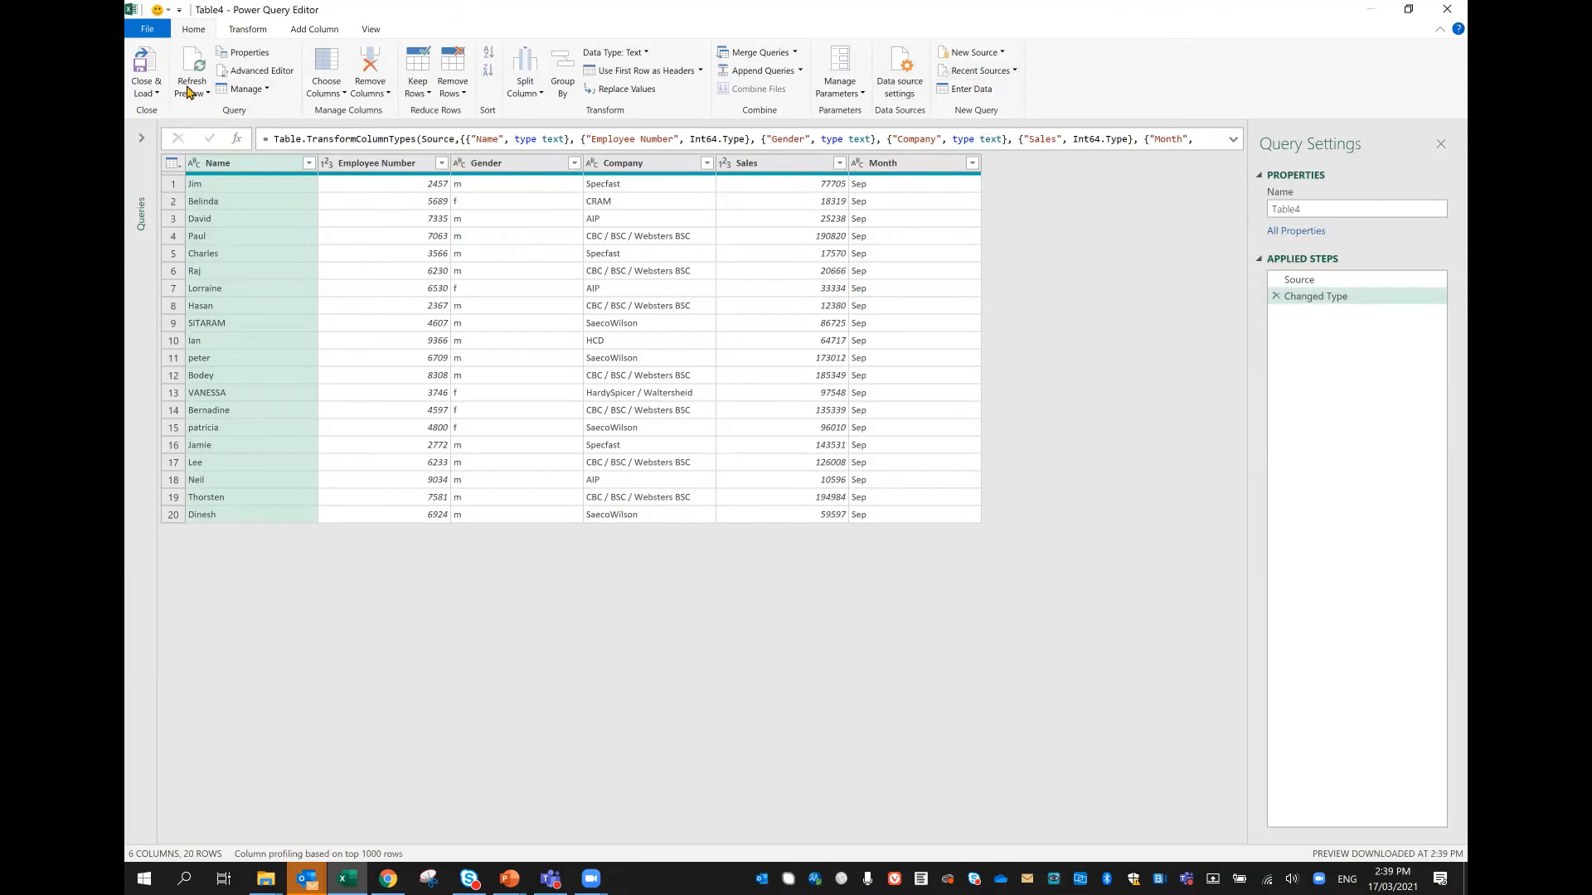
Step: Close the Sep query and load it to the workbook using Only Create Connection
left_click(145, 92)
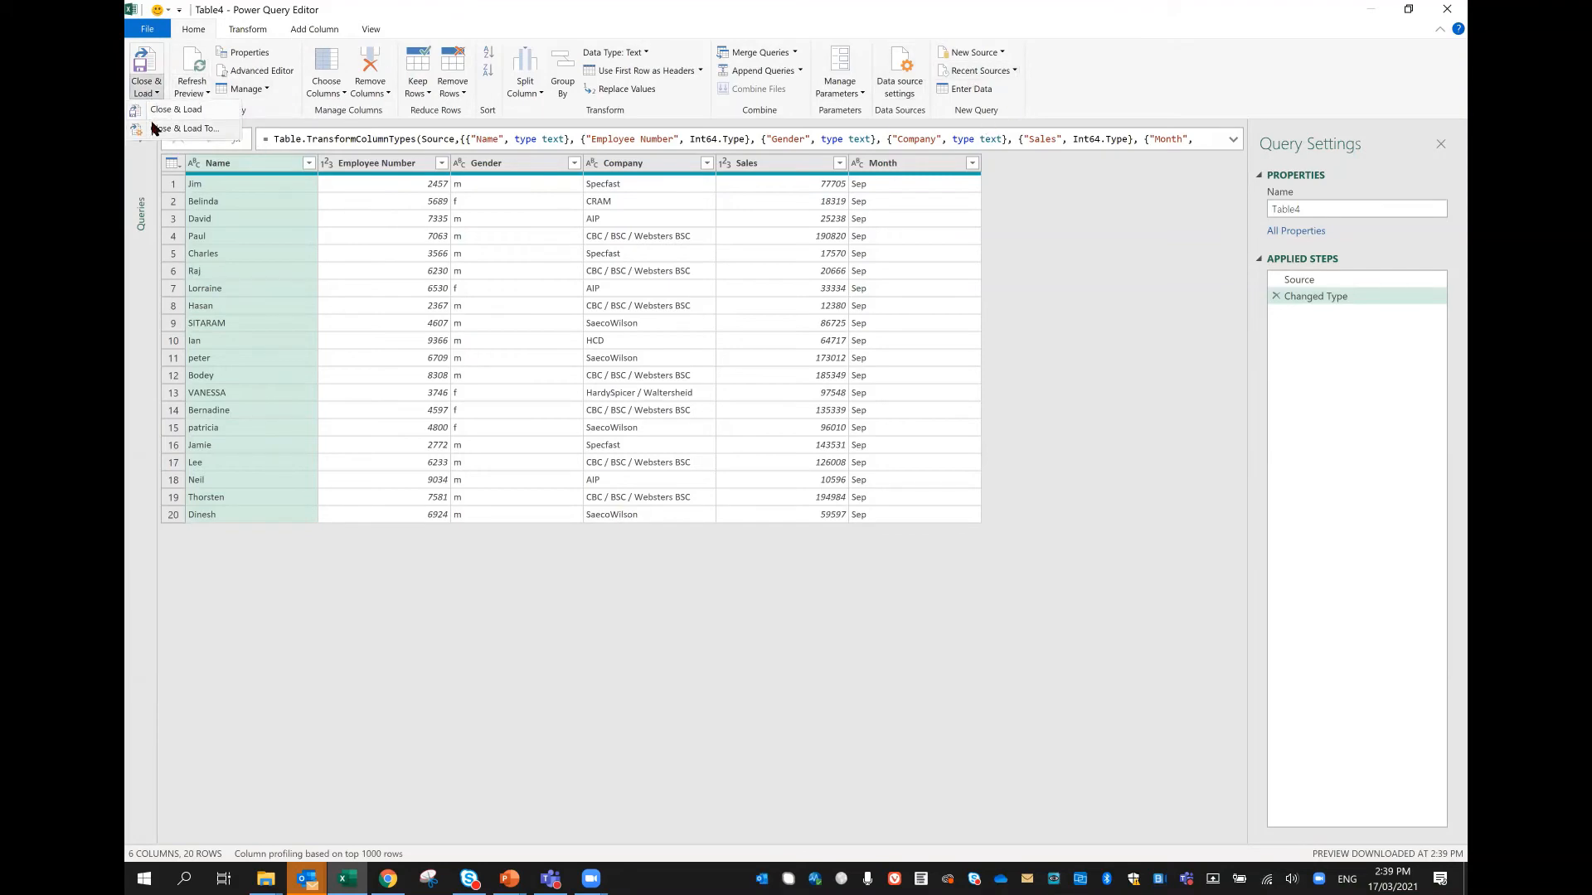
left_click(170, 129)
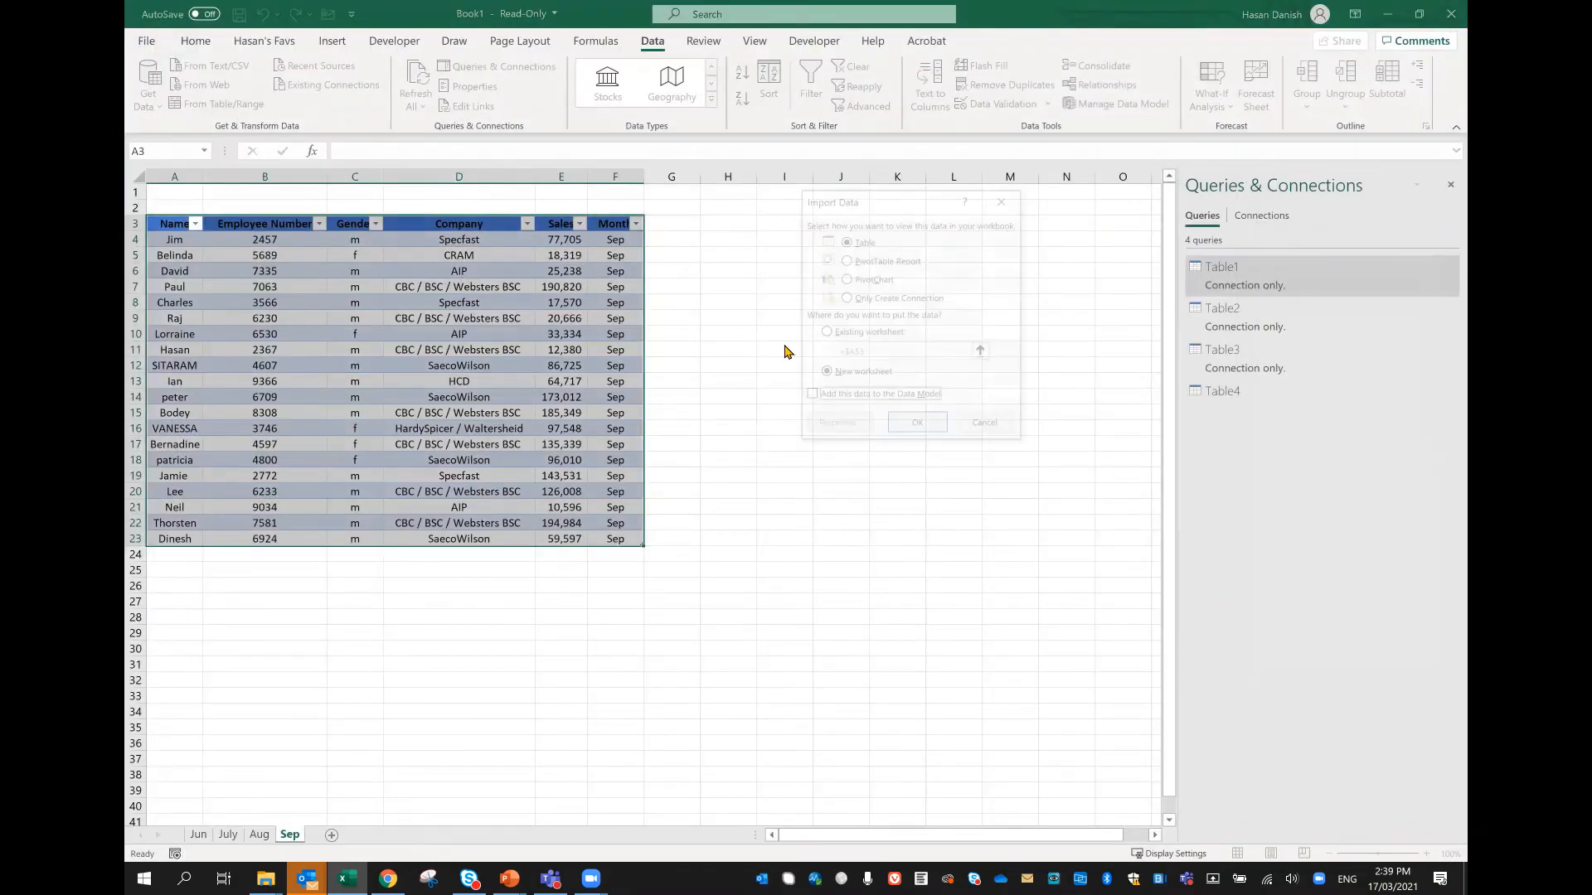
left_click(860, 300)
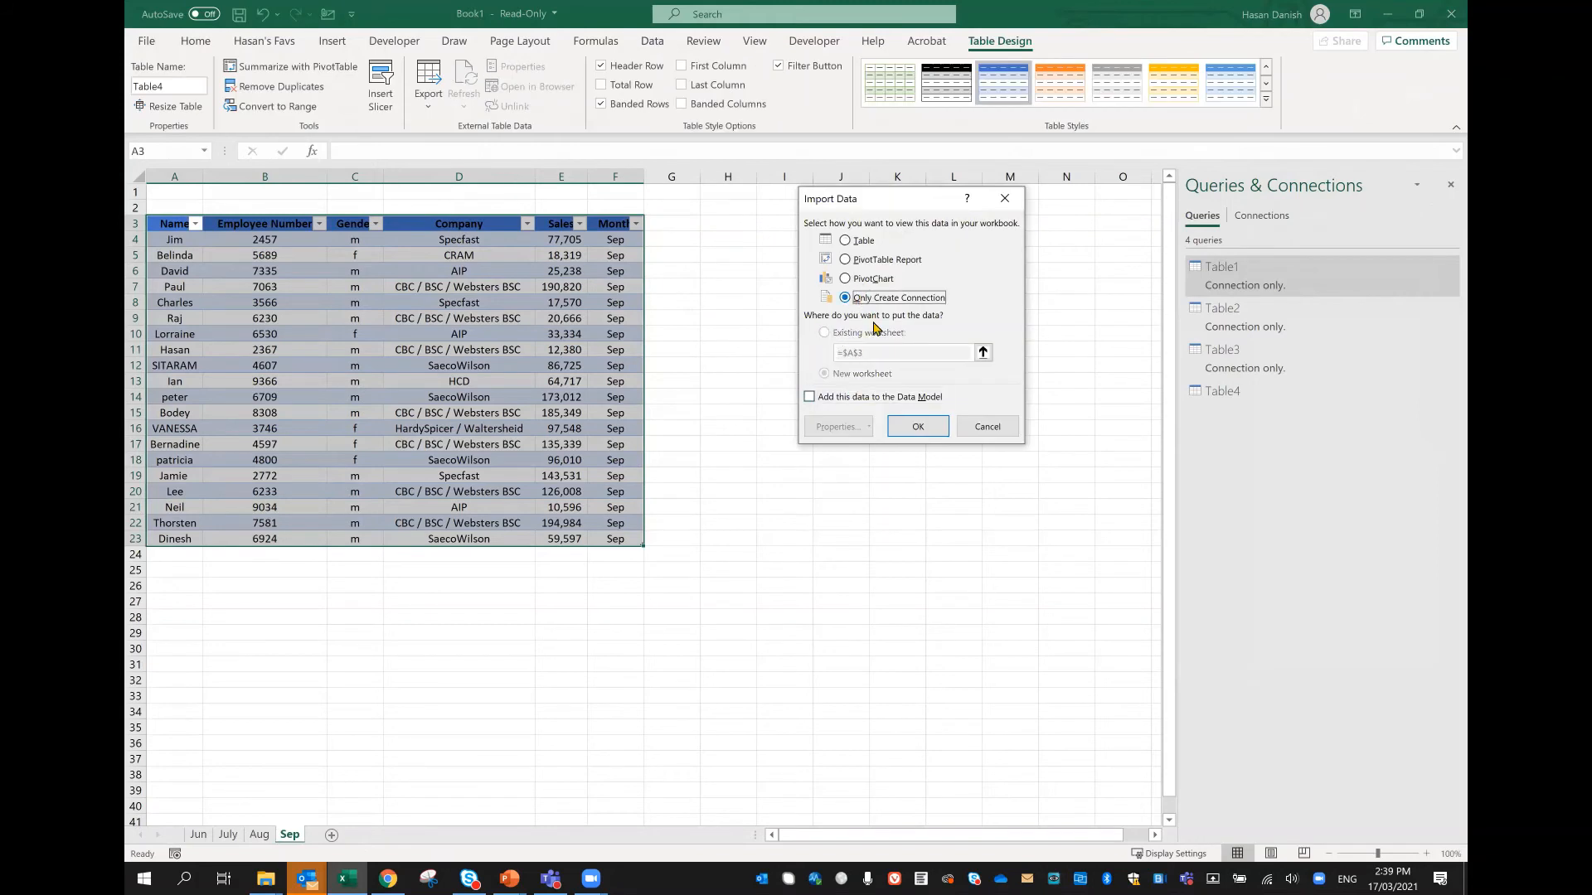
left_click(918, 427)
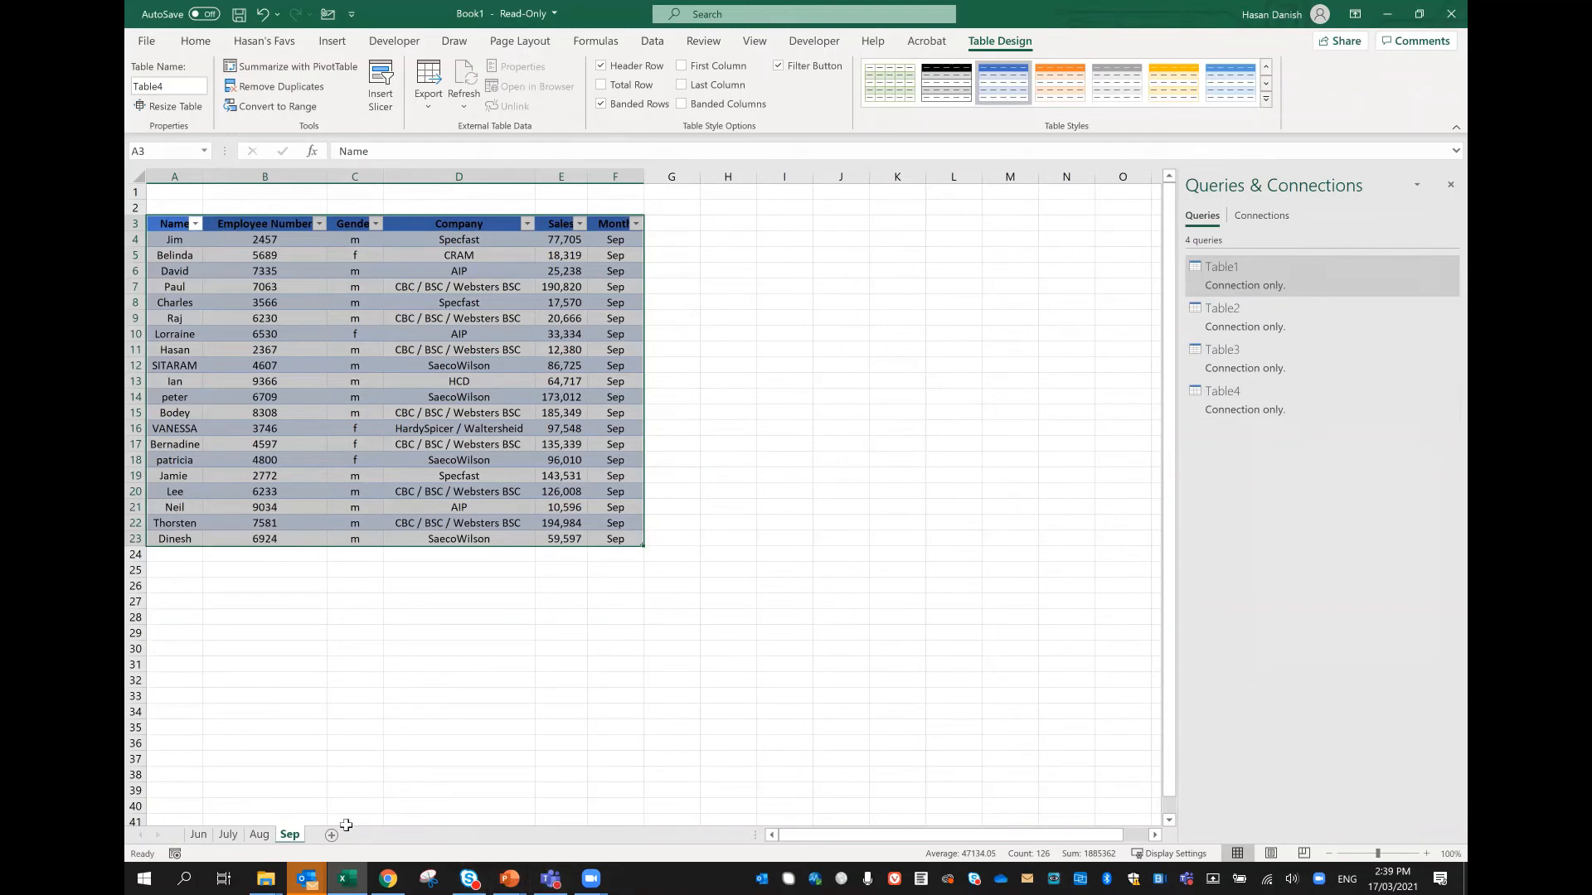
Step: Add a blank worksheet after Sep and start an Append combination of the workbook's queries
left_click(369, 835)
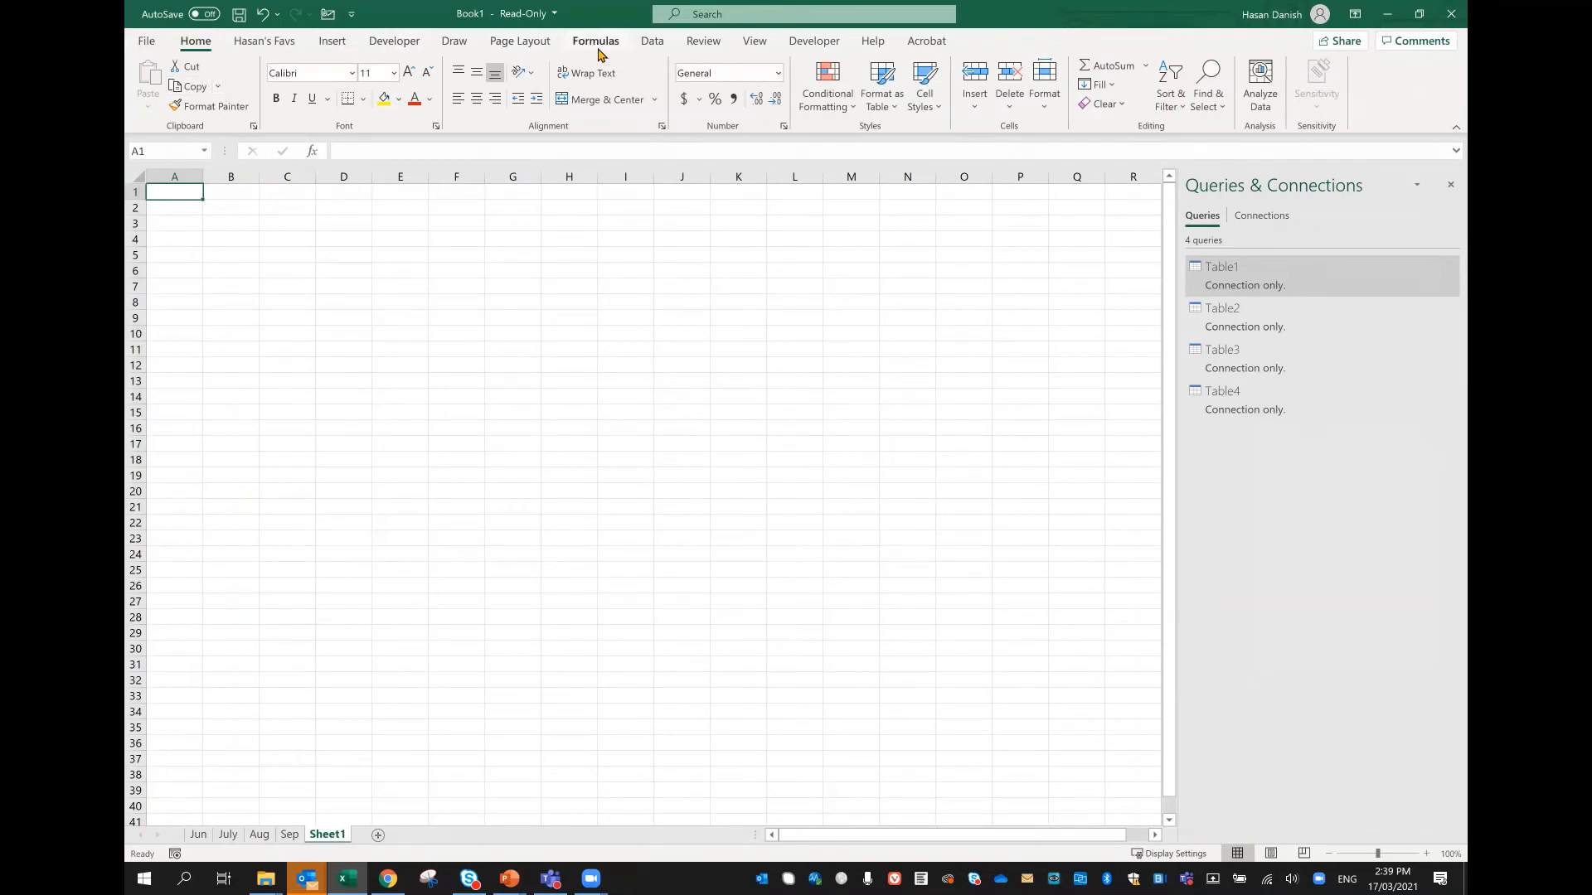
left_click(651, 42)
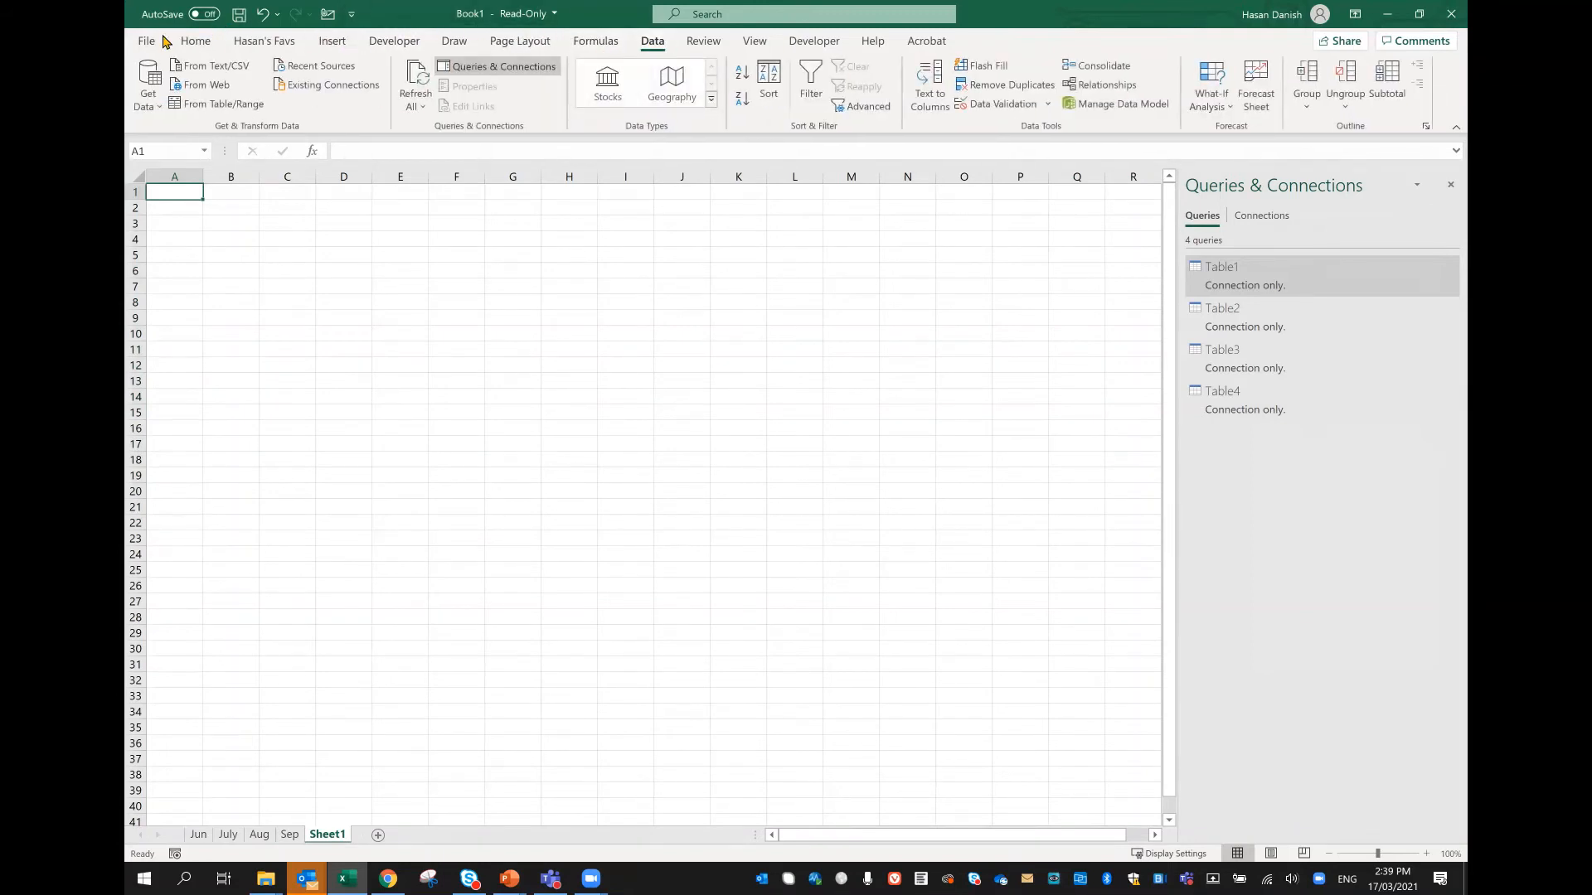
left_click(149, 105)
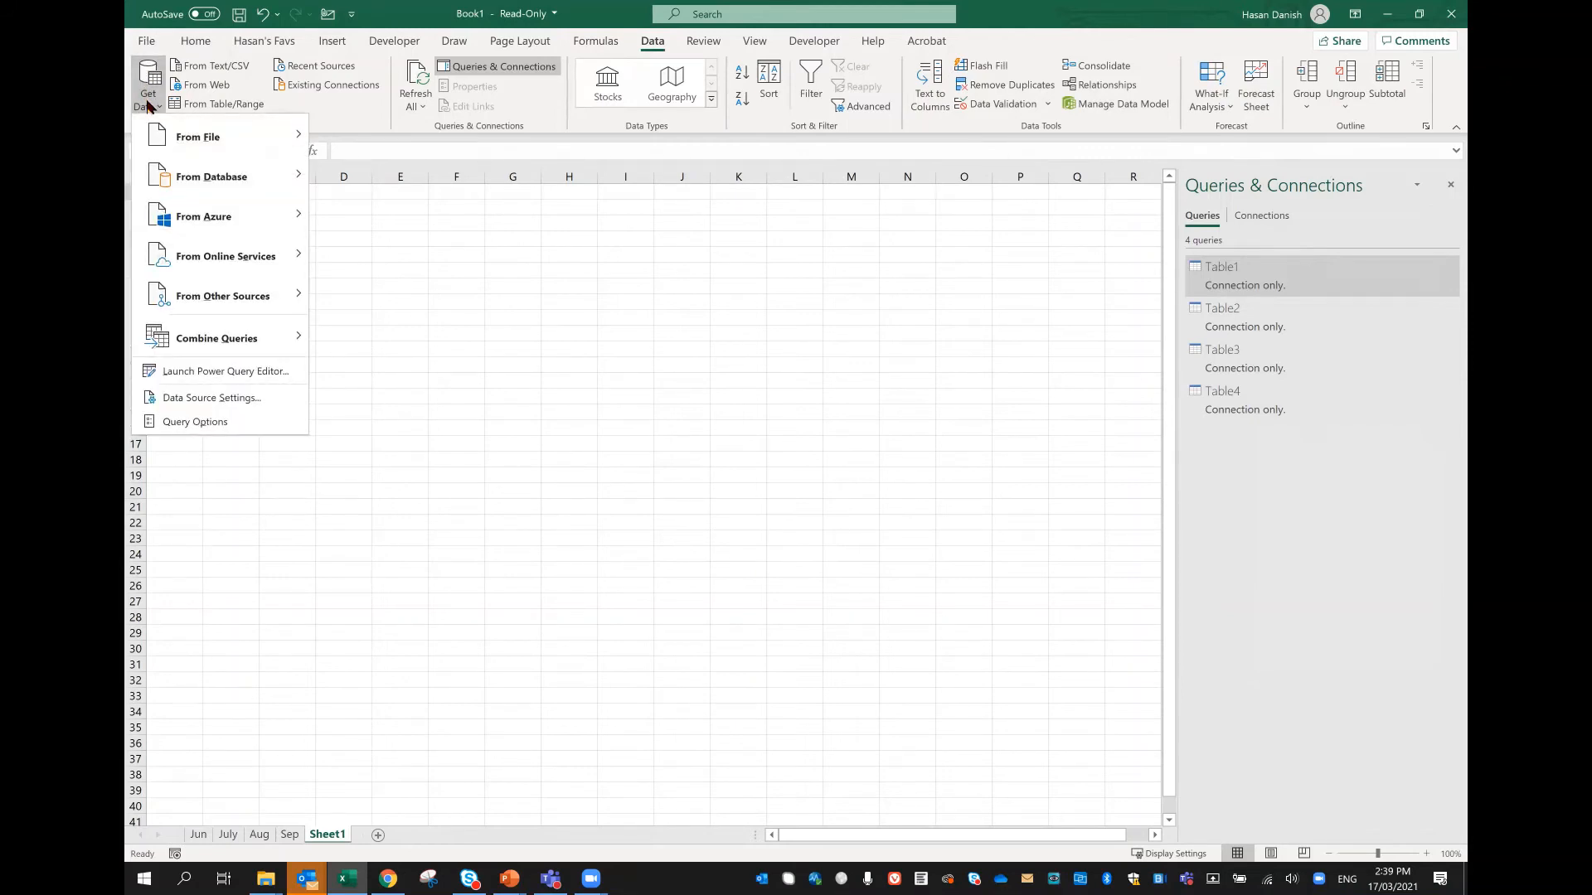
mouse_move(178, 330)
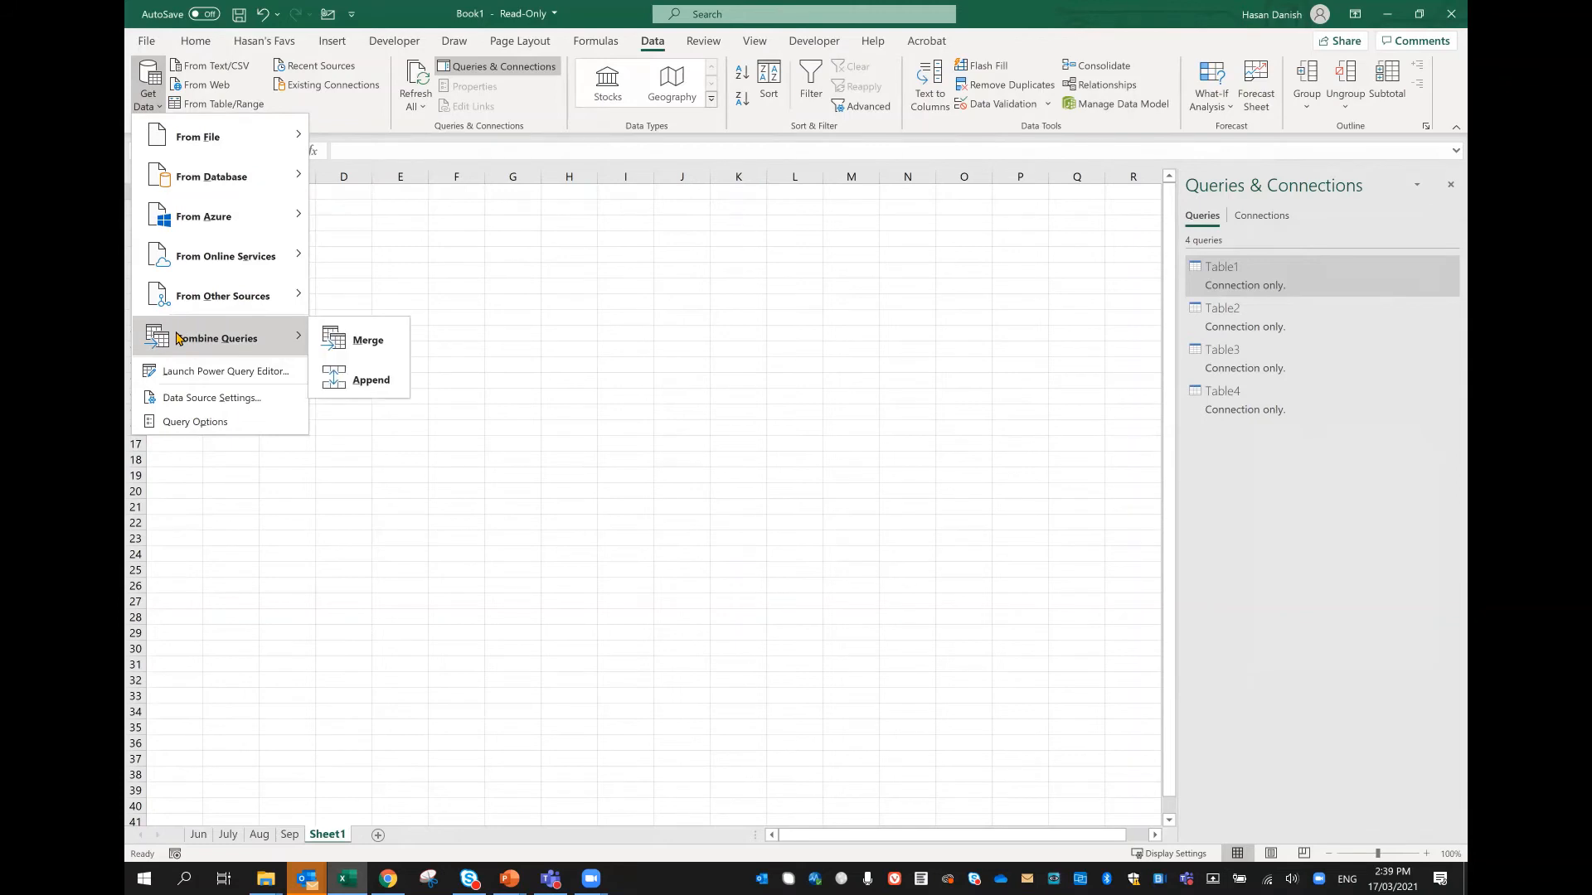
left_click(335, 380)
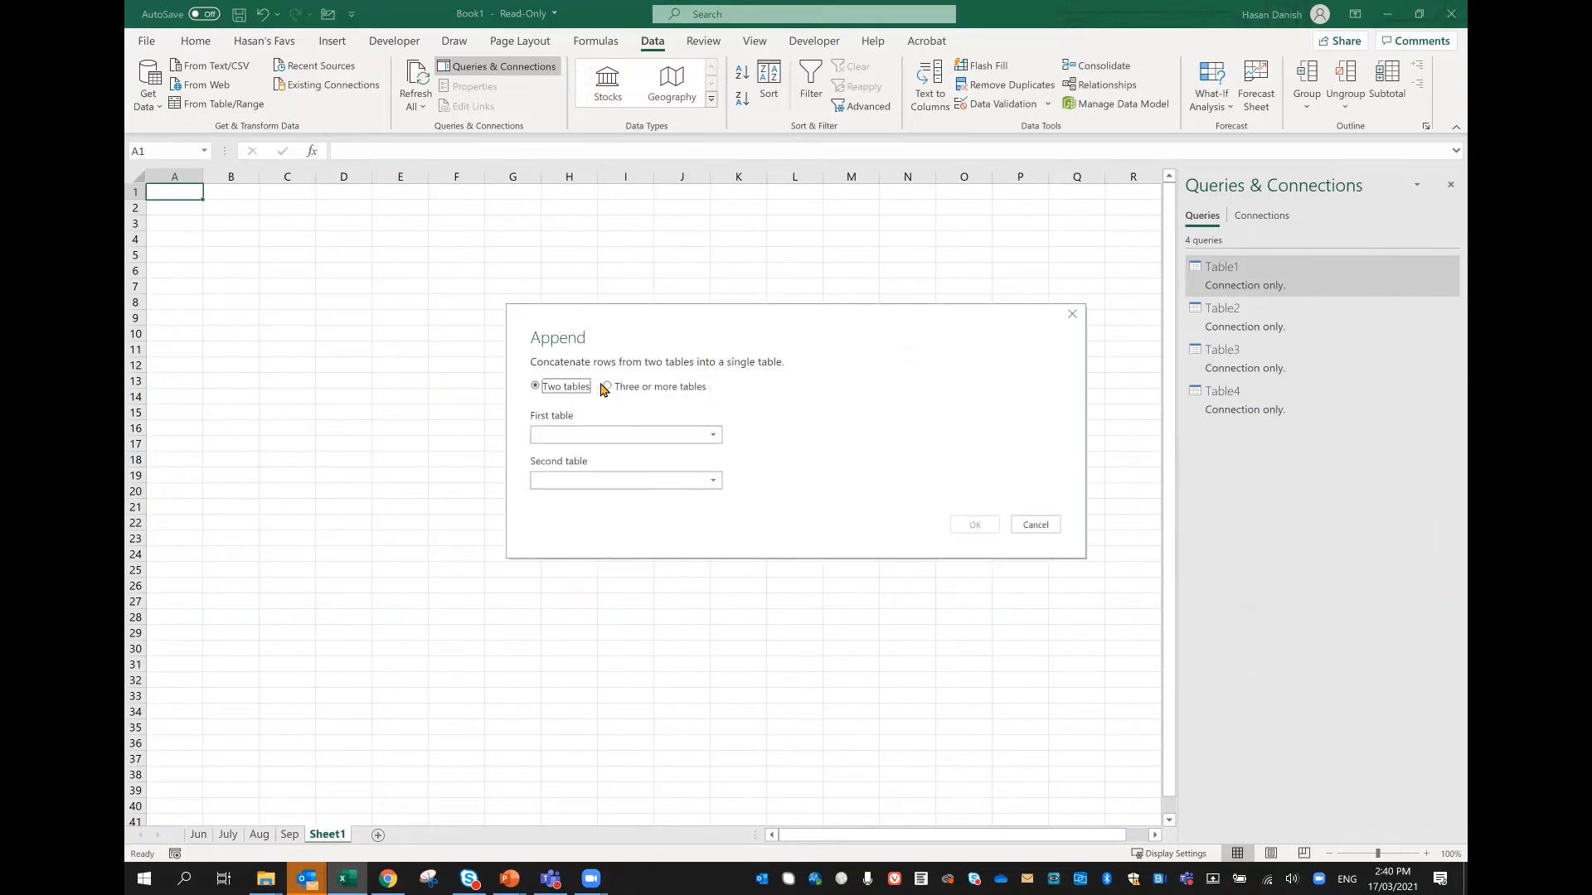
Step: Append three or more tables by adding Table1, Table2, Table3 and Table4 in that order
left_click(630, 393)
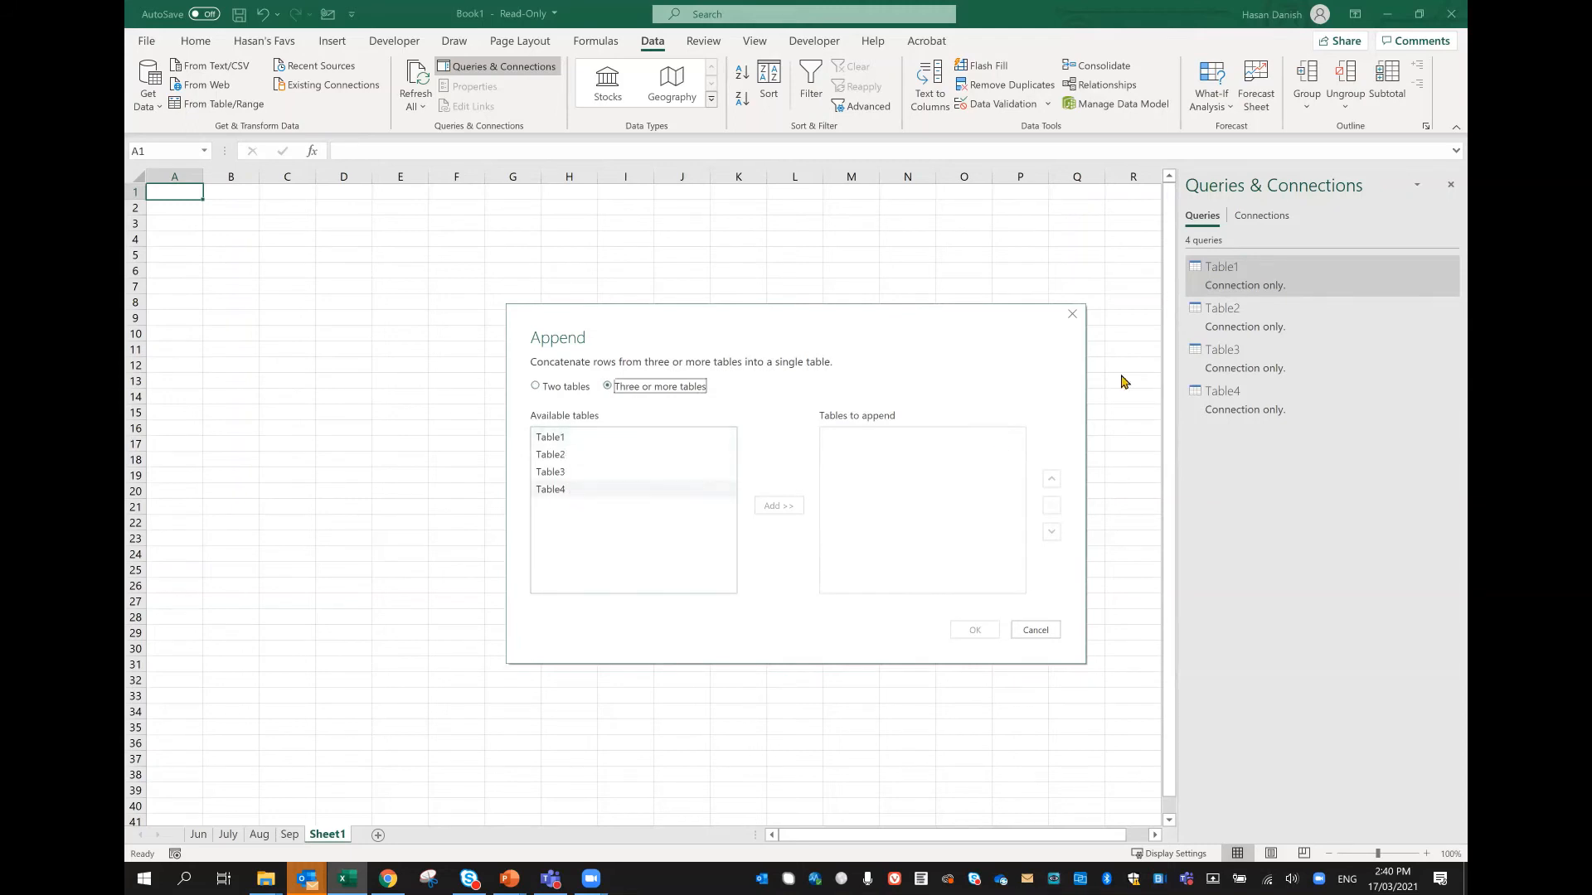
double_click(578, 438)
double_click(578, 455)
left_click(577, 473)
double_click(578, 474)
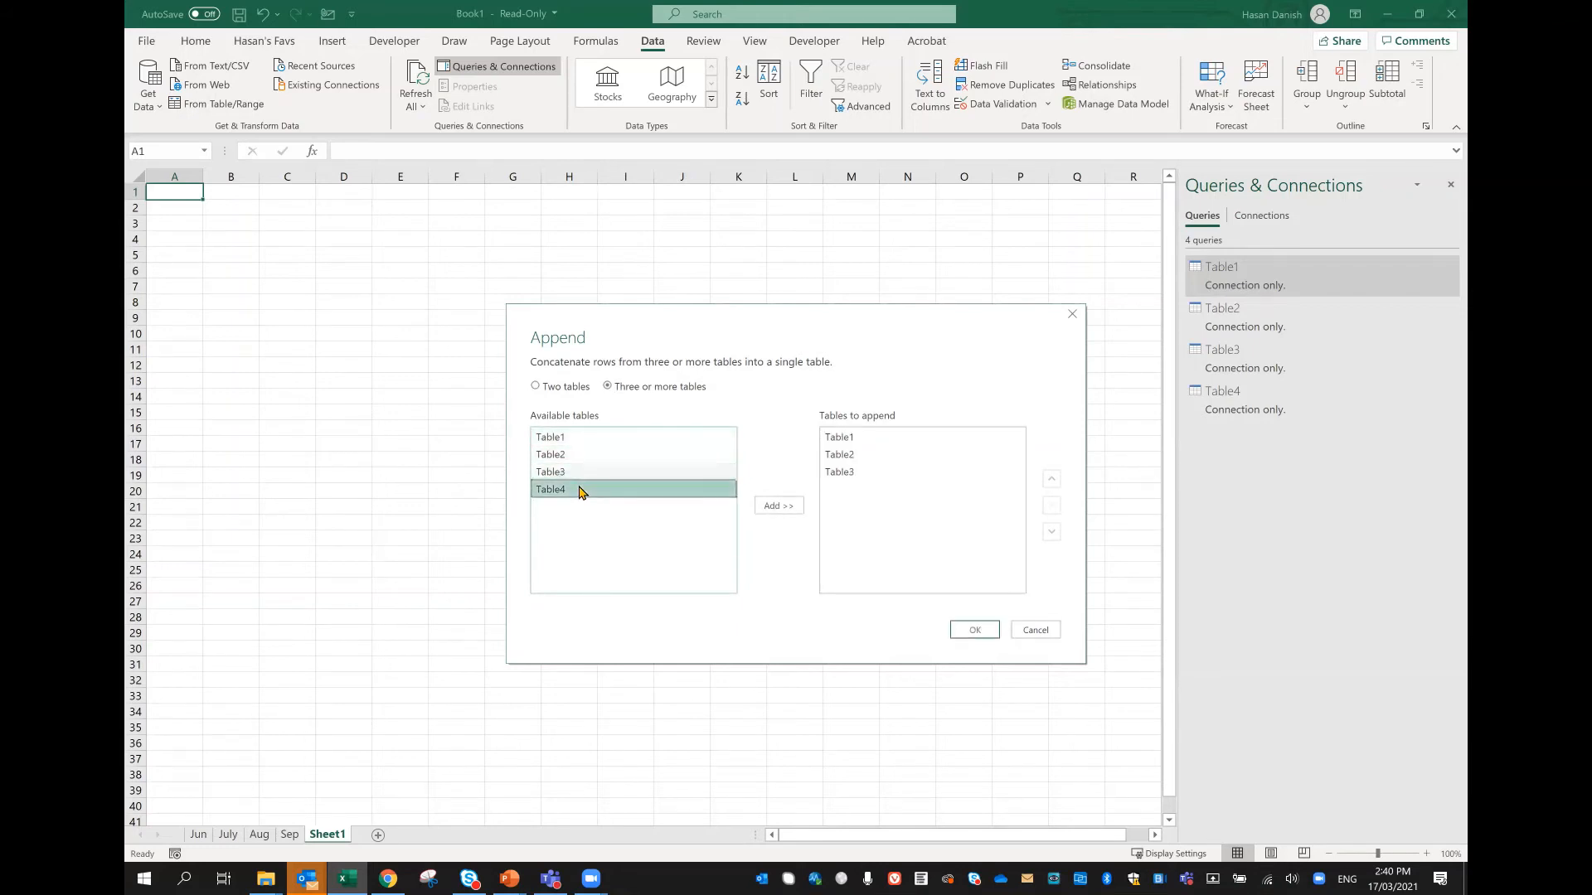
double_click(580, 490)
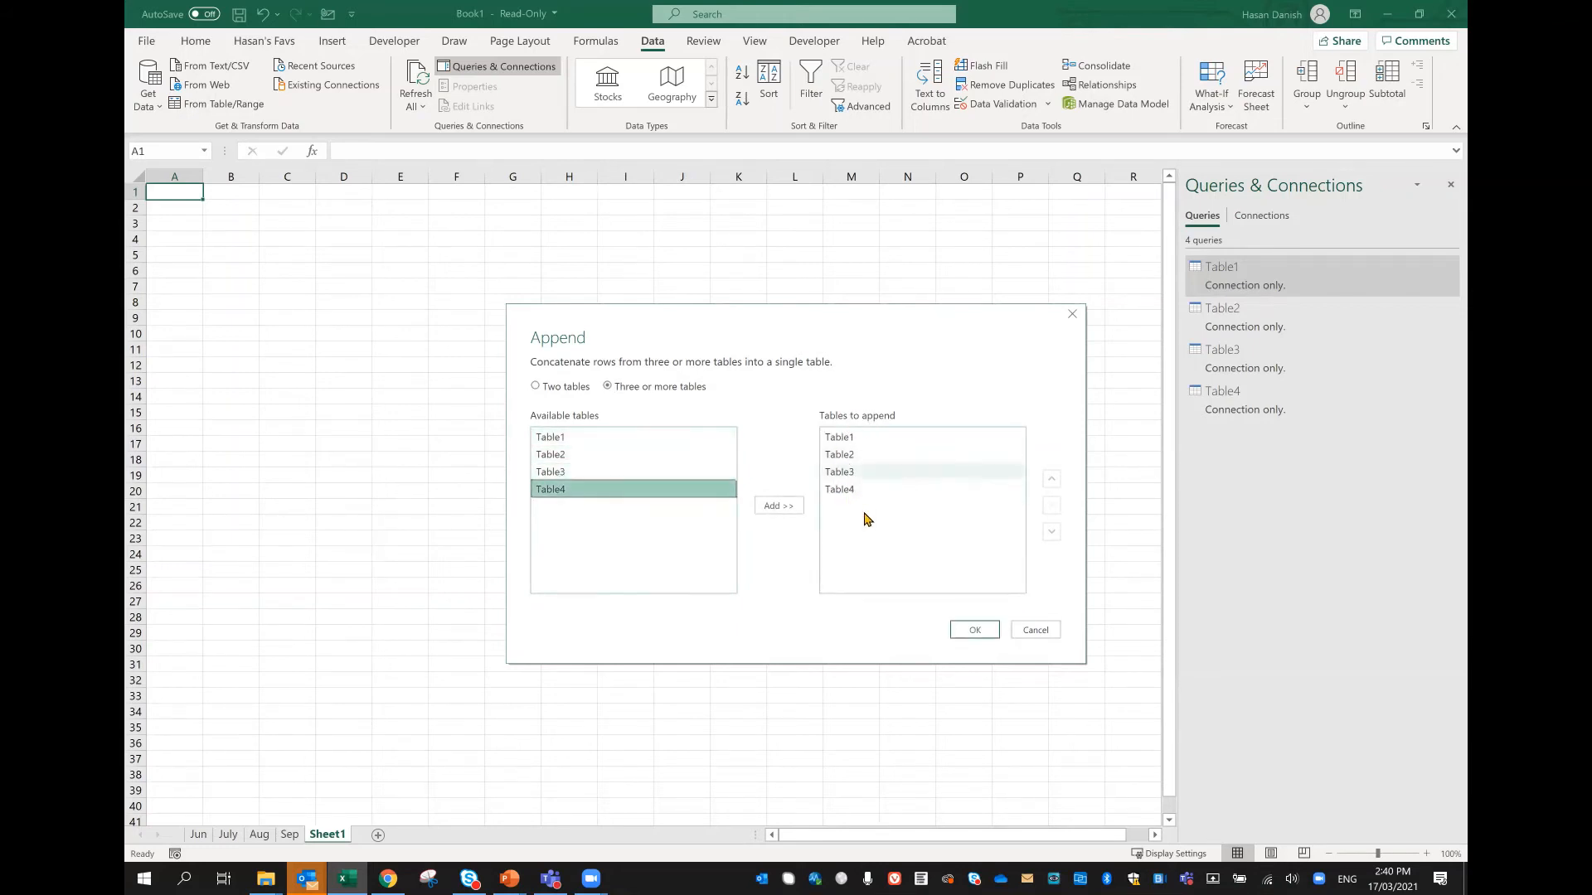
left_click(991, 633)
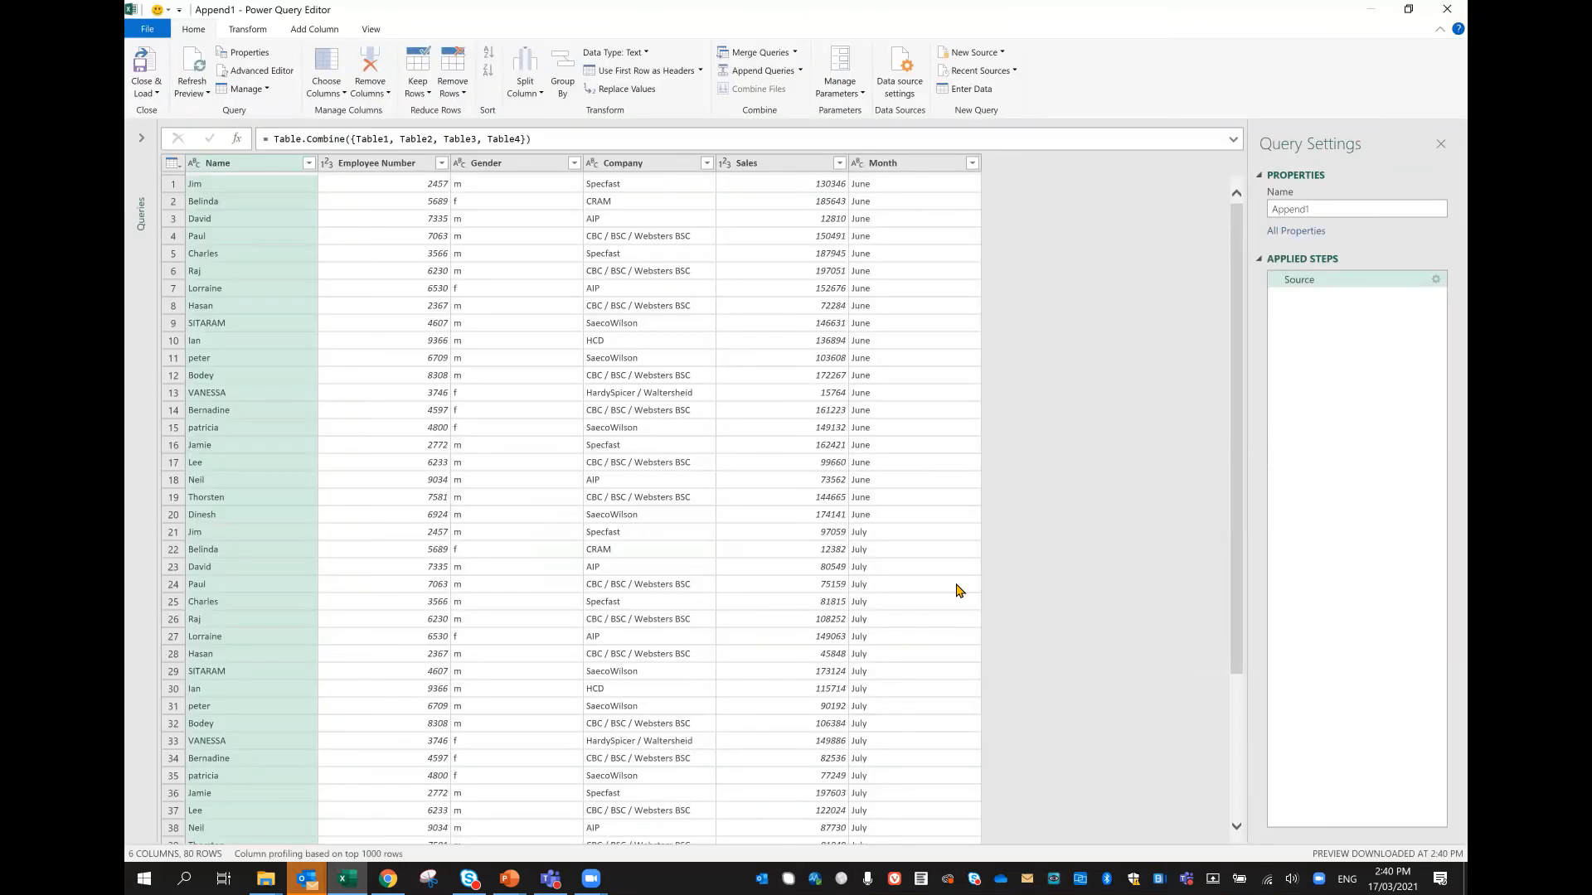
Step: Check the combined rows from June to Sep and load the appended query as a table on a new worksheet
scroll(337, 673, "down", 13)
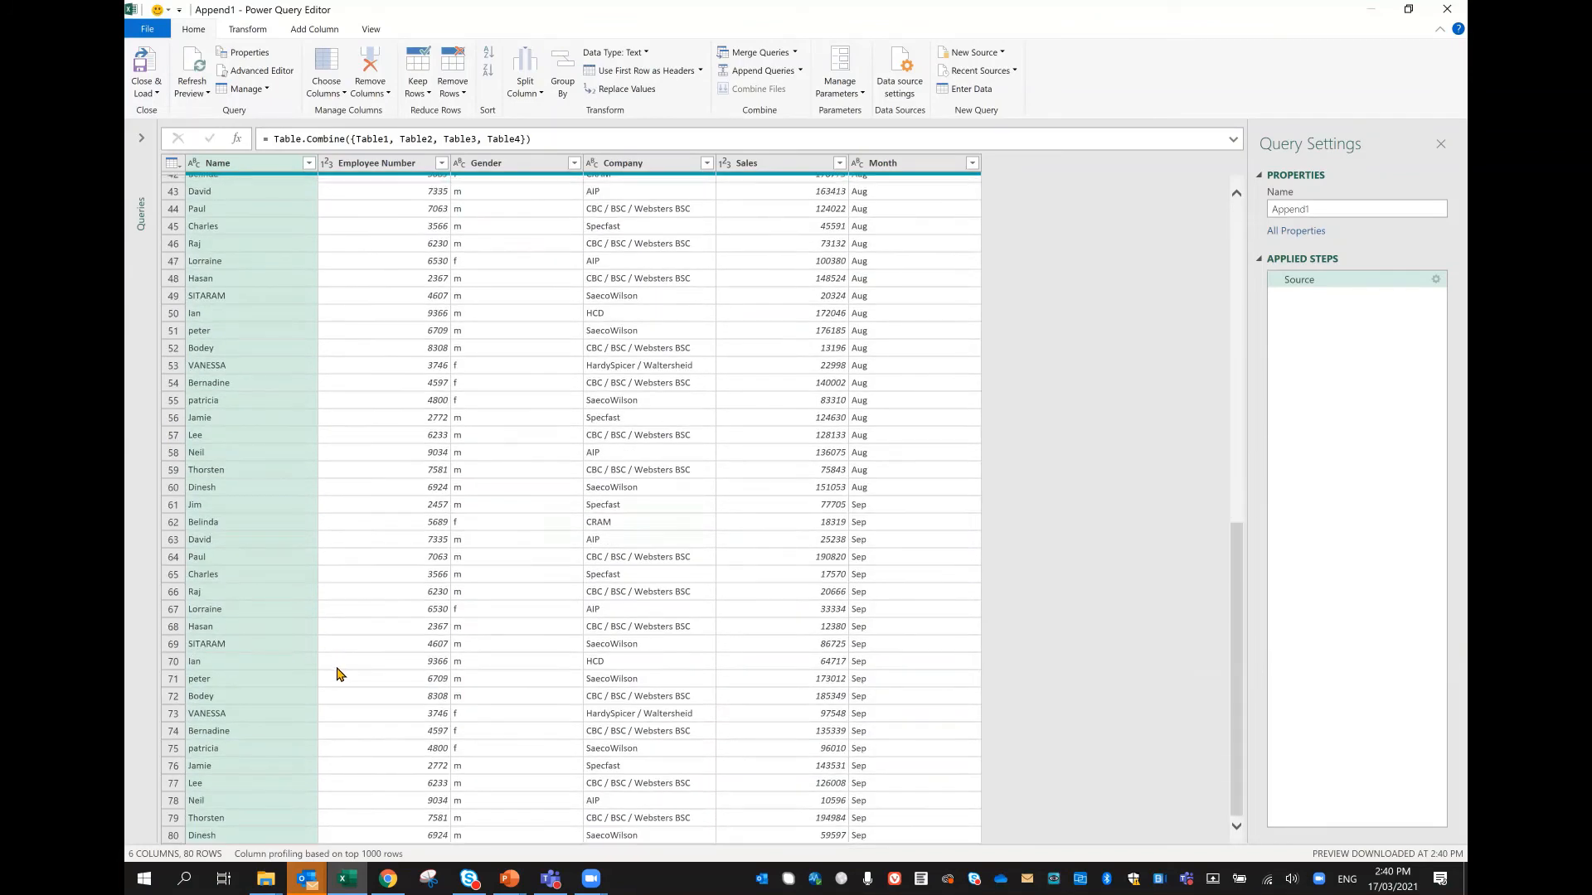
scroll(282, 622, "up", 13)
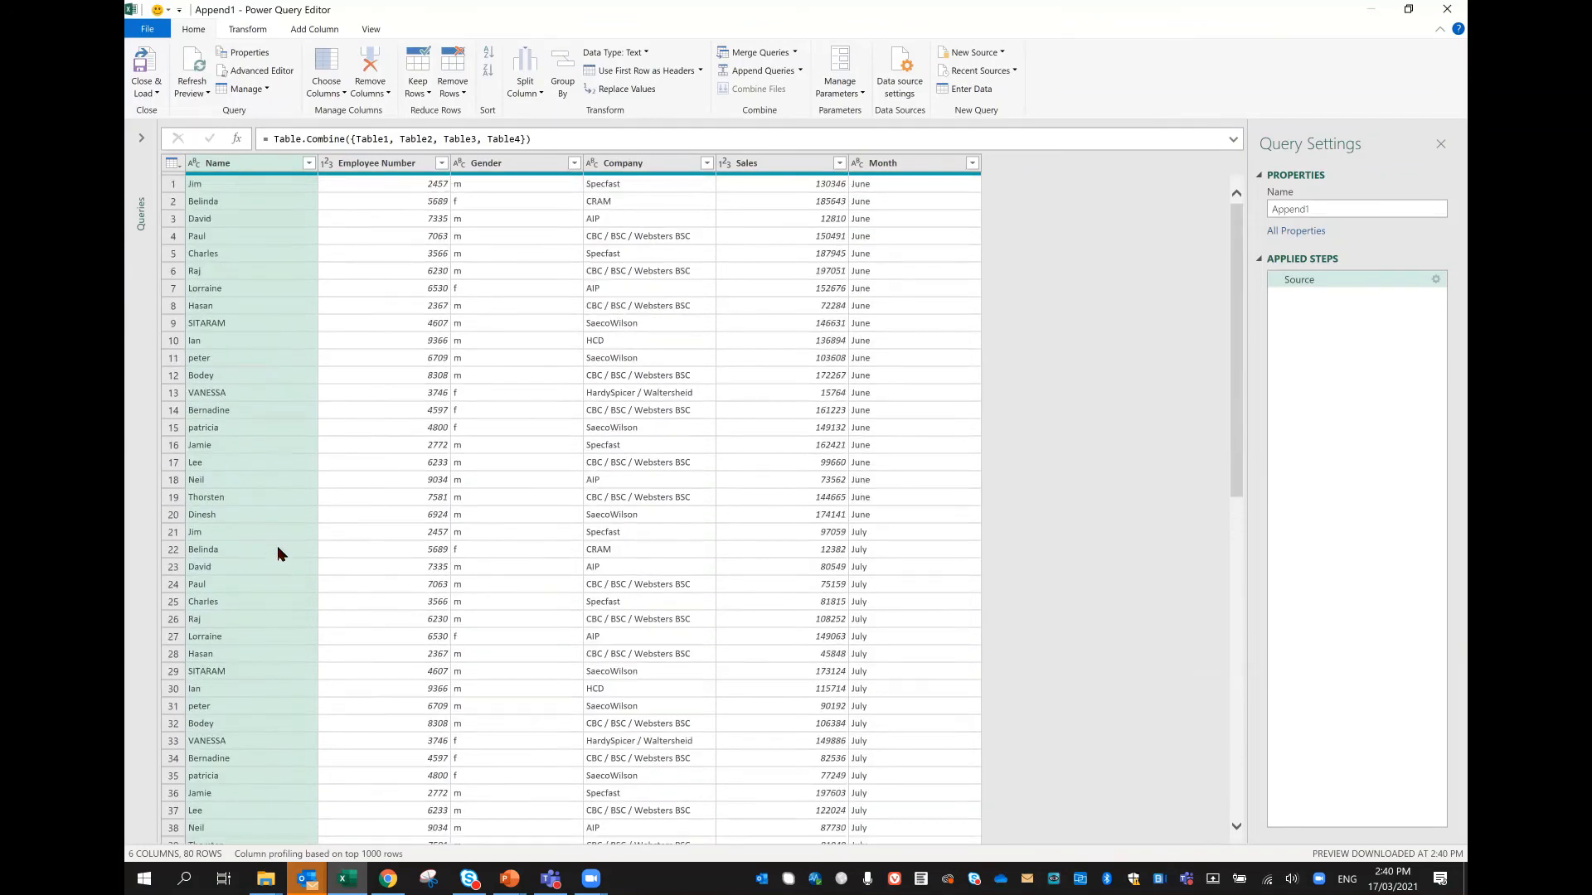
scroll(282, 431, "down", 13)
scroll(305, 497, "up", 12)
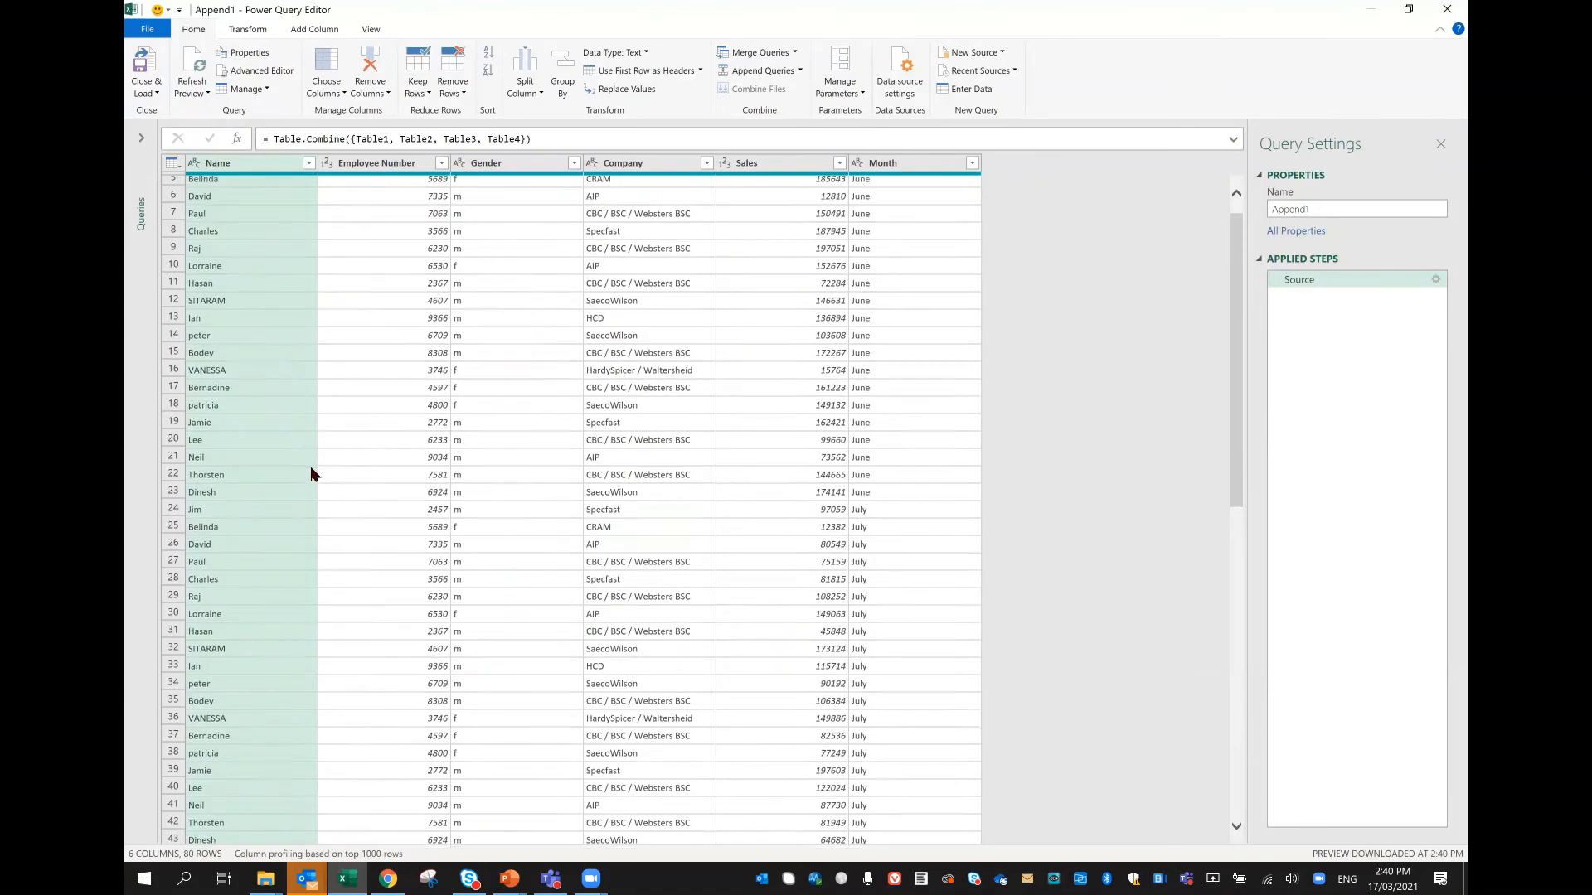
scroll(311, 474, "up", 1)
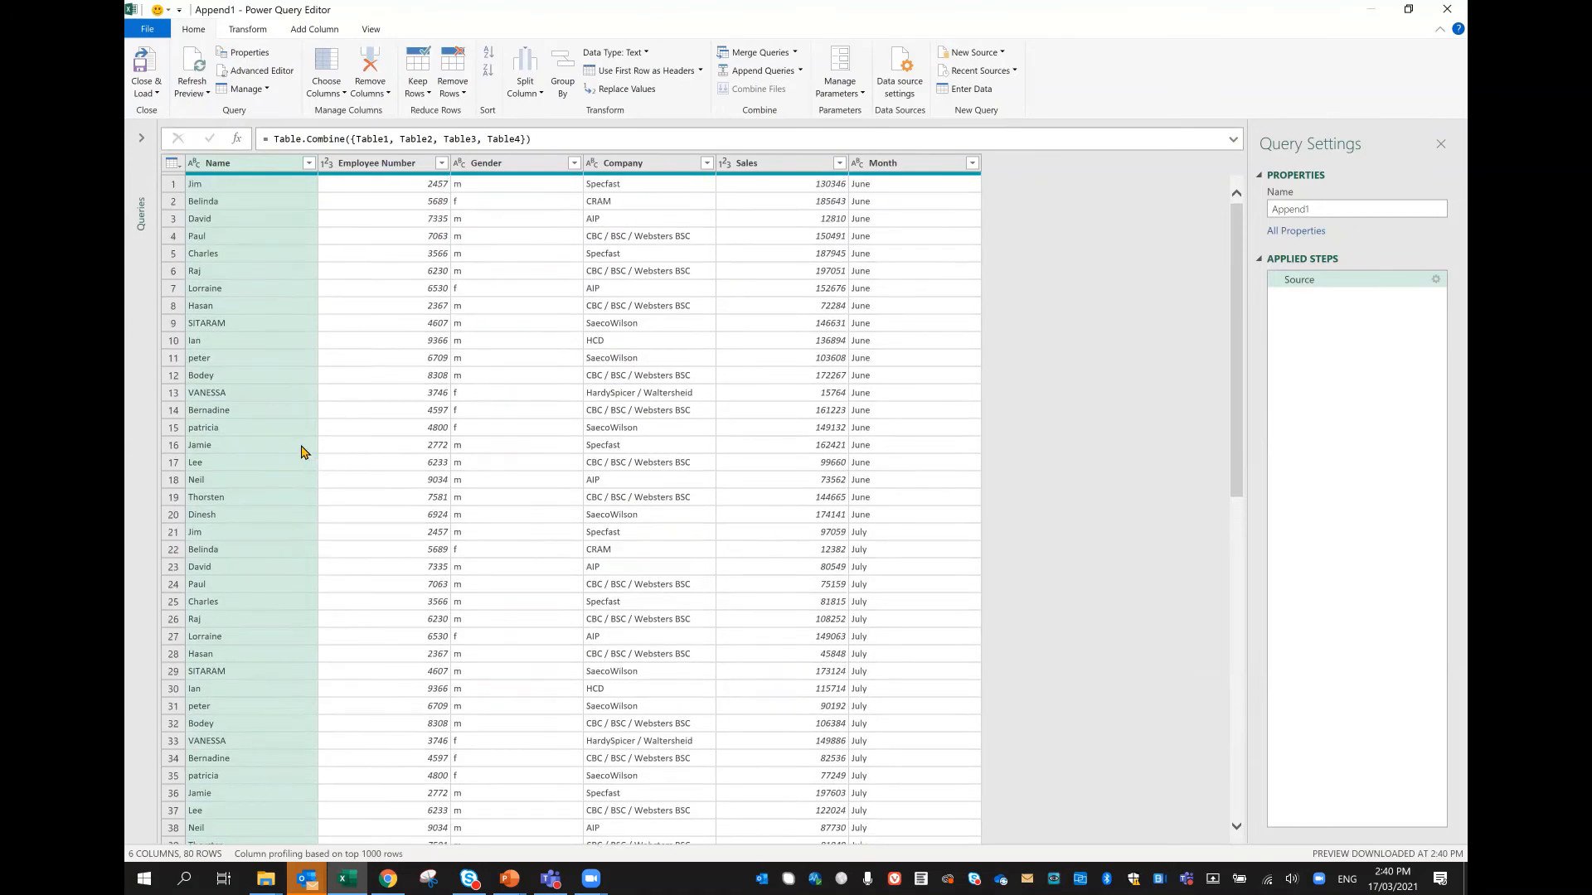
left_click(141, 60)
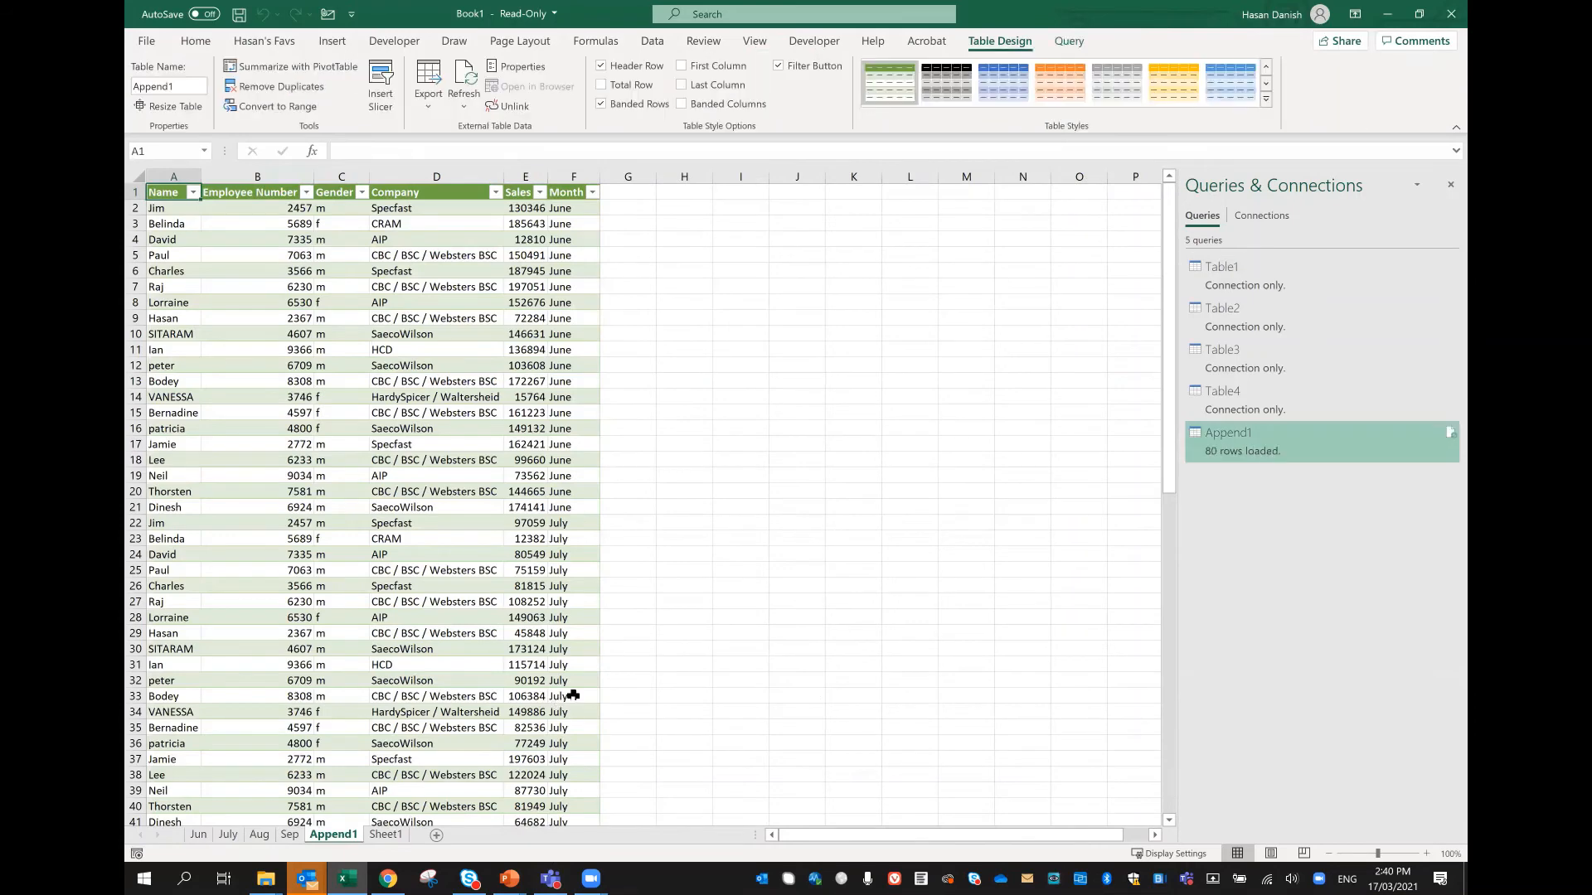
scroll(573, 695, "down", 14)
scroll(580, 401, "up", 9)
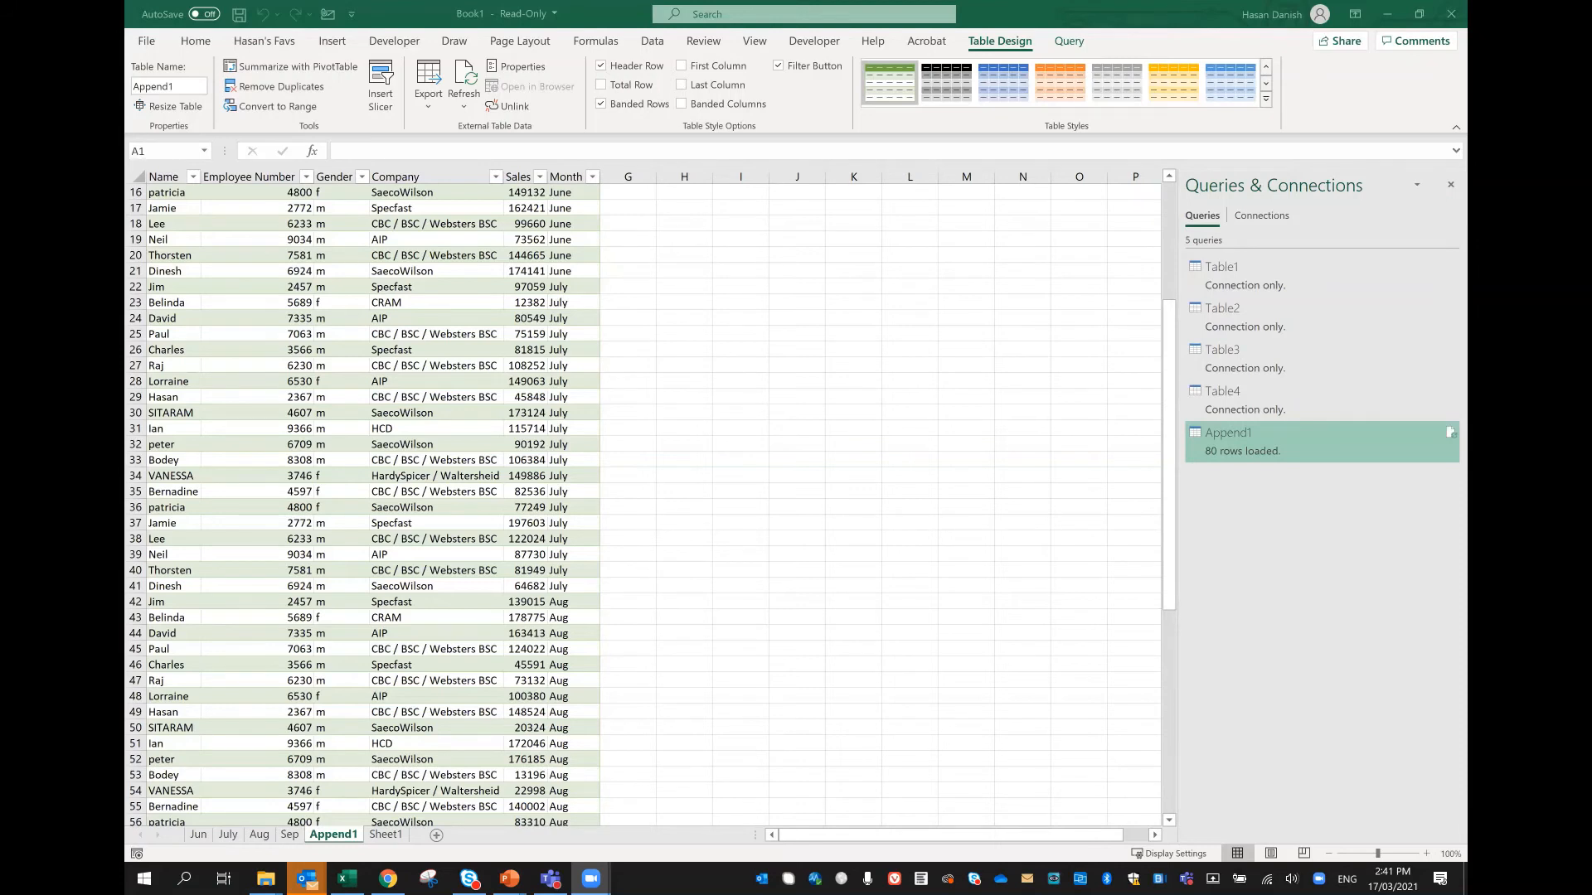
Step: Switch to the PowerPoint slide show and advance to the slide showing Tables, Connections and Append
mouse_move(509, 878)
left_click(600, 771)
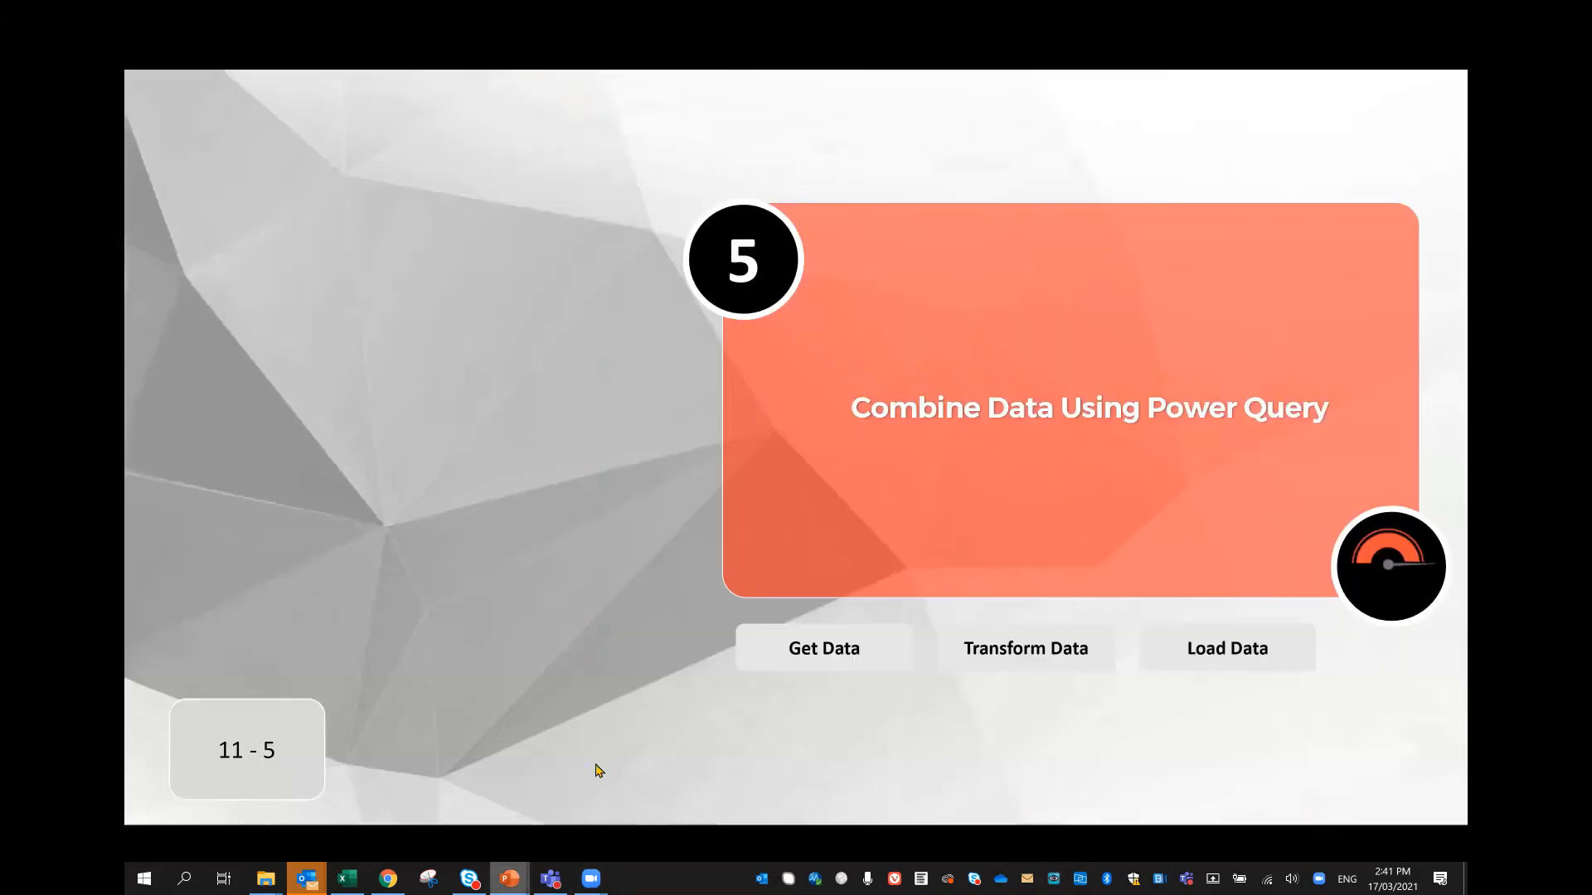
left_click(599, 479)
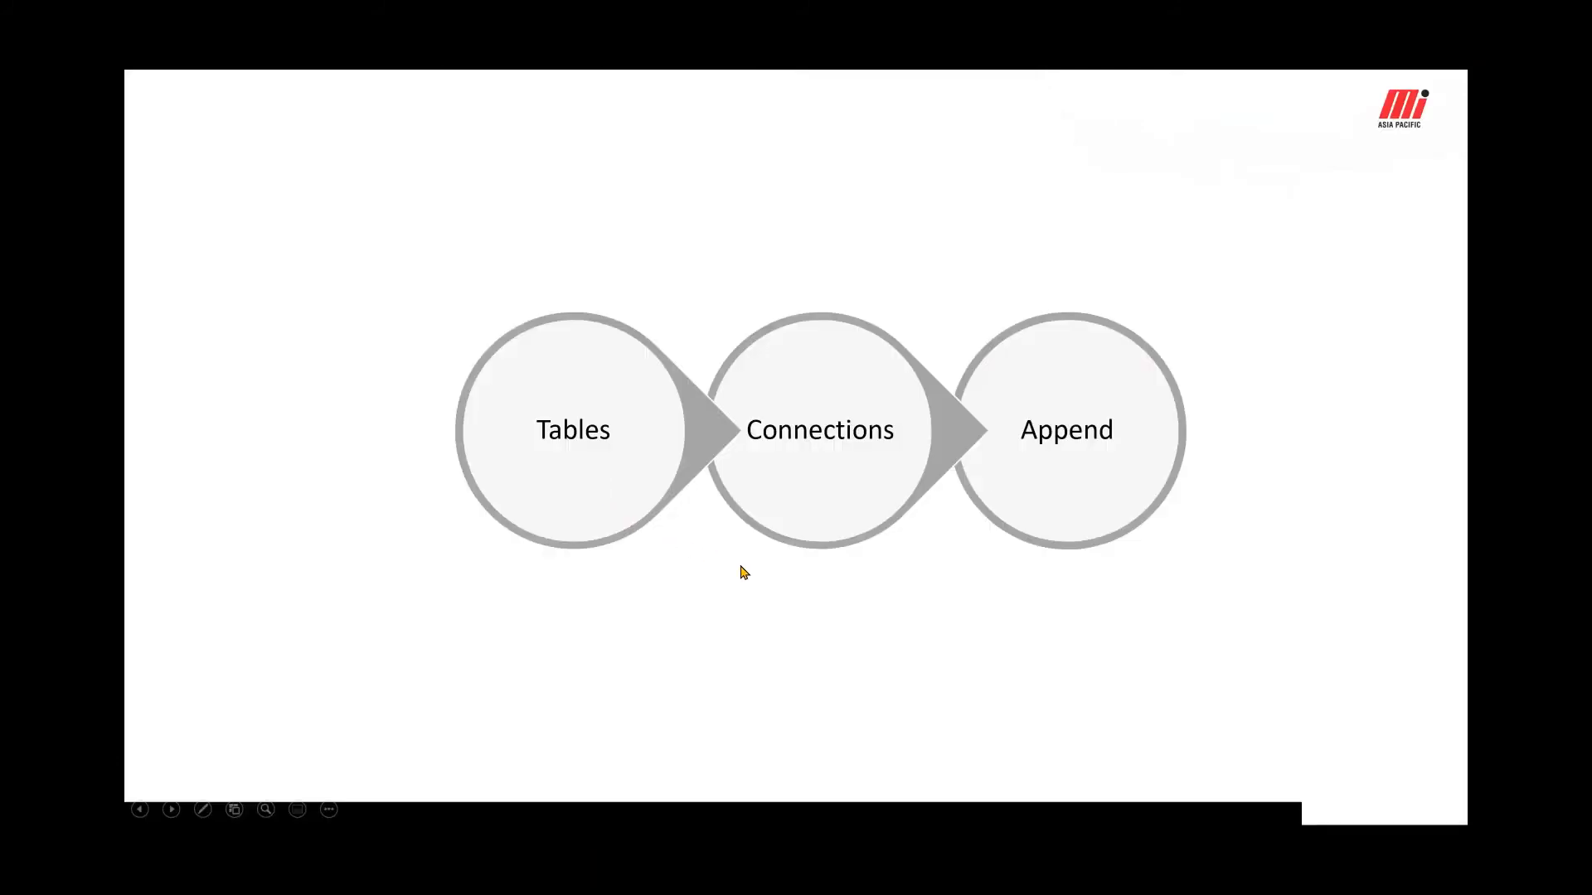
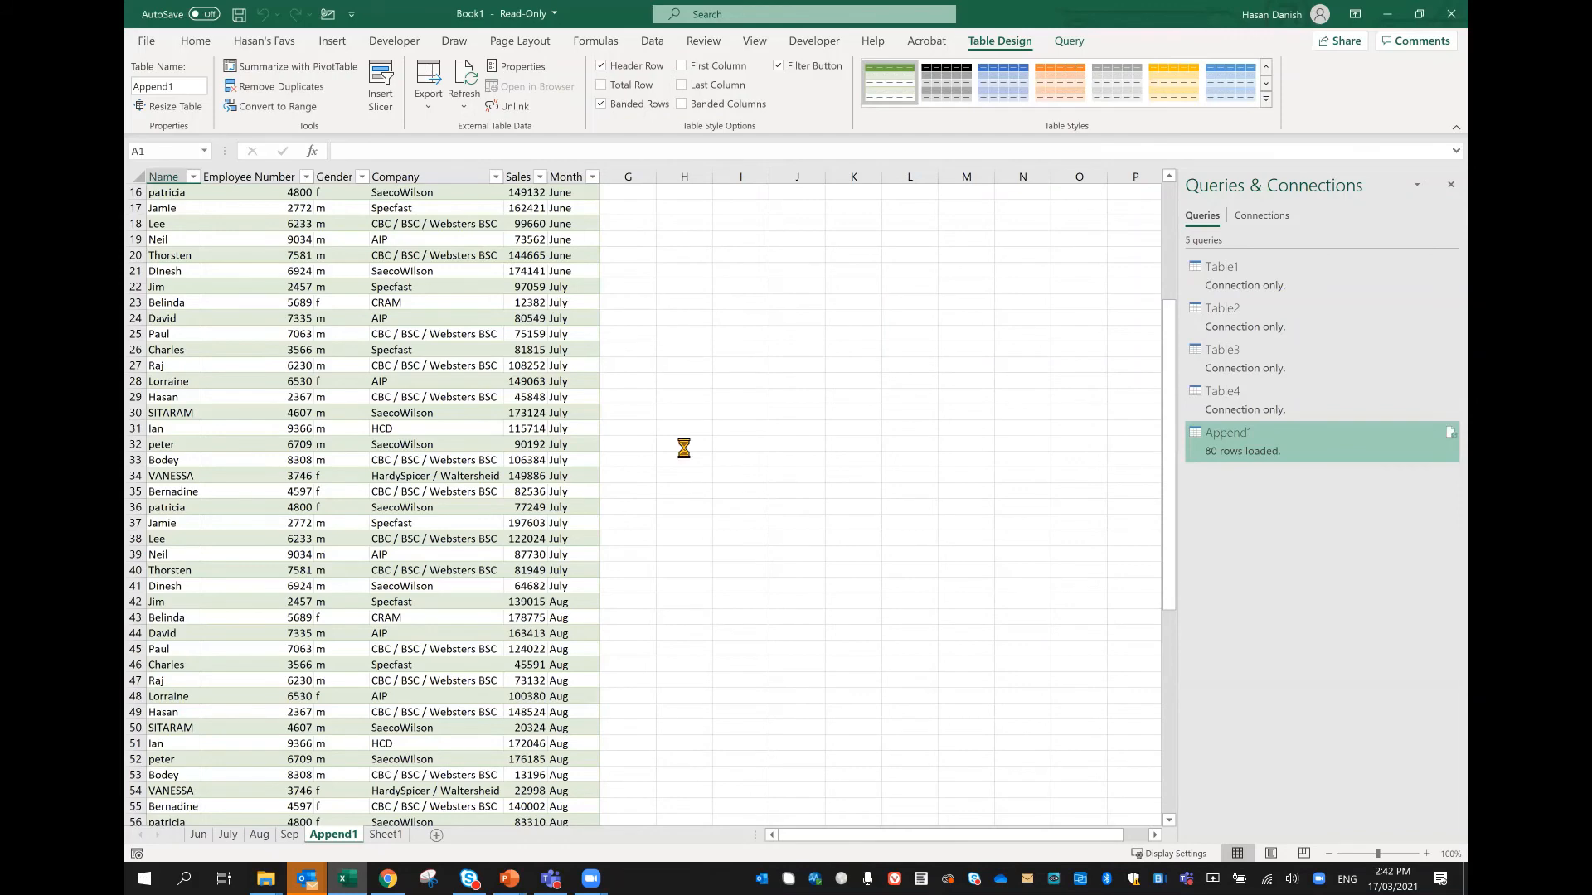
Step: Switch to the Example 11 - 1 workbook and select cells A2:D4 on the Data 3 (3) sheet
key("alt+Tab")
scroll(397, 478, "up", 12)
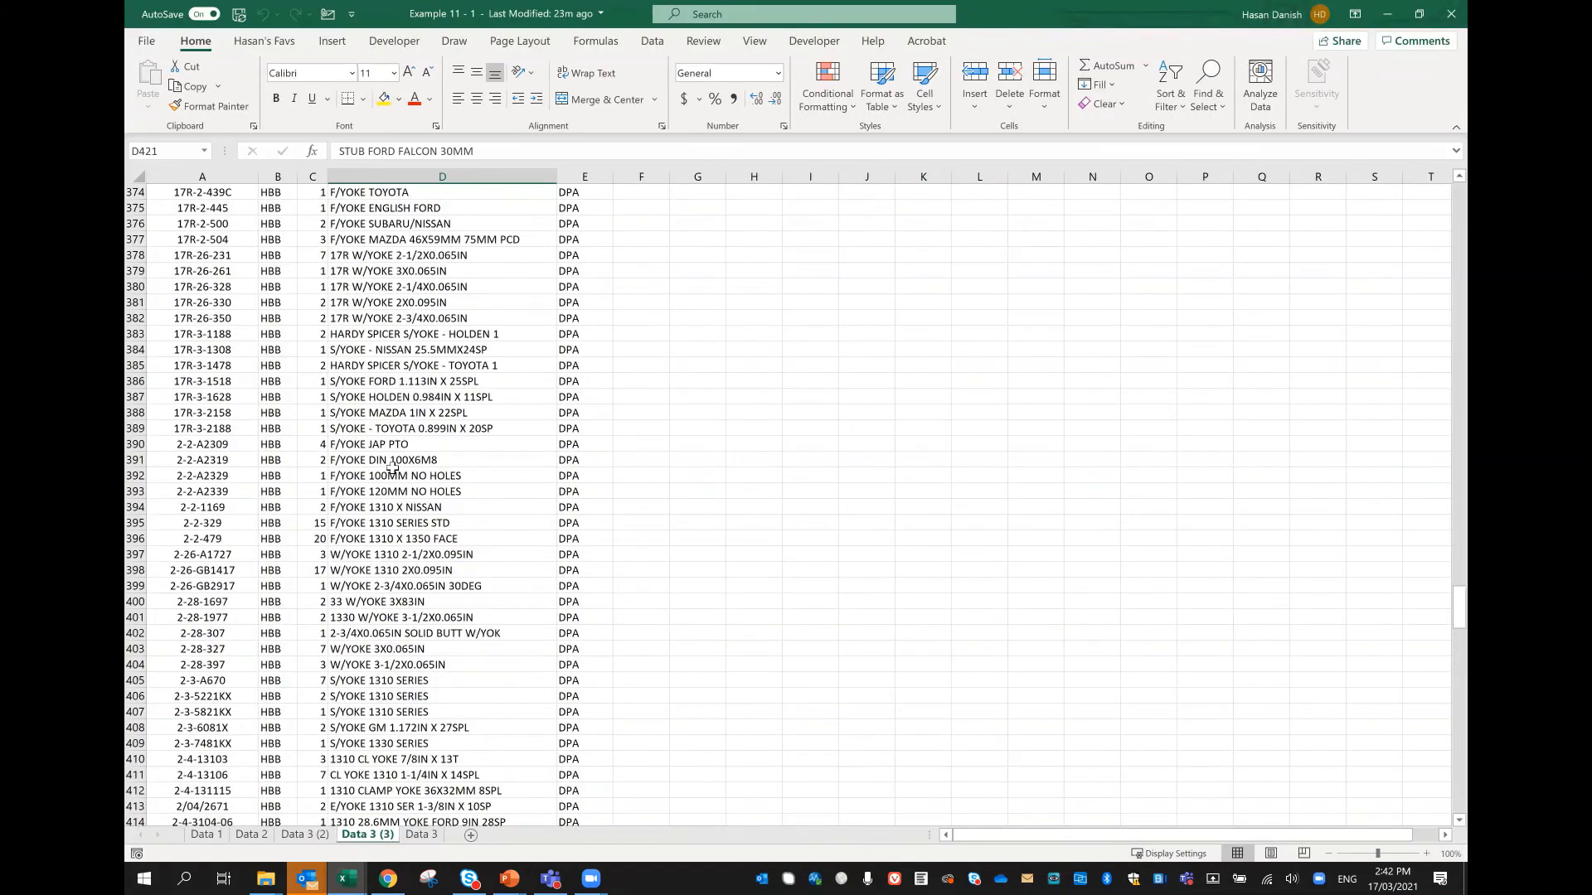
scroll(1336, 505, "up", 20)
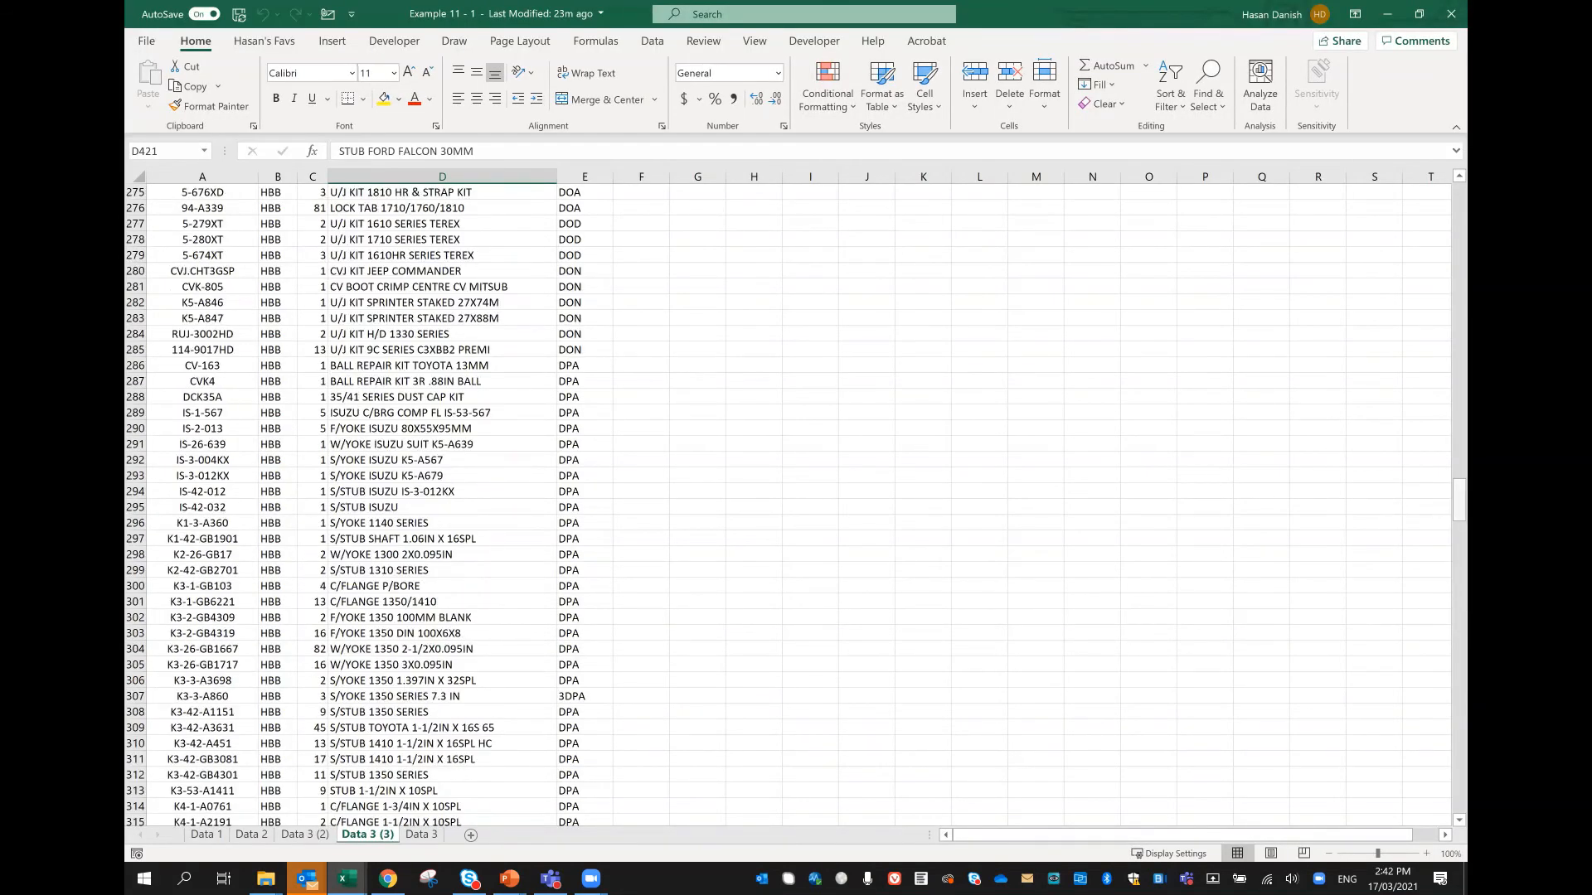
left_click_drag(1459, 500, 1459, 199)
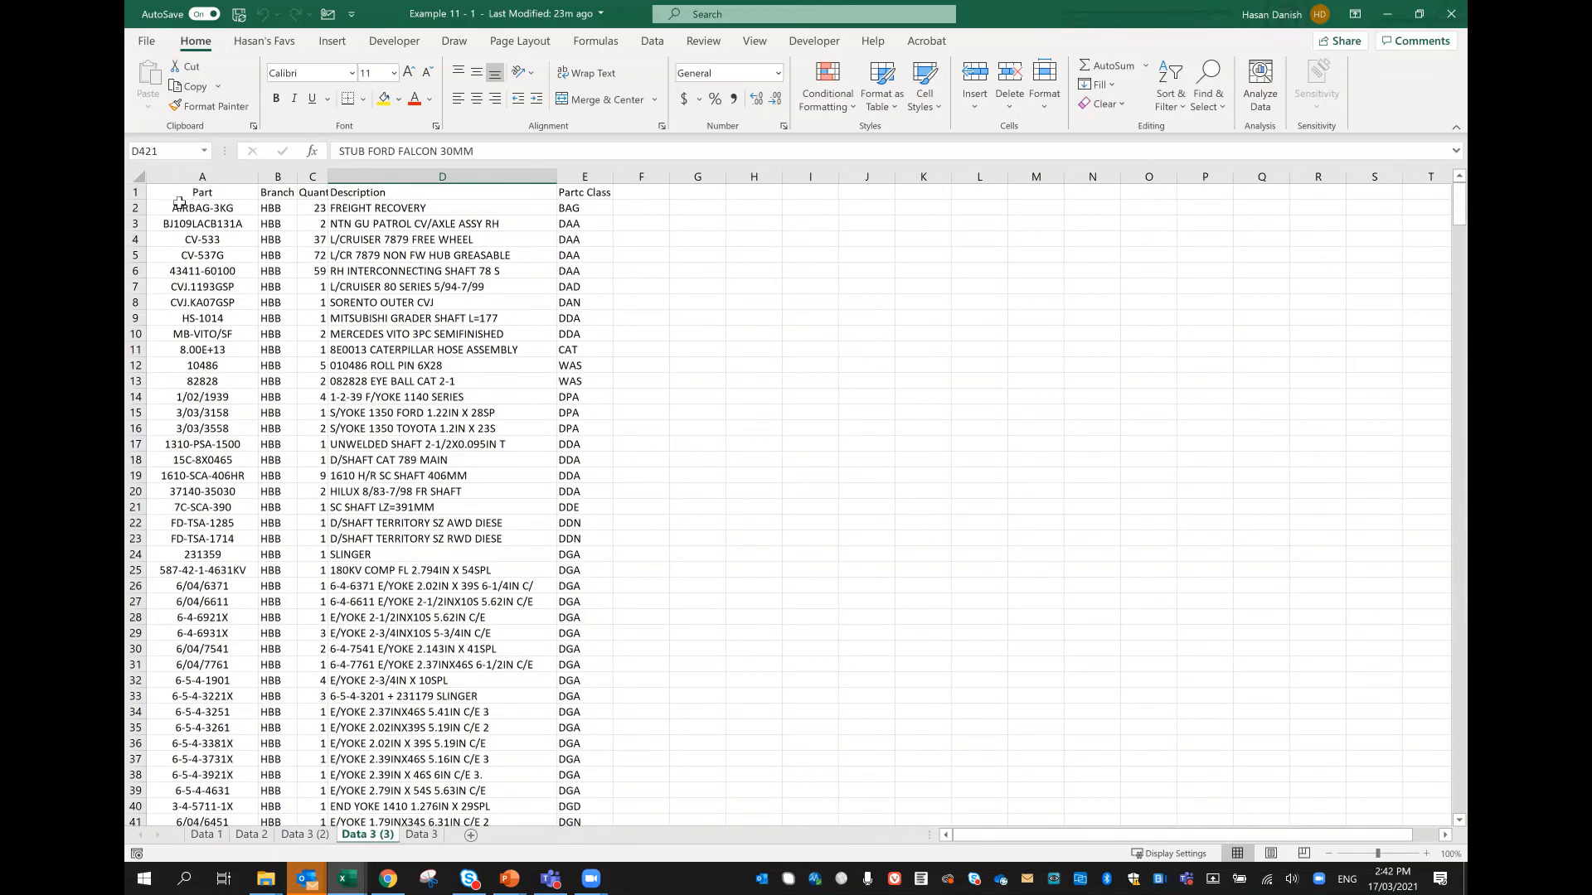
left_click_drag(181, 208, 540, 170)
left_click_drag(525, 240, 528, 241)
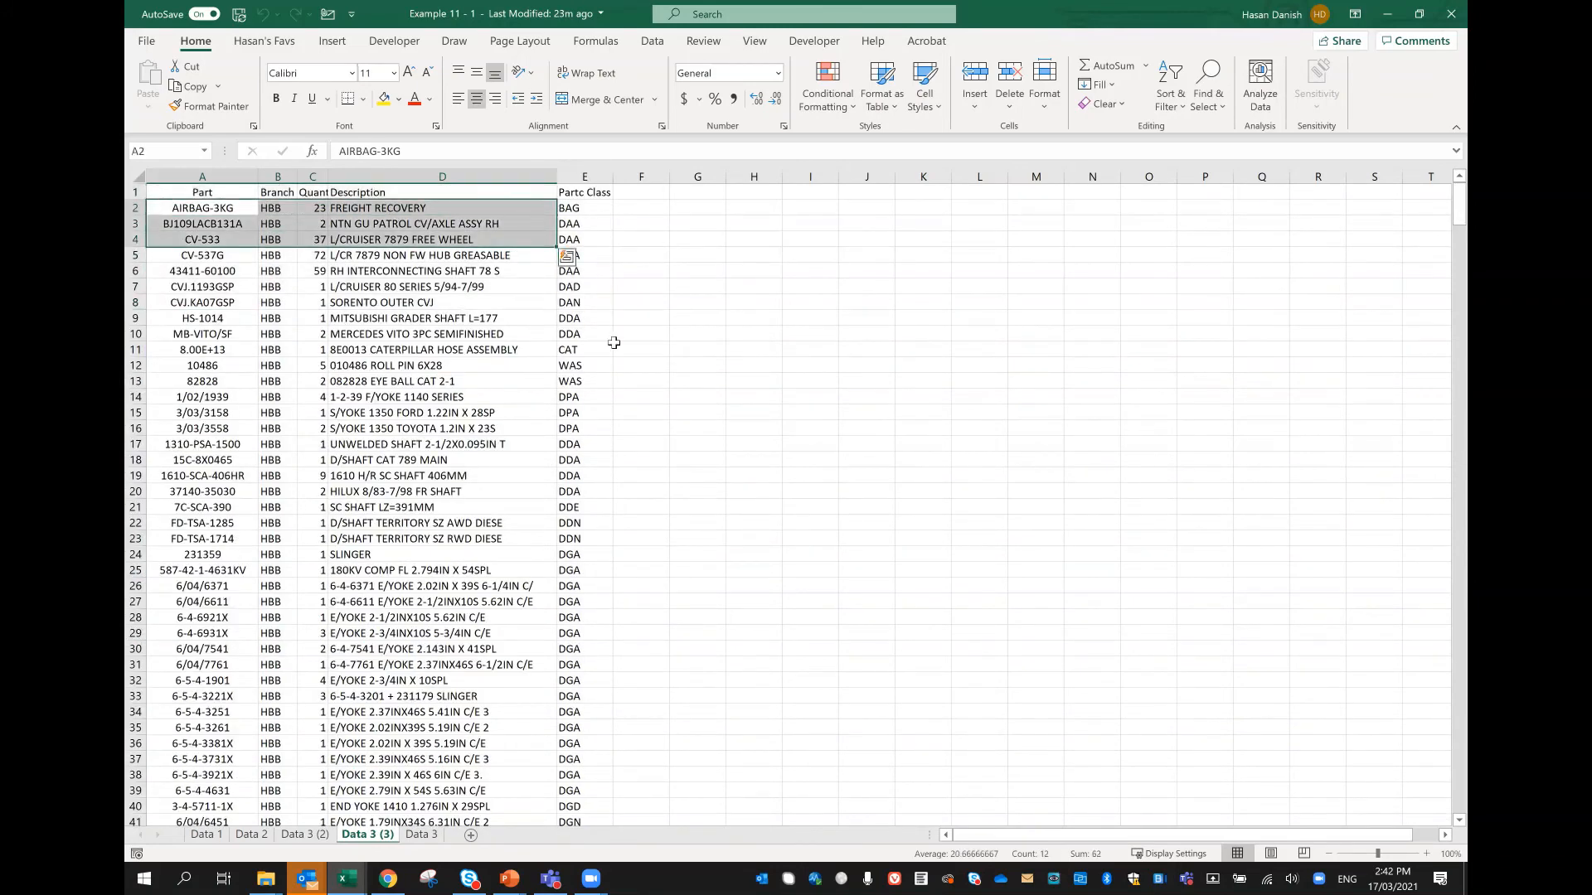
Step: Show the slide on selecting till the end of the data in the PowerPoint slide show, and return to the Excel workbook
mouse_move(513, 877)
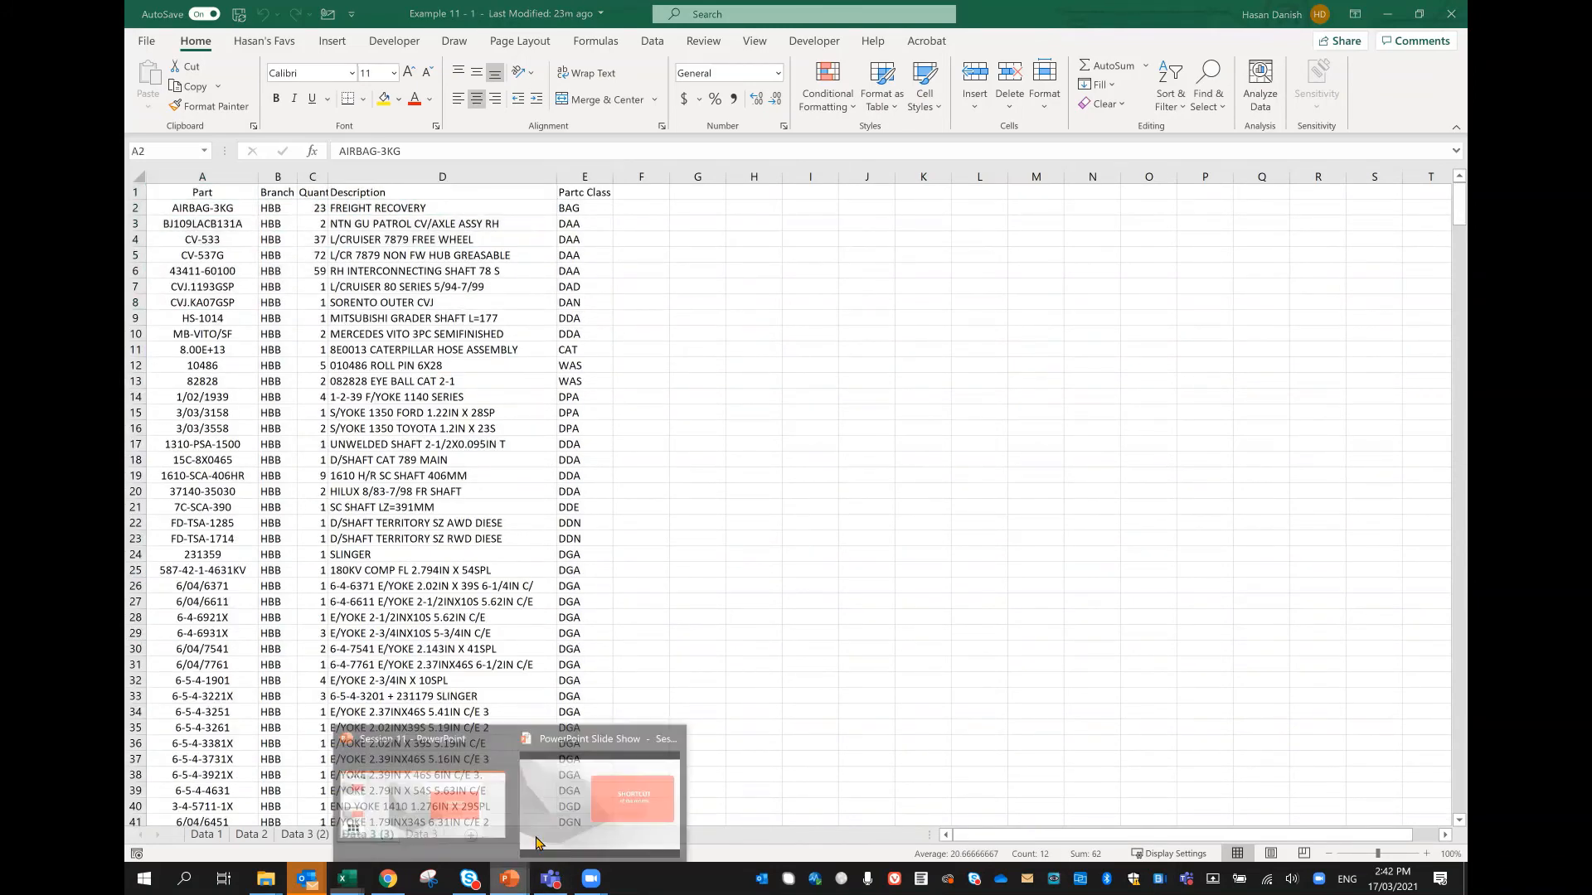
left_click(634, 809)
left_click(1039, 600)
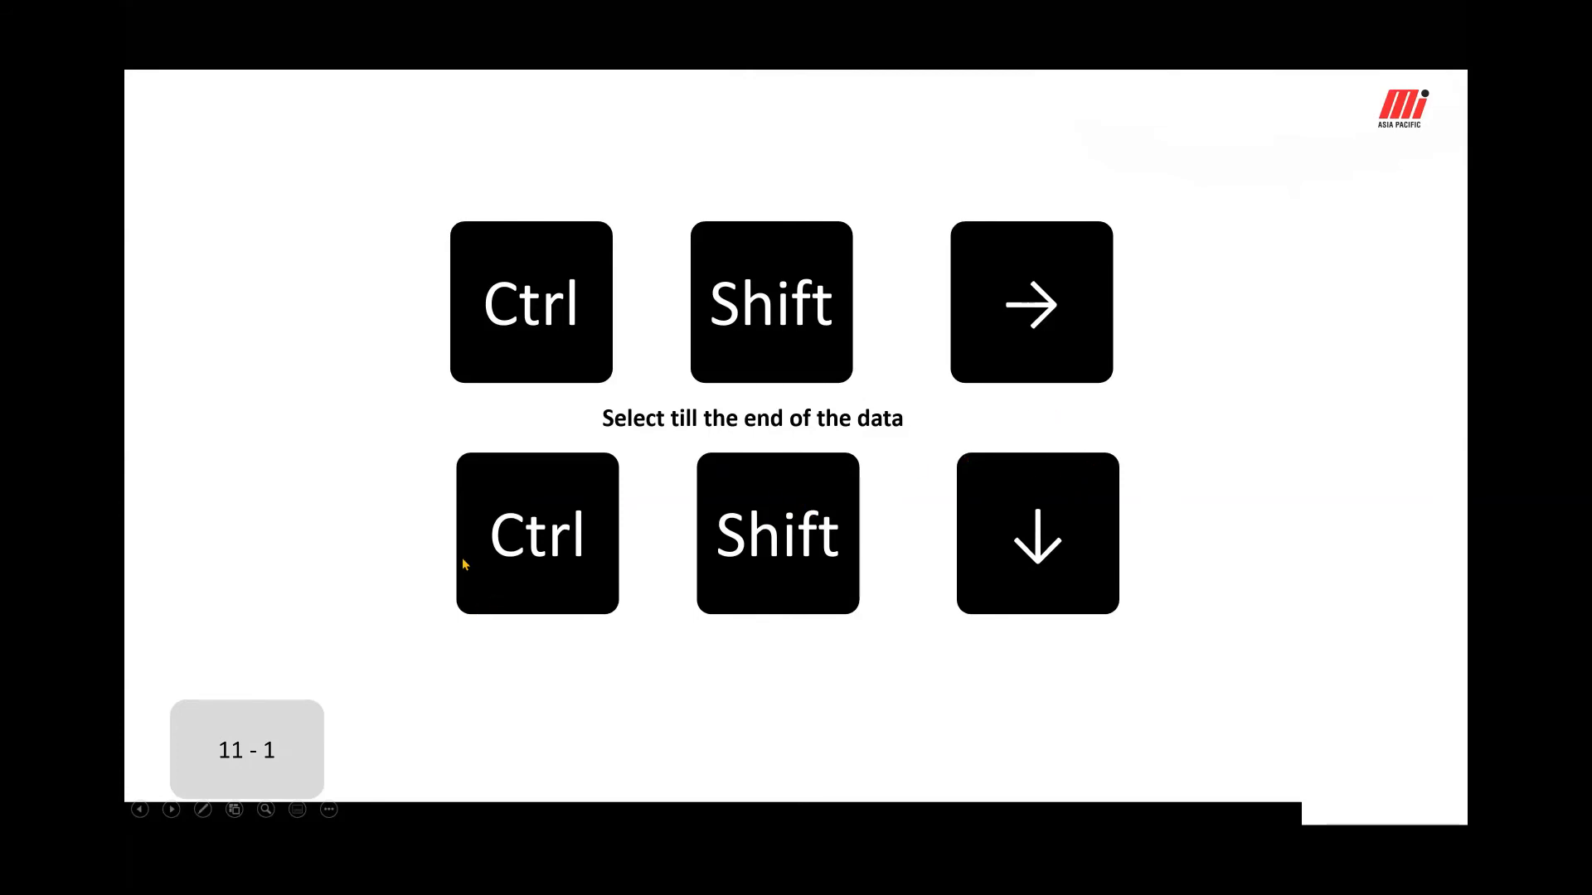
key("alt+Tab")
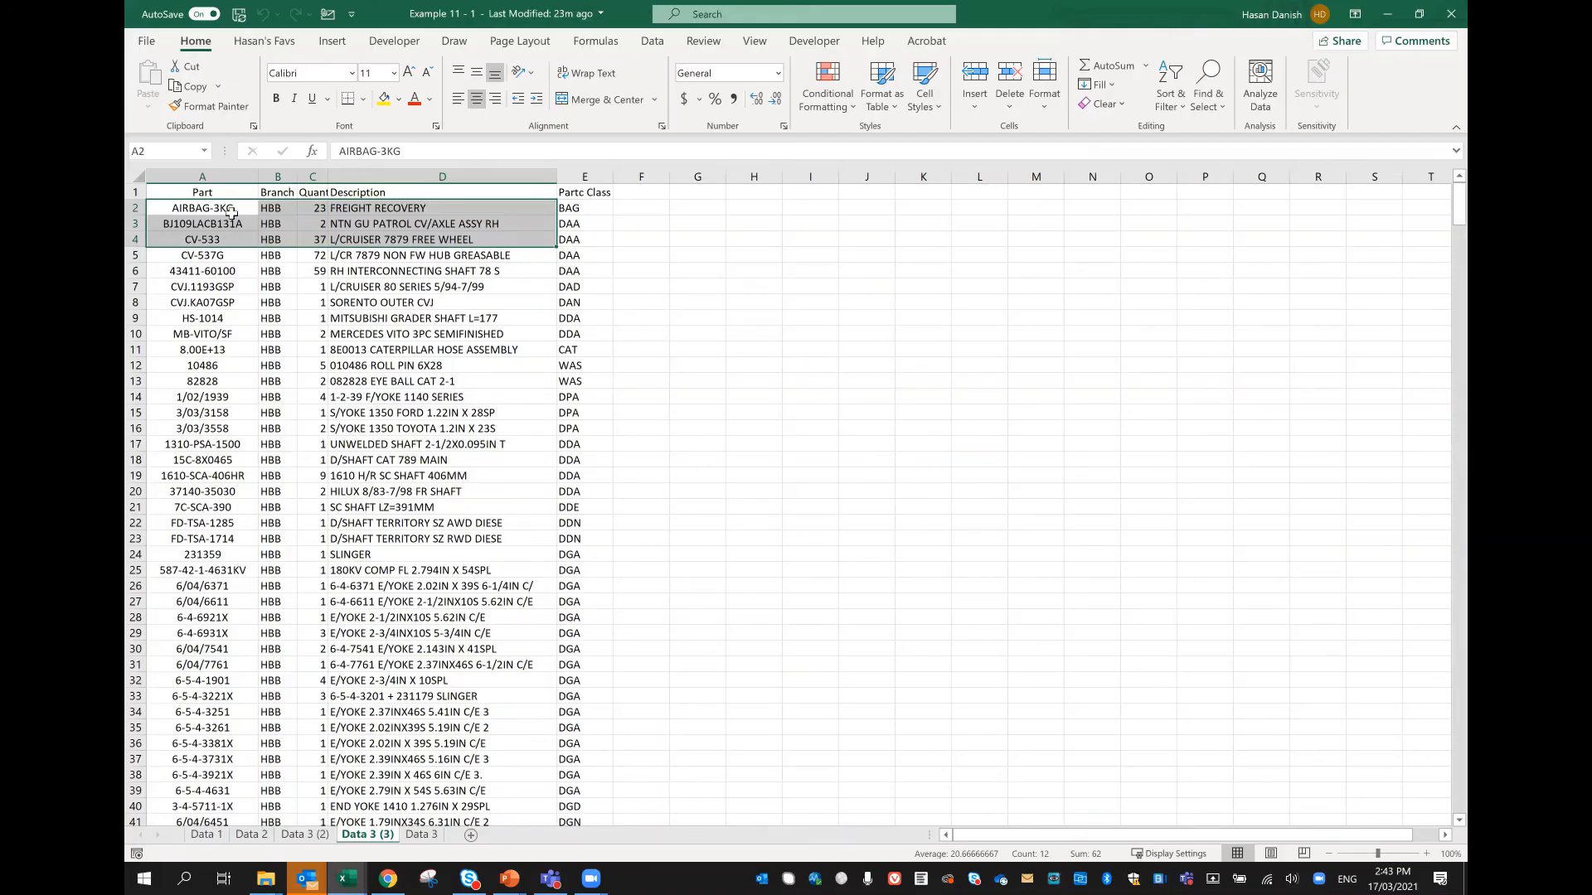
Step: Select the whole data block from A1 to the last column and row, and copy it
left_click(229, 194)
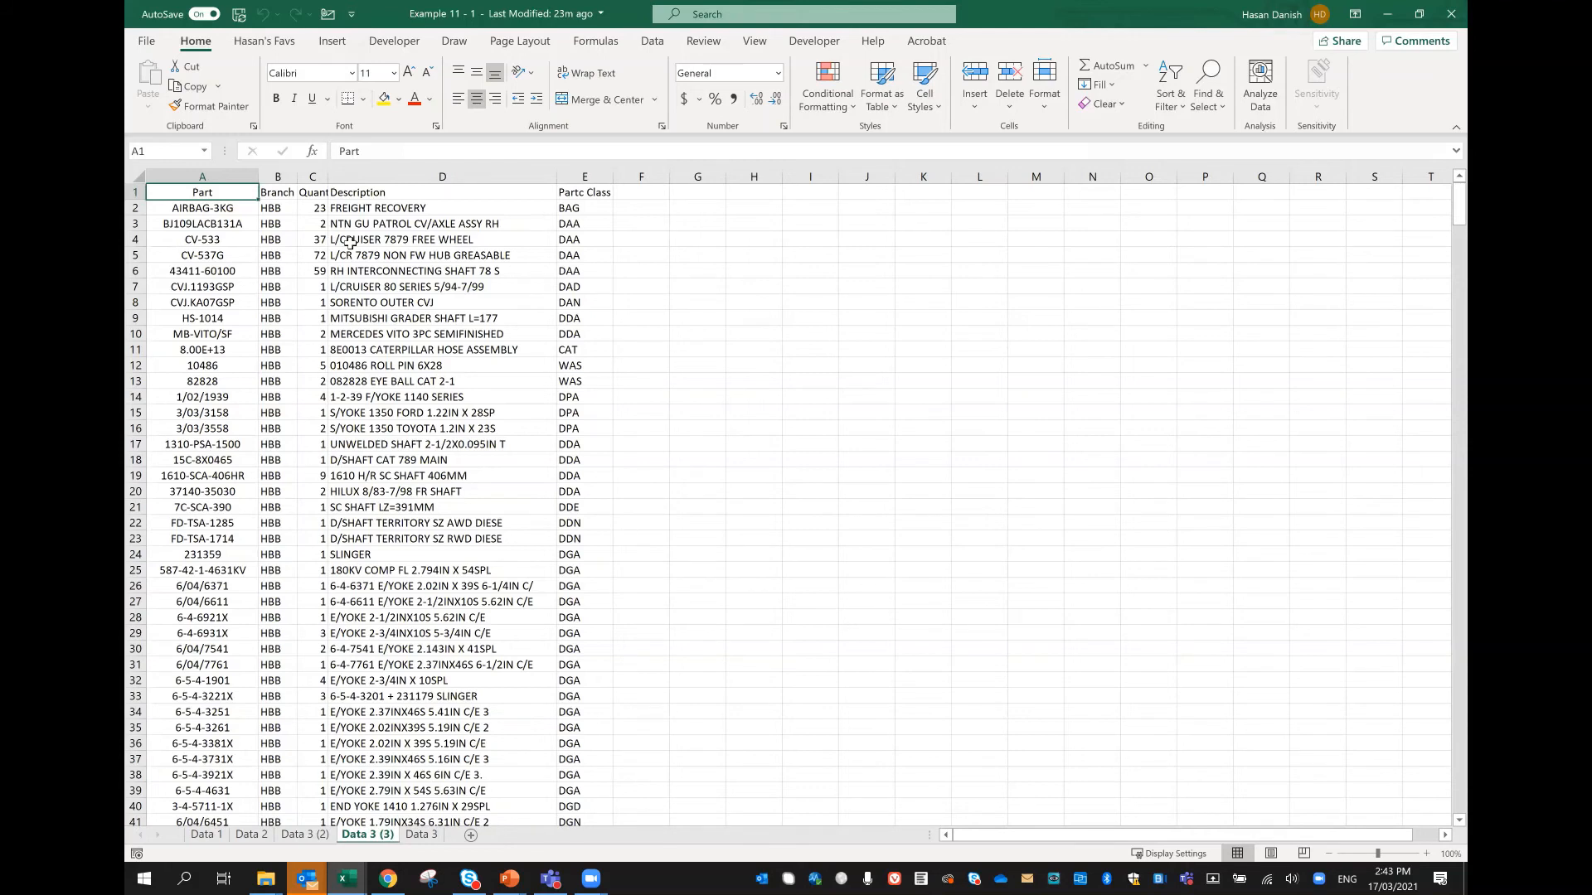
key("ctrl+shift+Right")
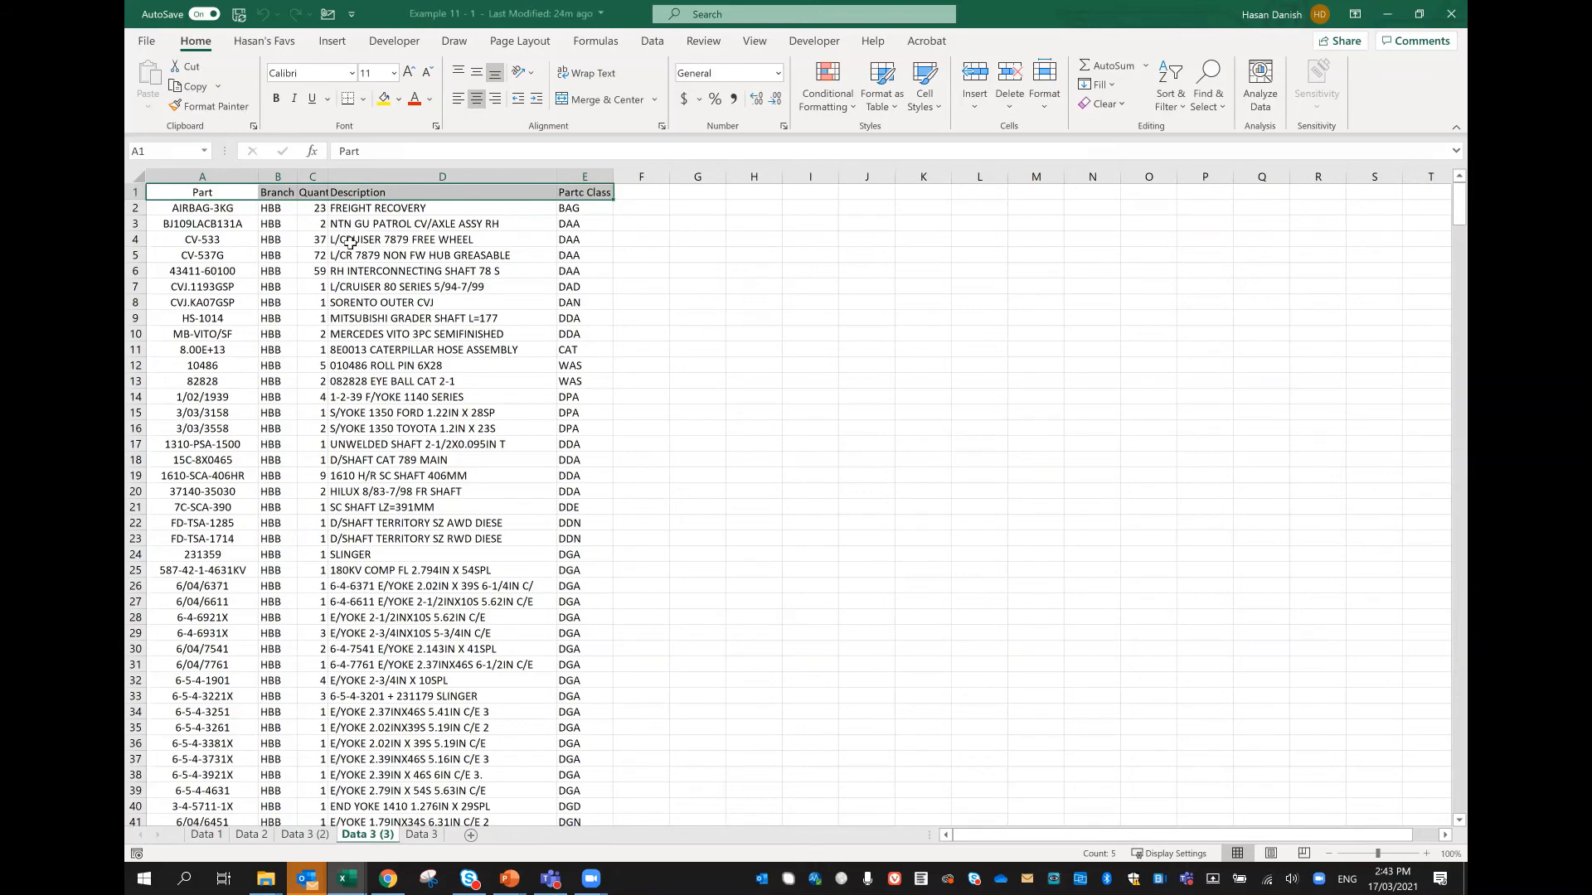
key("ctrl+shift+Down")
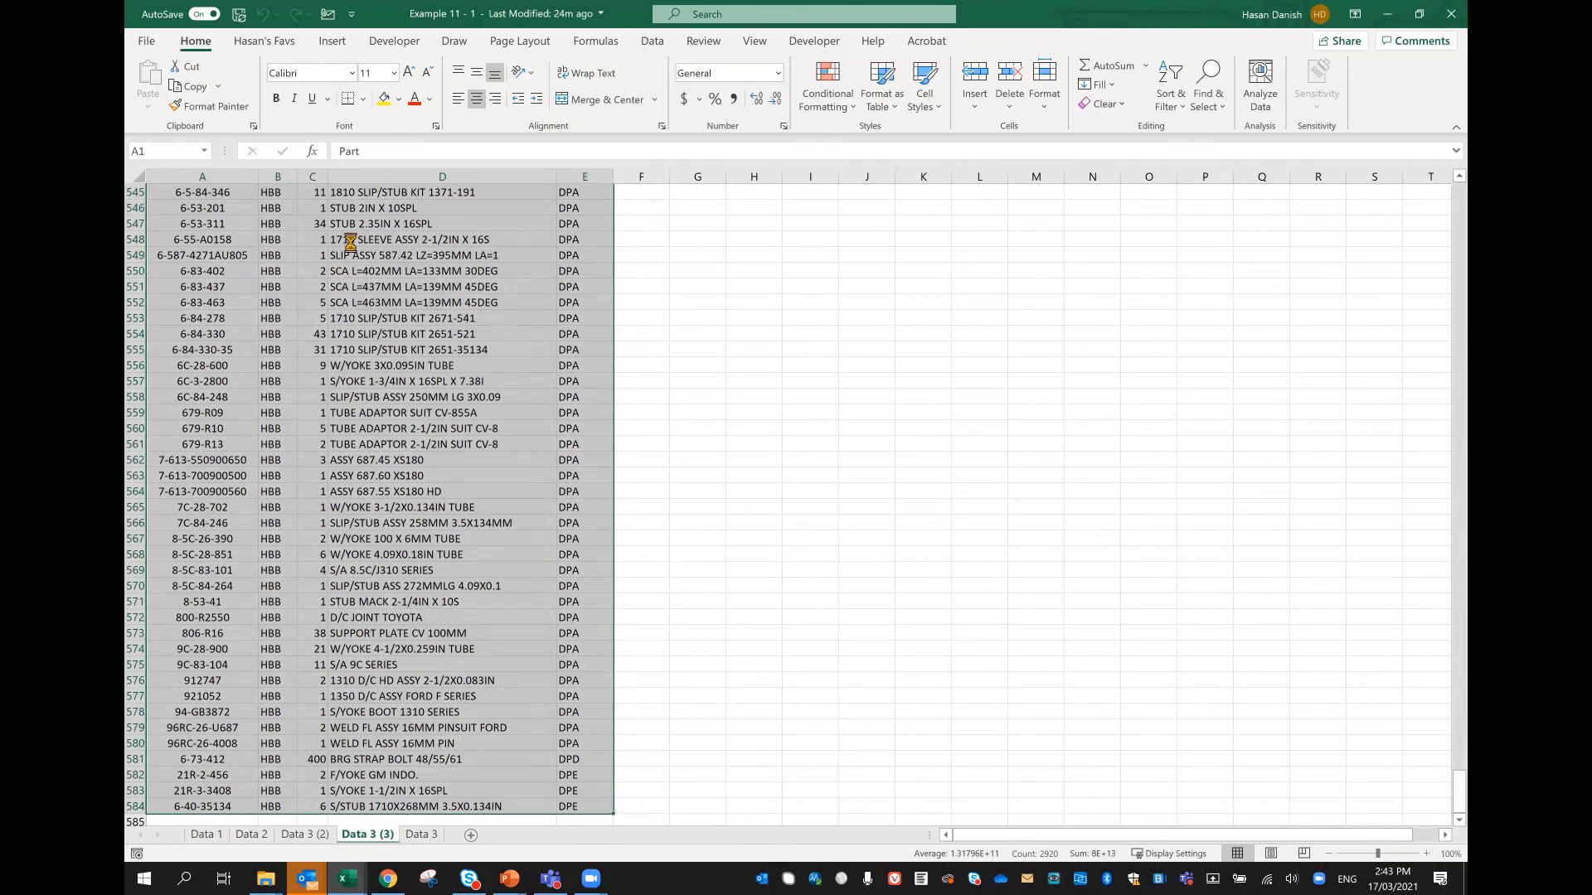
key("ctrl+c")
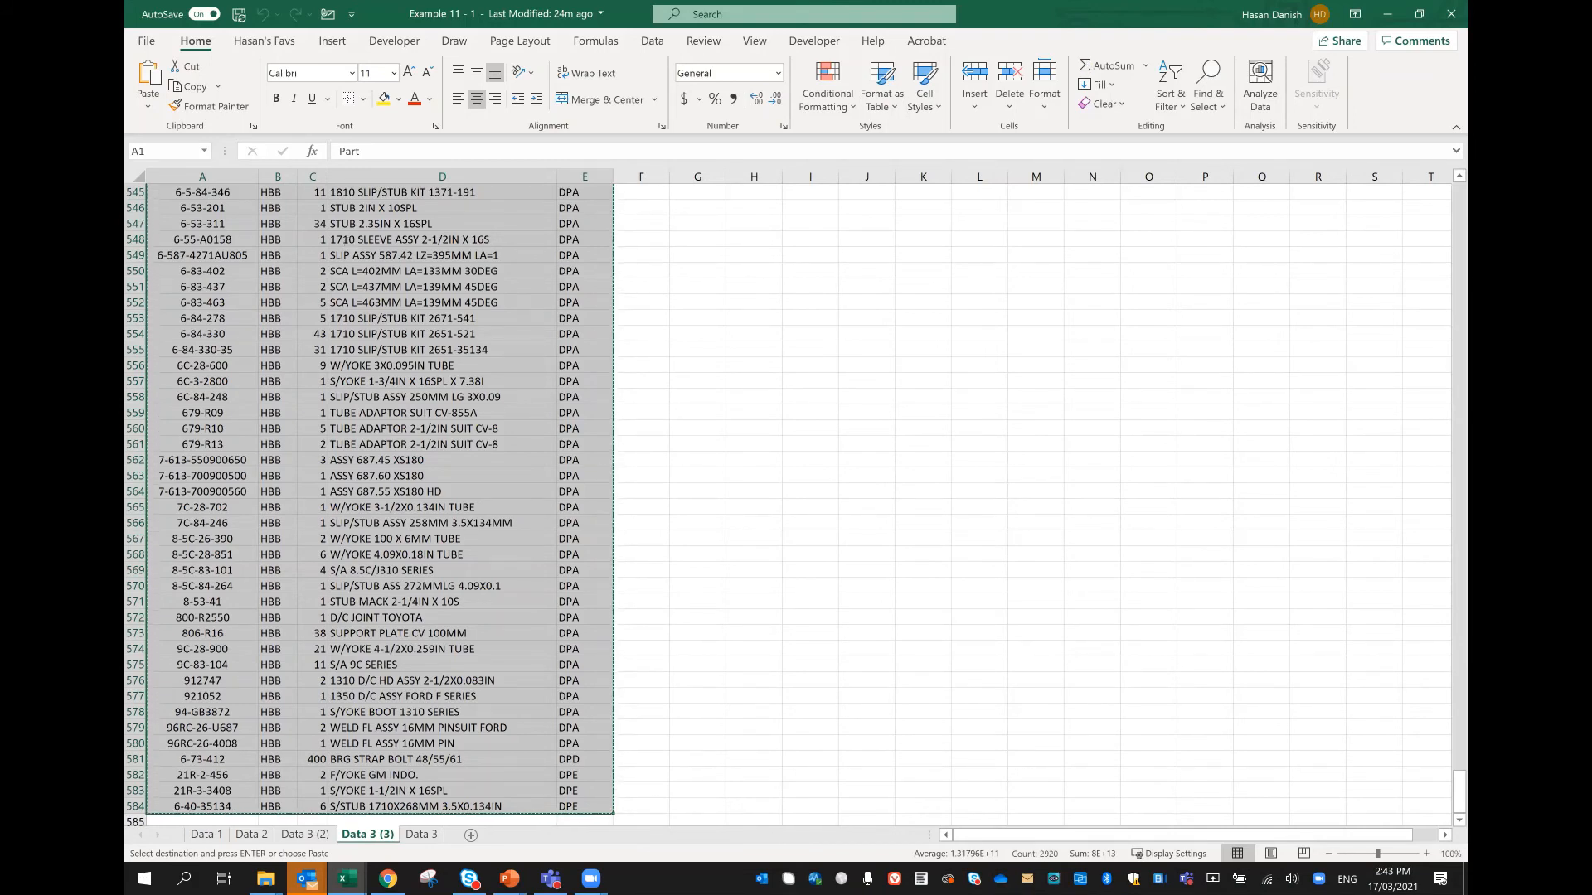
Step: Compare Select All from a cell inside the data with Select All from an empty cell outside it, and clear the selection
left_click(309, 349)
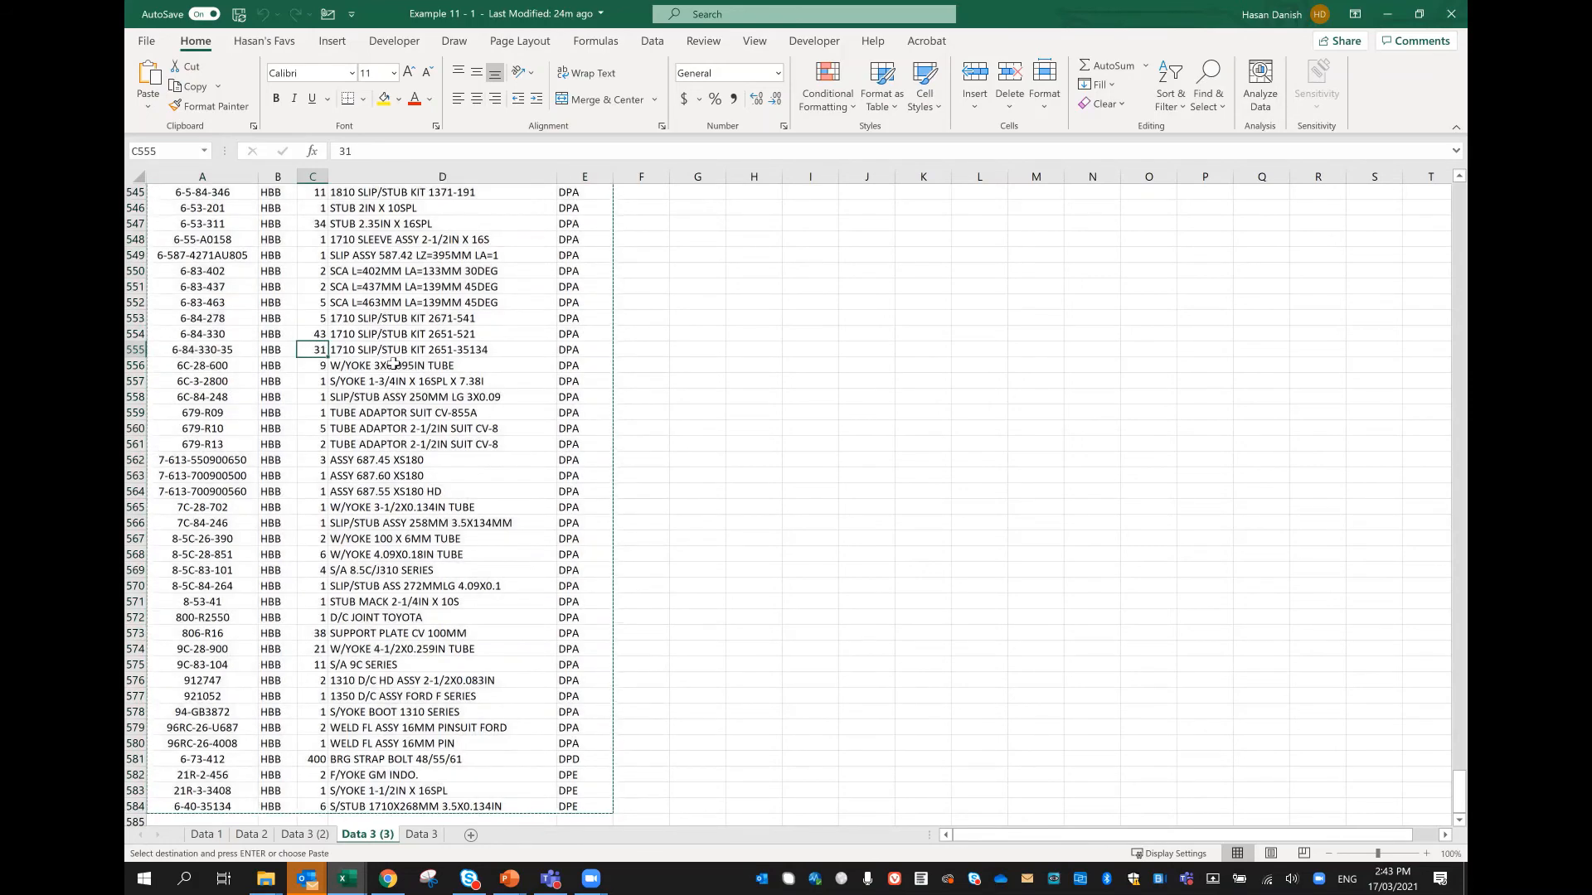
key("ctrl+a")
key("ctrl+v")
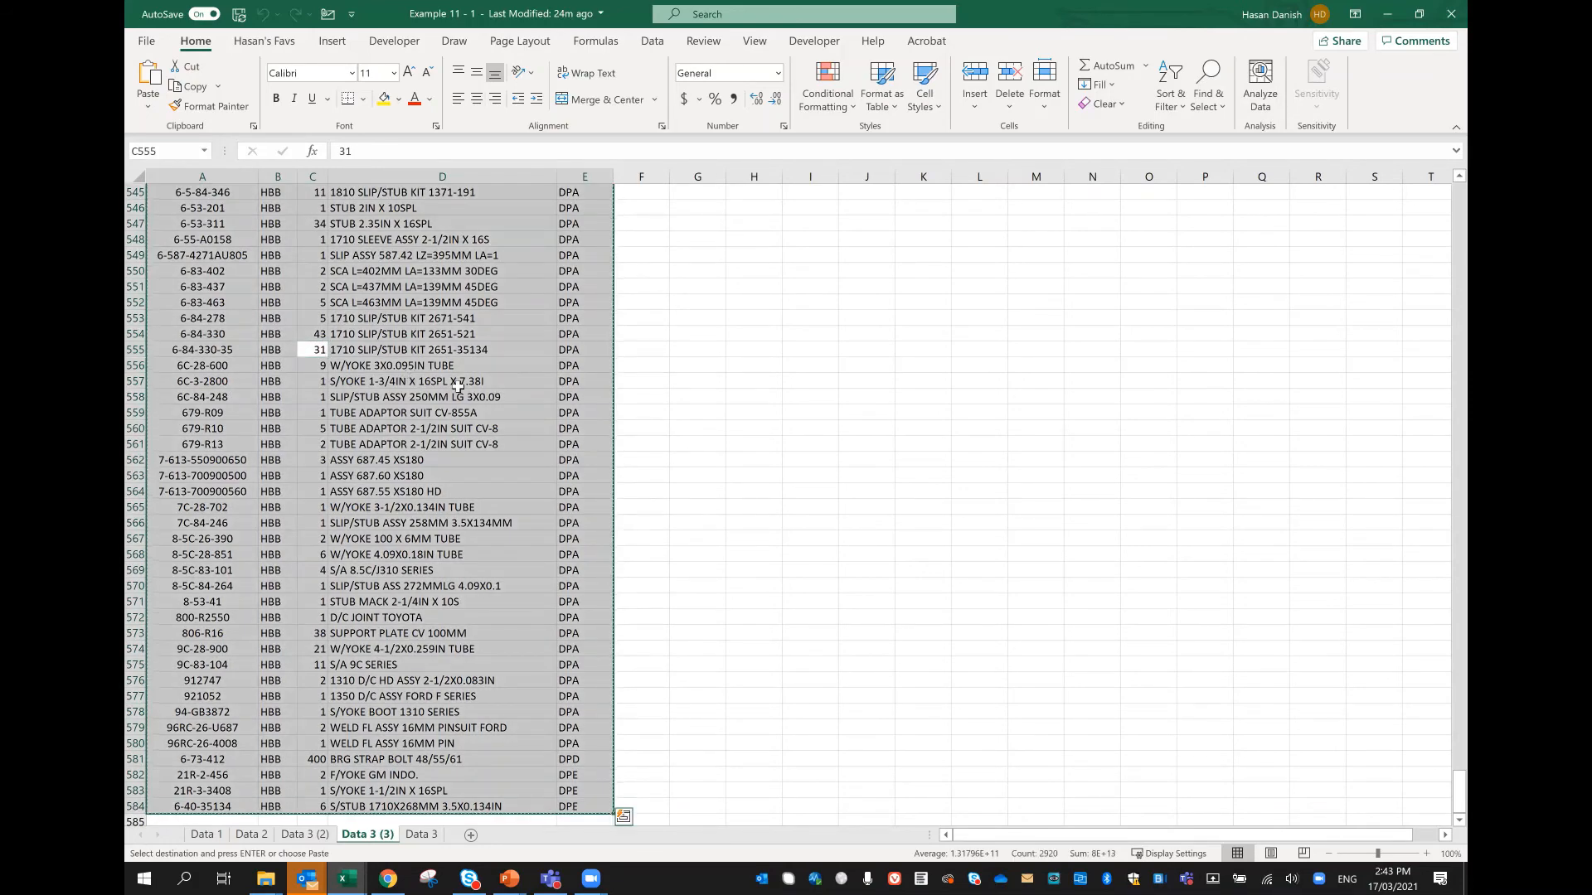
left_click(637, 434)
key("ctrl+a")
left_click(748, 455)
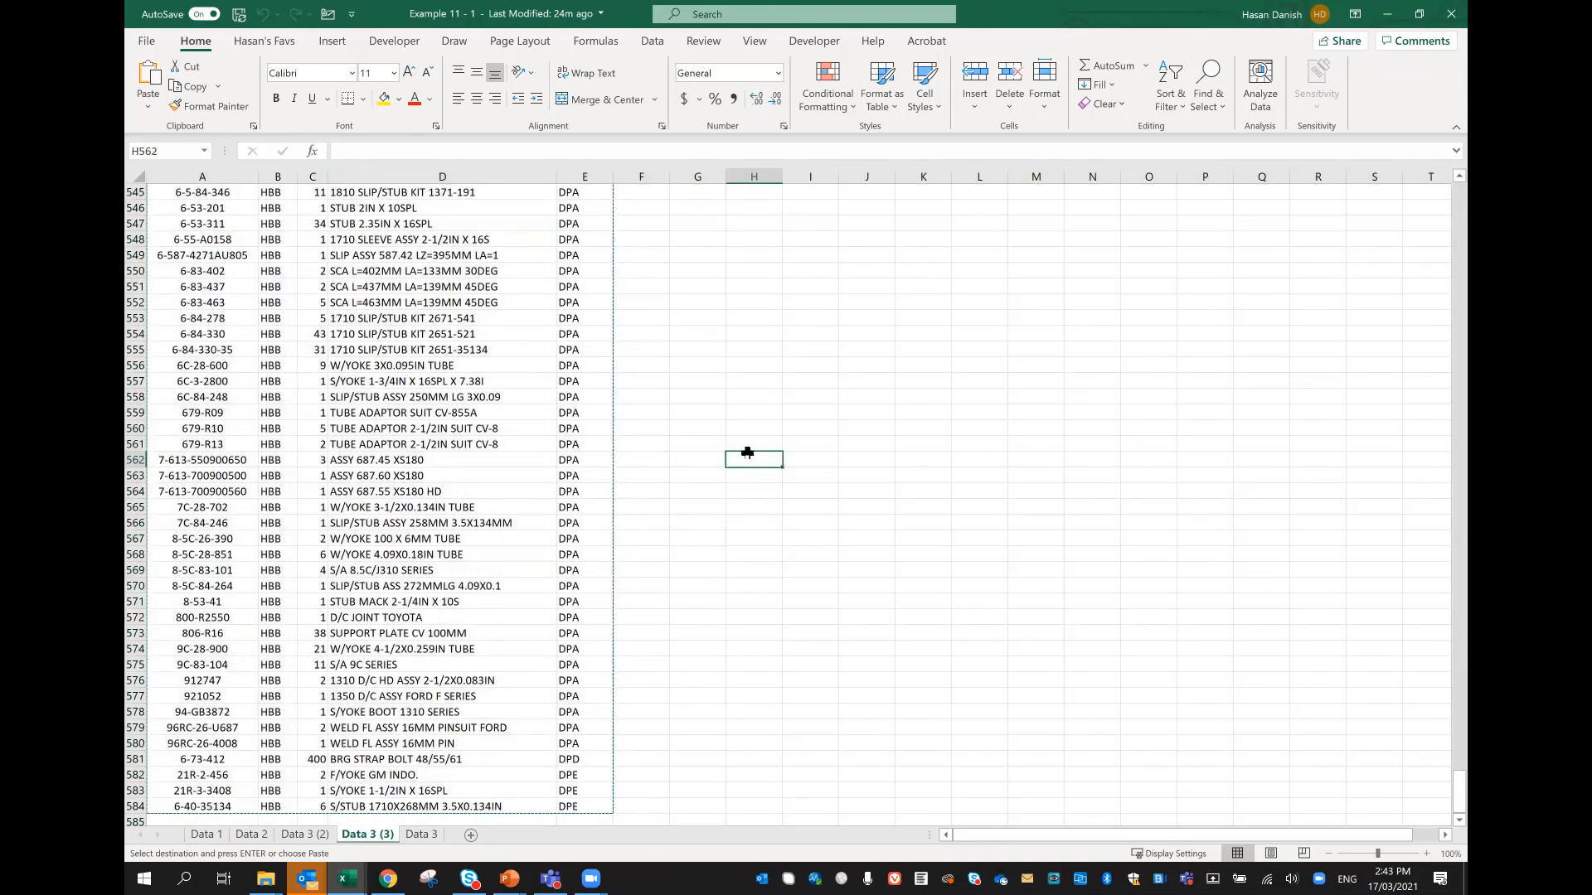
key("ctrl+a")
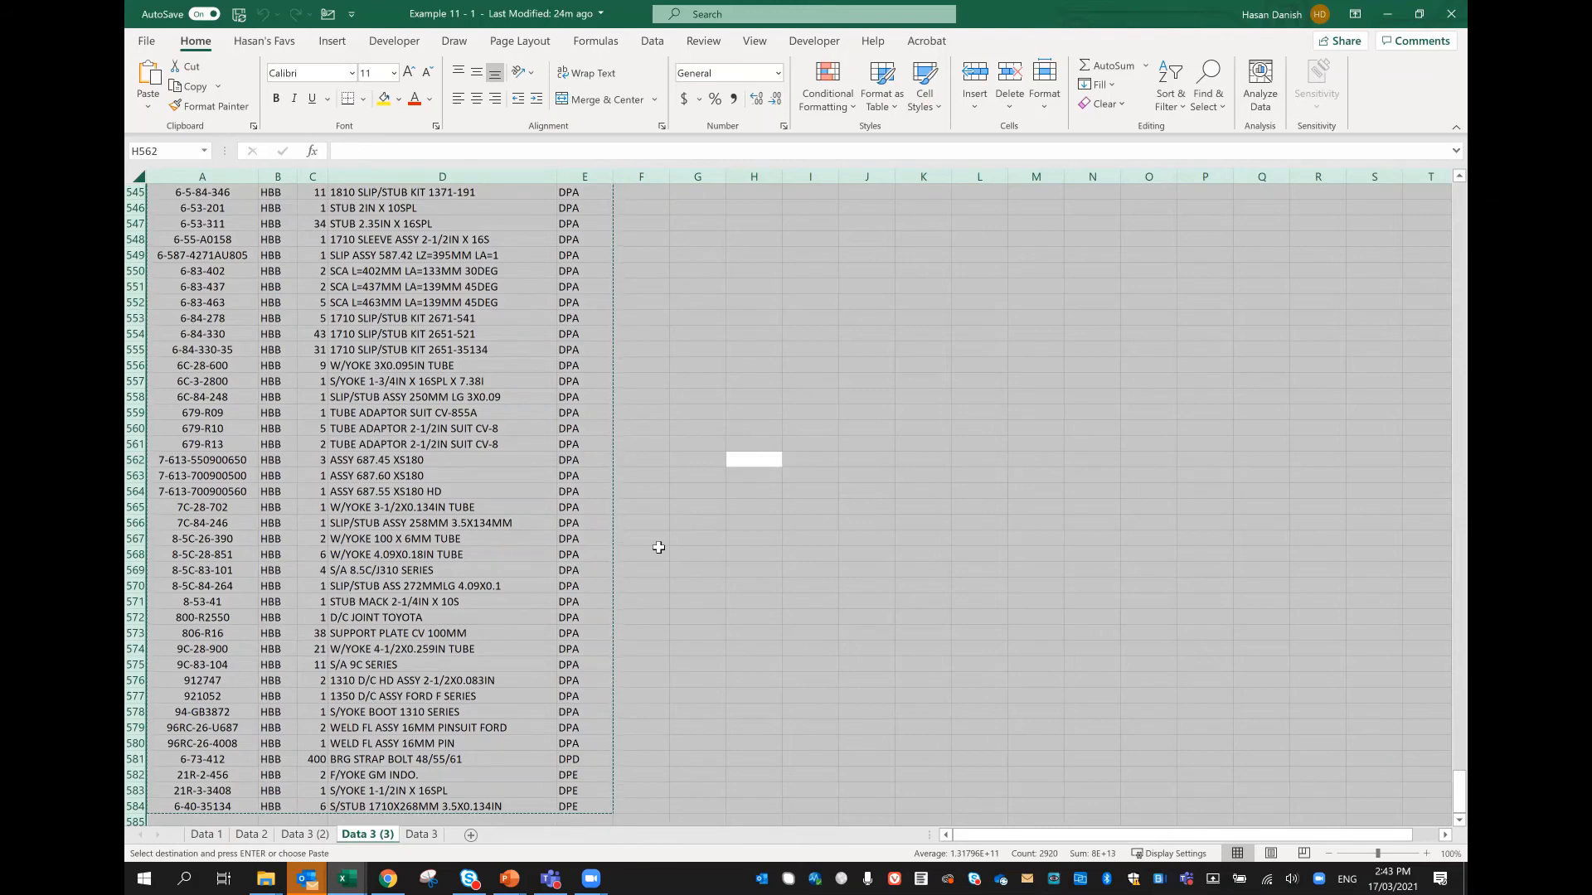
scroll(517, 721, "down", 2)
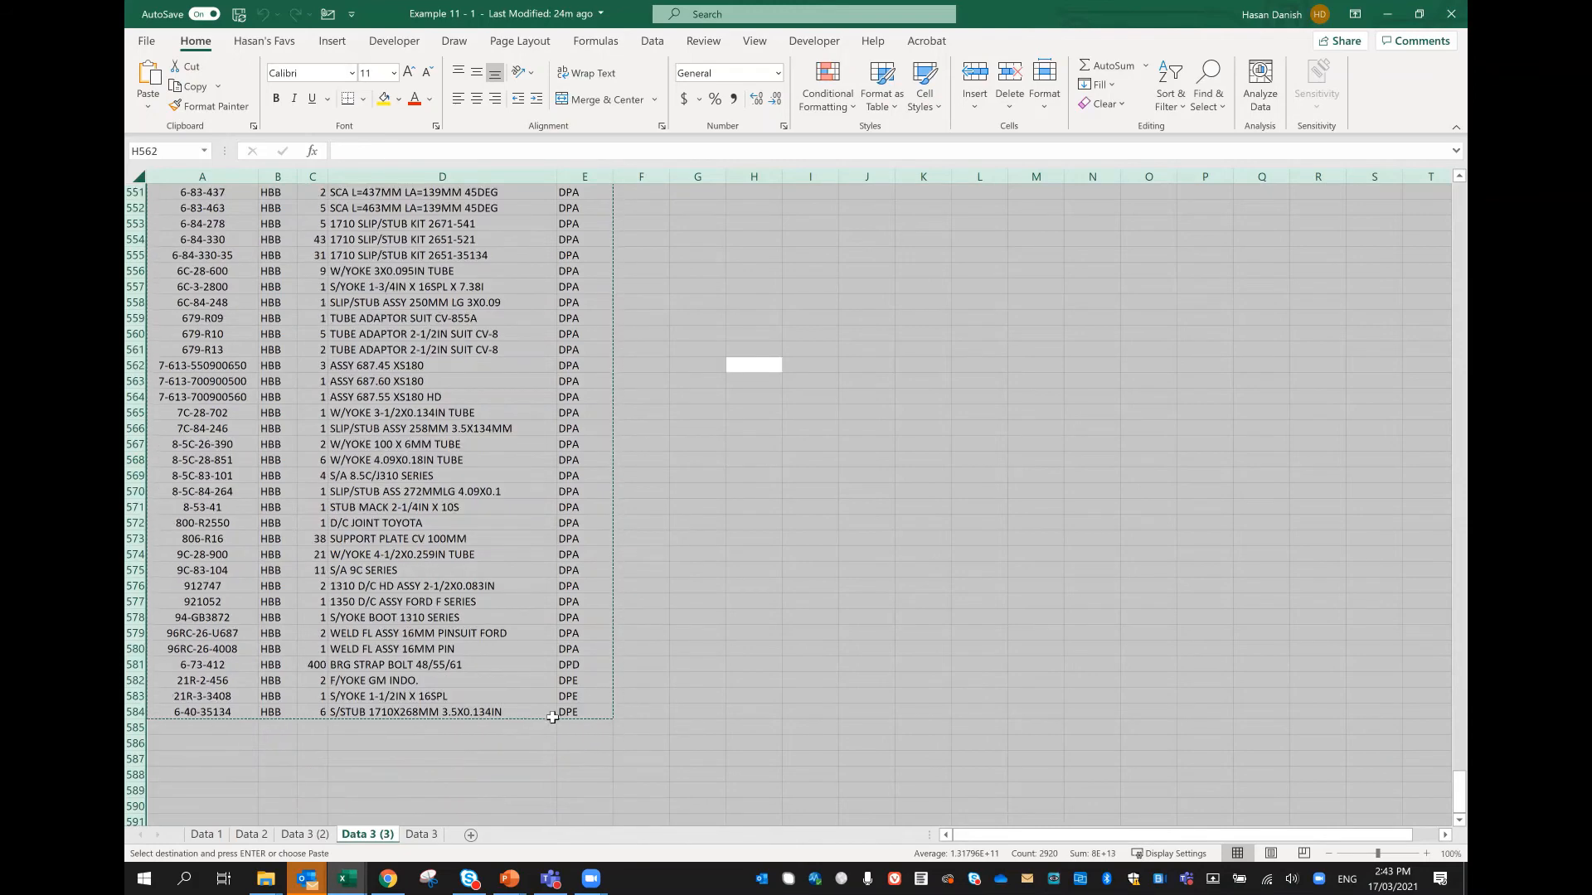
left_click(446, 707)
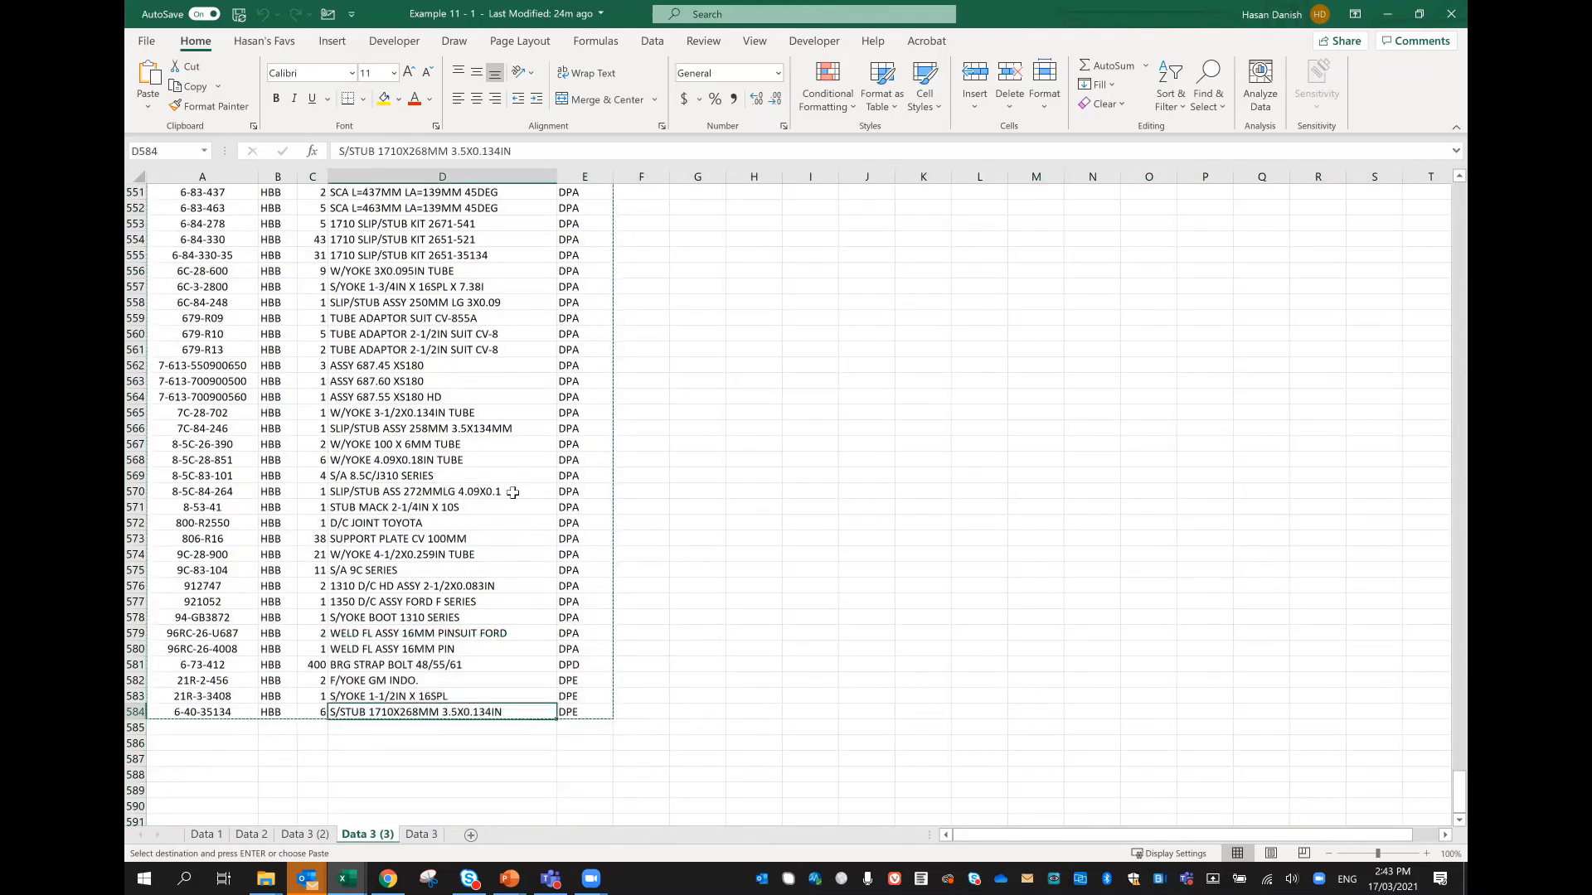
Step: Select the Description column from its header D1 down to the last data row and copy it
scroll(507, 485, "up", 20)
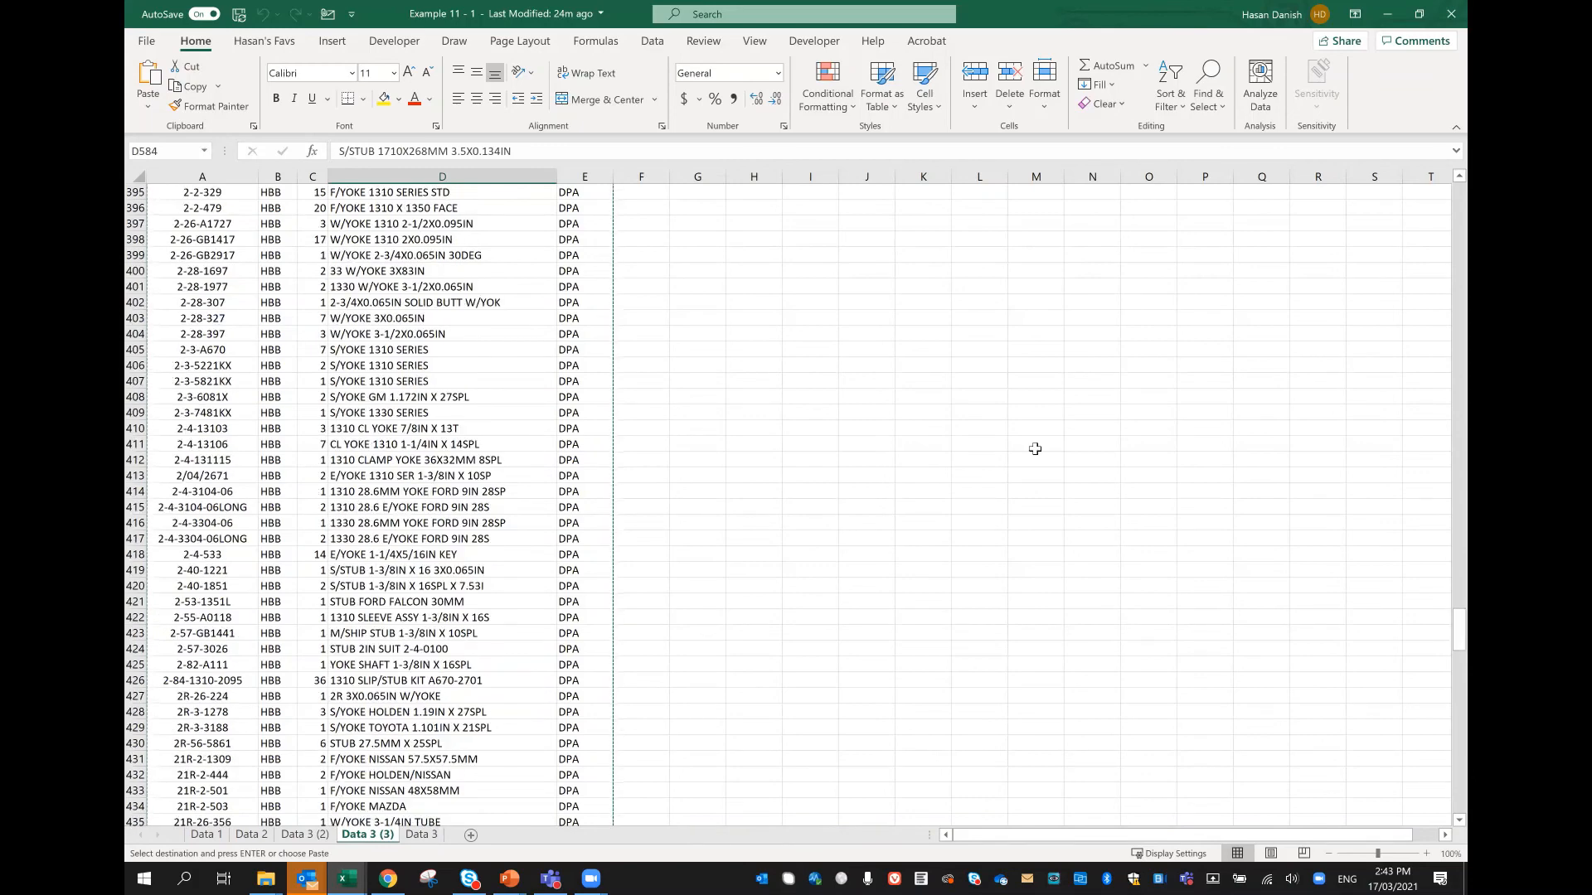
scroll(1261, 574, "up", 1)
left_click_drag(1460, 630, 1459, 203)
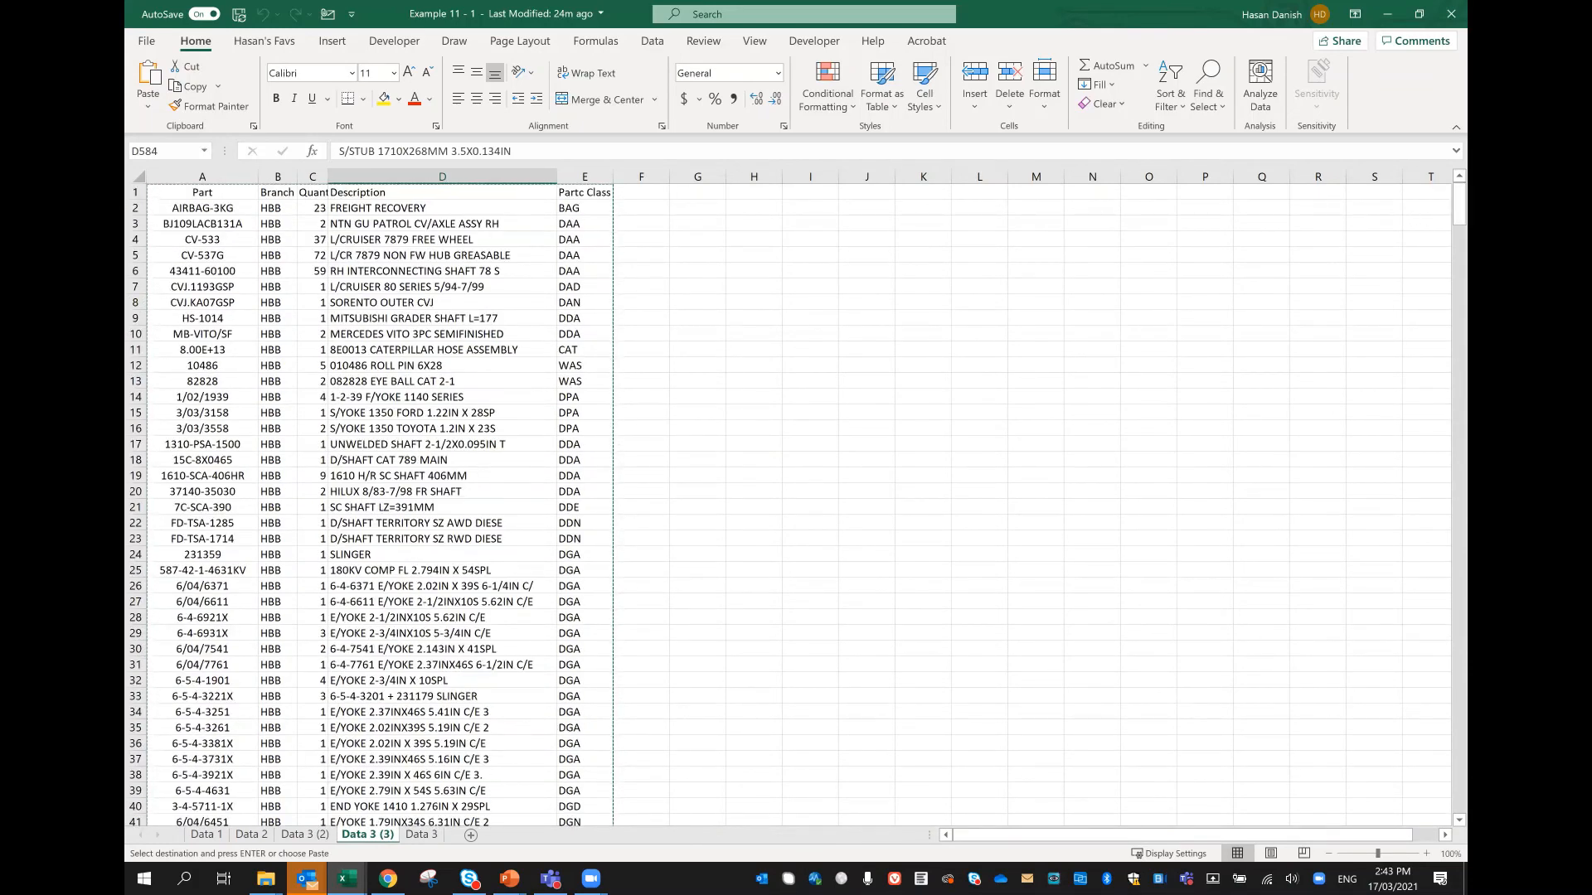
left_click(377, 192)
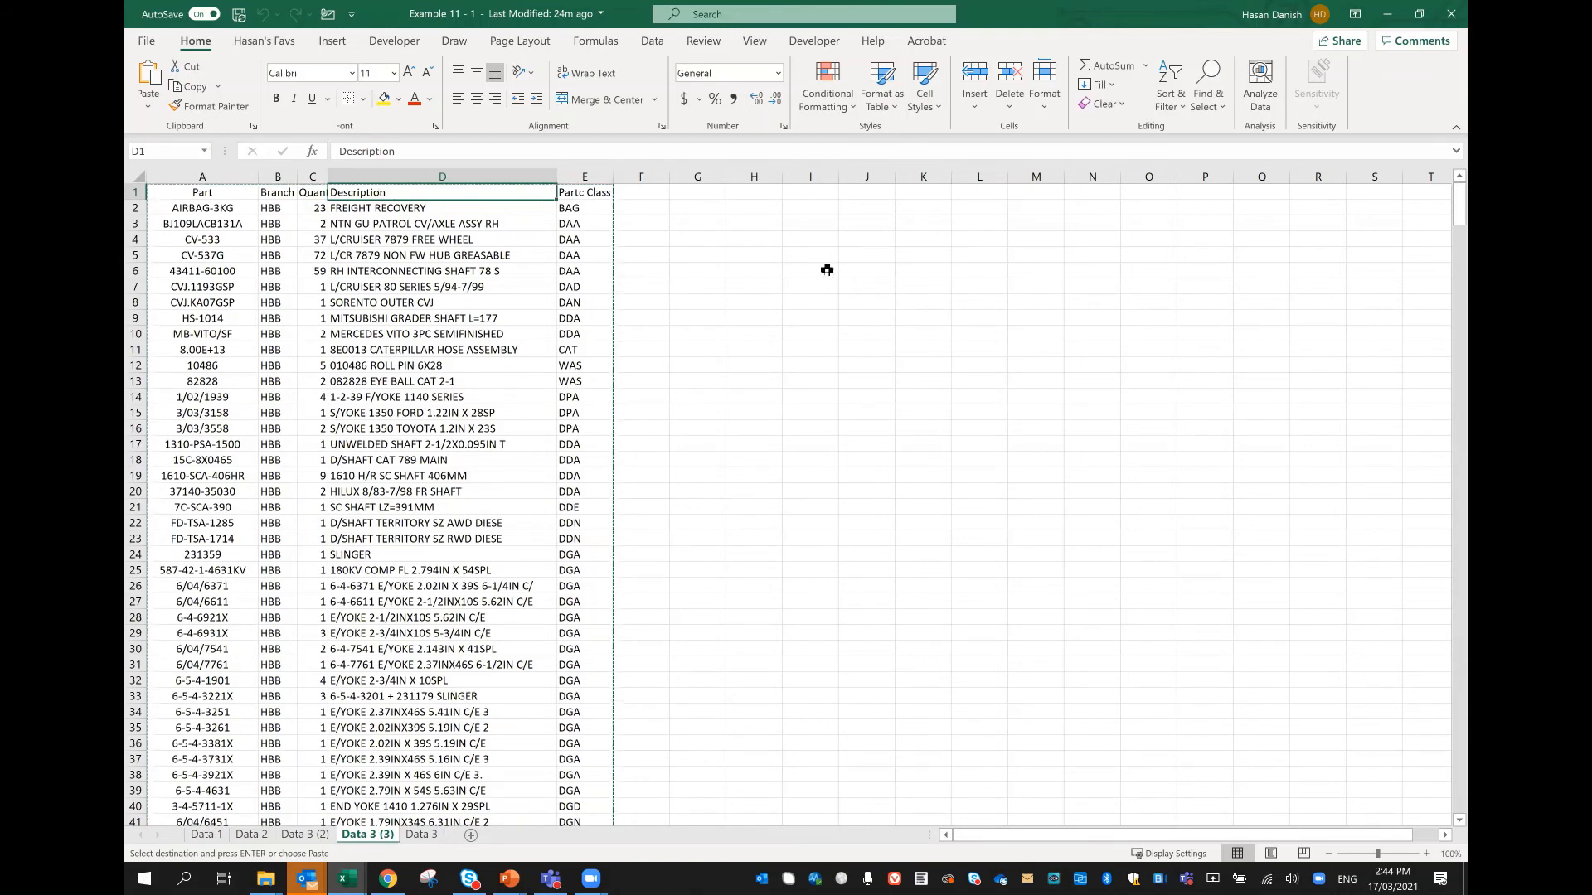
key("ctrl+shift+Down")
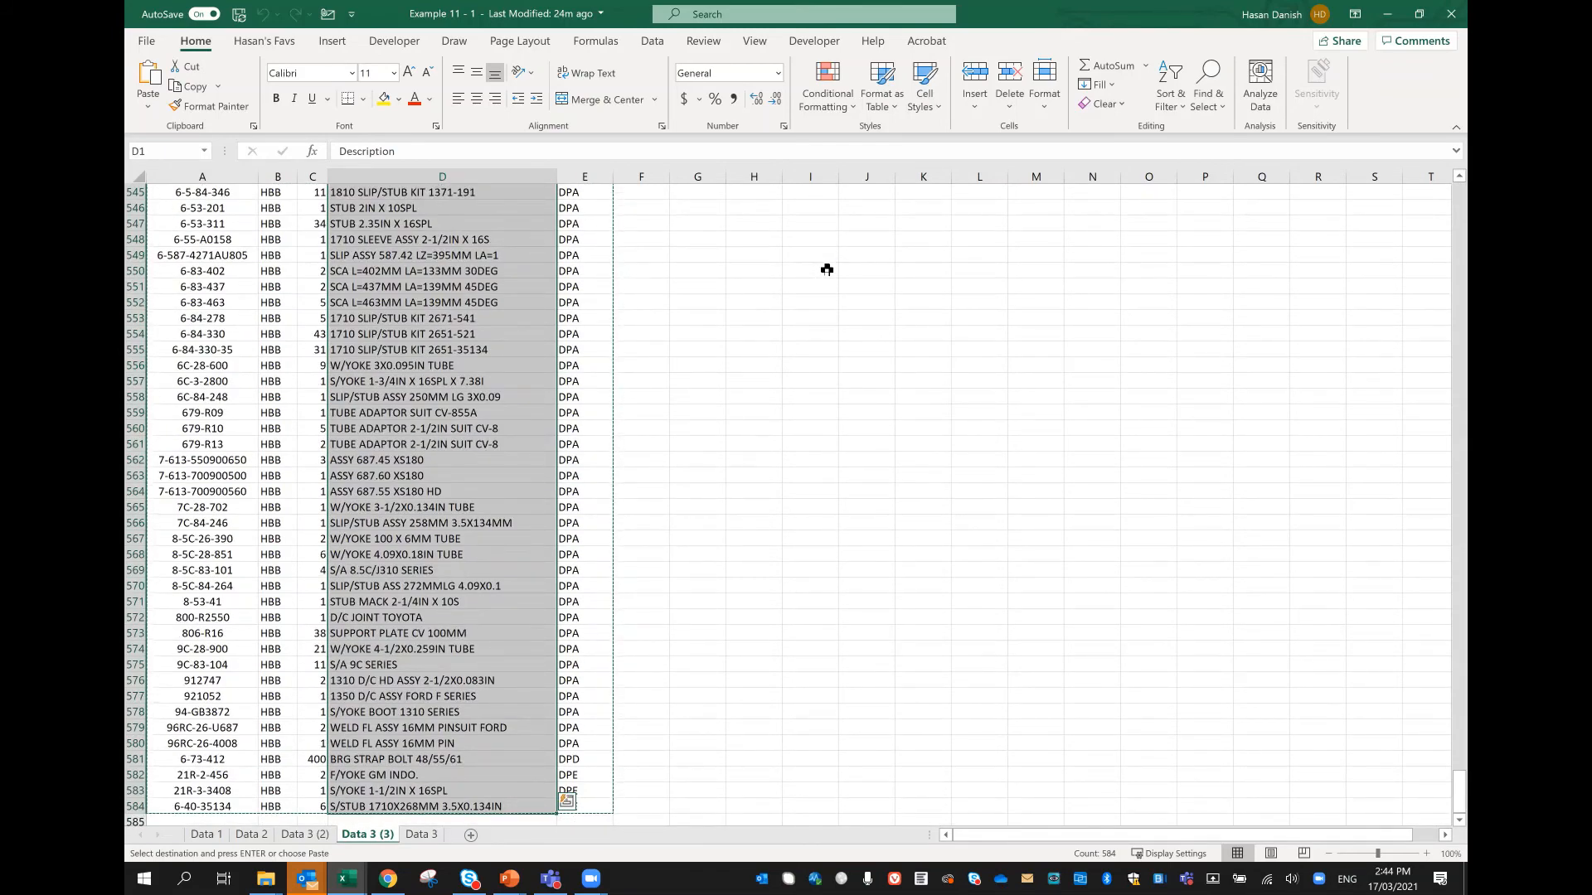
key("ctrl+c")
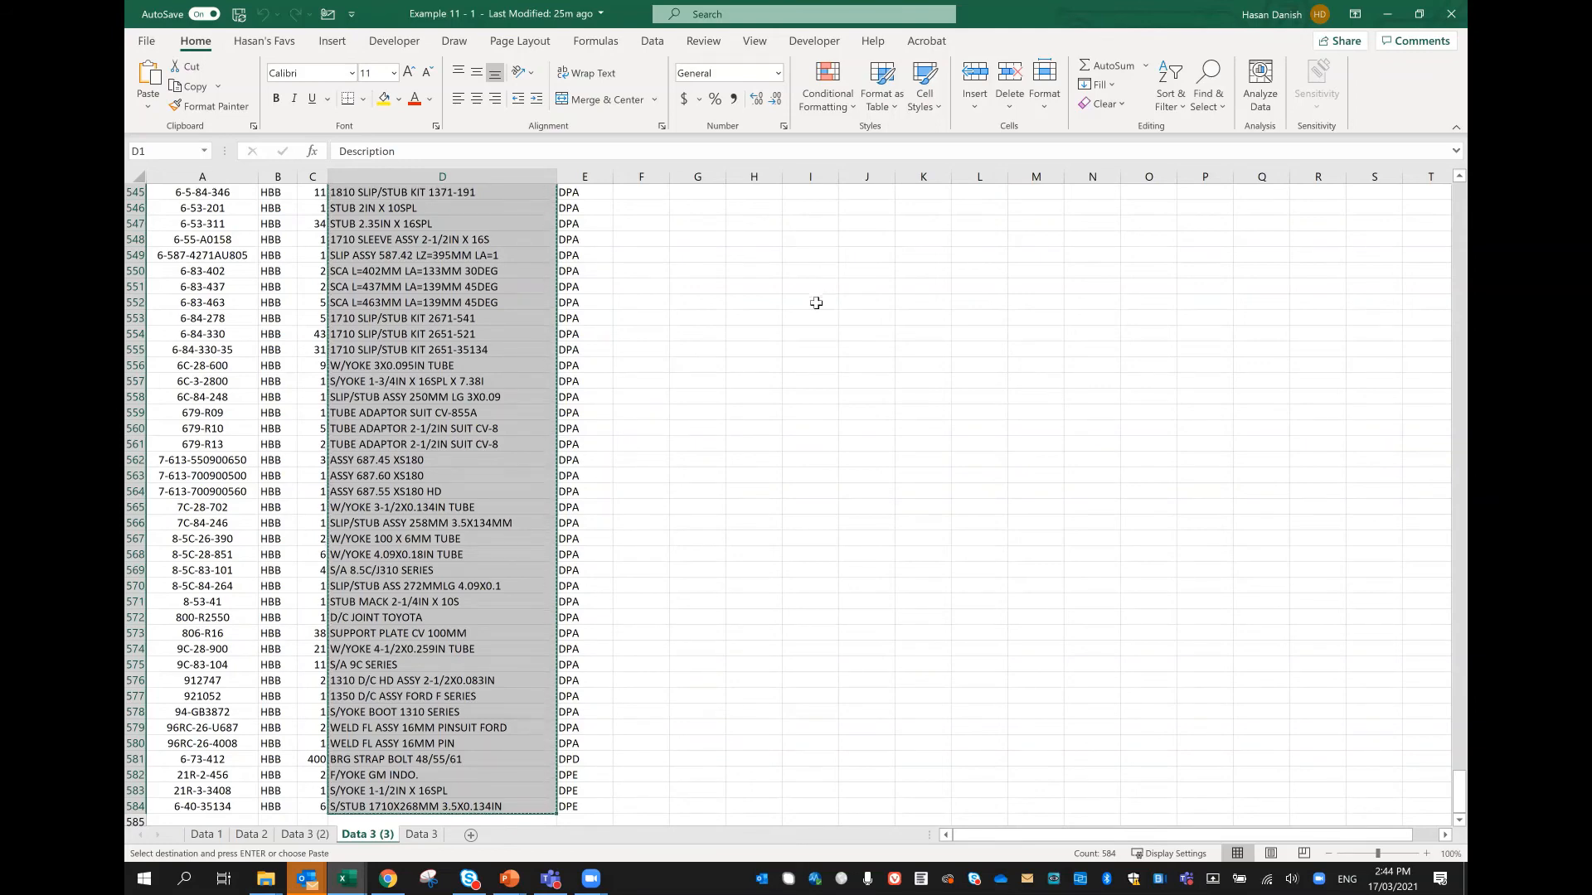
Step: Clear the descriptions in D445:D452 to create a gap in the Description column
scroll(817, 302, "up", 16)
scroll(470, 349, "up", 6)
left_click(468, 340)
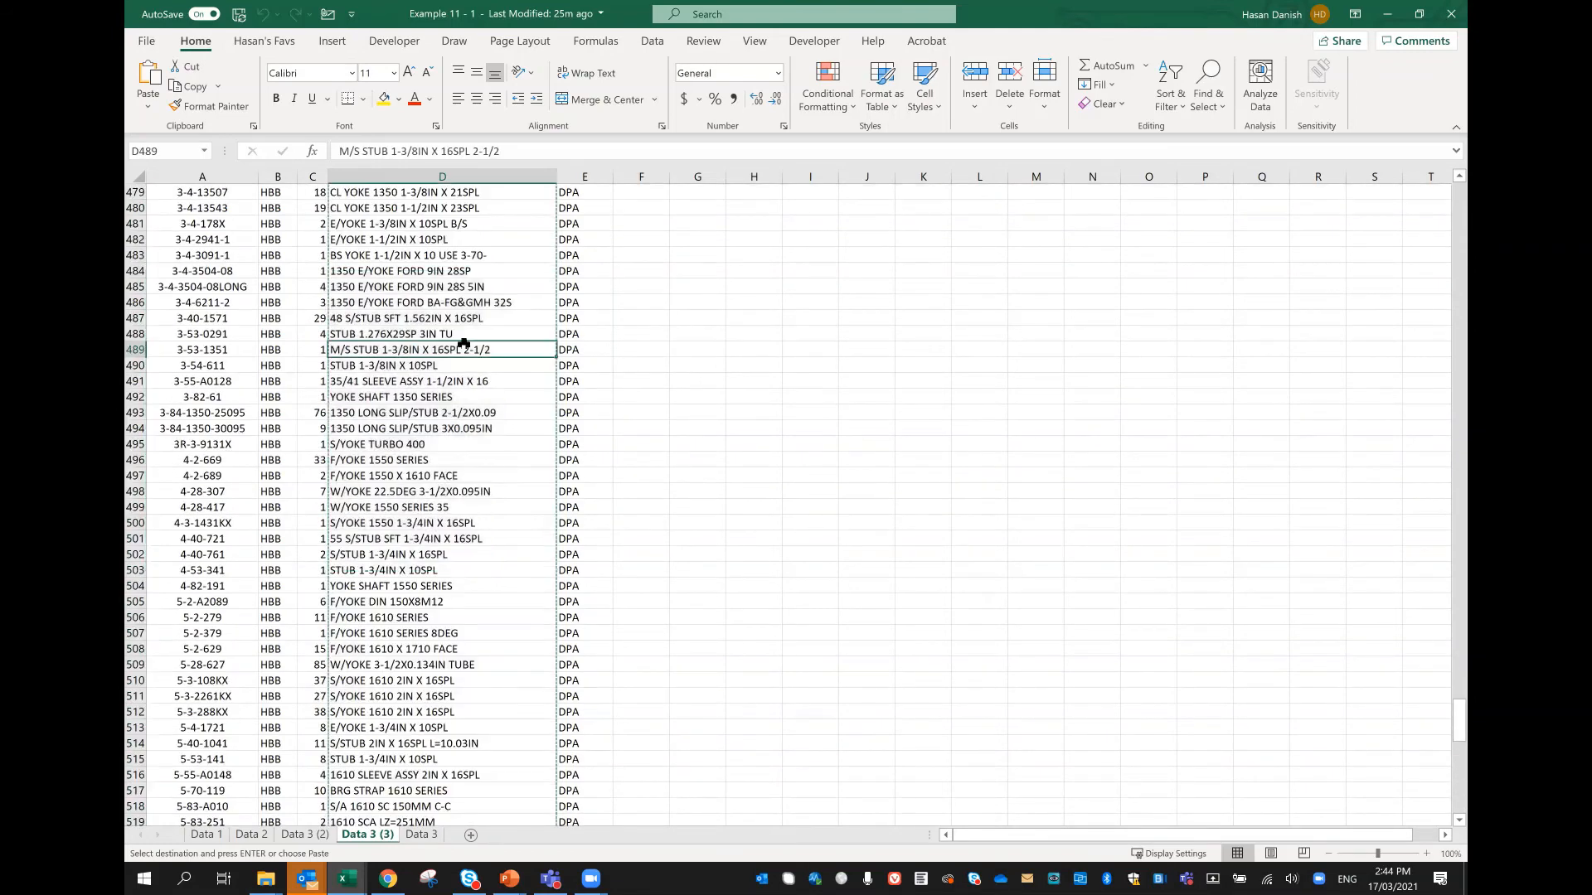
scroll(468, 332, "up", 12)
scroll(467, 332, "up", 3)
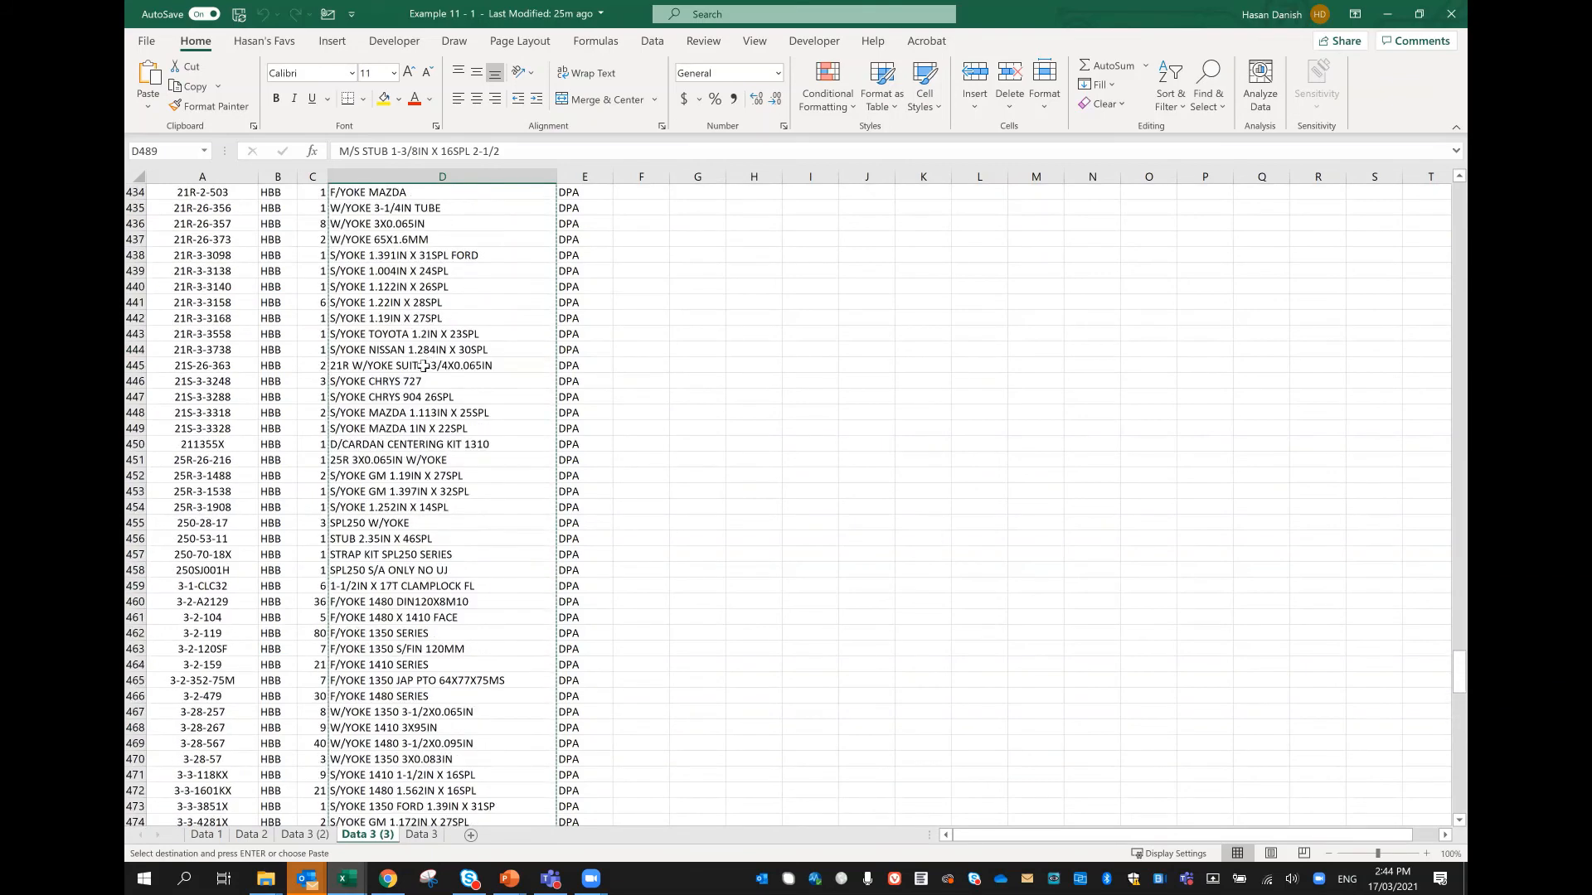
left_click_drag(422, 366, 436, 474)
key("ctrl+v")
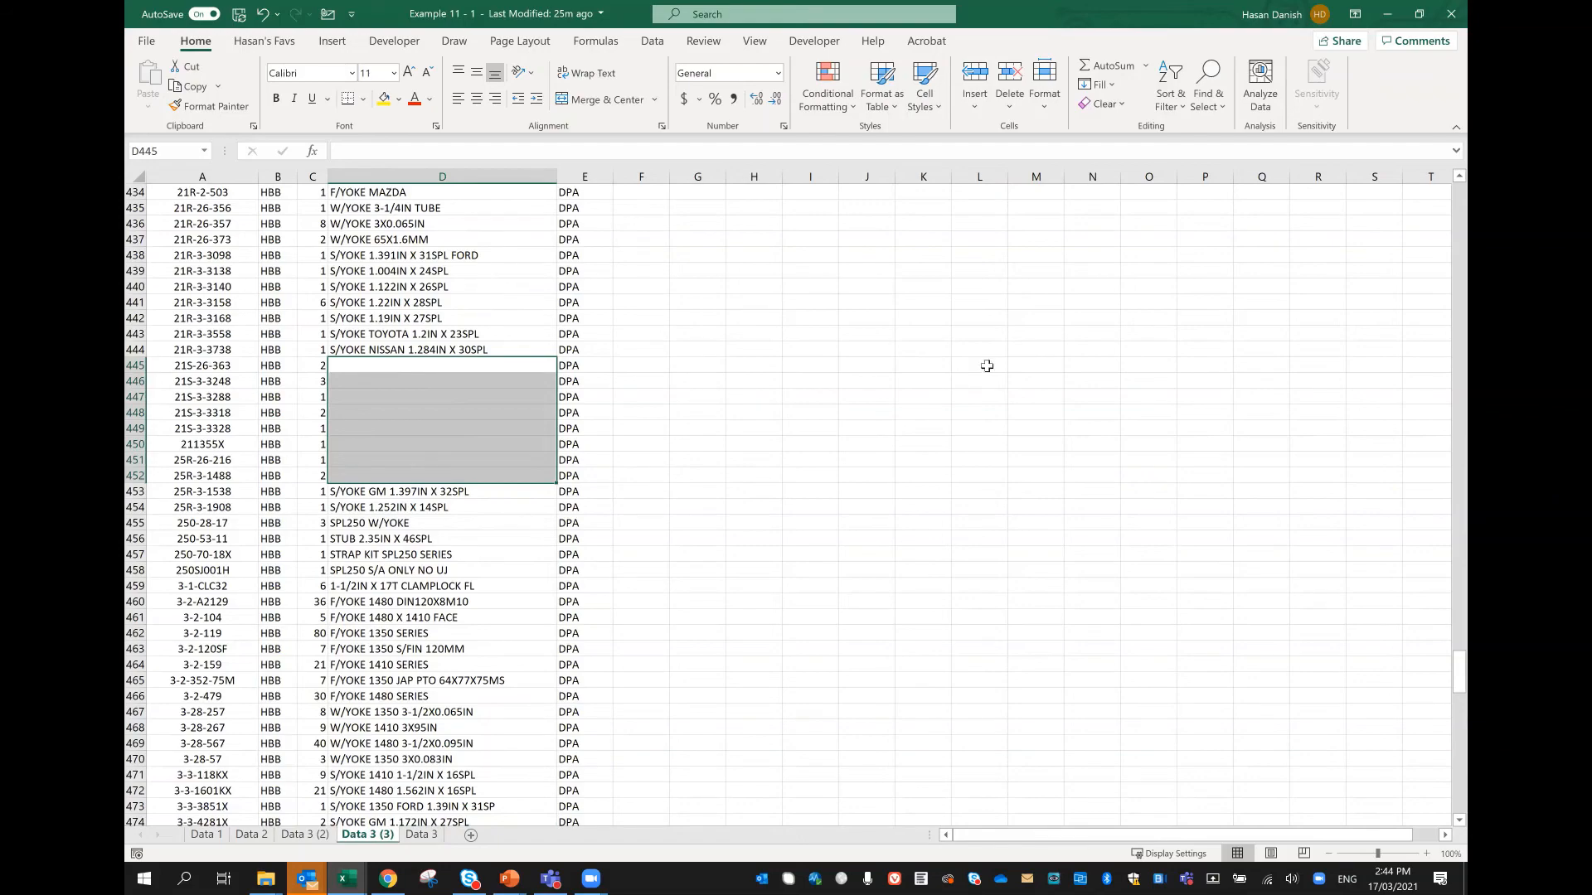
Step: Extend the selection from the Description header D1 down to the first blank cell and examine the rows around the gap
left_click_drag(1459, 672, 1459, 324)
scroll(391, 204, "up", 20)
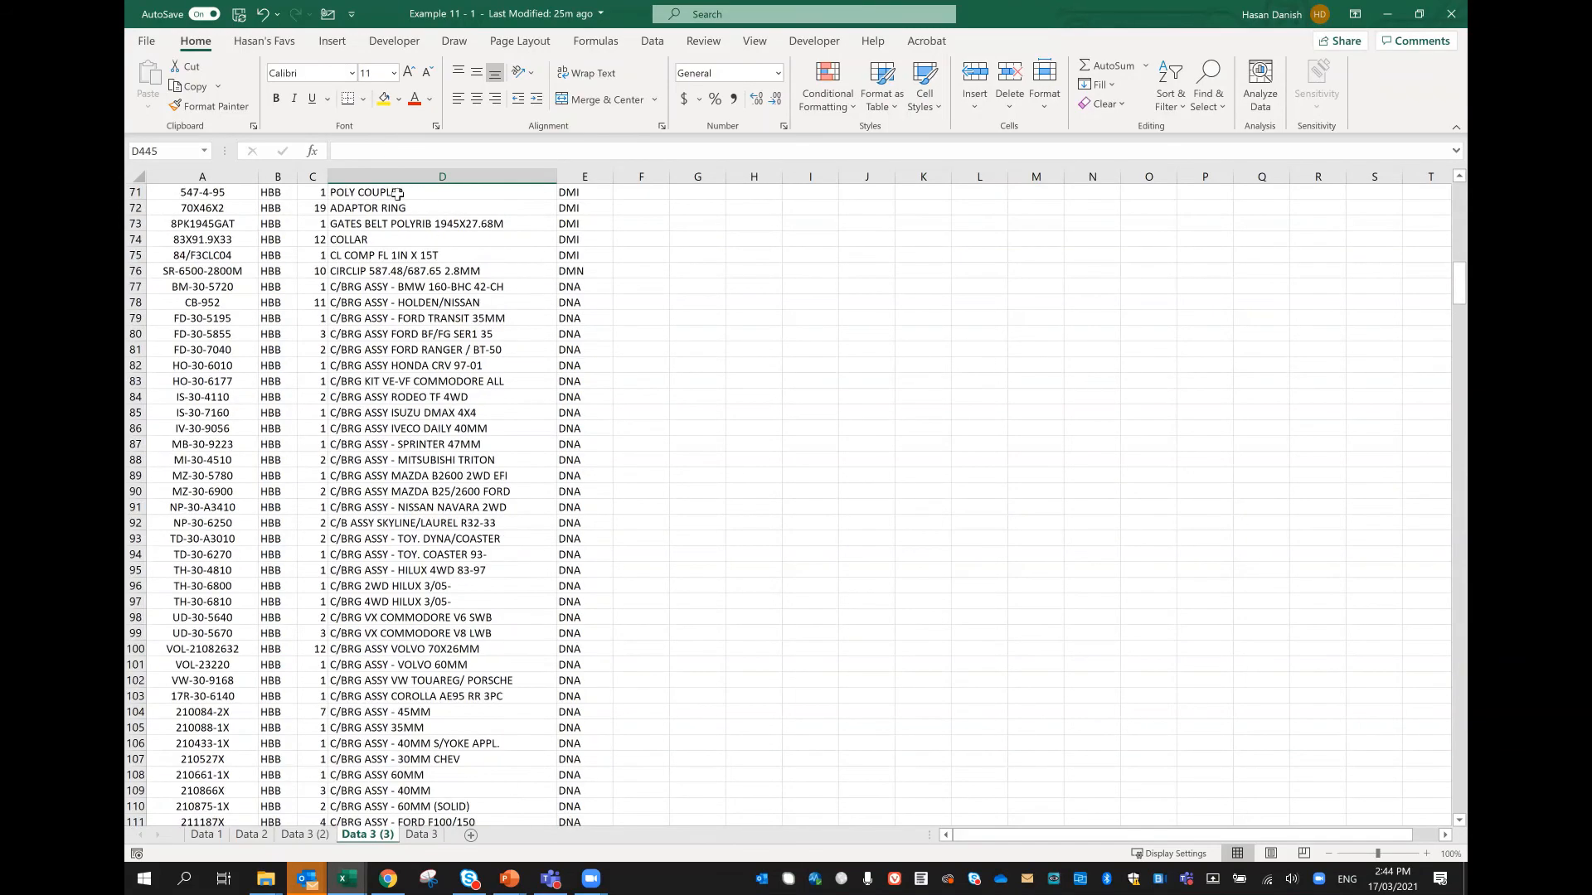
scroll(949, 273, "up", 12)
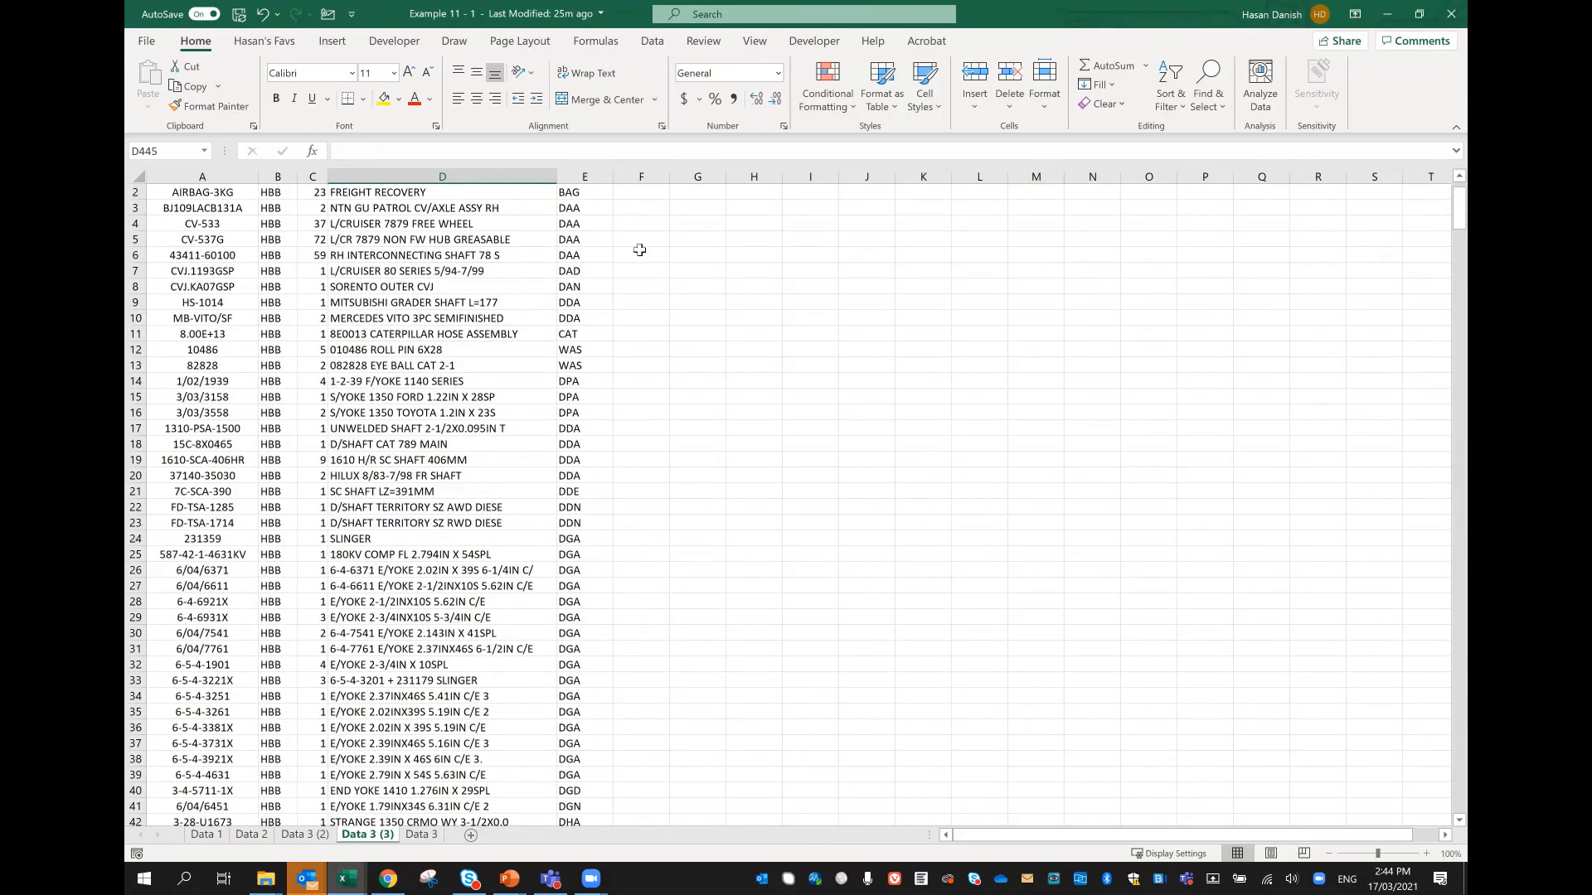
left_click(531, 191)
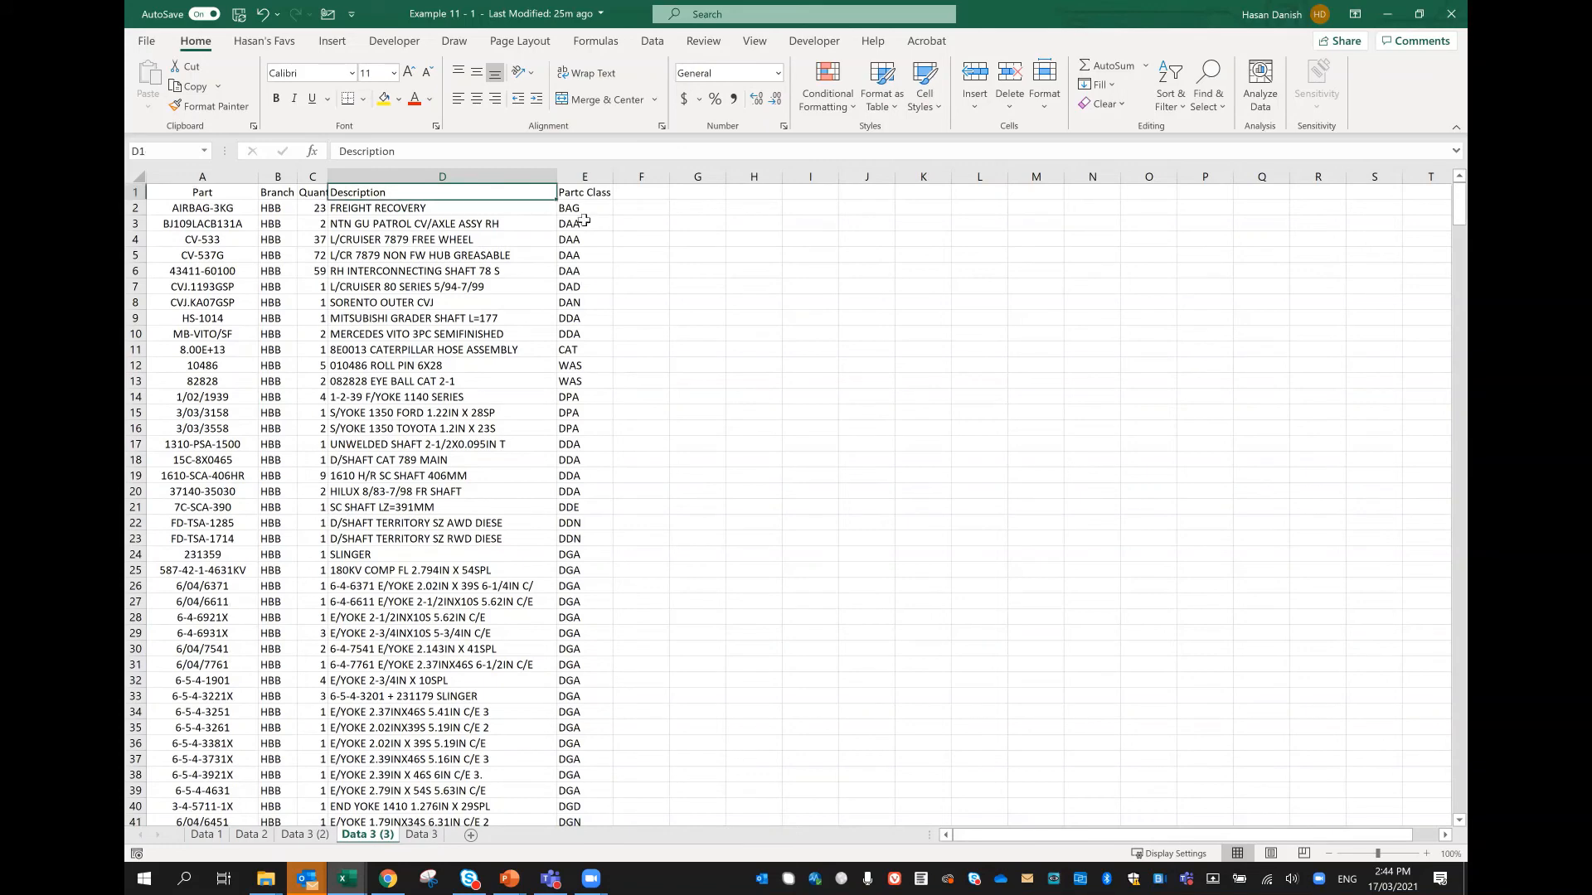
key("ctrl+shift+Down")
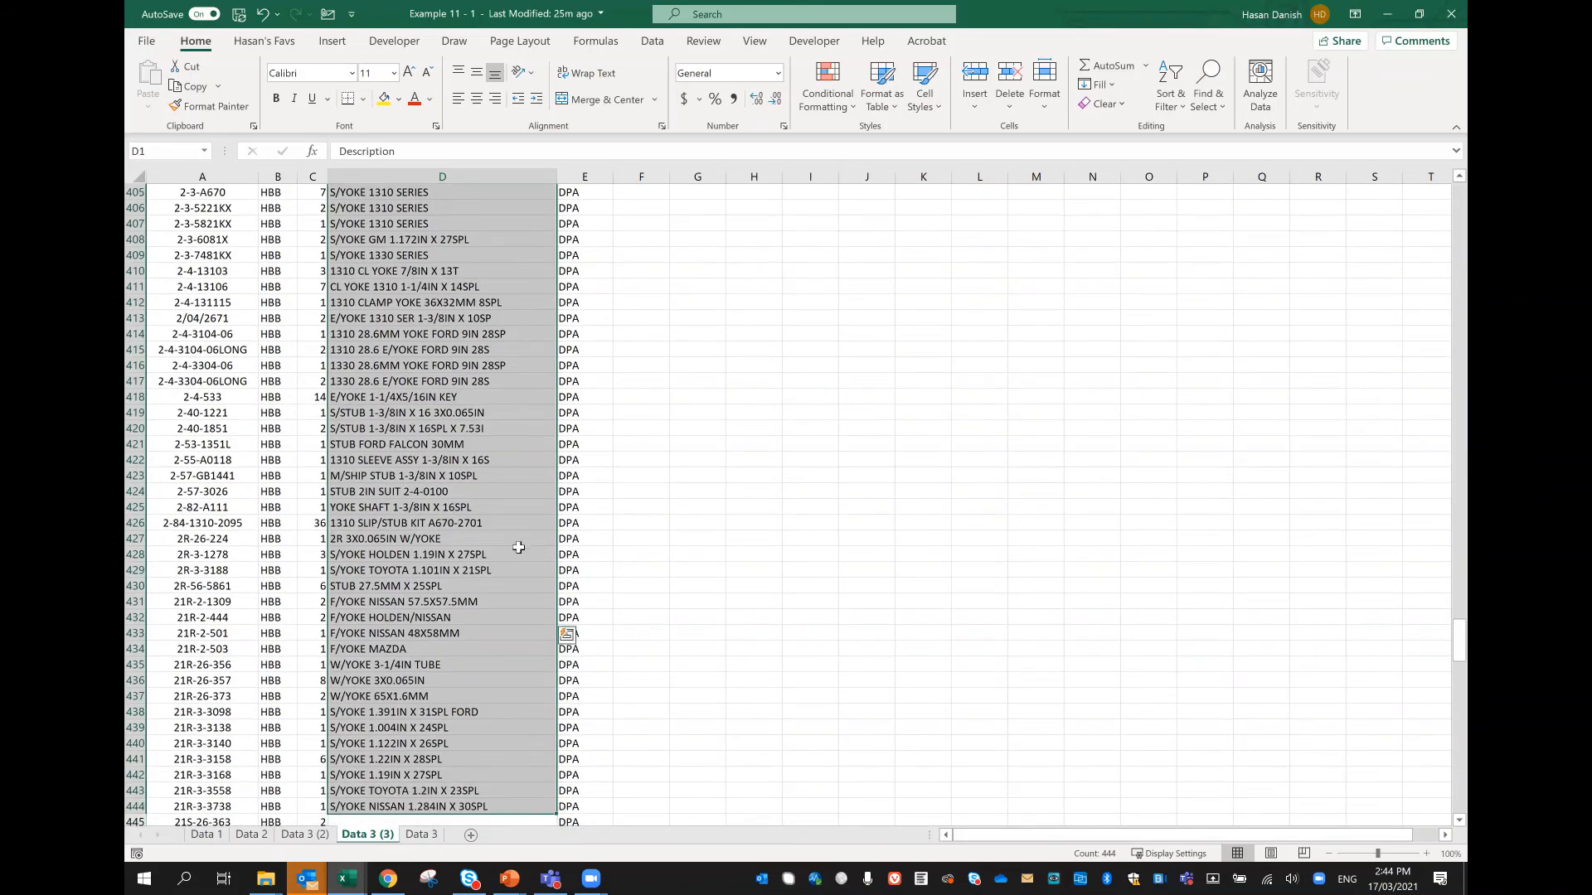
scroll(404, 622, "down", 4)
scroll(466, 478, "down", 3)
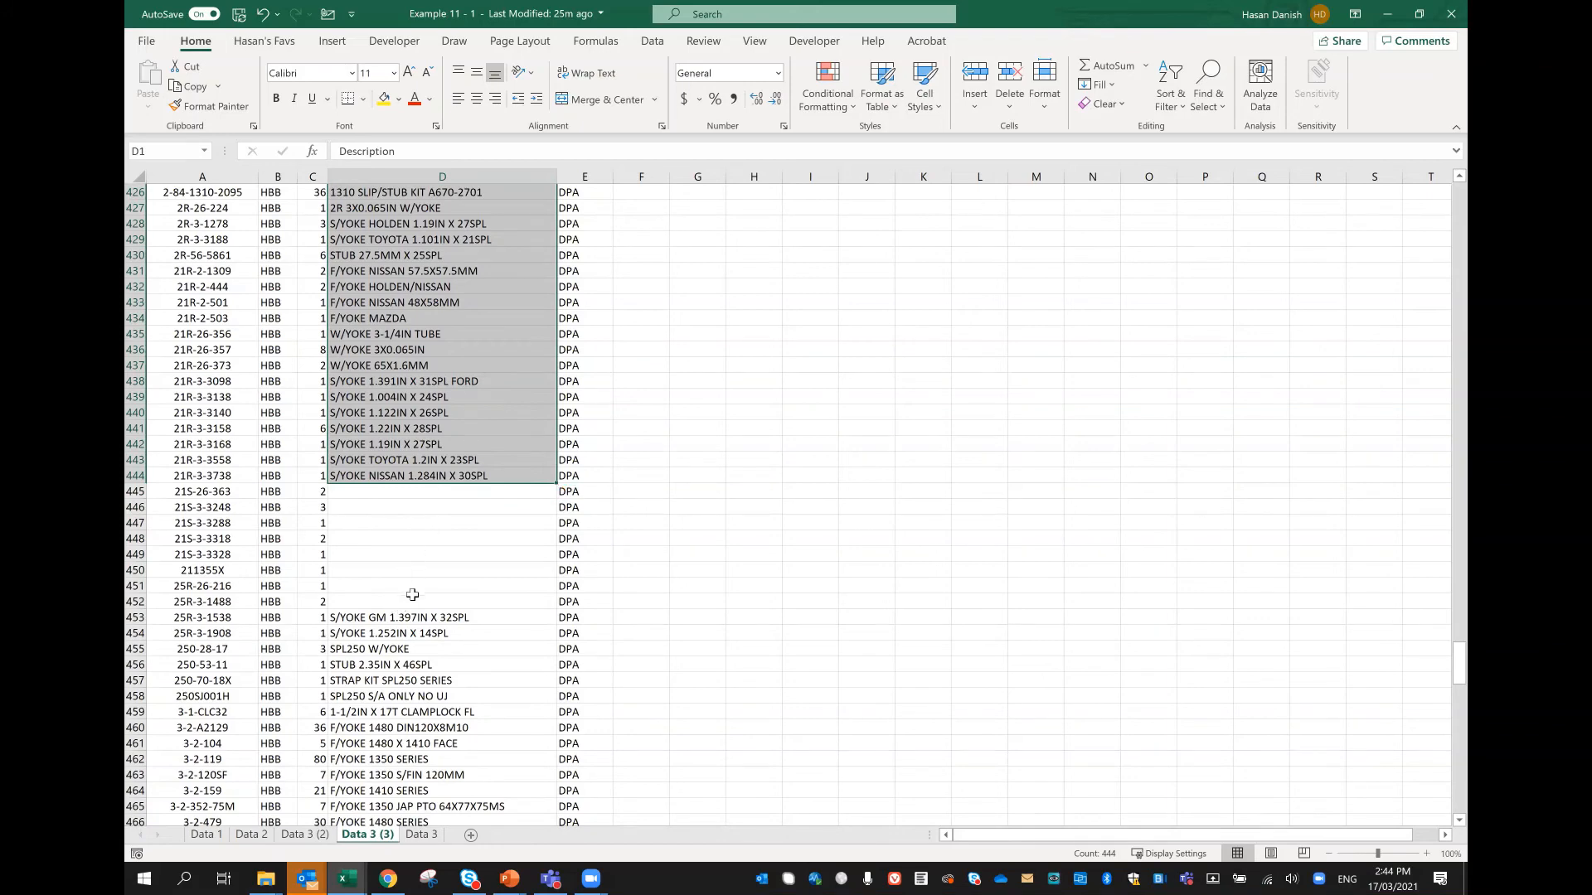
scroll(407, 592, "down", 6)
scroll(415, 600, "down", 9)
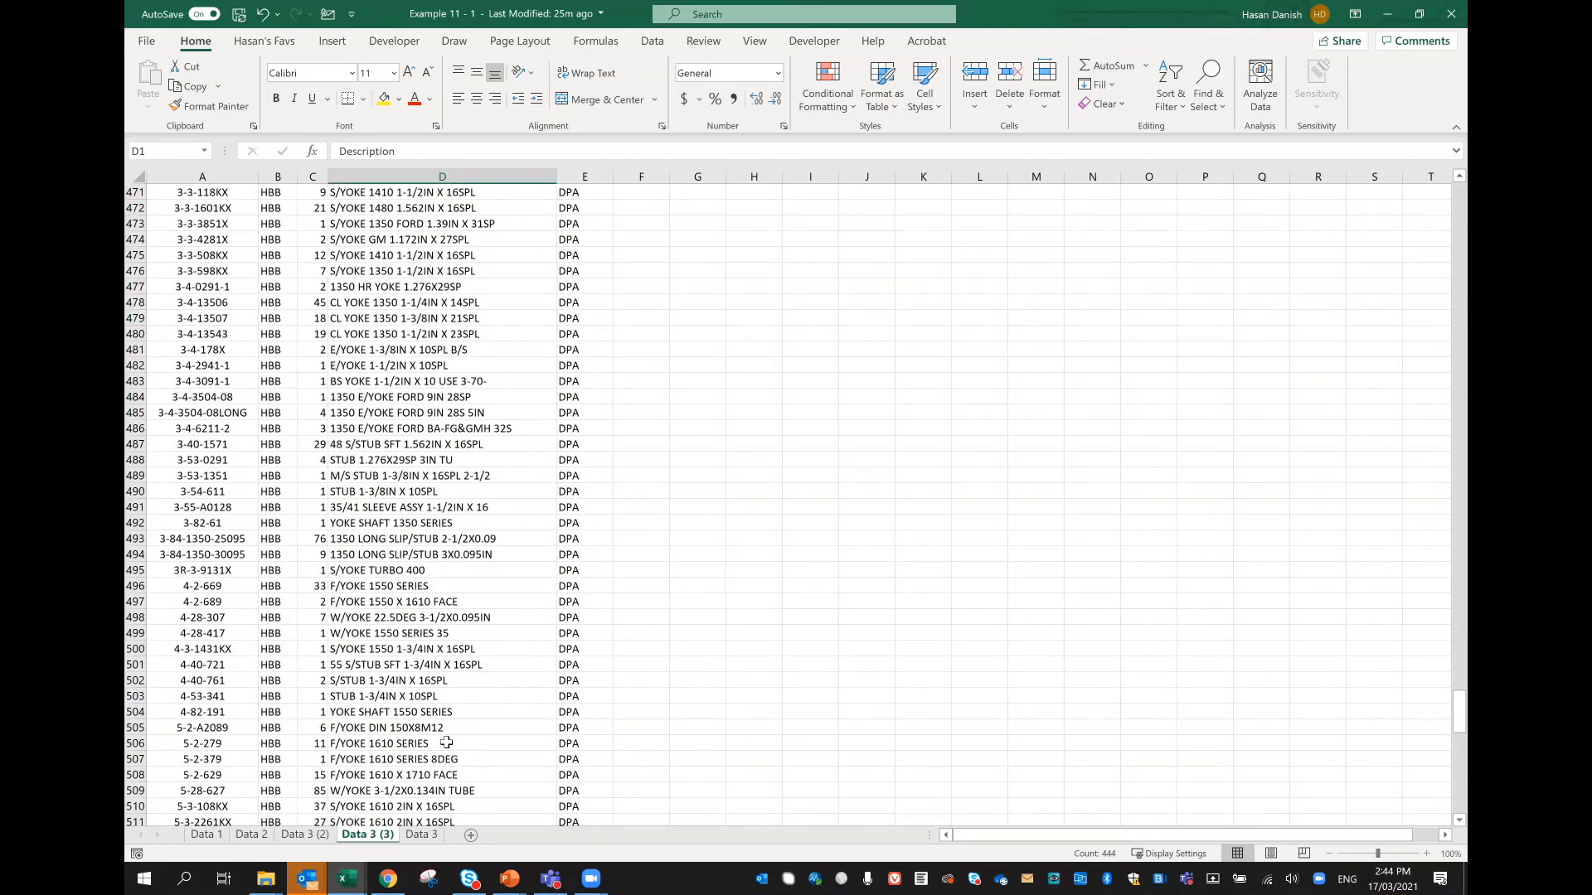
scroll(442, 734, "up", 17)
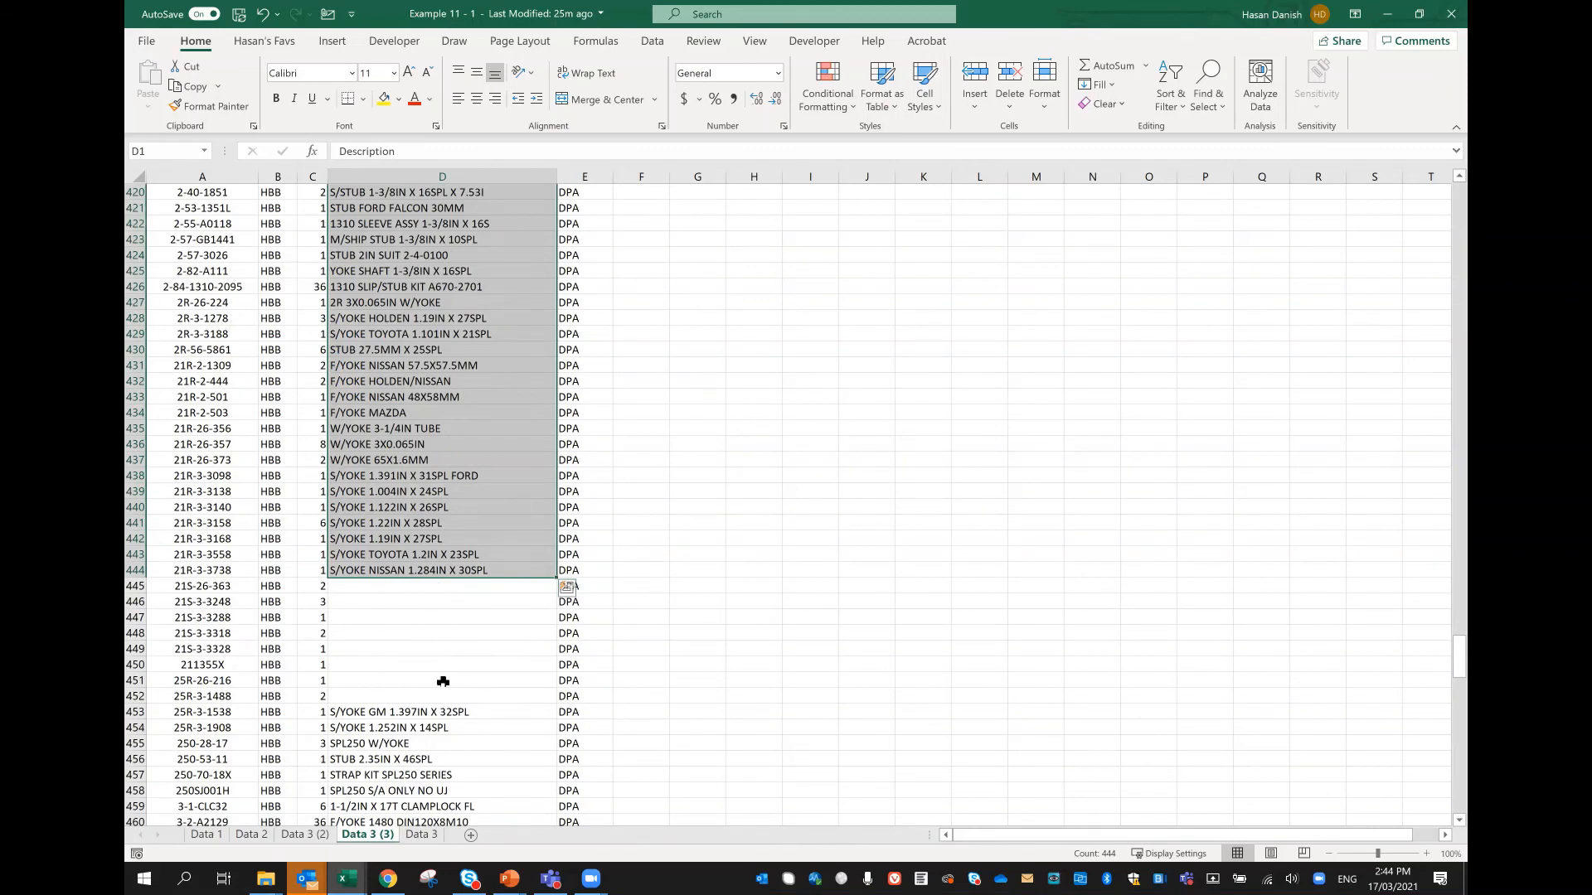
Step: Enter a hyphen as placeholder text in the first blank Description cell, D445
left_click(505, 585)
type("=")
key("Down")
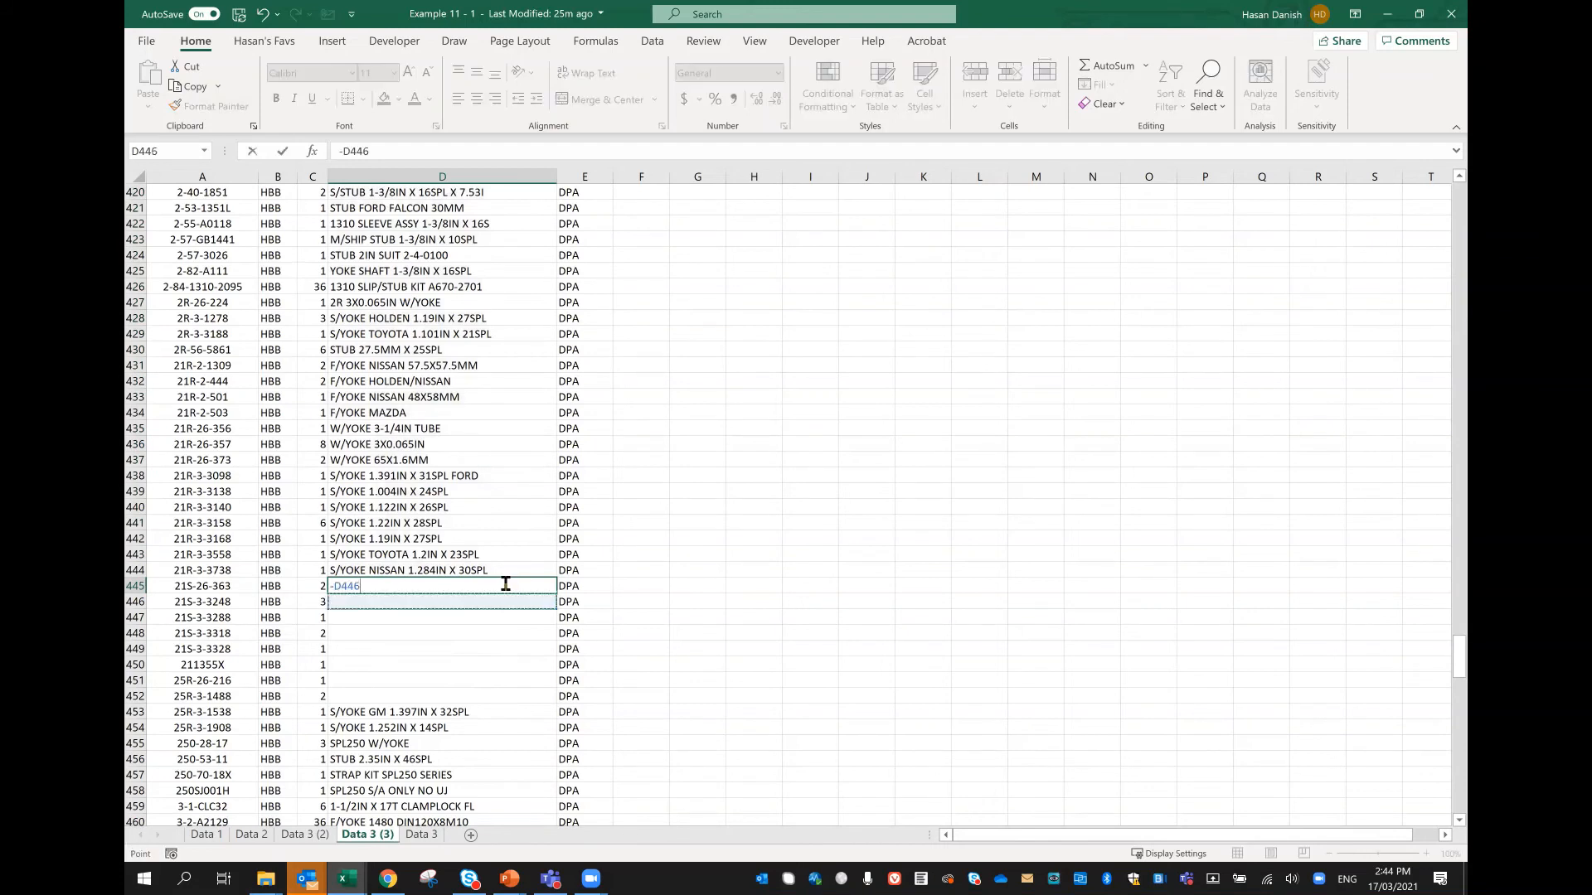
key("Escape")
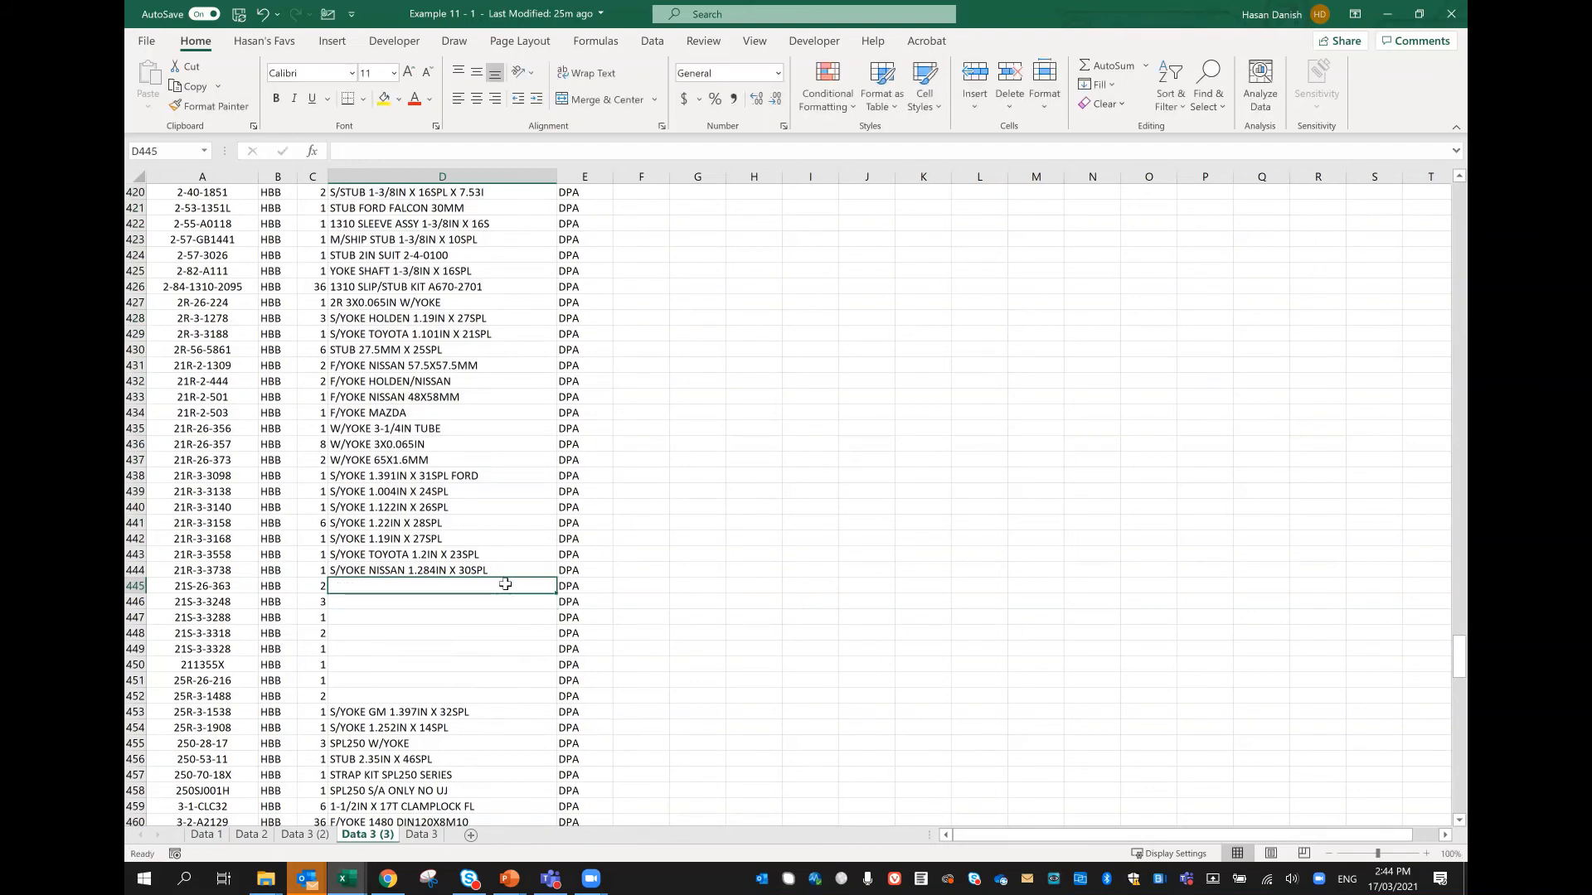
type("-")
key("Return")
key("Up")
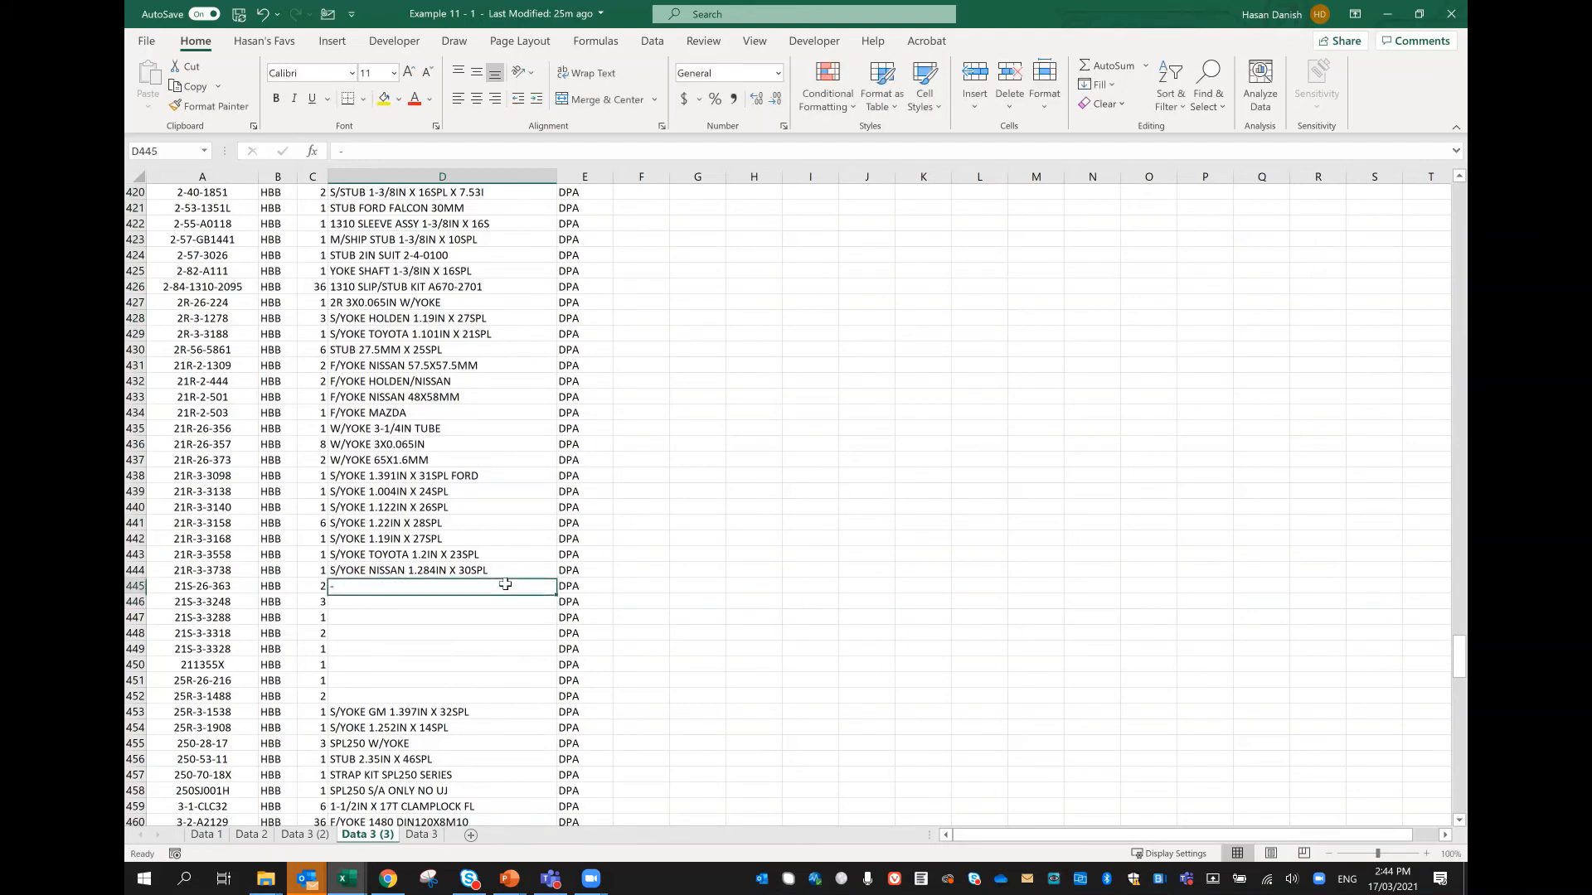
Step: Copy the hyphen placeholder from D445 into the remaining blank Description cells D446:D452
key("ctrl+c")
key("Down")
key("shift+Down")
key("shift+Down")
key("shift+Down")
key("shift+Down")
key("shift+Down")
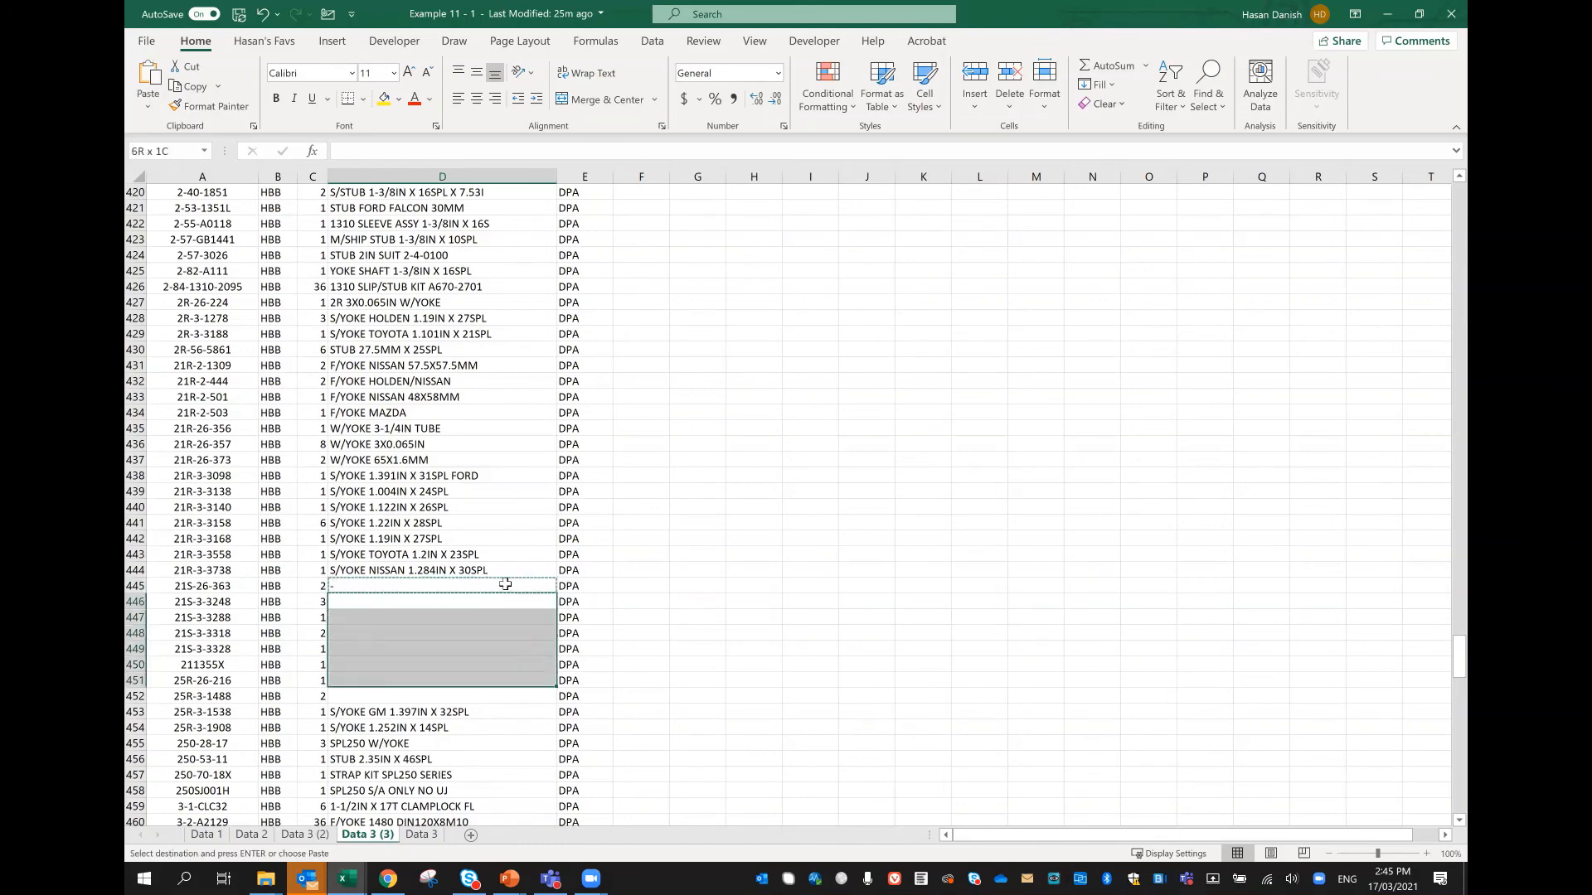
key("shift+Down")
key("Return")
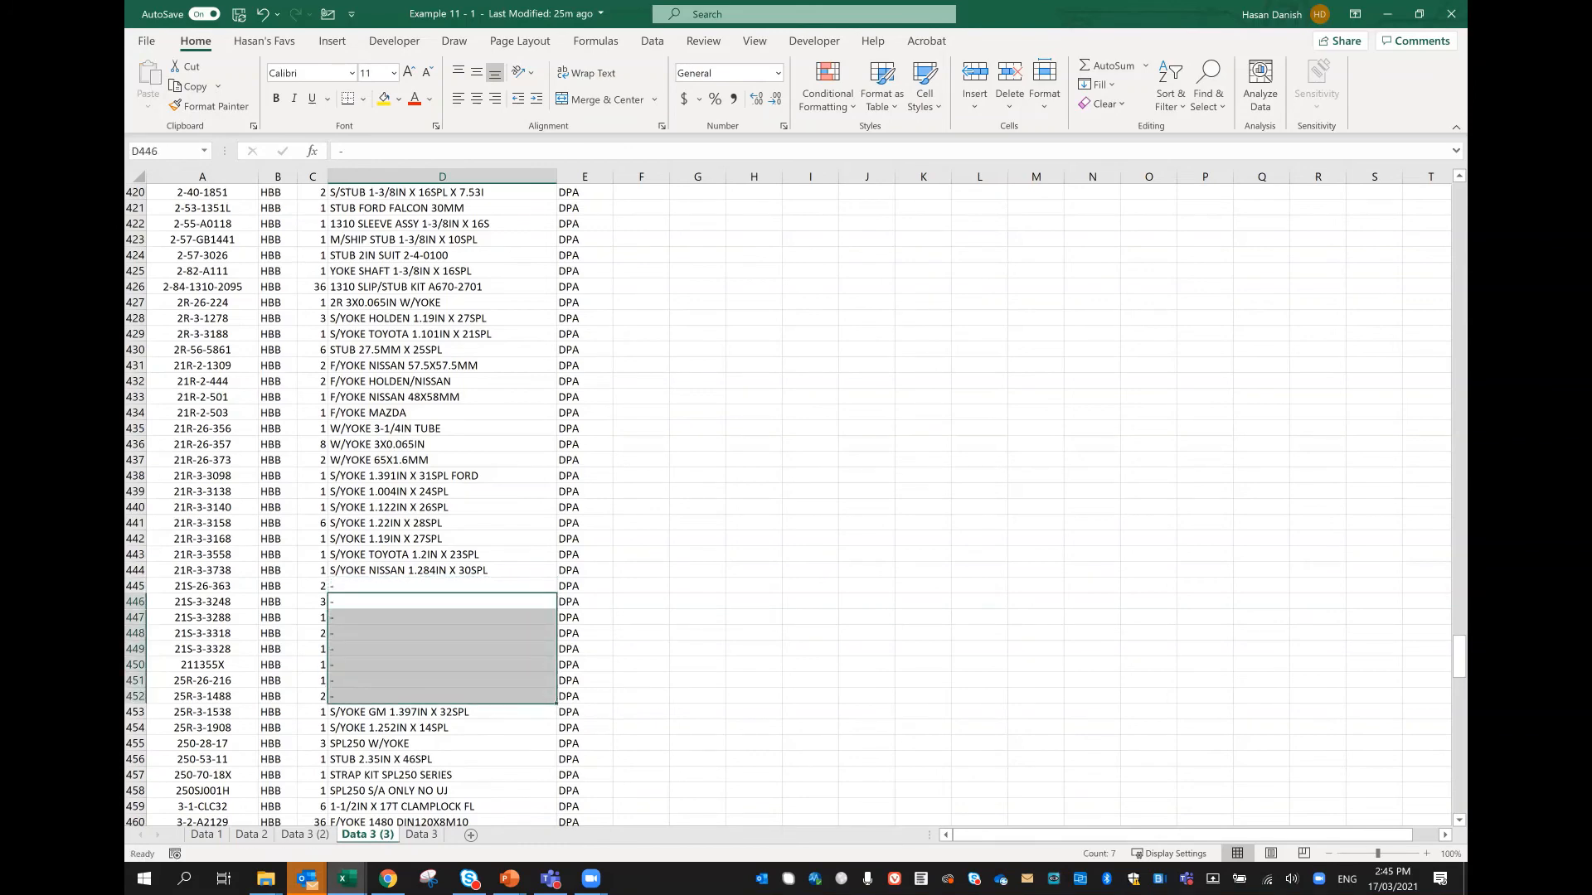
Step: Select the Description column from header D1 to the end of the data and review how far the selection reaches
left_click_drag(1460, 658, 1459, 191)
left_click(449, 190)
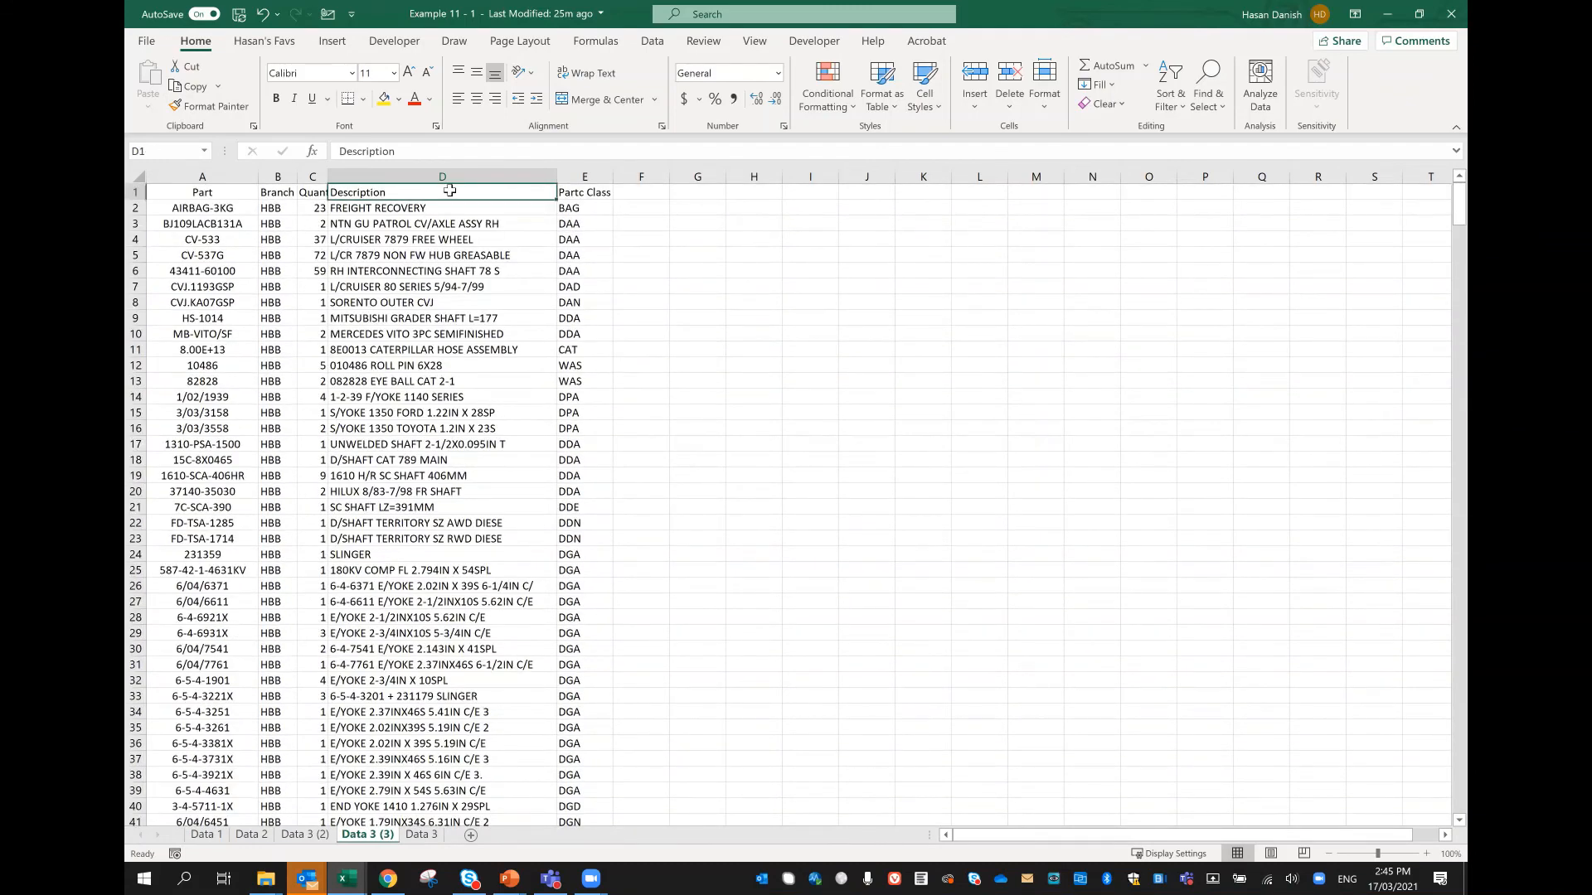
key("ctrl+shift+Down")
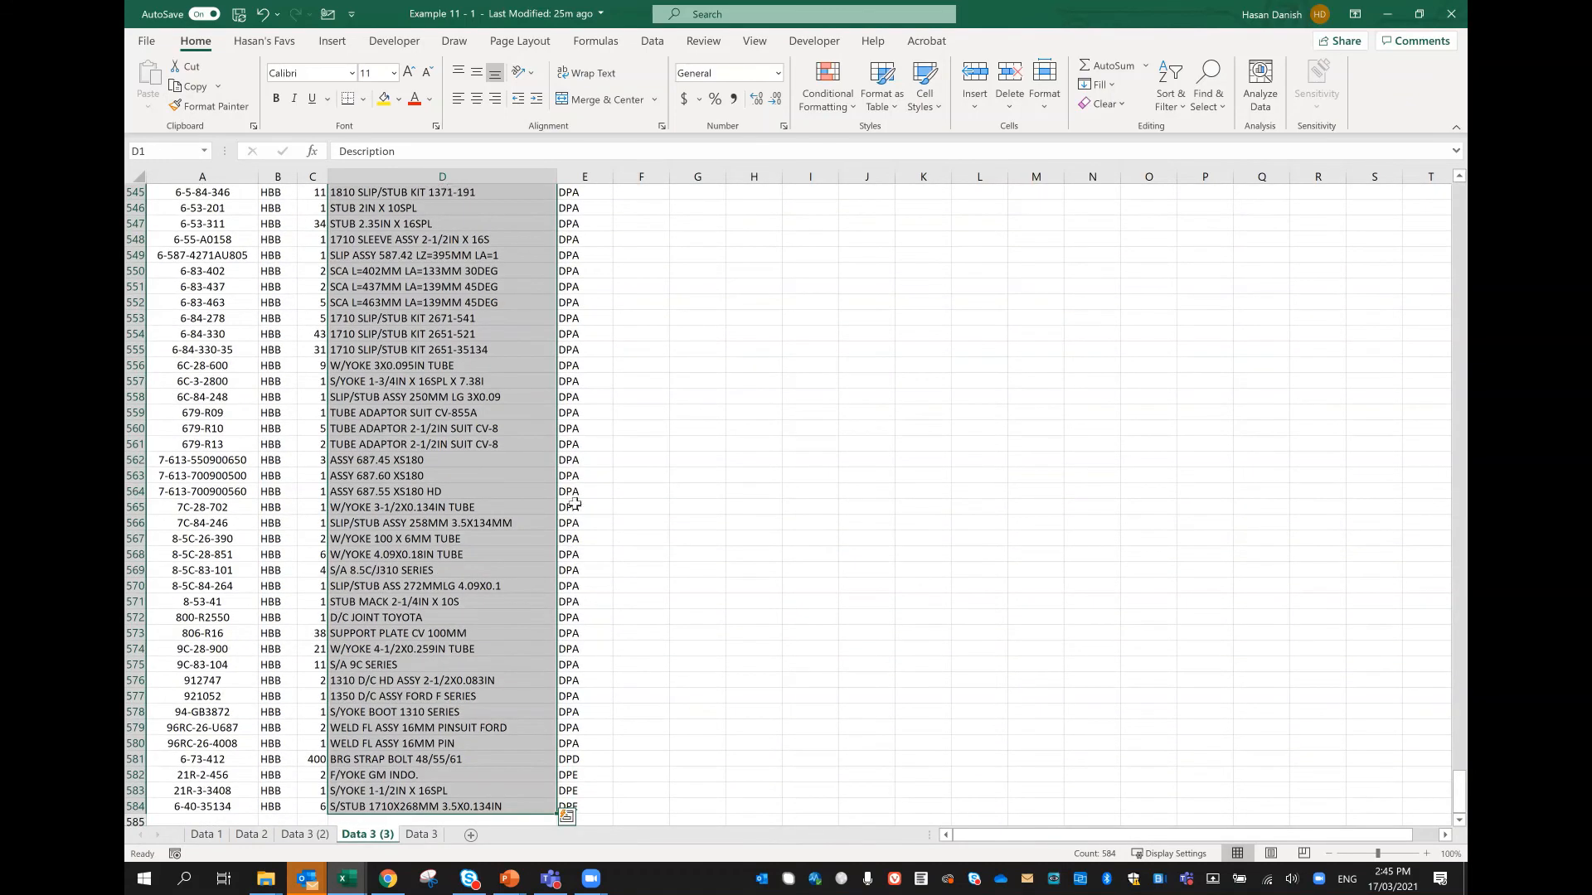
scroll(526, 485, "up", 11)
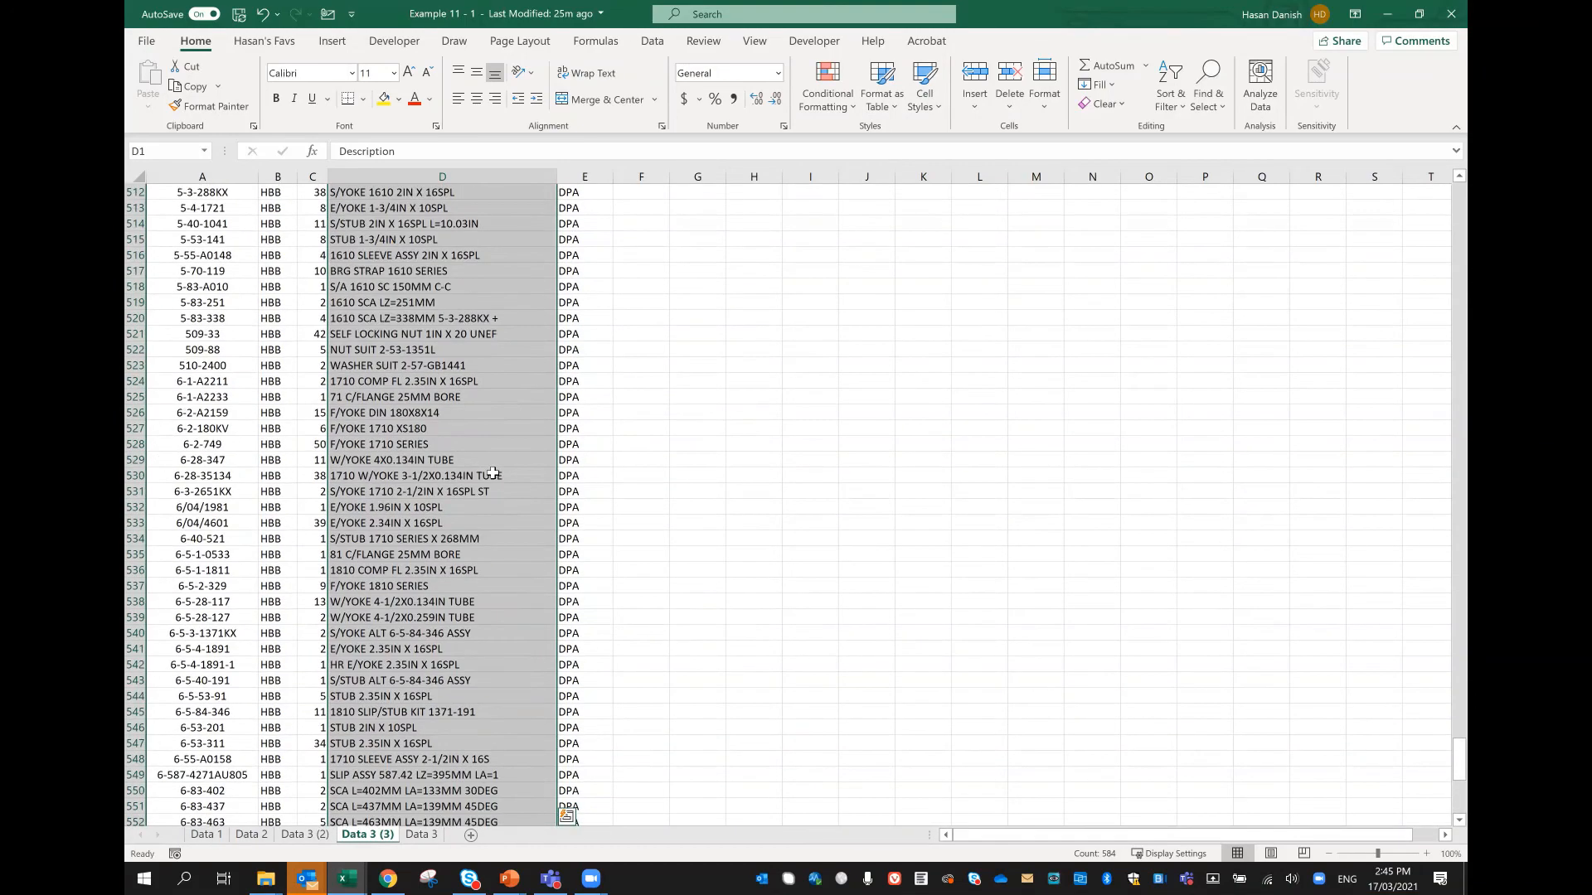
scroll(492, 474, "down", 5)
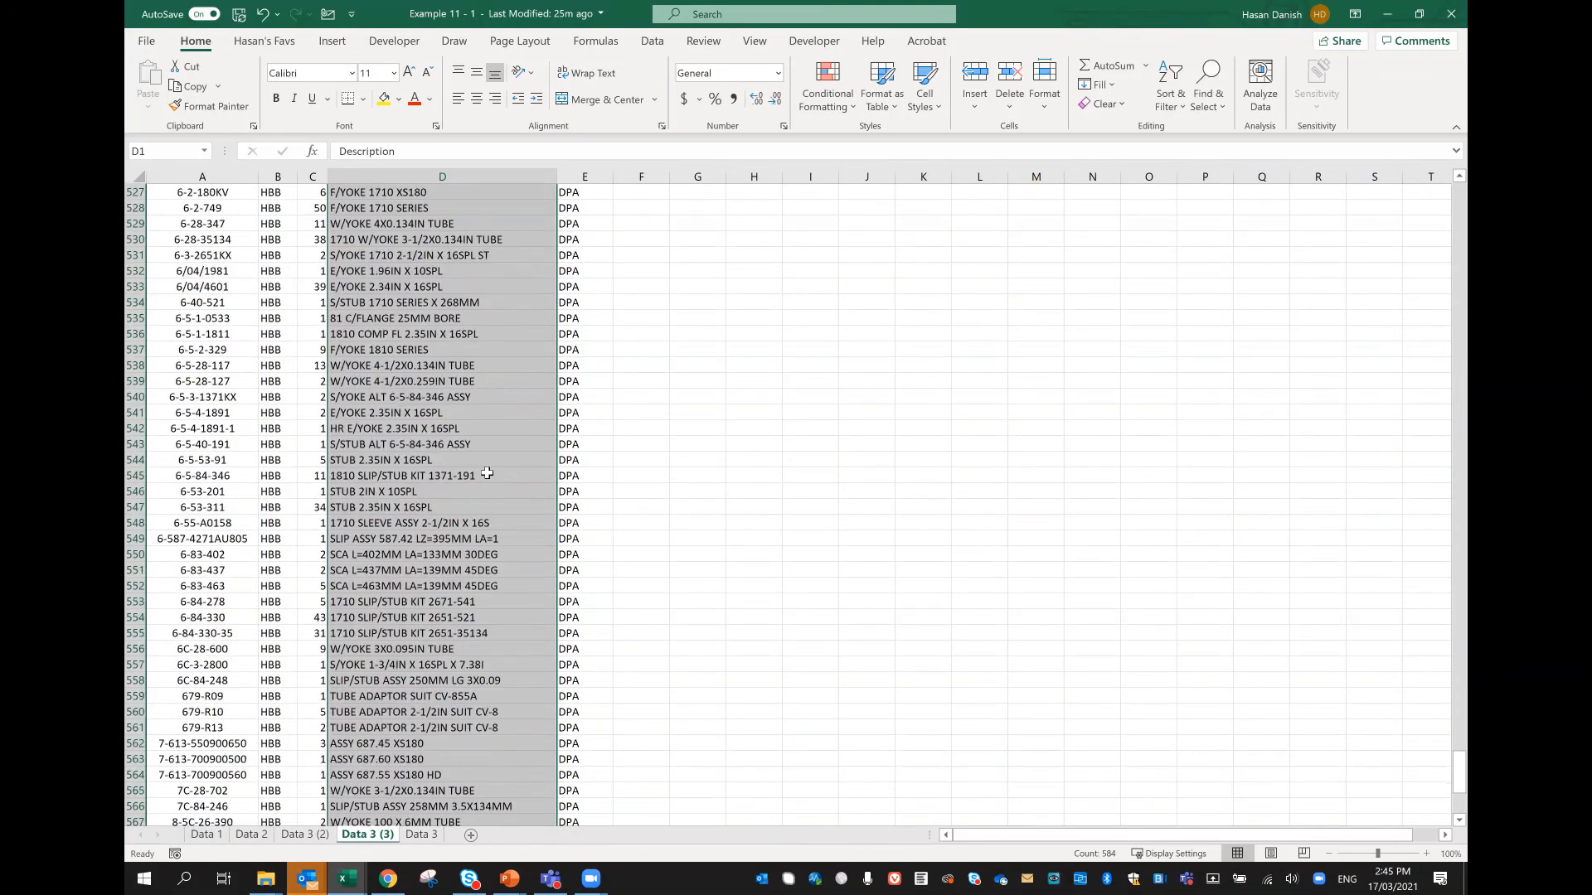
scroll(488, 474, "down", 13)
scroll(483, 461, "up", 11)
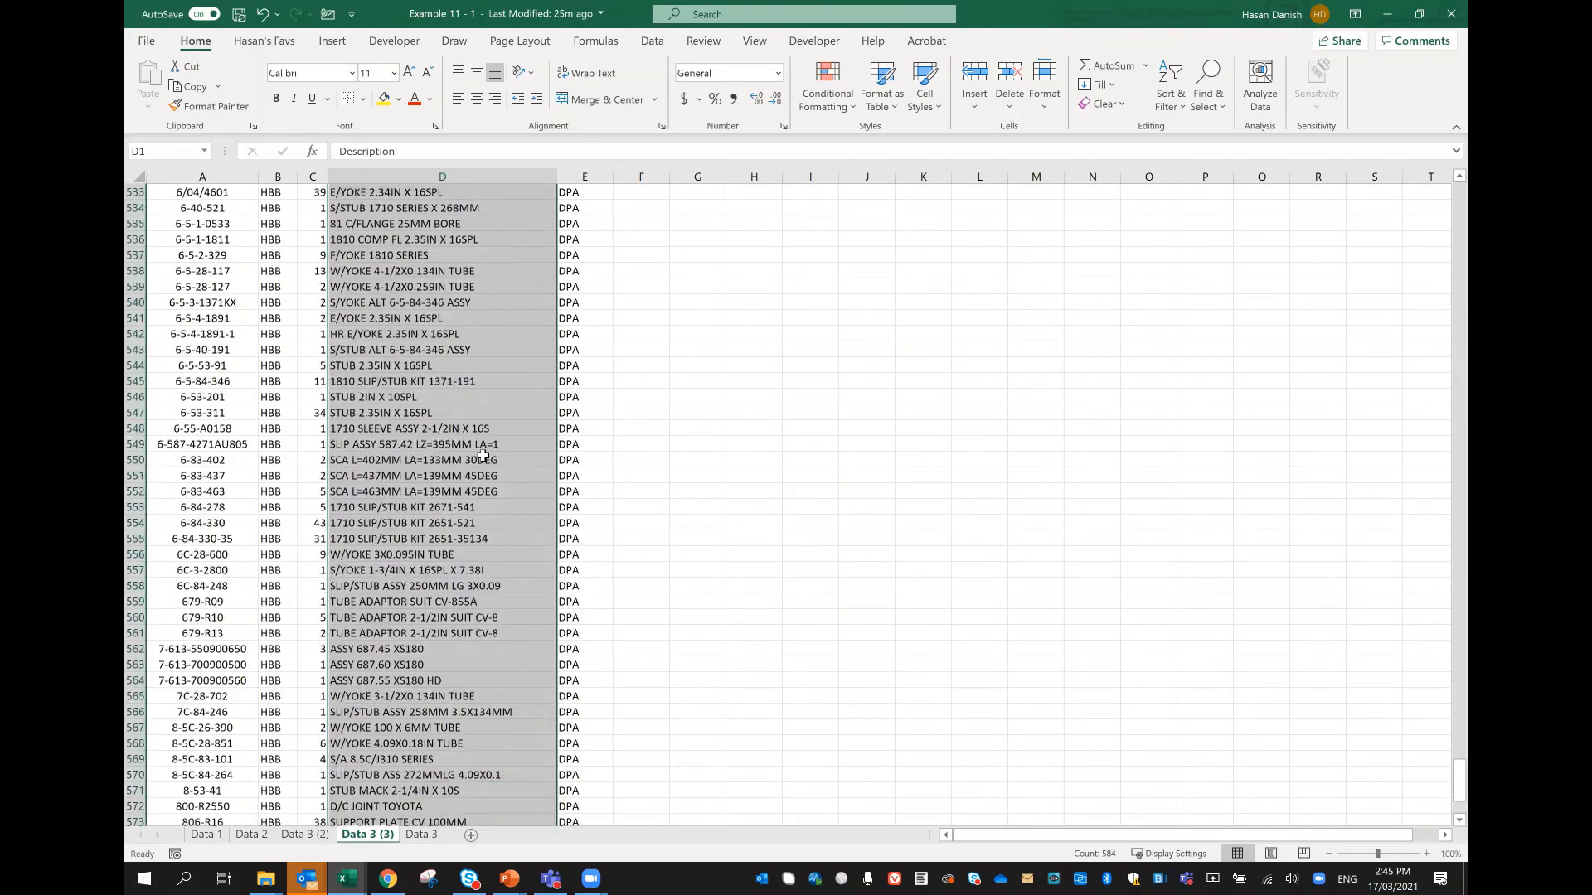
scroll(498, 433, "up", 8)
scroll(519, 444, "up", 7)
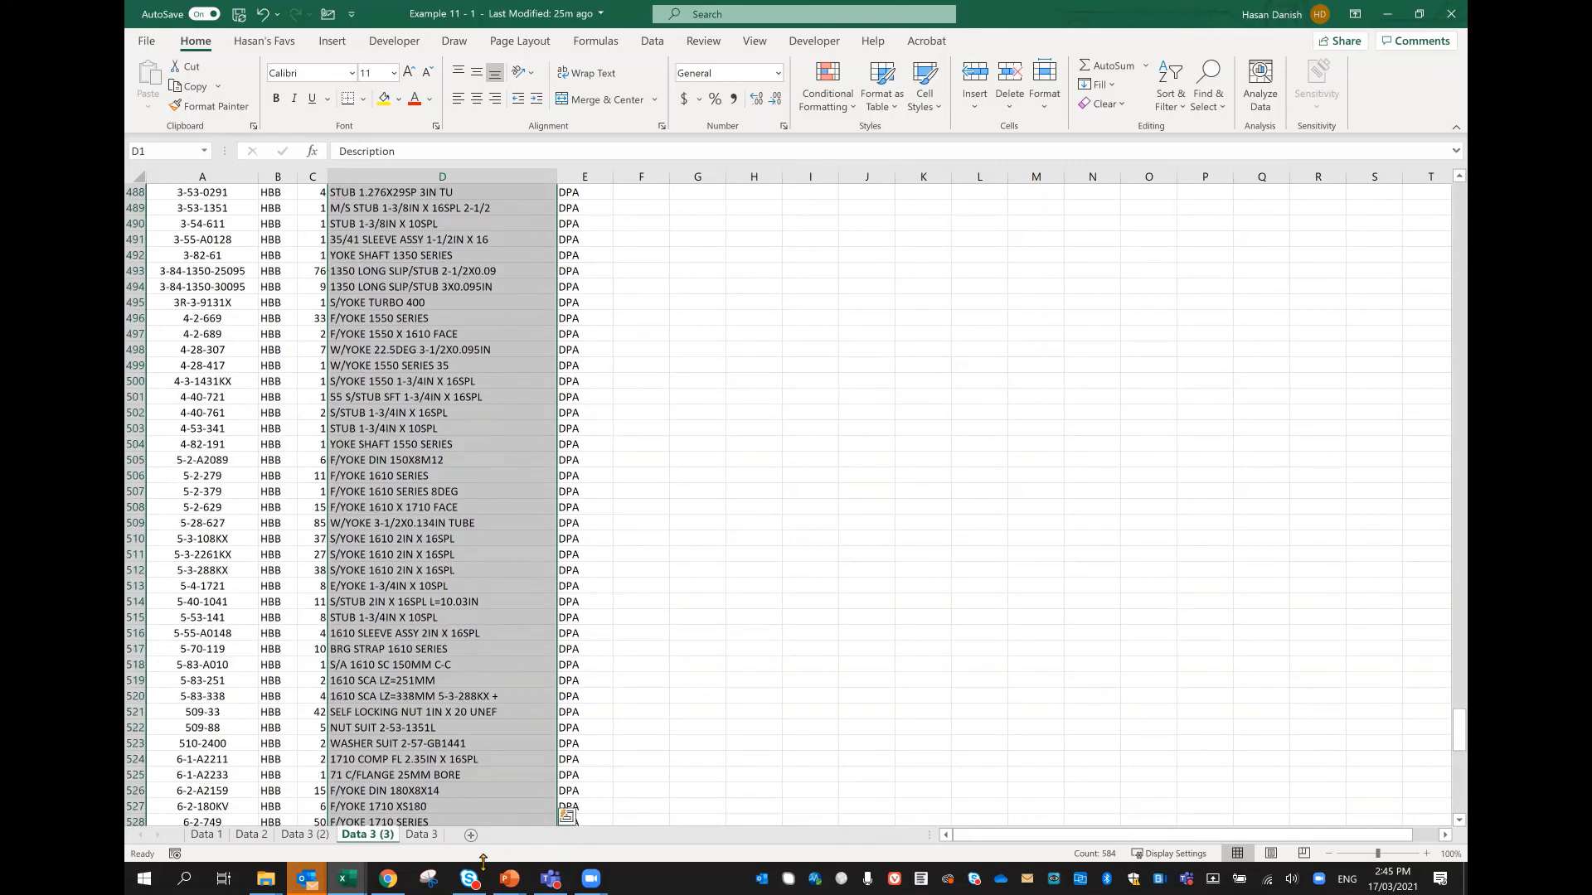
Step: Switch to the PowerPoint slide show with the slide on selecting till the end of the data
left_click(509, 877)
left_click(619, 782)
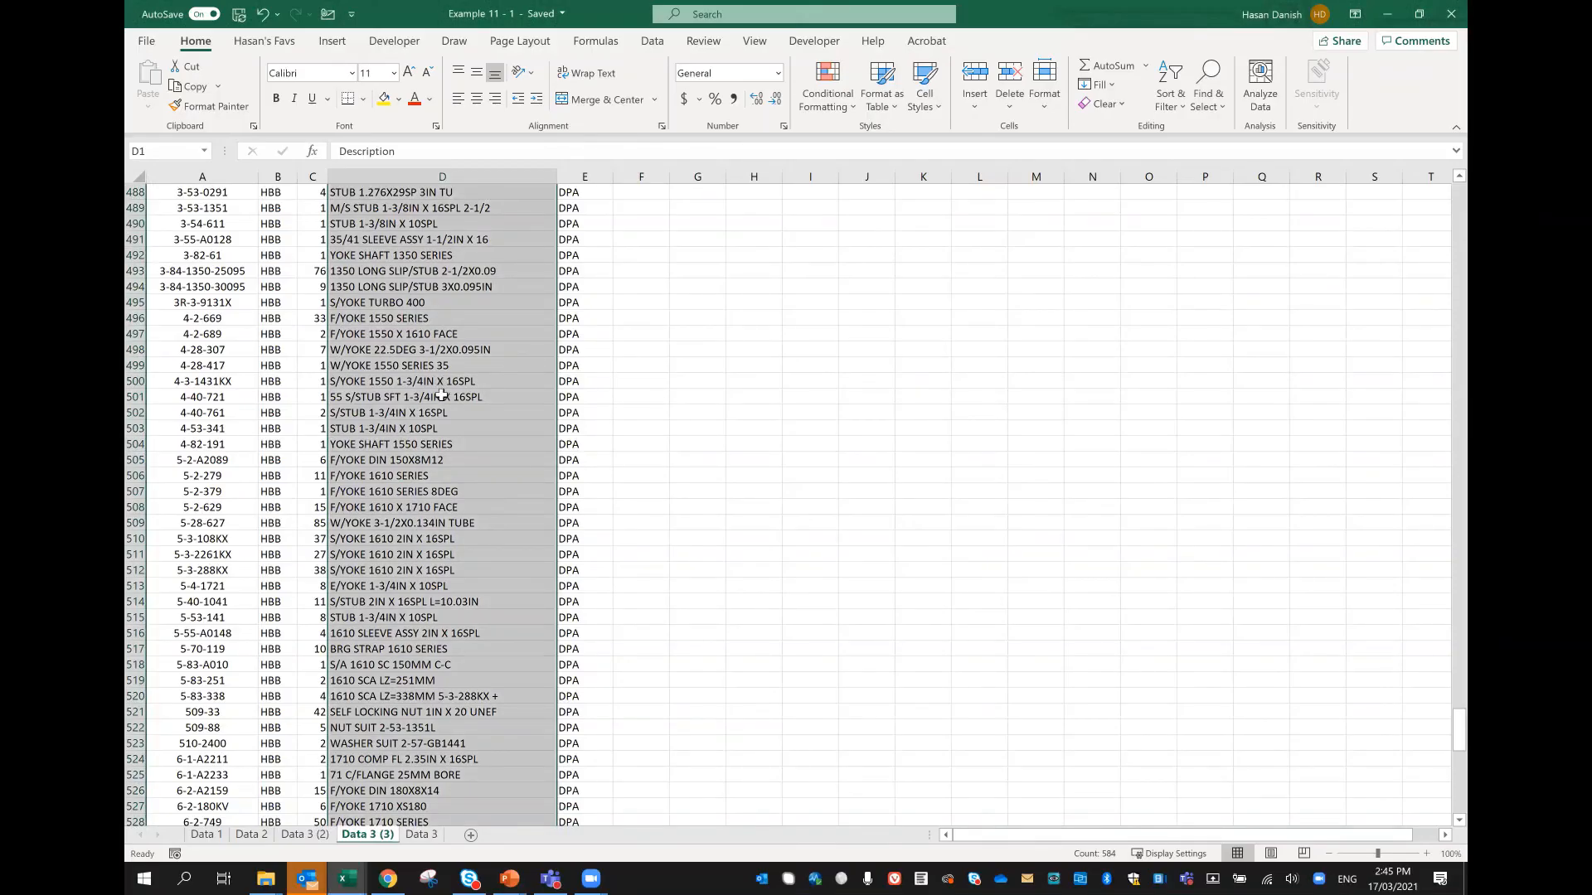
Step: Back in the Excel sheet Data 3 (3), clear the hyphen placeholders from D445:D452
scroll(440, 395, "down", 20)
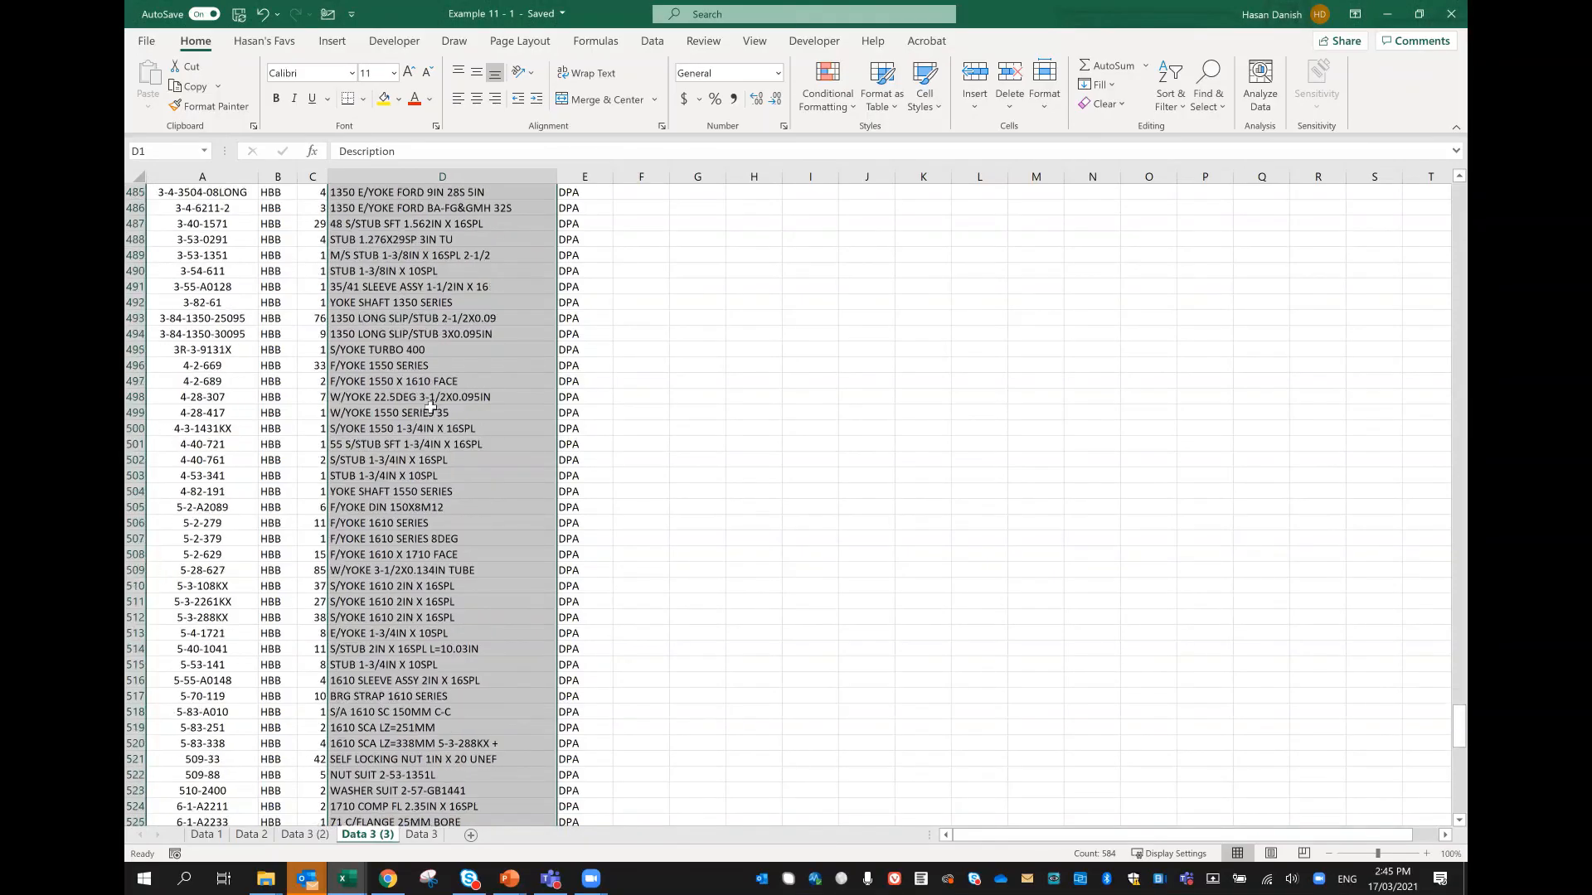
scroll(424, 415, "down", 5)
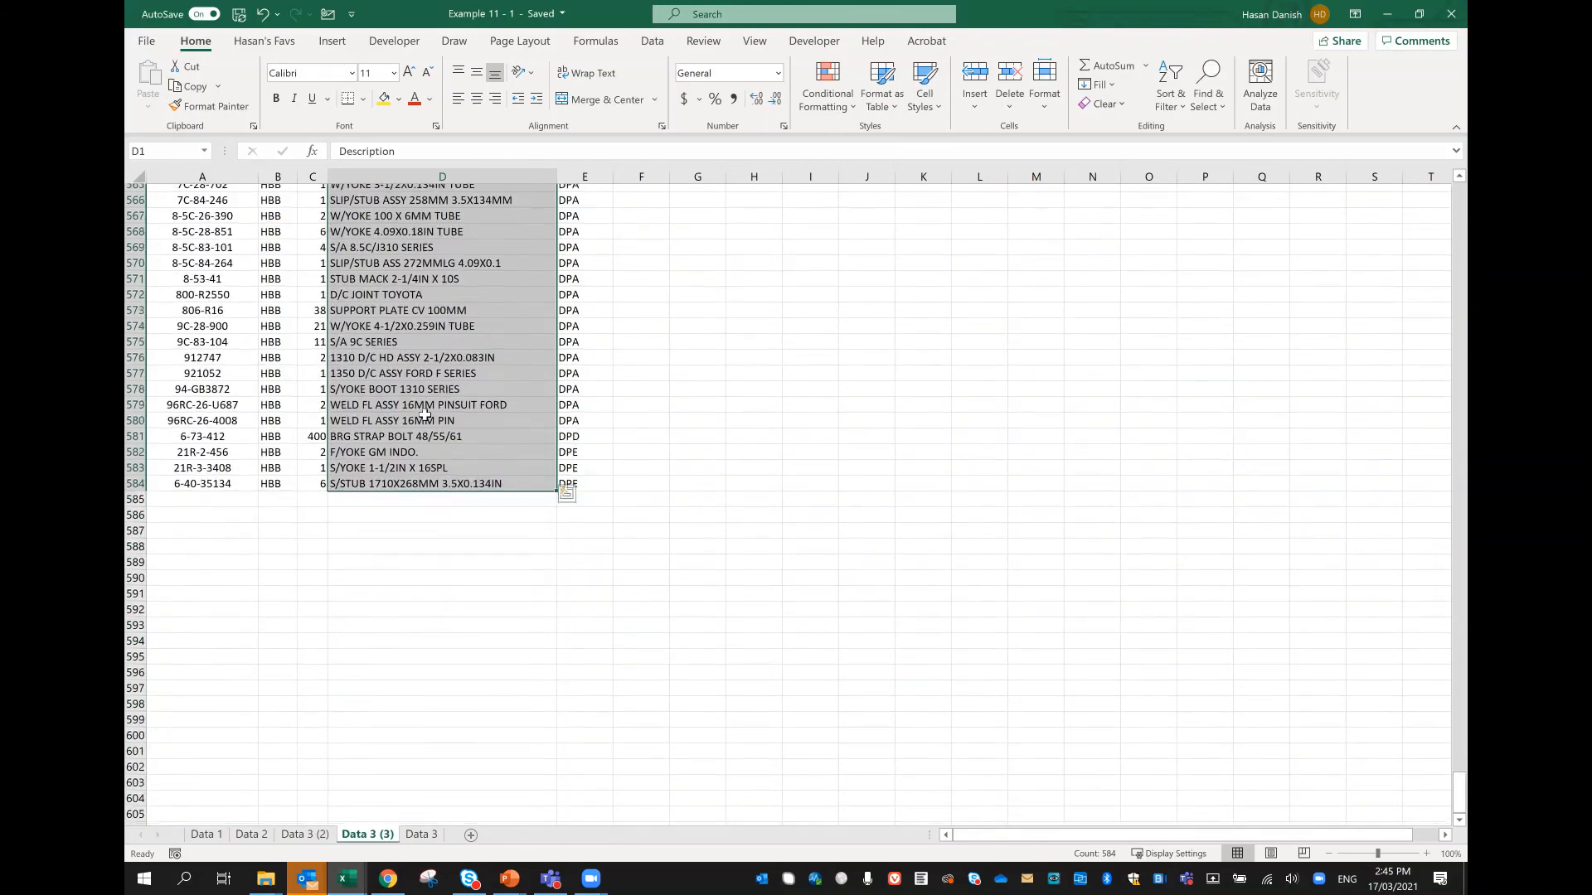
scroll(420, 412, "up", 7)
scroll(470, 381, "up", 20)
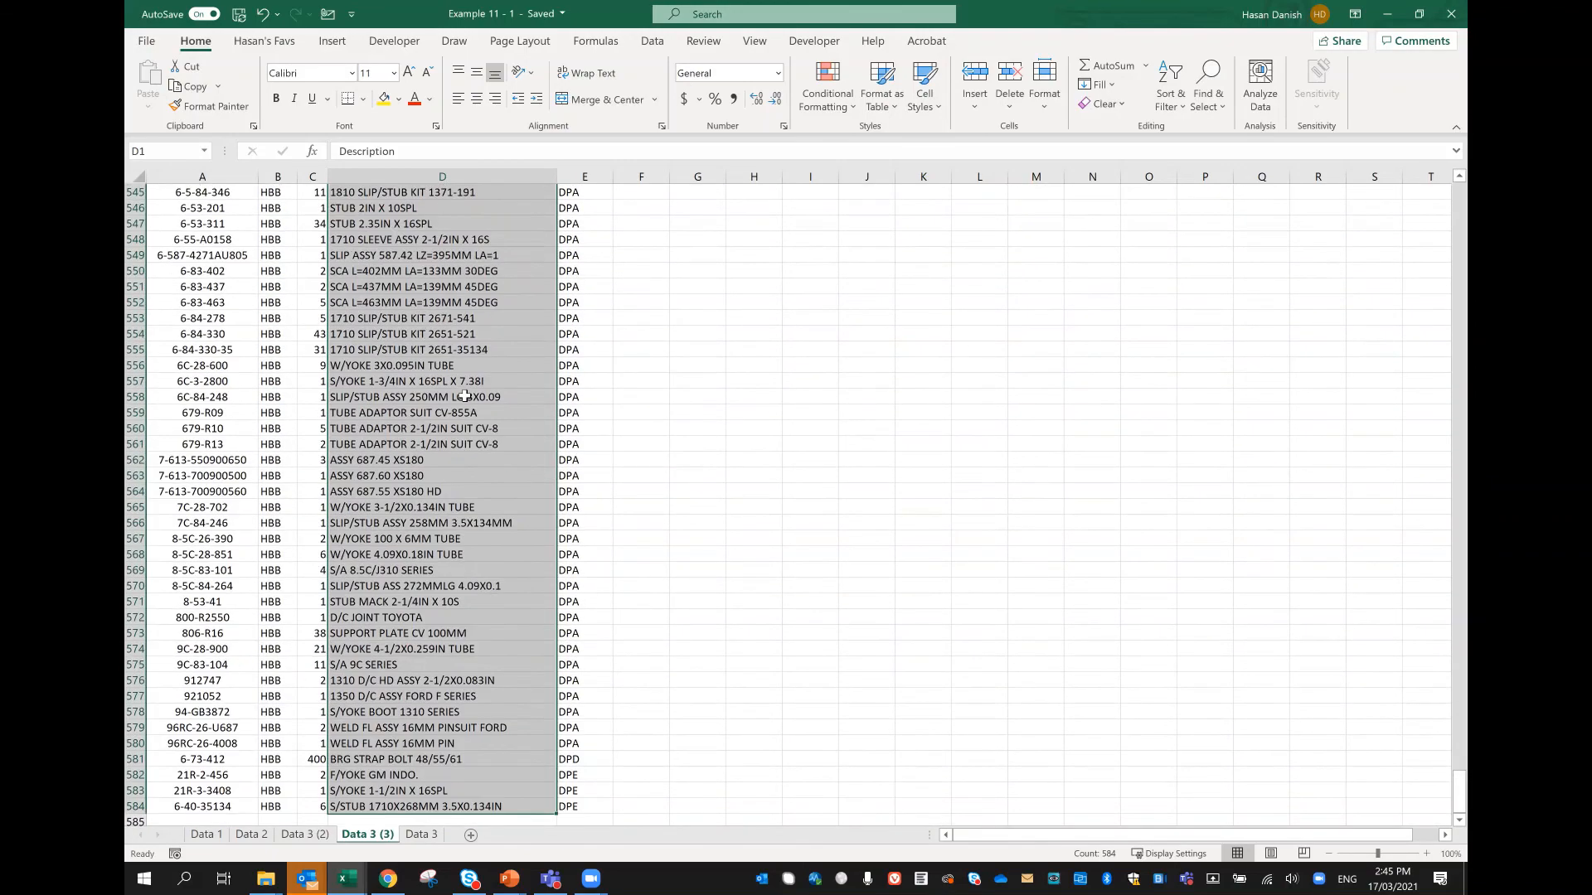
scroll(465, 396, "up", 18)
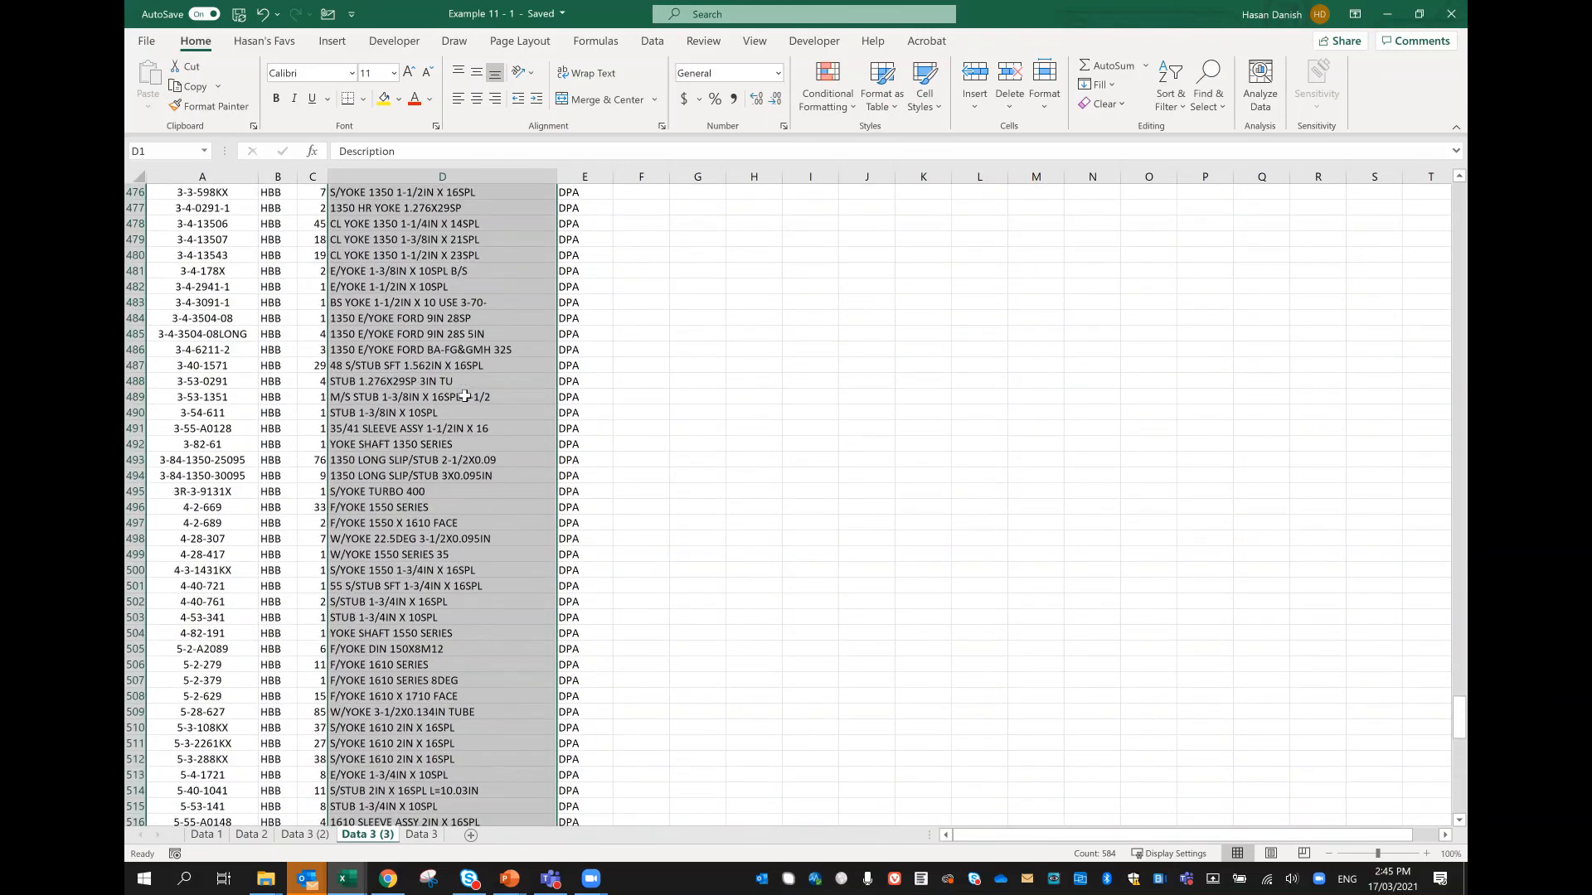
left_click_drag(415, 365, 405, 470)
key("Delete")
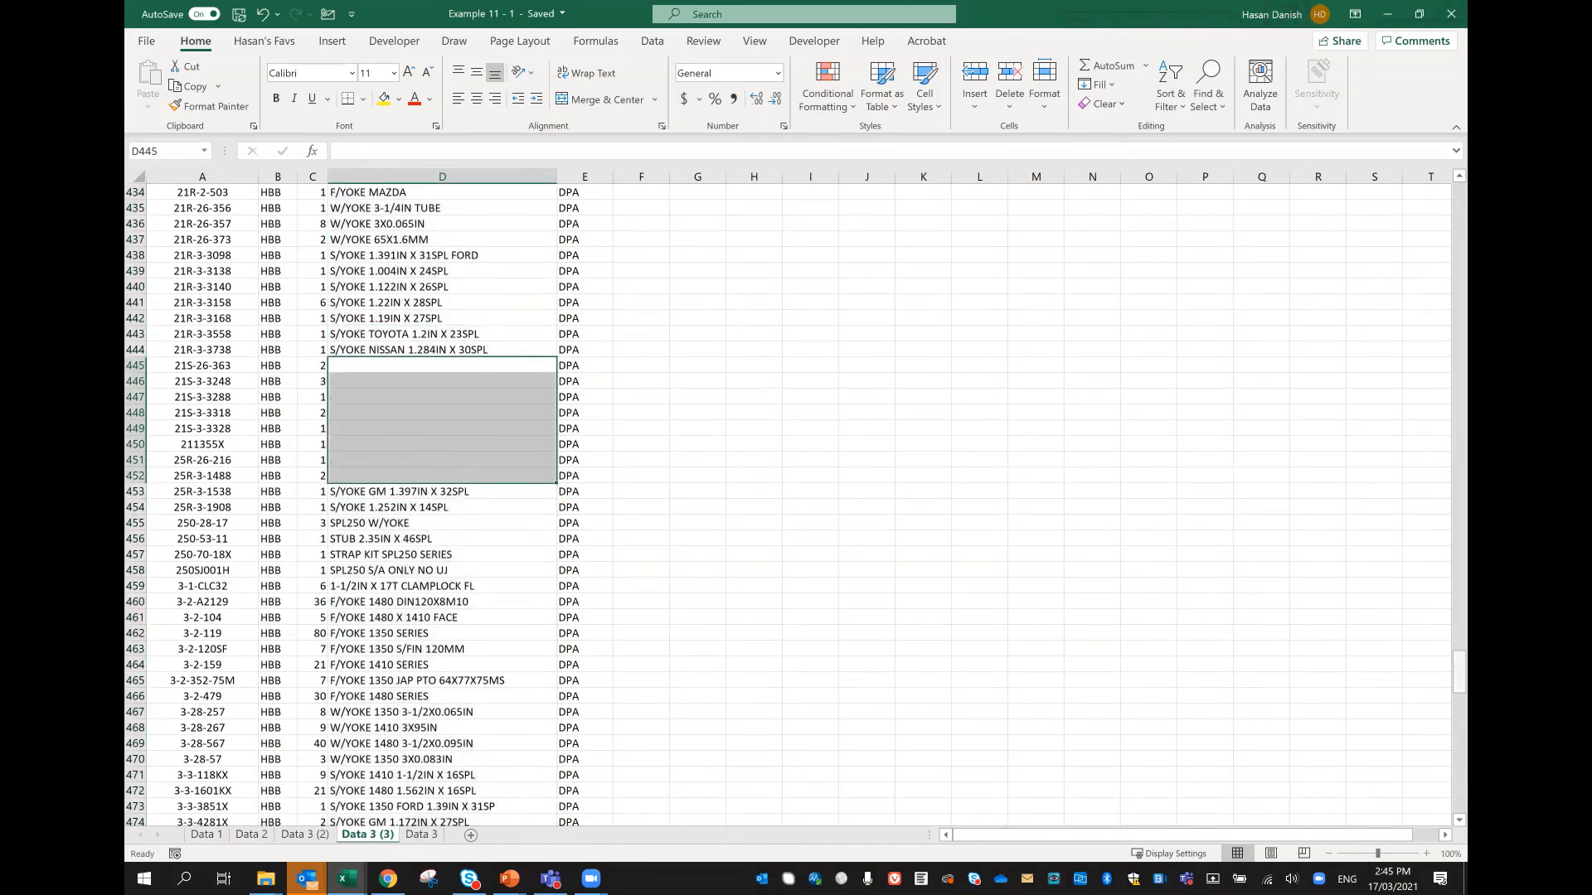
Step: Extend the selection from Description header D1 in stages across the blank gap, down to the last data row 584
left_click_drag(1459, 671, 1459, 199)
left_click(412, 192)
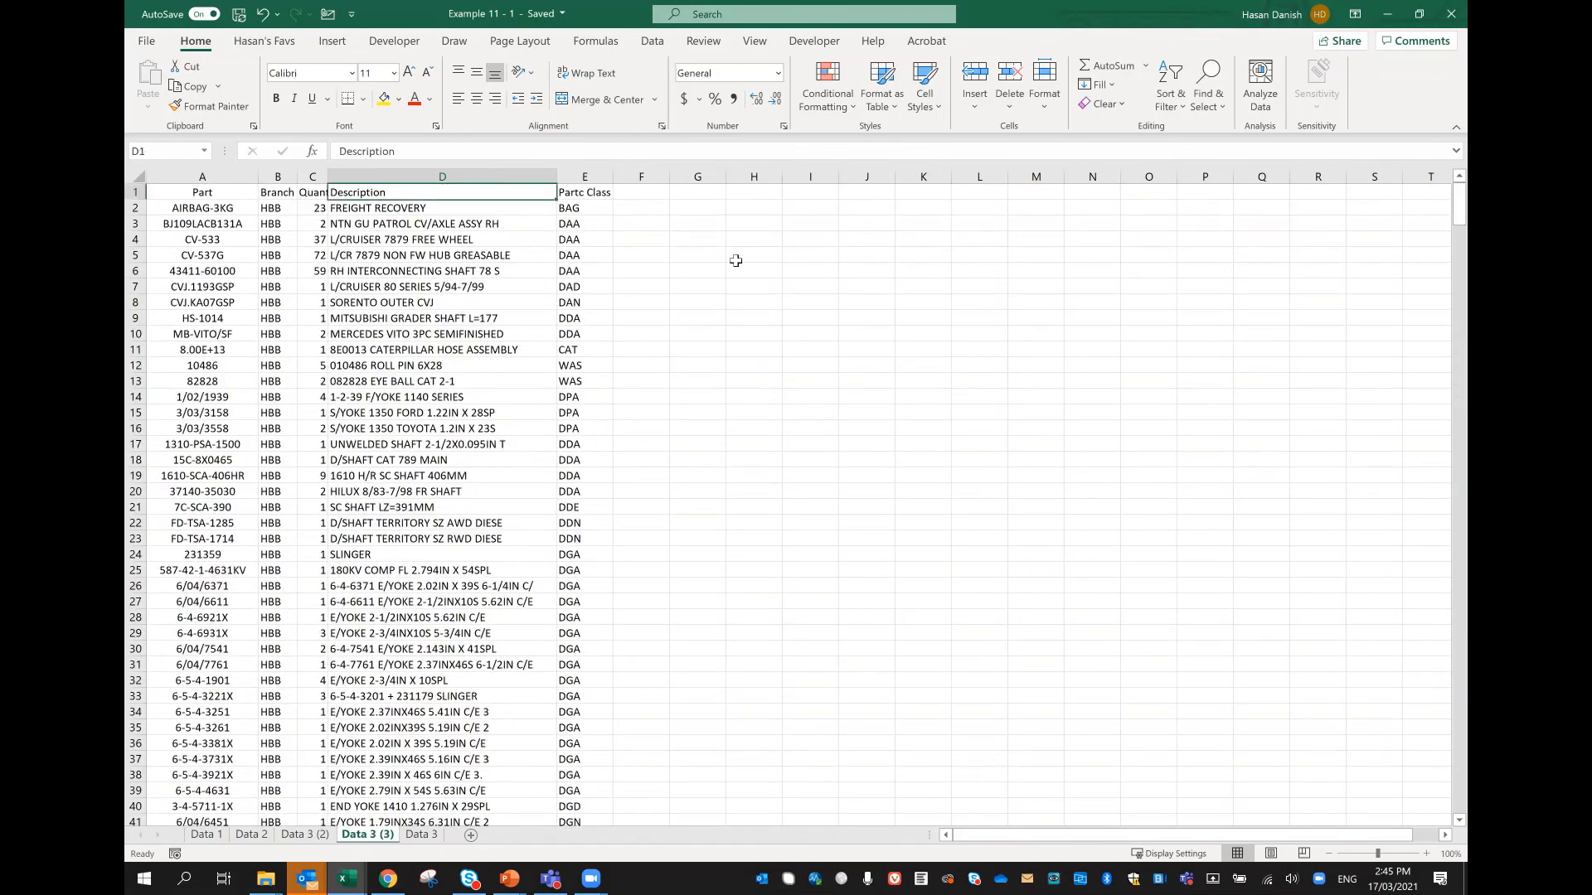
key("ctrl+shift+Down")
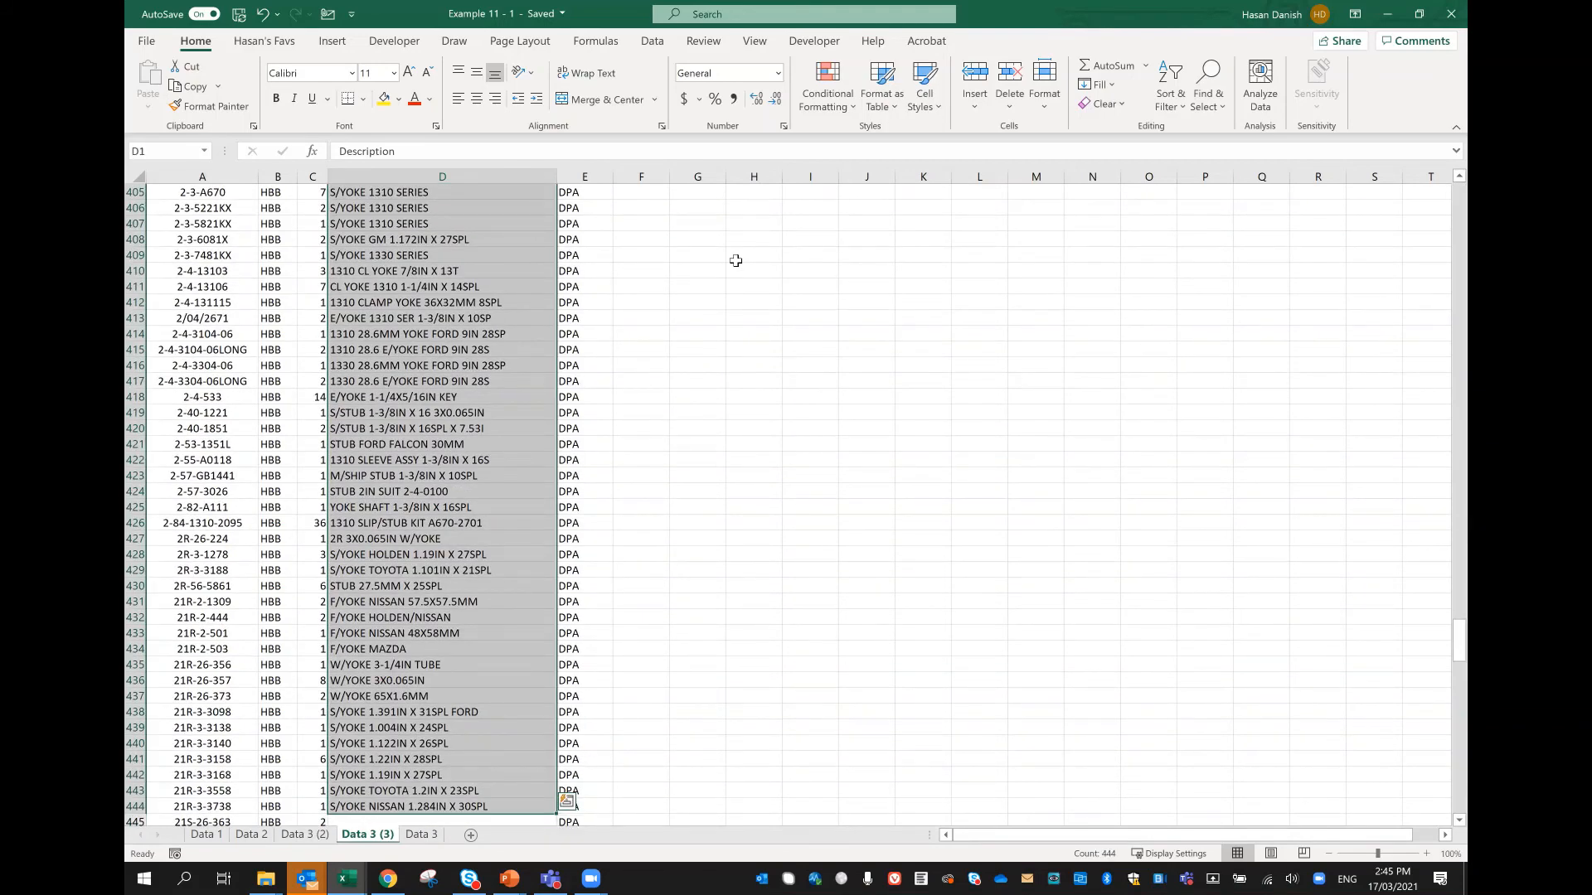
key("ctrl+shift+Down")
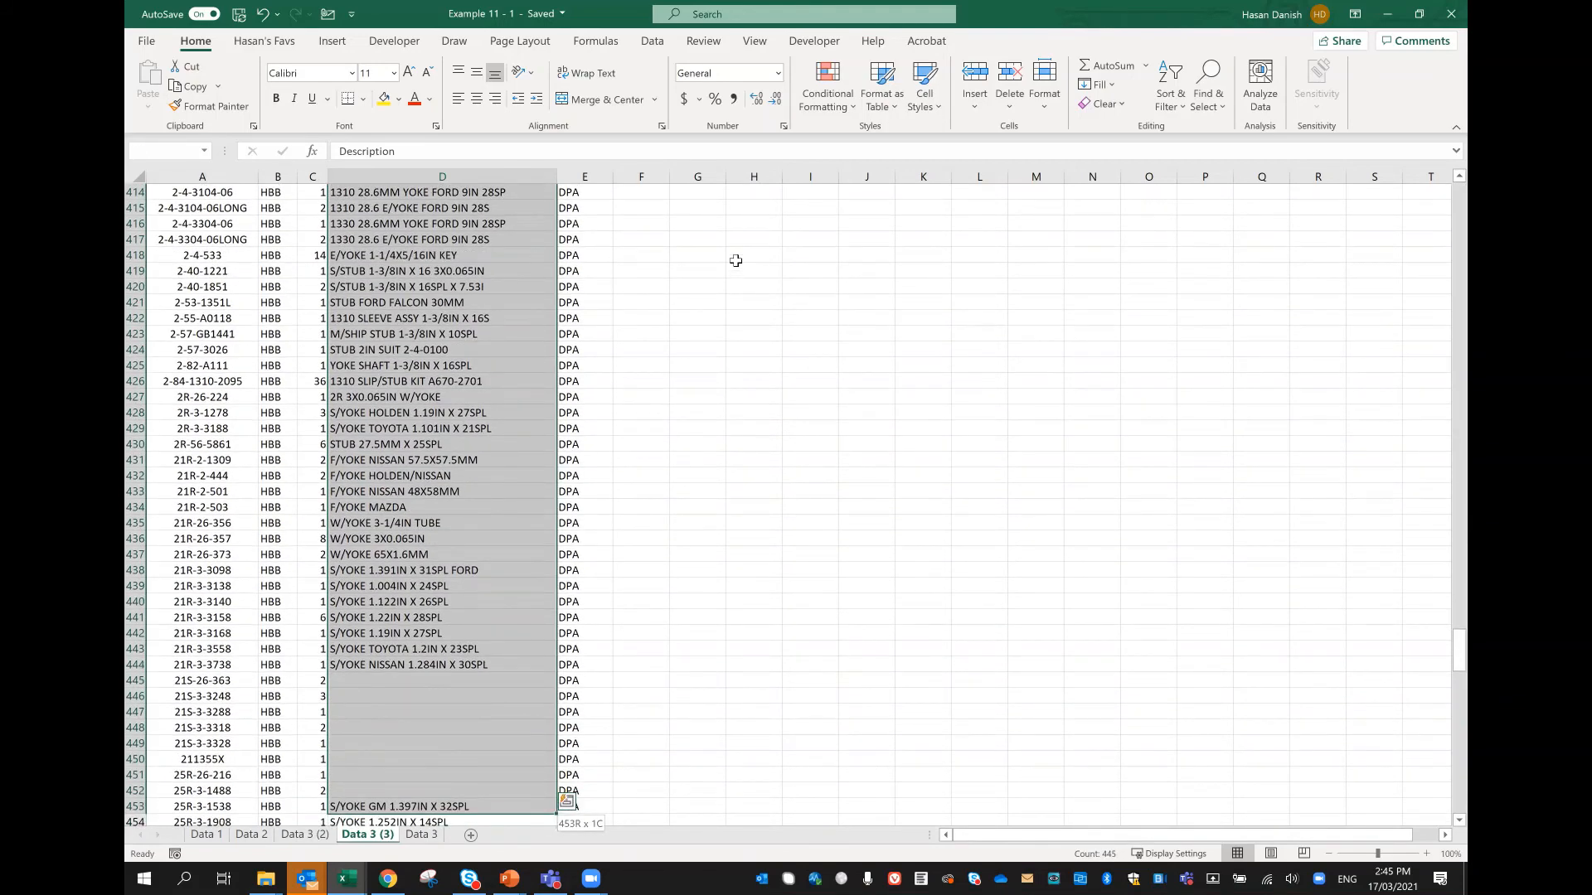
key("ctrl+shift+Down")
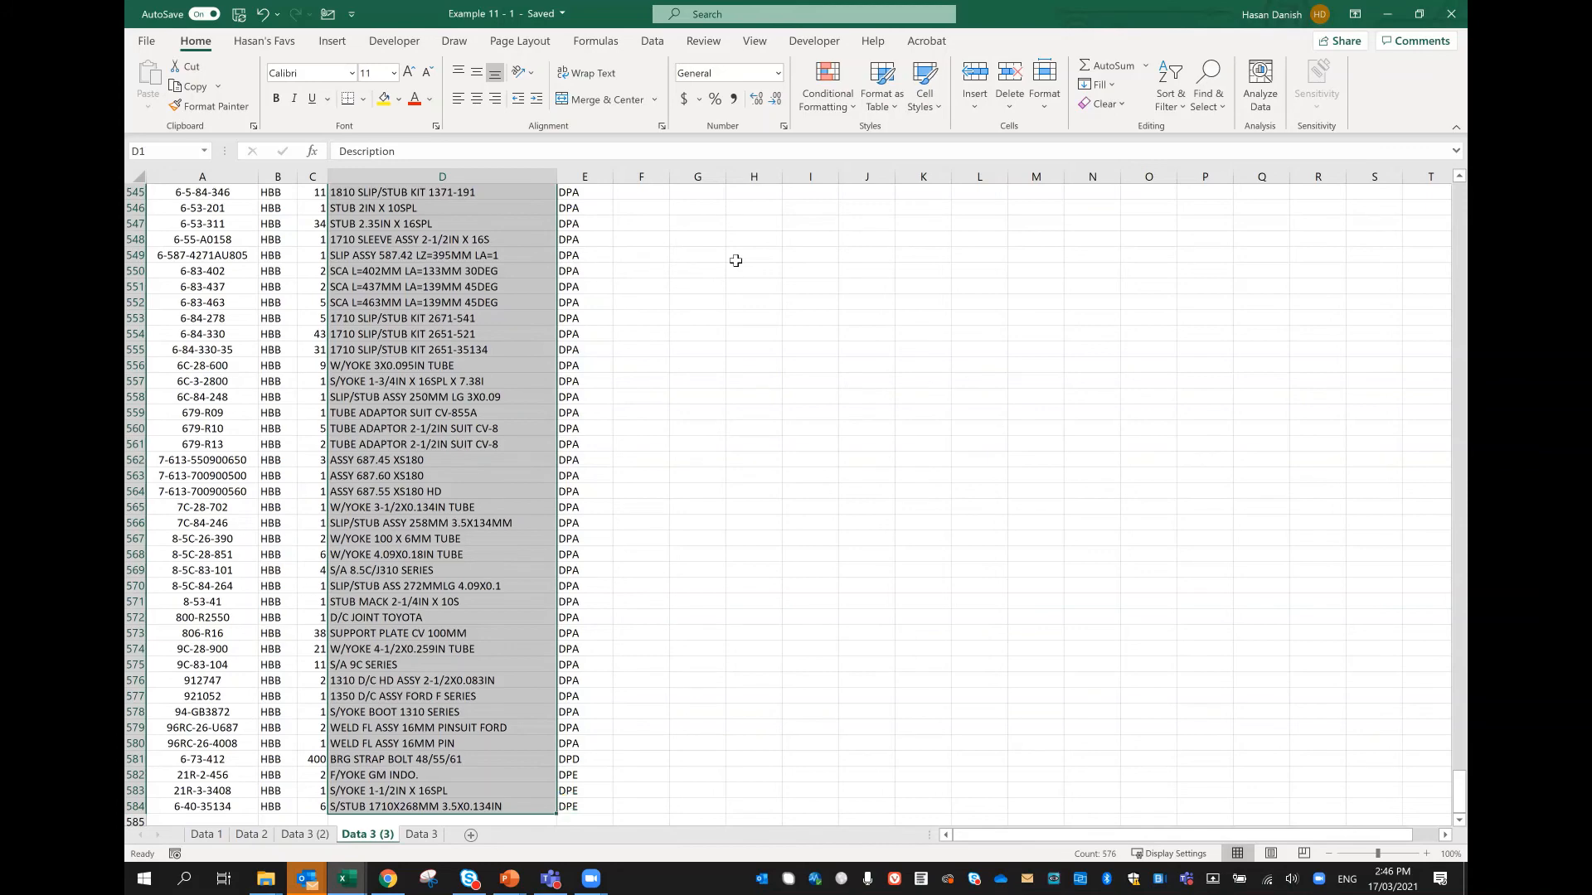
Step: Select the Description and Partc Class columns together, from D1:E1 down to the last data row
key("ctrl+q")
left_click_drag(1460, 798, 1459, 195)
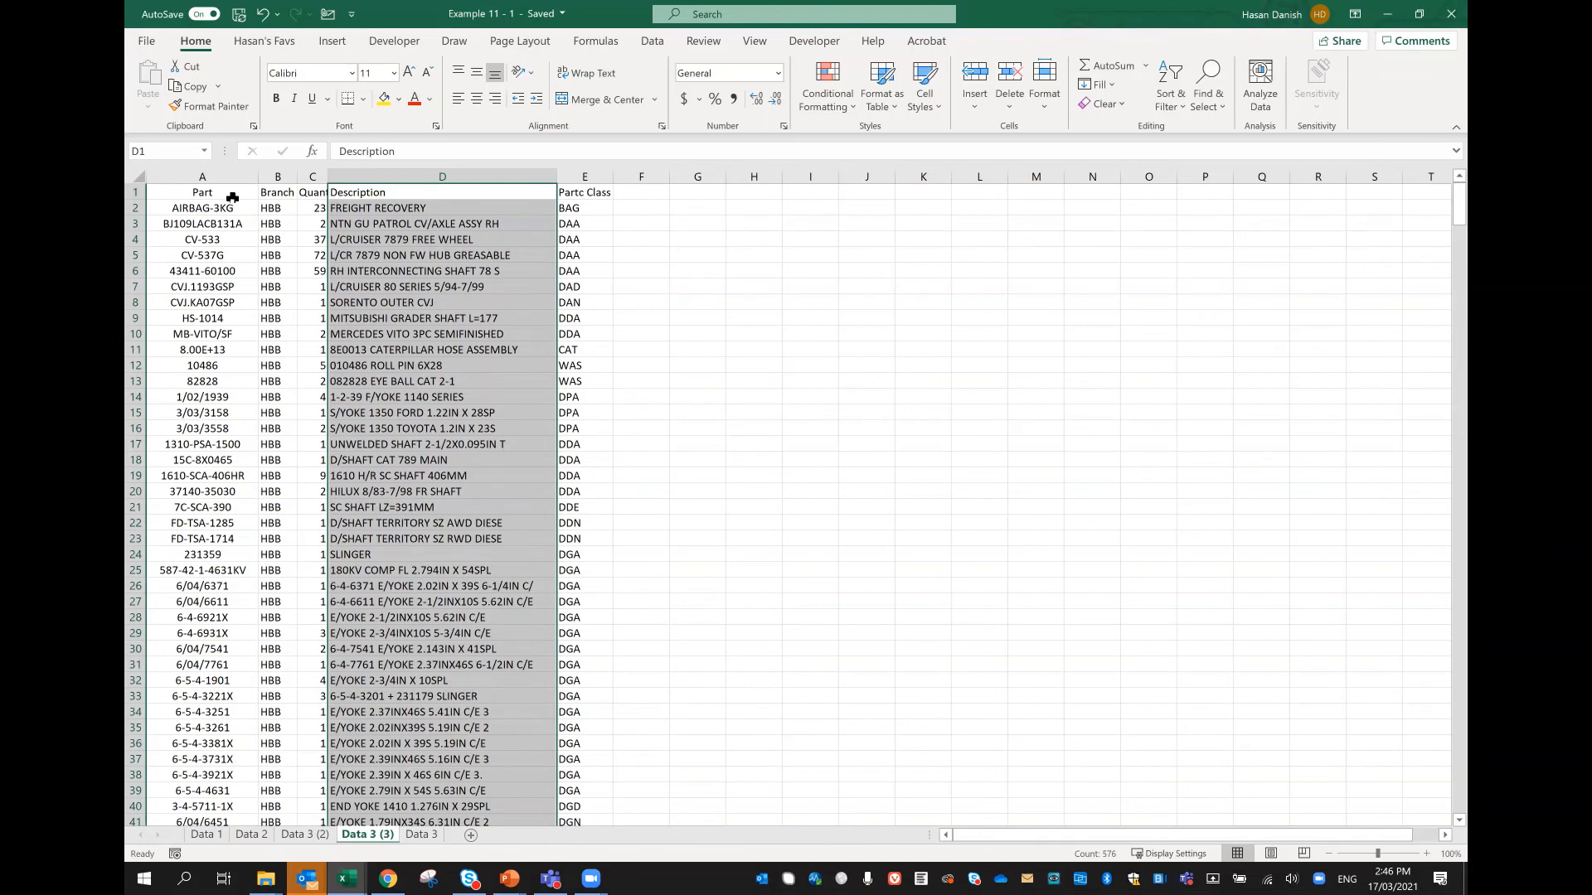
left_click(413, 197)
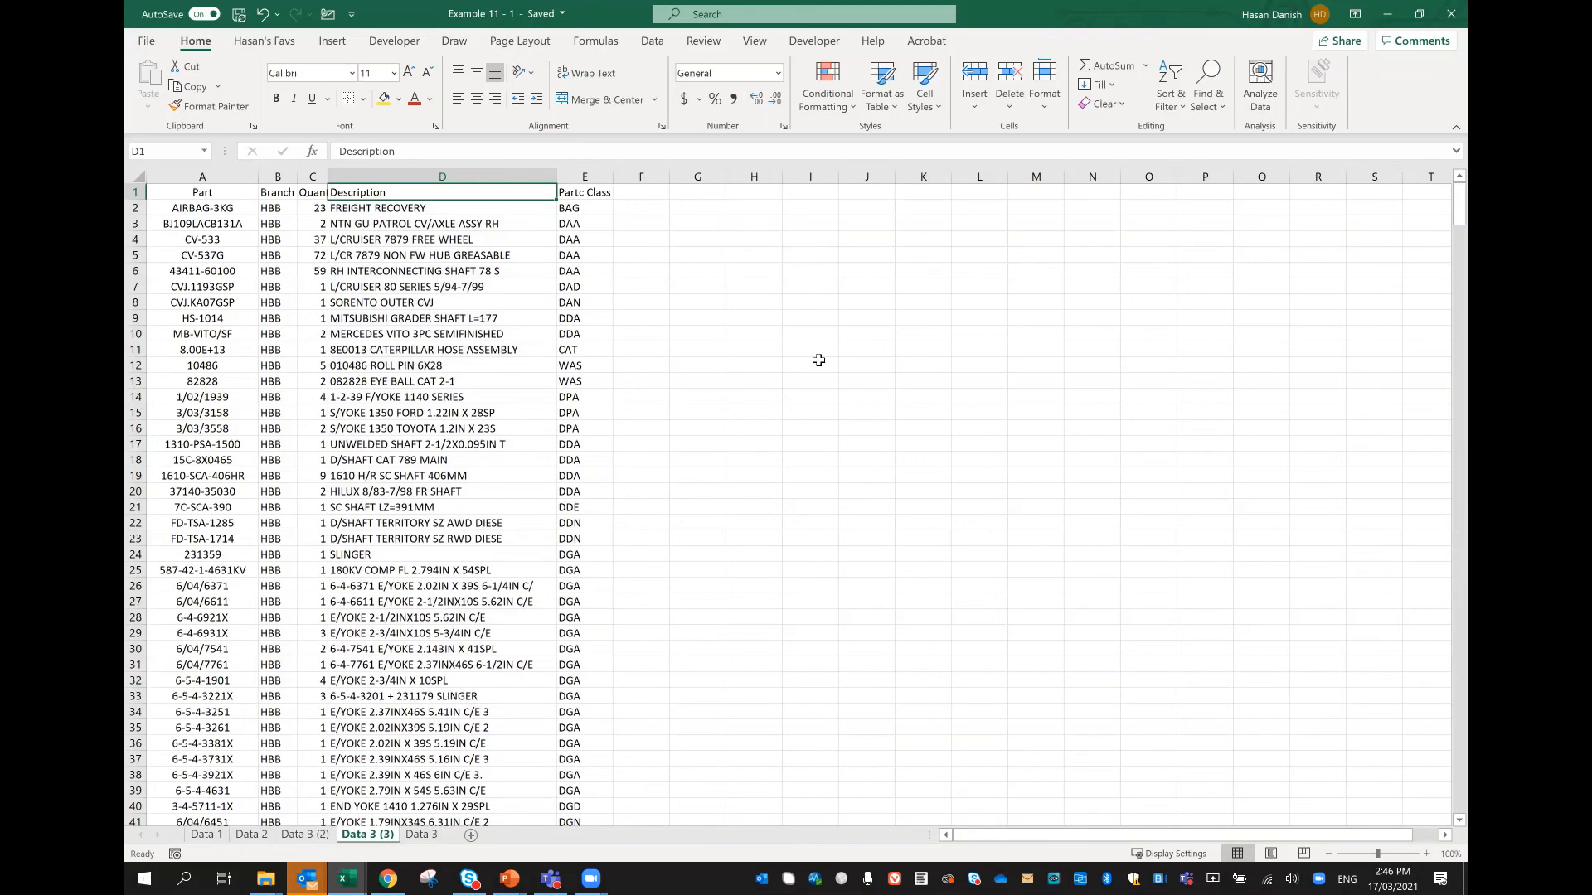
key("shift+Right")
key("ctrl+shift+Down")
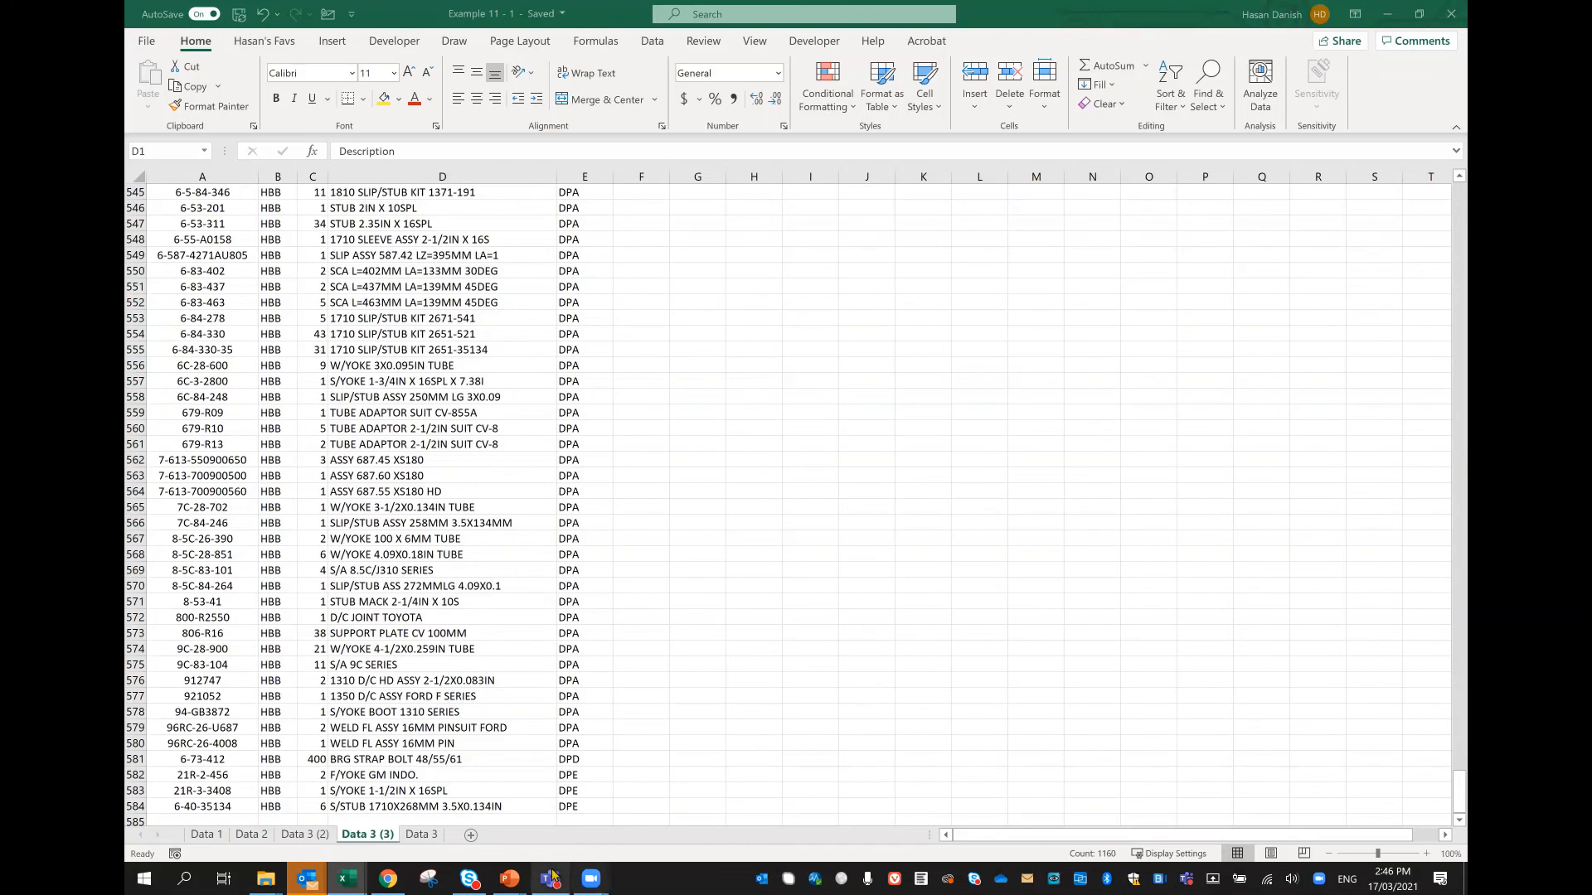
Step: Return to the PowerPoint slide show on the select-till-end-of-data shortcuts
mouse_move(509, 878)
left_click(630, 796)
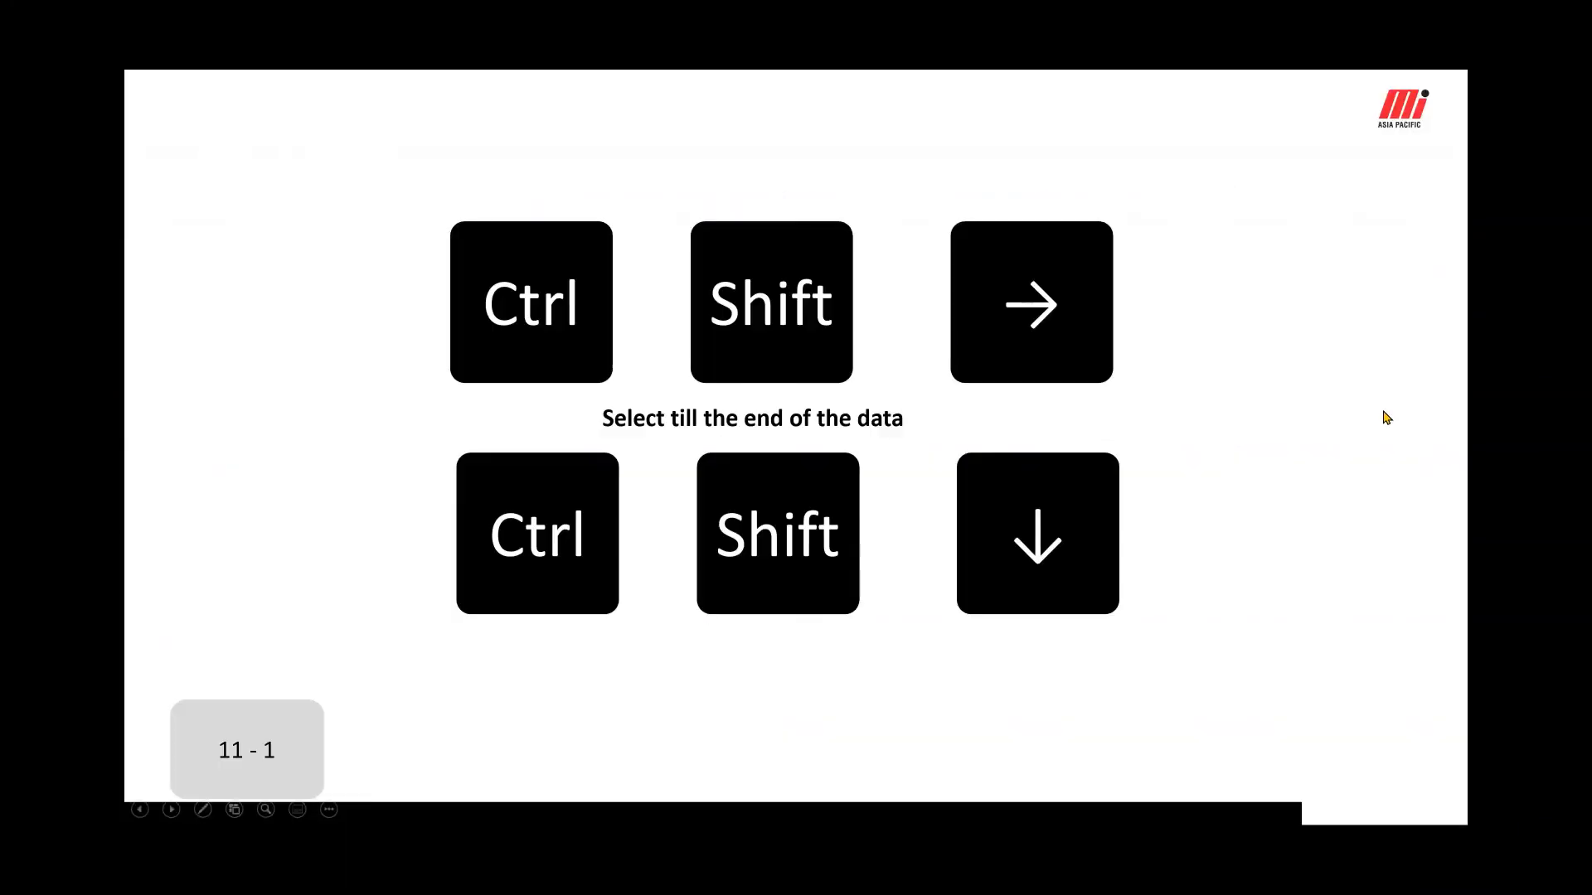